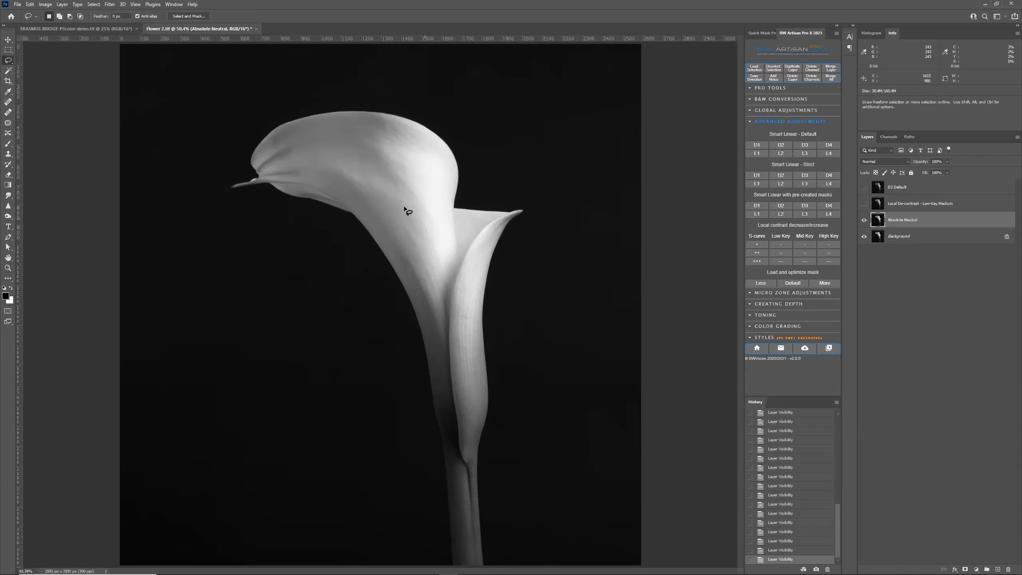
- Examine the tonal transitions of the flower's large petal and its outer edge up close on the Absolute Neutral layer
key("ctrl+plus")
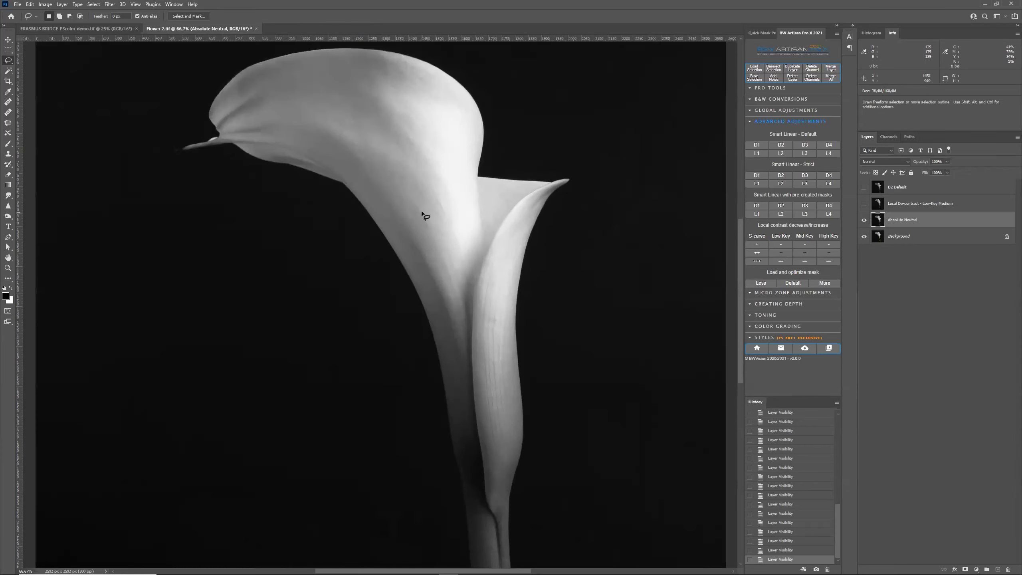
key("ctrl+plus")
key("ctrl+plus")
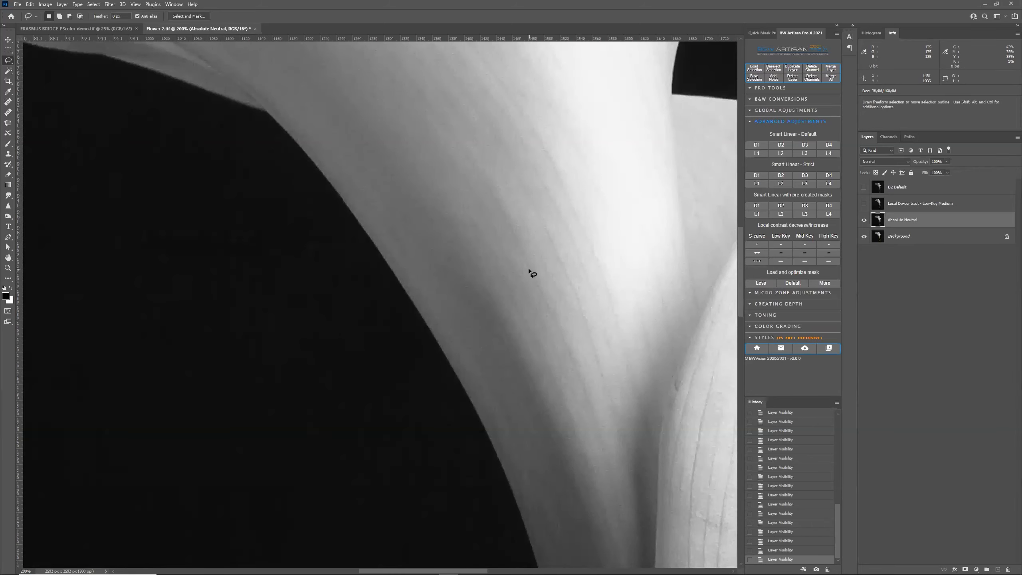
scroll(533, 273, "up", 5)
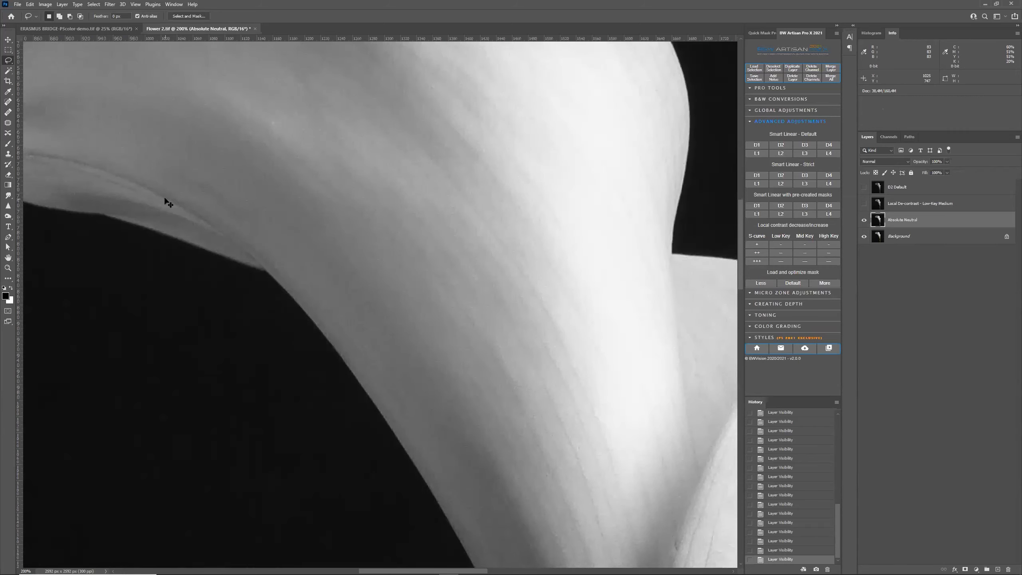
scroll(165, 201, "left", 6)
scroll(168, 203, "left", 2)
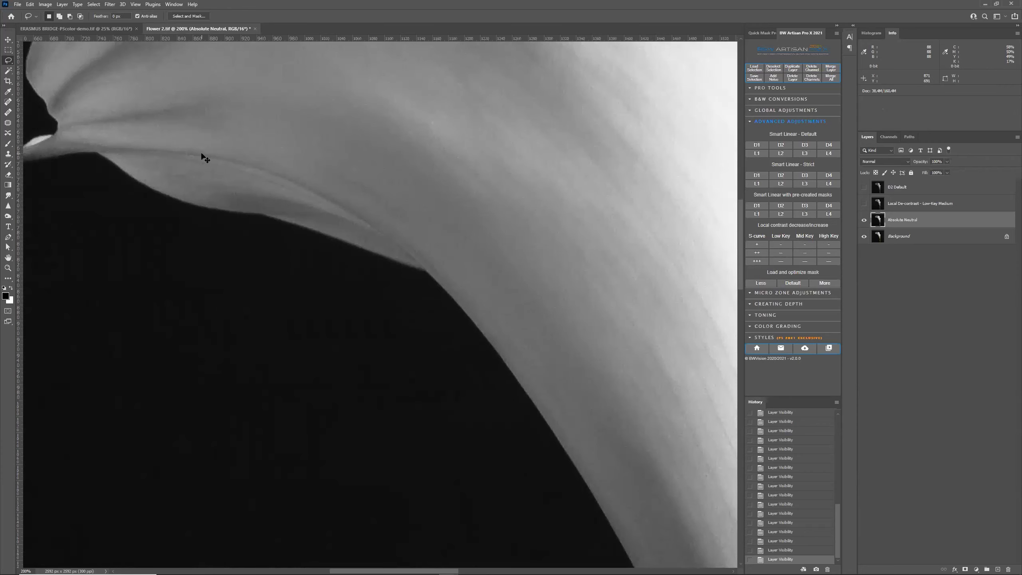
key("ctrl+0")
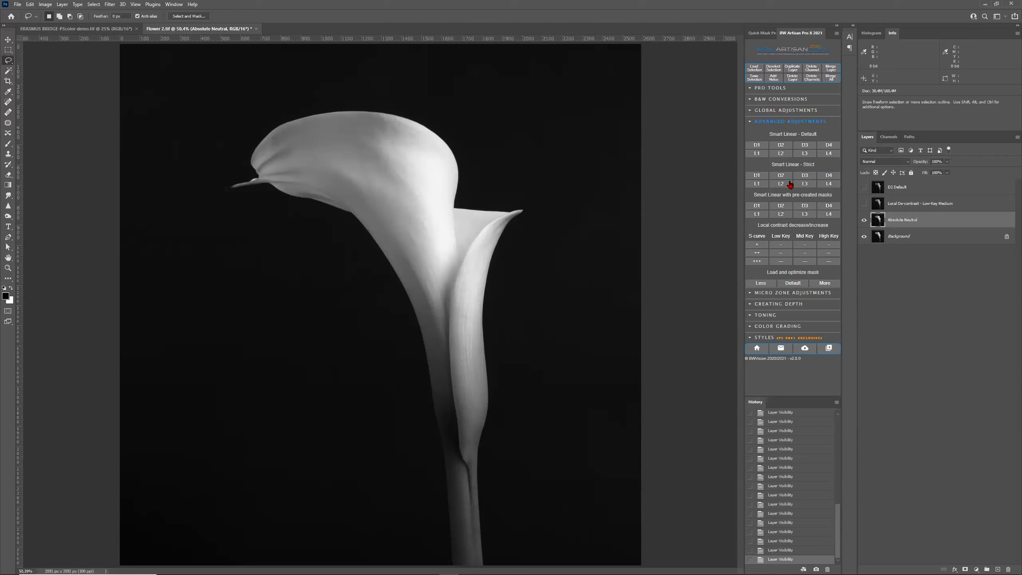
- Activate the micro zone adjustment for Zone 3 - XL Shadows (L70 - L92)
left_click(777, 293)
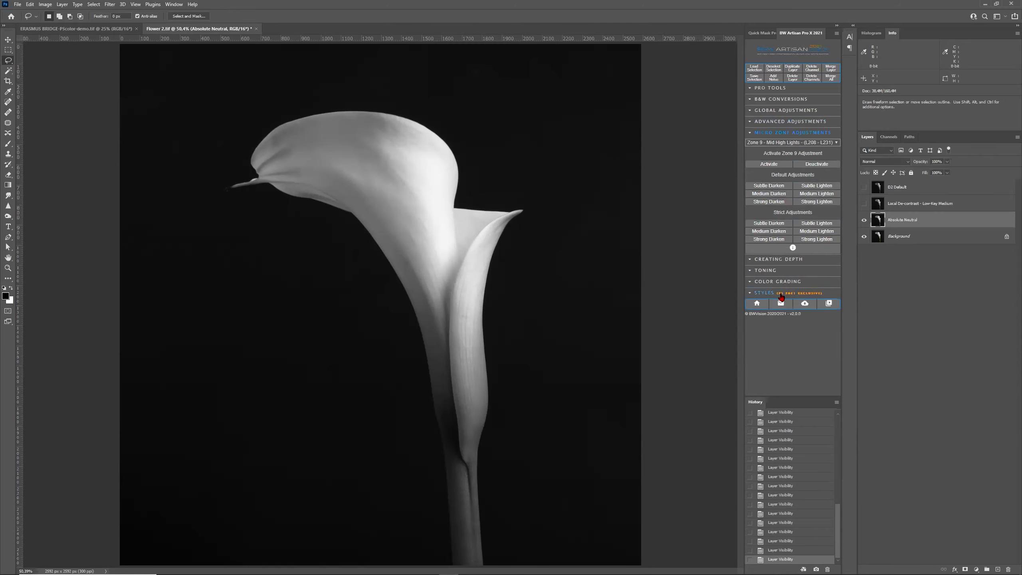
left_click(833, 145)
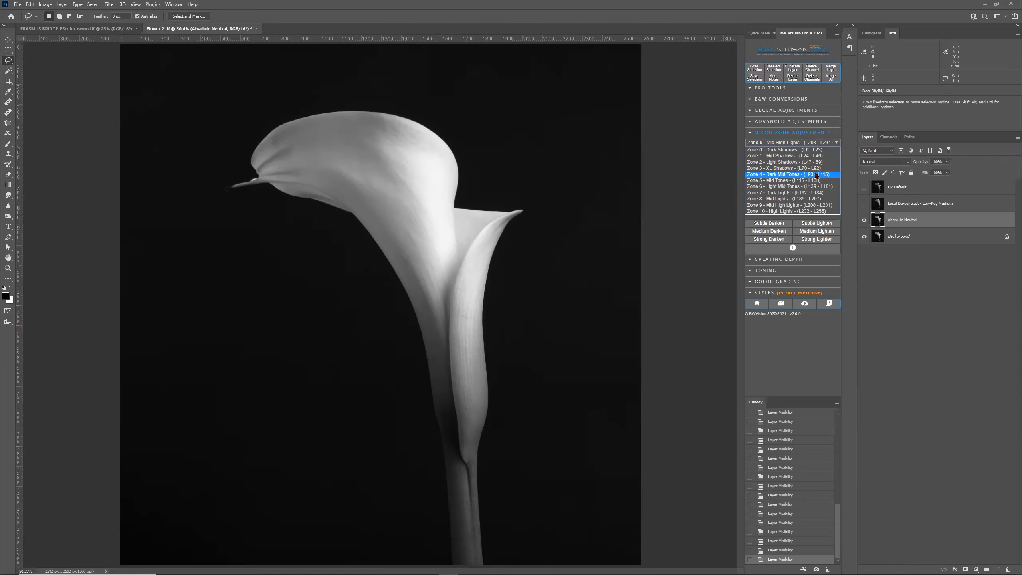
left_click(787, 168)
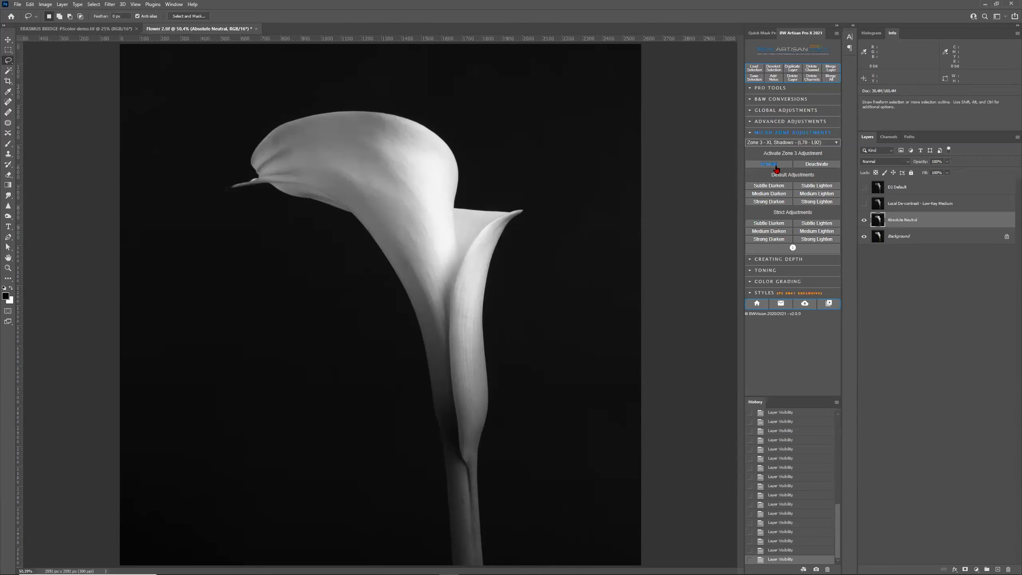
left_click(776, 167)
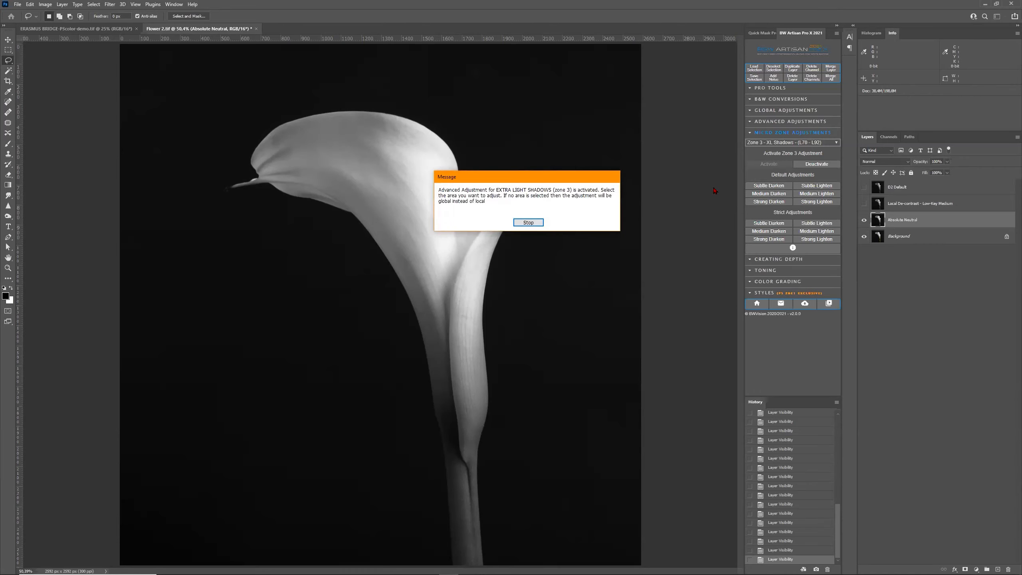
left_click(539, 223)
- Show the Local De-contrast and D2 Default layers and make D2 Default the active layer
left_click(864, 219)
left_click_drag(865, 218, 865, 203)
left_click(864, 187)
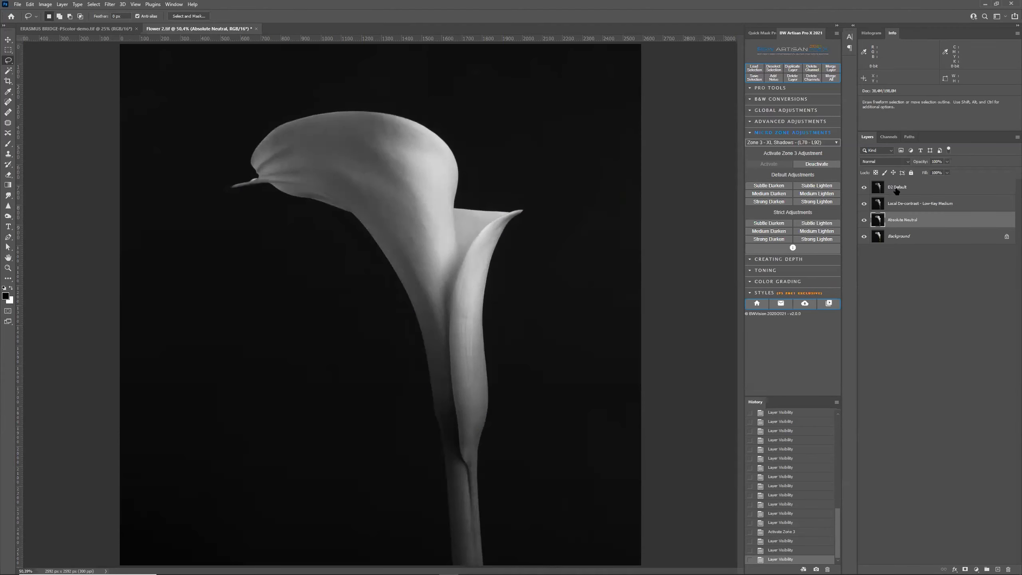
left_click(897, 192)
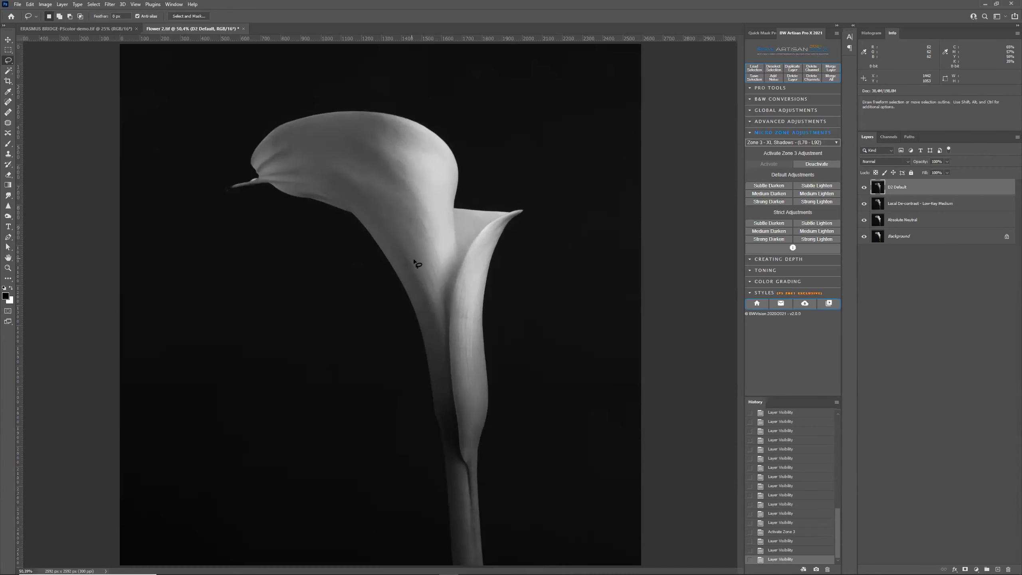
- Lasso the flower's large petal and apply the default Medium Darken adjustment, comparing the image with and without it
key("ctrl+plus")
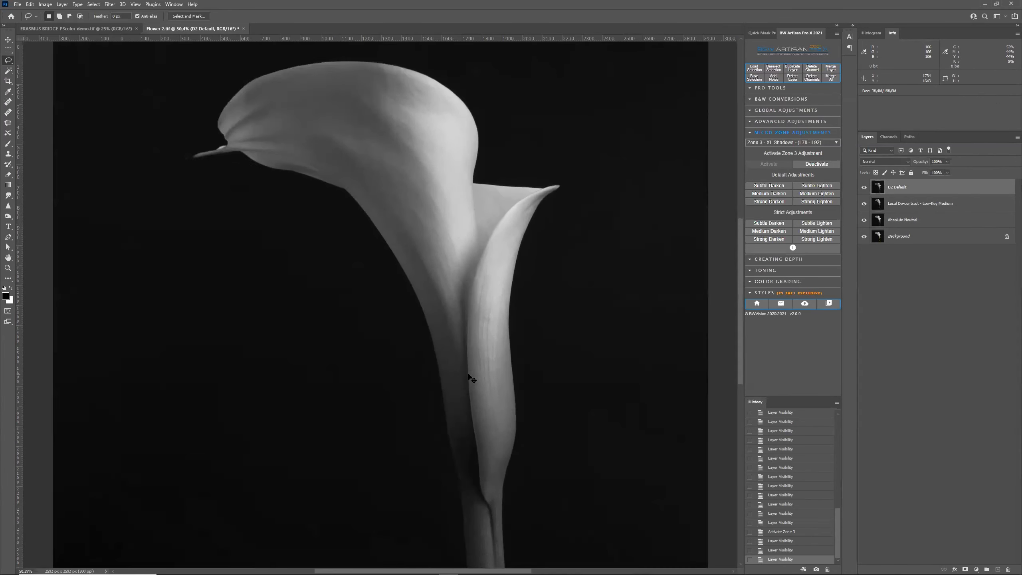
key("ctrl+plus")
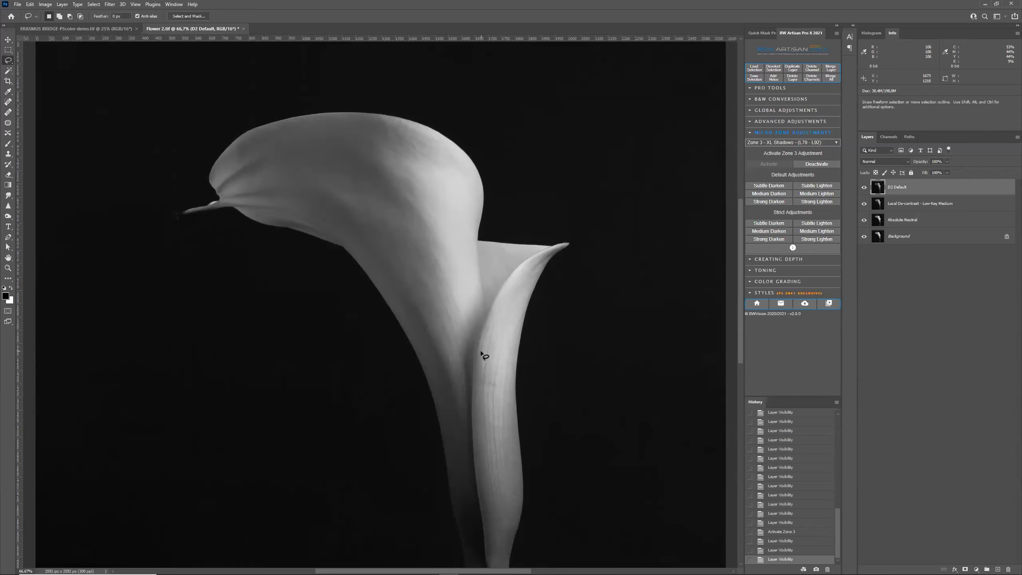
mouse_move(472, 360)
left_mouse_down()
mouse_move(475, 177)
mouse_move(460, 144)
mouse_move(421, 123)
mouse_move(290, 118)
mouse_move(253, 129)
mouse_move(219, 156)
mouse_move(219, 197)
mouse_move(207, 205)
mouse_move(364, 254)
mouse_move(432, 357)
mouse_move(454, 428)
mouse_move(472, 354)
left_mouse_up()
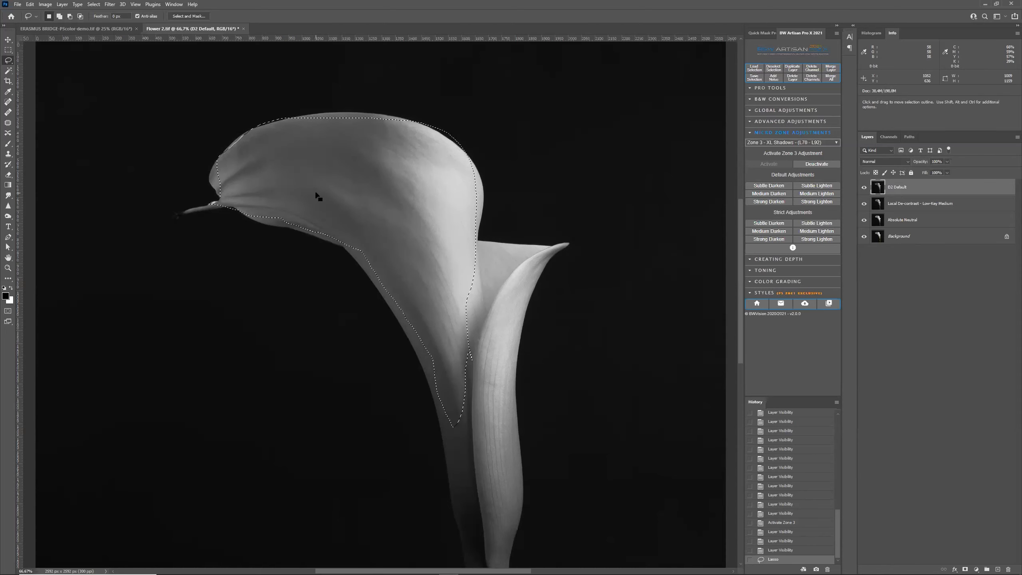
left_click(774, 195)
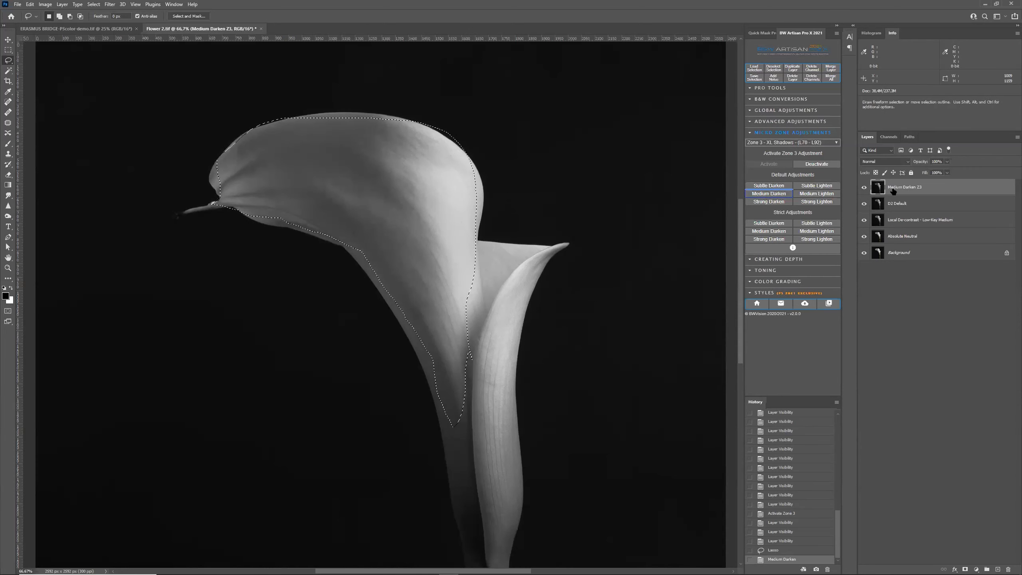
left_click(863, 188)
left_click(863, 188)
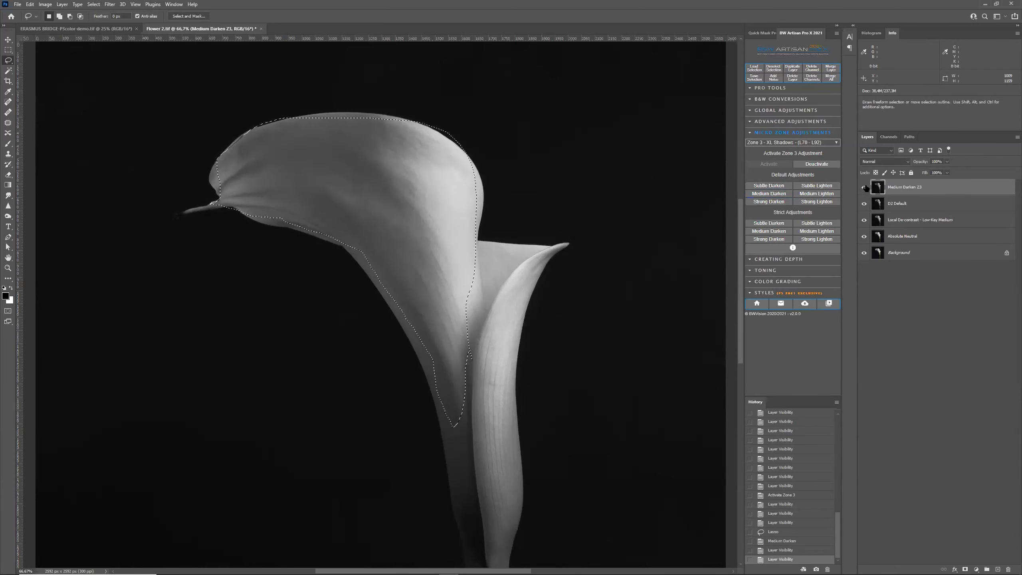
- Apply the default Strong Darken adjustment twice to the selected petal and clear the selection
left_click(774, 202)
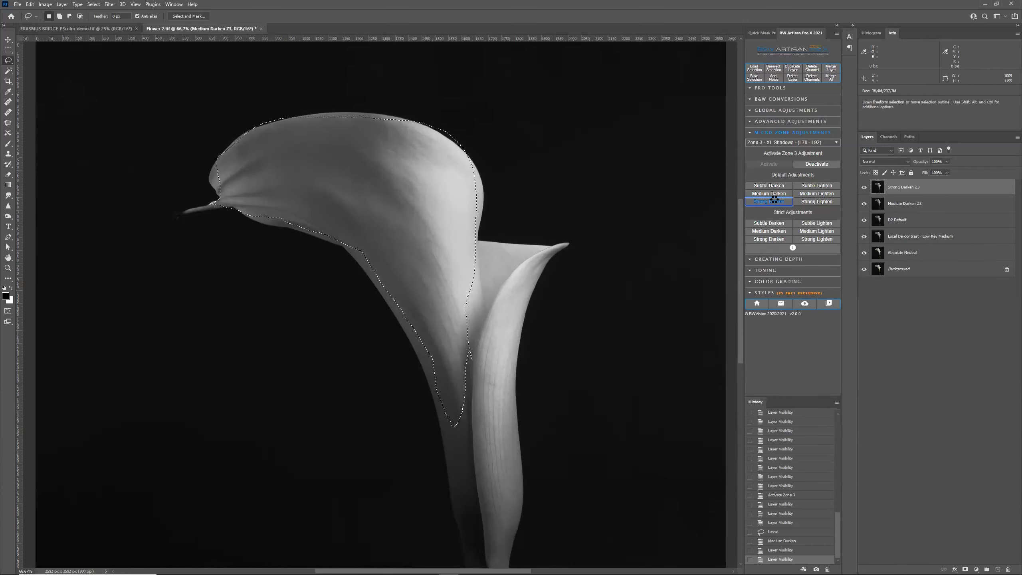
left_click(776, 201)
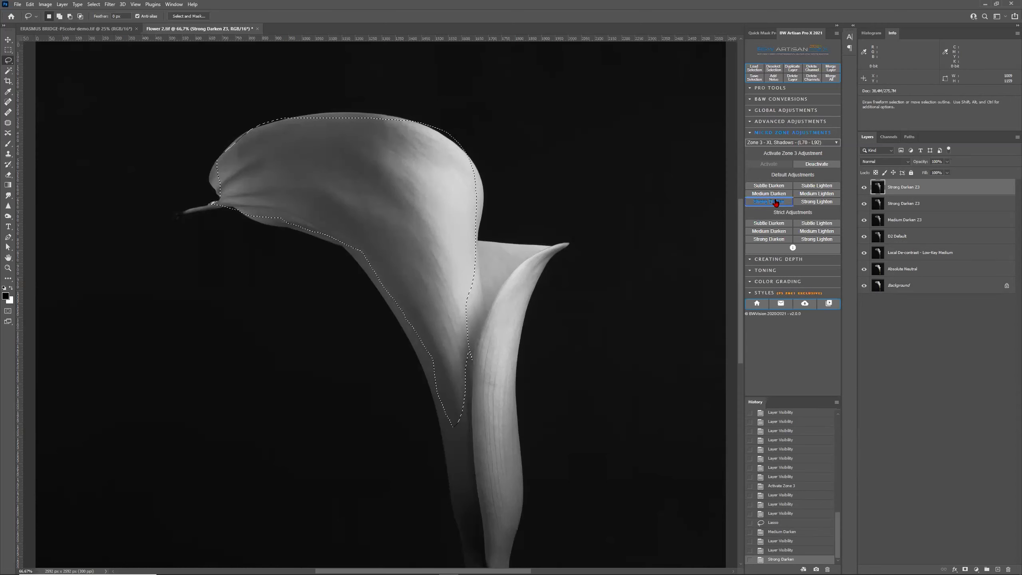
left_click(781, 69)
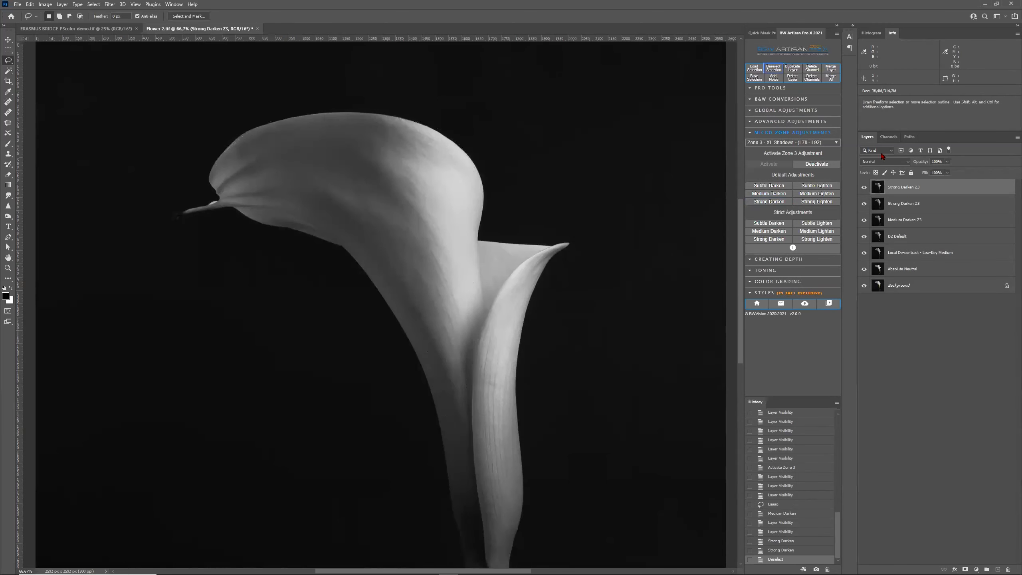
- Hide the lower Strong Darken Z3 layer and the Medium Darken Z3 layer, keeping the top Strong Darken Z3 layer shown
left_click(865, 204)
left_click(864, 221)
left_click(865, 188)
left_click(865, 187)
- Compare the petal with and without the top Strong Darken Z3 layer, both close up and in the full image
key("ctrl+plus")
key("ctrl+plus")
key("ctrl+plus")
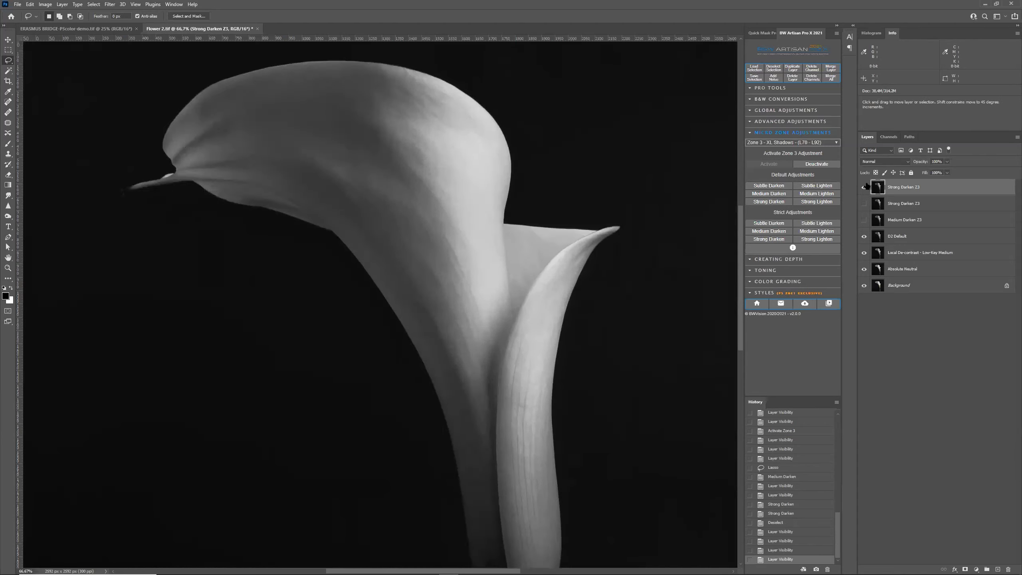
scroll(358, 334, "up", 10)
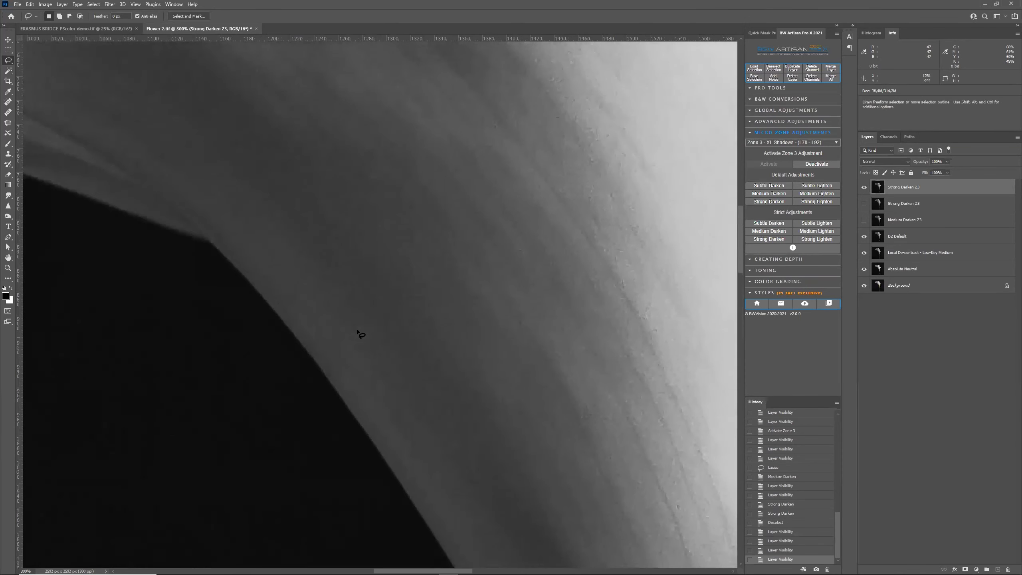
scroll(358, 334, "up", 5)
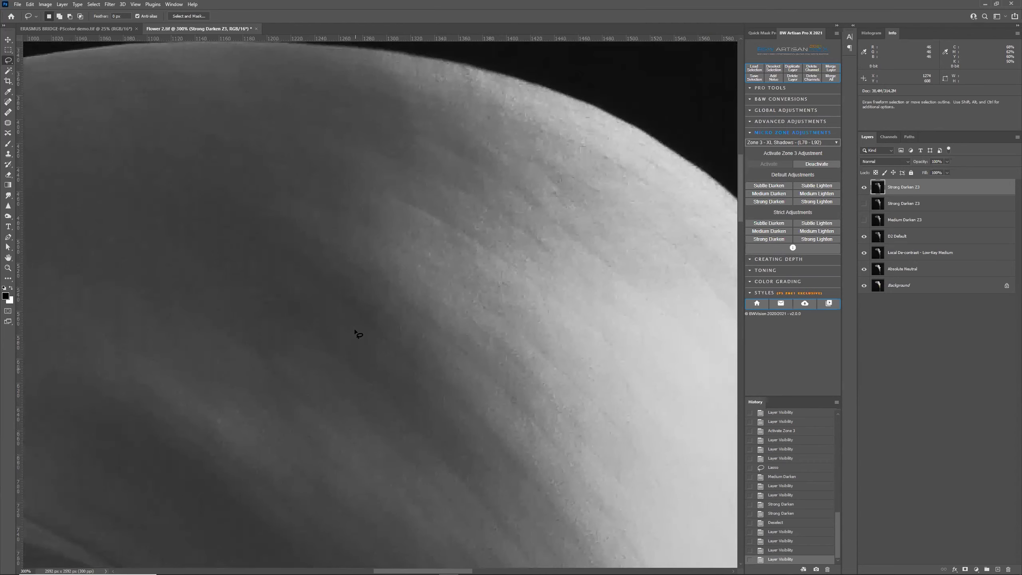
left_click(864, 187)
left_click(864, 187)
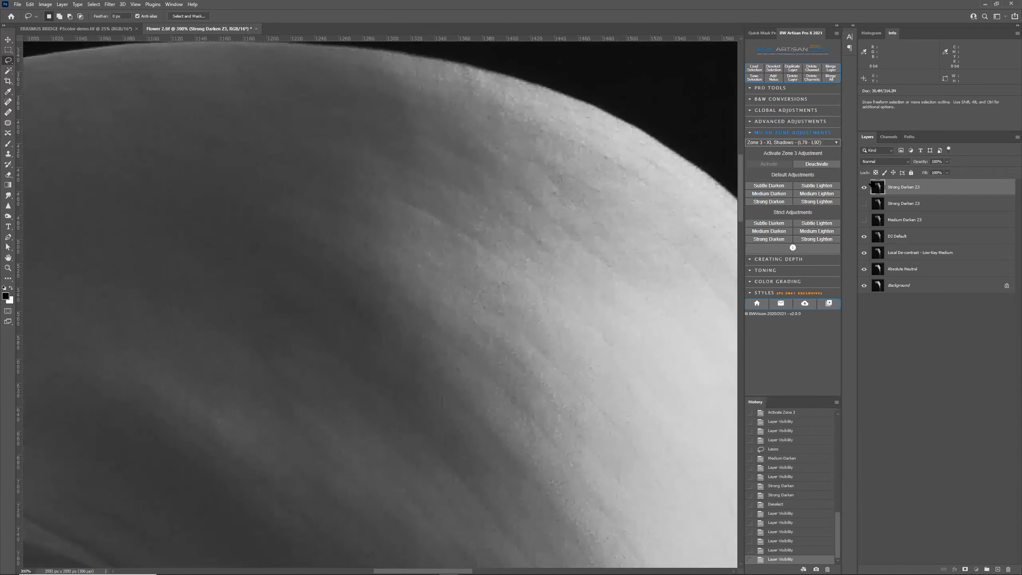
left_click(864, 187)
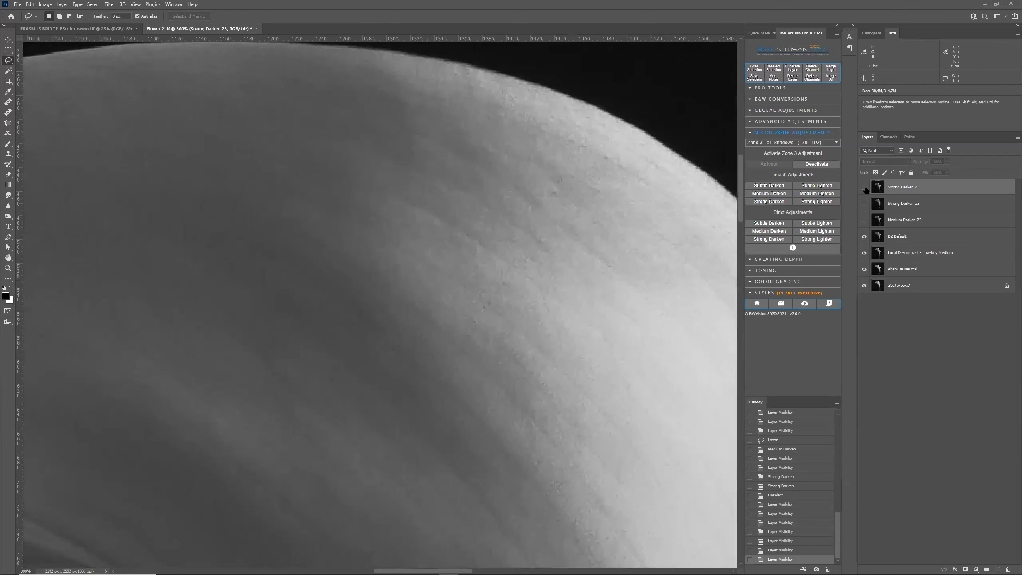
left_click(864, 187)
key("ctrl+0")
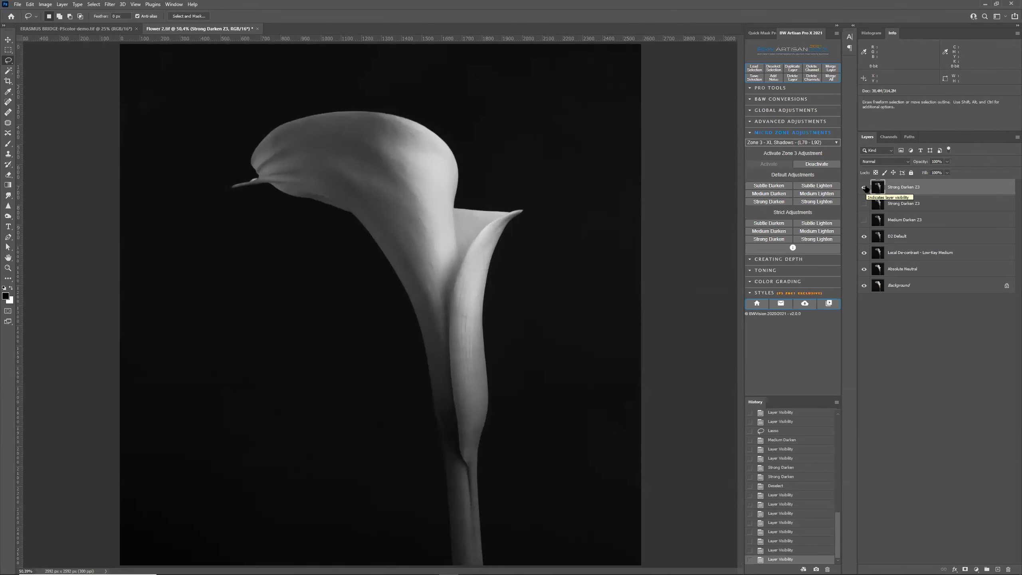
left_click(864, 187)
left_click(864, 187)
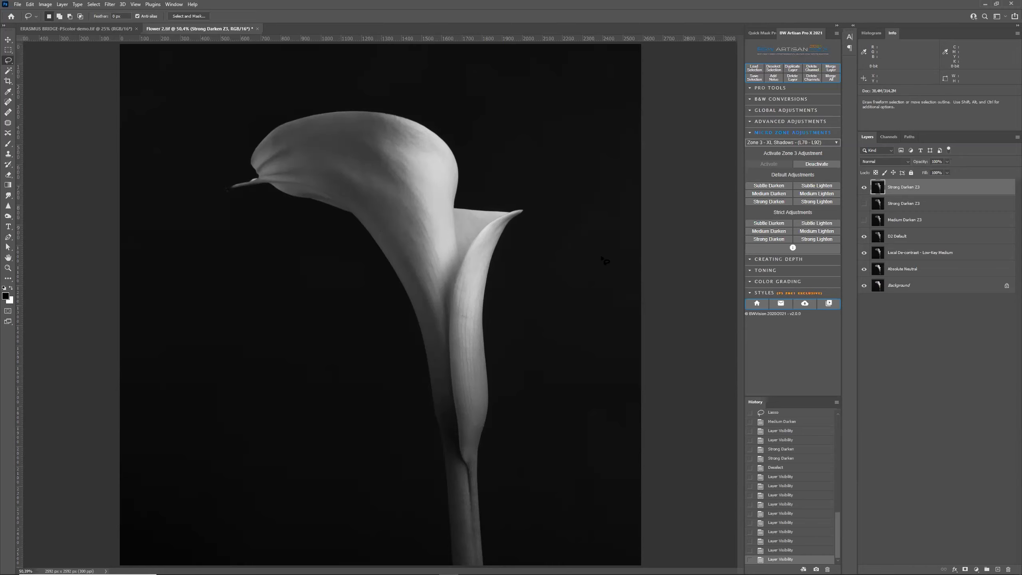
- Deactivate the Zone 3 adjustment and hide all layers above Absolute Neutral, making Absolute Neutral the active layer
left_click(820, 164)
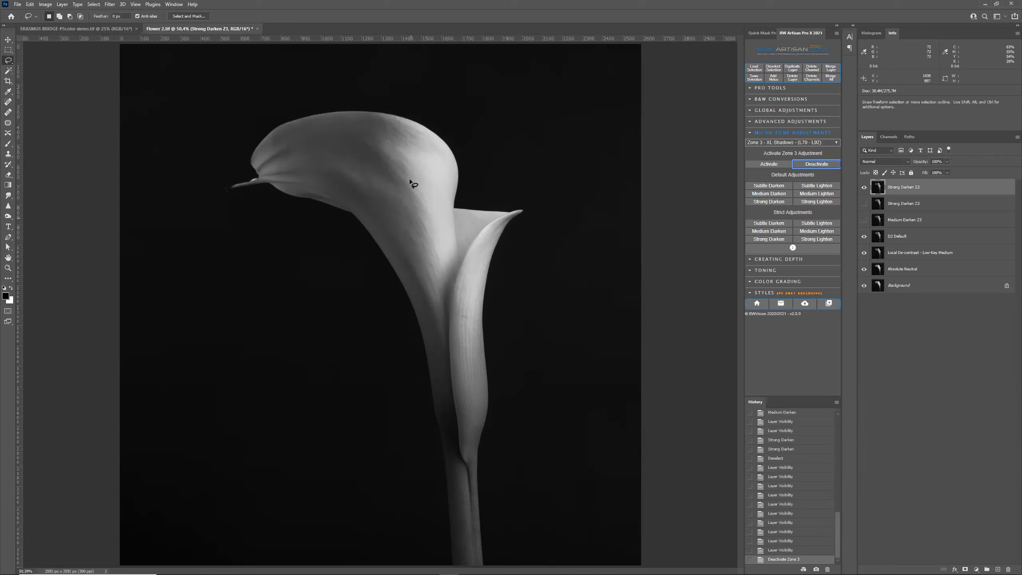
left_click(864, 187)
left_click(864, 236)
left_click(864, 252)
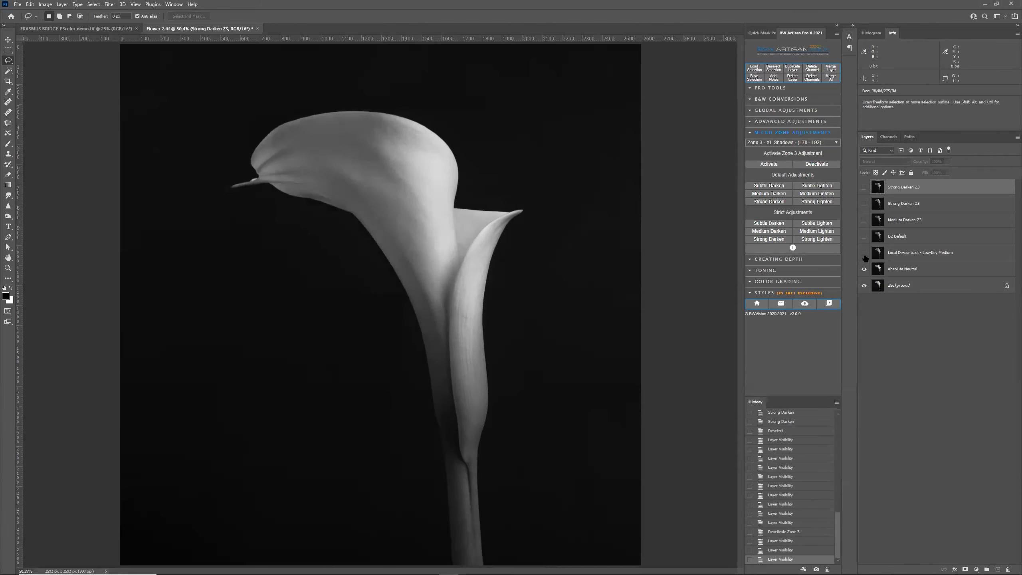
left_click(883, 269)
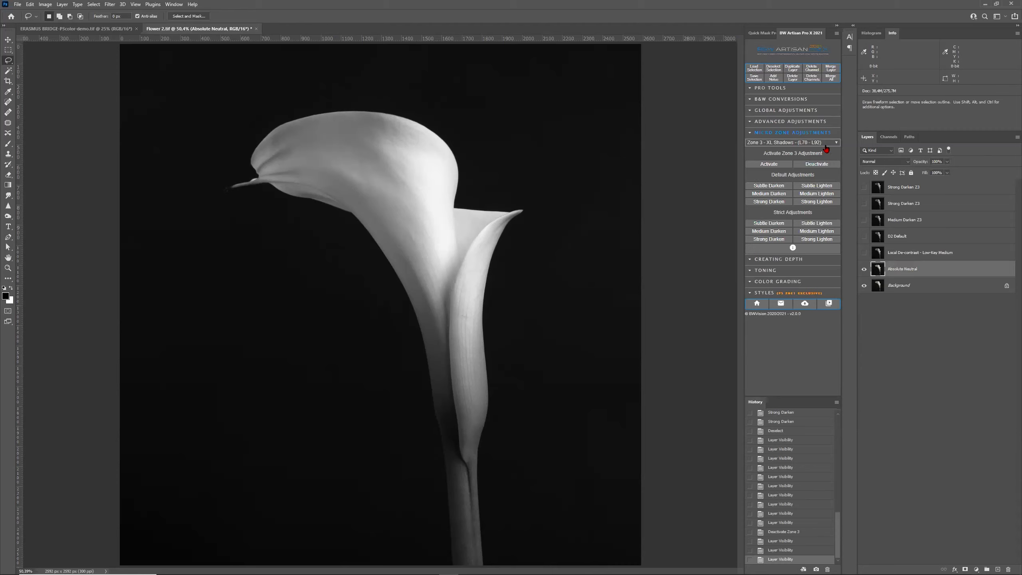
- Activate the micro zone adjustment for Zone 2 - Light Shadows (L47 - L69)
left_click(825, 146)
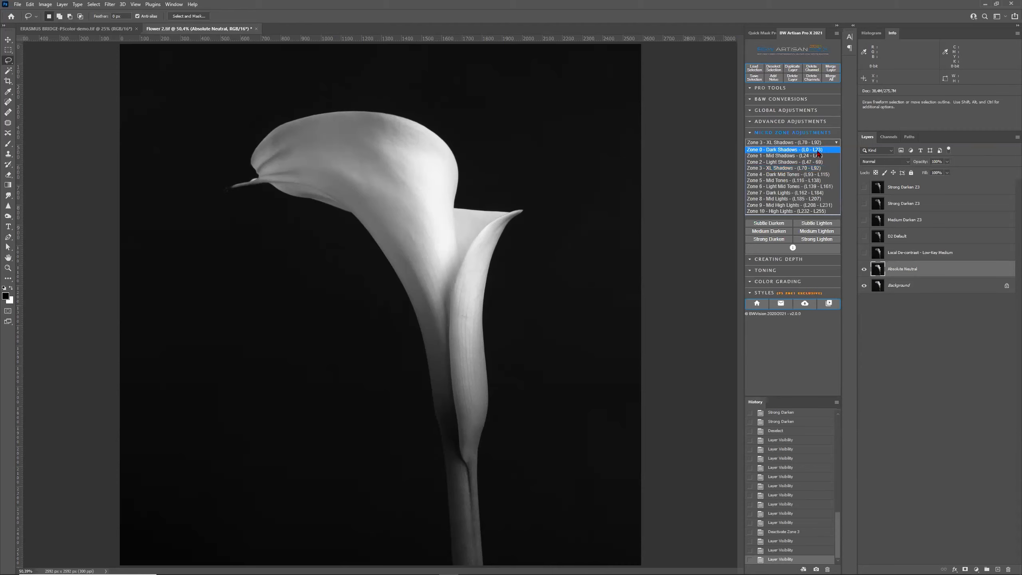
left_click(815, 162)
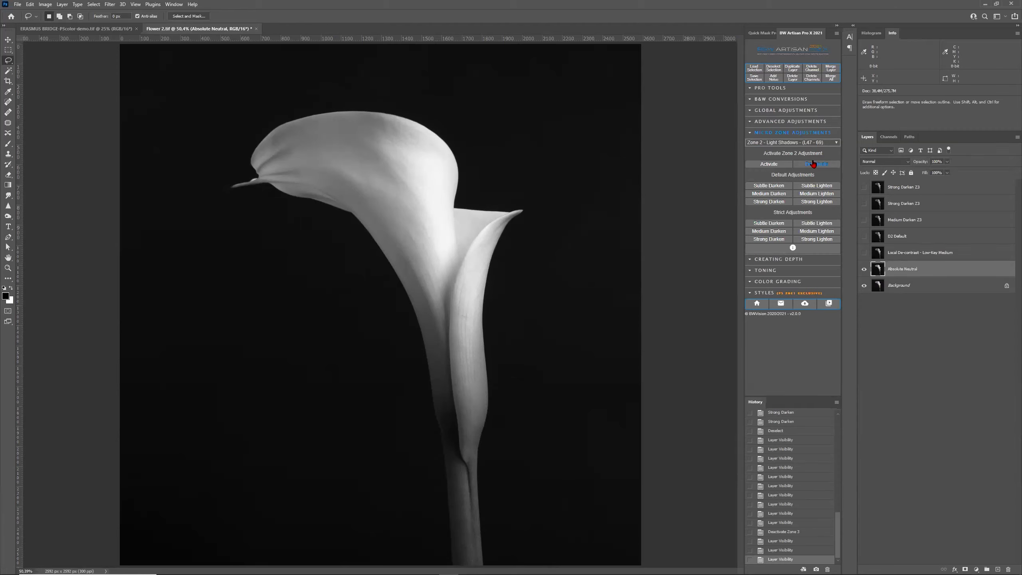
left_click(768, 164)
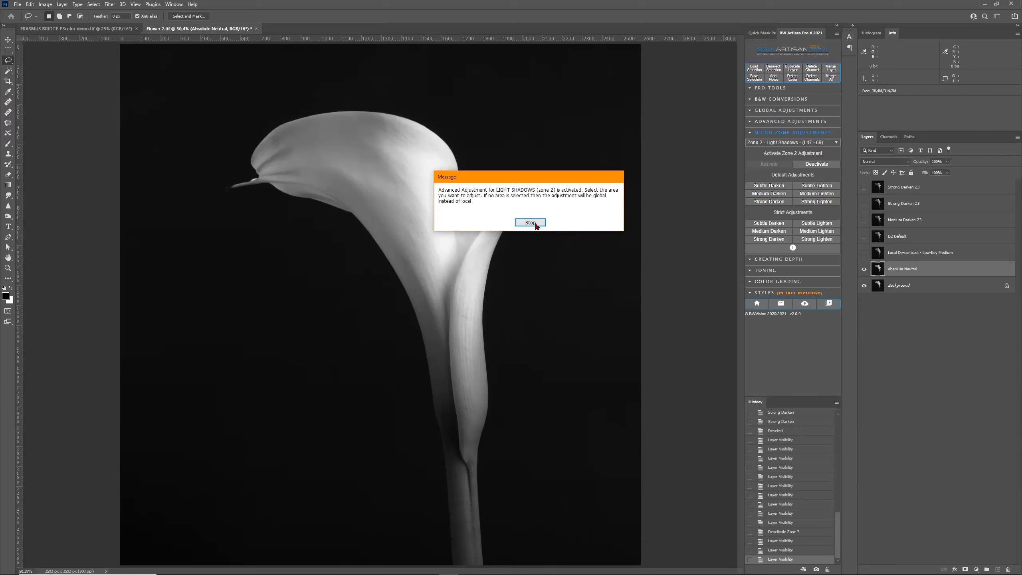
left_click(535, 224)
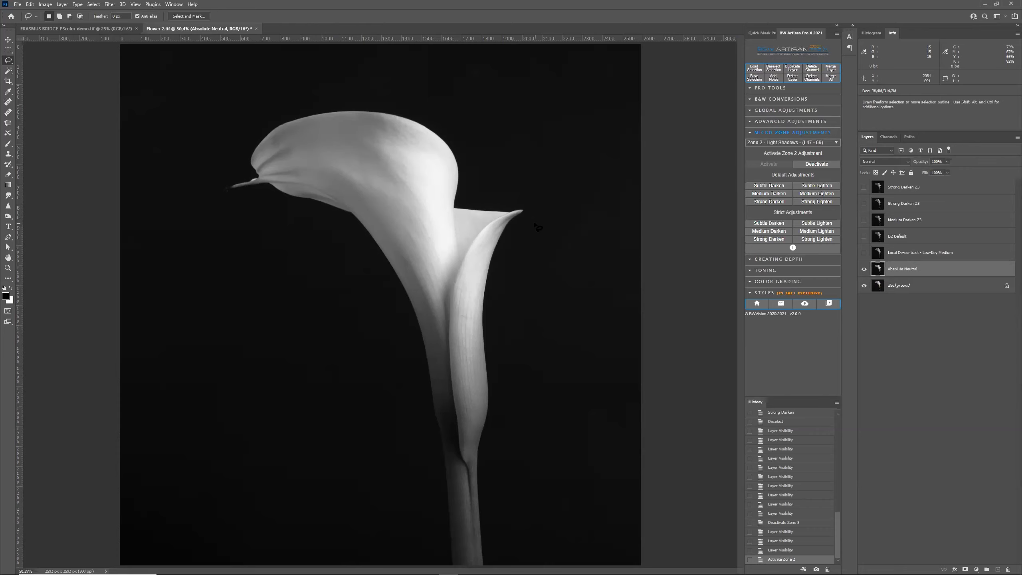
- Show both Strong Darken Z3 layers and, with the top one active, lasso the large petal down to the start of the stem
left_click(864, 187)
left_click(923, 192)
left_click(864, 203)
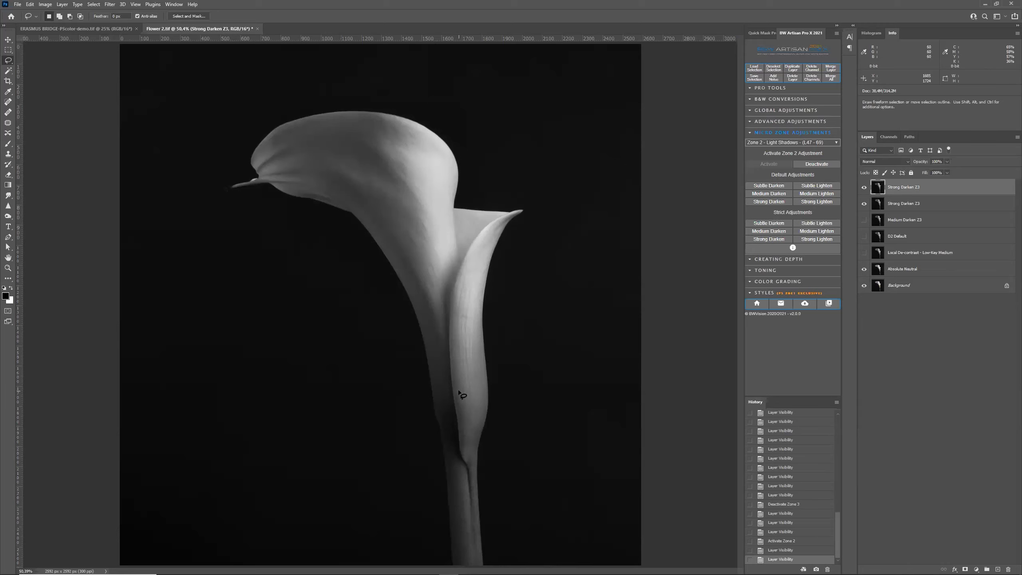
mouse_move(468, 443)
left_mouse_down()
mouse_move(479, 236)
mouse_move(428, 137)
mouse_move(353, 115)
mouse_move(263, 140)
mouse_move(263, 173)
mouse_move(355, 212)
mouse_move(386, 254)
mouse_move(424, 314)
mouse_move(465, 449)
left_mouse_up()
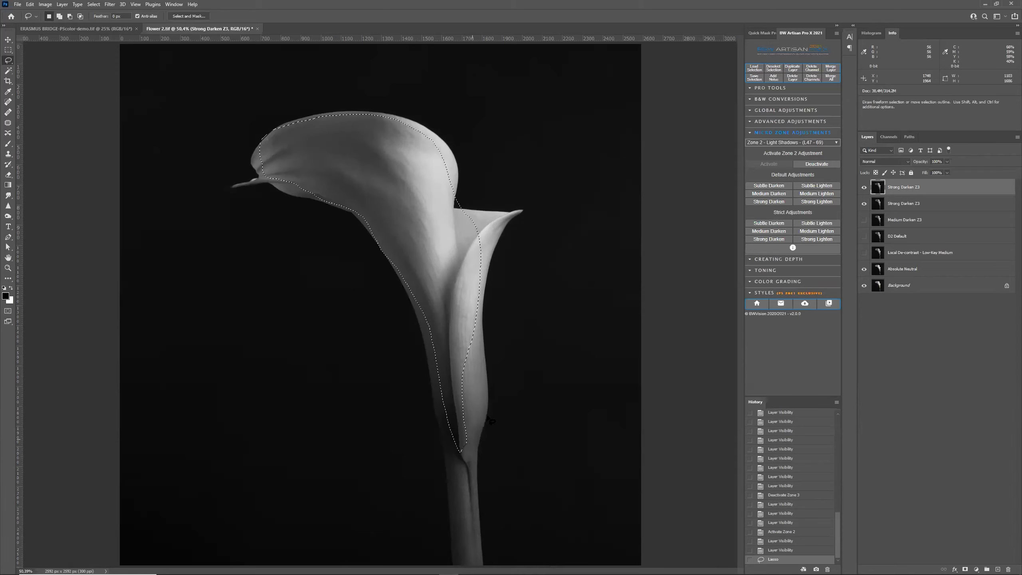
- Darken the selected petal with the default Strong Darken adjustment for Zone 2 and compare it with and without the new layer
left_click(776, 202)
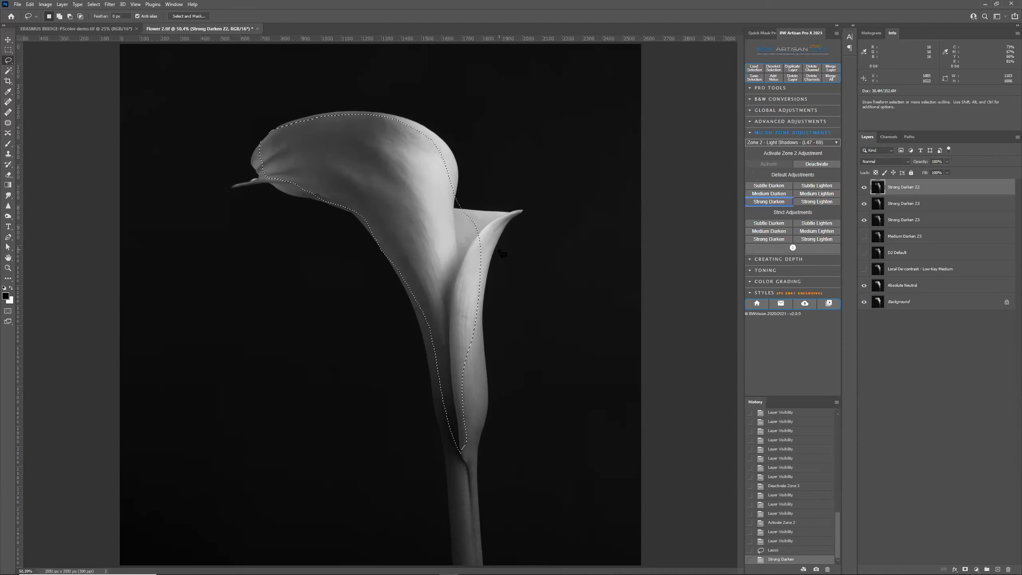
left_click(864, 188)
left_click(864, 188)
left_click(864, 188)
left_click(864, 187)
left_click(864, 188)
left_click(864, 188)
- Apply the default Strong Darken for Zone 2 again, clear the selection, and compare the flower with and without both Strong Darken Z2 layers
left_click(781, 202)
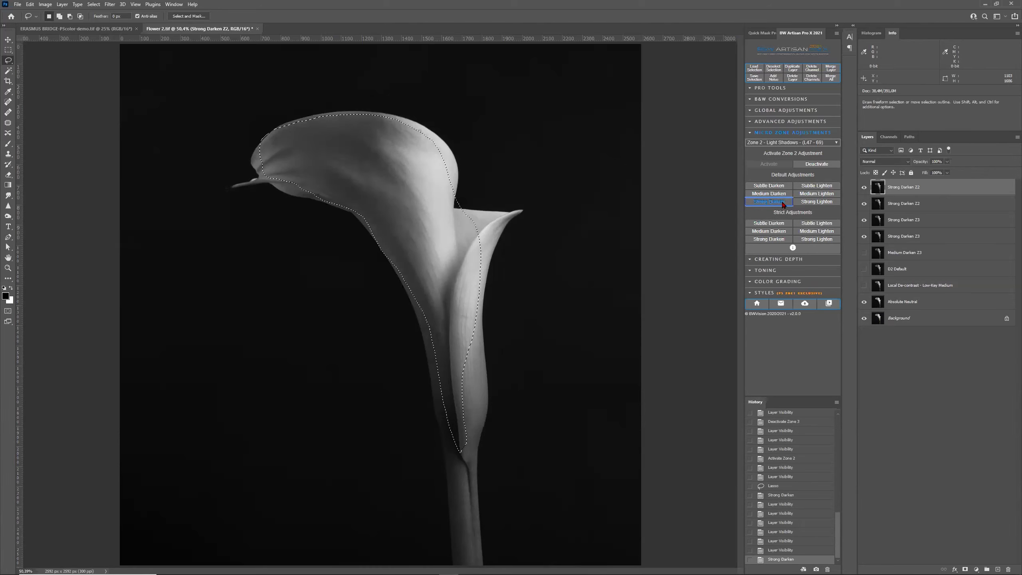
left_click(773, 68)
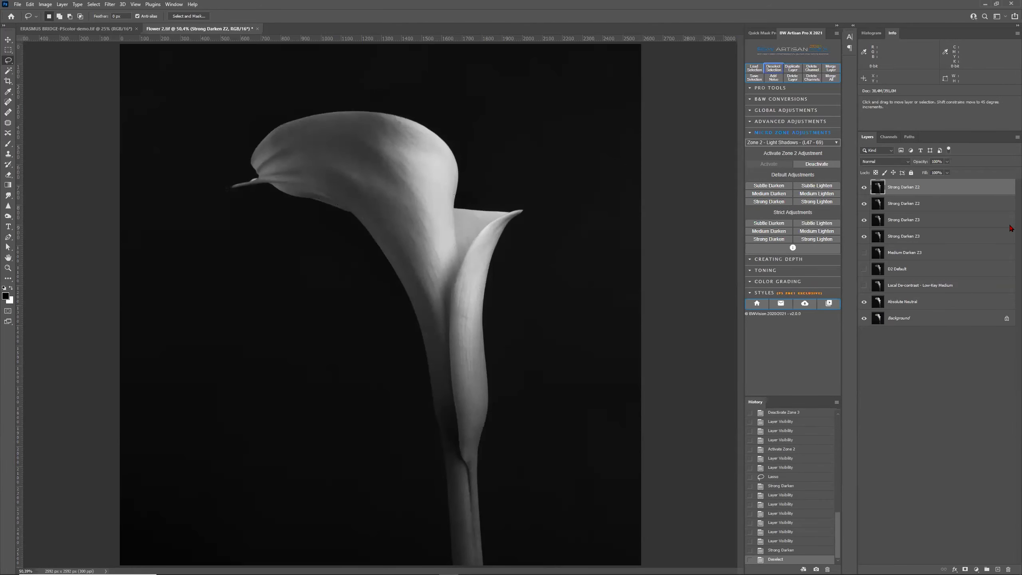
left_click(864, 203)
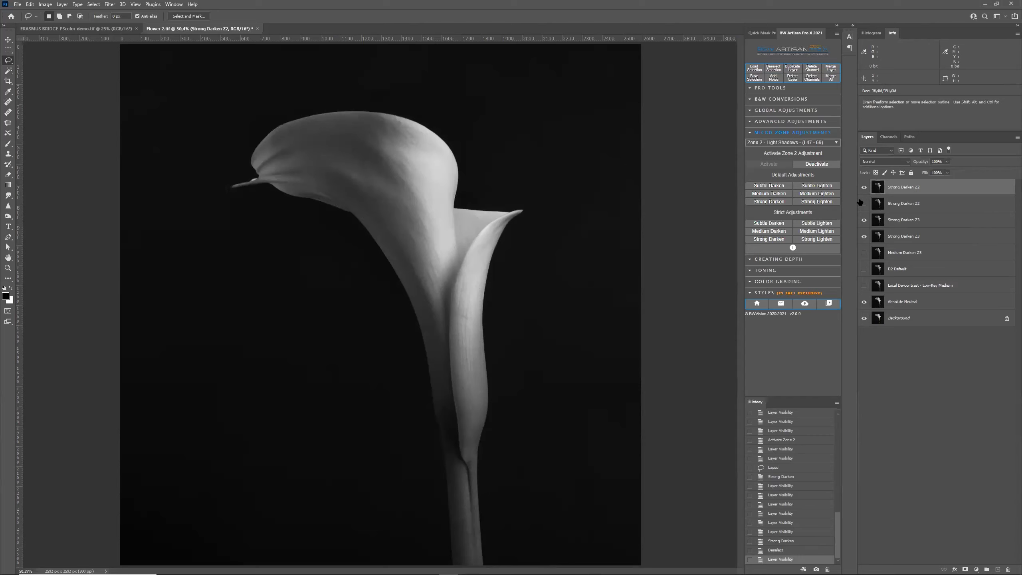
left_click(864, 187)
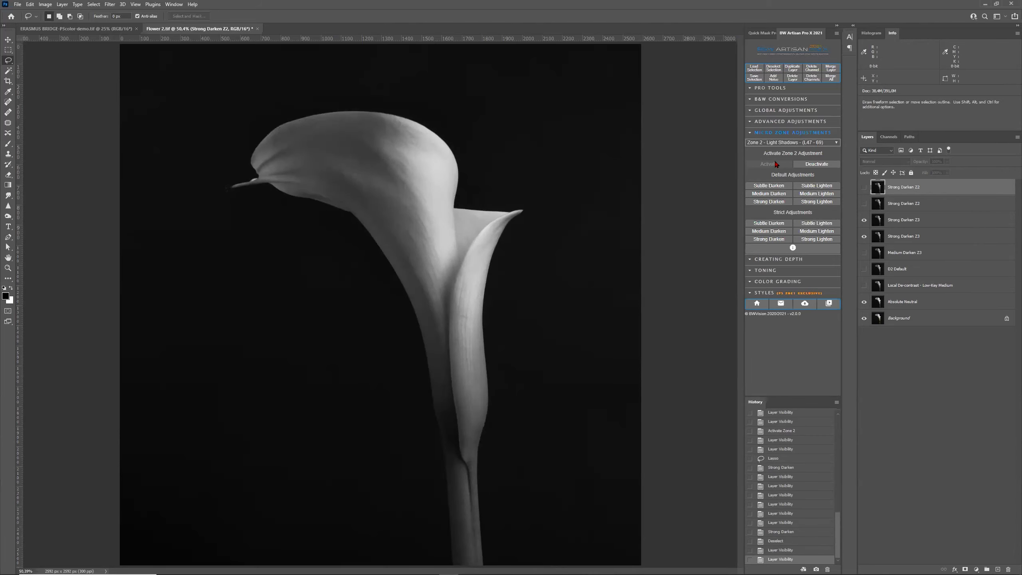
left_click(864, 187)
left_click(864, 187)
left_click(864, 188)
left_click(864, 204)
- Deactivate the Zone 2 adjustment, then show Medium Darken Z3, D2 Default and Local De-contrast - Low-Key Medium while hiding Absolute Neutral
left_click(825, 165)
left_click(863, 252)
left_click(871, 274)
left_click(864, 269)
left_click(864, 302)
left_click(864, 285)
left_click(864, 285)
left_click(864, 287)
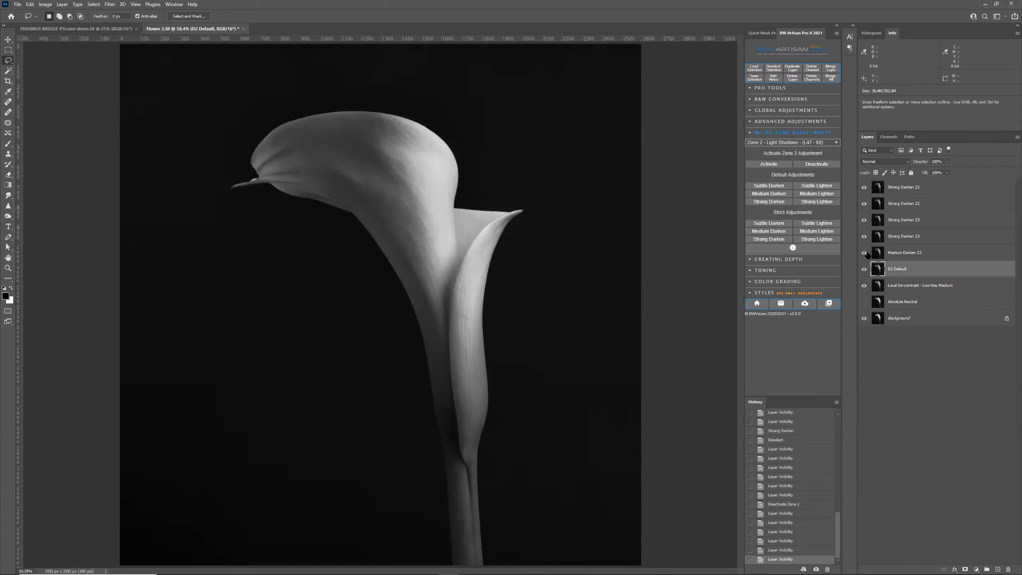
- Merge the top Strong Darken Z2 layer and all adjustment layers beneath it down into Local De-contrast - Low-Key Medium
left_click(906, 188)
left_click(834, 70)
left_click(837, 72)
left_click(836, 72)
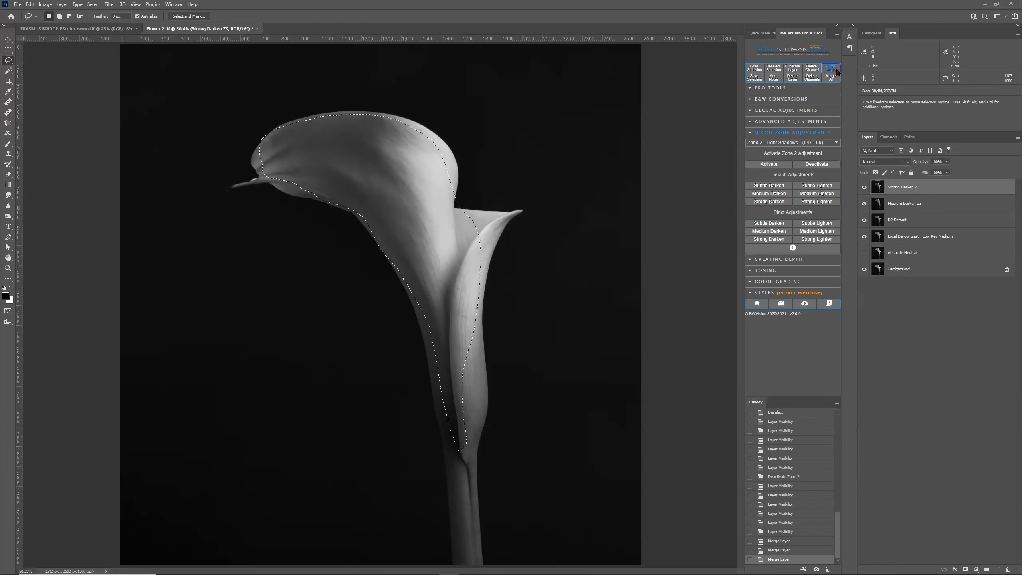
left_click(837, 71)
left_click(837, 71)
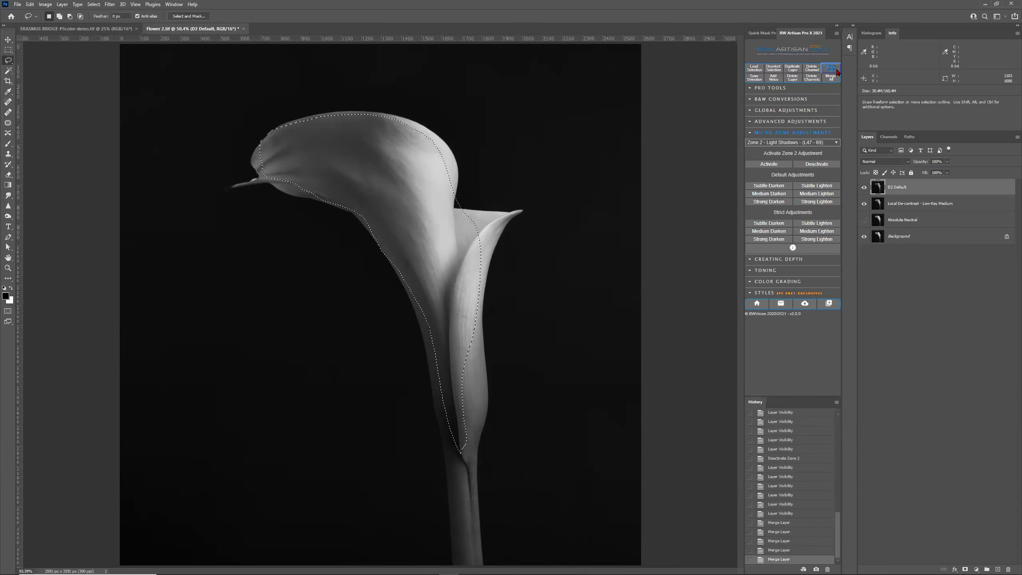
left_click(836, 71)
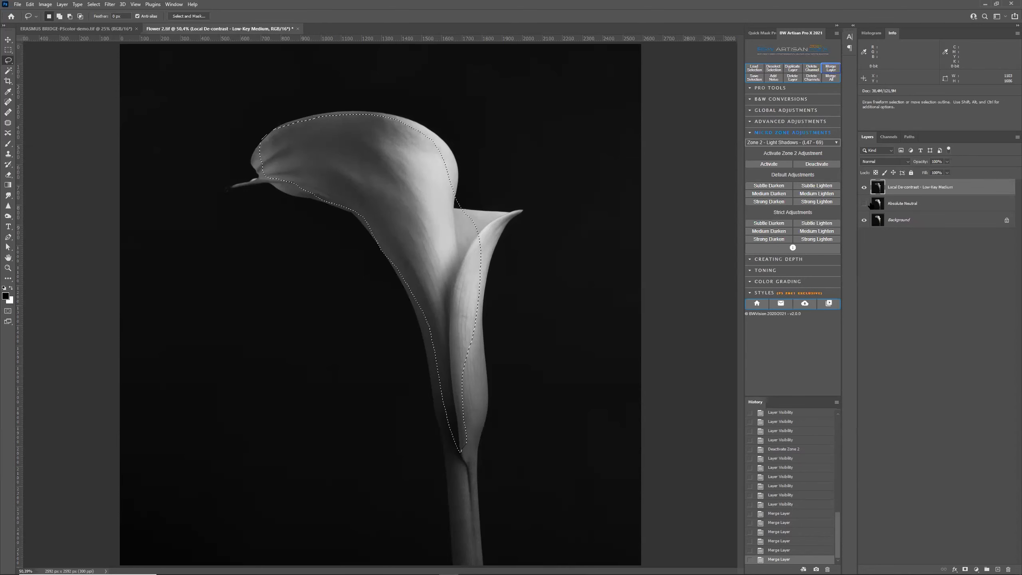
- Show Absolute Neutral as the active layer, clear the selection, and compare the image with and without the merged Local De-contrast layer
left_click(885, 203)
left_click(864, 201)
left_click(865, 187)
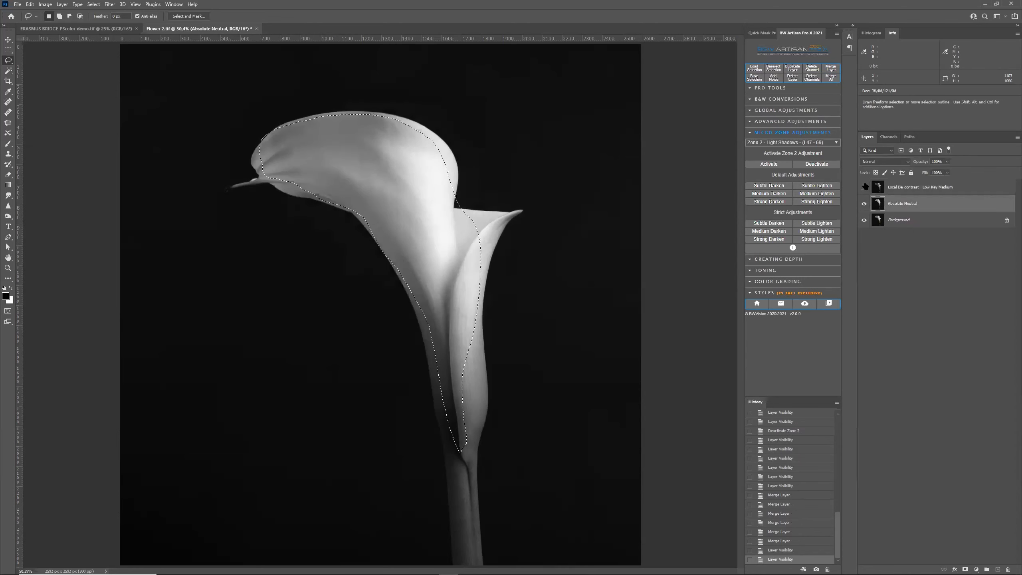
left_click(781, 71)
left_click(864, 187)
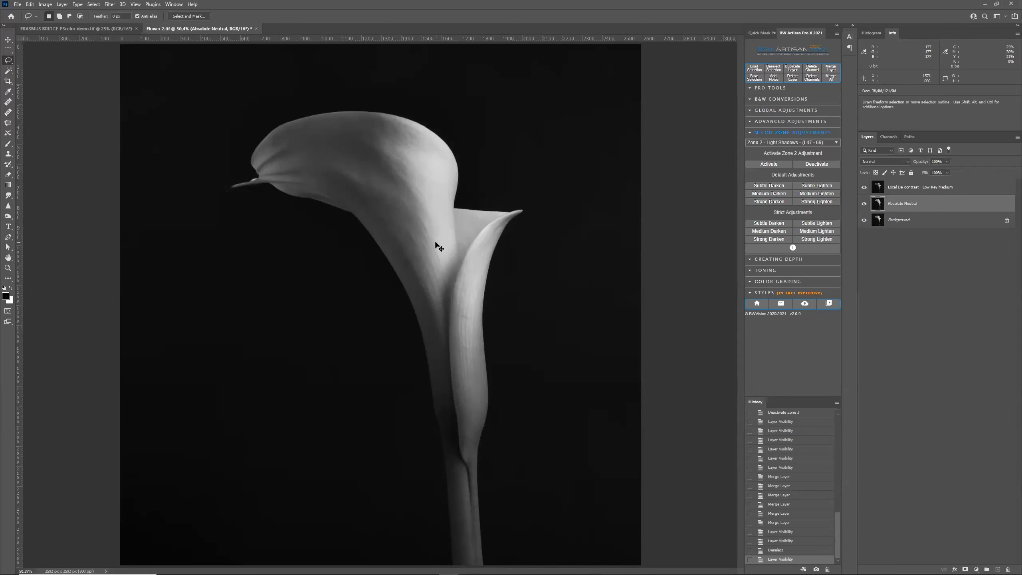
- With Local De-contrast - Low-Key Medium active, lasso the bright area of the large petal from its upper edge down to the small petal
key("ctrl+plus")
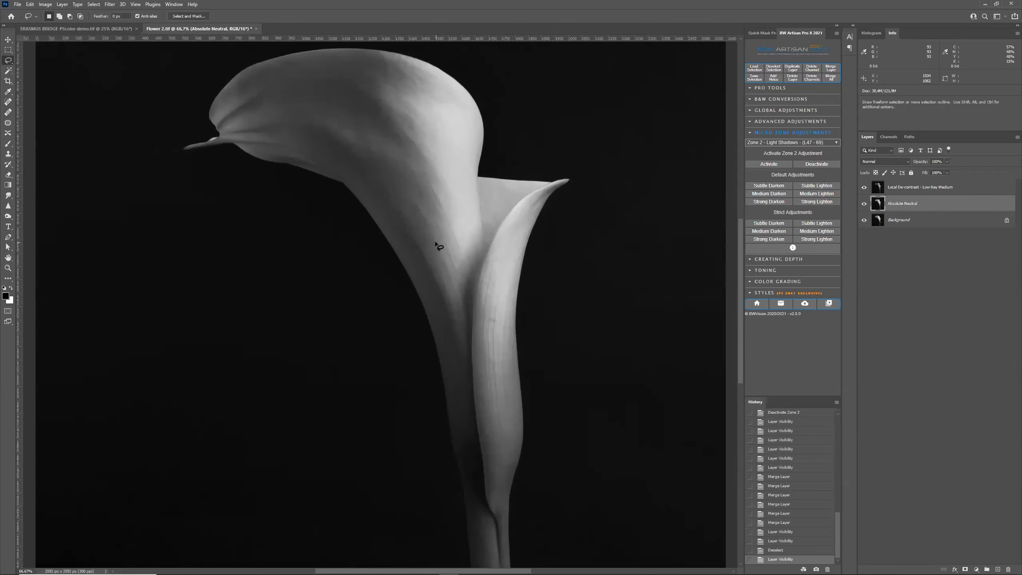
scroll(436, 242, "up", 2)
scroll(439, 245, "up", 1)
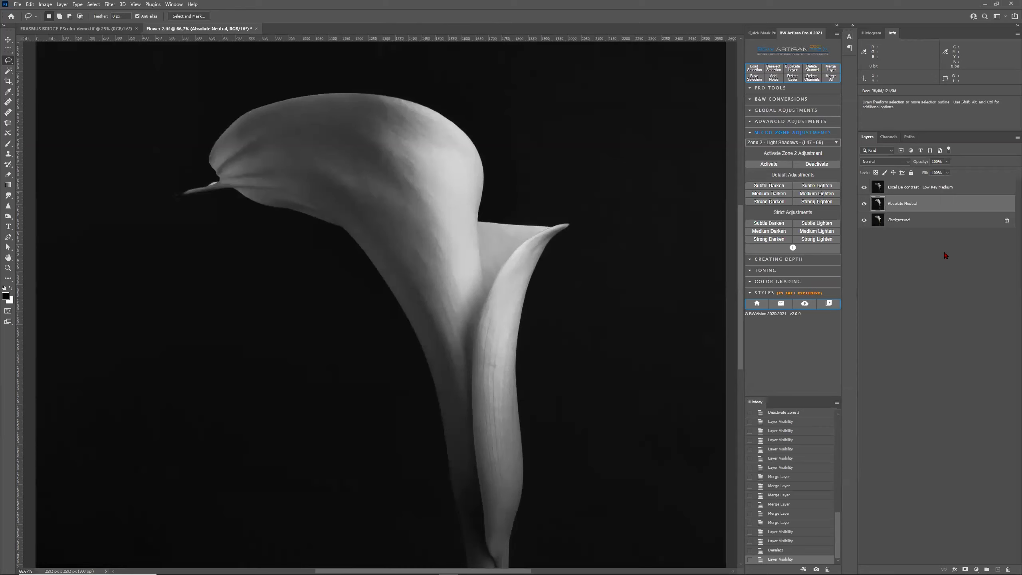
left_click(881, 190)
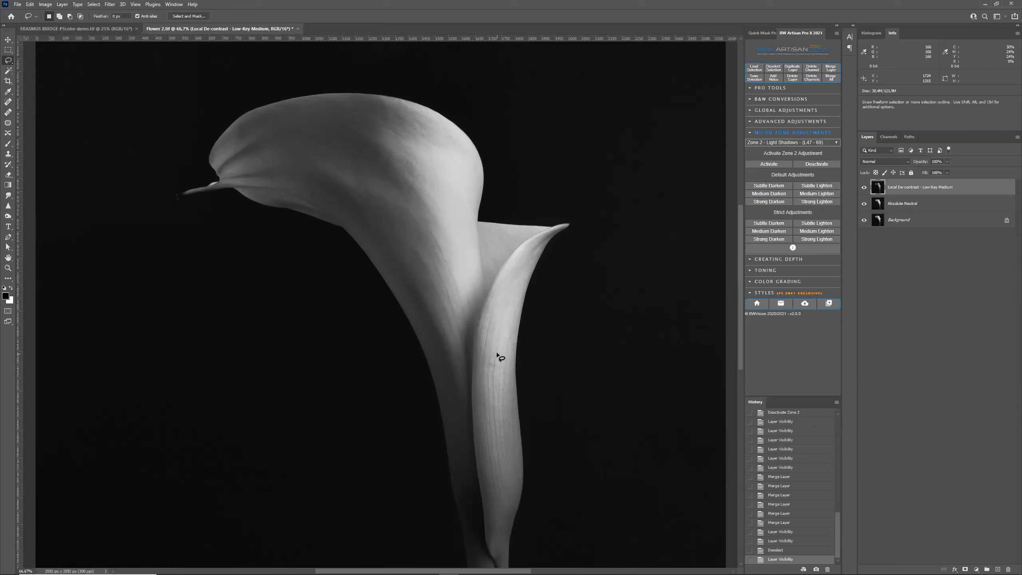
mouse_move(482, 284)
left_mouse_down()
mouse_move(476, 151)
mouse_move(413, 110)
mouse_move(383, 106)
mouse_move(377, 128)
mouse_move(437, 239)
mouse_move(457, 338)
mouse_move(479, 304)
mouse_move(483, 278)
left_mouse_up()
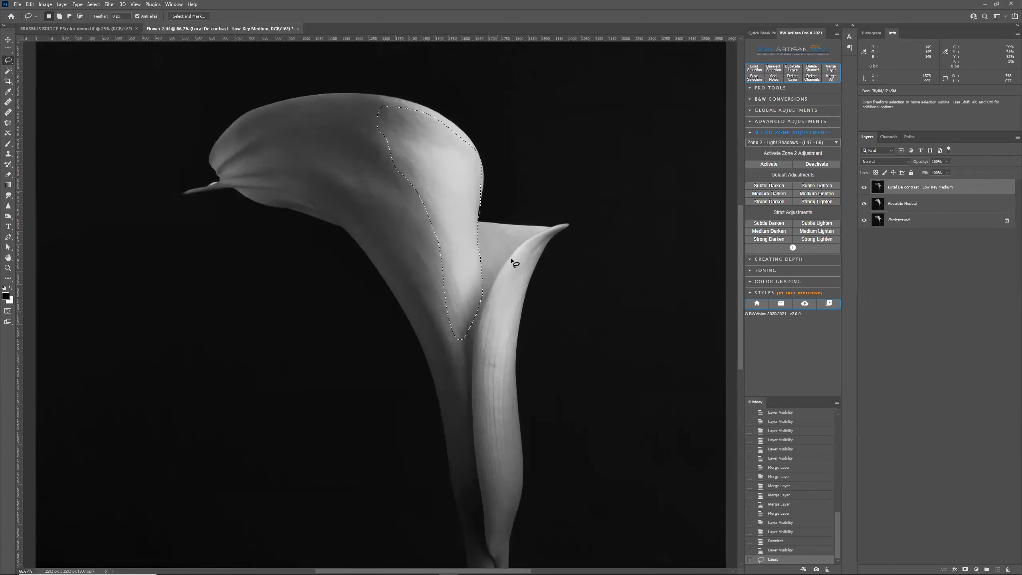
- Apply the strong Low Key local contrast decrease to the bright petal selection and compare it with and without the new layer
left_click(807, 121)
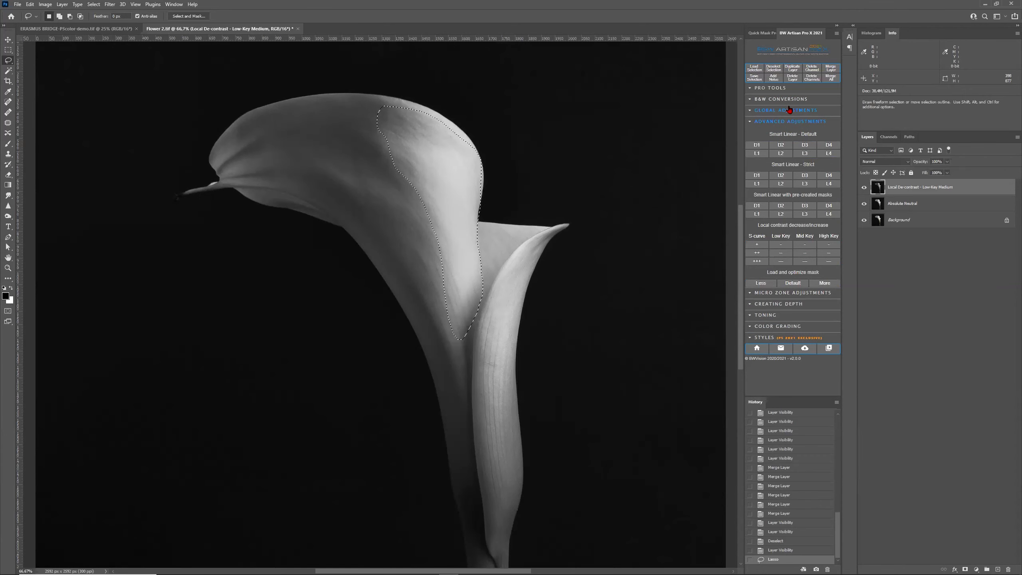
left_click(782, 264)
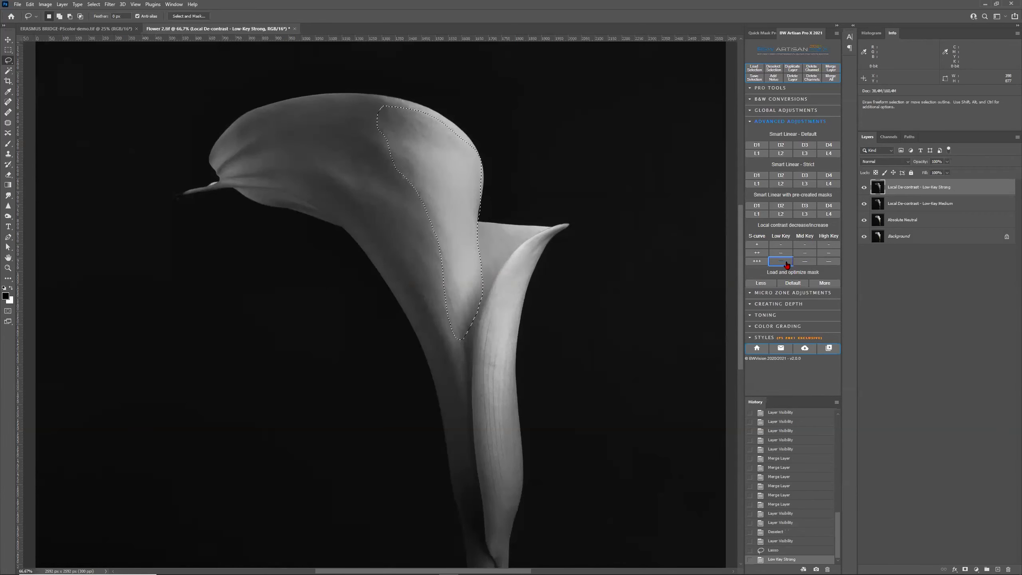
left_click(864, 187)
left_click(864, 187)
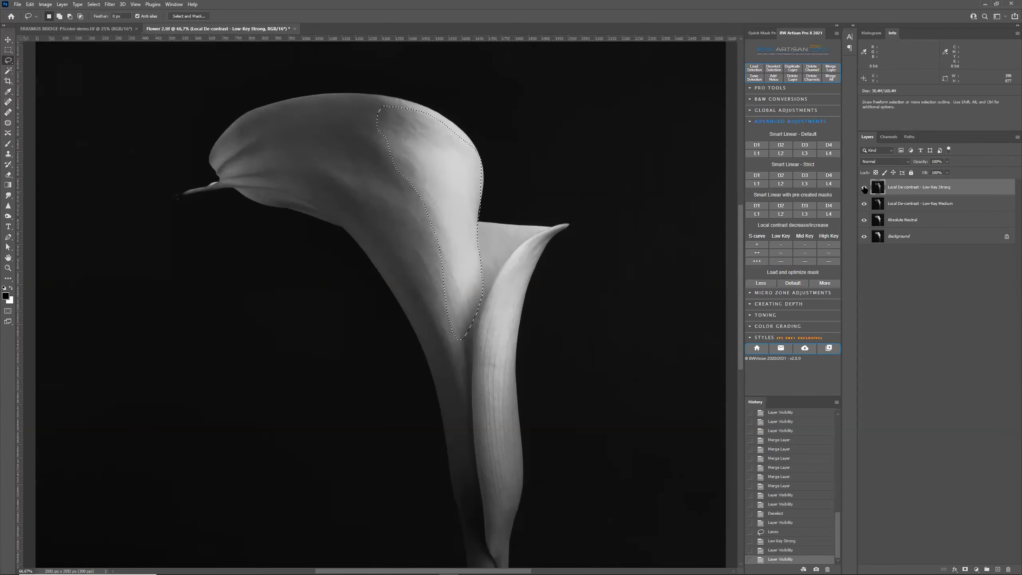
left_click(864, 188)
left_click(864, 188)
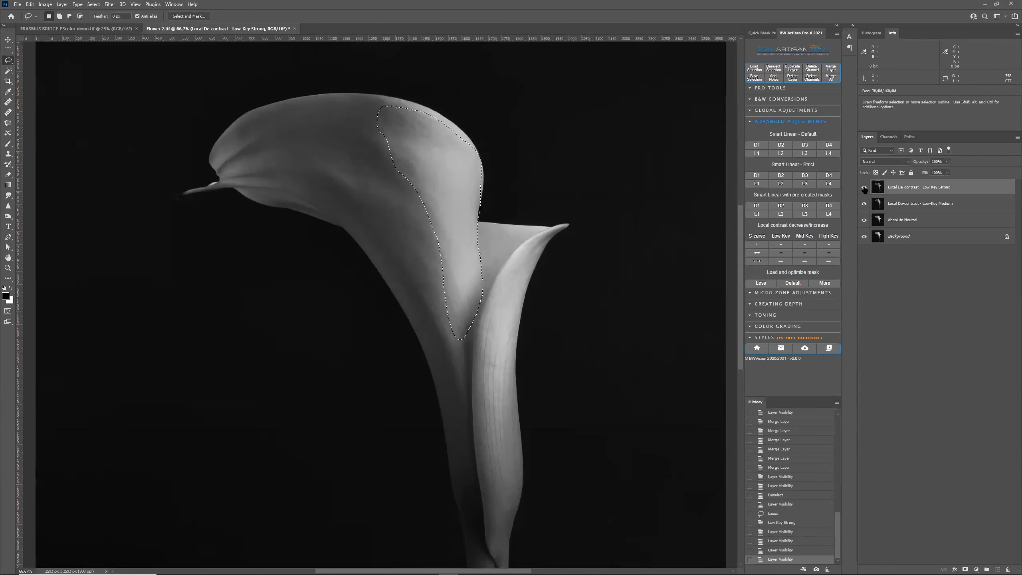
- Clear the selection and compare the flower with and without Local De-contrast - Low-Key Strong, also viewing the whole image at a smaller size
left_click(775, 68)
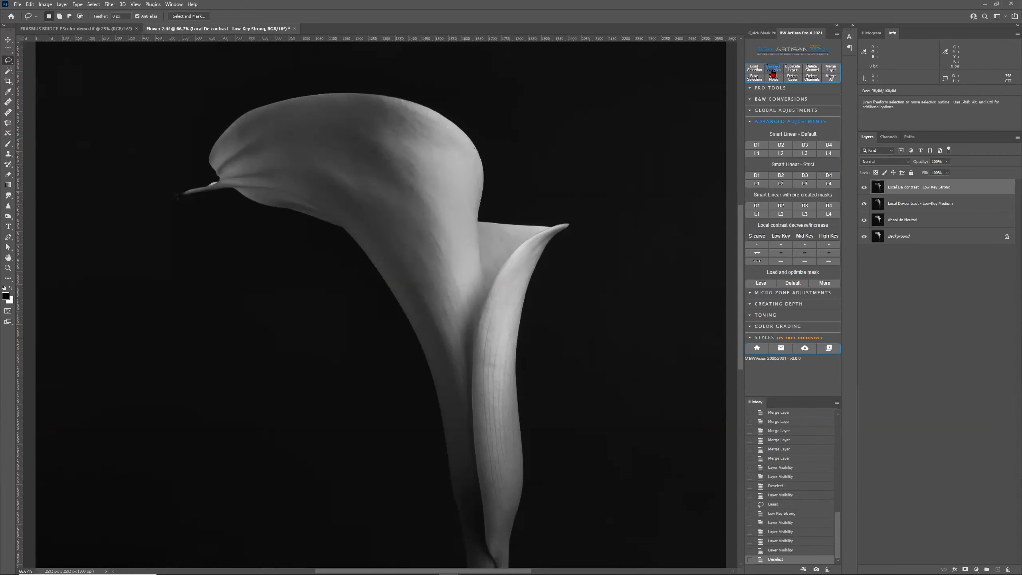
left_click(864, 187)
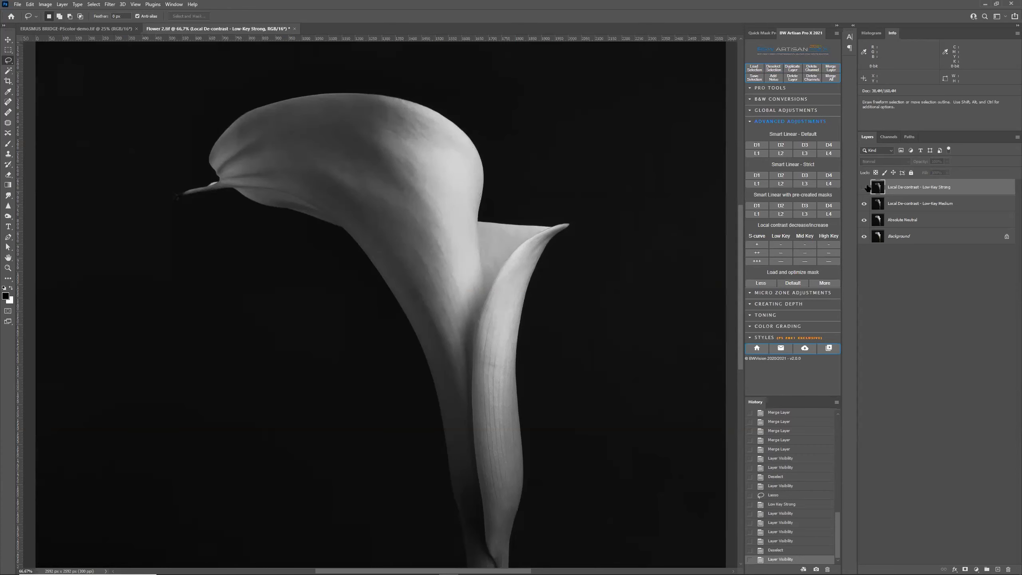
left_click(866, 188)
key("ctrl+0")
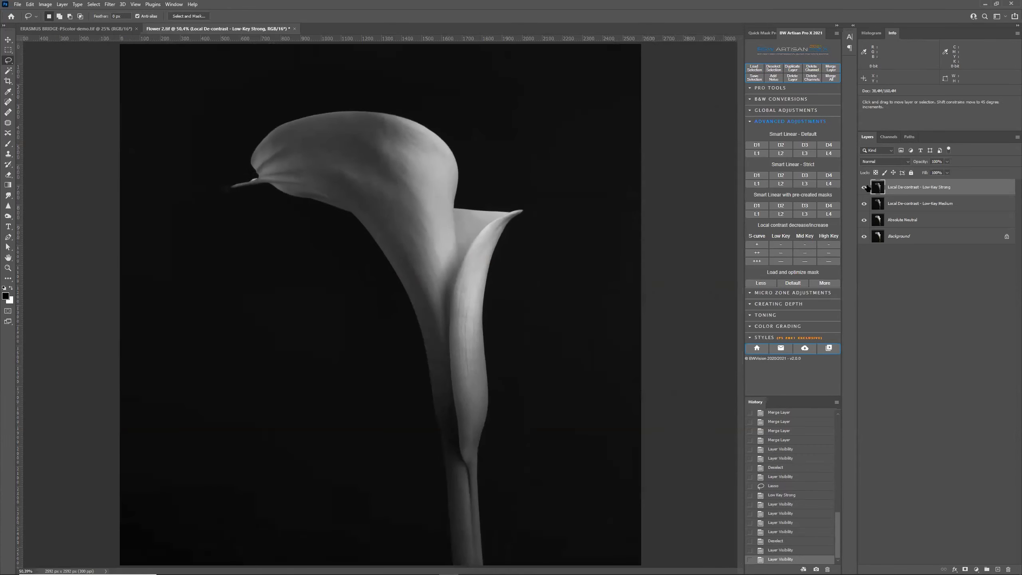
key("ctrl+minus")
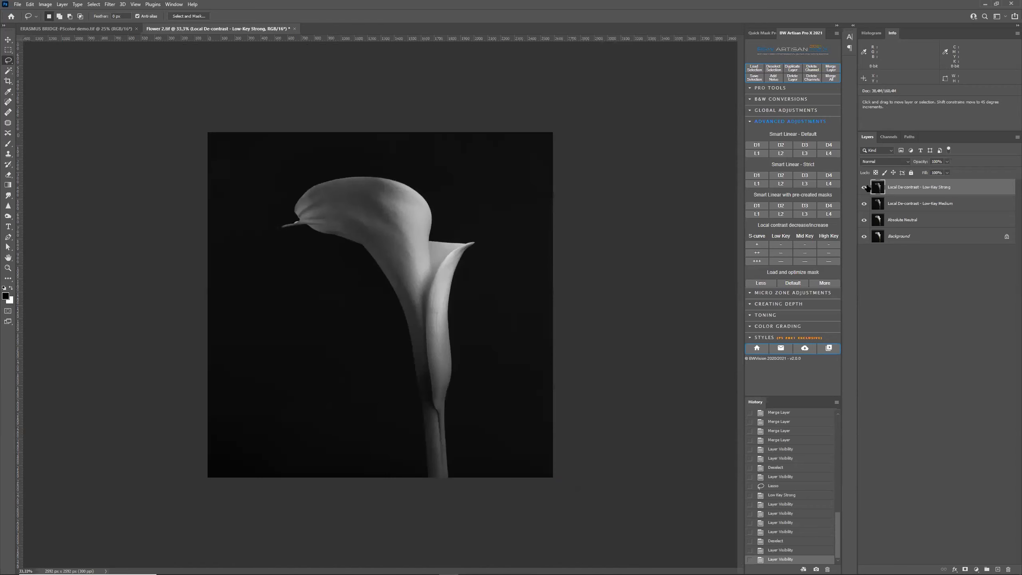
key("ctrl+0")
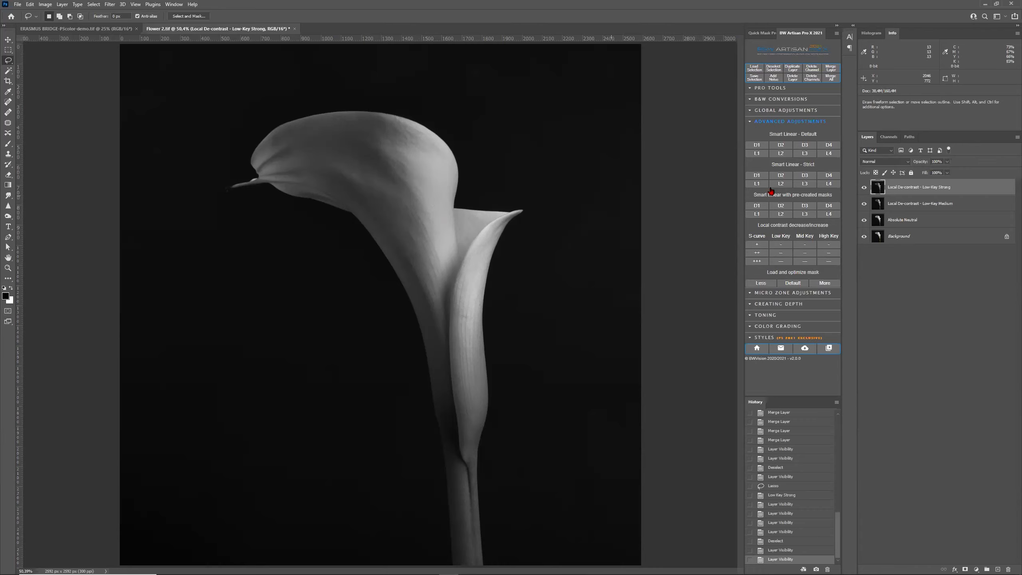
- Hide both Local De-contrast layers, make Absolute Neutral active, and compare it with the original colour photo
left_click(864, 187)
left_click(865, 203)
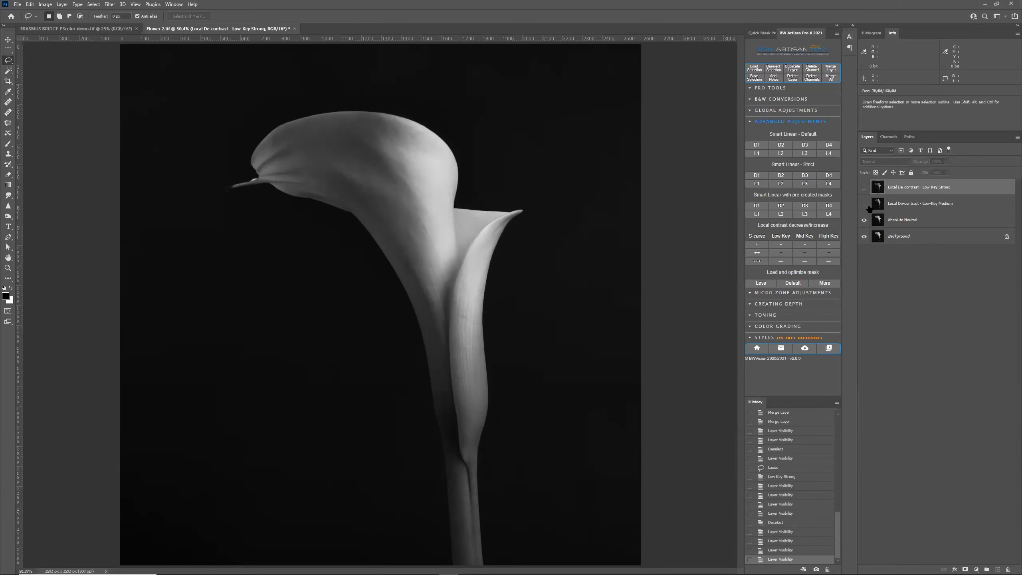
left_click(864, 220)
left_click(879, 221)
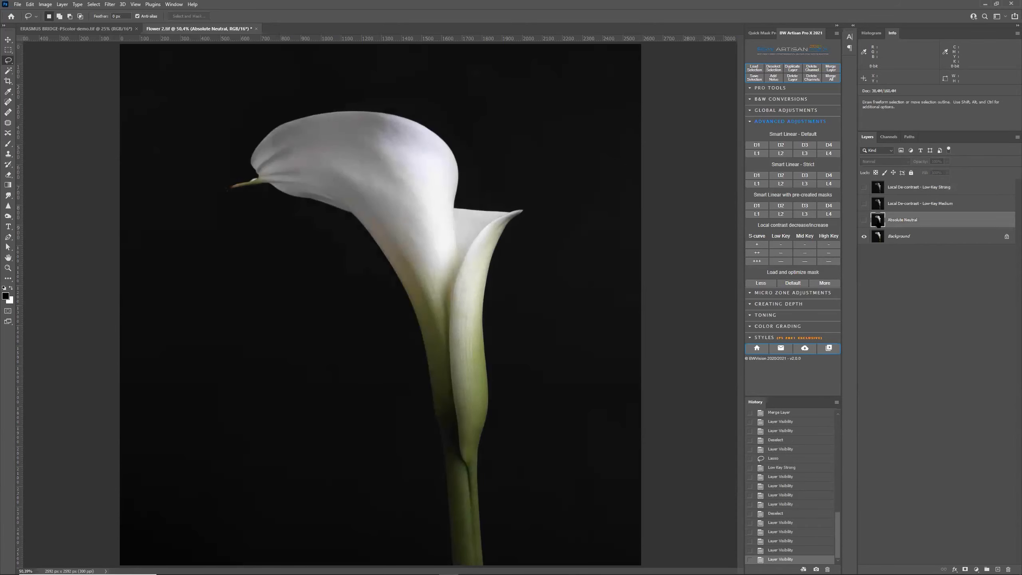
left_click(864, 221)
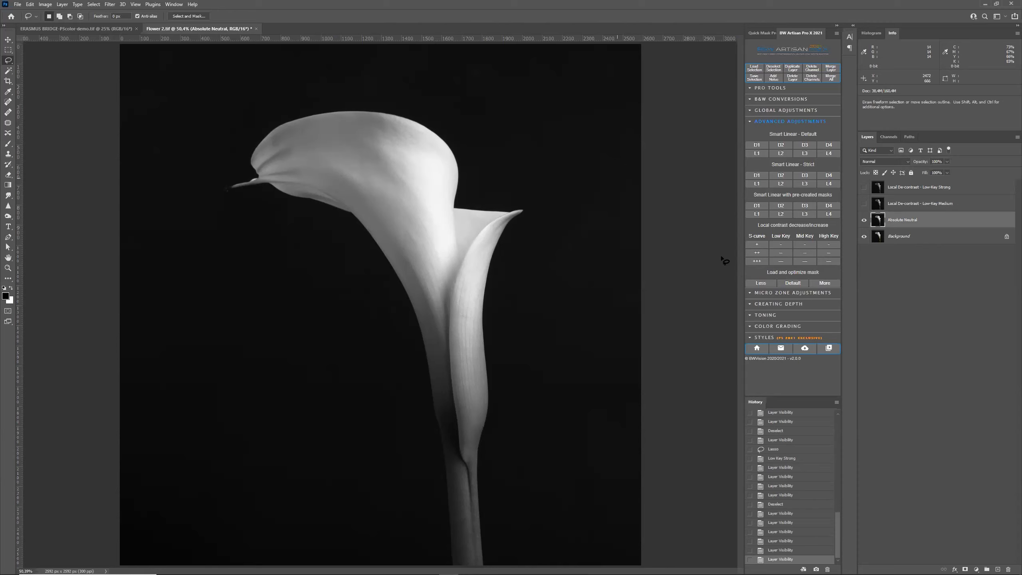
- Inspect the petal's bright area up close and choose Zone 10 - High Lights (L232 - L255) for the micro zone adjustments
left_click(814, 294)
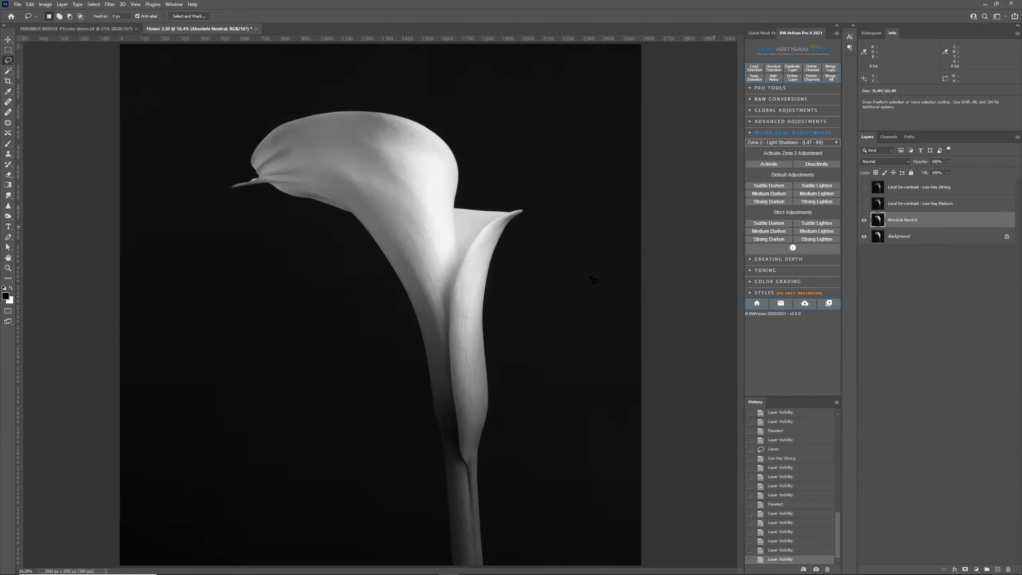
key("ctrl+plus")
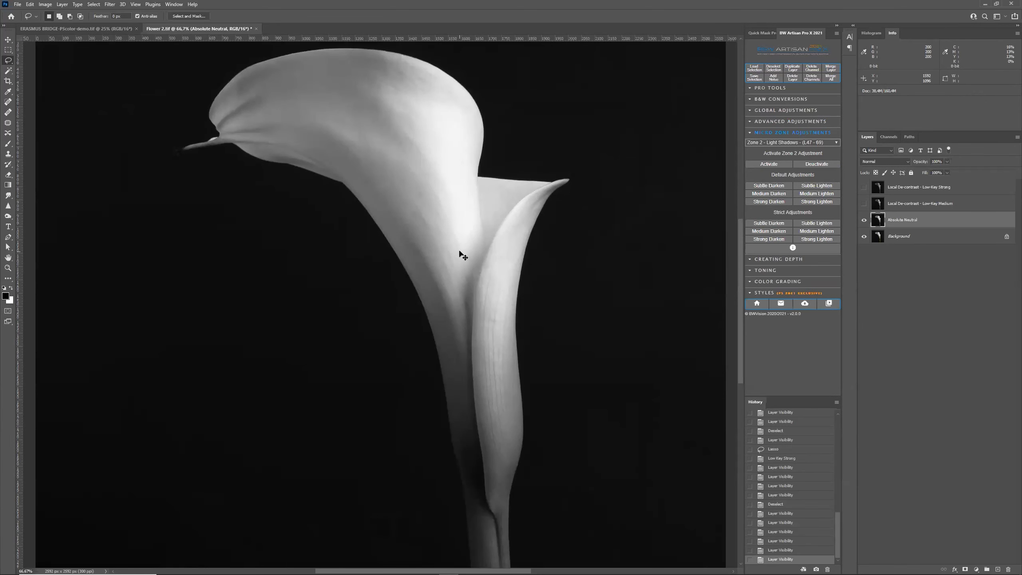
key("ctrl+plus")
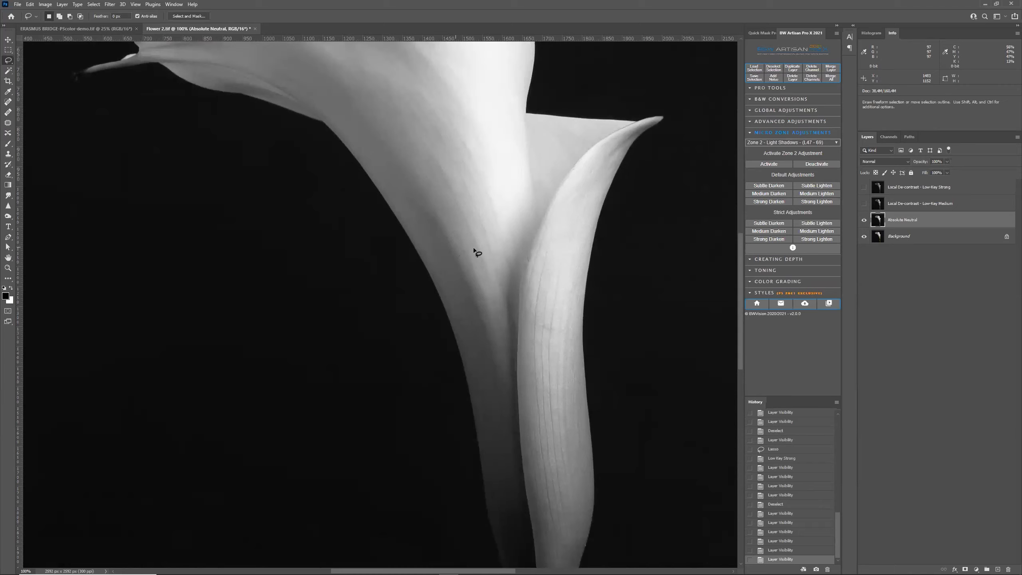
scroll(519, 229, "up", 3)
key("ctrl+plus")
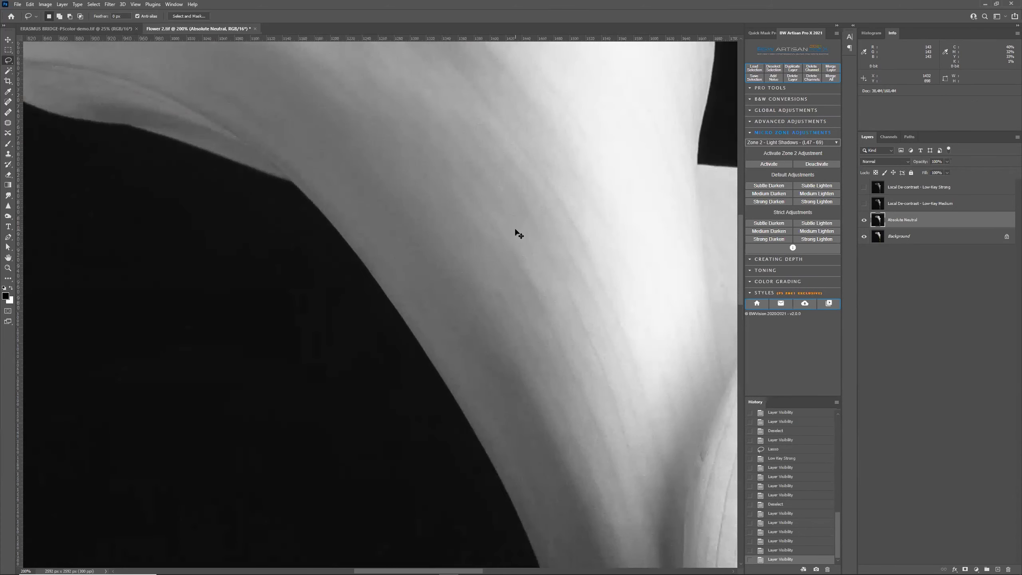
scroll(519, 232, "right", 3)
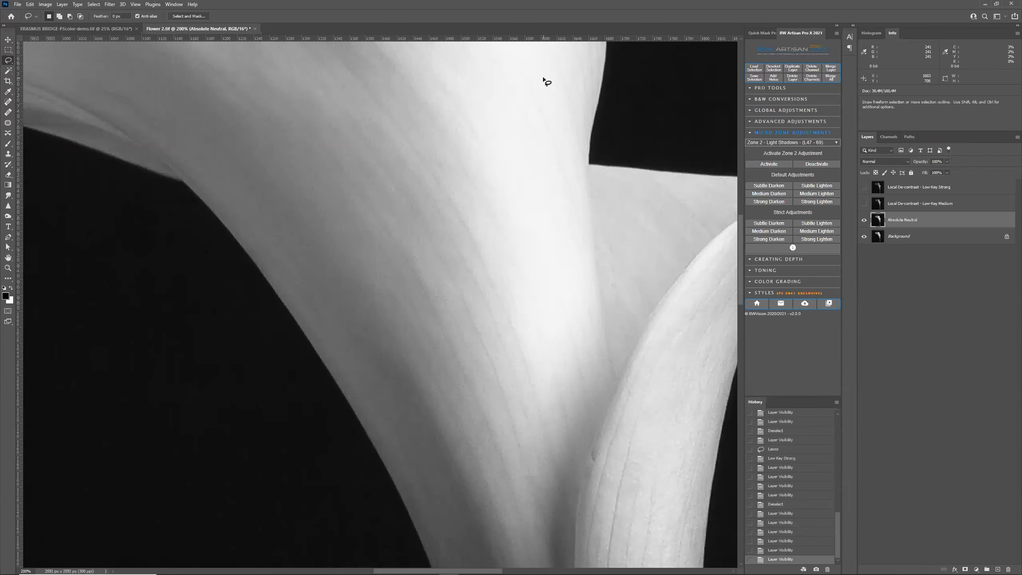
scroll(547, 82, "up", 1)
key("ctrl+0")
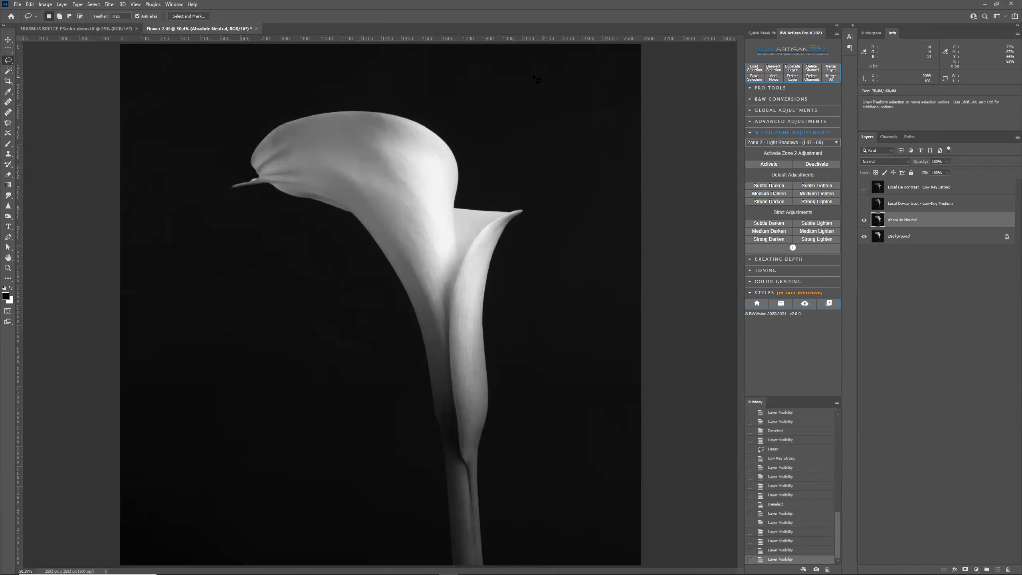
left_click(825, 144)
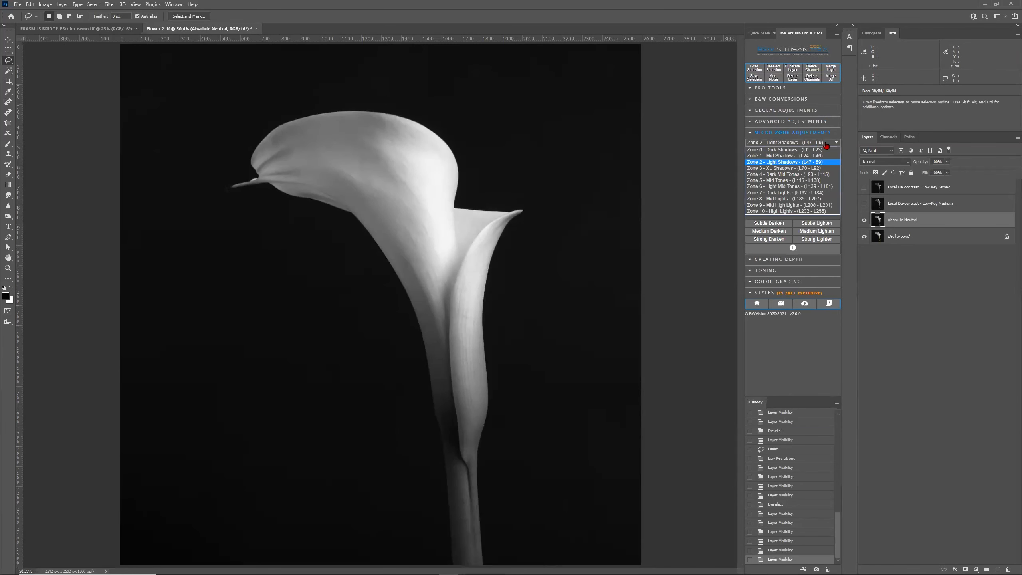
left_click(817, 212)
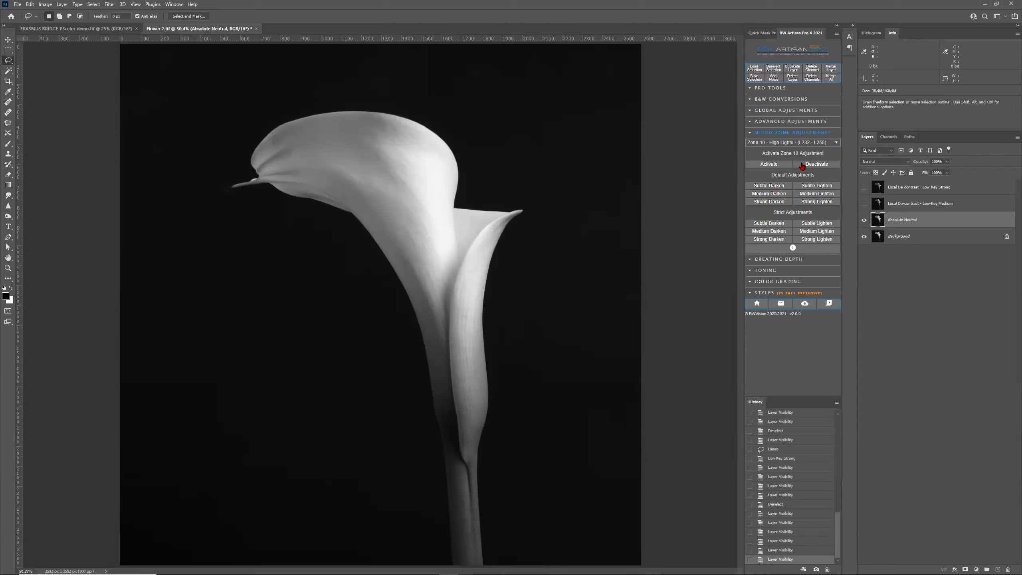
- Activate the Zone 10 adjustment from Absolute Neutral, then show both Local De-contrast layers and make Local De-contrast - Low-Key Strong active
left_click(768, 166)
left_click(526, 222)
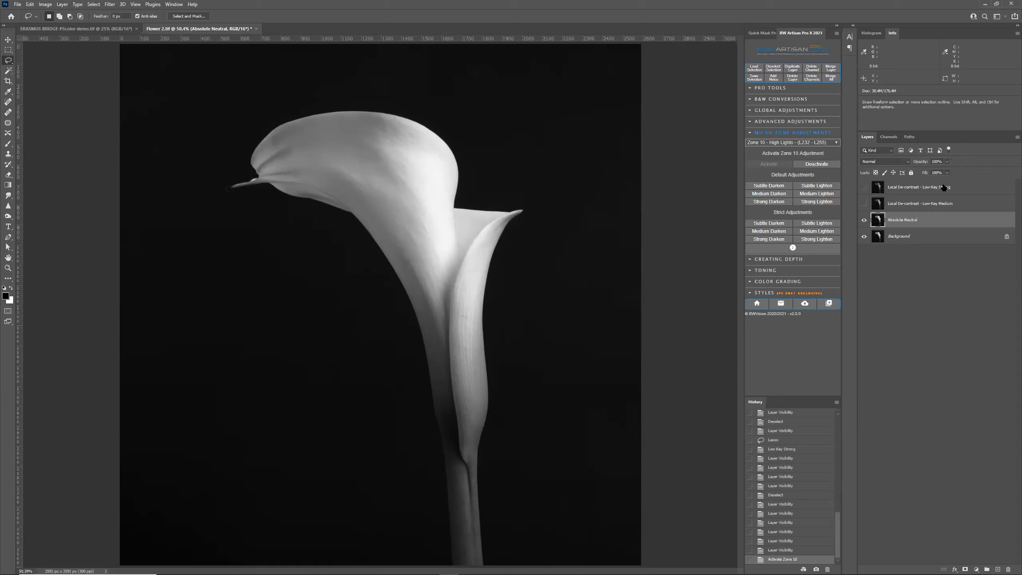
left_click(862, 204)
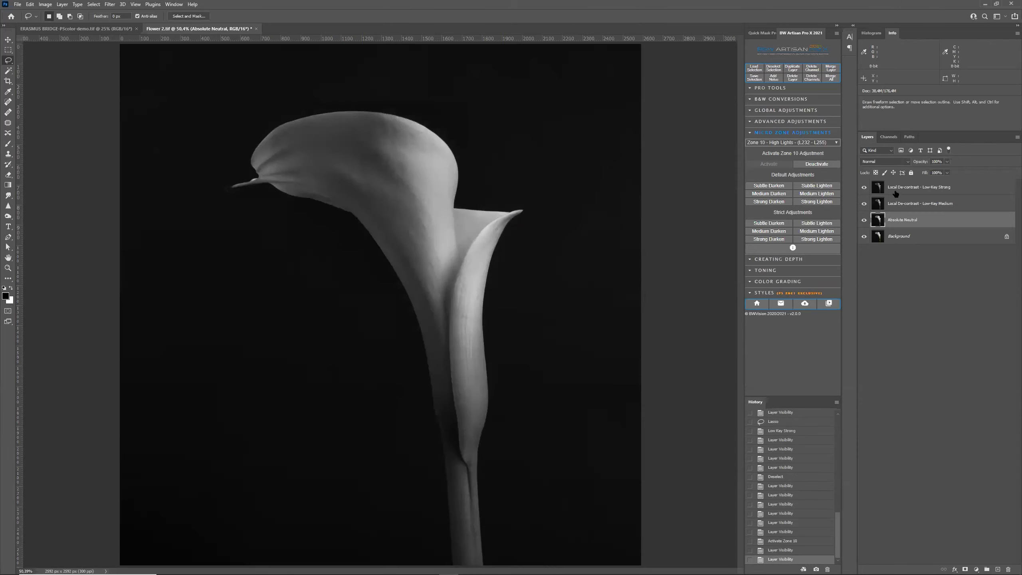
left_click(897, 189)
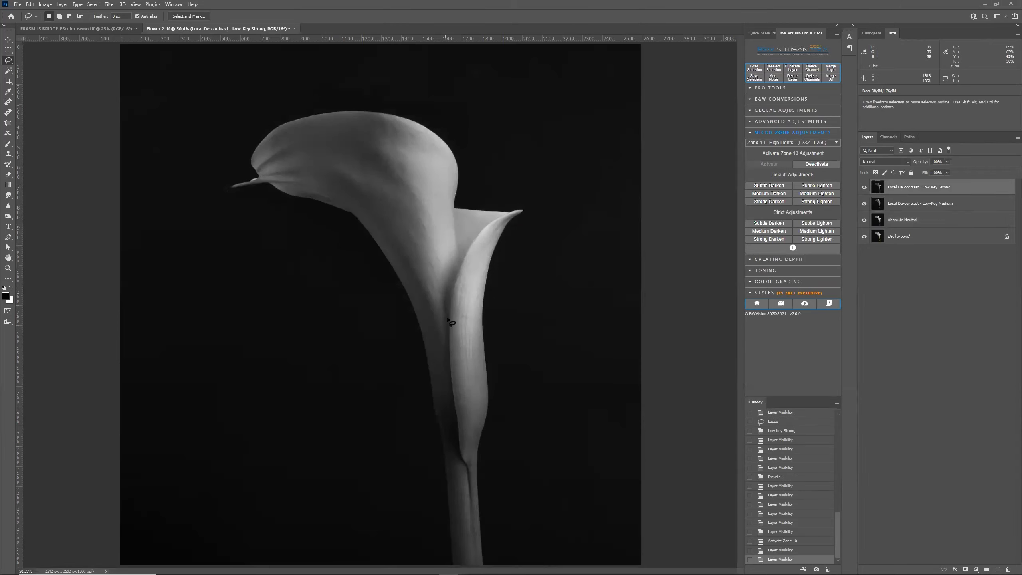
- Lasso the bright area of the large petal and apply the default Strong Lighten for Zone 10
mouse_move(460, 280)
left_mouse_down()
mouse_move(462, 161)
mouse_move(419, 116)
mouse_move(381, 110)
mouse_move(367, 135)
mouse_move(419, 215)
mouse_move(459, 284)
left_mouse_up()
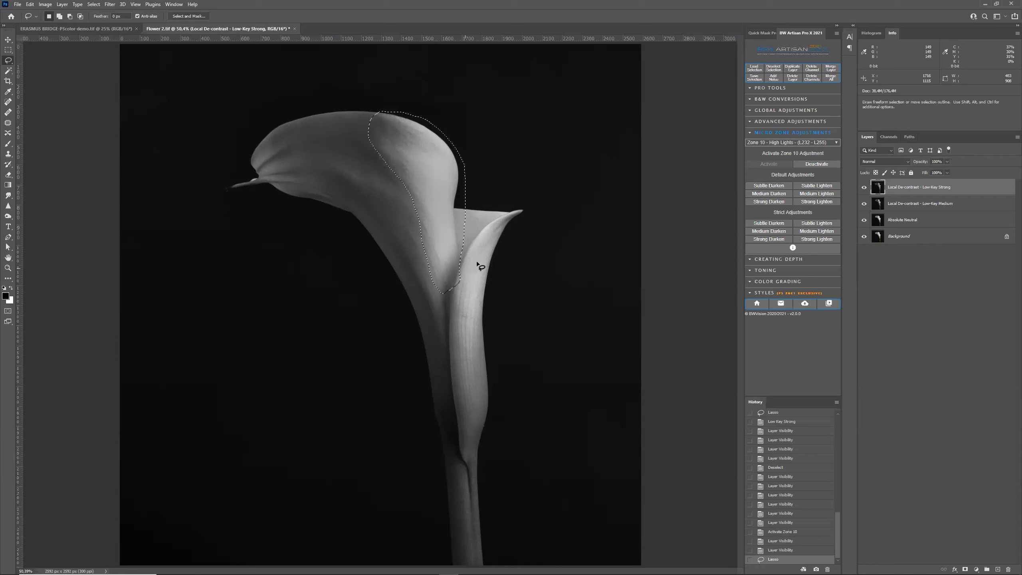
left_click(815, 204)
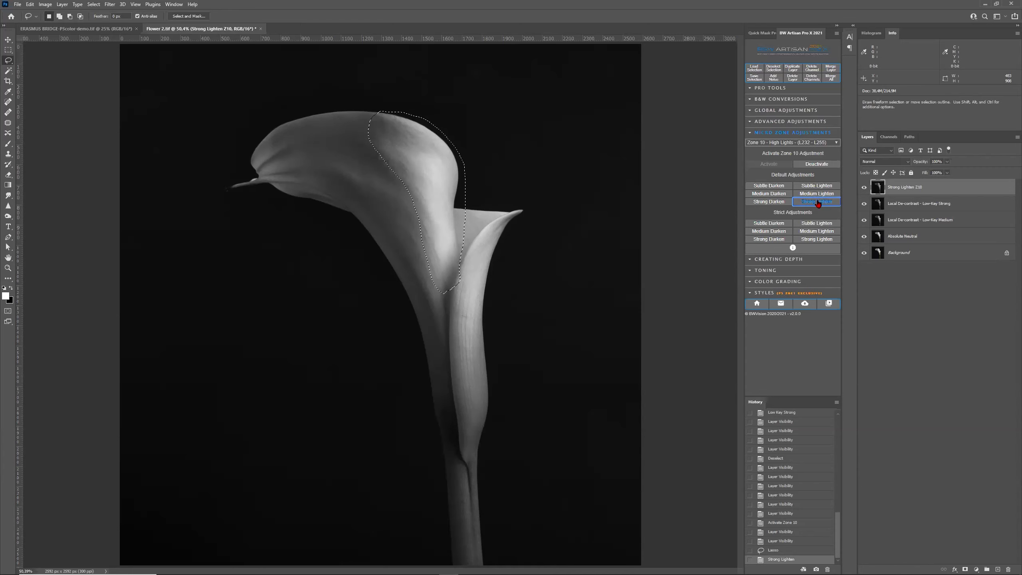
- Examine the bright petal area up close with and without the Strong Lighten Z10 layer
key("ctrl+1")
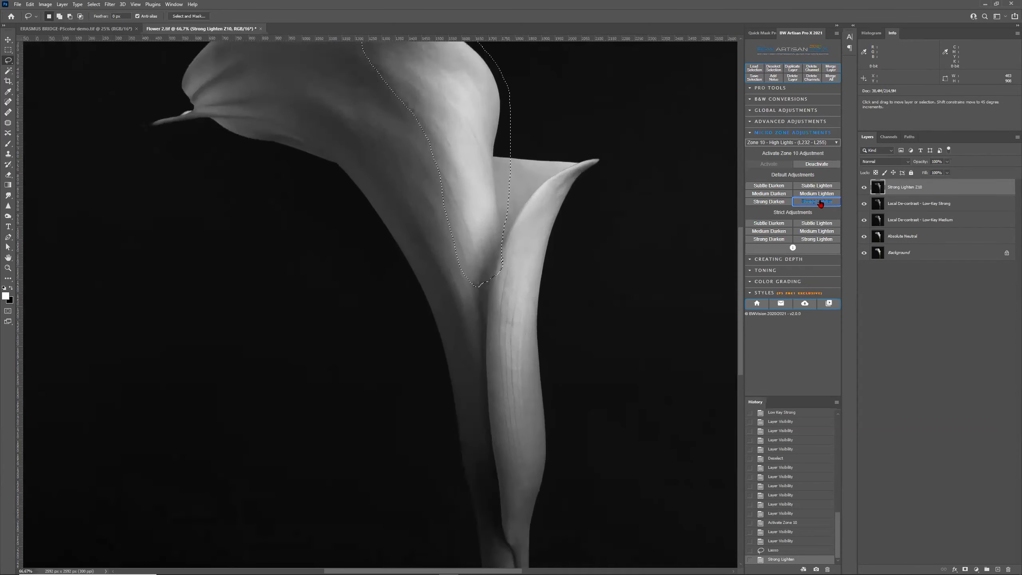
left_click_drag(334, 208, 378, 240)
scroll(380, 242, "up", 5)
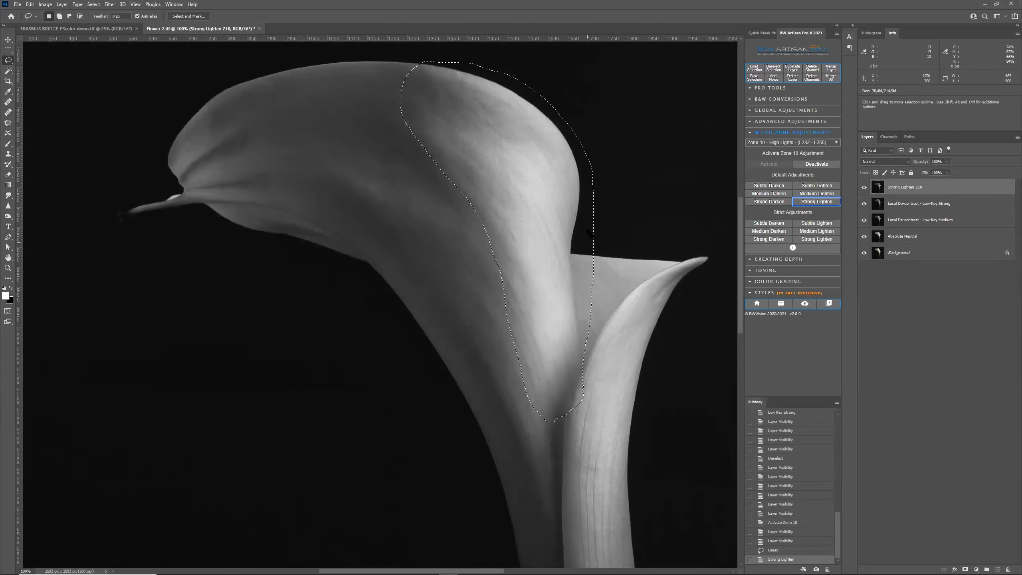
key("ctrl+plus")
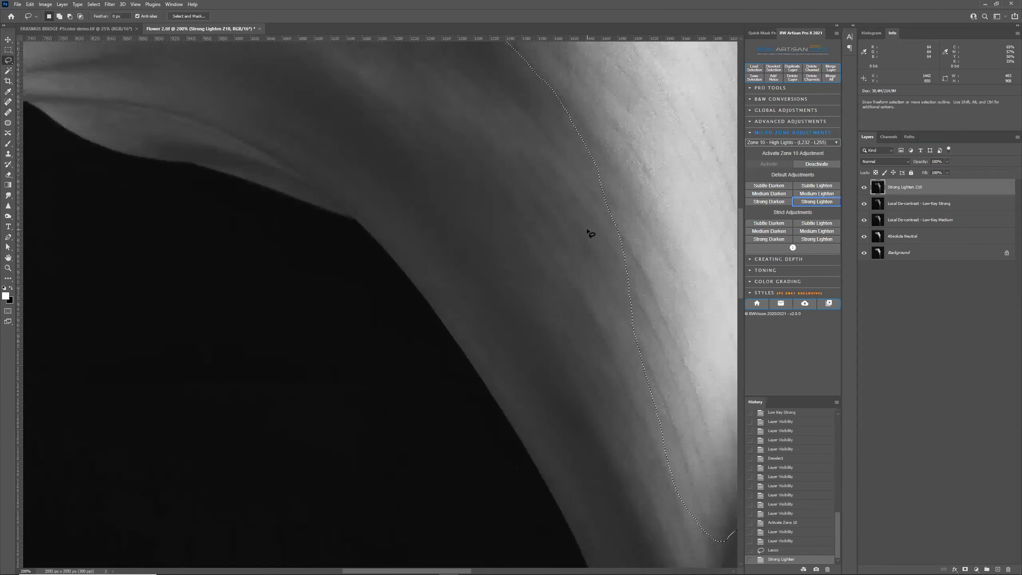
scroll(589, 230, "up", 1)
scroll(589, 233, "up", 5)
scroll(589, 233, "right", 8)
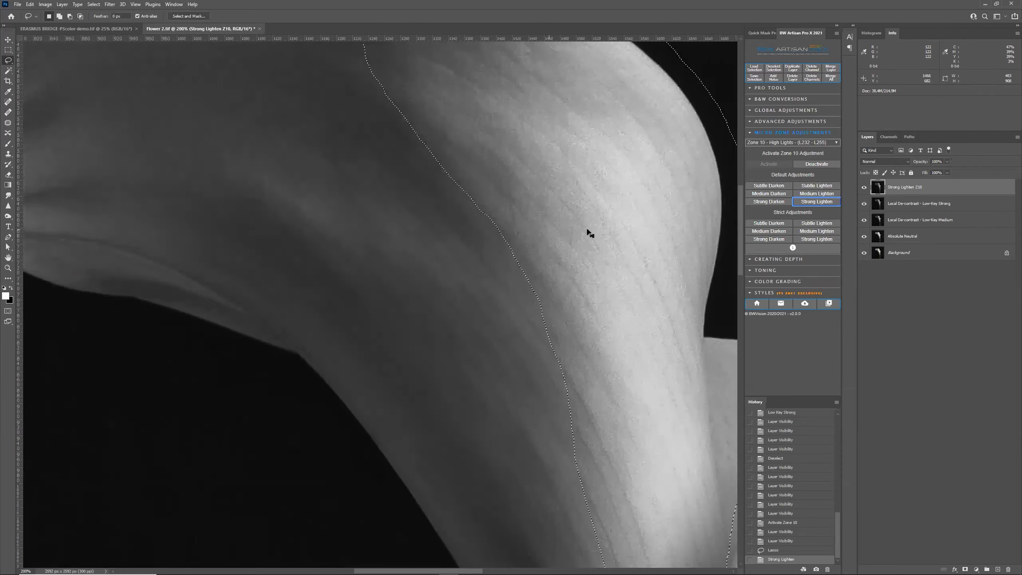
left_click(864, 188)
left_click(864, 188)
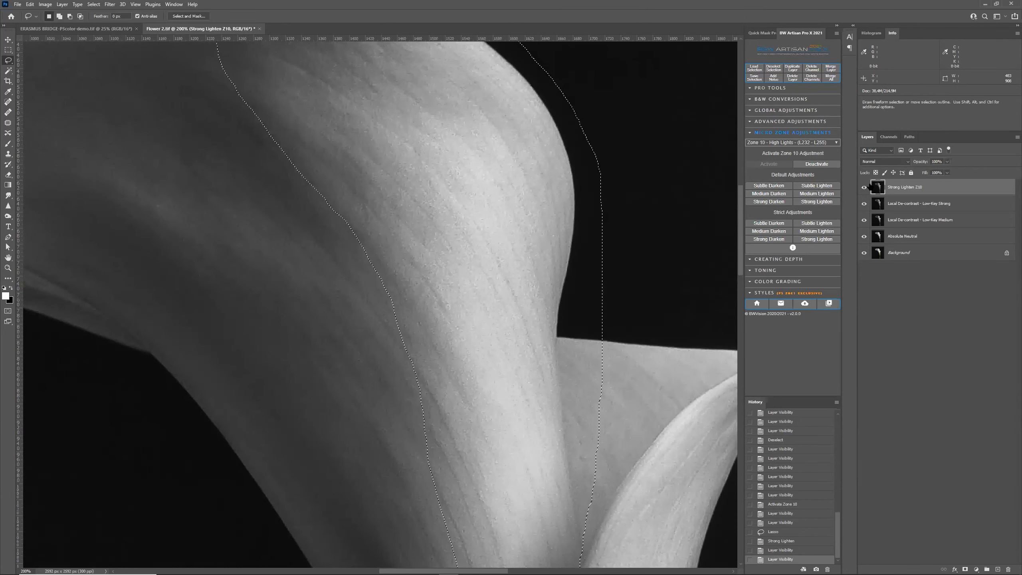
left_click(863, 187)
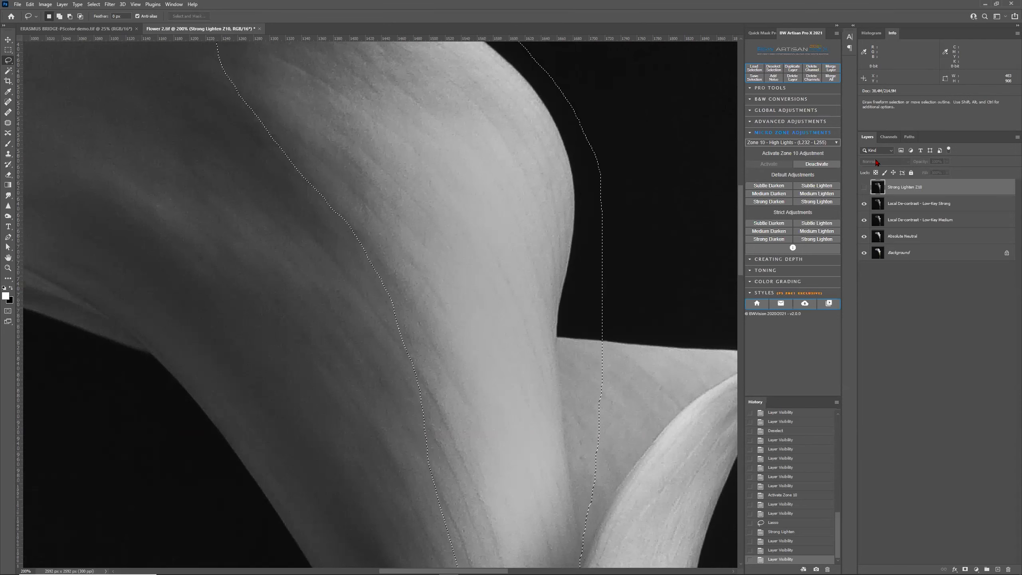
left_click(865, 191)
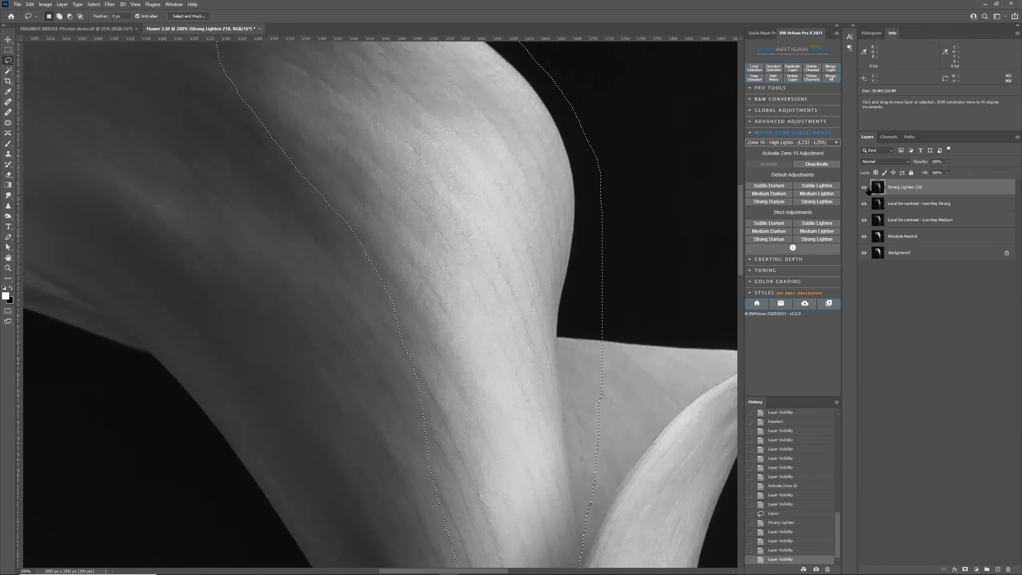
- Try the default Medium Lighten for Zone 10 on the petal selection and delete the layer it adds
key("ctrl+0")
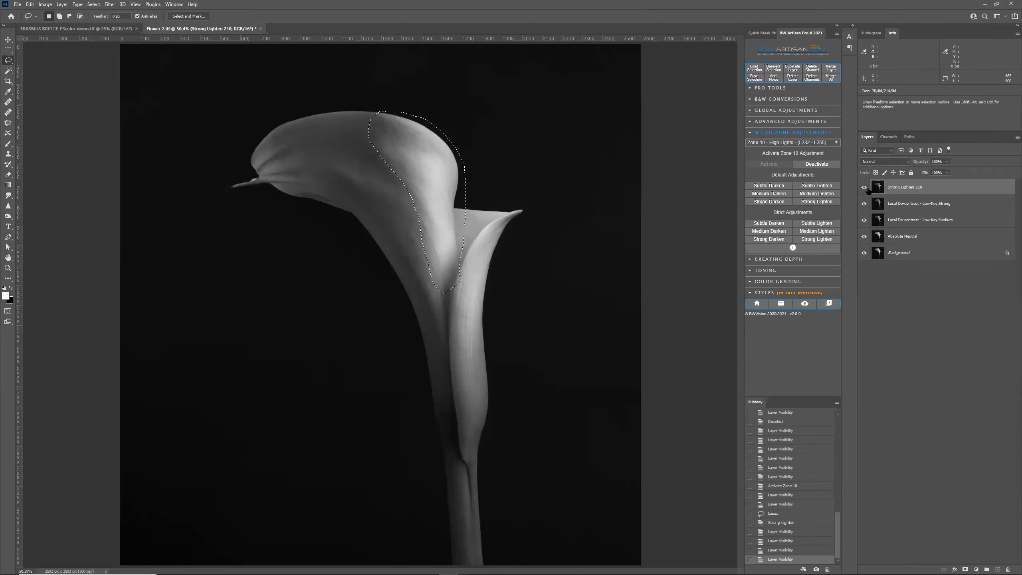
left_click(811, 197)
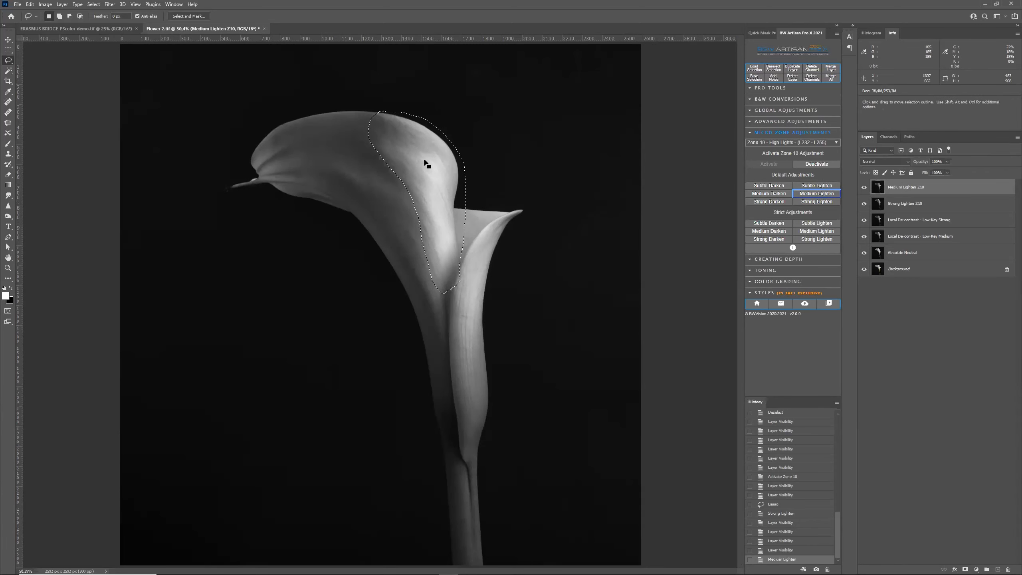
left_click_drag(886, 190, 1011, 568)
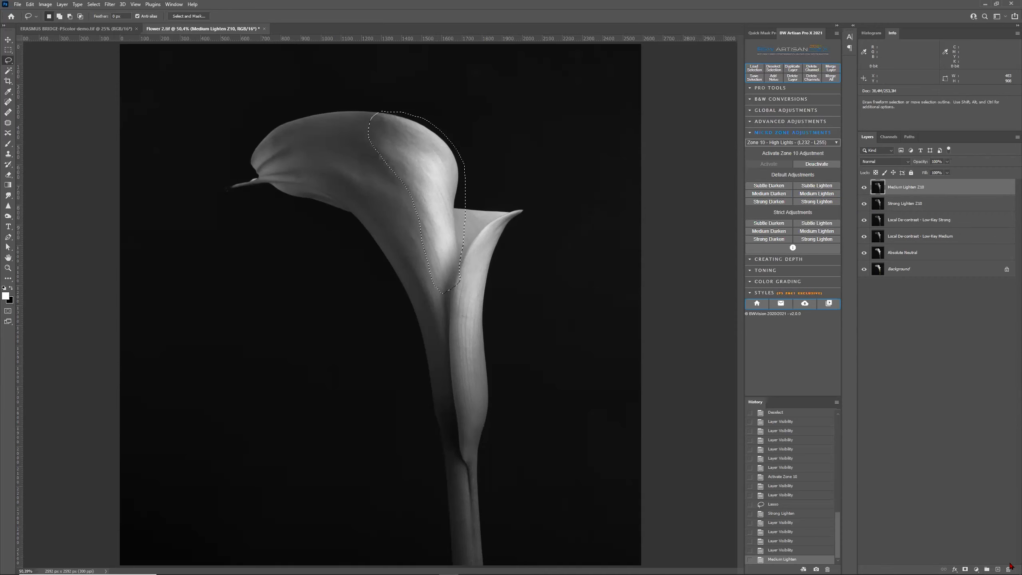
left_click_drag(912, 193, 1010, 568)
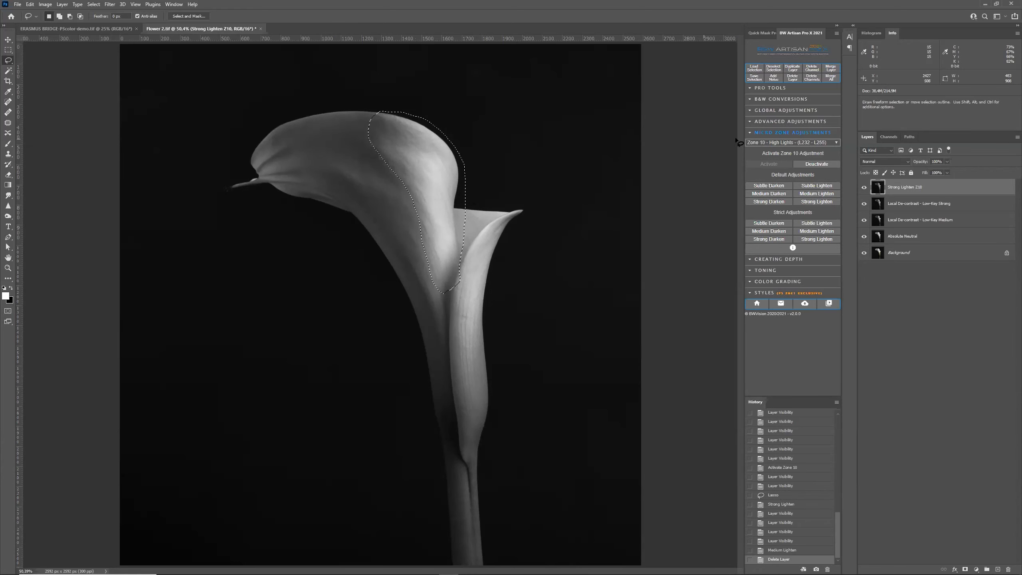
- Clear the petal selection and deactivate the Zone 10 adjustment
left_click(774, 68)
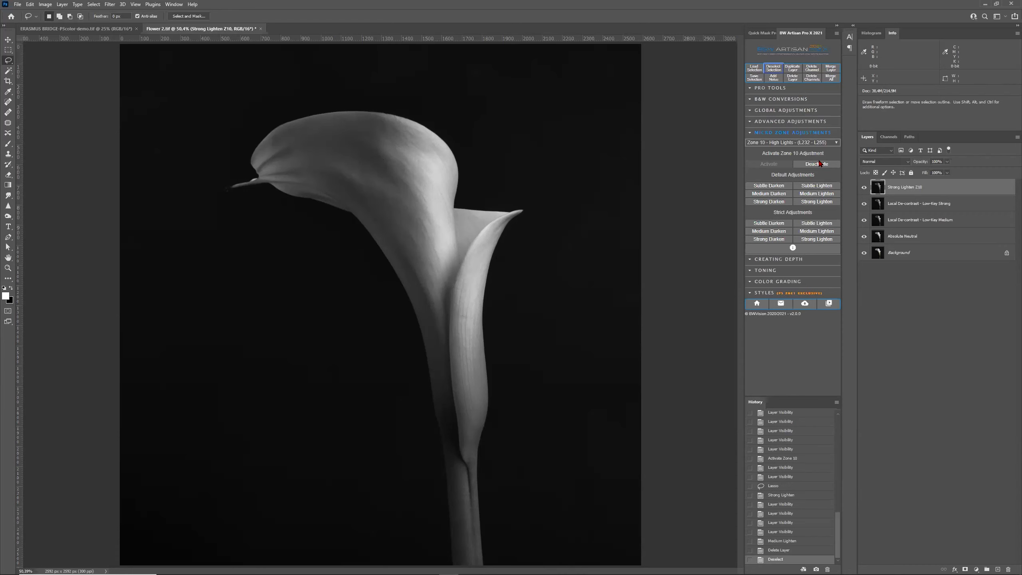
left_click(819, 164)
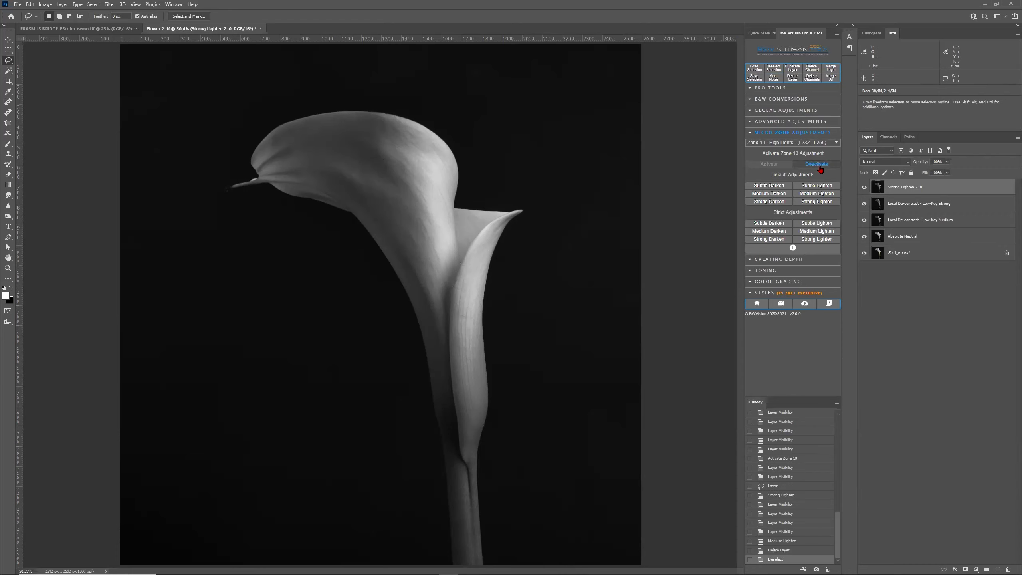
- Hide the three layers above Absolute Neutral and activate Zone 9 - Mid High Lights (L208 - L231) from that layer
left_click(864, 188)
left_click(864, 204)
left_click(864, 220)
left_click(914, 238)
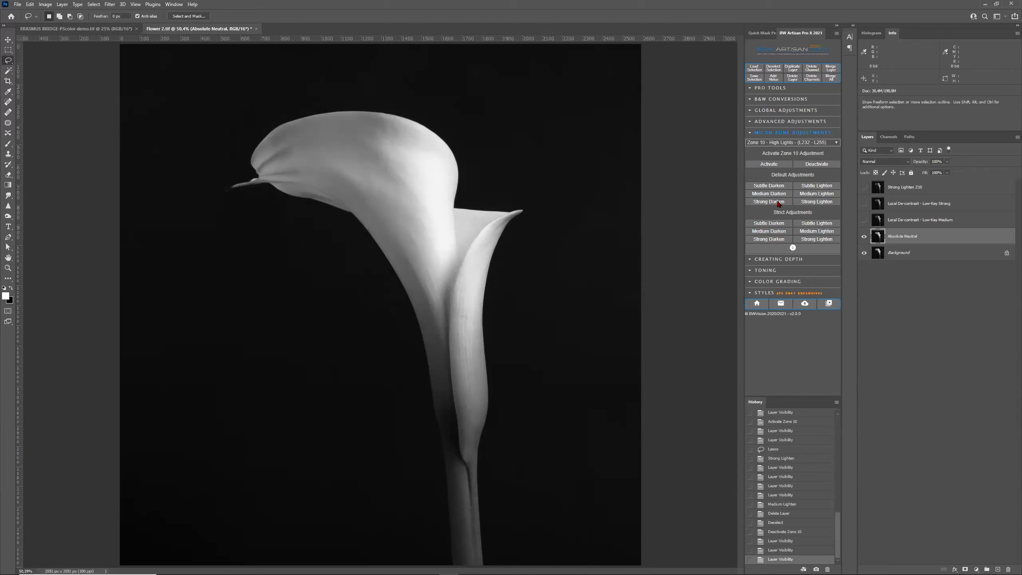
left_click(789, 144)
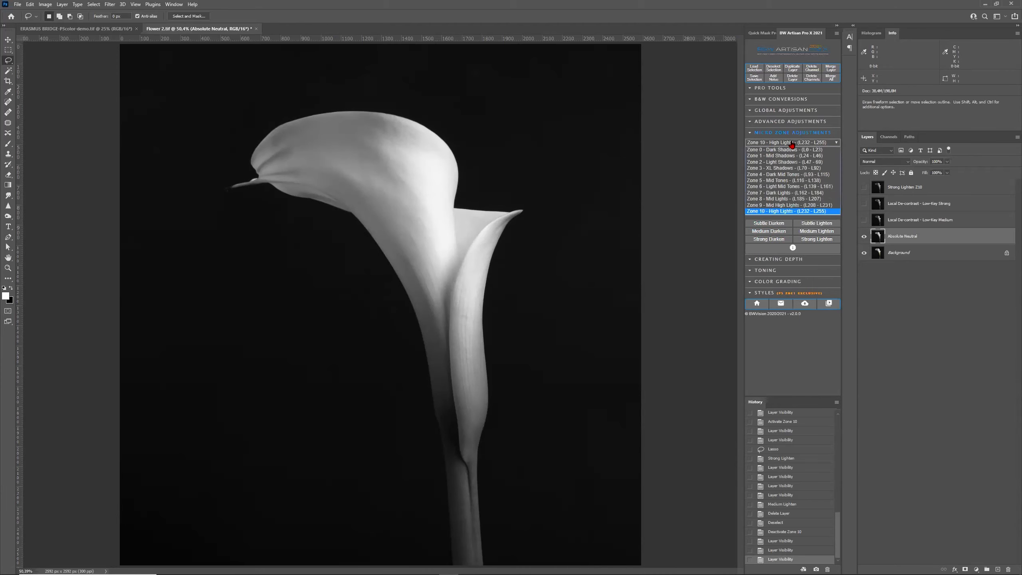
left_click(782, 204)
left_click(773, 167)
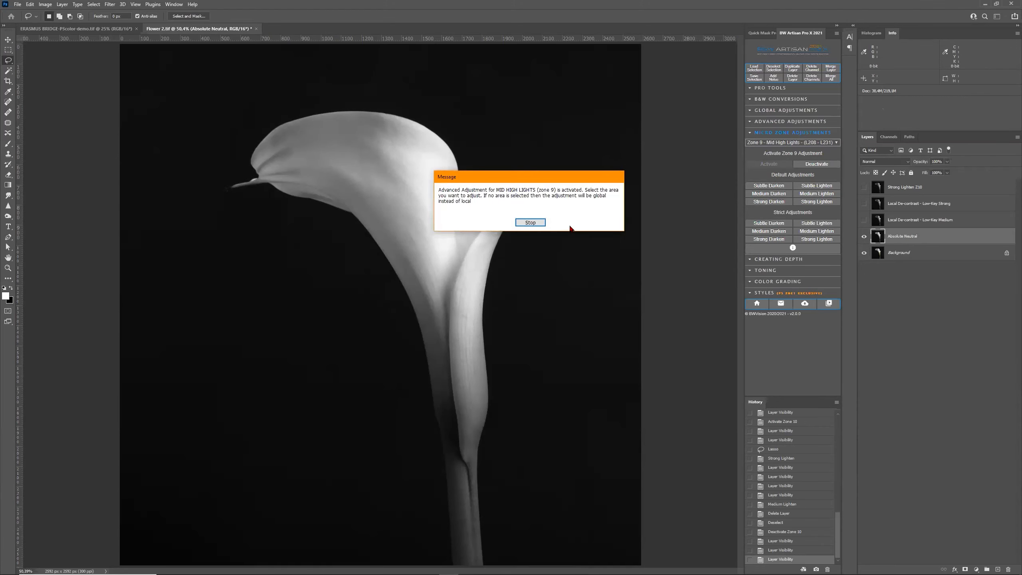
left_click(530, 222)
- Show the three hidden layers again and make Strong Lighten Z10 the active layer
left_click(864, 220)
left_click(864, 203)
left_click(864, 187)
left_click(890, 188)
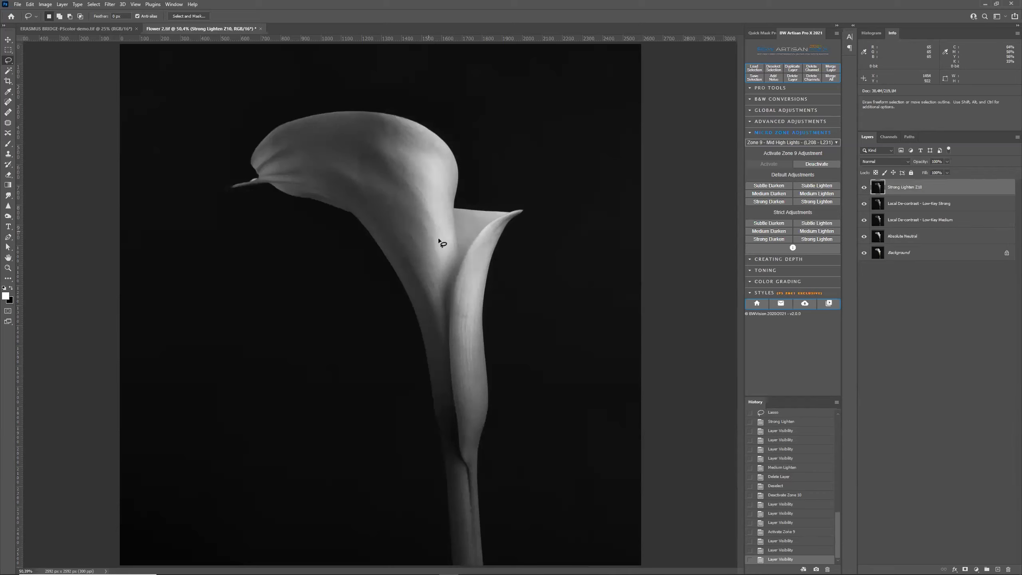
- Lasso the petal's bright area, apply the default Strong Lighten for Zone 9, and compare with and without the new layer
mouse_move(457, 267)
left_mouse_down()
mouse_move(459, 186)
mouse_move(437, 139)
mouse_move(388, 118)
mouse_move(356, 137)
mouse_move(416, 197)
mouse_move(437, 255)
mouse_move(459, 280)
mouse_move(457, 268)
left_mouse_up()
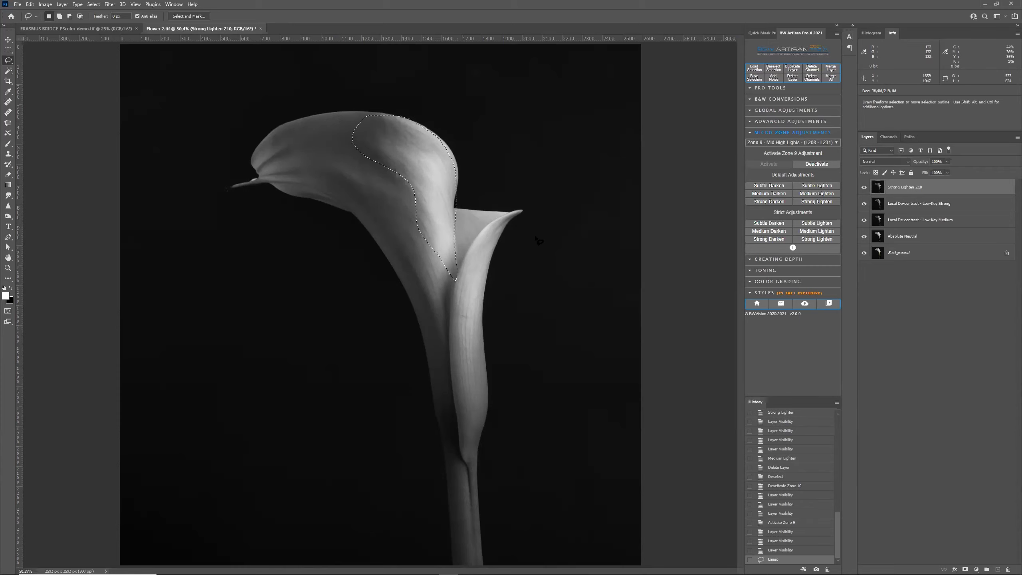
left_click(823, 203)
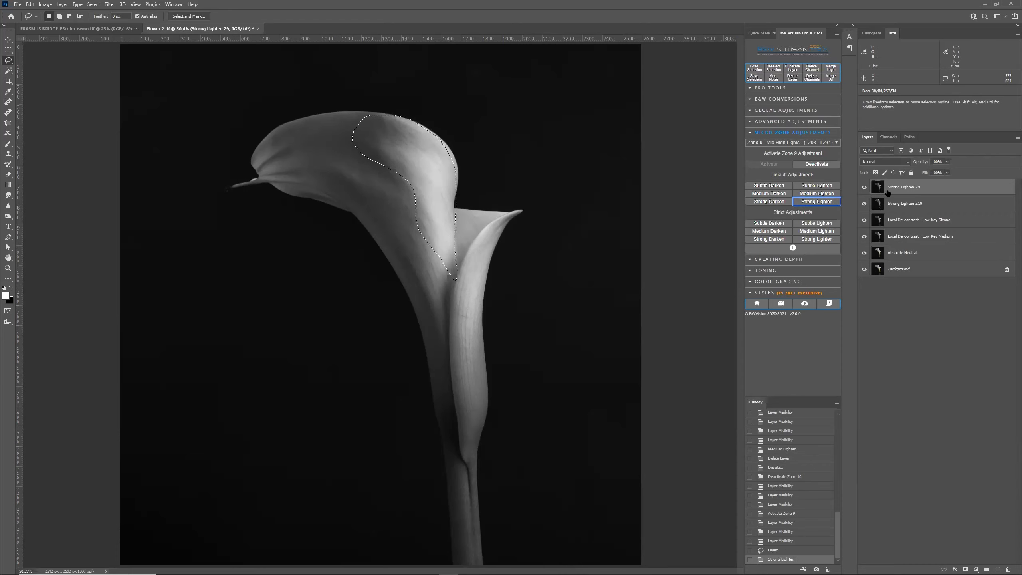
left_click(865, 188)
left_click(864, 188)
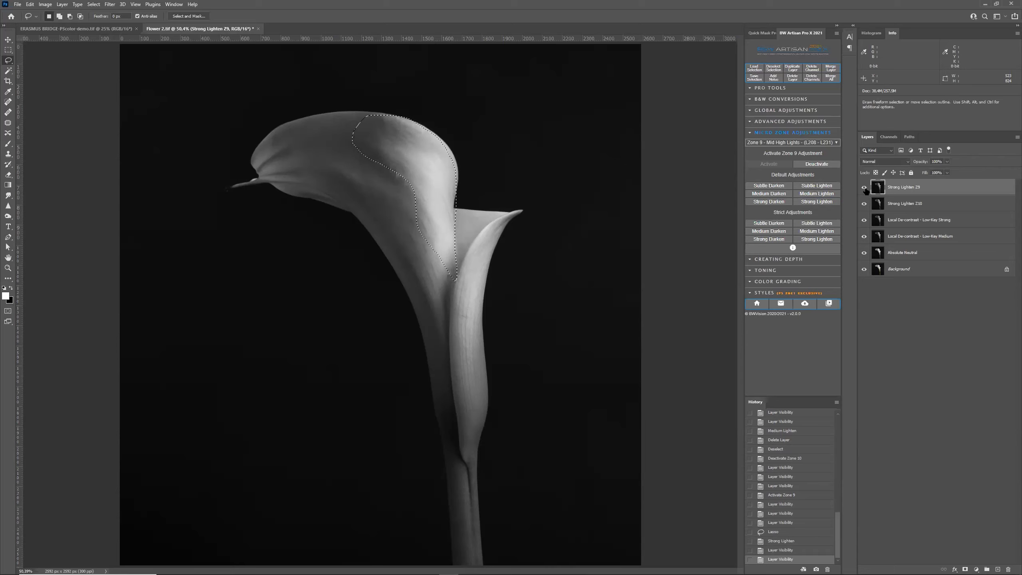
left_click(864, 187)
left_click(864, 188)
- Clear the selection, view the whole flower at a smaller size, and deactivate the Zone 9 adjustment
left_click(774, 68)
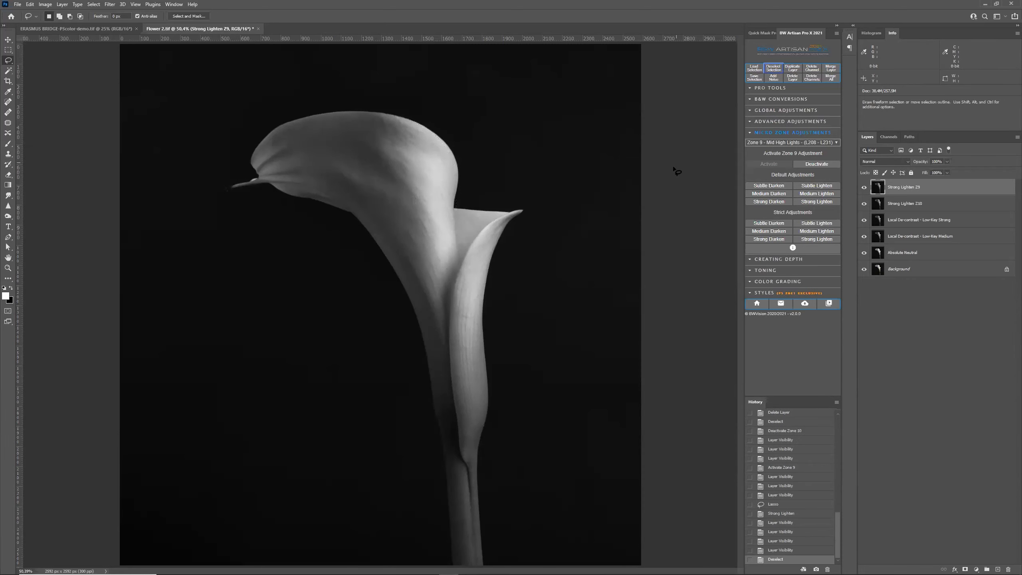
key("ctrl+minus")
key("ctrl+minus")
key("ctrl+minus")
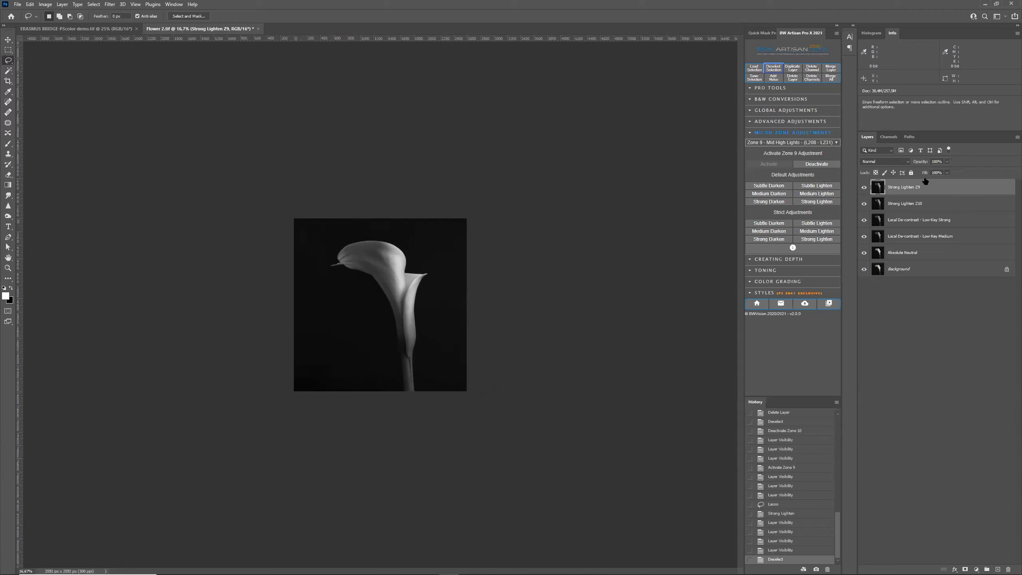
left_click(817, 165)
- Merge the top three layers down into Local De-contrast - Low-Key Medium, clear the selection, and compare the merged layer with Absolute Neutral
left_click(831, 69)
left_click(830, 69)
left_click(829, 70)
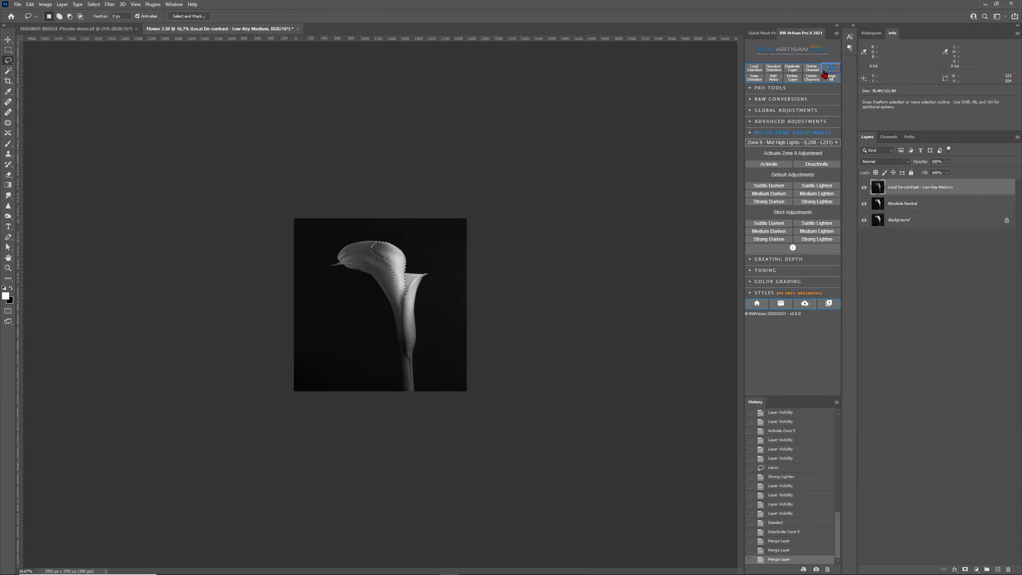
left_click(773, 68)
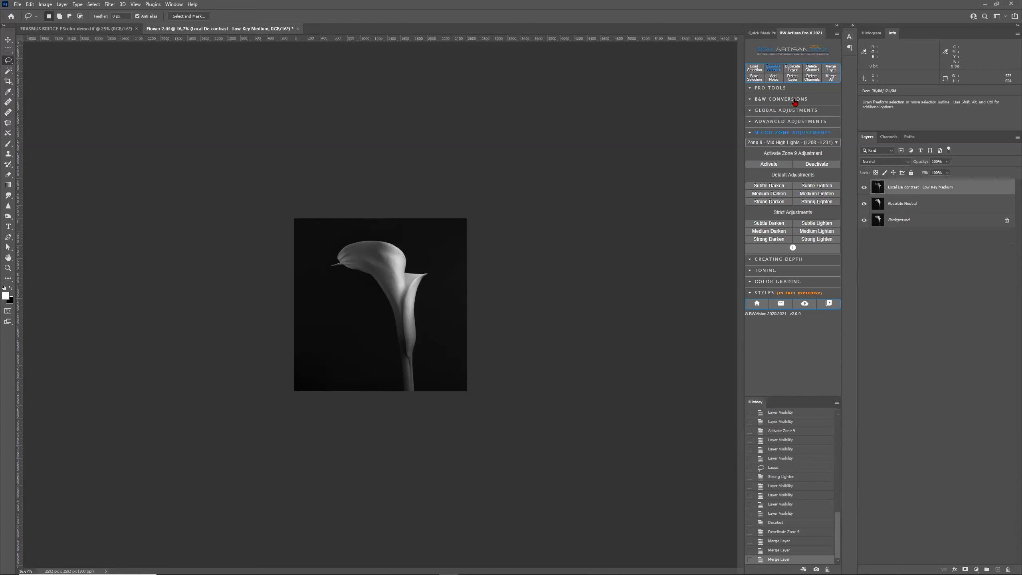
left_click(865, 187)
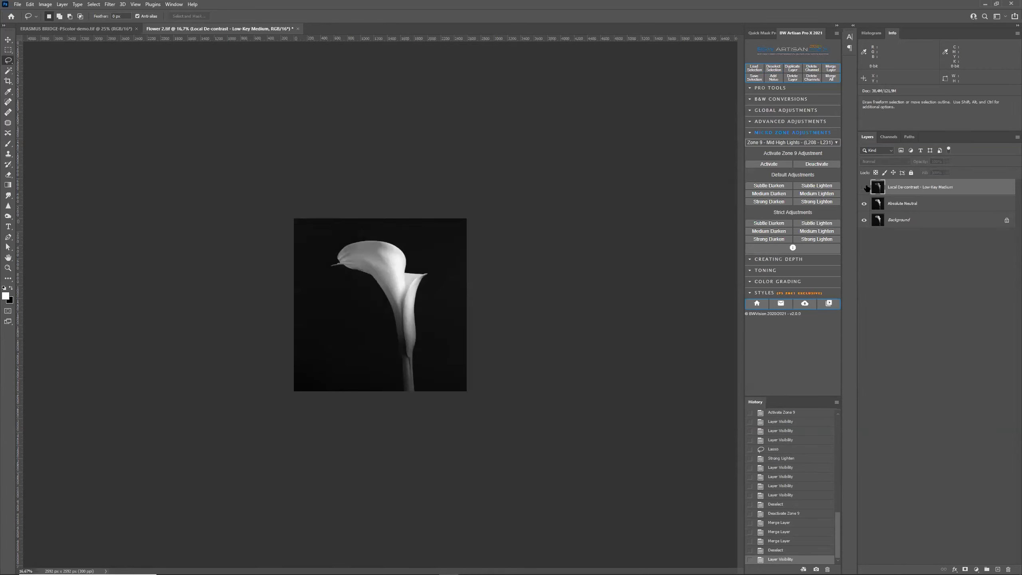
left_click(864, 187)
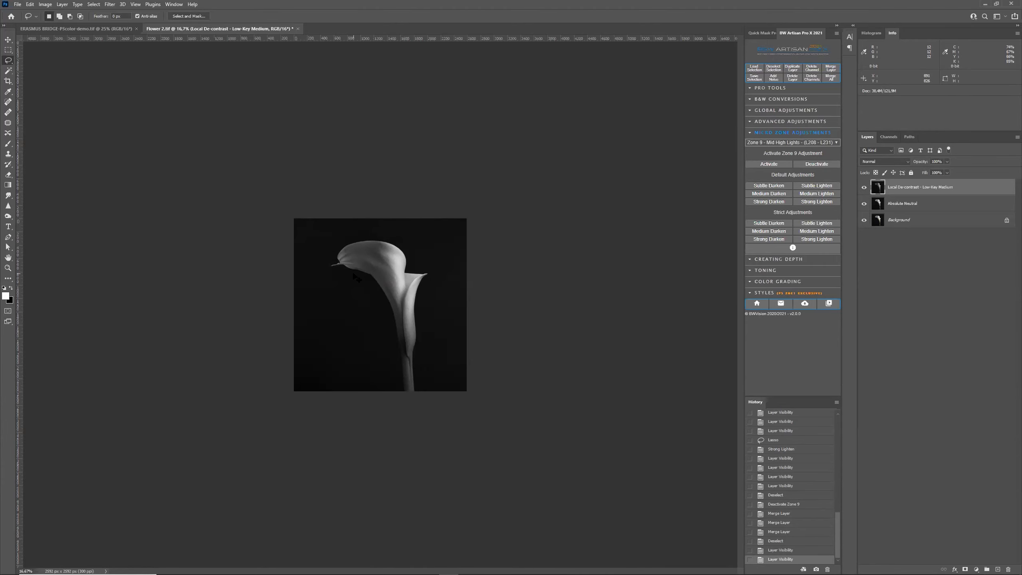
- Open the toning options and choose the Split Tone Cinematic set
key("ctrl+0")
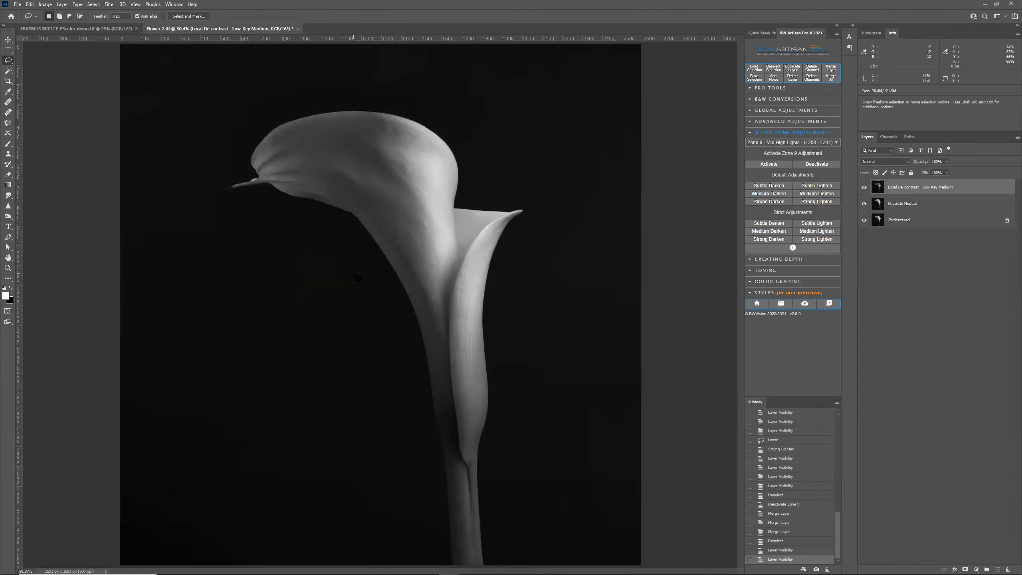
left_click(798, 271)
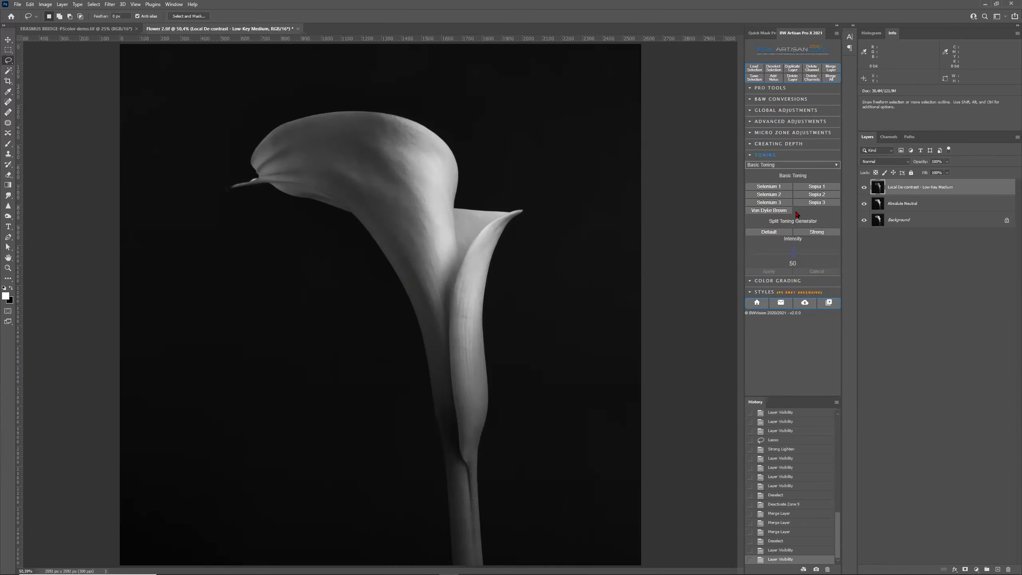
left_click(810, 165)
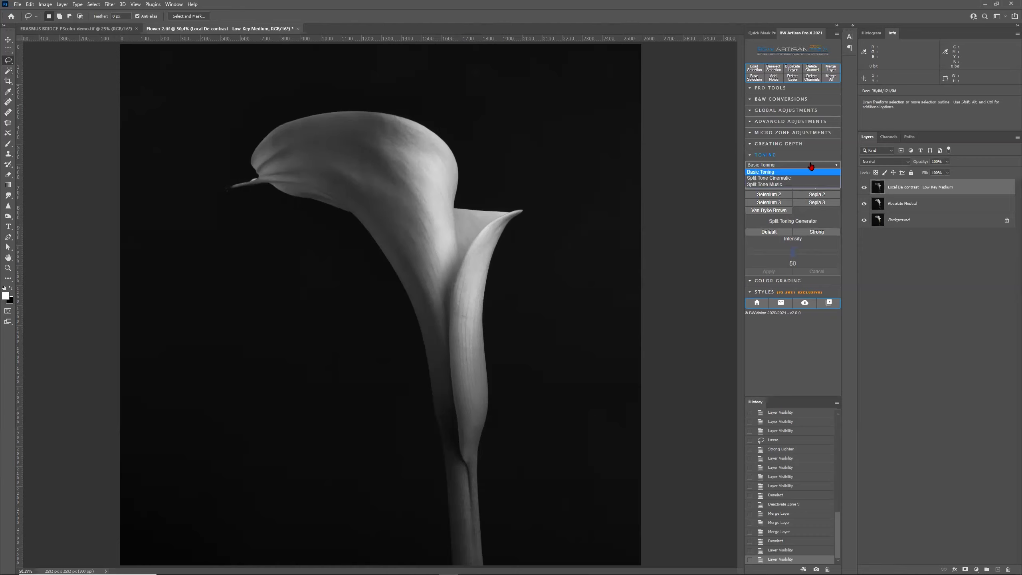
left_click(800, 178)
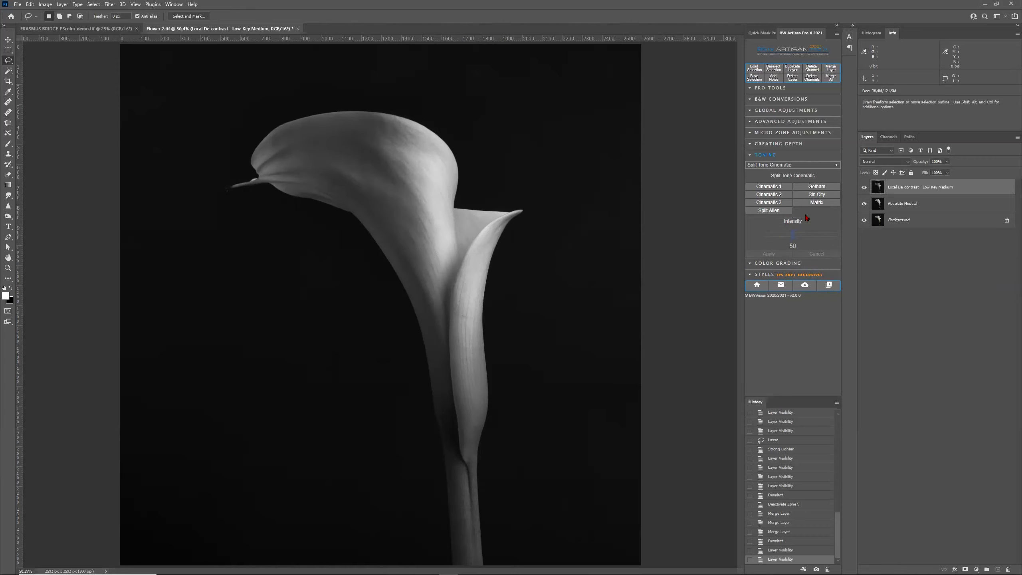
- Switch the toning options to the Split Tone Music set
left_click(804, 166)
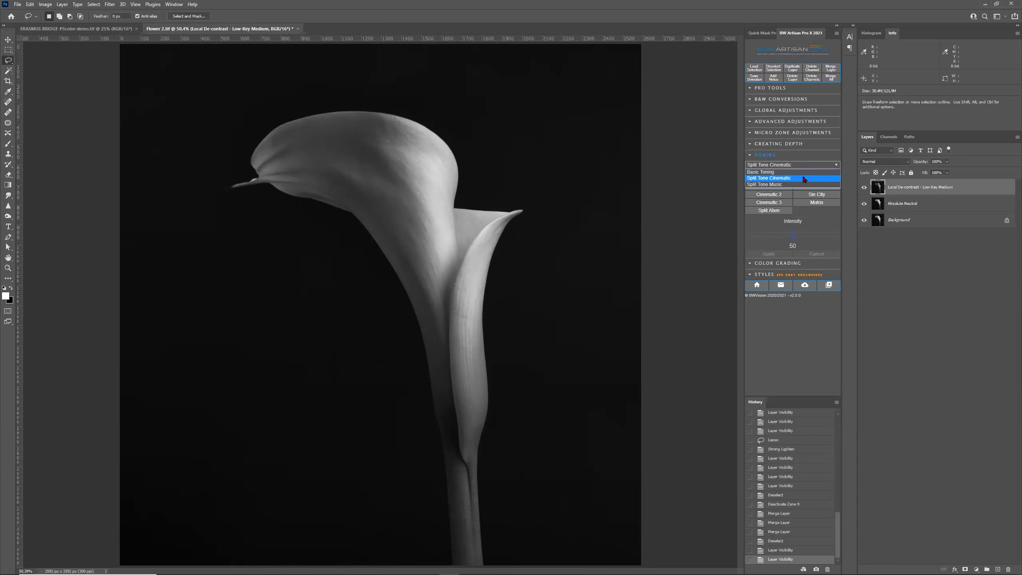
left_click(804, 185)
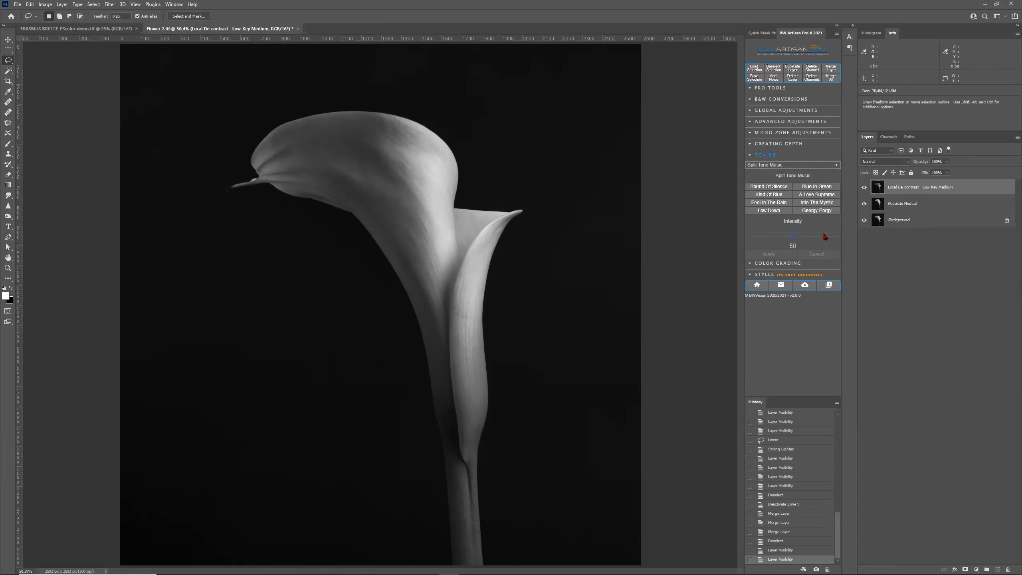
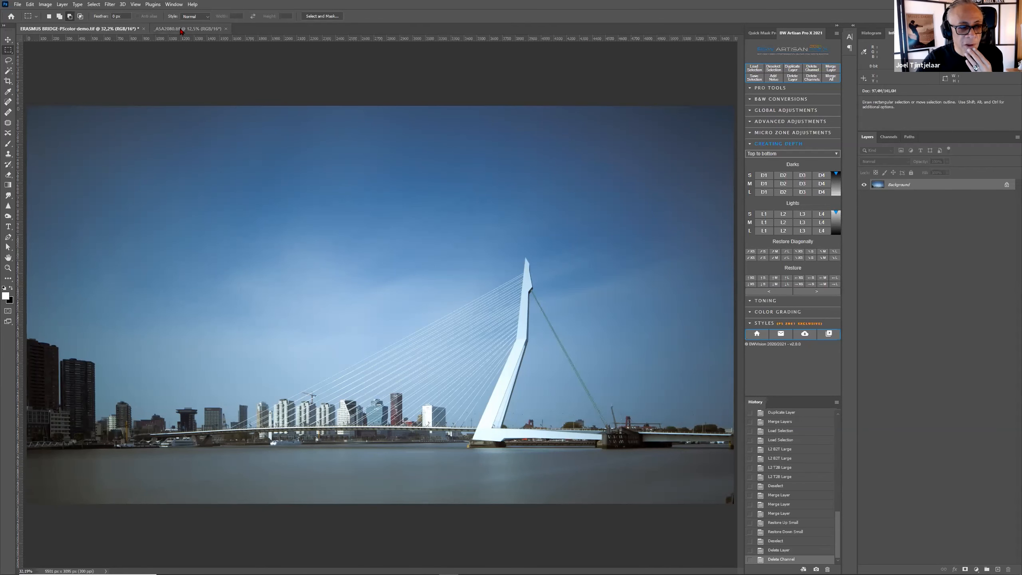
- Switch to _ASA2080.tif and examine saved mask channels 1, 2 and 3 against the full-colour tree photo
left_click(181, 30)
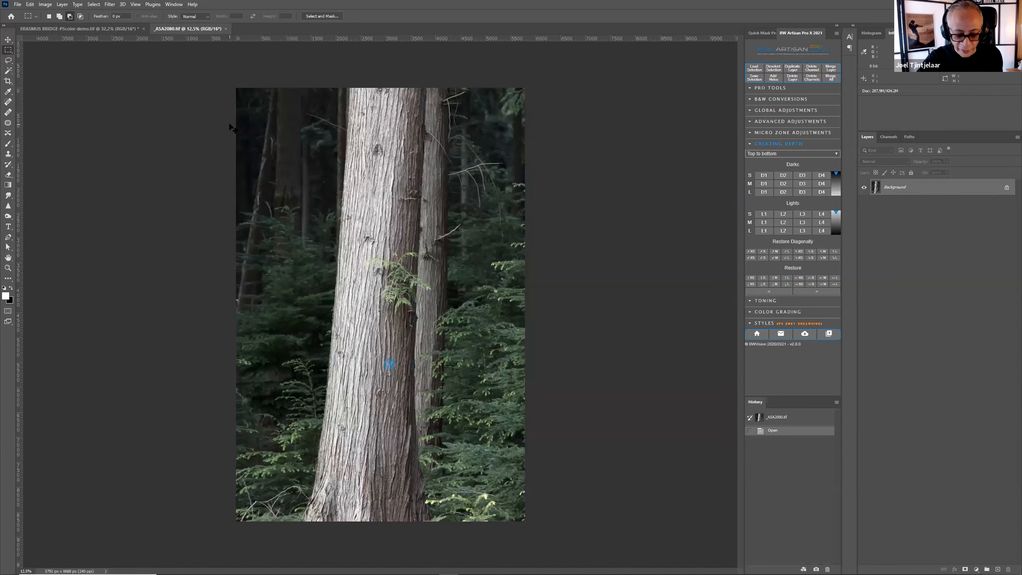
key("ctrl+plus")
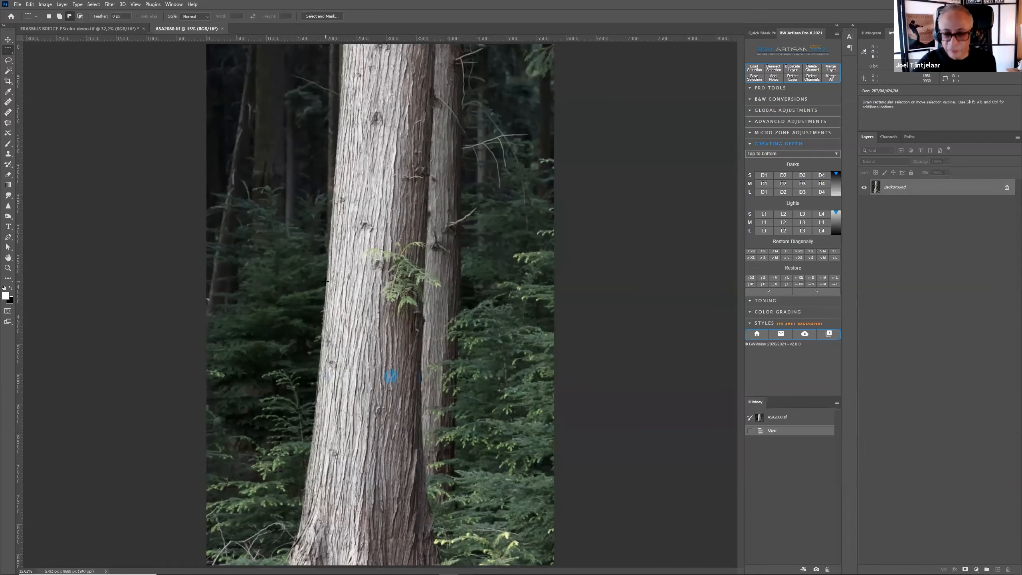
left_click(892, 137)
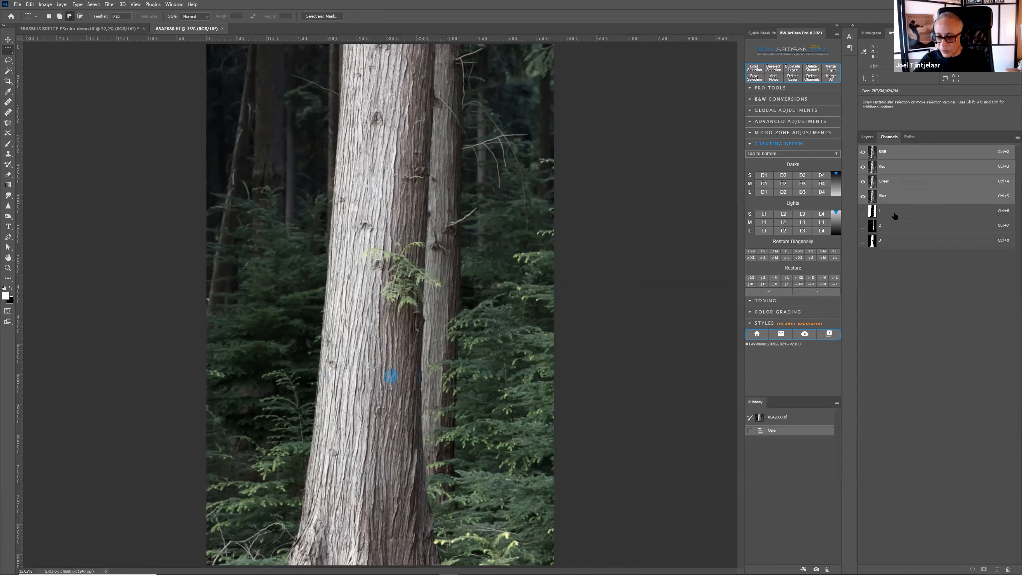
left_click(894, 214)
left_click(897, 229)
left_click(899, 243)
left_click(900, 225)
left_click(902, 211)
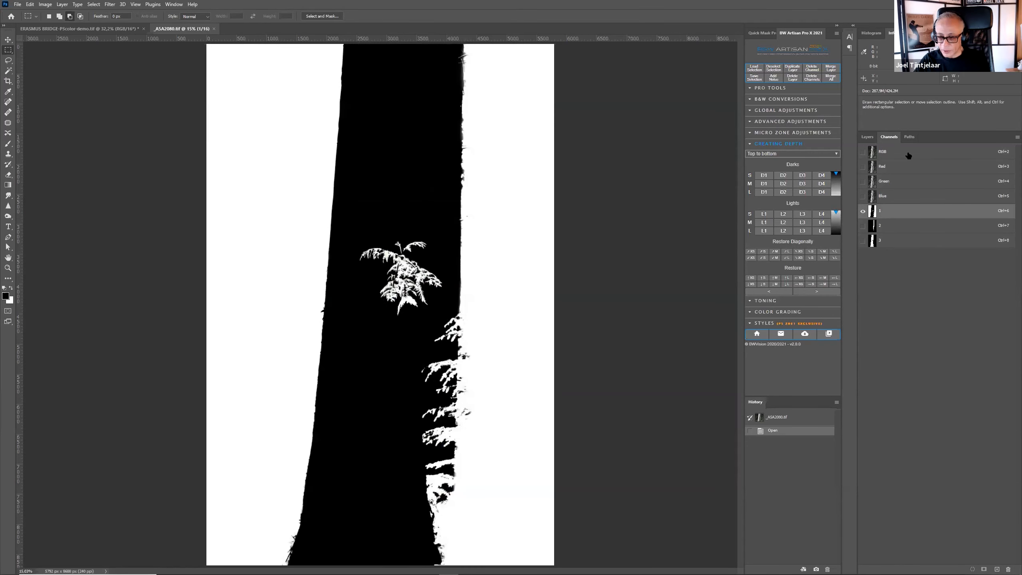
left_click(909, 155)
left_click(913, 211)
left_click(905, 230)
left_click(901, 246)
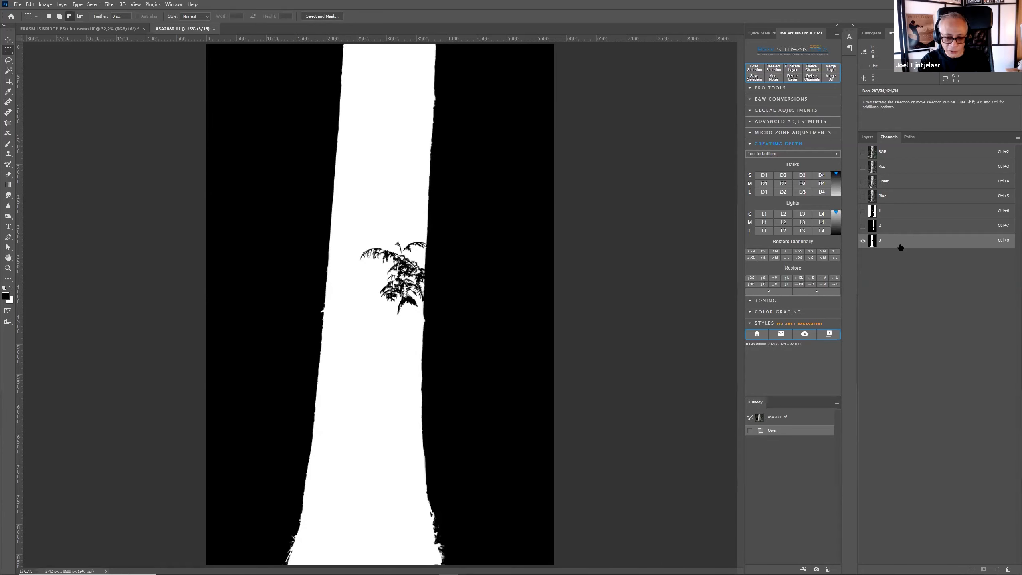
left_click(928, 156)
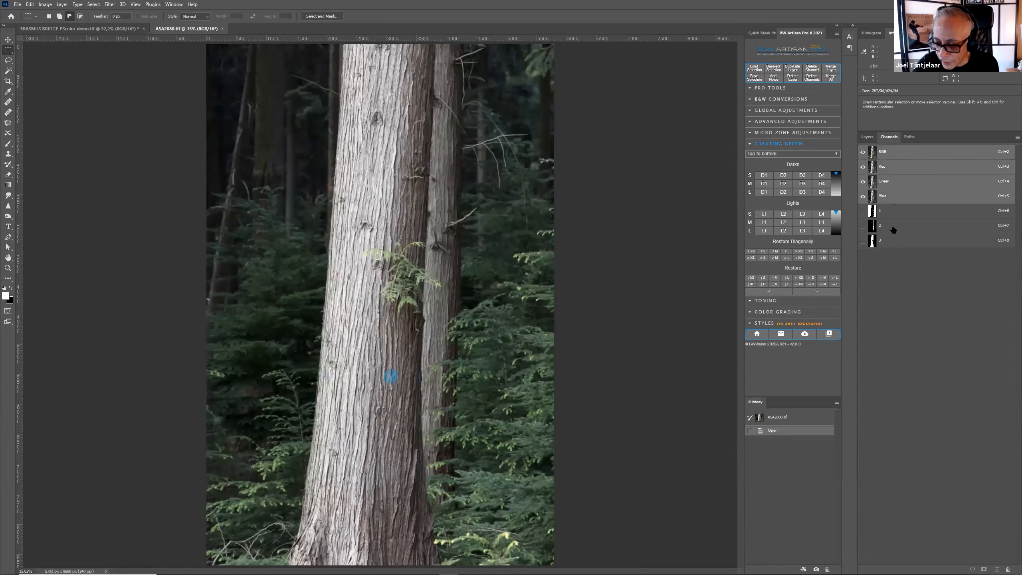
- Convert the tree photo's Background layer to black and white with the standard Neutral conversion
left_click(868, 137)
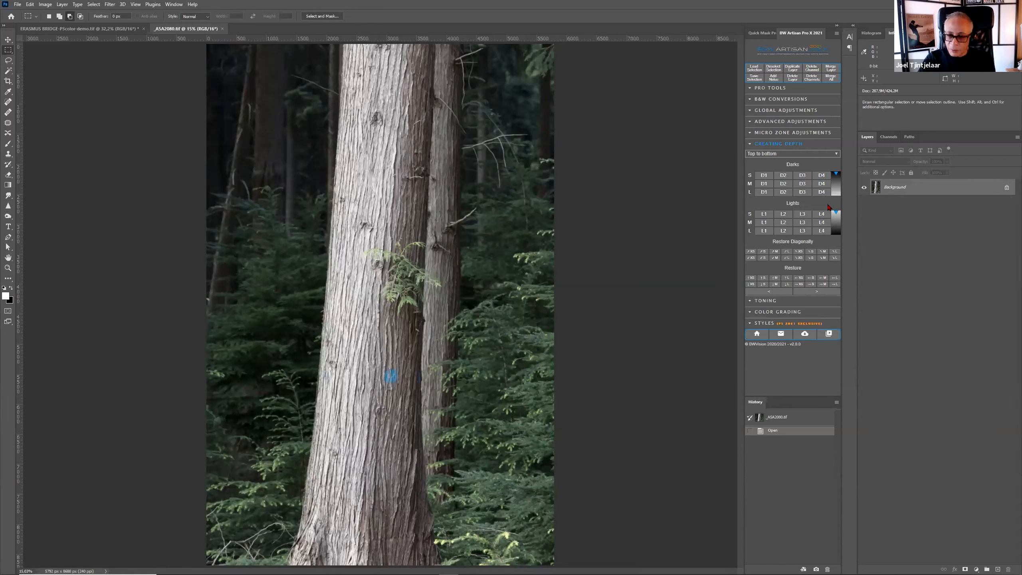
left_click(795, 100)
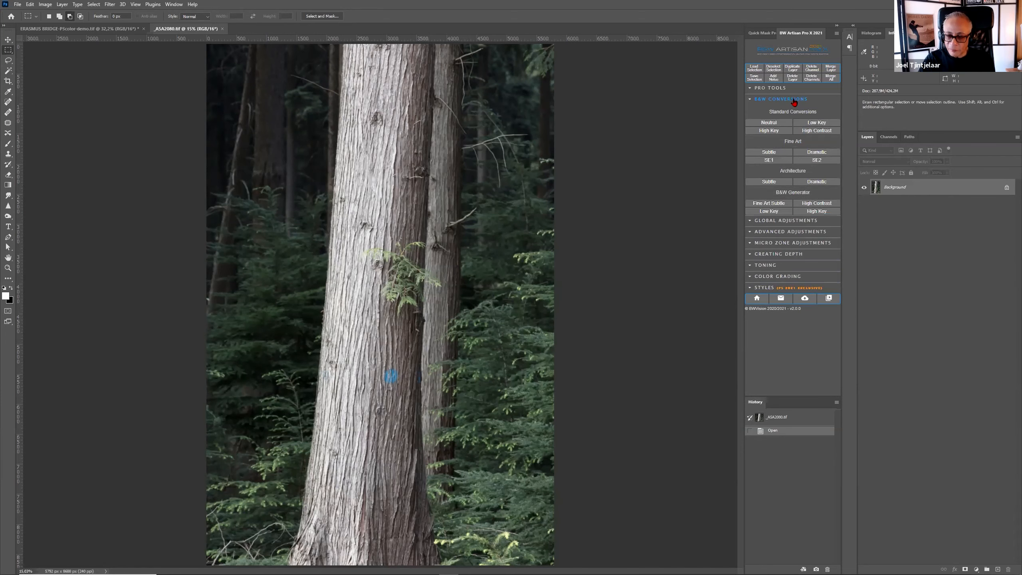
left_click(779, 124)
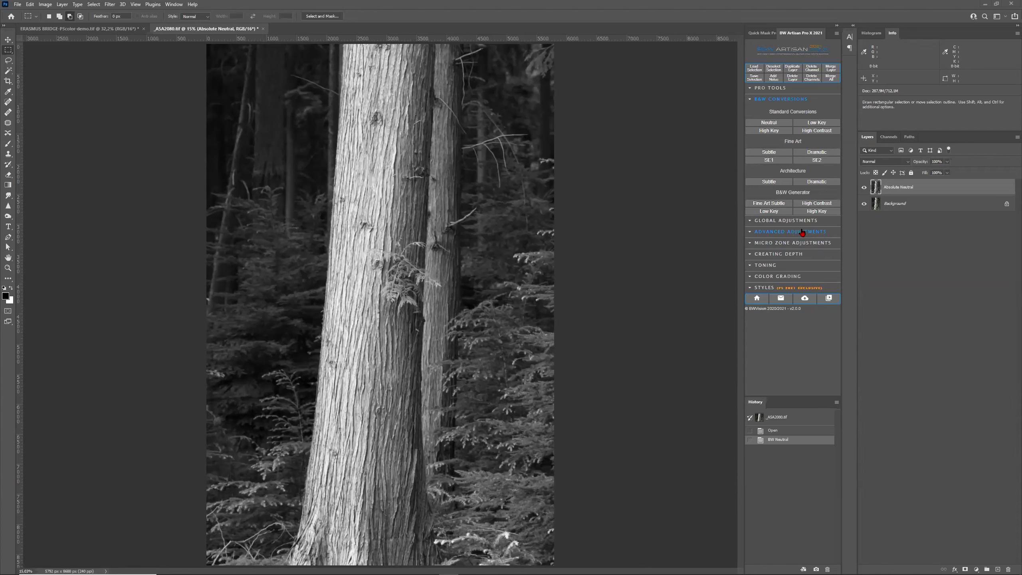
- Open the global adjustments and load channel 1 of _ASA2080.tif as a new selection of the forest background
left_click(776, 256)
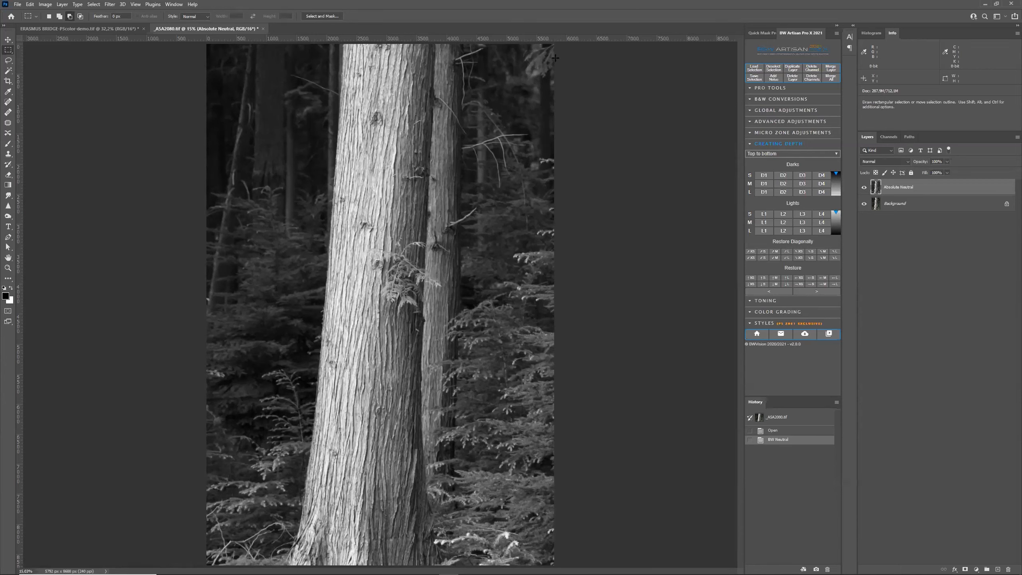
left_click(798, 113)
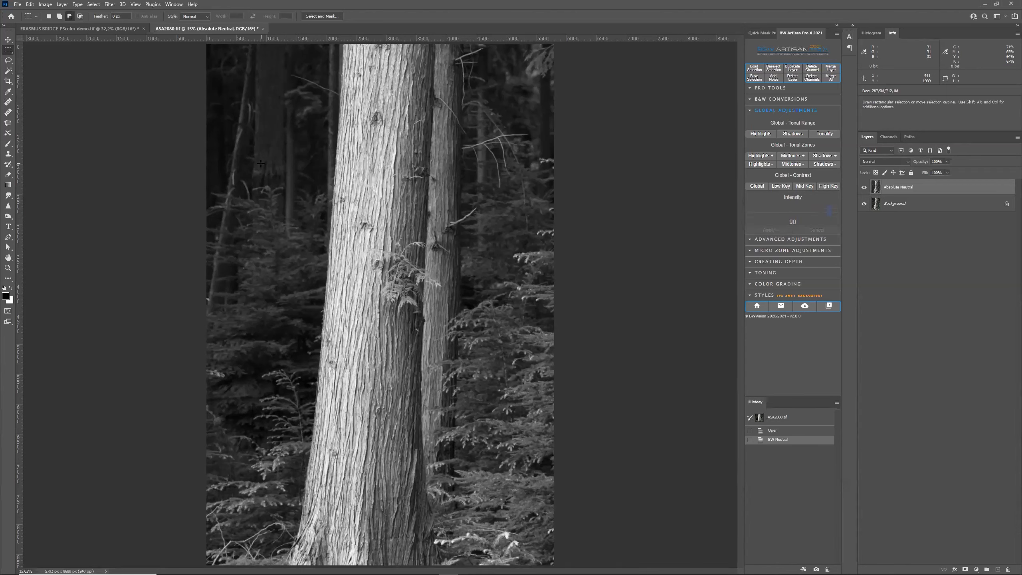
left_click(754, 68)
left_click(734, 344)
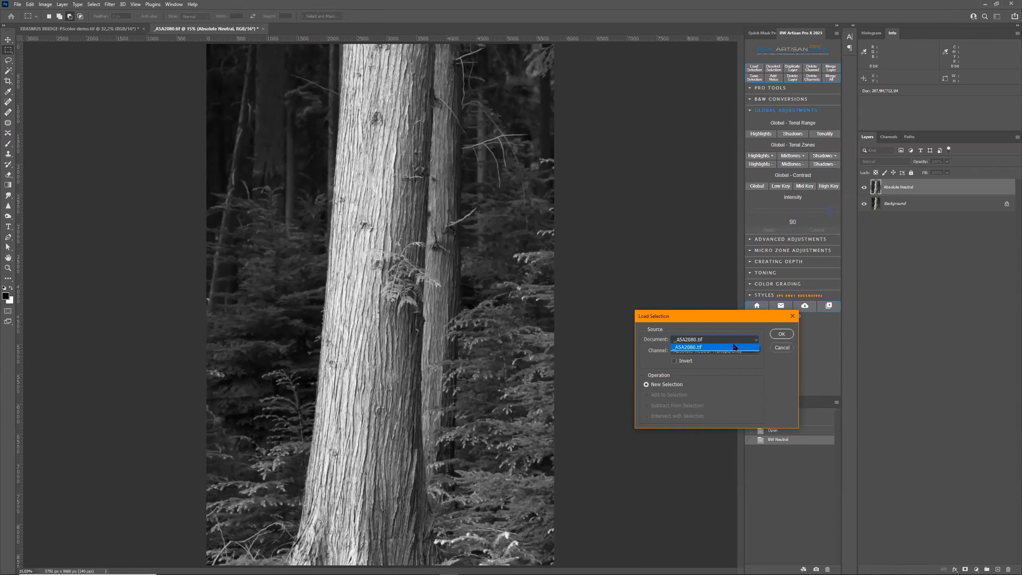
left_click(734, 348)
left_click(749, 351)
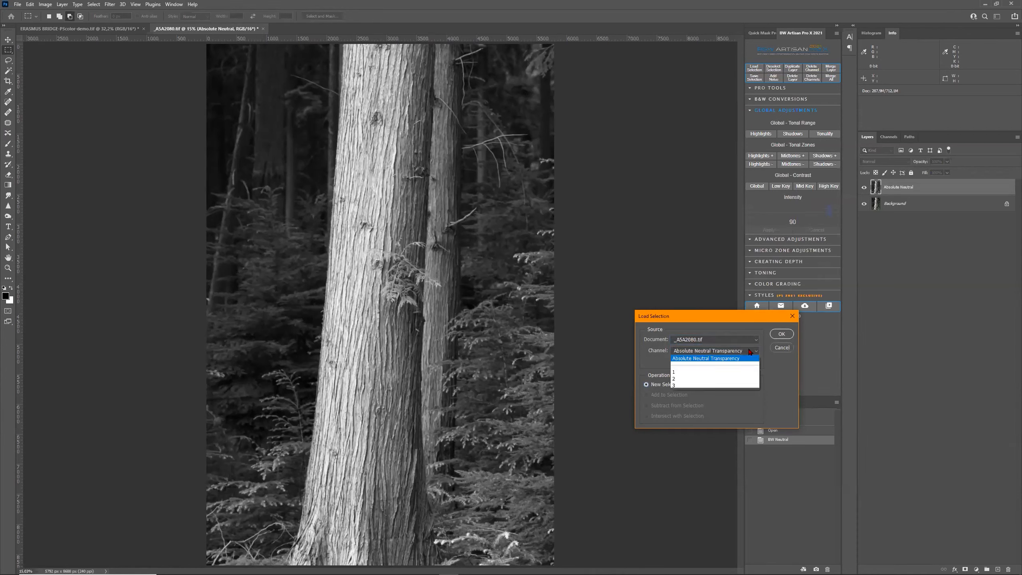
left_click(734, 373)
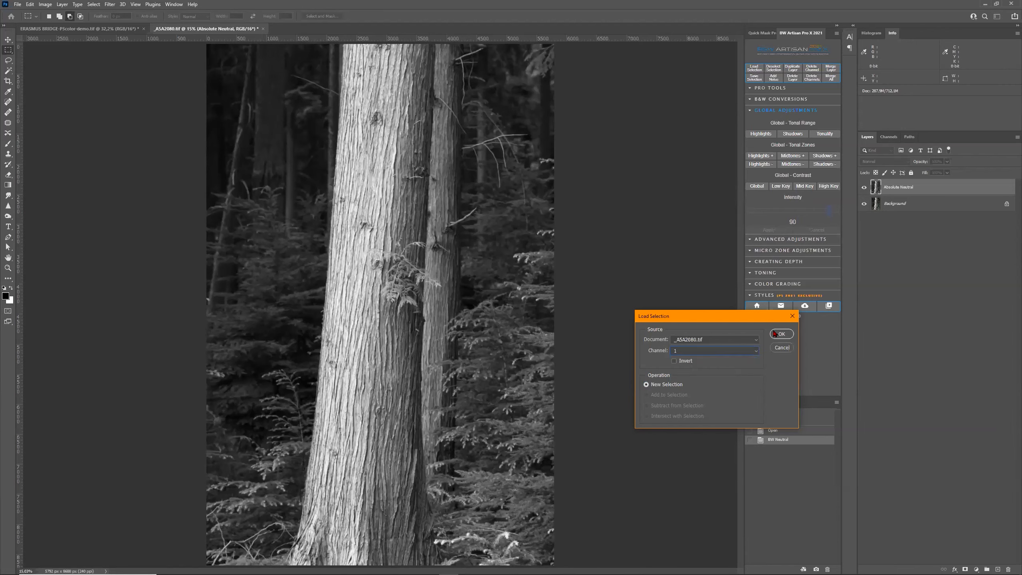
left_click(775, 331)
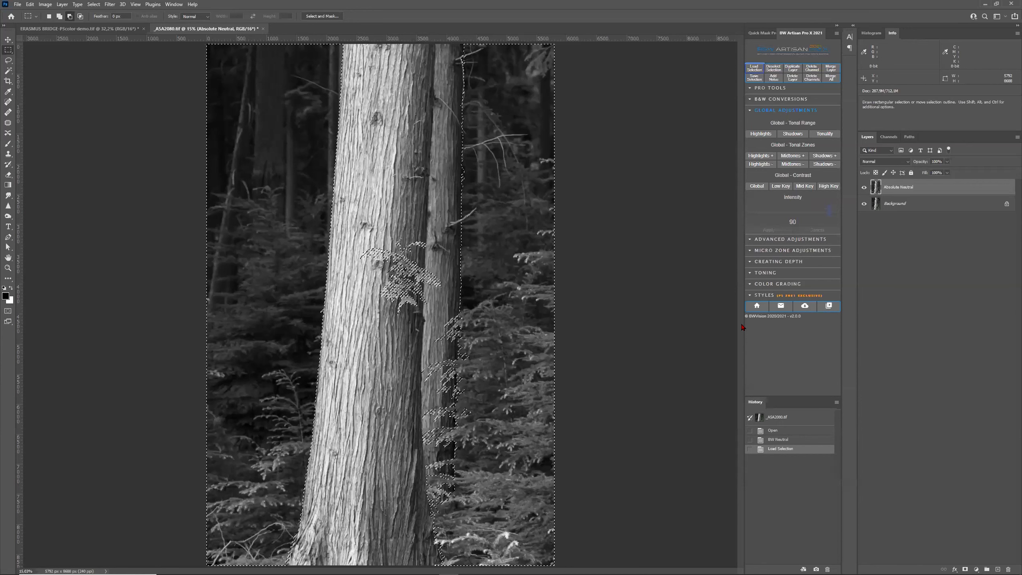
- Preview the selection as a quick mask and subtract the small branch in front of the trunk with a rectangular marquee
left_click(8, 310)
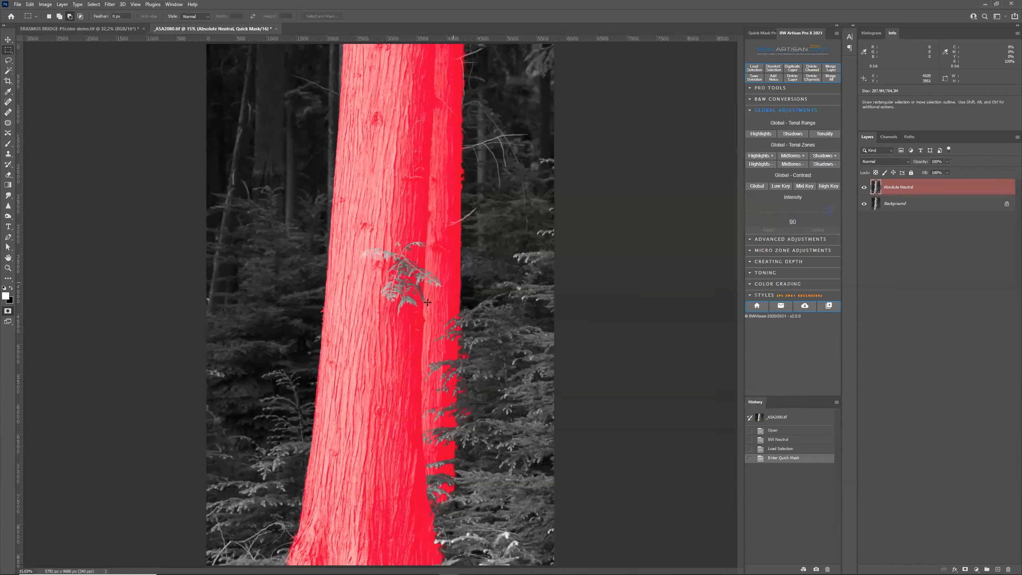
left_click(9, 311)
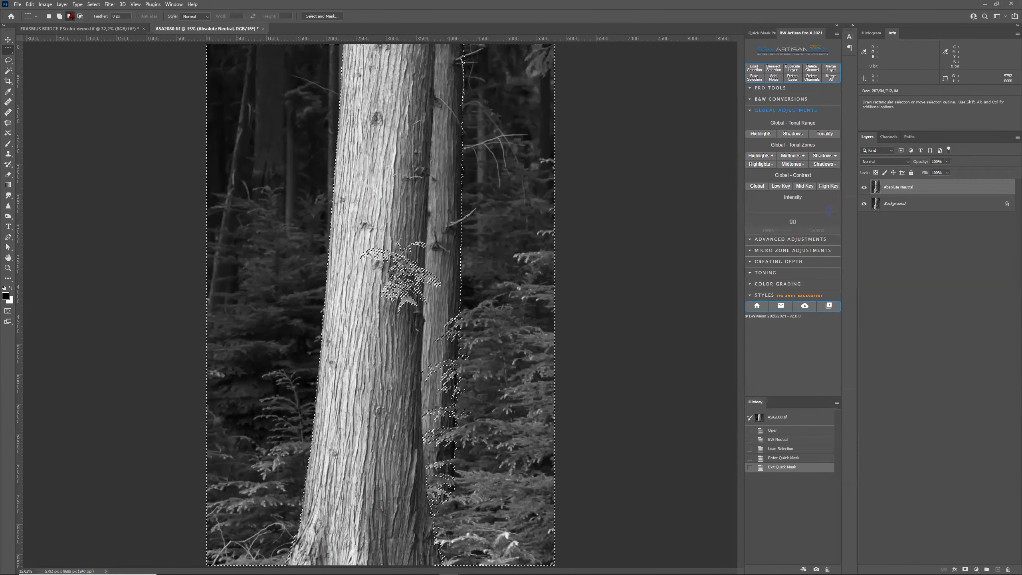
left_click_drag(345, 202, 446, 326)
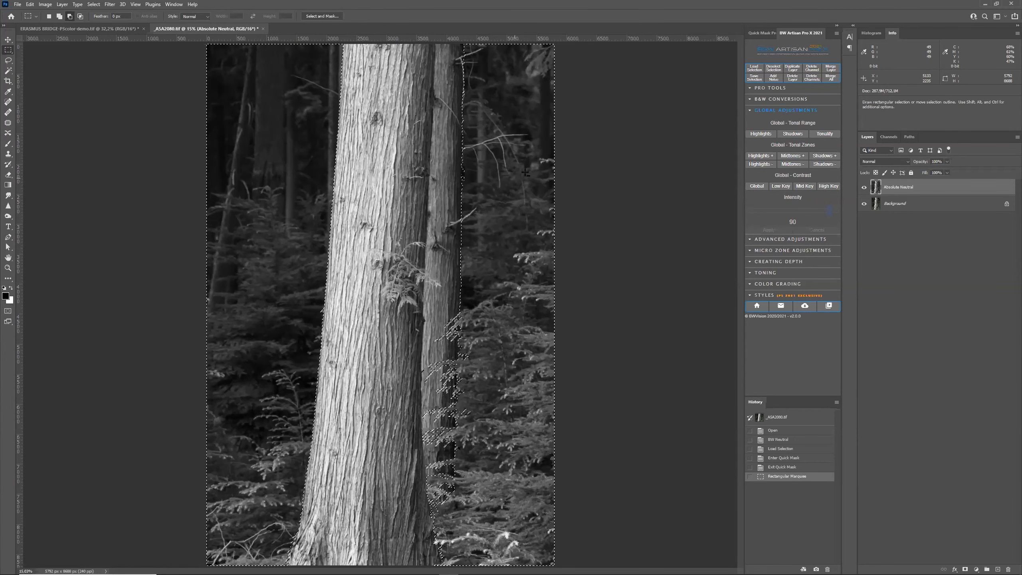
- Apply the global Low Key contrast to the selected forest background at intensity 100
left_click(781, 187)
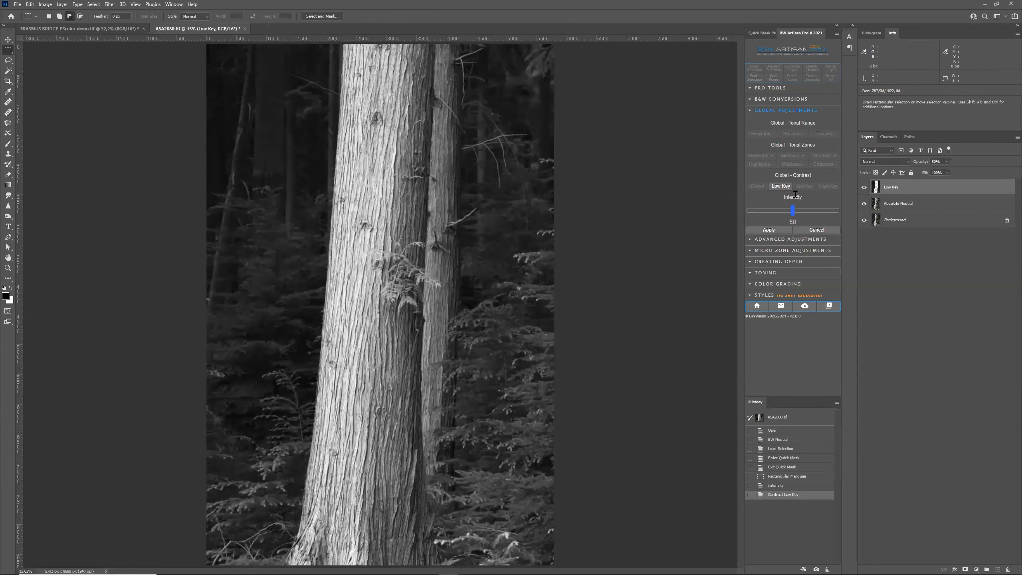
left_click_drag(796, 212, 857, 210)
left_click(777, 230)
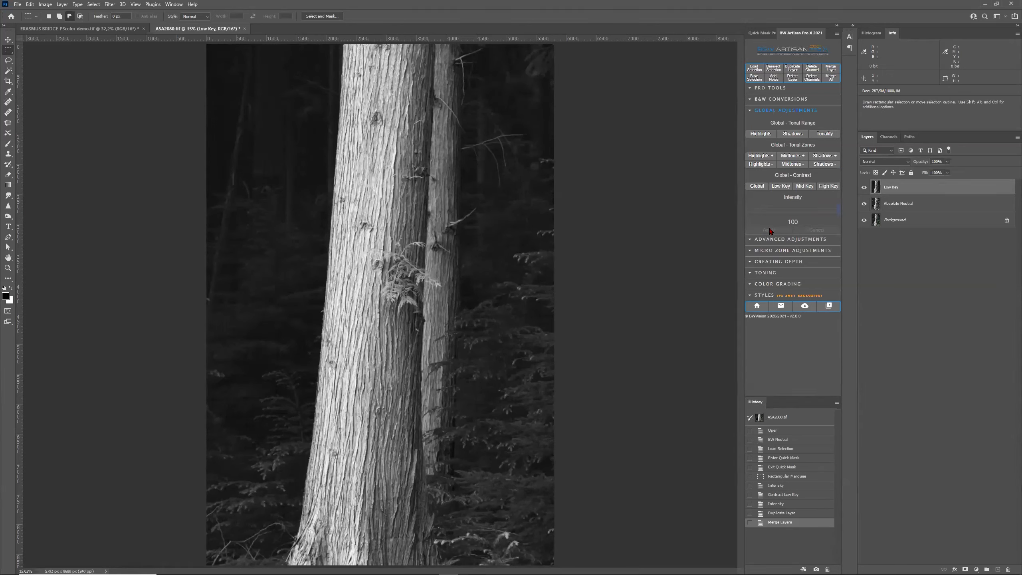
left_click(755, 68)
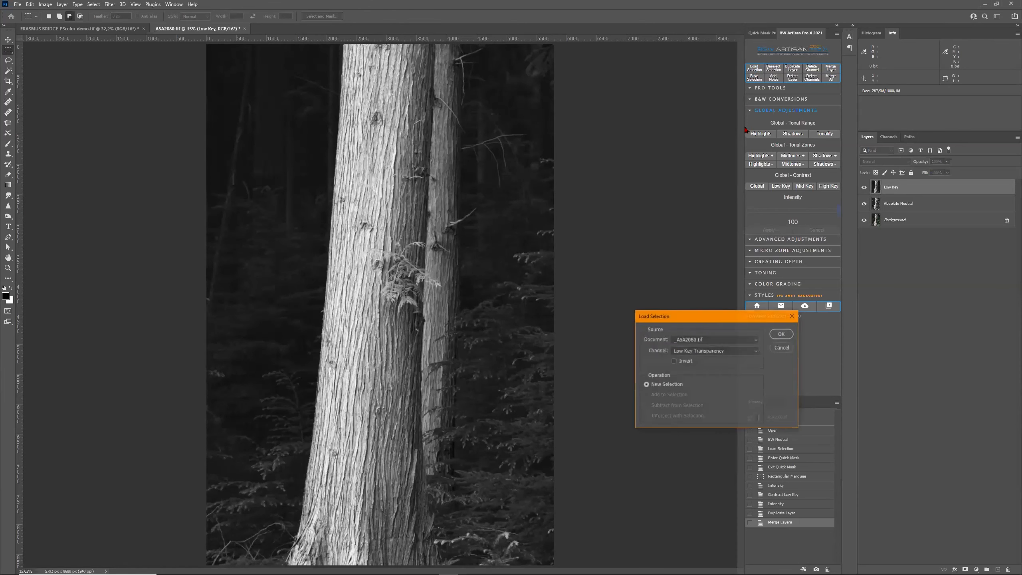
left_click(714, 352)
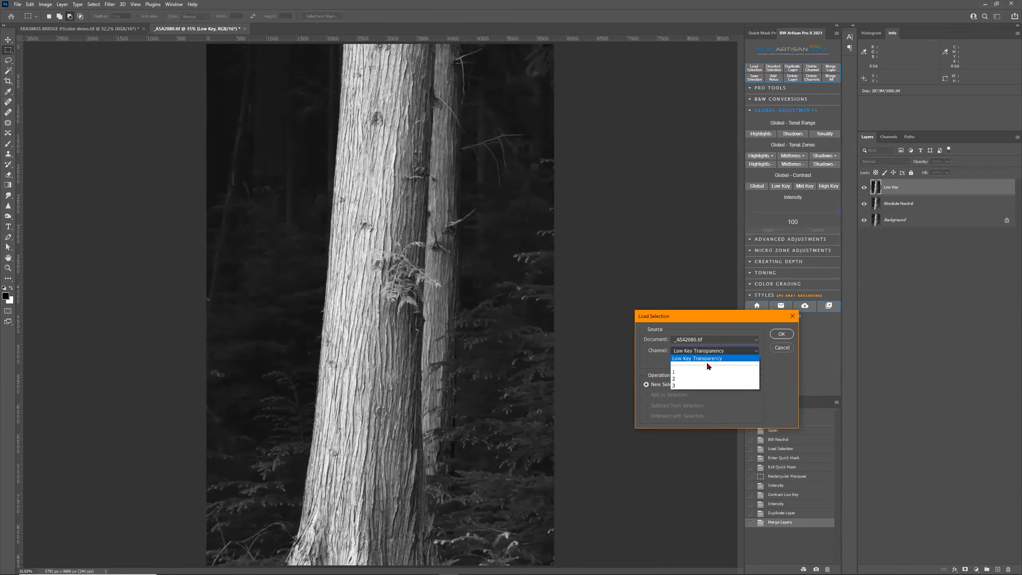
left_click(708, 358)
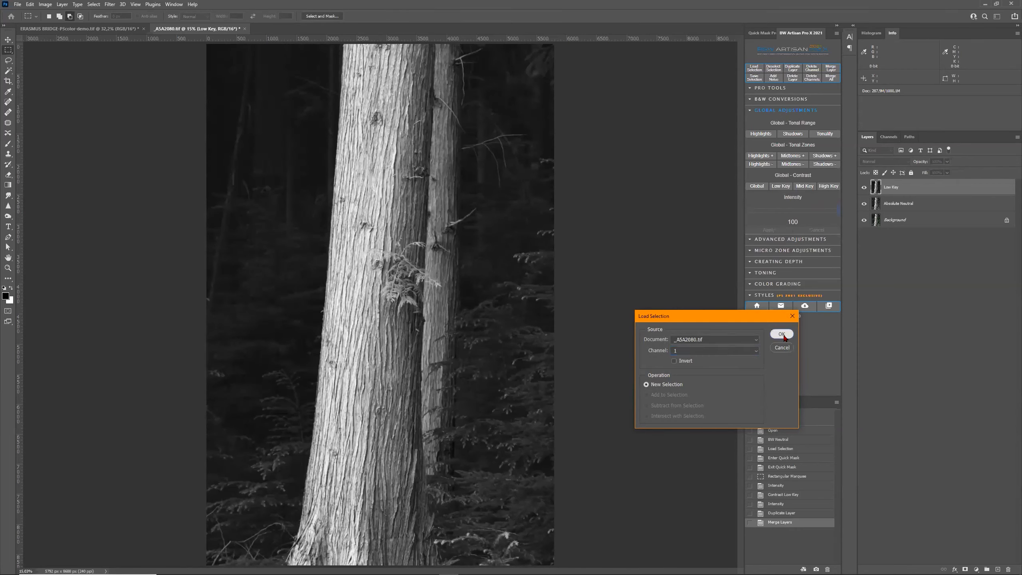
left_click(781, 333)
left_click(780, 185)
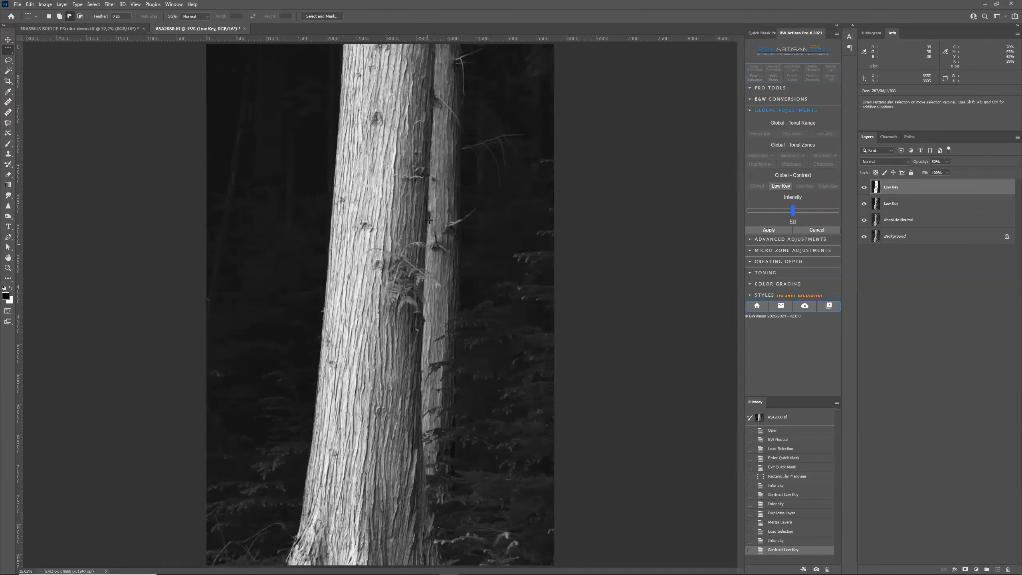
left_click(816, 230)
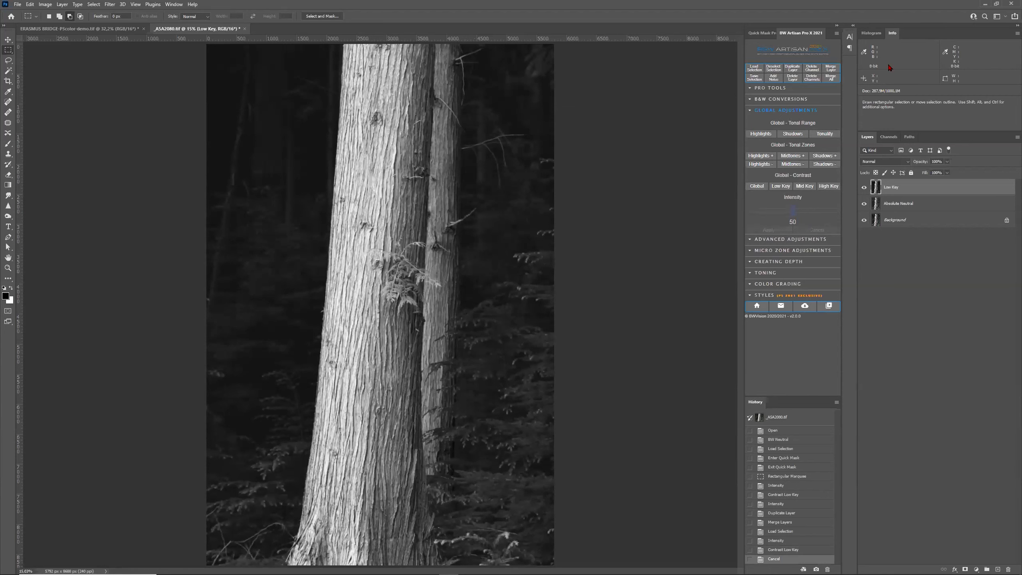
- Load channel 1 as a new selection and subtract the branch in front of the trunk with rectangular marquees
left_click(753, 71)
left_click(704, 351)
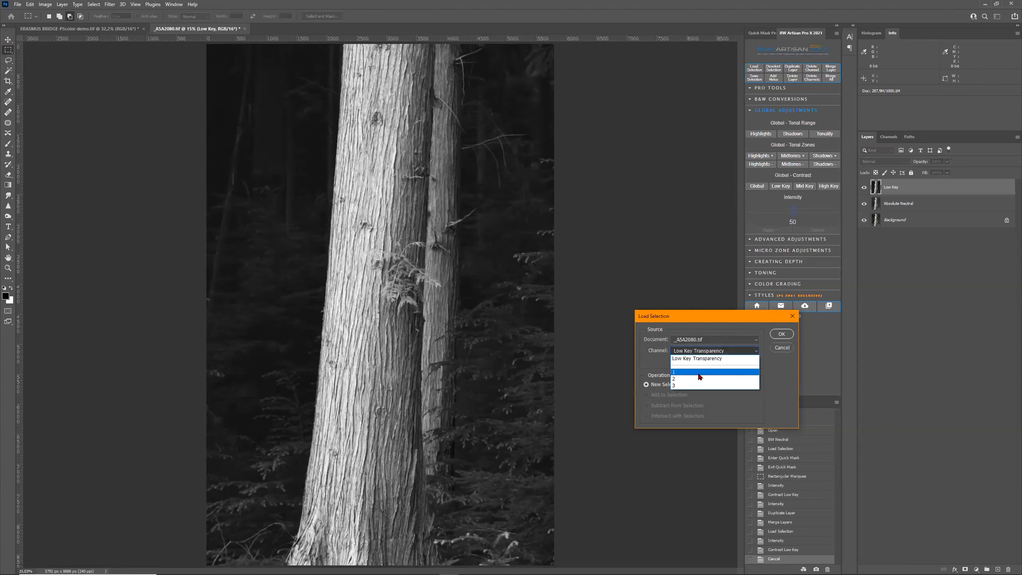
left_click(703, 371)
left_click(783, 333)
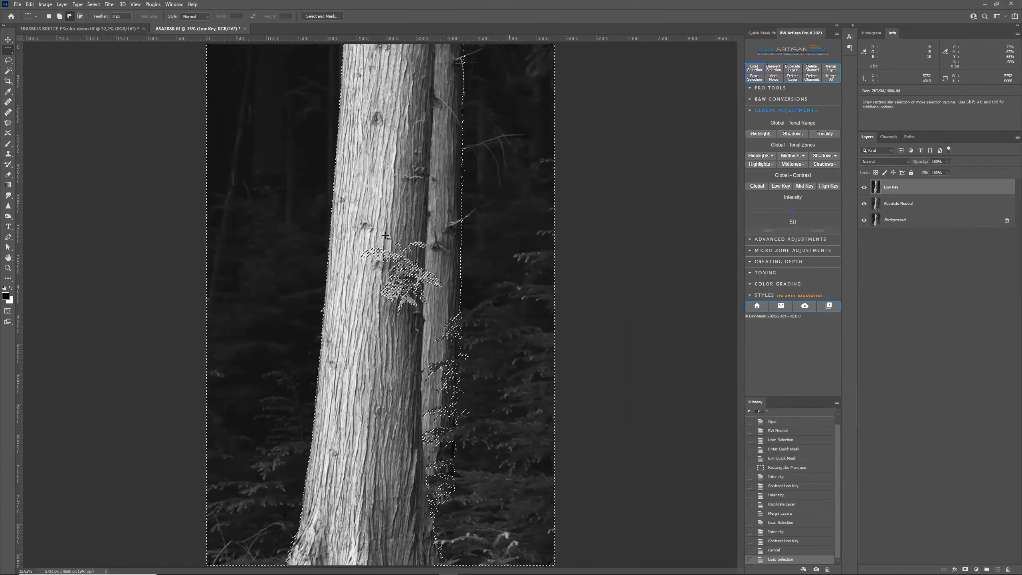
left_click_drag(365, 214, 446, 322)
left_click_drag(342, 232, 406, 307)
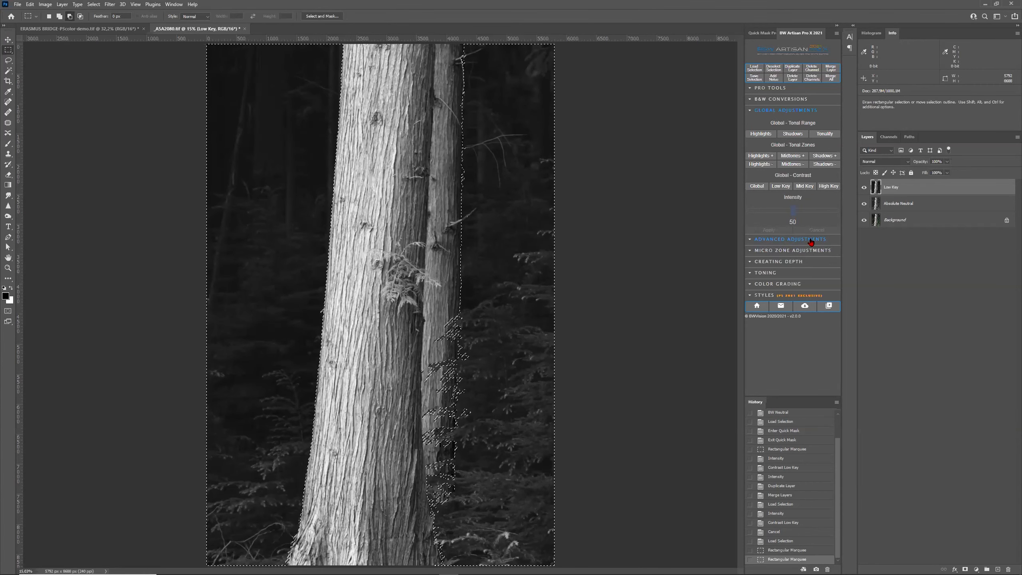
- Apply a second Low Key contrast to the forest background at intensity 100, and compare with and without the new layer
left_click(781, 188)
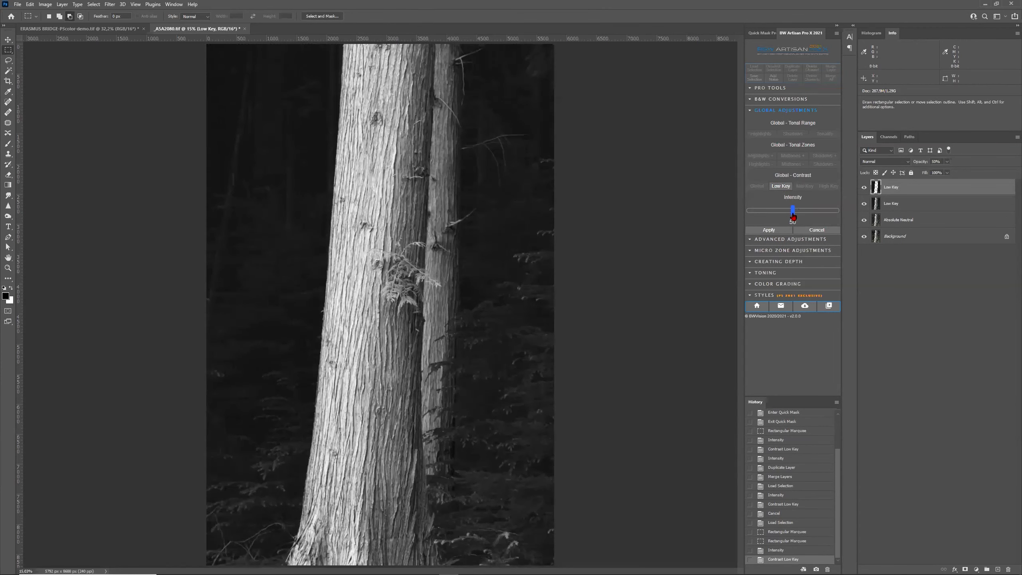
left_click_drag(794, 210, 857, 213)
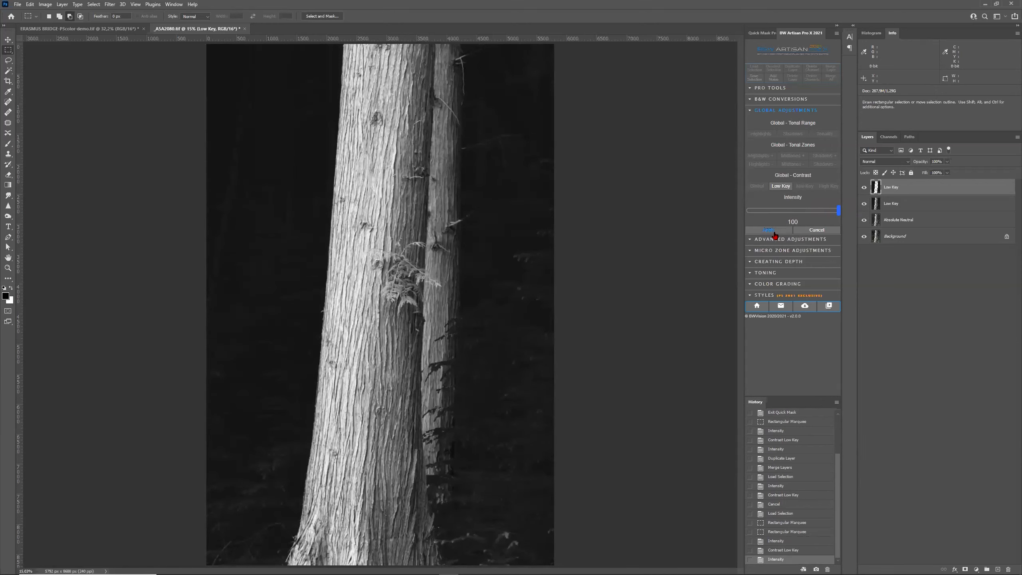
left_click(769, 230)
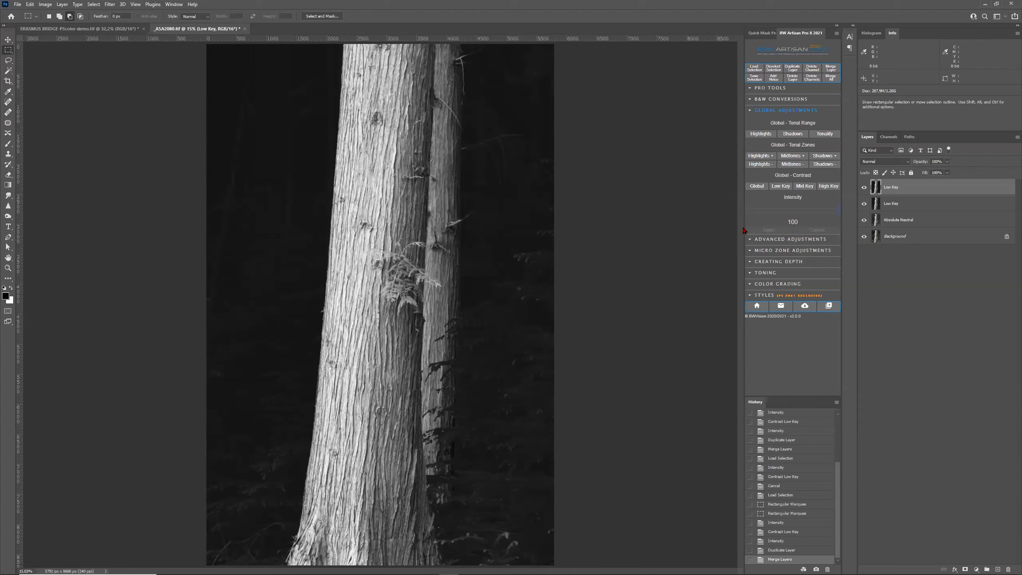
left_click(864, 188)
left_click(864, 188)
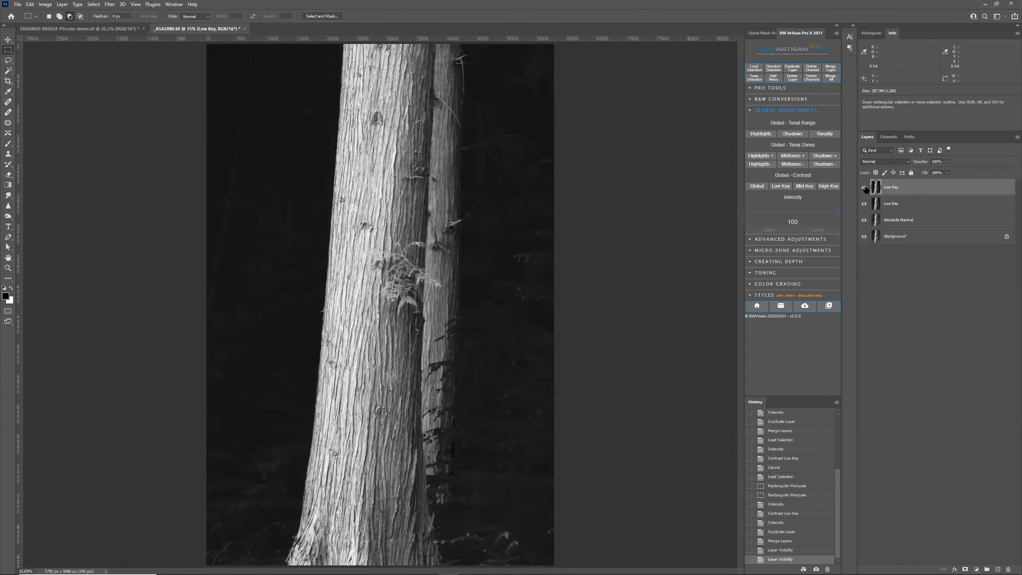
- Load channel 1 as a new selection of the forest background
key("ctrl+plus")
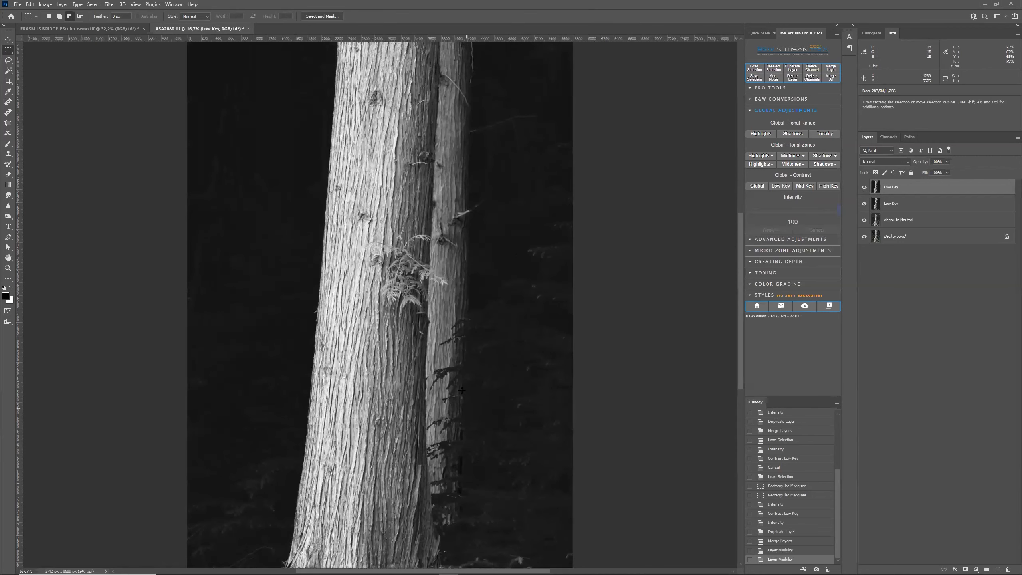
key("ctrl+0")
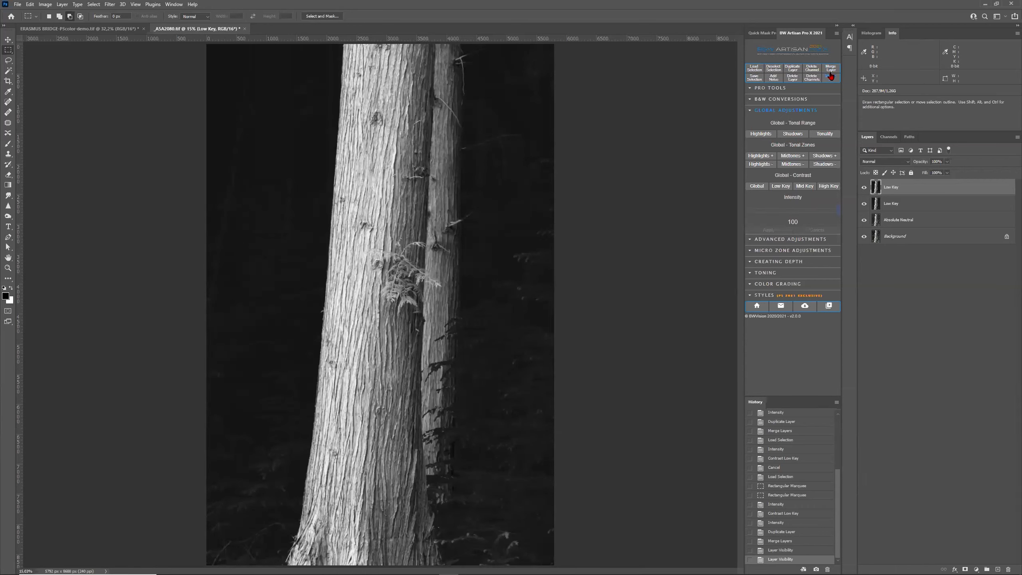
left_click(752, 68)
left_click(720, 349)
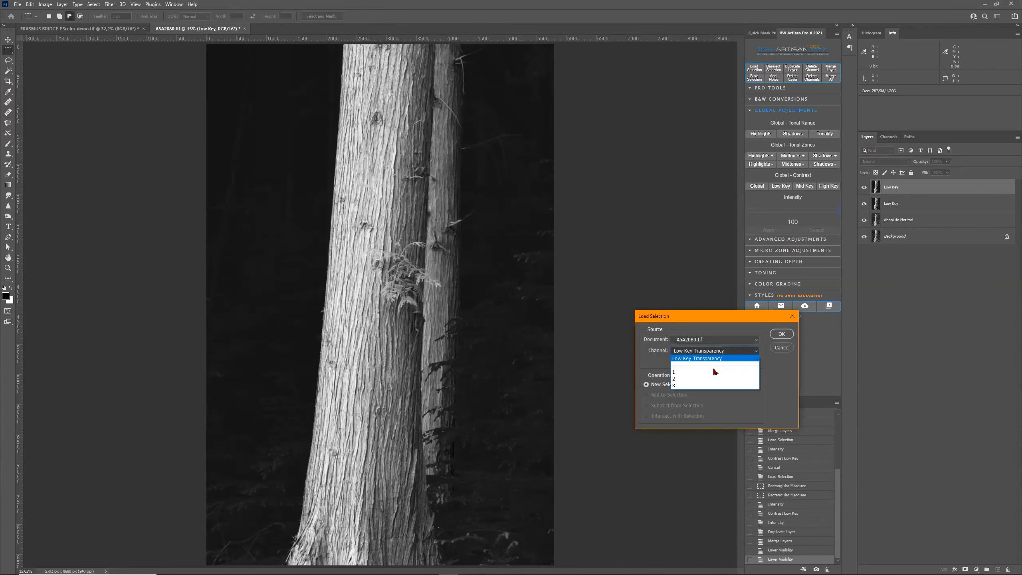
left_click(722, 357)
left_click(782, 334)
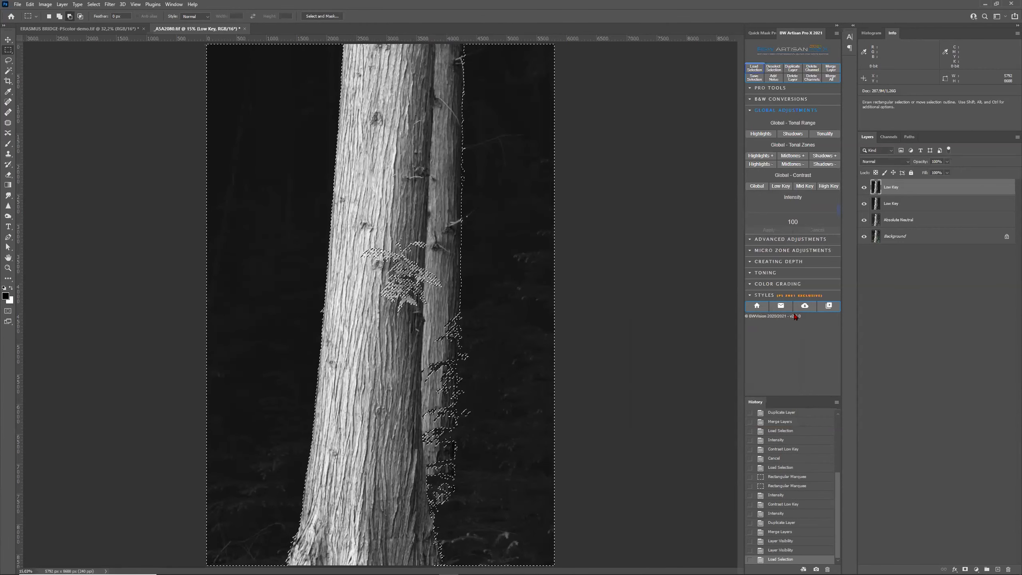
- Subtract the background left of the trunk and the small branch in front of it from the selection with rectangular marquees
key("ctrl+minus")
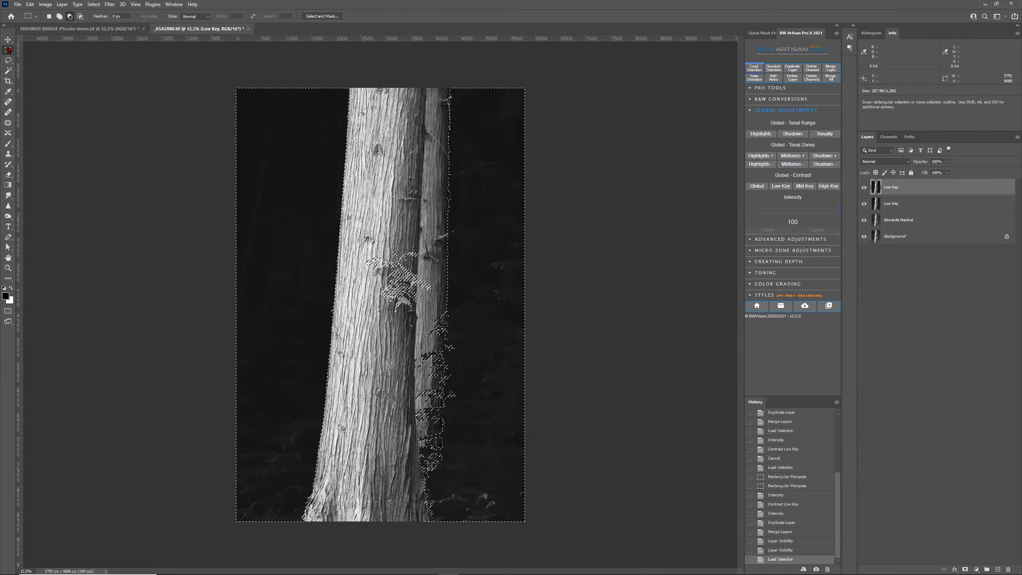
left_click_drag(236, 87, 401, 560)
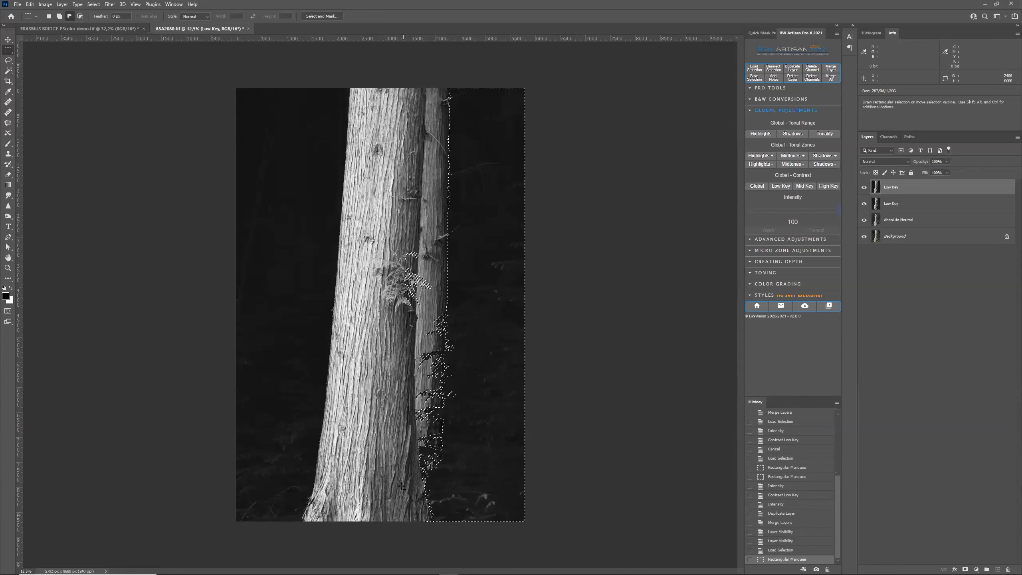
left_click_drag(358, 206, 435, 323)
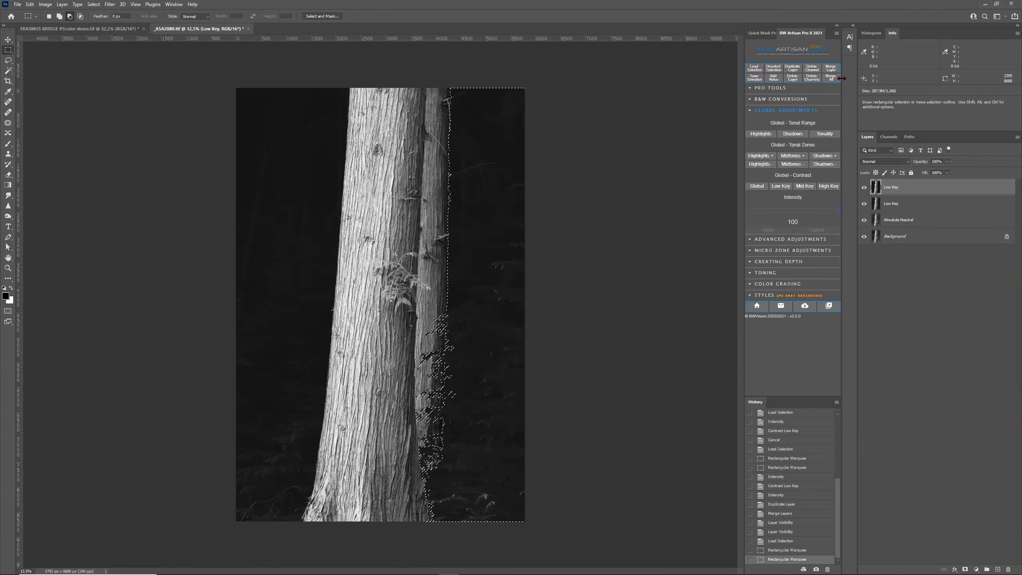
- Merge the two Low Key layers into one, and compare the image with and without the merged layer
left_click(832, 67)
left_click(864, 188)
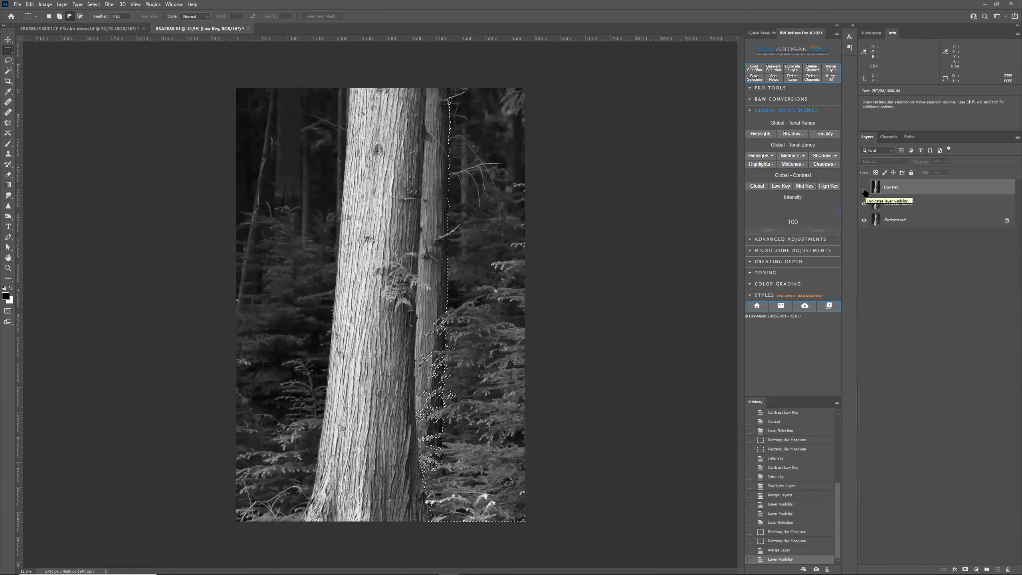
left_click(864, 187)
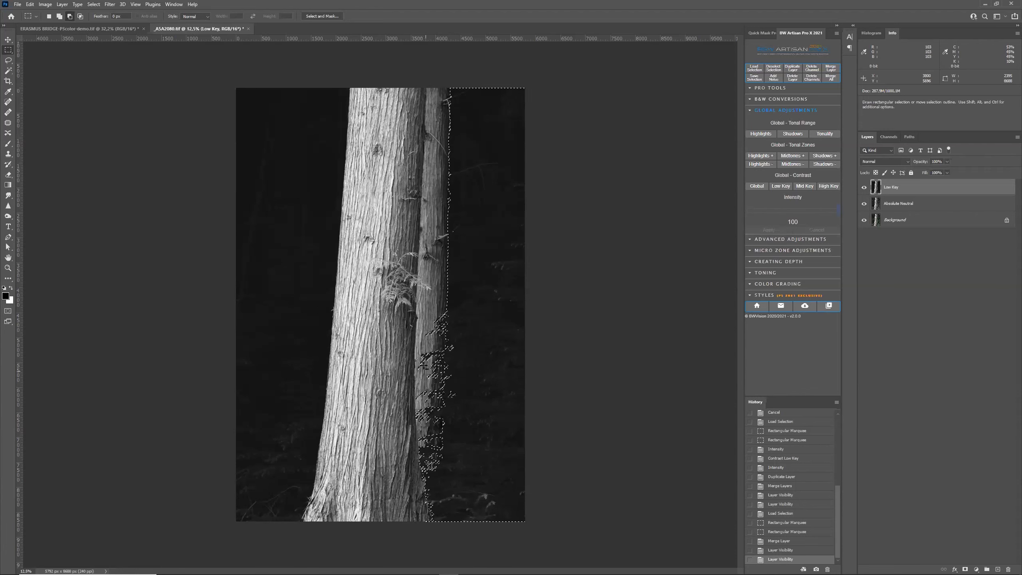
- Apply the extra small left-to-right Restore from Creating Depth to the selected background right of the trunks, and deselect
left_click(798, 262)
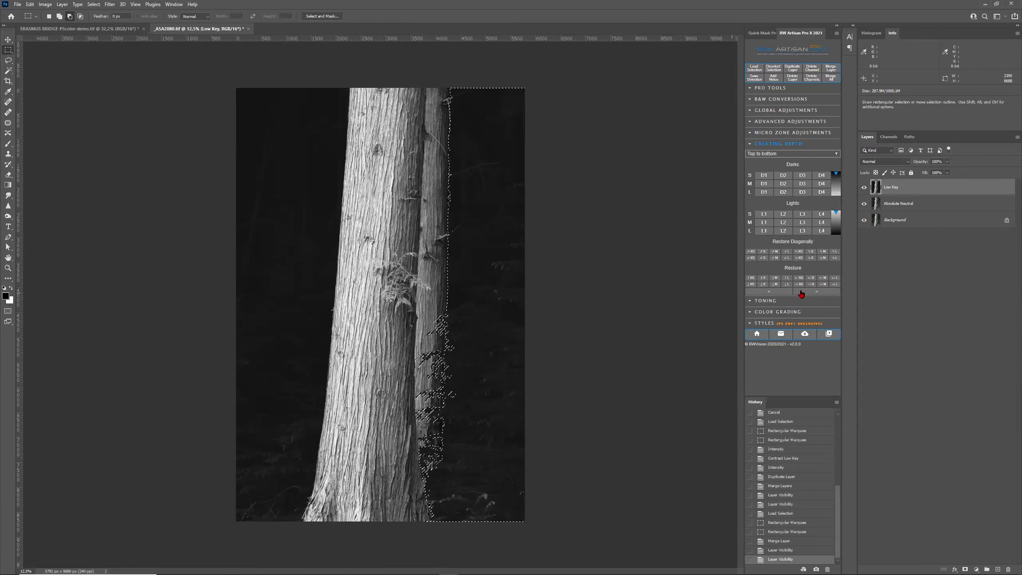
key("ctrl+plus")
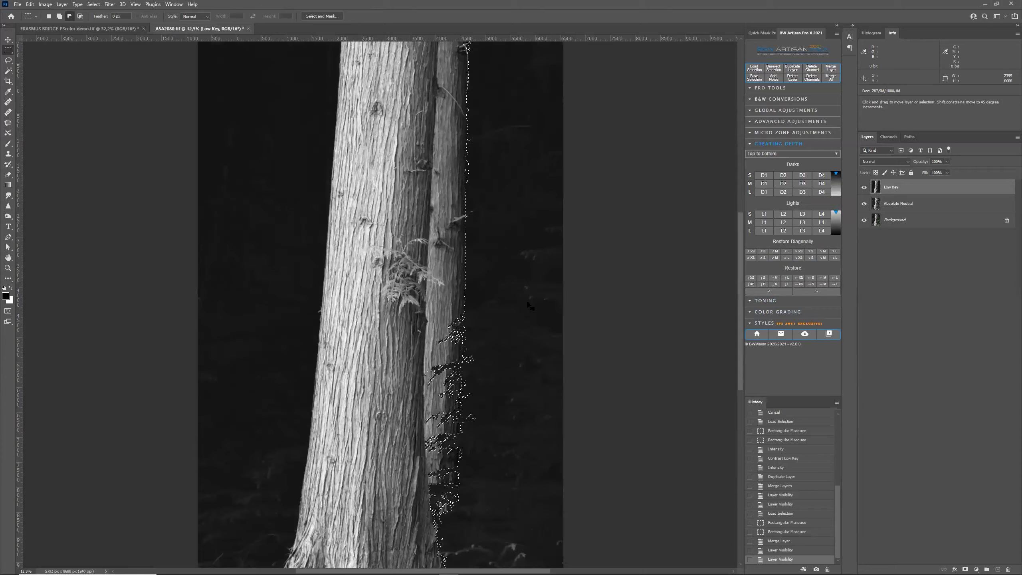
key("ctrl+plus")
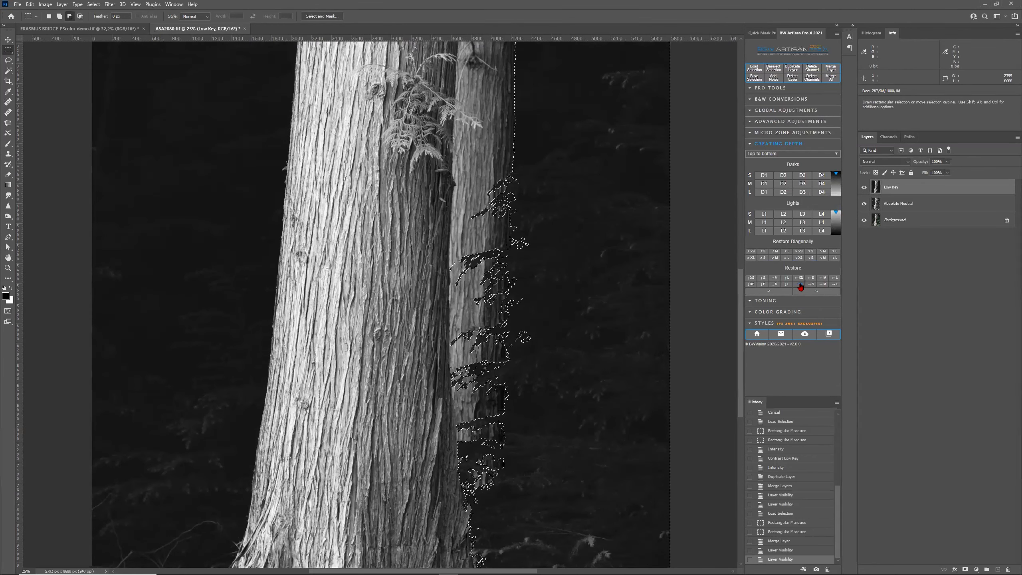
left_click(800, 285)
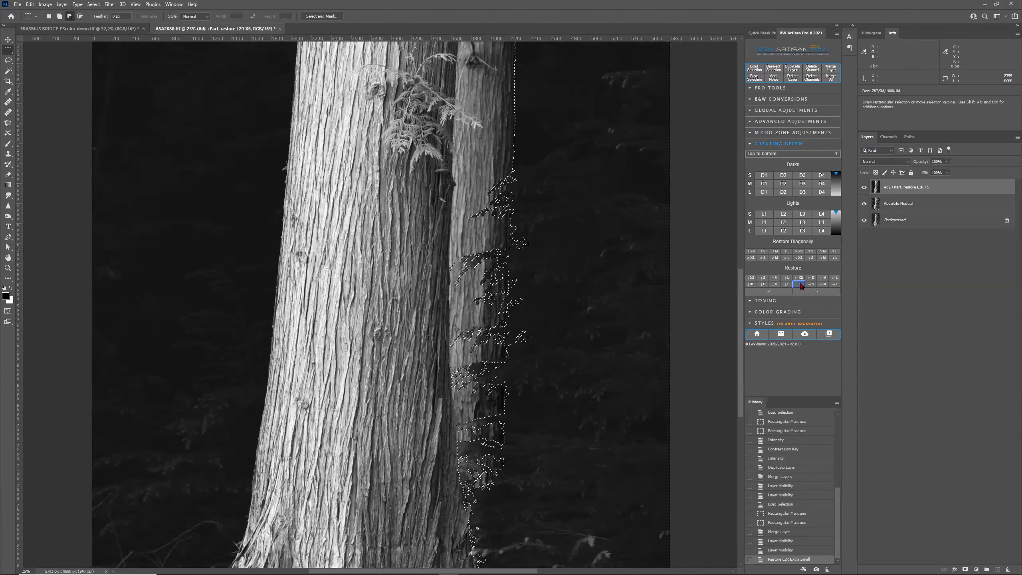
left_click(769, 68)
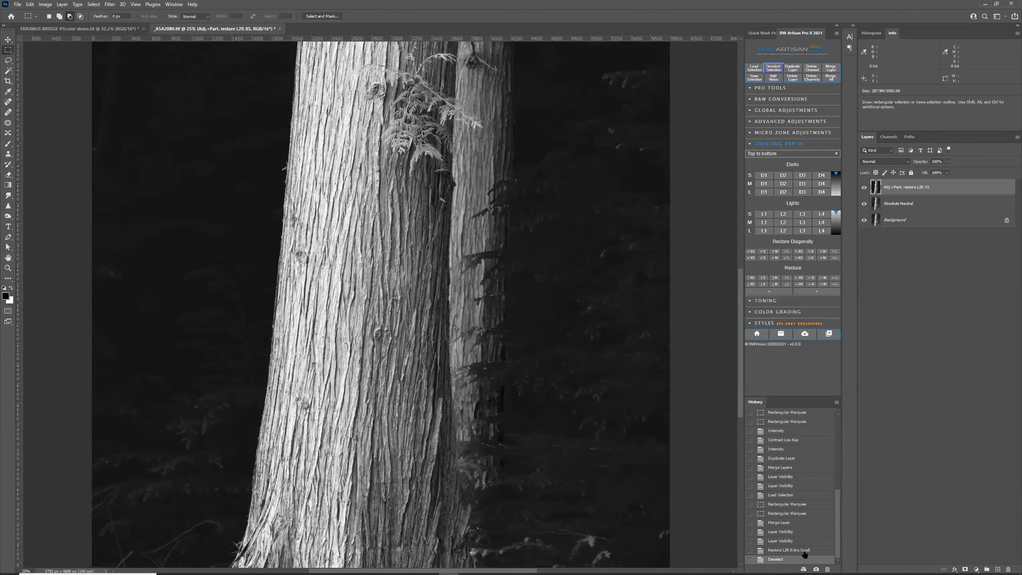
- Compare the history states before and after the extra small left-to-right restore
left_click(788, 541)
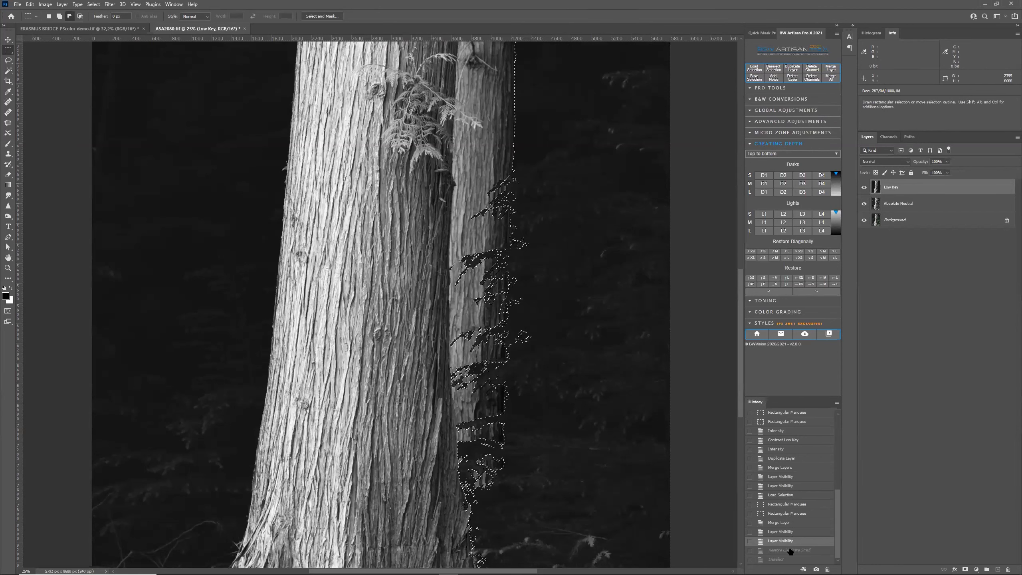
left_click(789, 550)
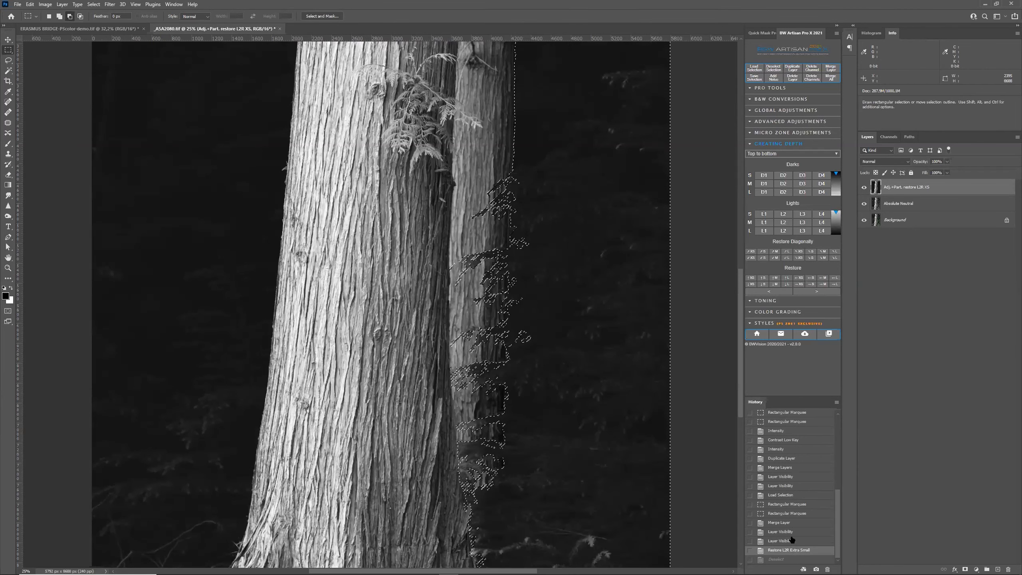
left_click(791, 538)
left_click(790, 552)
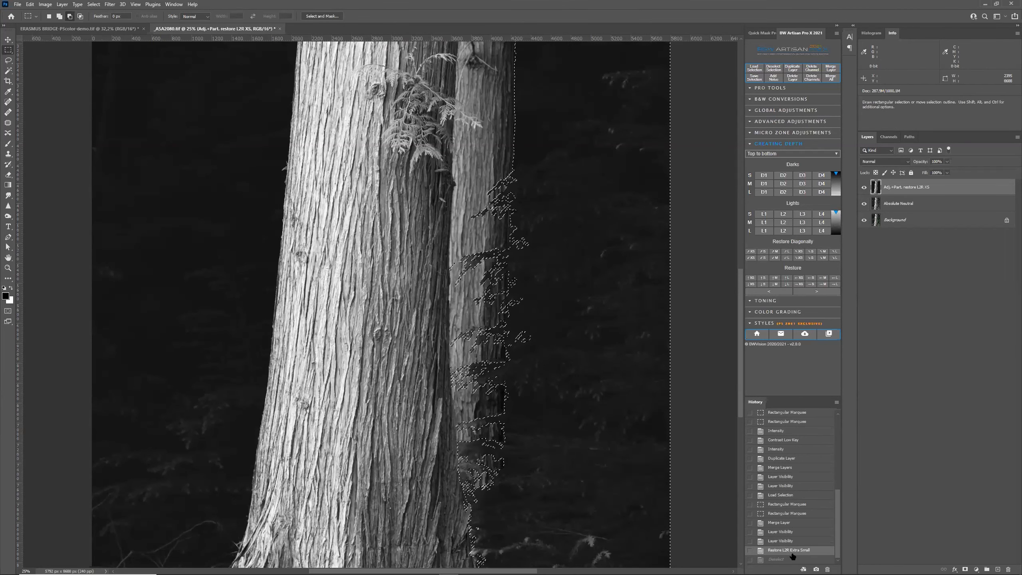
left_click(791, 560)
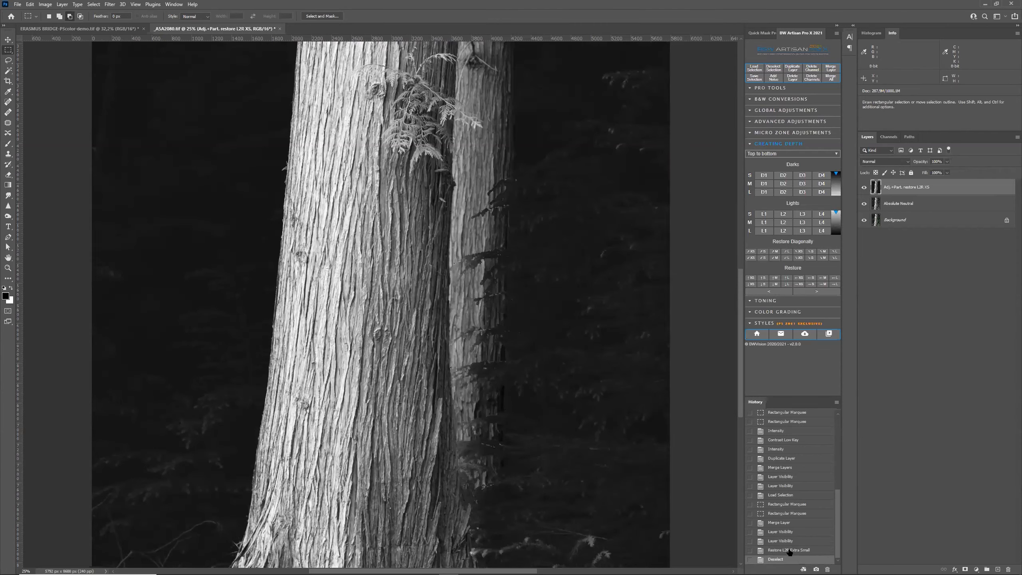
- Return to the state with the active selection, apply the small left-to-right Restore, deselect, and compare with the layer hidden and shown
left_click(790, 550)
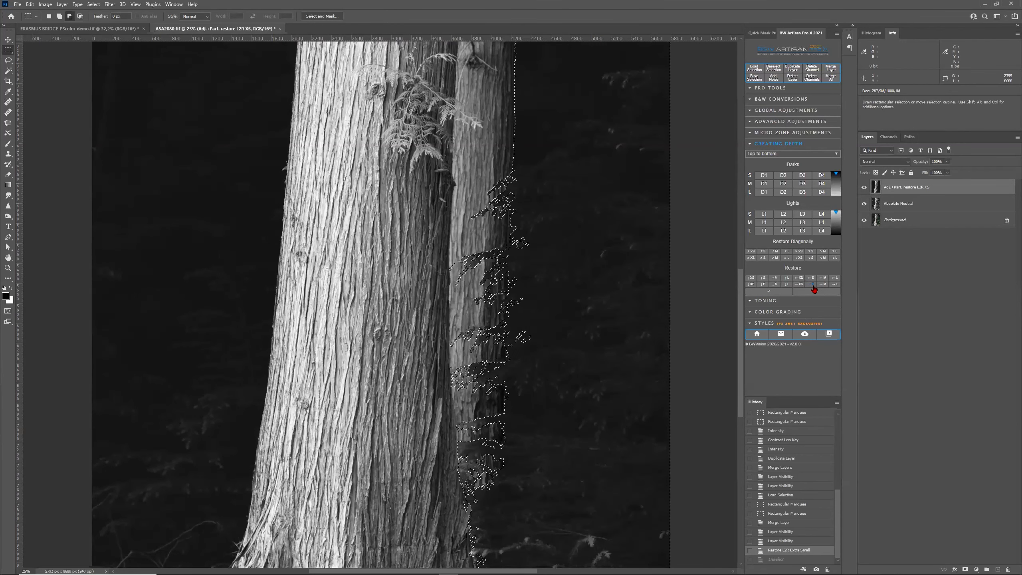
left_click(813, 285)
left_click(773, 69)
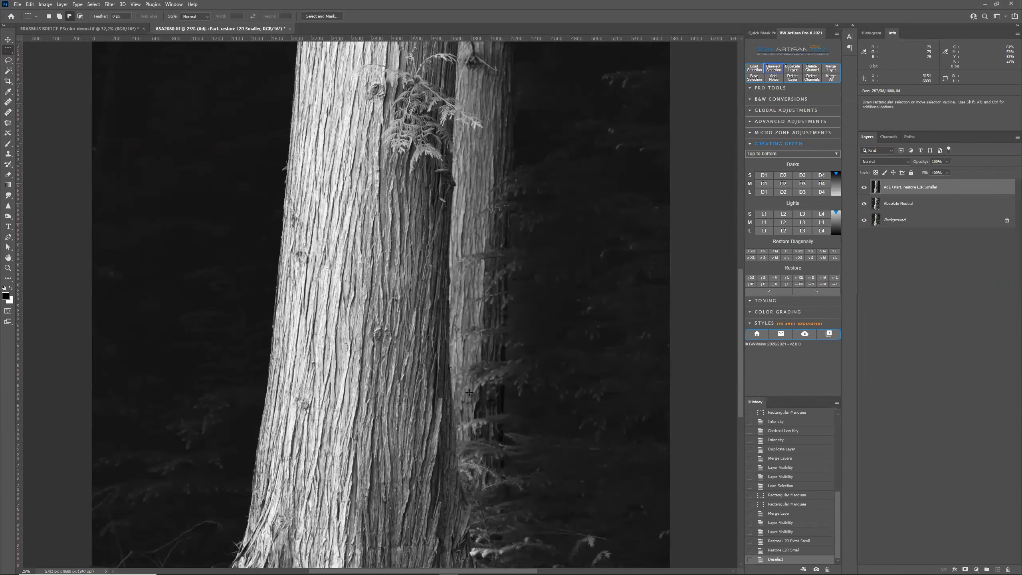
key("ctrl+minus")
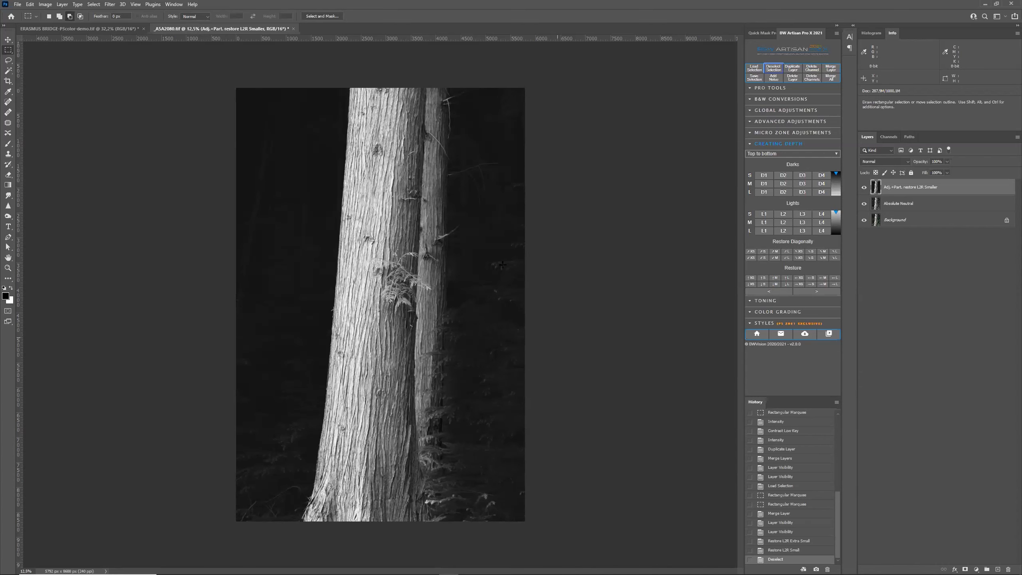
left_click(864, 187)
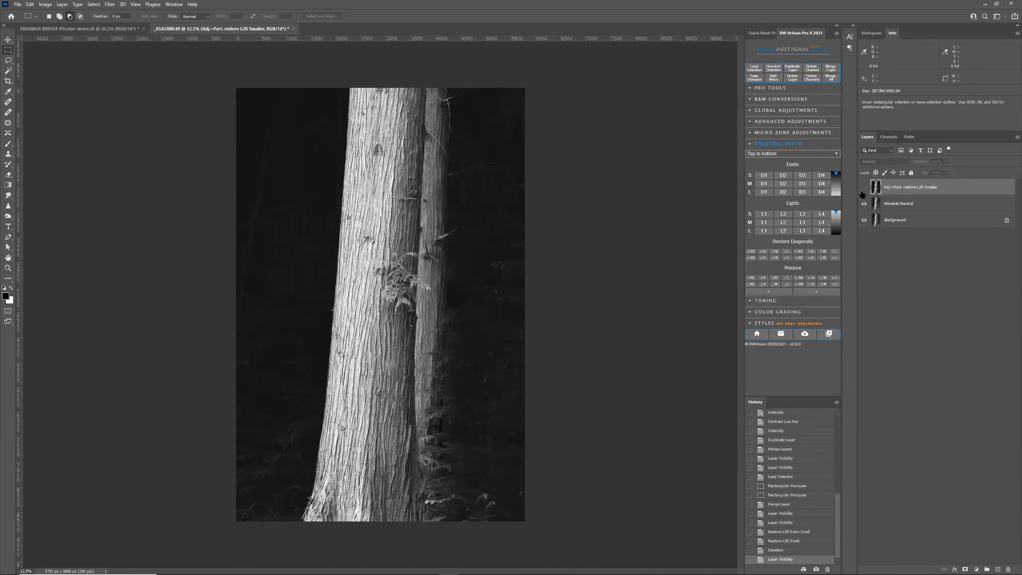
left_click(862, 193)
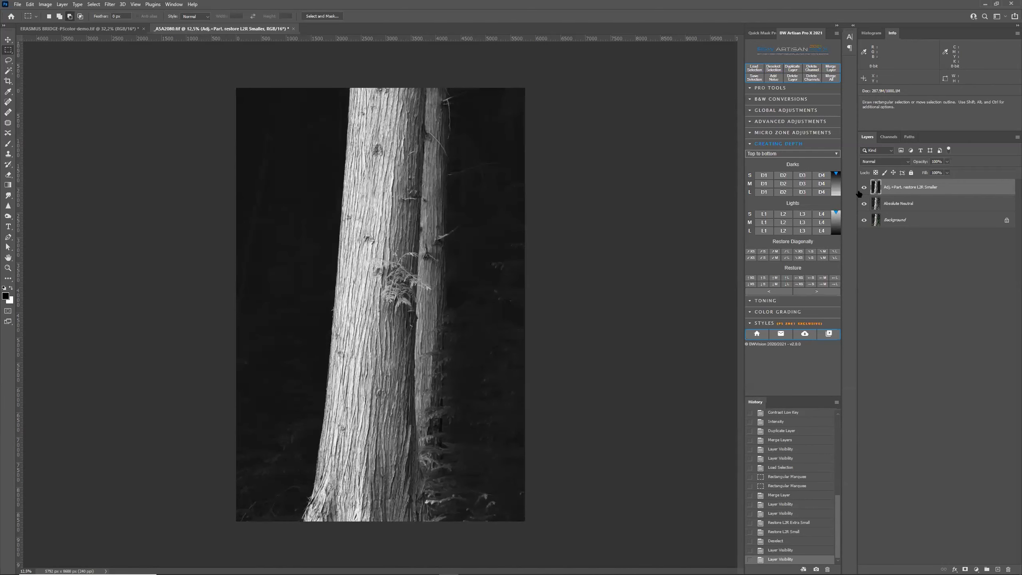
- Examine the dark background left of the trunk and the restored foliage around the second trunk up close
key("ctrl+plus")
key("ctrl+plus")
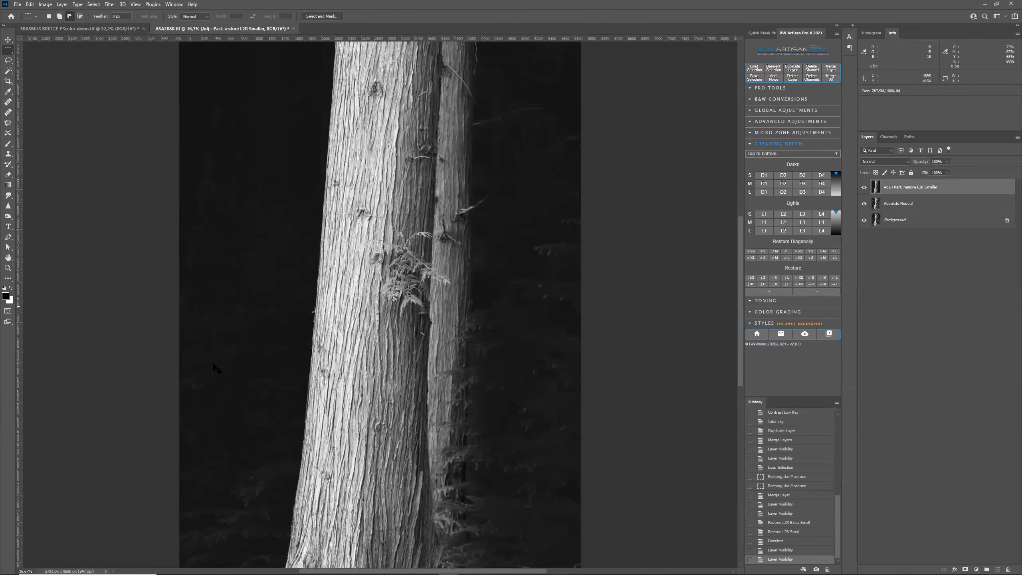
key("ctrl+plus")
scroll(189, 365, "left", 6)
scroll(190, 365, "up", 3)
key("ctrl+plus")
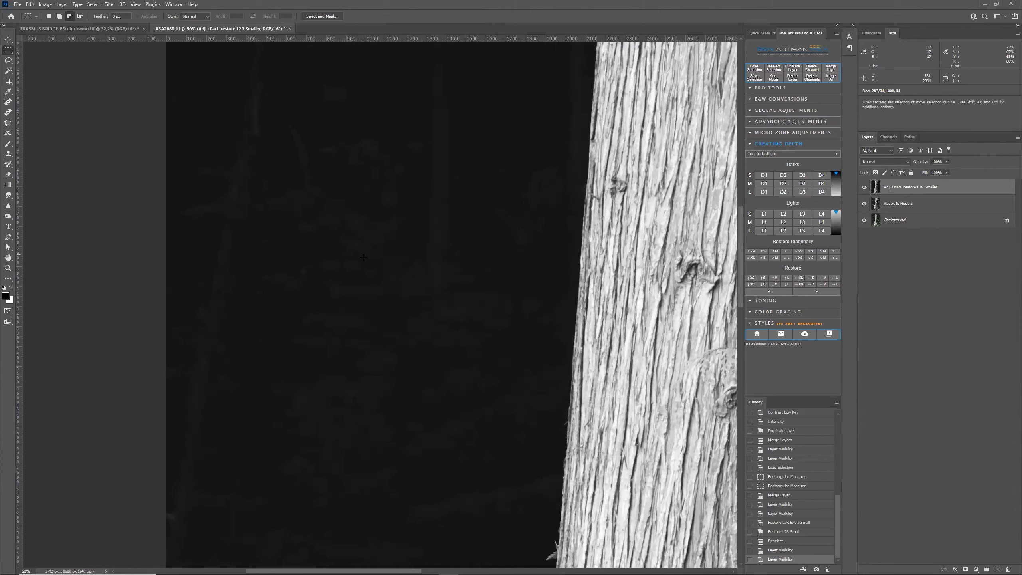
scroll(354, 261, "down", 6)
scroll(337, 270, "down", 6)
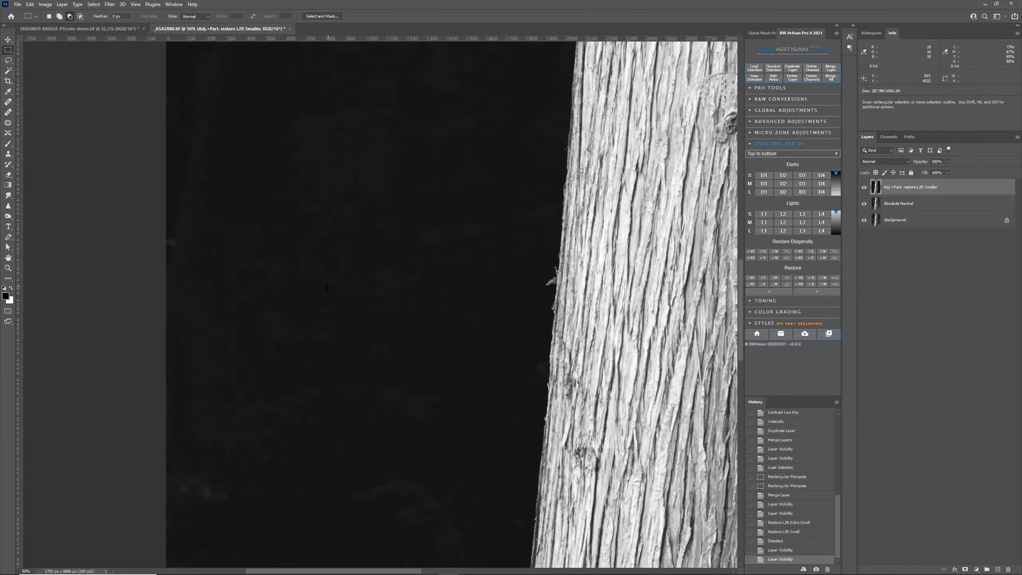
scroll(326, 288, "down", 4)
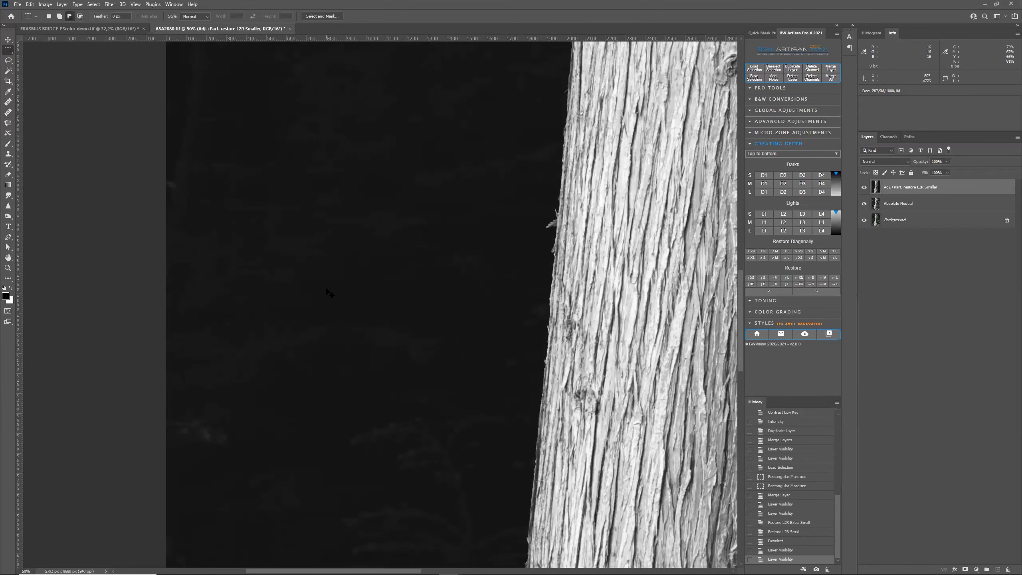
key("ctrl+0")
key("ctrl+plus")
key("ctrl+plus")
key("ctrl+plus")
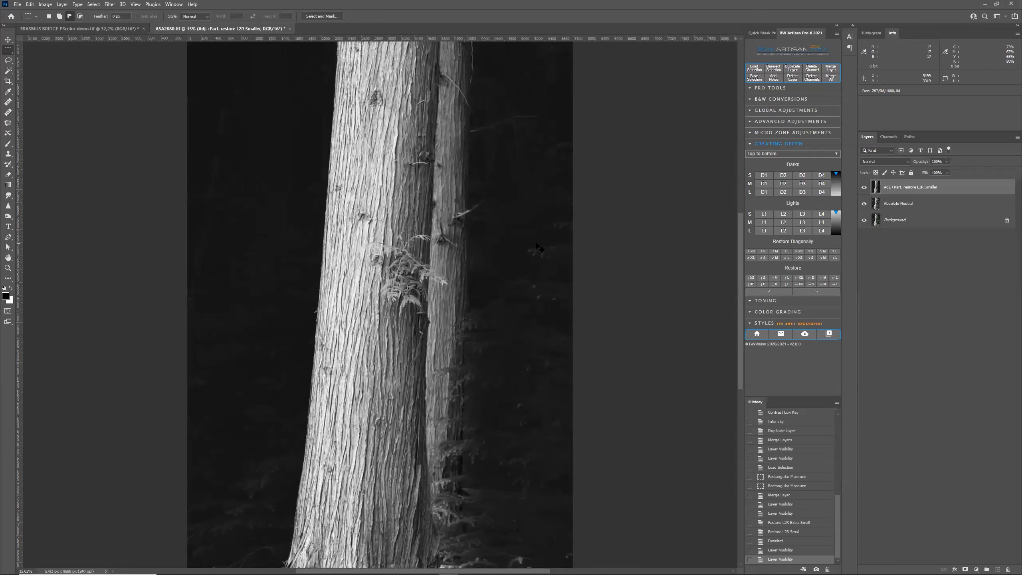
scroll(540, 248, "right", 1)
scroll(539, 248, "down", 2)
scroll(602, 160, "up", 6)
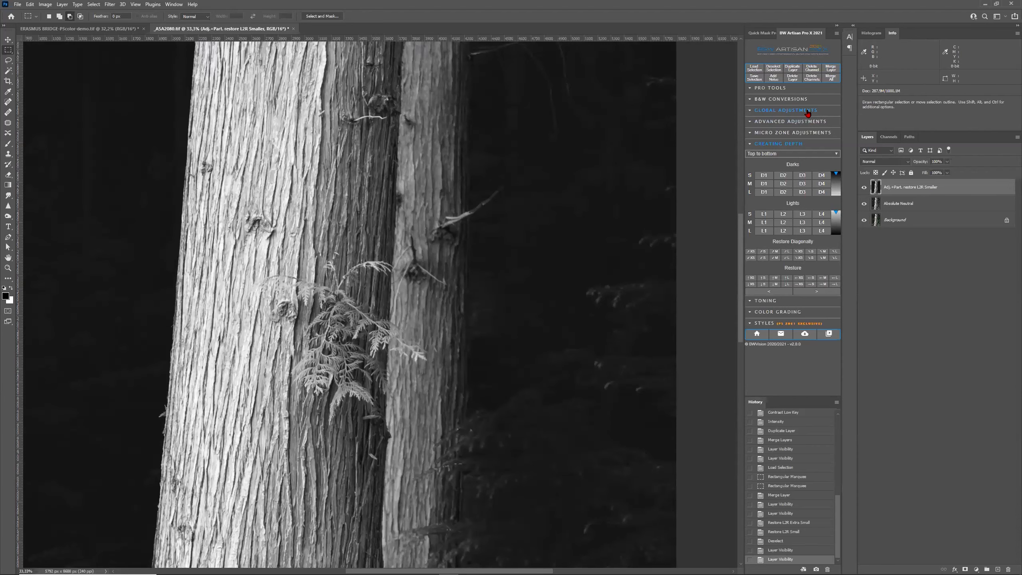
- Open the Global Adjustments and load channel 2 as a new selection of the second, narrower trunk
left_click(808, 112)
key("ctrl+0")
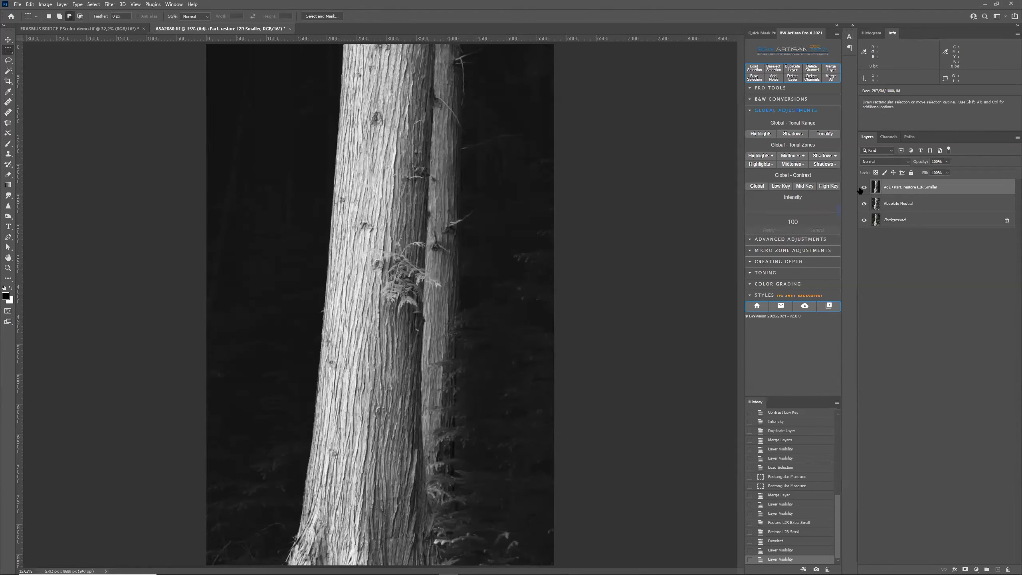
left_click(757, 70)
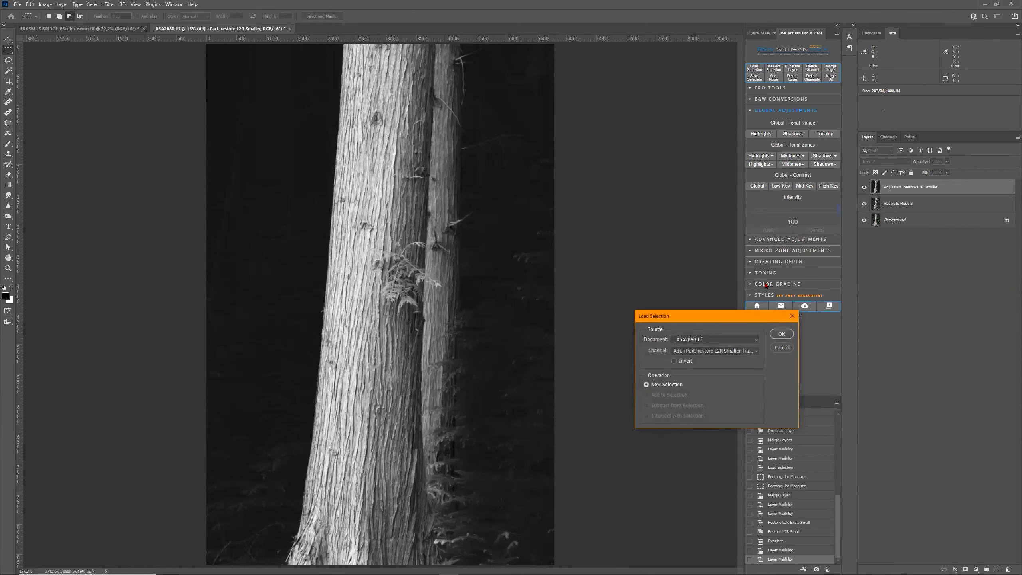
left_click(715, 350)
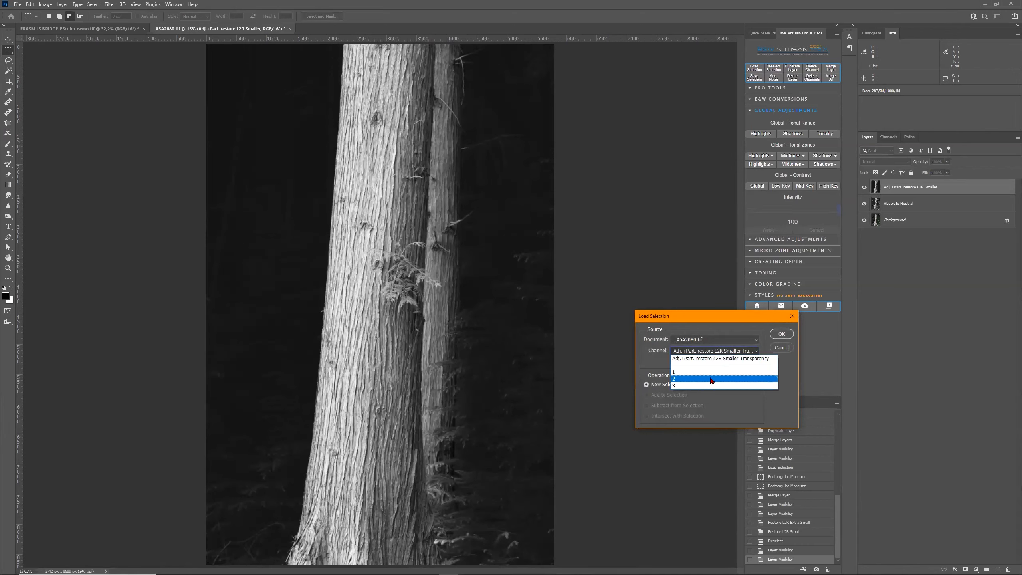
left_click(709, 380)
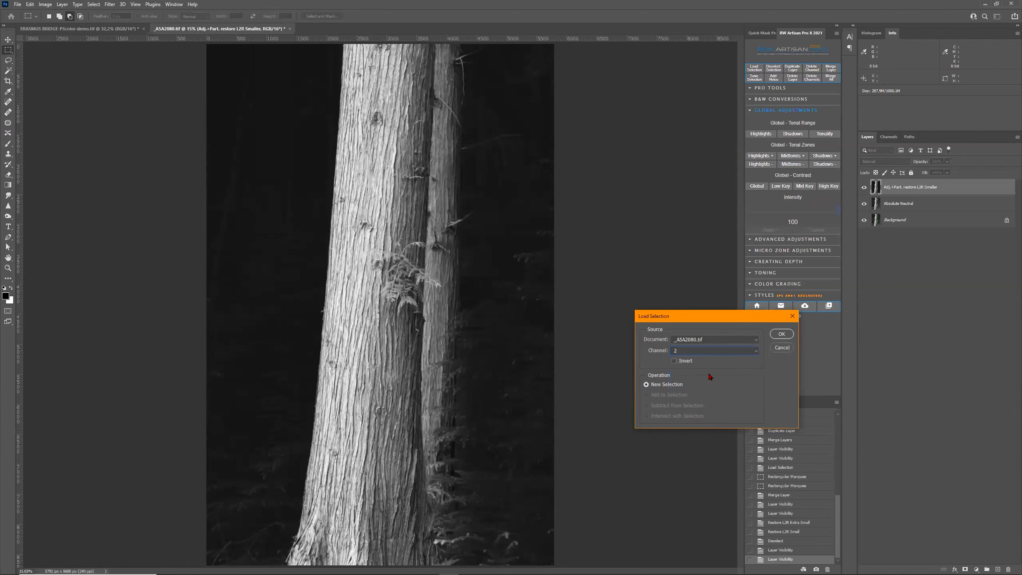
left_click(780, 334)
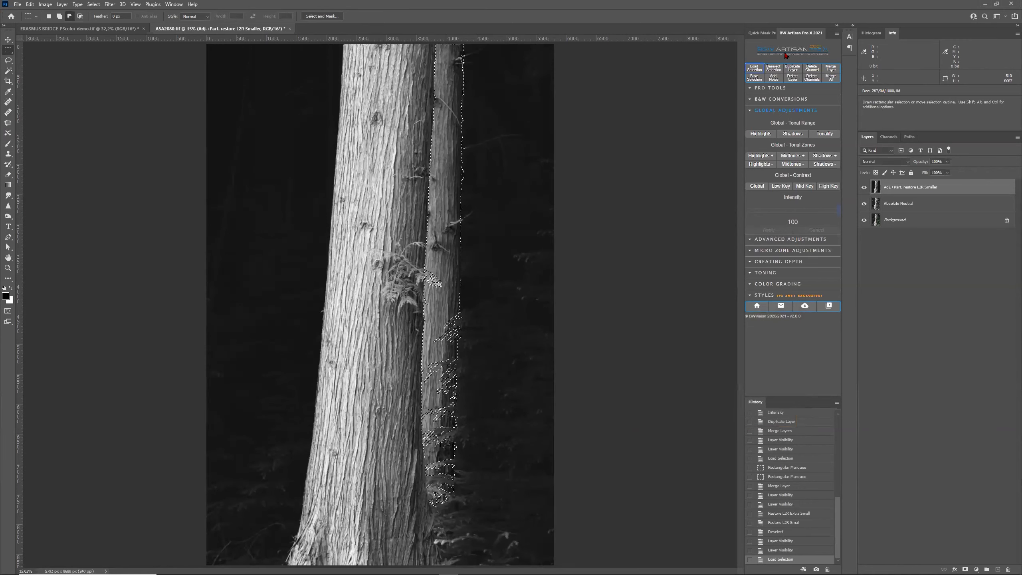
- Load channel 3 as a new selection of the wide front trunk and check its coverage as a quick mask
left_click(754, 67)
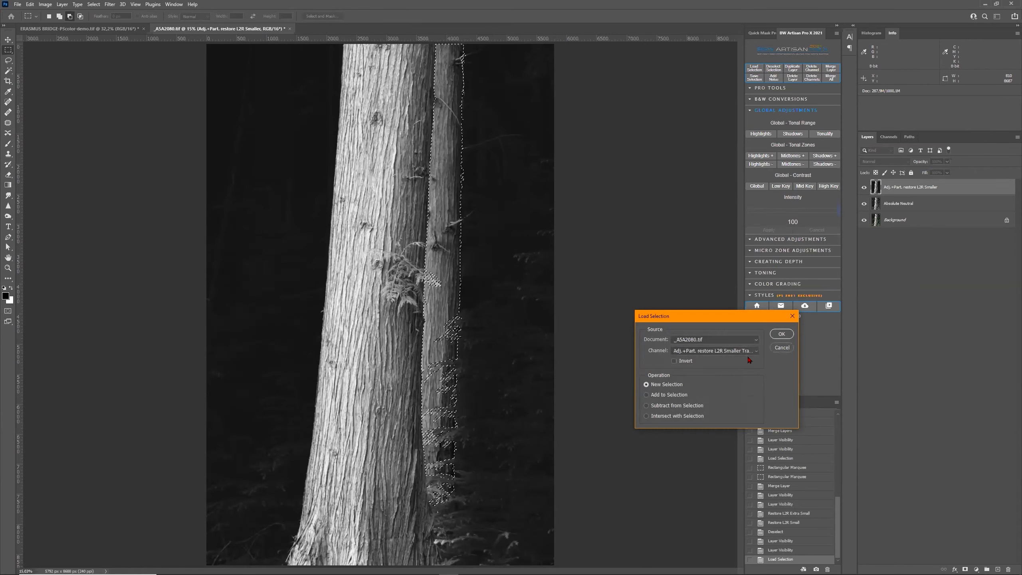
left_click(746, 351)
left_click(731, 386)
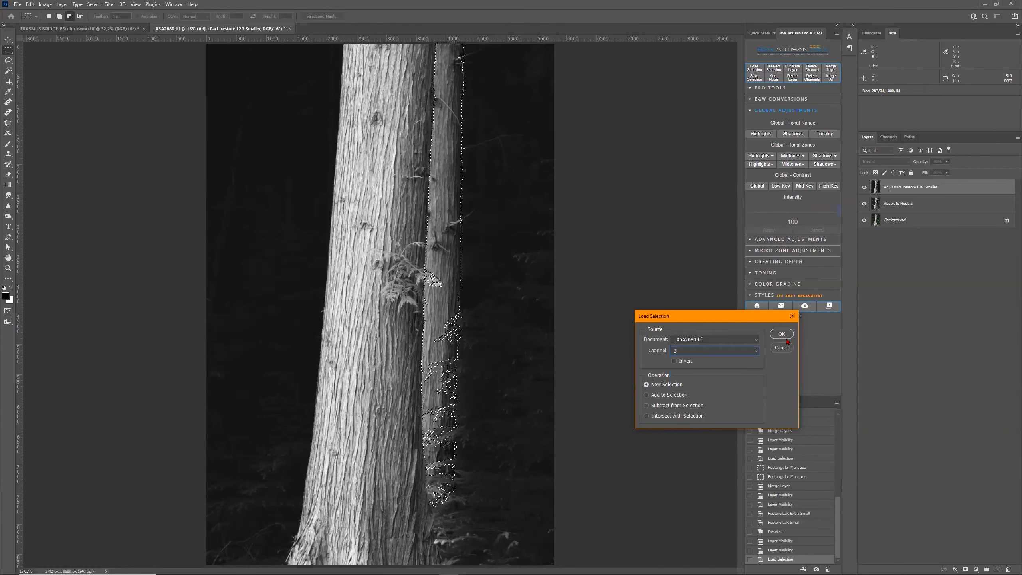
left_click(781, 334)
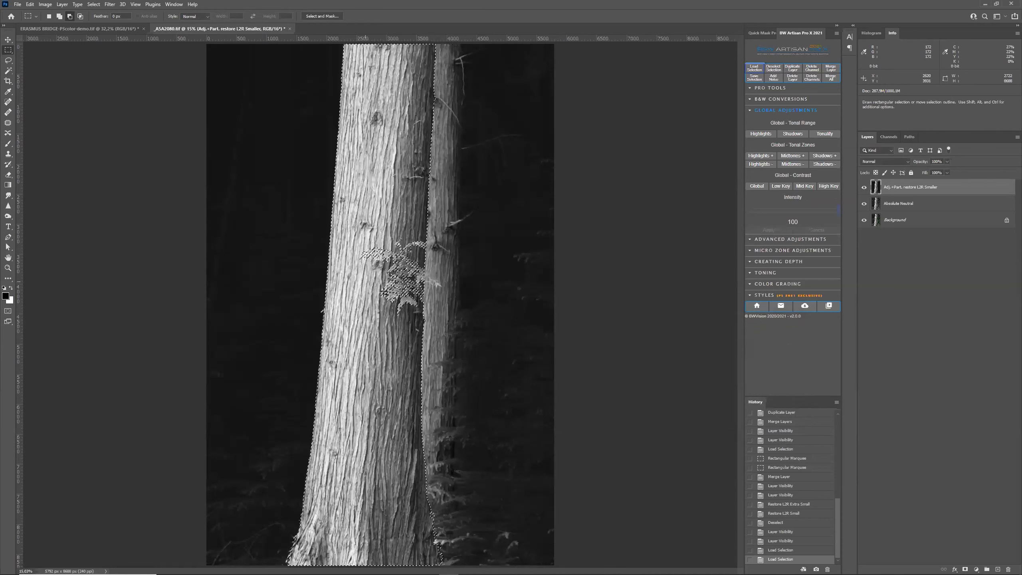
left_click(9, 312)
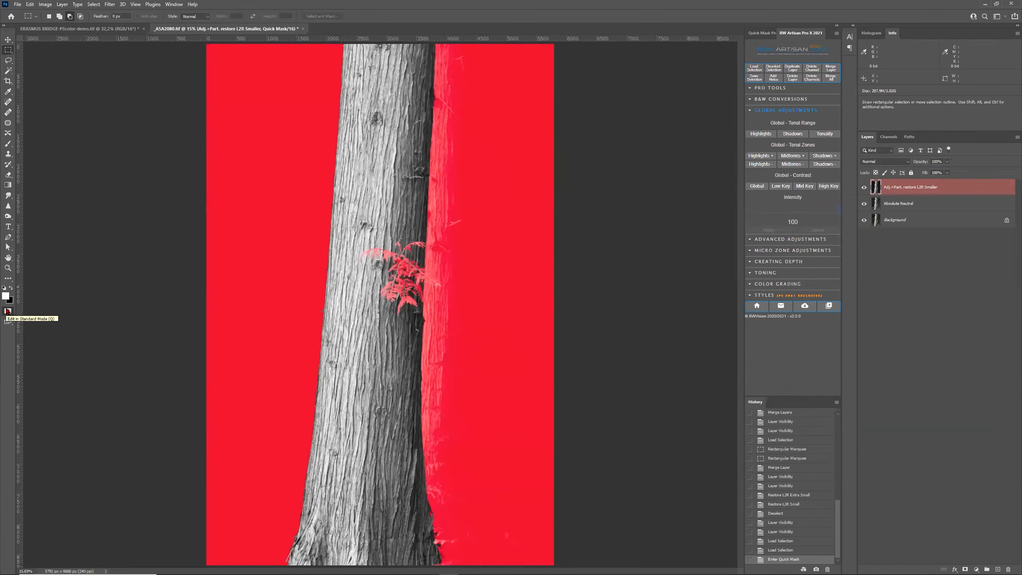
left_click(8, 312)
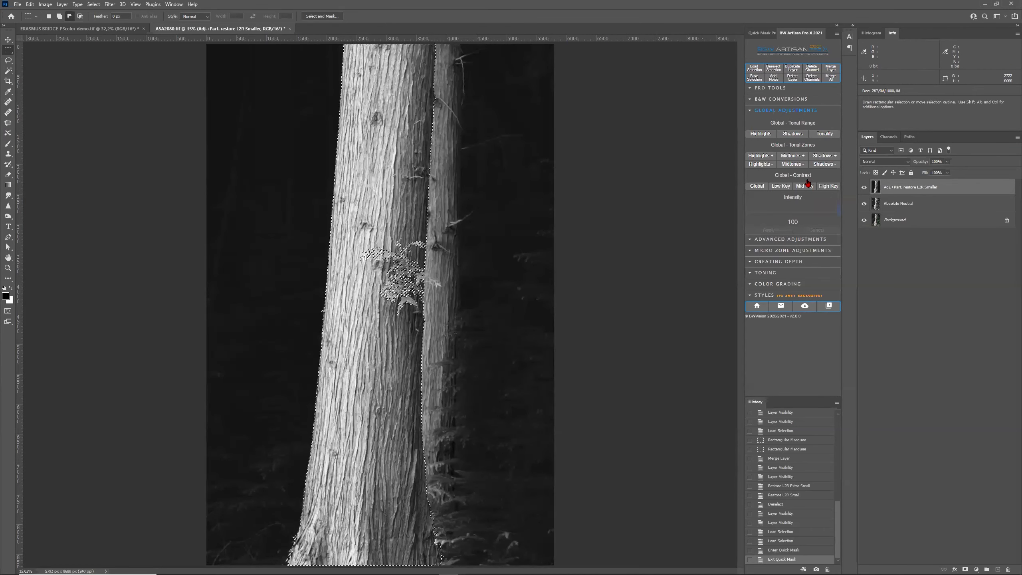
- Apply the global Low Key contrast to the selected trunk at an intensity of 100
left_click(779, 186)
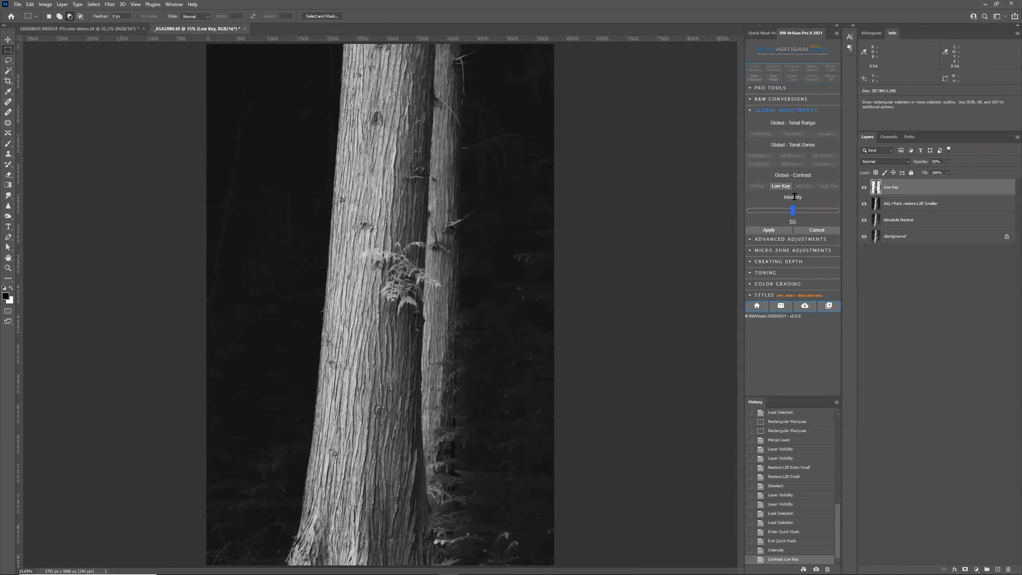
left_click_drag(825, 206, 839, 208)
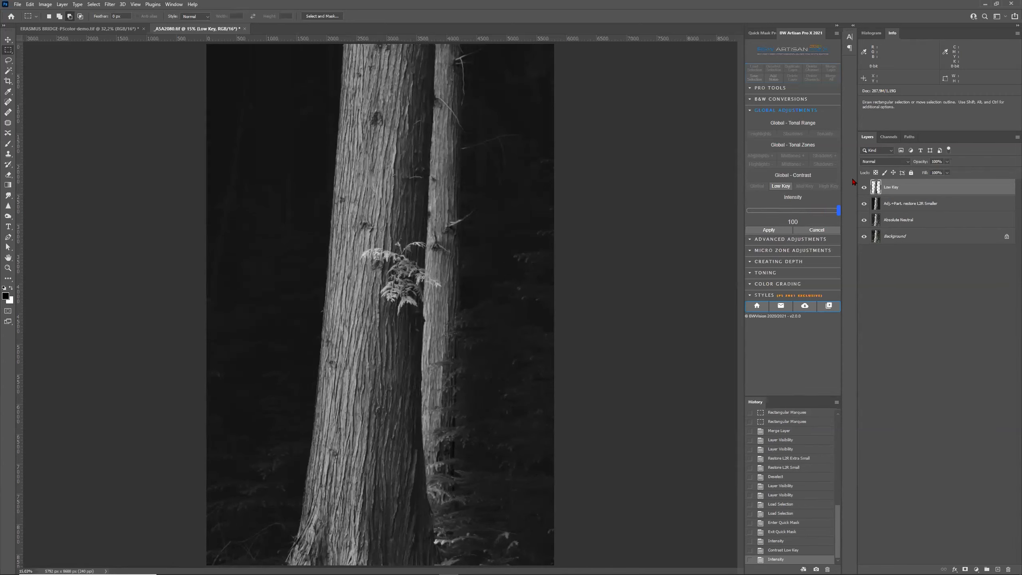
left_click(769, 230)
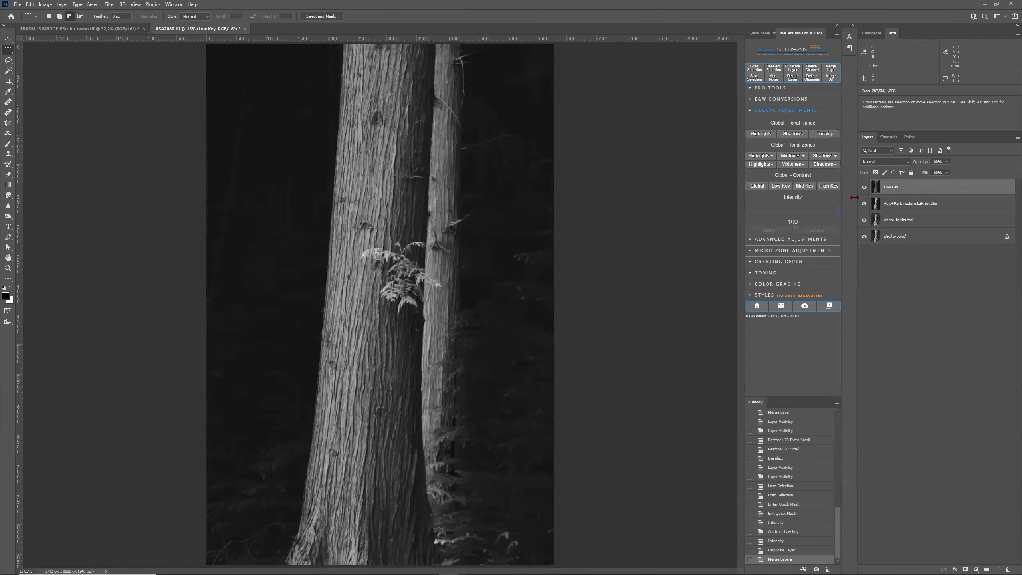
- Compare the photo with the Low Key layer hidden and shown, both at full view and as a smaller image
left_click(865, 189)
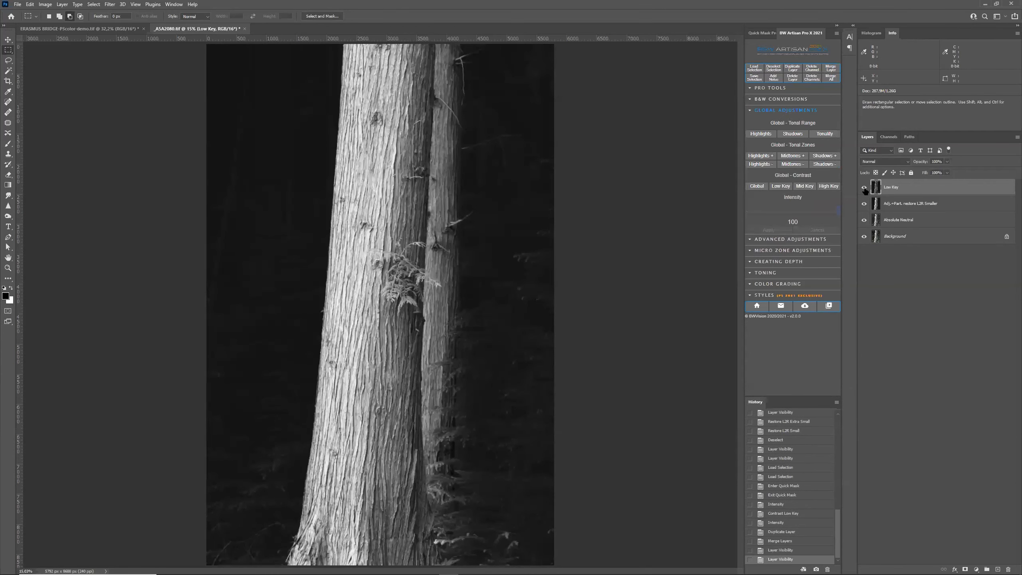
left_click(864, 188)
key("ctrl+minus")
key("ctrl+minus")
left_click(864, 188)
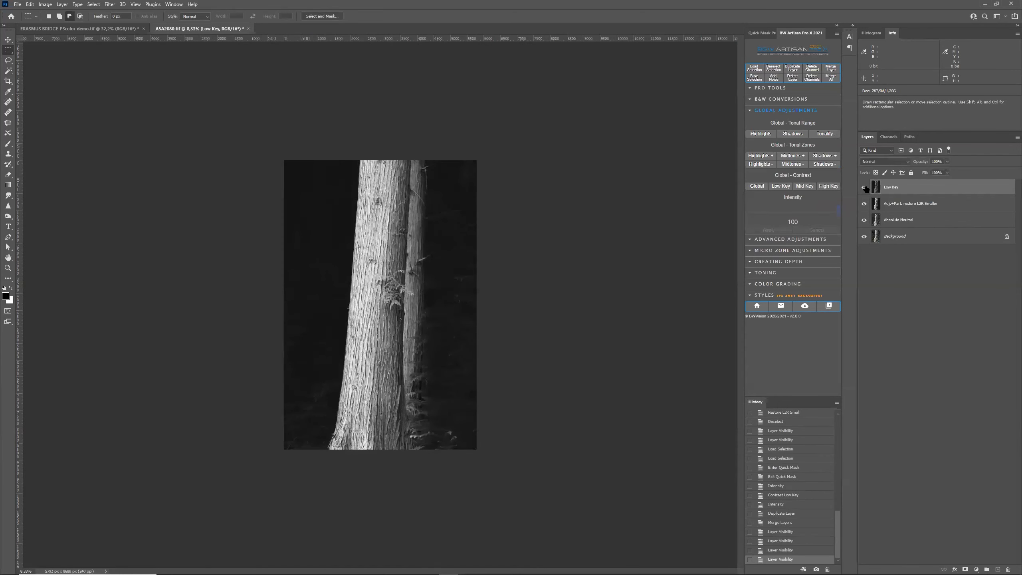
left_click(864, 189)
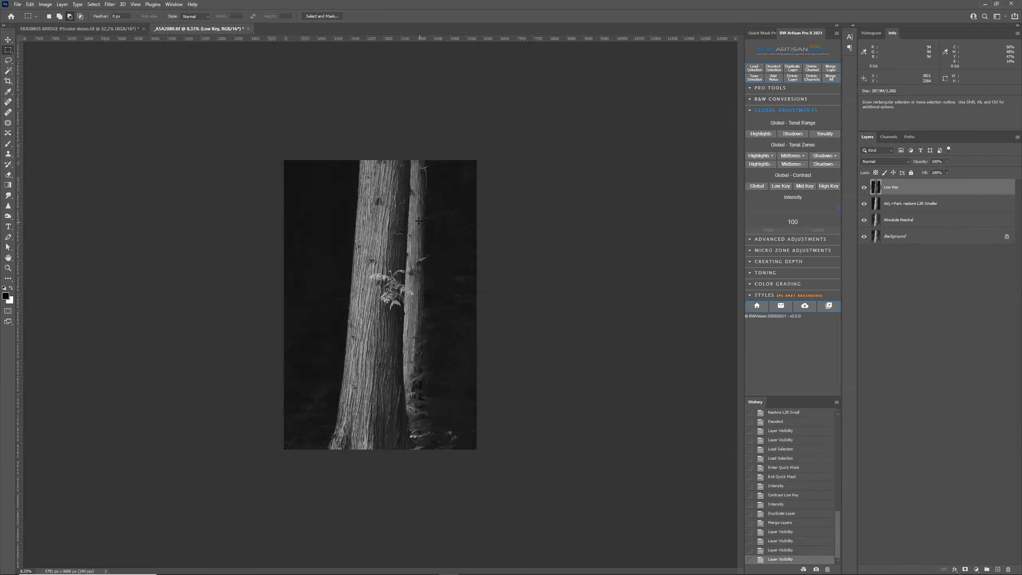
key("ctrl+0")
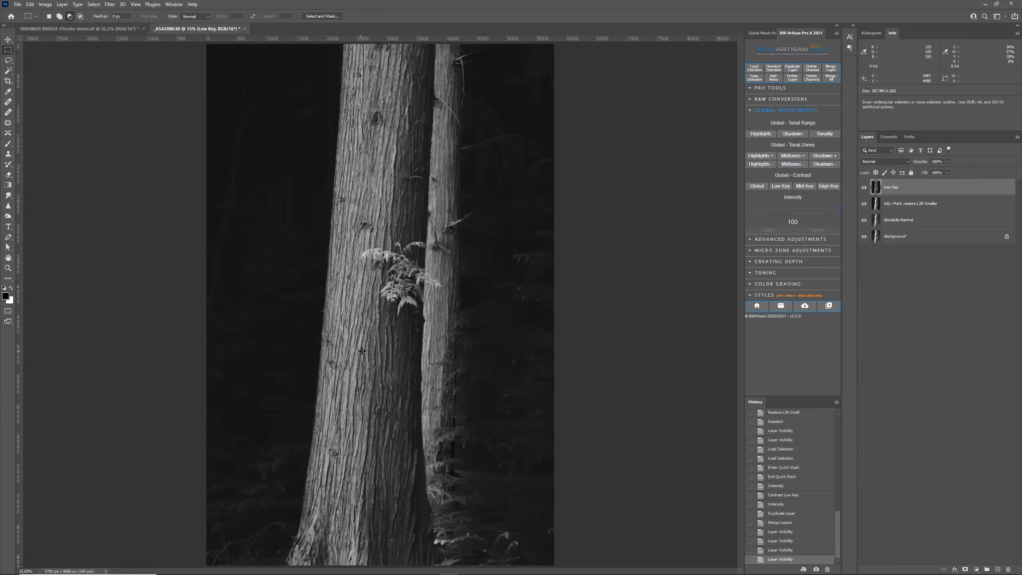
- Hide the Low Key and left-to-right restore layers and make the Absolute Neutral layer active
left_click(864, 187)
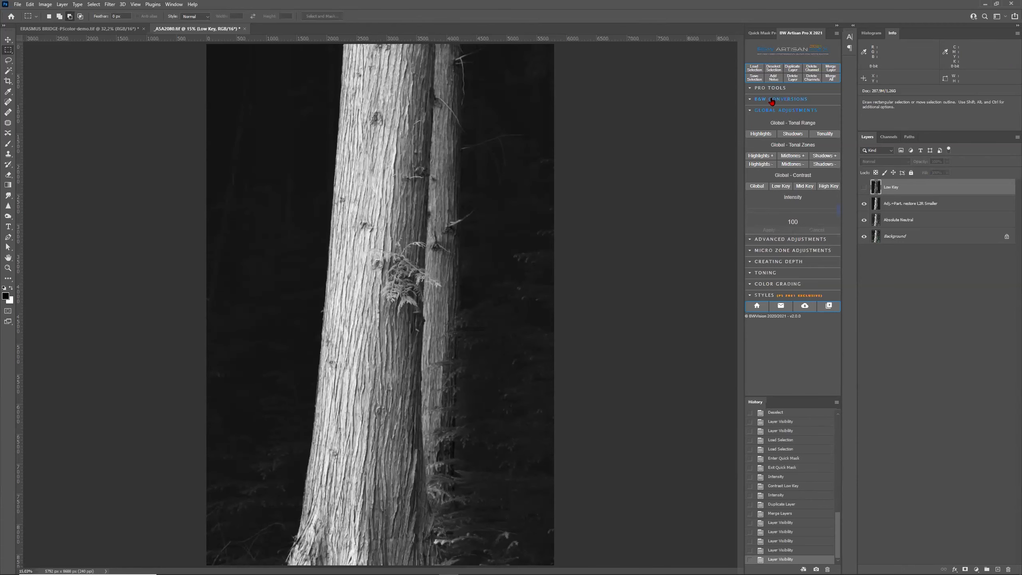
left_click(864, 204)
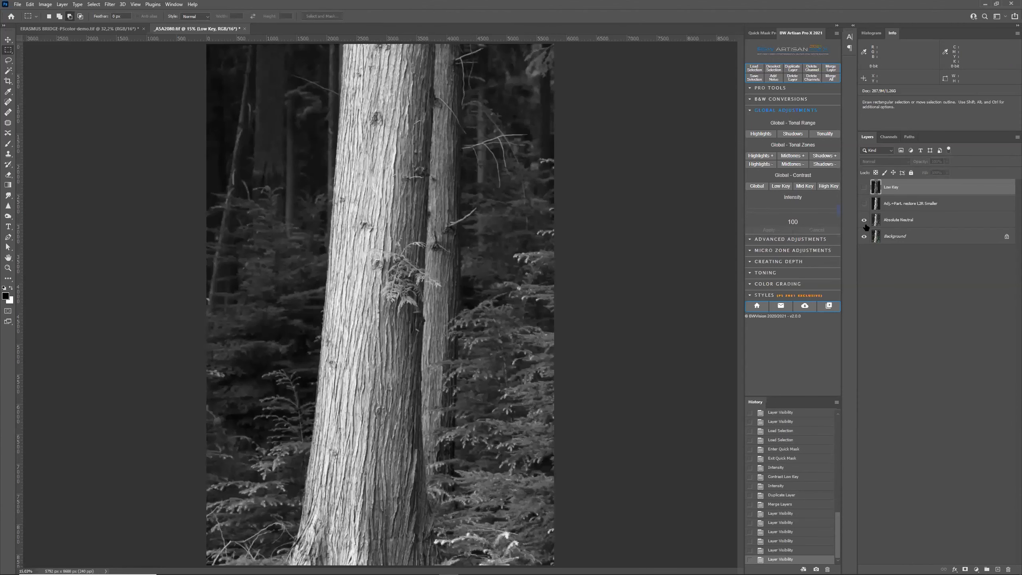
left_click(891, 225)
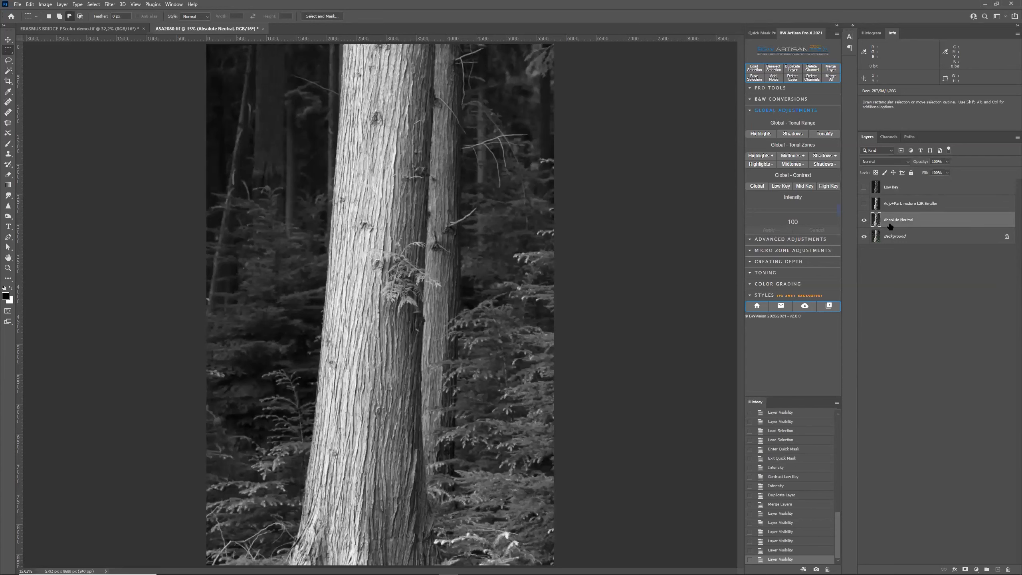
- Open the Micro Zone Adjustments and examine the bark tones of both trunks up close
left_click(795, 89)
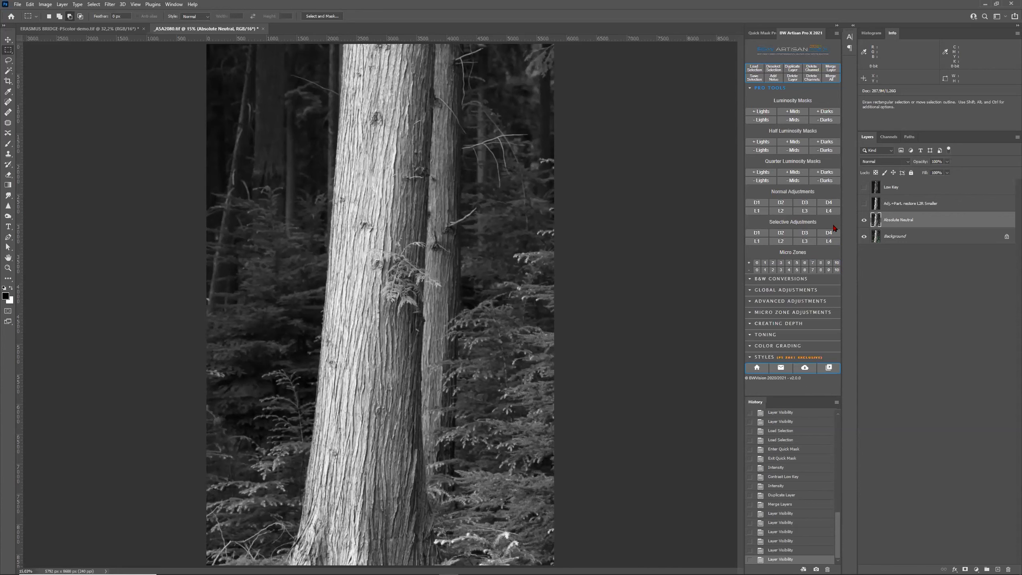
left_click(790, 314)
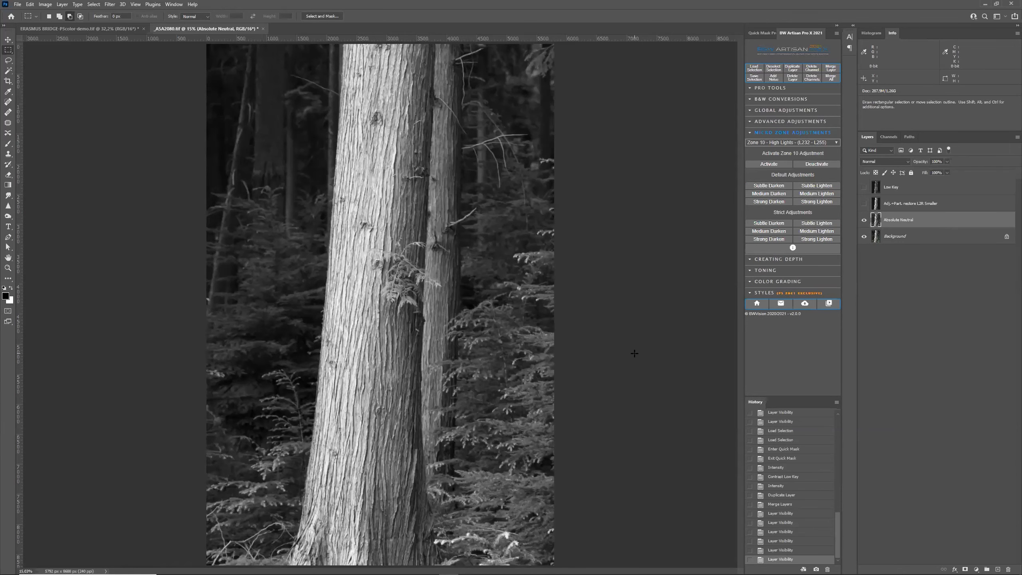
scroll(635, 354, "up", 2)
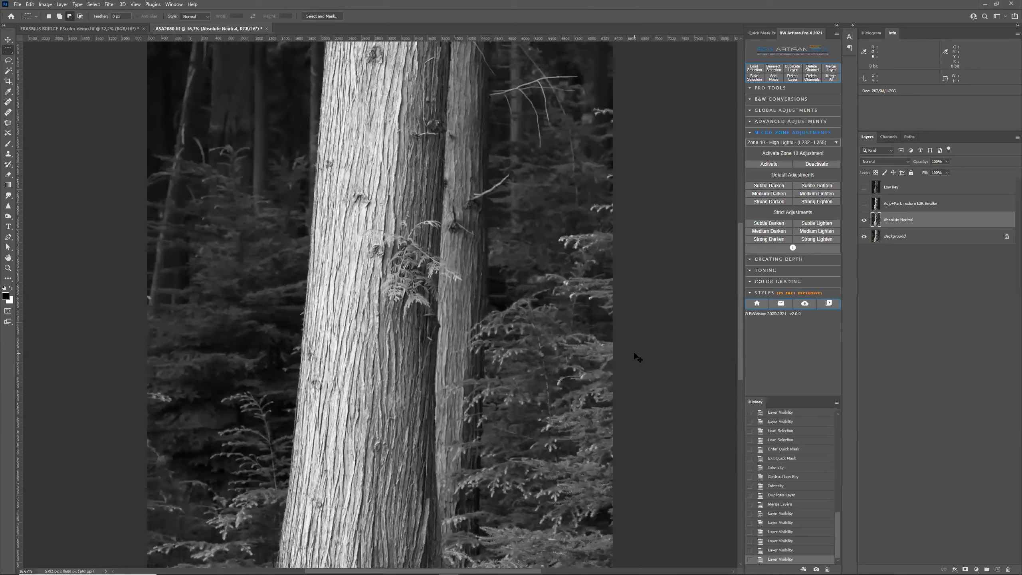
scroll(637, 357, "up", 3)
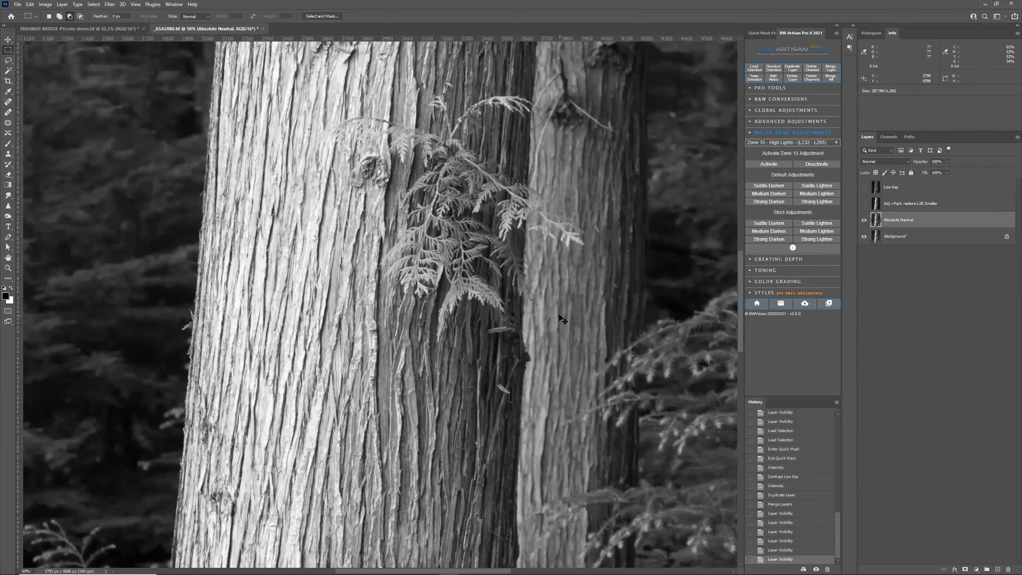
scroll(560, 315, "up", 1)
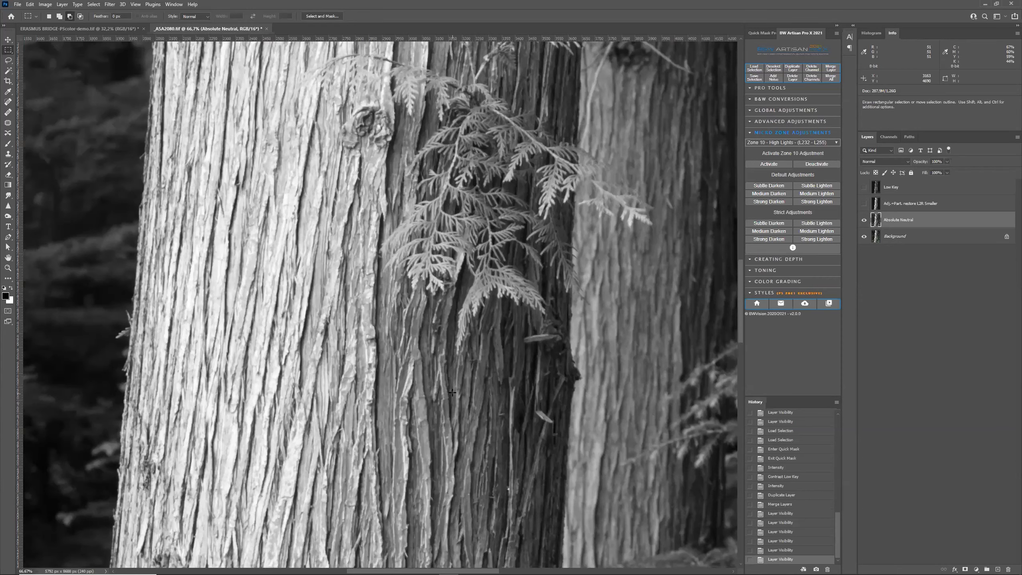
key("ctrl+0")
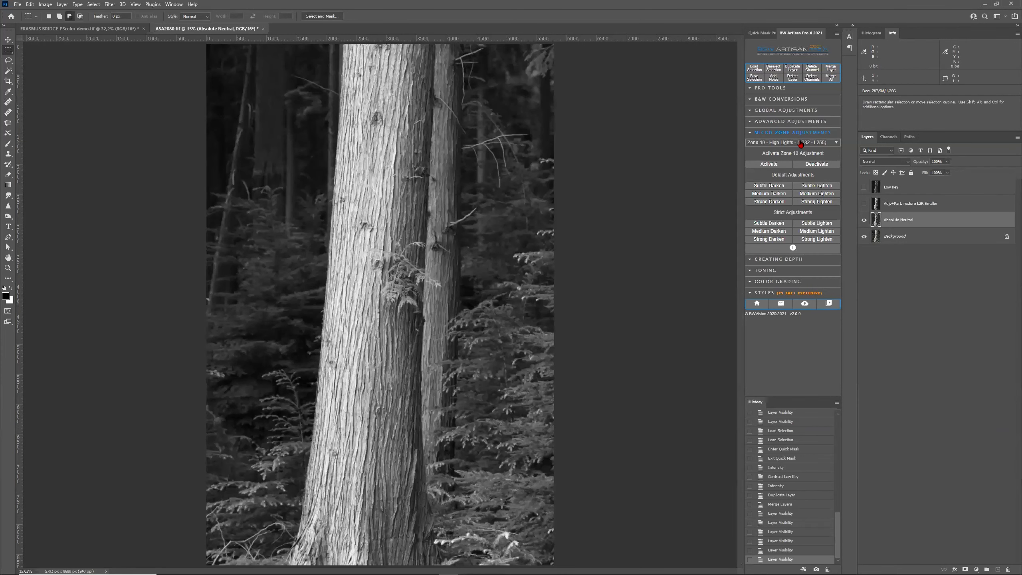
- Choose Zone 0 - Dark Shadows (L0 - L23) for the micro zone adjustment and activate it
left_click(801, 143)
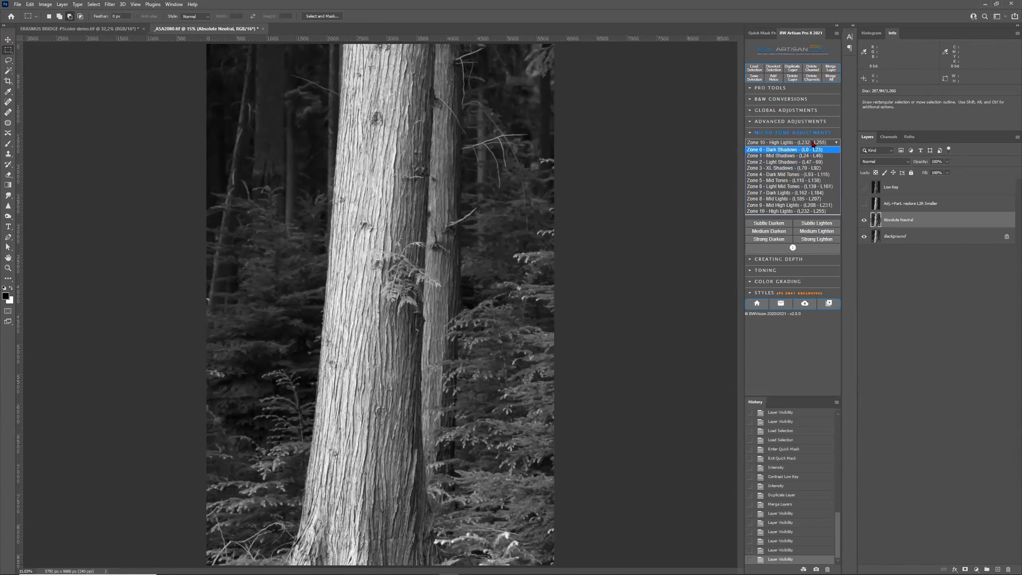
left_click(778, 151)
left_click(783, 151)
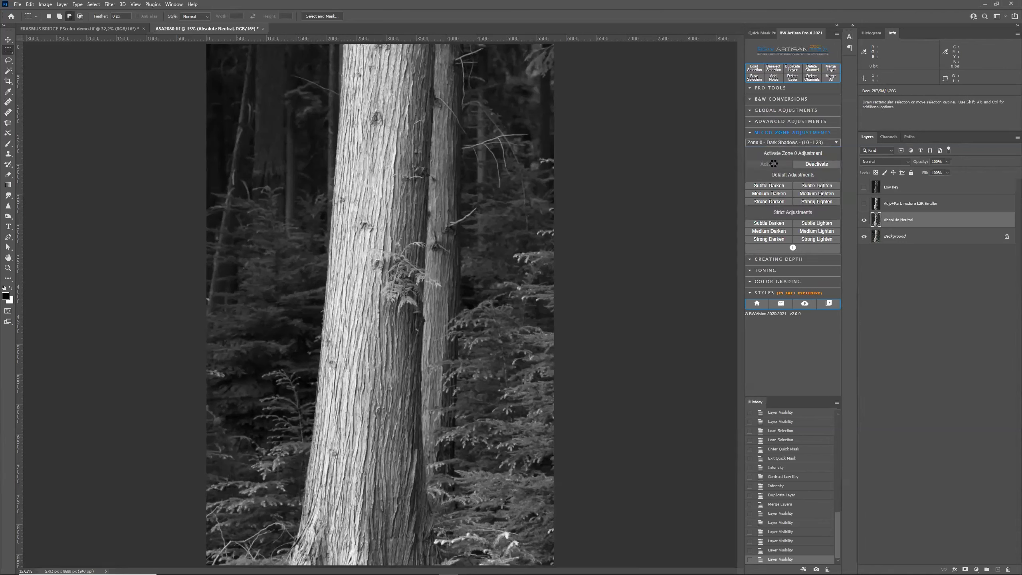
left_click(773, 163)
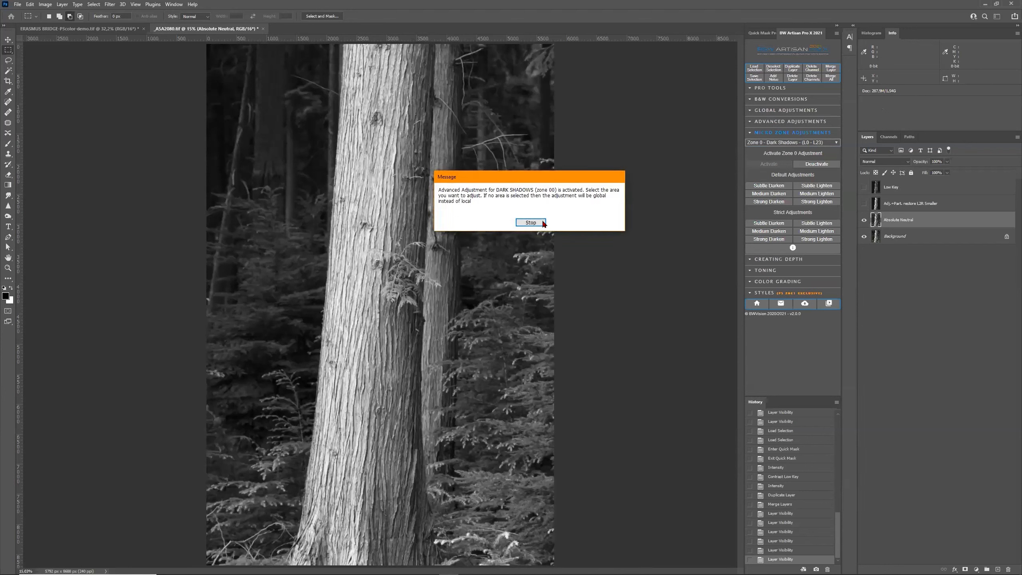
left_click(530, 222)
- Show the left-to-right restore and Low Key layers again and make Low Key the active layer
left_click(864, 203)
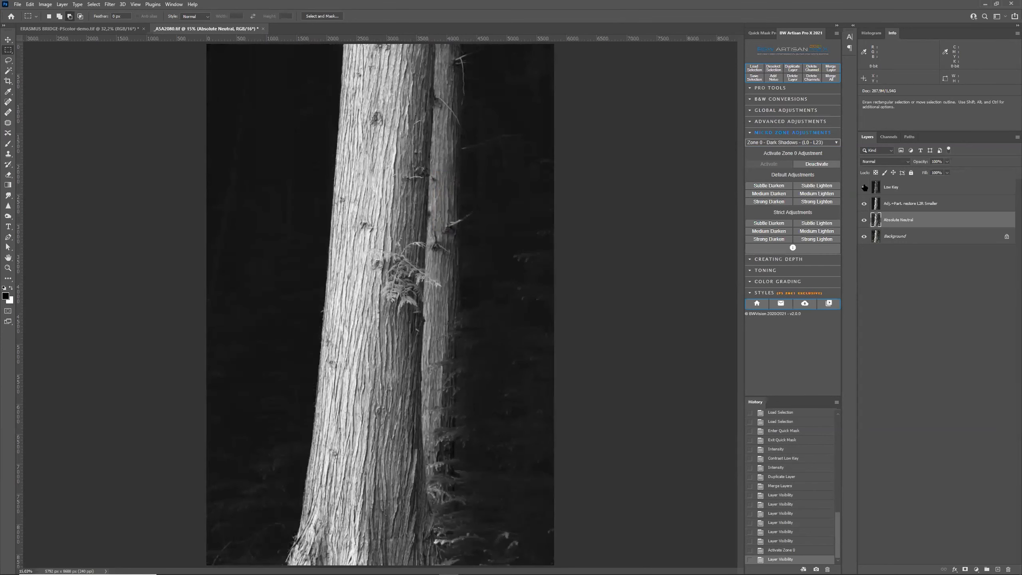
left_click(864, 188)
left_click(888, 188)
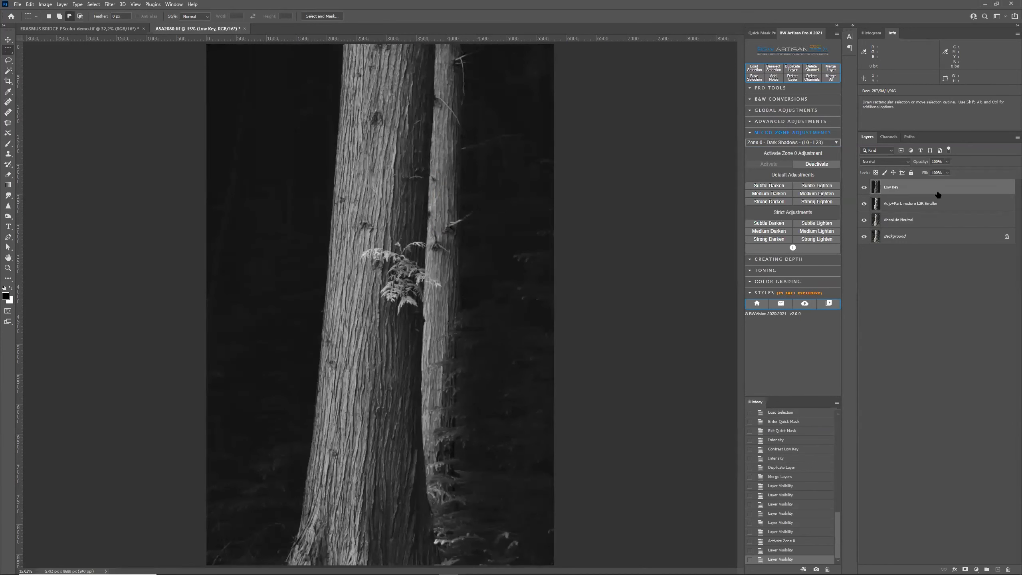
- Load channel 3 as a new selection of the wide trunk on the Low Key layer
left_click(754, 67)
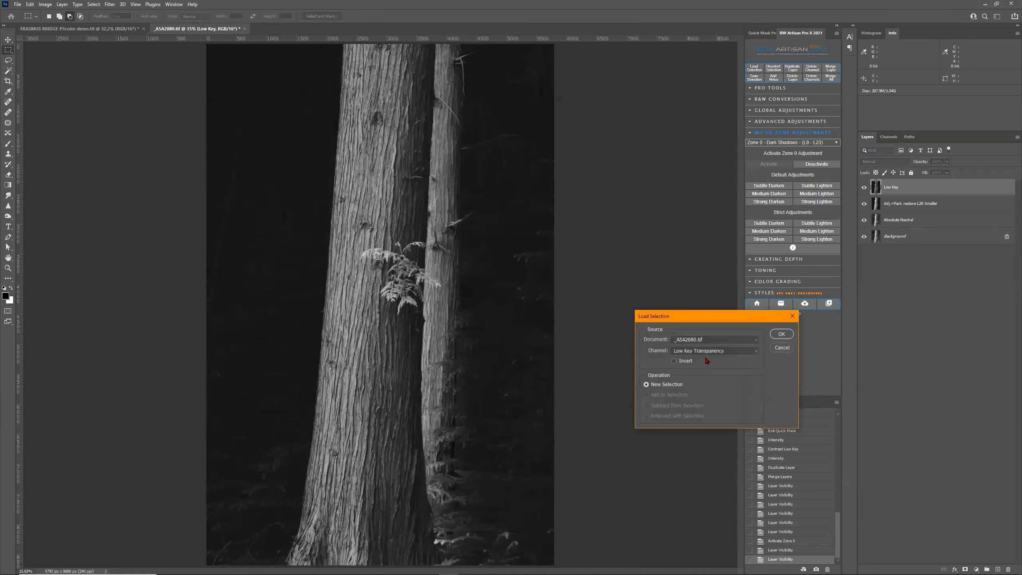
left_click(714, 353)
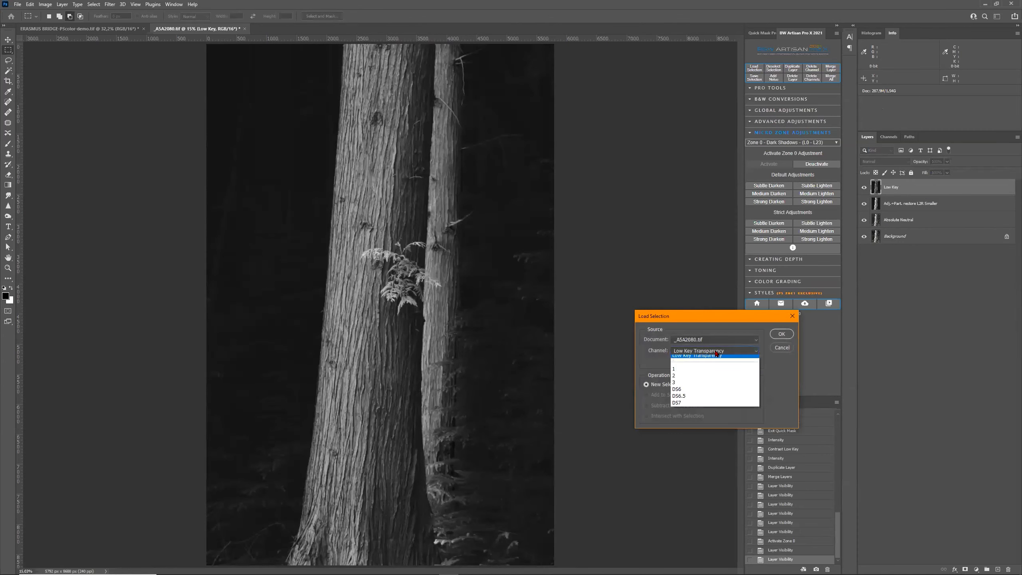
left_click(704, 386)
left_click(785, 336)
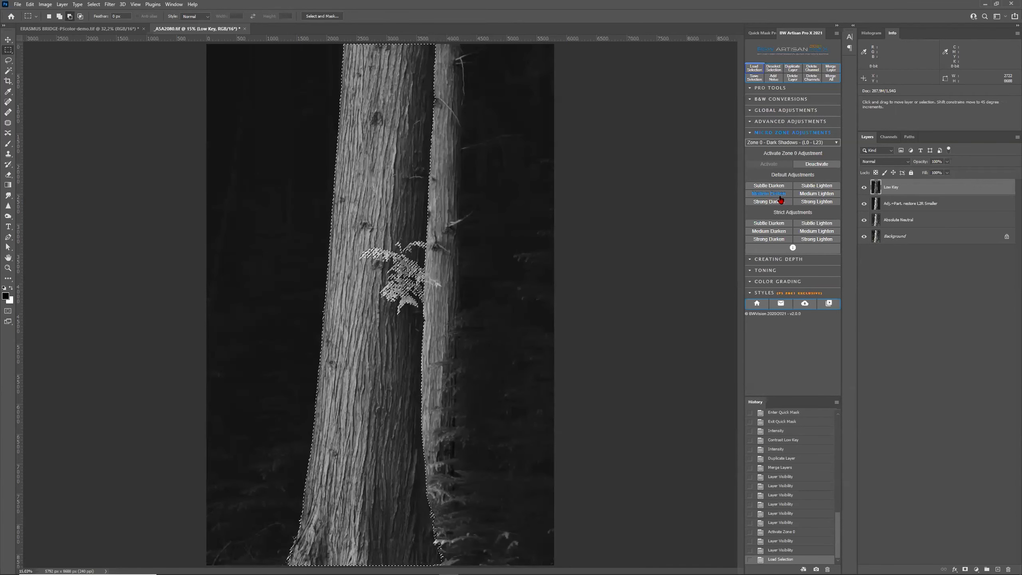
- Apply the default Medium Darken for Zone 0 to the trunk selection and compare the bark with the layer hidden and shown
key("ctrl+plus")
key("ctrl+plus")
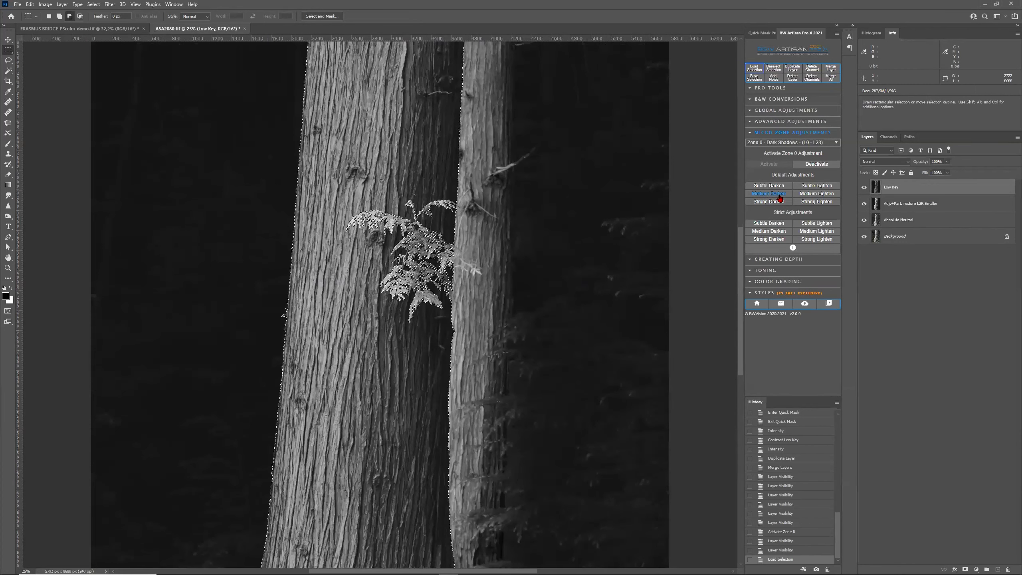
left_click(779, 195)
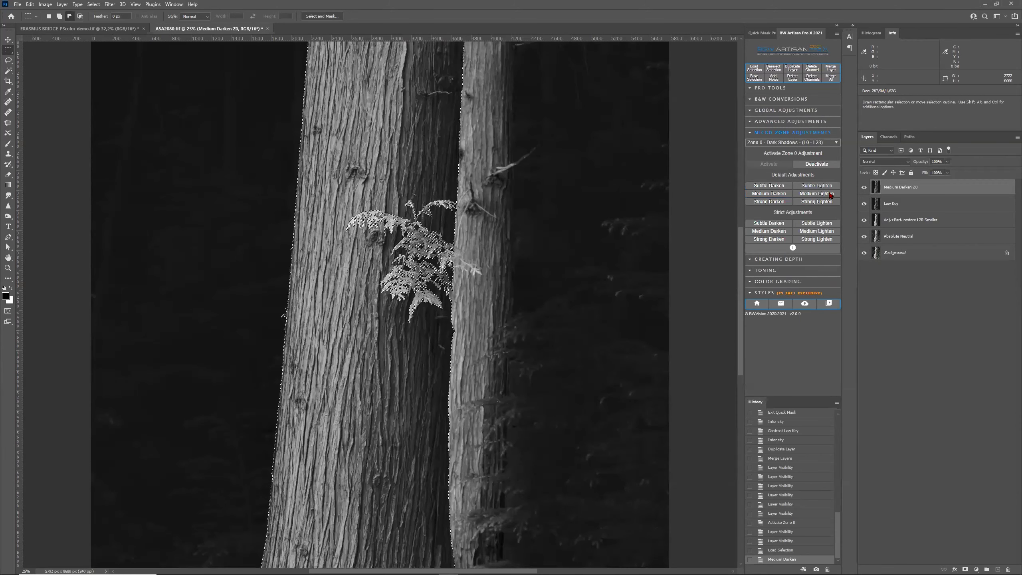
key("ctrl+plus")
key("ctrl+plus")
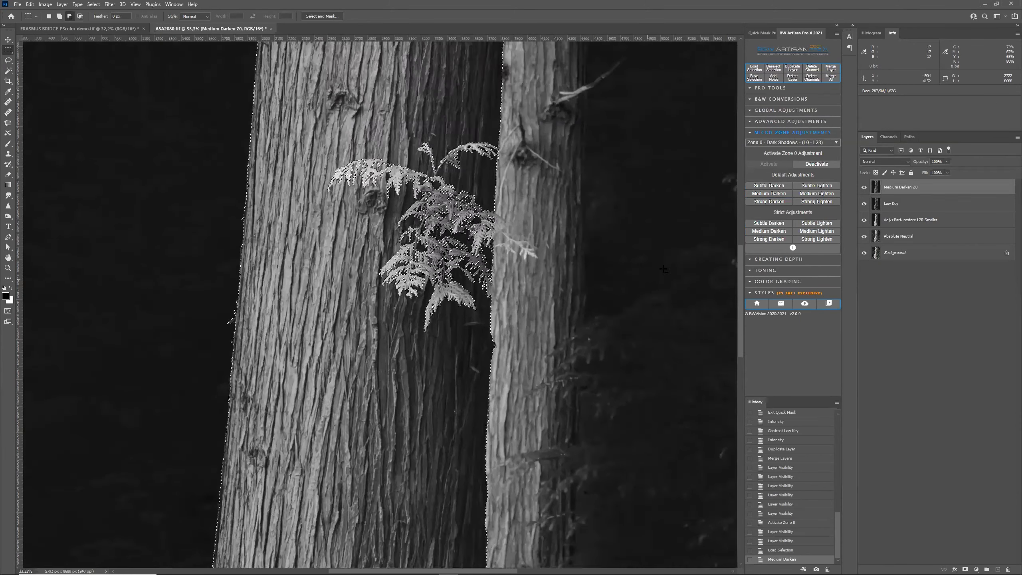
double_click(864, 187)
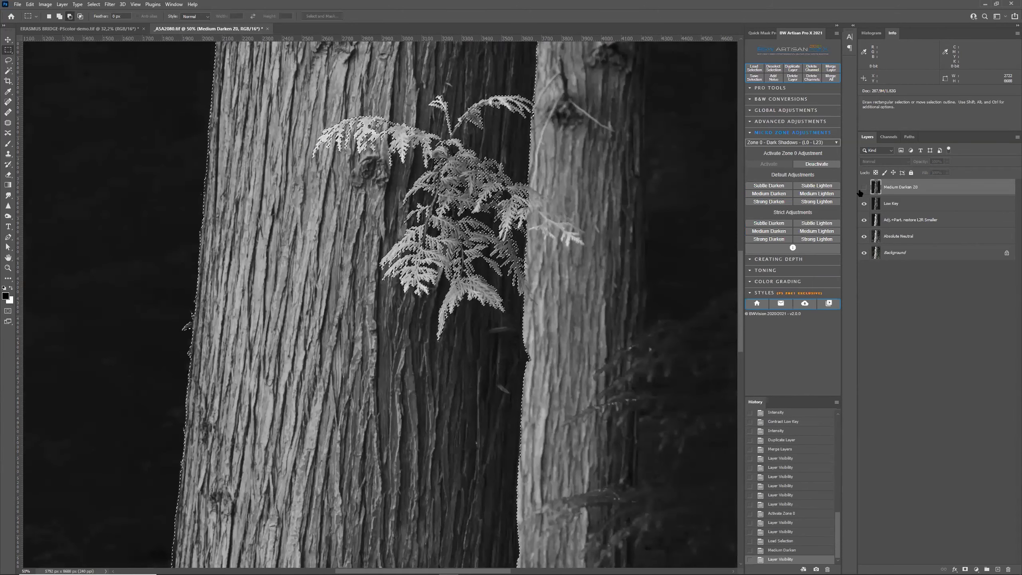
- Apply the default Strong Darken for Zone 0, hide the Medium Darken layer, and compare with the new layer hidden and shown
left_click(768, 203)
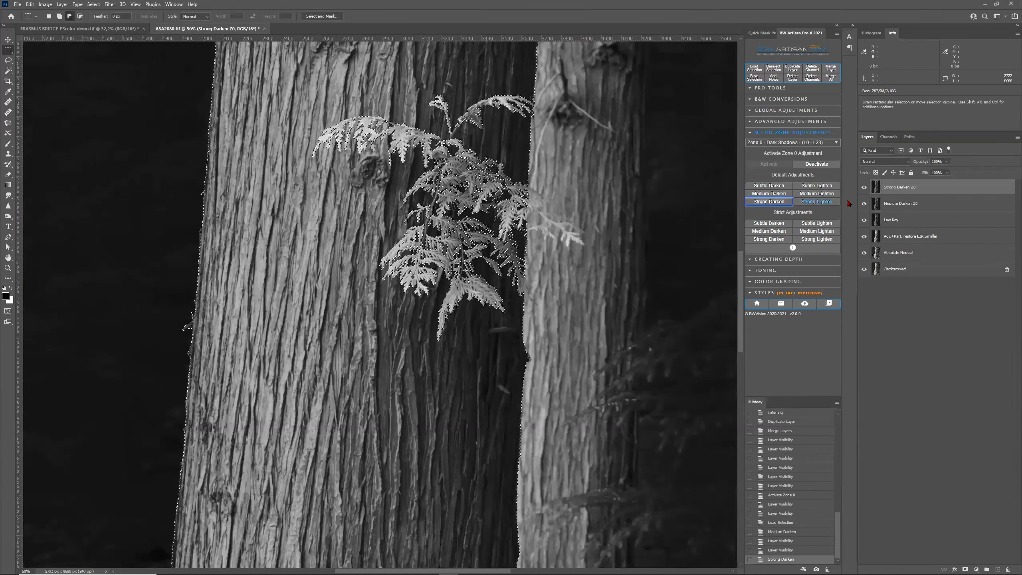
left_click(864, 204)
left_click(864, 188)
left_click(865, 188)
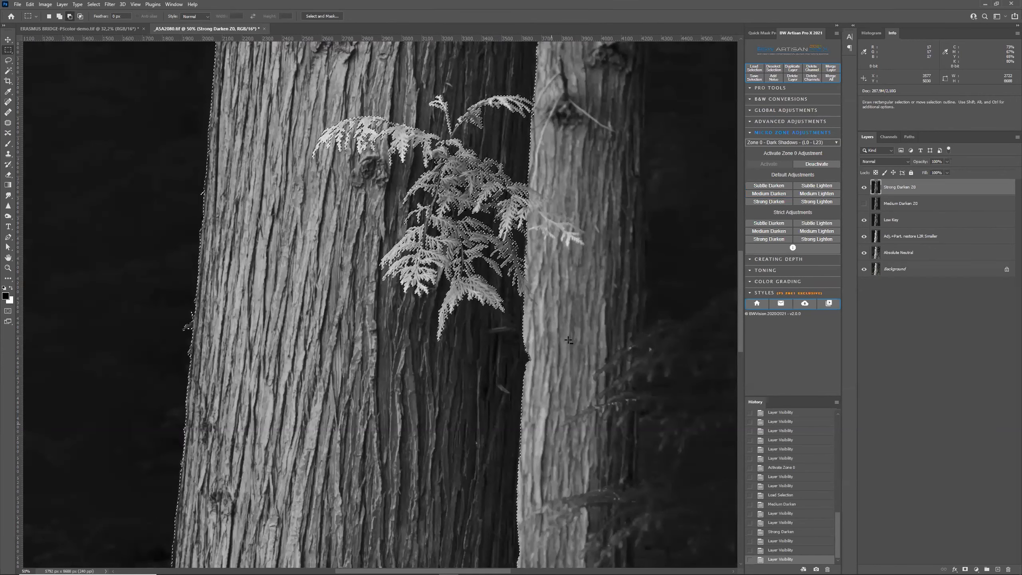
- Compare the trunk's bark with the Strong Darken Z0 layer hidden and shown
left_click(864, 188)
left_click(864, 188)
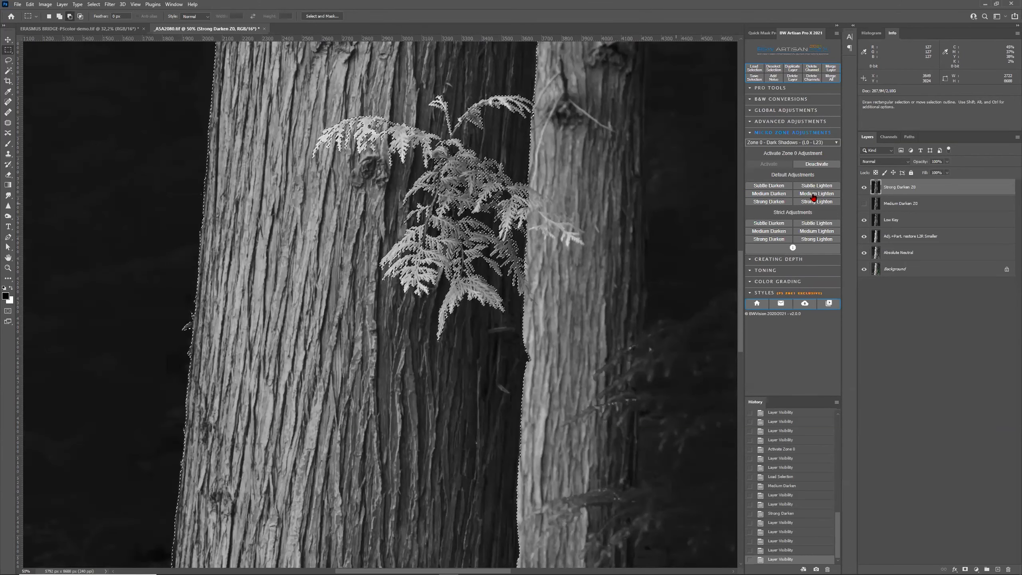
left_click(865, 189)
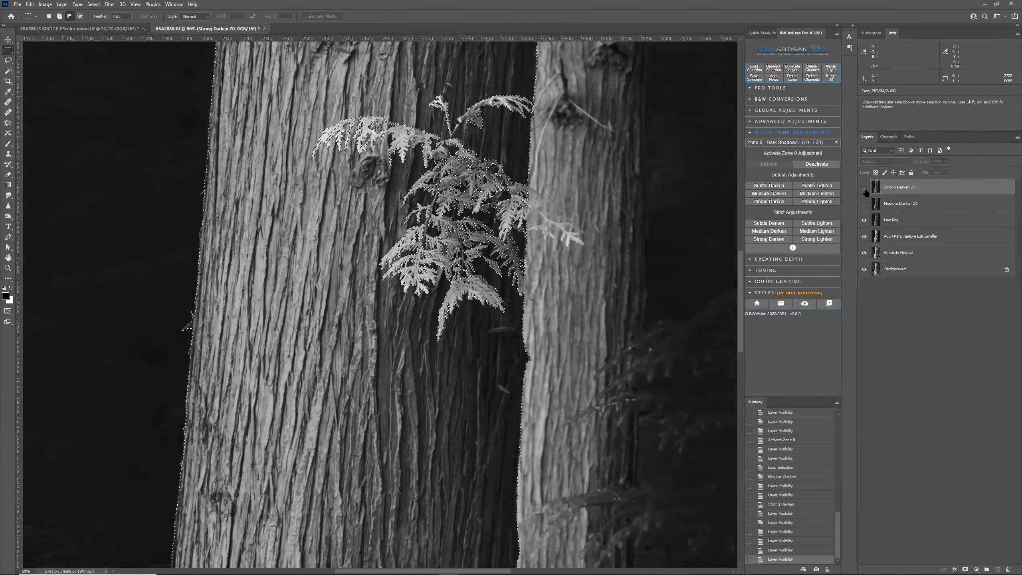
left_click(865, 189)
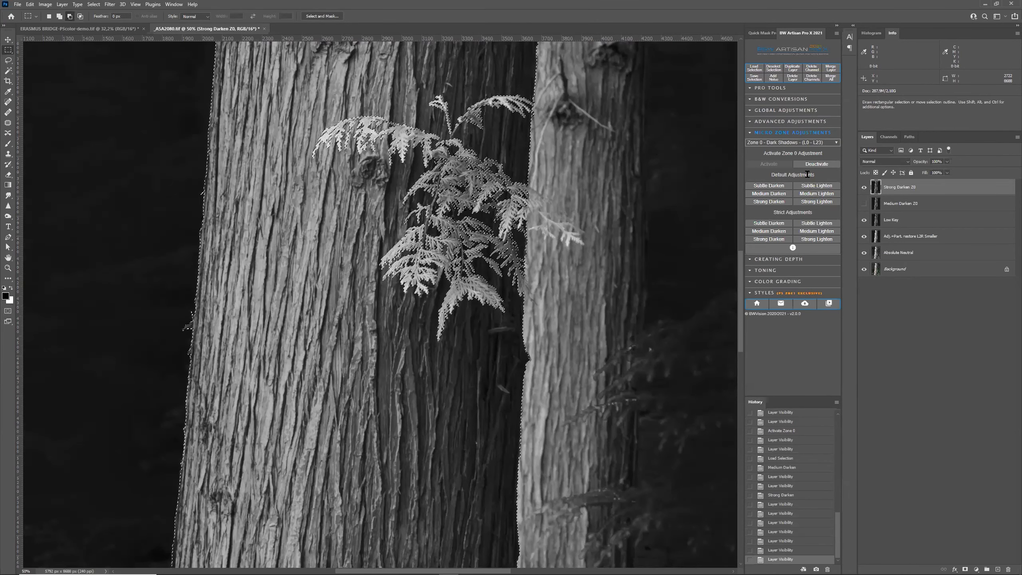
- Deactivate the Zone 0 adjustment, hide every layer above Absolute Neutral, and make Absolute Neutral the active layer
left_click(819, 164)
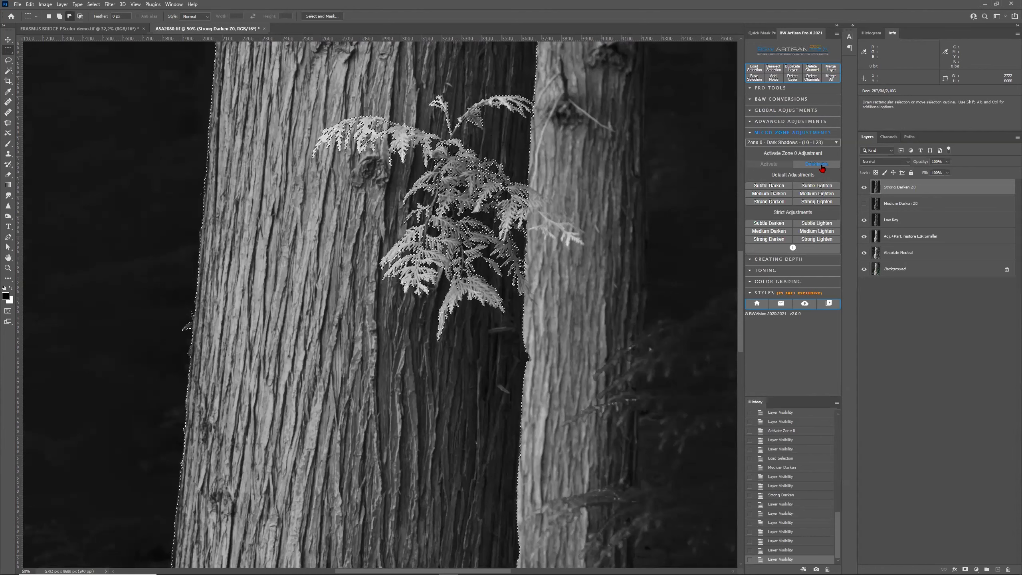
left_click(864, 187)
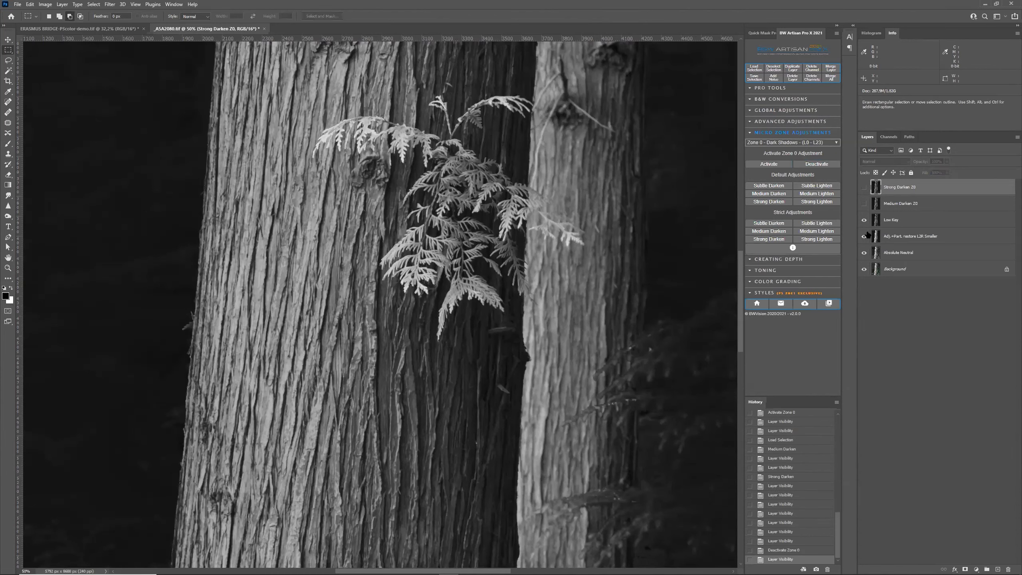
left_click(864, 236)
left_click(903, 253)
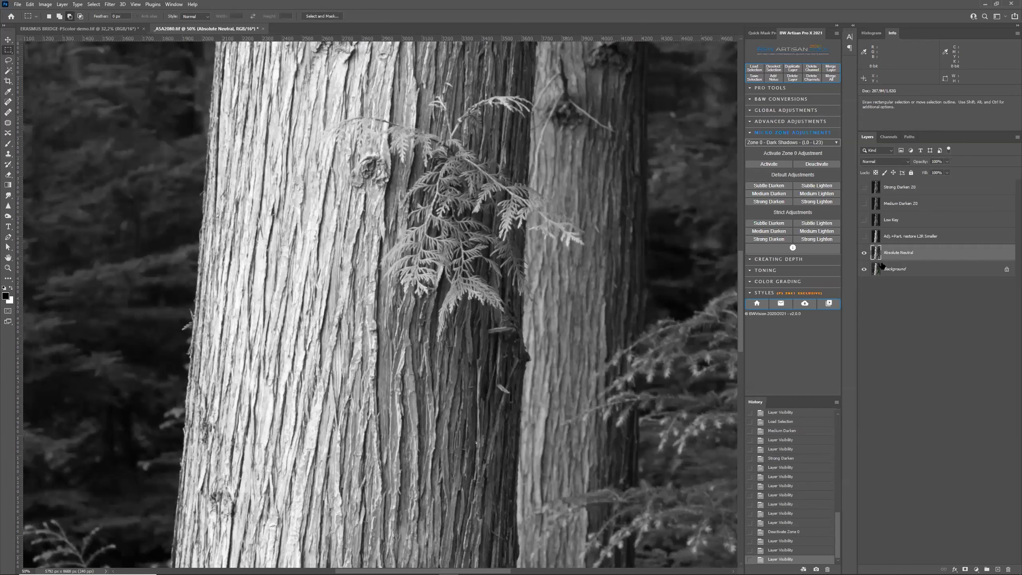
- Activate the Zone 1 - Mid Shadows (L24 - L46) adjustment on the Absolute Neutral layer
left_click(788, 145)
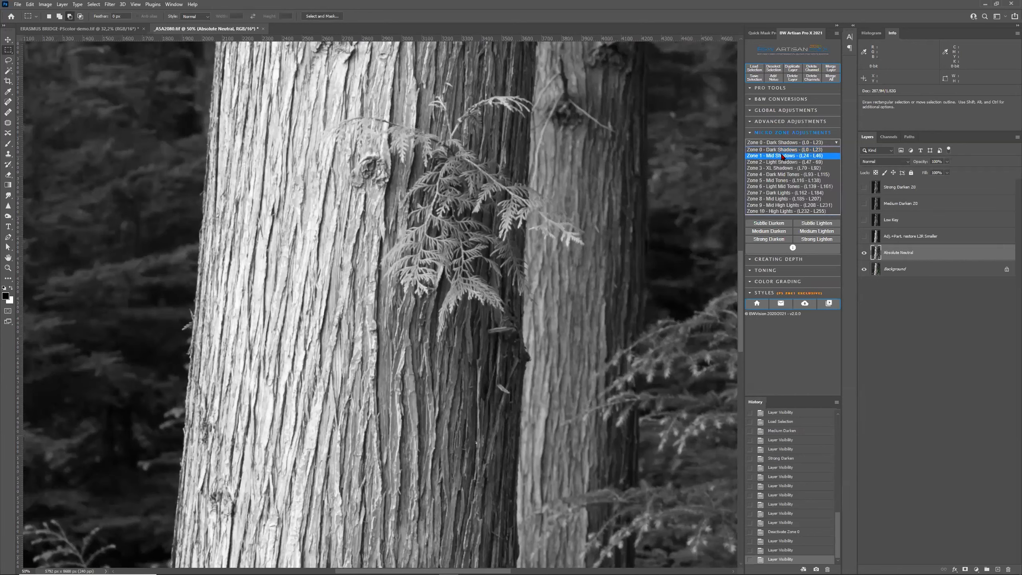
left_click(785, 154)
left_click(772, 166)
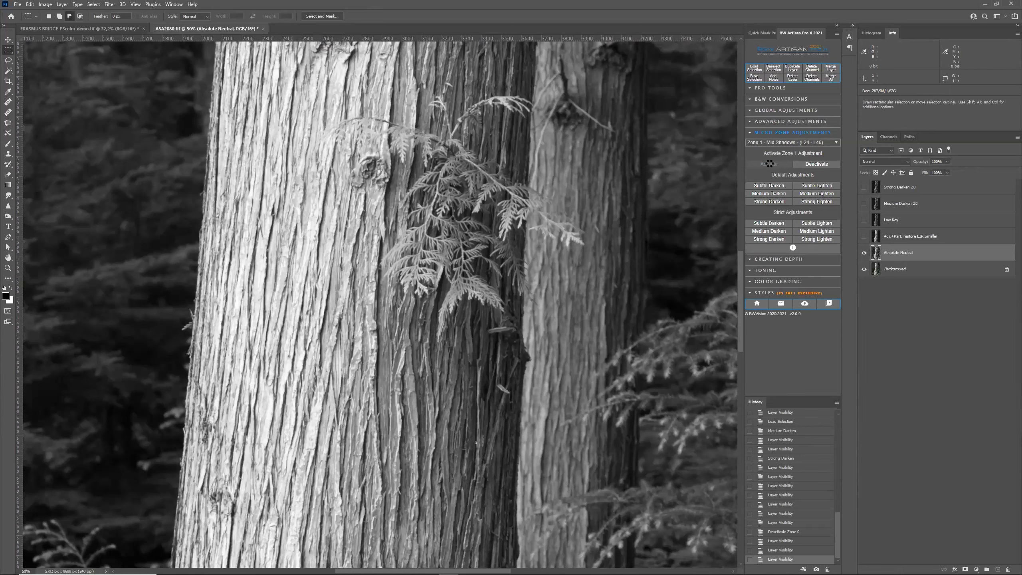
left_click(531, 222)
- Show both Zone 0 darken layers, make Strong Darken Z0 active, and load channel 3 as a new selection of the trunk
left_click(864, 188)
left_click(880, 189)
left_click(864, 208)
left_click(754, 68)
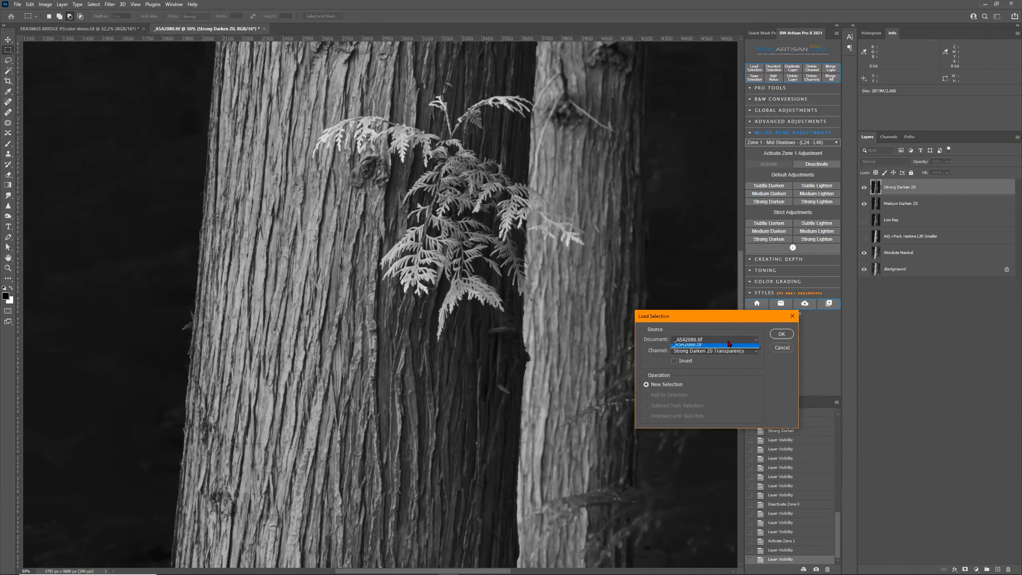
left_click(727, 353)
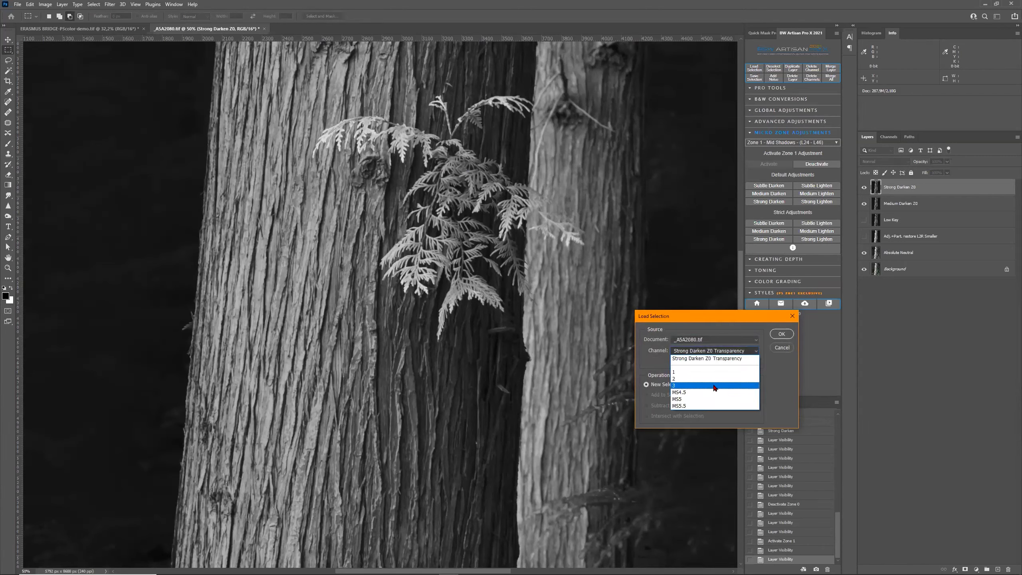
left_click(716, 385)
left_click(781, 333)
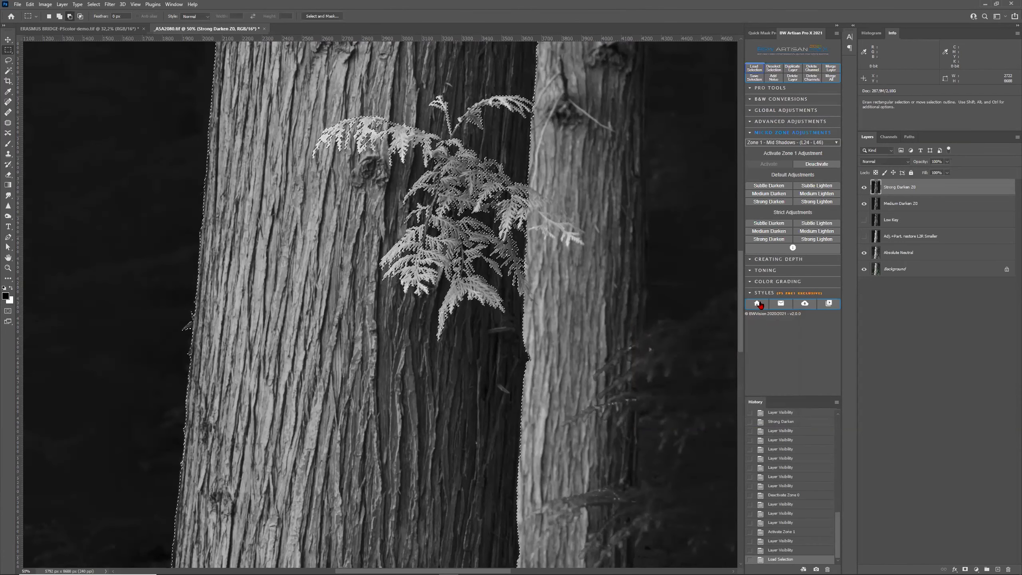
- Apply the default Strong Darken for Zone 1 to the trunk selection and compare the image with the new layer hidden and shown
left_click(768, 205)
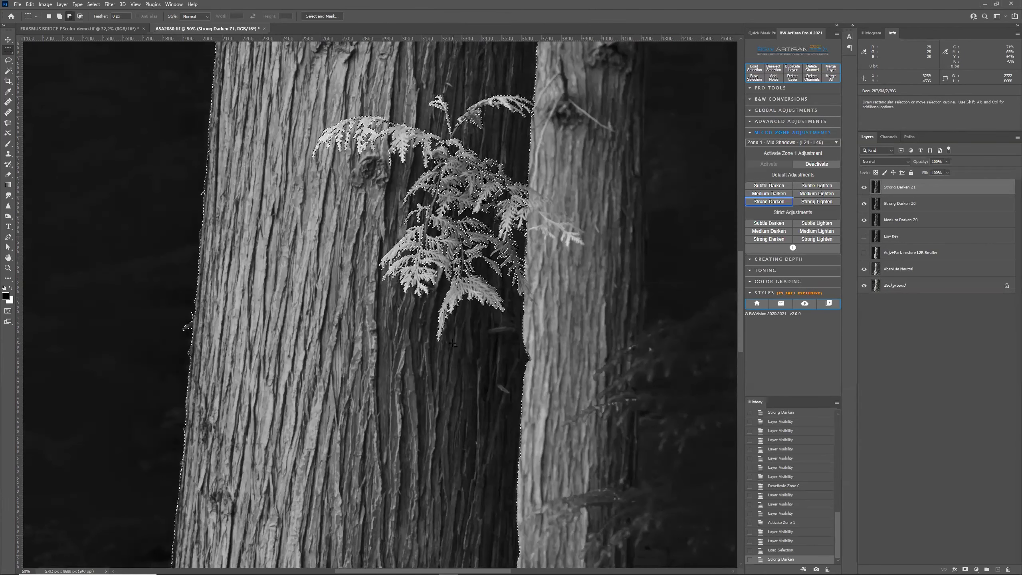
left_click(864, 189)
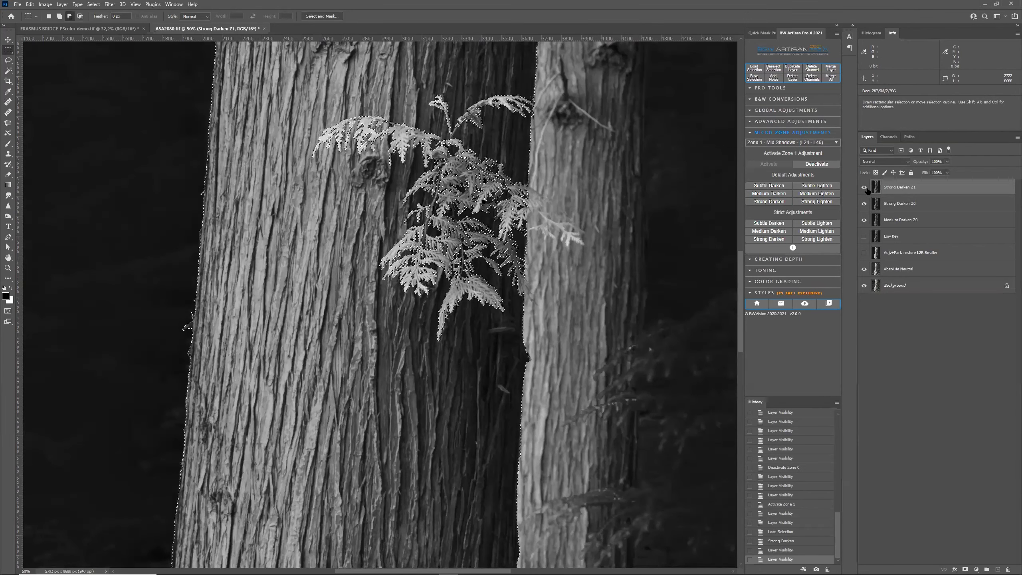
left_click(865, 188)
key("ctrl+minus")
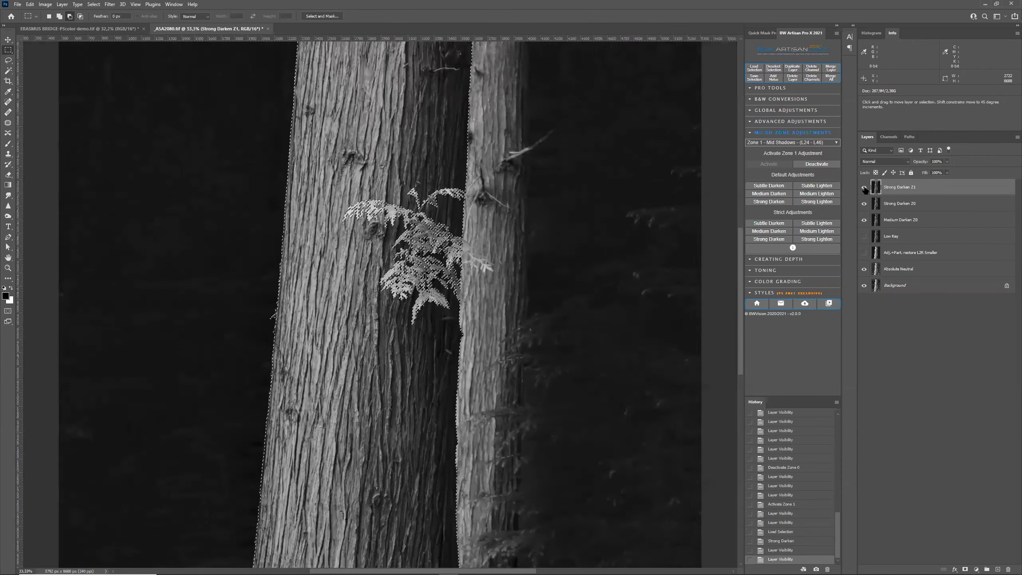
left_click(865, 188)
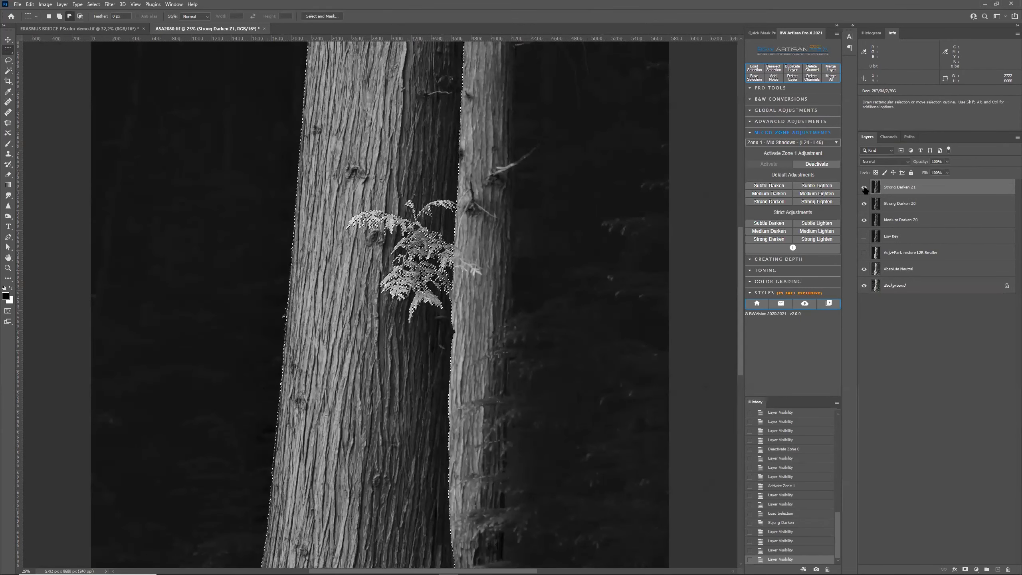
left_click(864, 188)
key("ctrl+0")
left_click(865, 189)
left_click(865, 188)
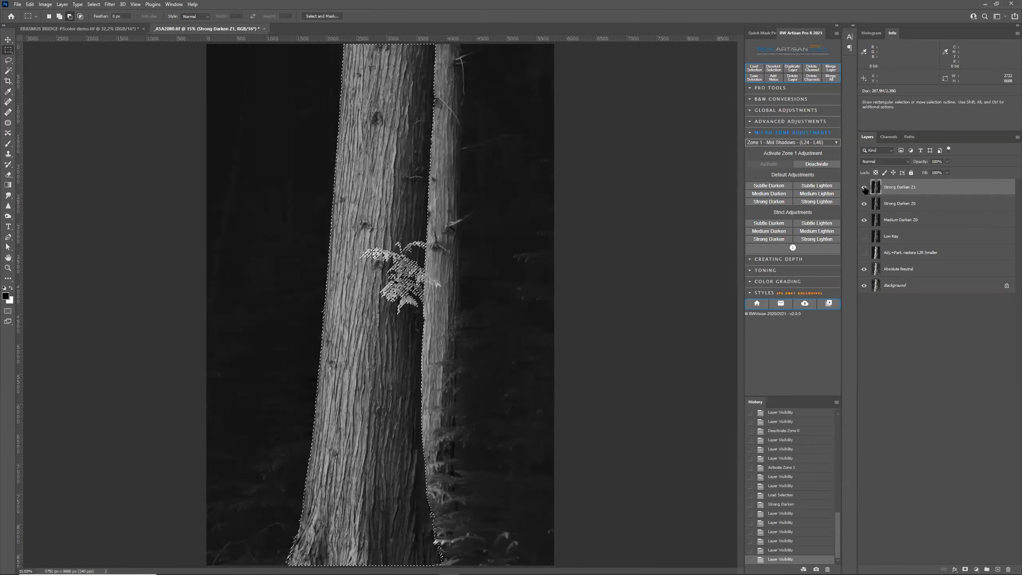
- Show Low Key, hide both Zone 0 darken layers, and compare the whole image with Strong Darken Z1 hidden and shown
left_click(865, 236)
left_click(865, 220)
left_click(864, 204)
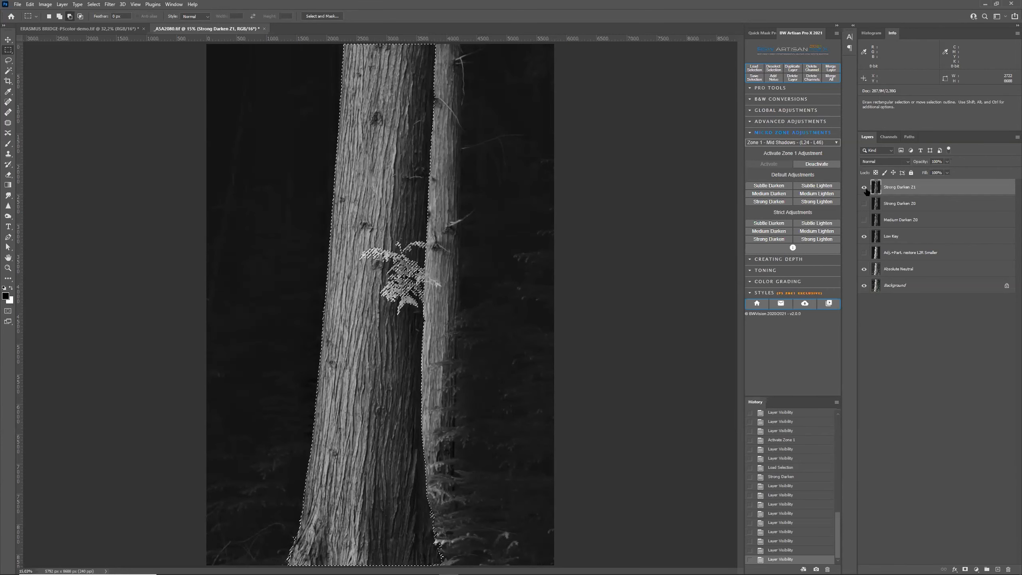
left_click(865, 188)
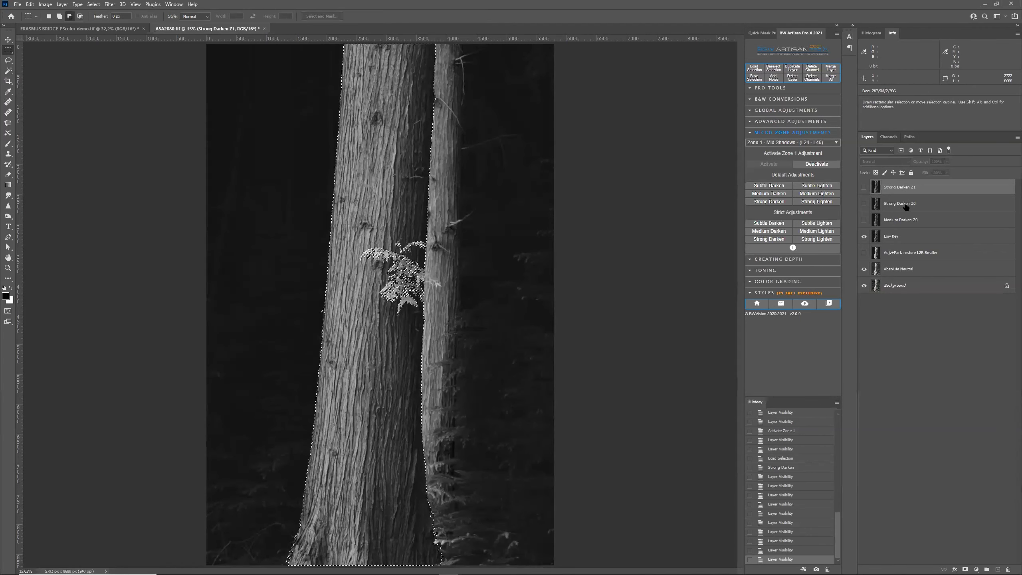
left_click(863, 189)
left_click(863, 188)
left_click(863, 189)
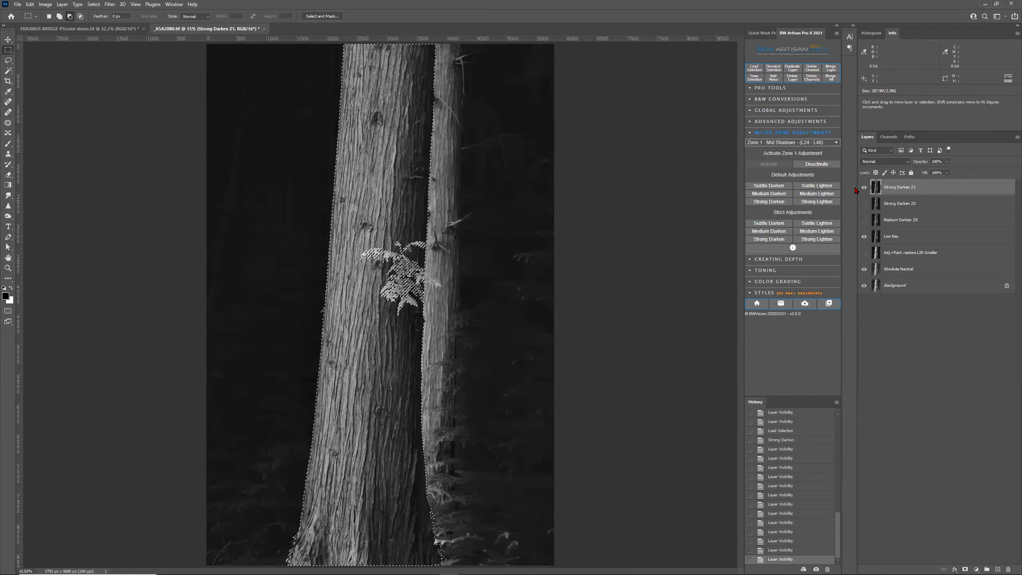
- Examine the bark around the leafy branch up close with the Strong Darken Z1 layer hidden and shown
key("ctrl+plus")
key("ctrl+plus")
key("ctrl+plus")
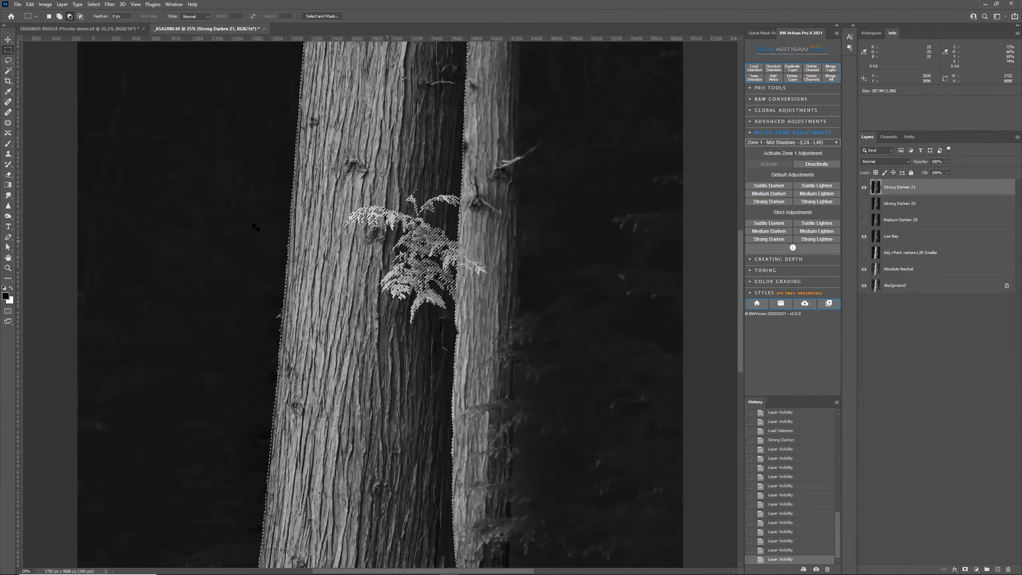
key("ctrl+plus")
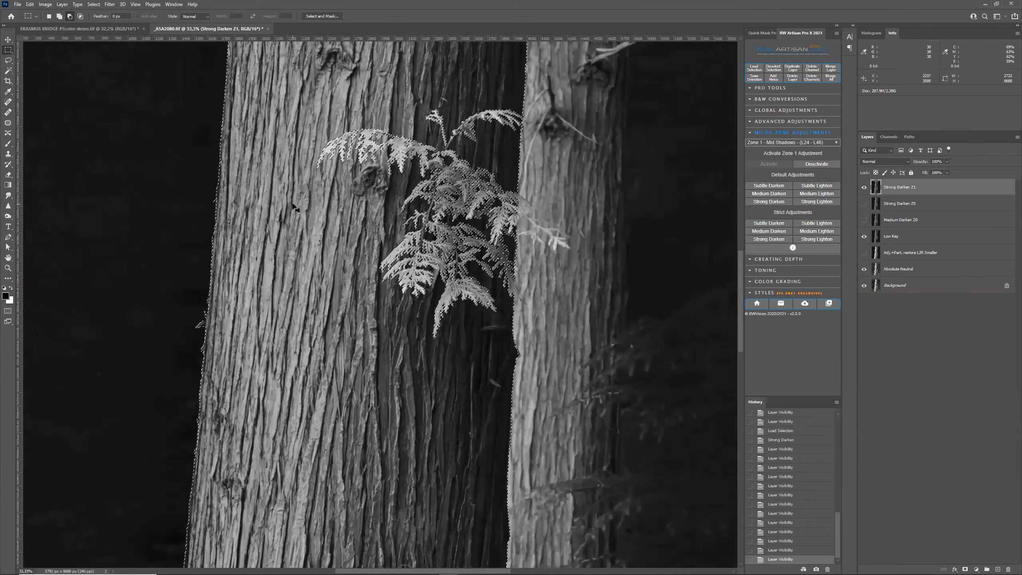
scroll(299, 203, "up", 5)
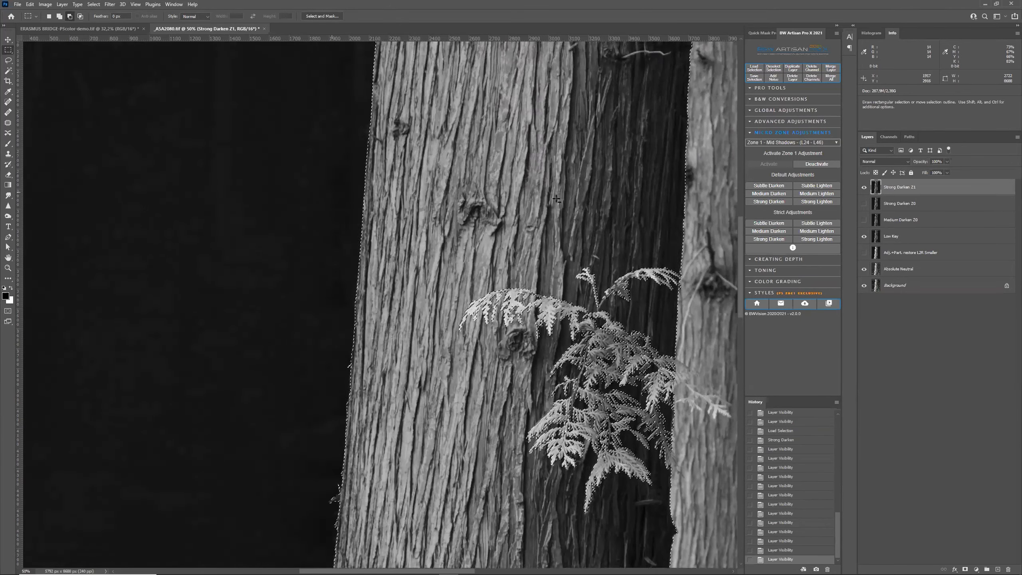
left_click(865, 186)
left_click(864, 188)
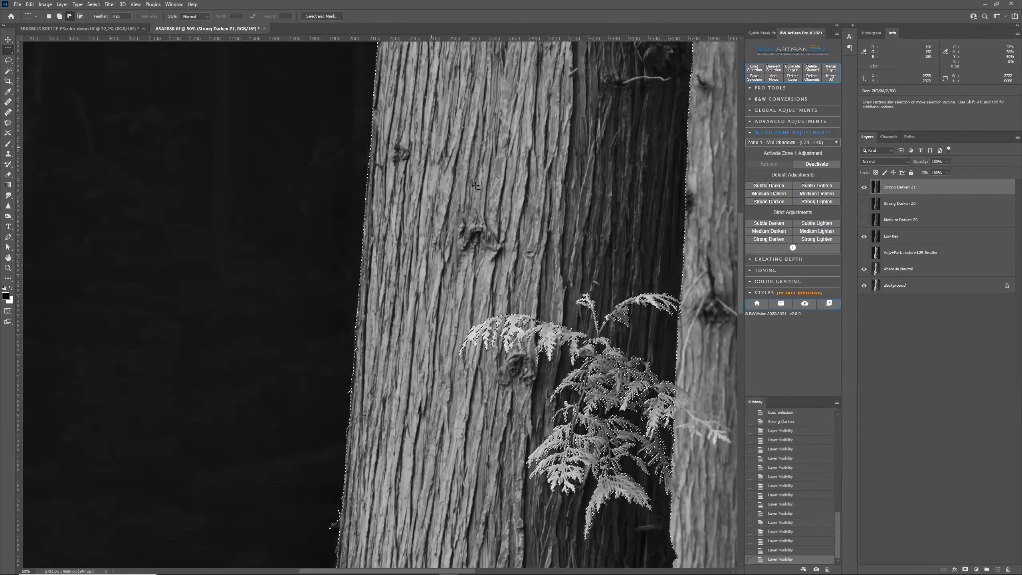
- Deactivate the Zone 1 adjustment, hide Strong Darken Z1 and Low Key, and make Absolute Neutral the active layer
left_click(864, 187)
left_click(902, 236)
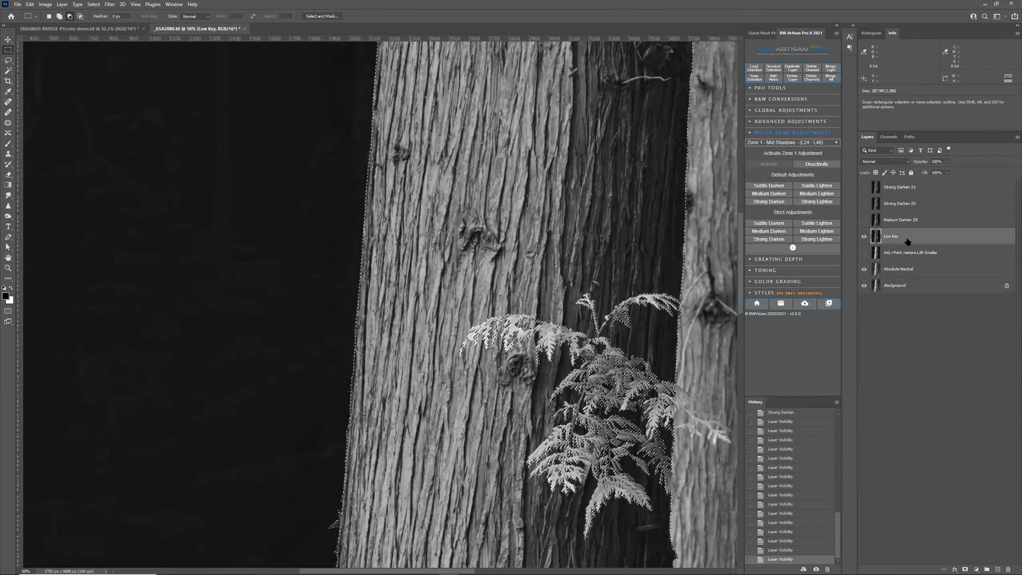
left_click(817, 164)
left_click(864, 237)
left_click(884, 275)
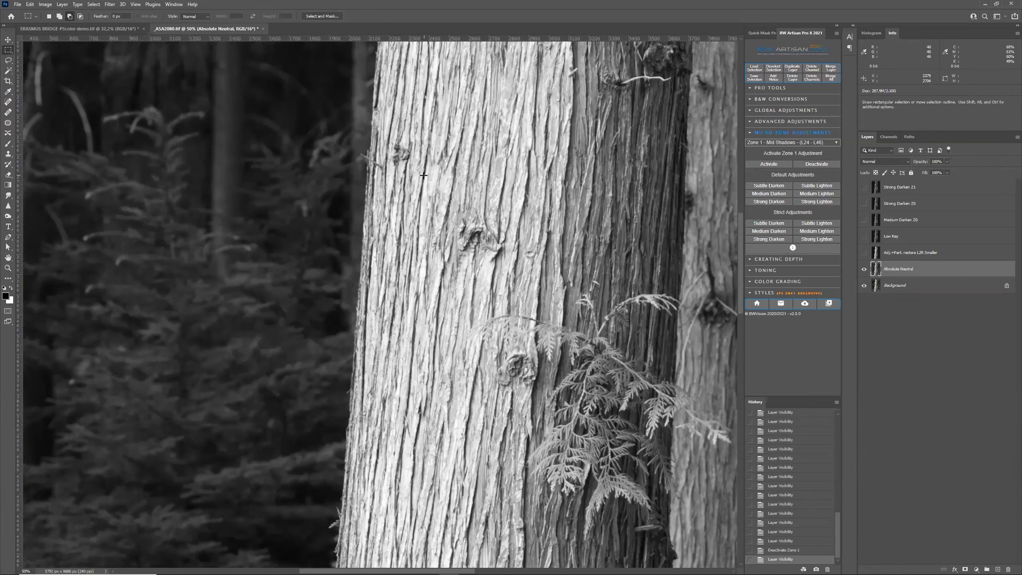
- Activate the Zone 2 - Light Shadows (L47 - L69) adjustment on the Absolute Neutral layer
left_click(815, 143)
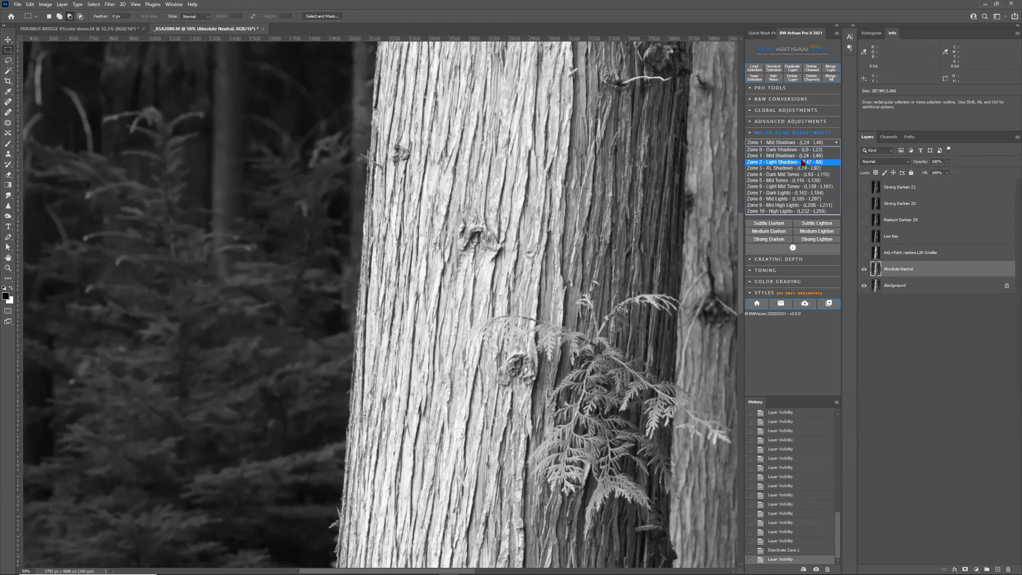
left_click(802, 163)
left_click(773, 165)
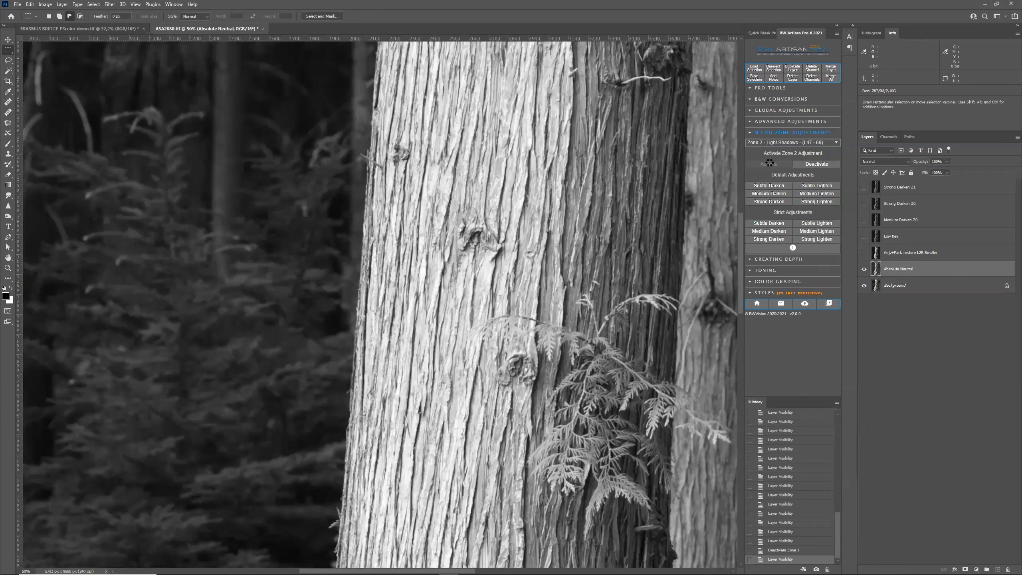
left_click(533, 225)
- Show the Strong Darken Z1 layer, make it active, and load channel 3 as a new selection of the trunk
left_click(864, 187)
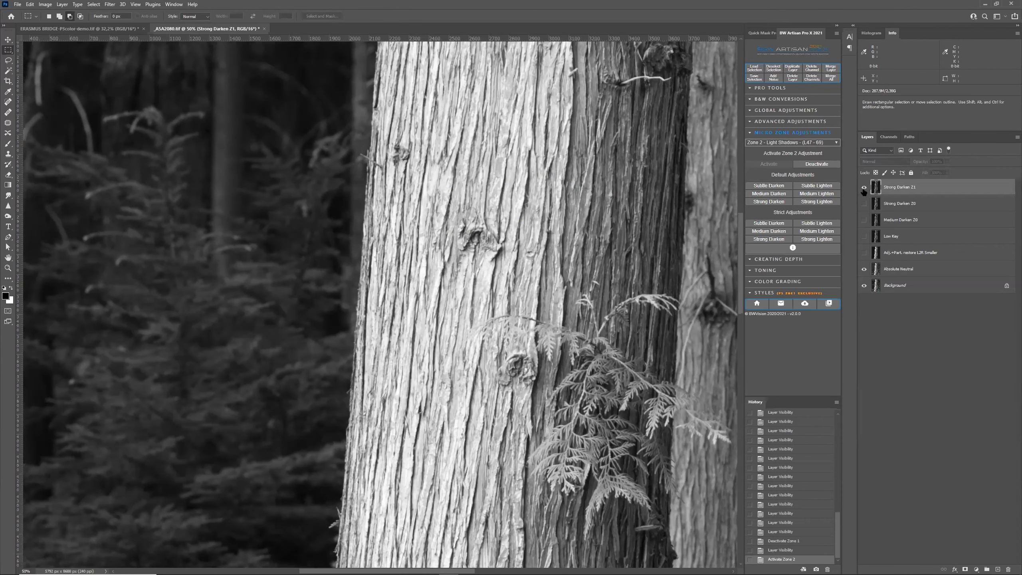
left_click(756, 68)
left_click(703, 353)
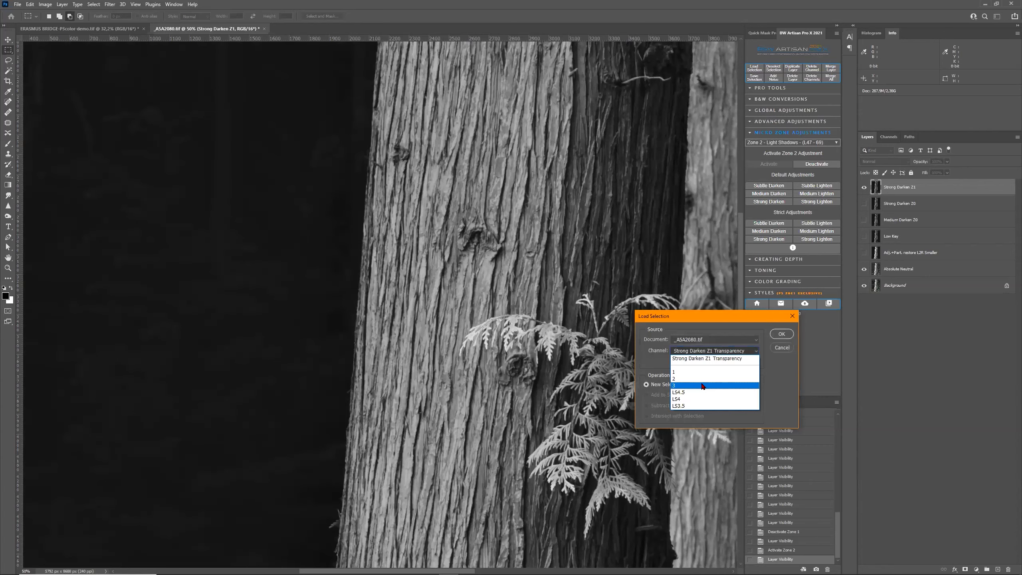
left_click(703, 385)
left_click(778, 334)
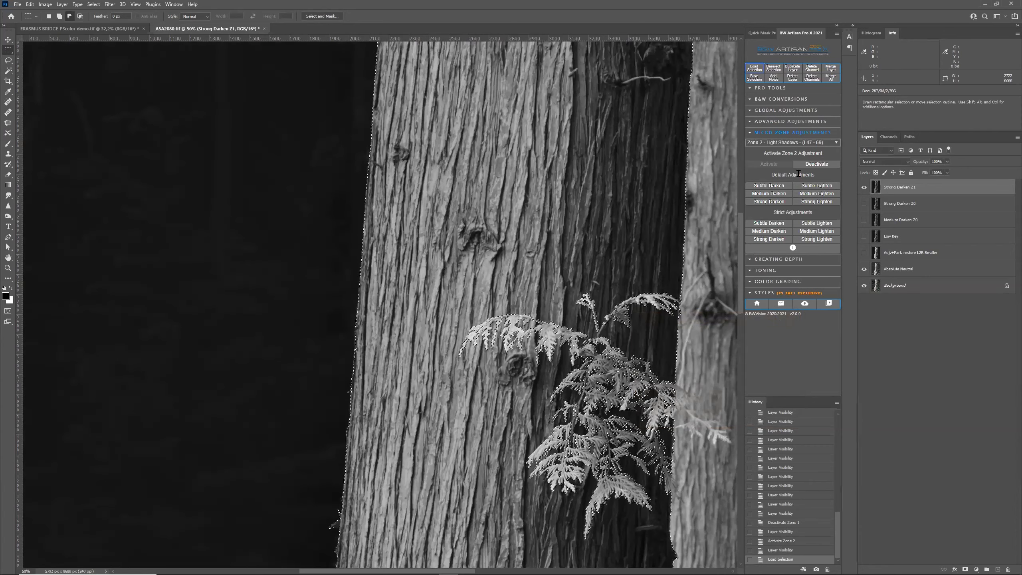
- Apply the default Strong Darken for Zone 2 to the trunk selection and compare with the new layer hidden and shown
left_click(779, 202)
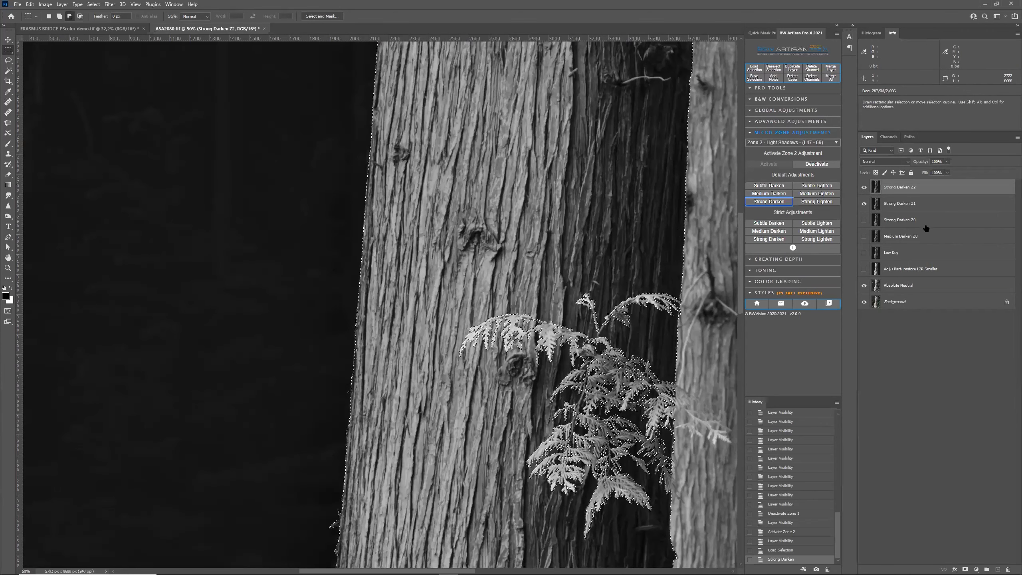
left_click(865, 187)
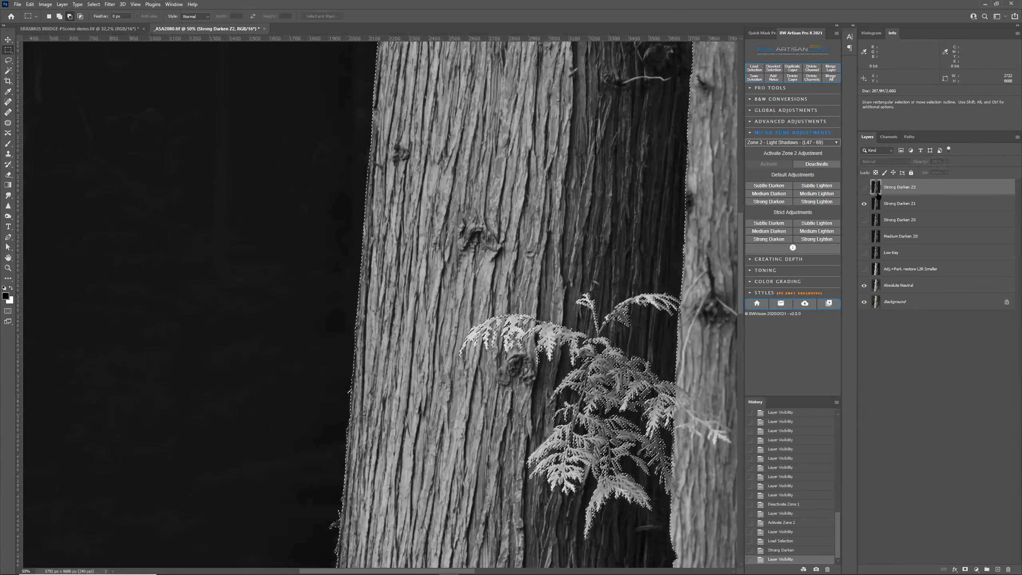
left_click(864, 188)
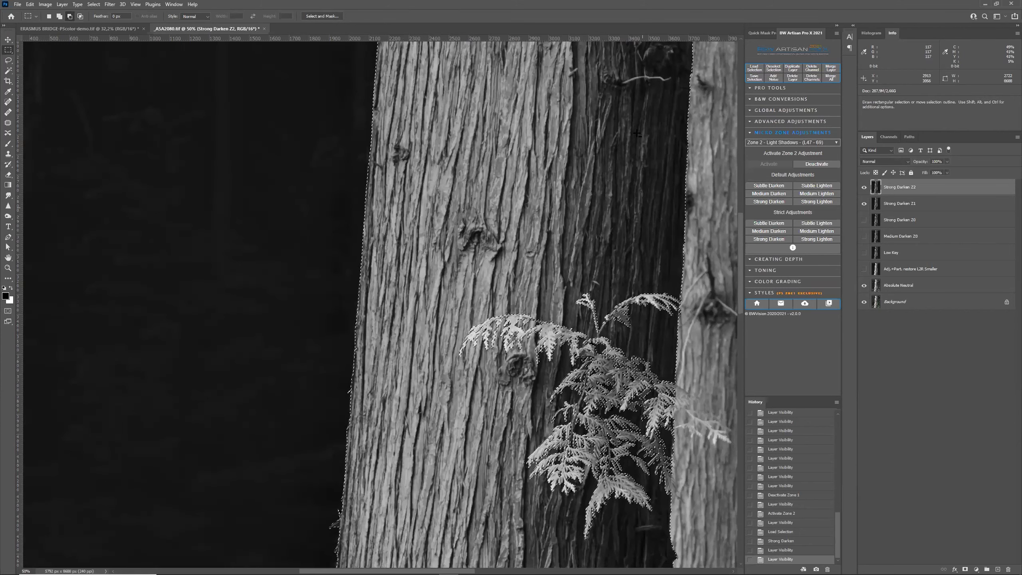
key("ctrl+0")
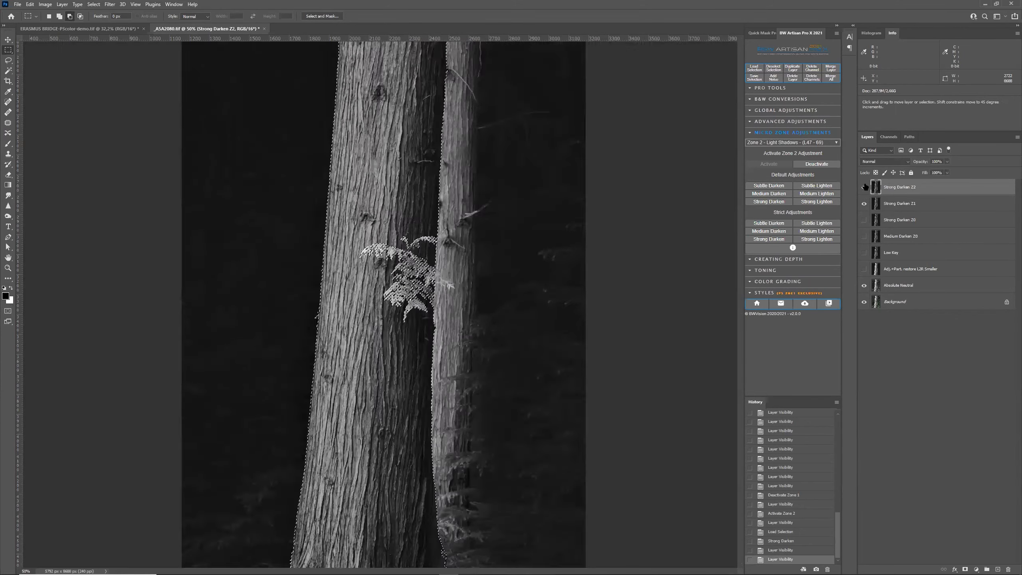
left_click(864, 187)
left_click(864, 187)
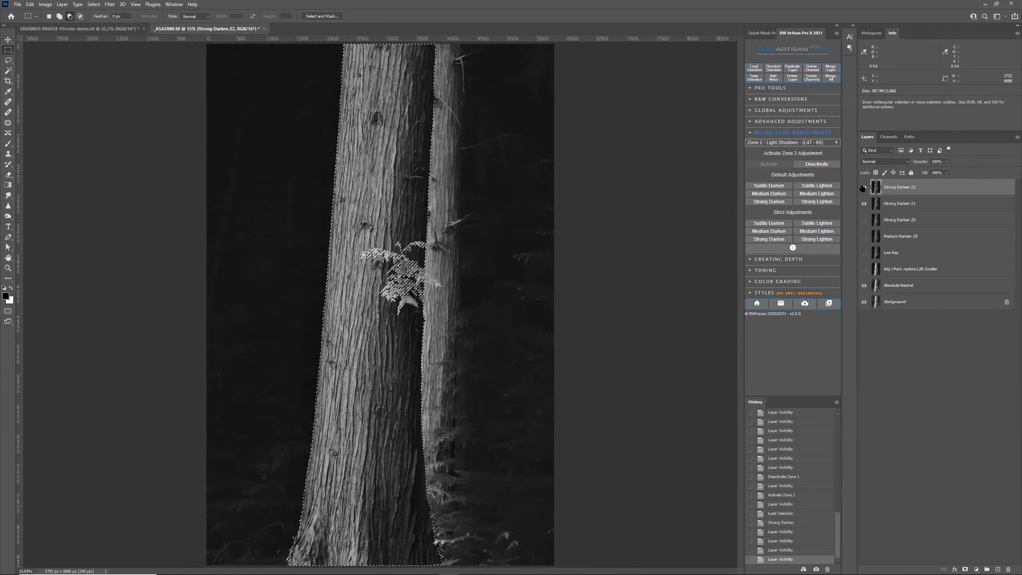
- Deactivate the Zone 2 adjustment and show the Strong Darken Z2, Z1 and Z0 layers and the Medium Darken Z0 layer
left_click(864, 220)
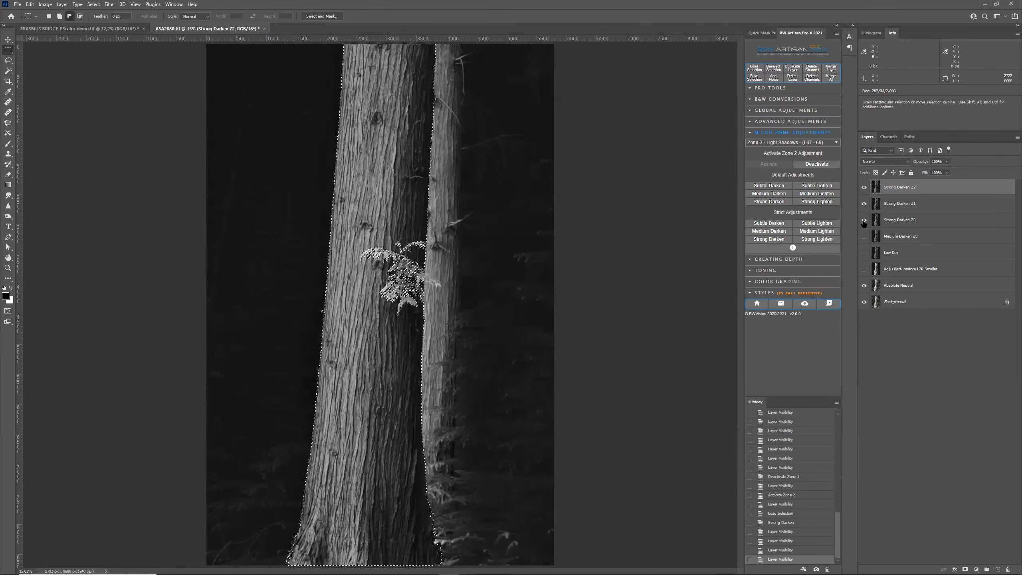
left_click(864, 187)
left_click(864, 203)
left_click(864, 220)
left_click(819, 164)
left_click(864, 203)
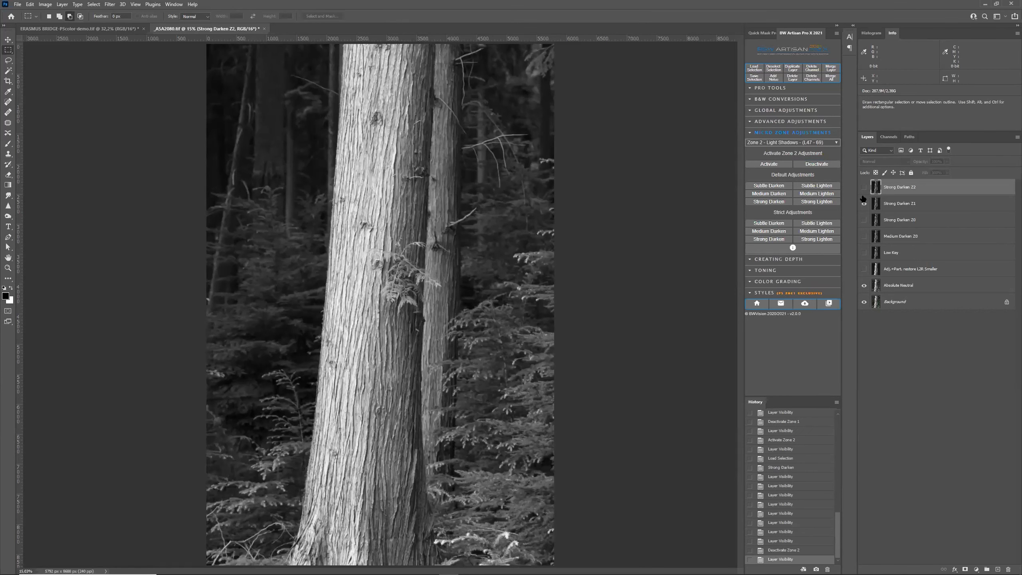
left_click(864, 188)
left_click(864, 221)
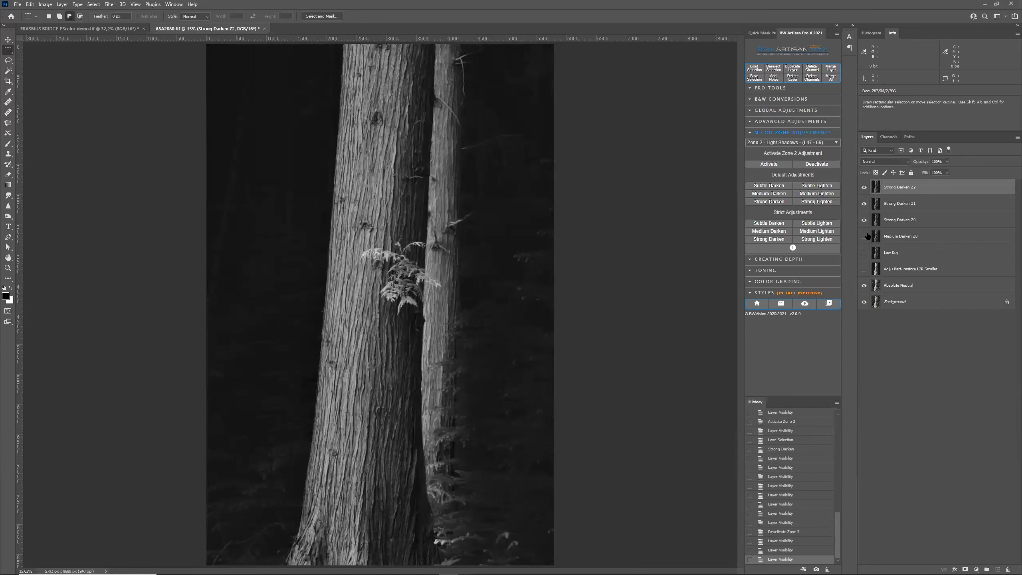
left_click(865, 237)
- Merge the darkening layers and Low Key down into the Adj.+Part. restore L2R Smaller layer and clear the selection
left_click(837, 79)
left_click(831, 69)
left_click(832, 68)
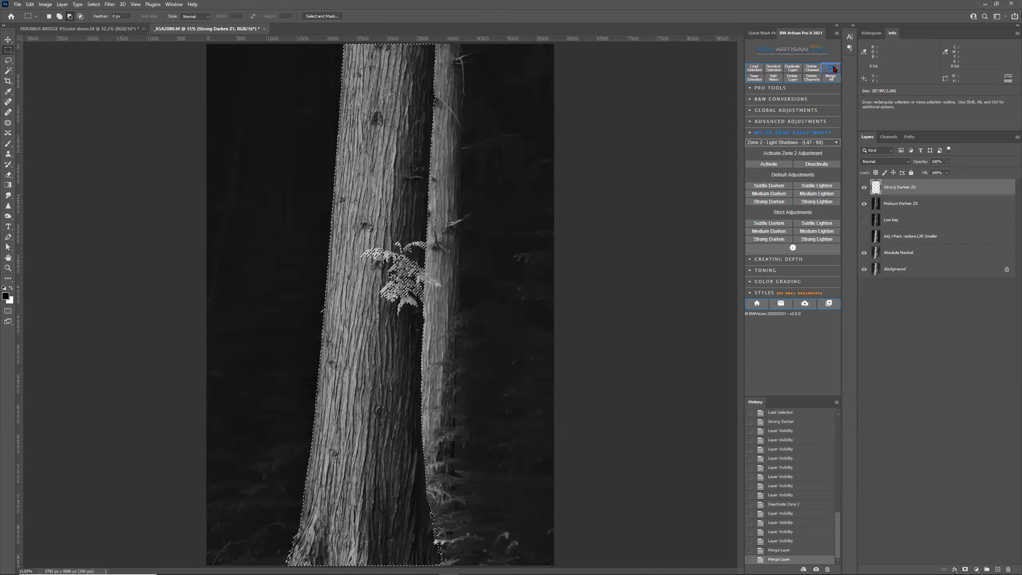
left_click(832, 69)
left_click(865, 204)
key("ctrl+e")
left_click(865, 204)
left_click(832, 69)
left_click(773, 68)
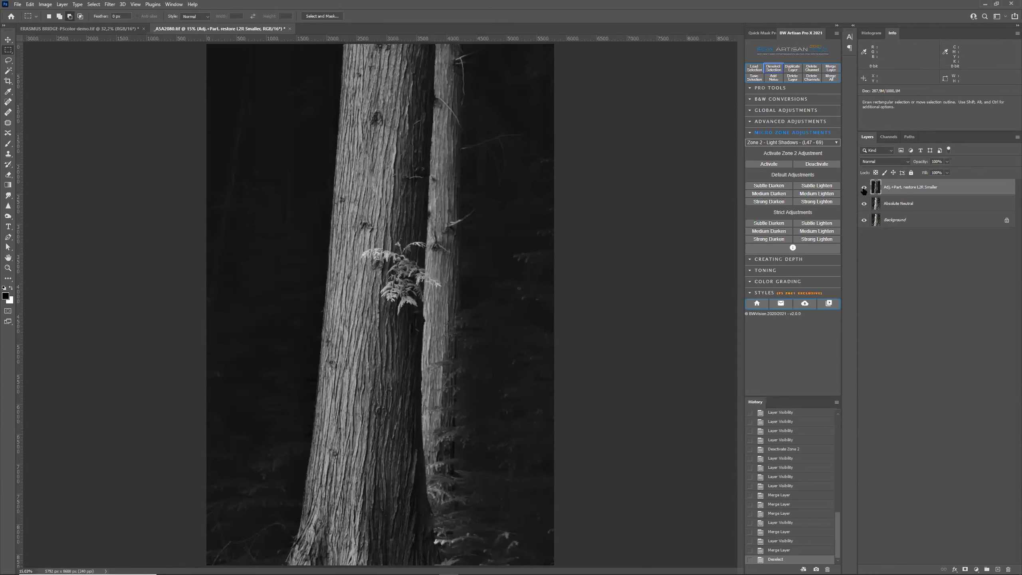
- Compare the whole photo with the merged Adj.+Part. restore L2R Smaller layer hidden and shown
left_click(864, 187)
left_click(864, 187)
key("ctrl+minus")
key("ctrl+minus")
left_click(864, 188)
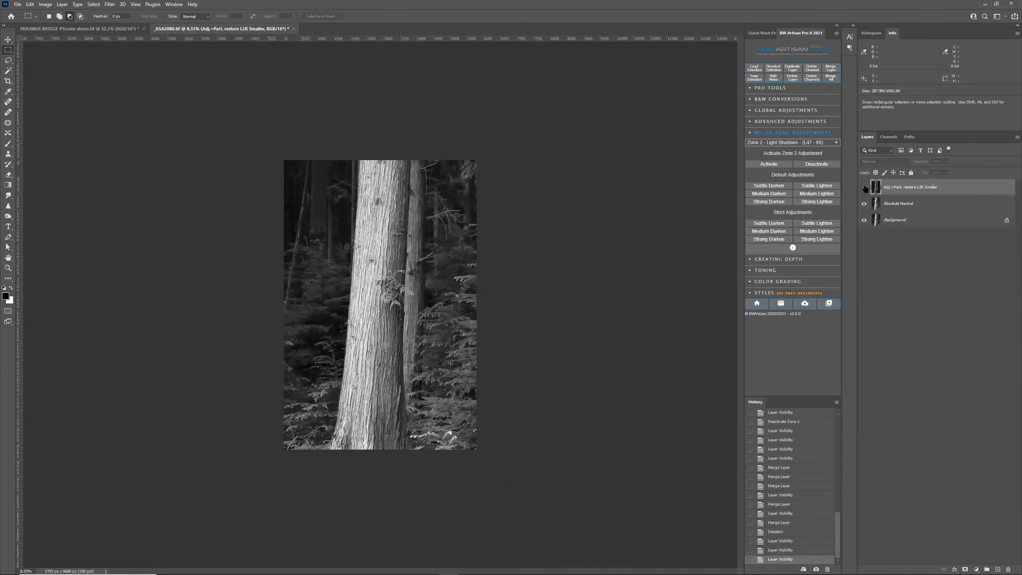
left_click(864, 188)
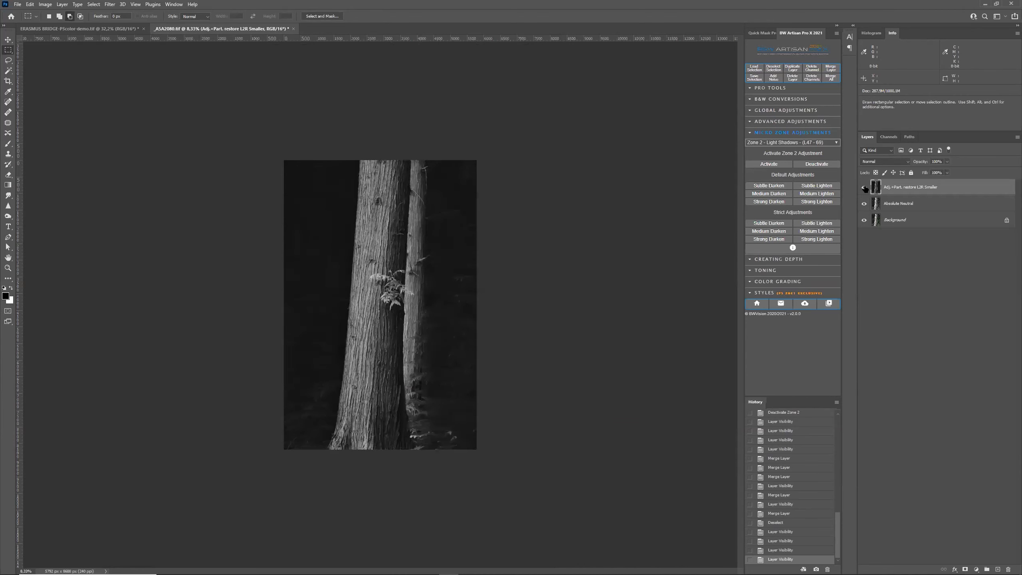
left_click(864, 187)
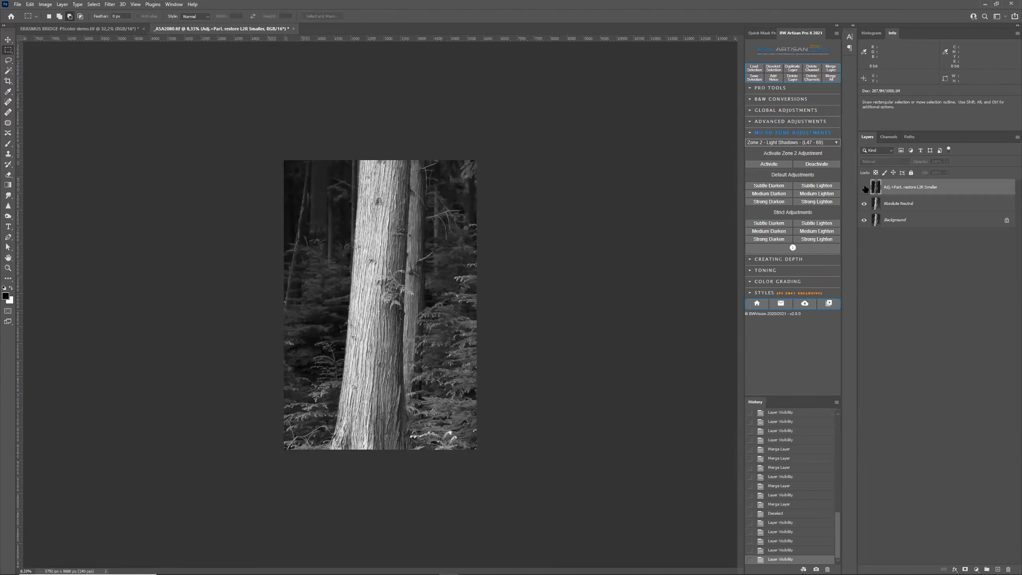
left_click(864, 187)
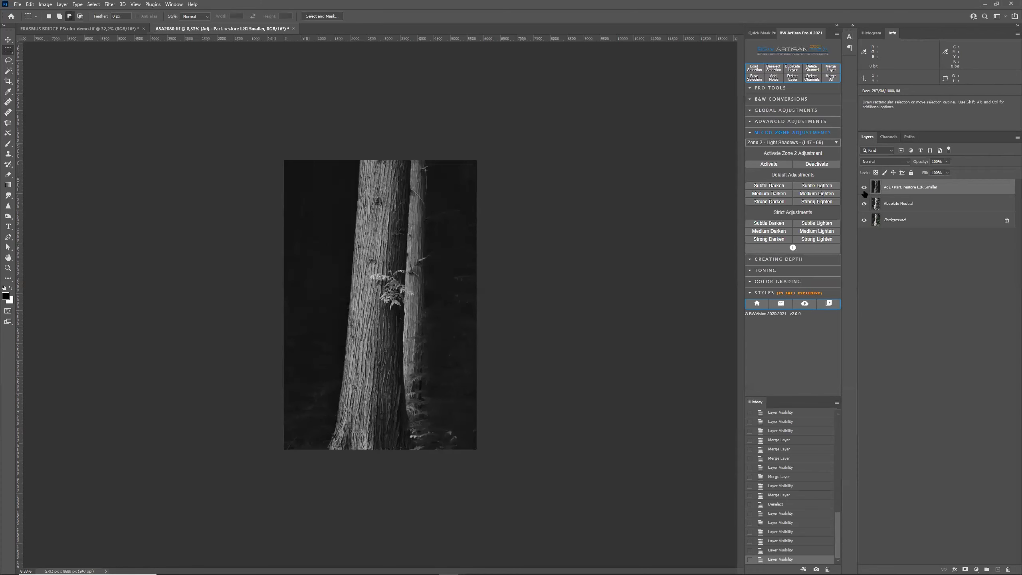
key("ctrl+0")
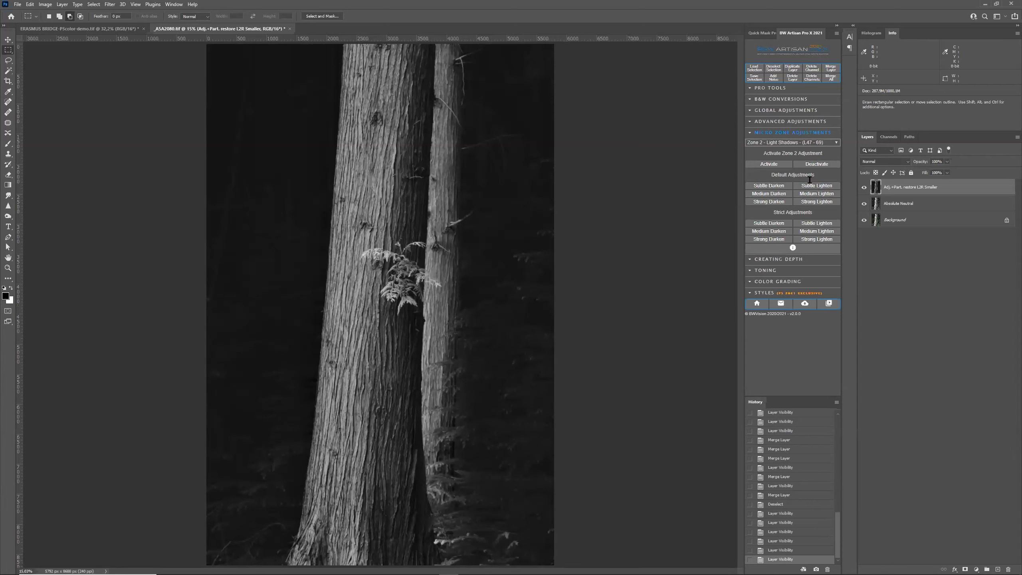
- Hide the Adj.+Part. restore L2R Smaller layer and activate the Zone 8 - Mid Lights (L185 - L207) adjustment on the Absolute Neutral layer
left_click(864, 187)
left_click(903, 205)
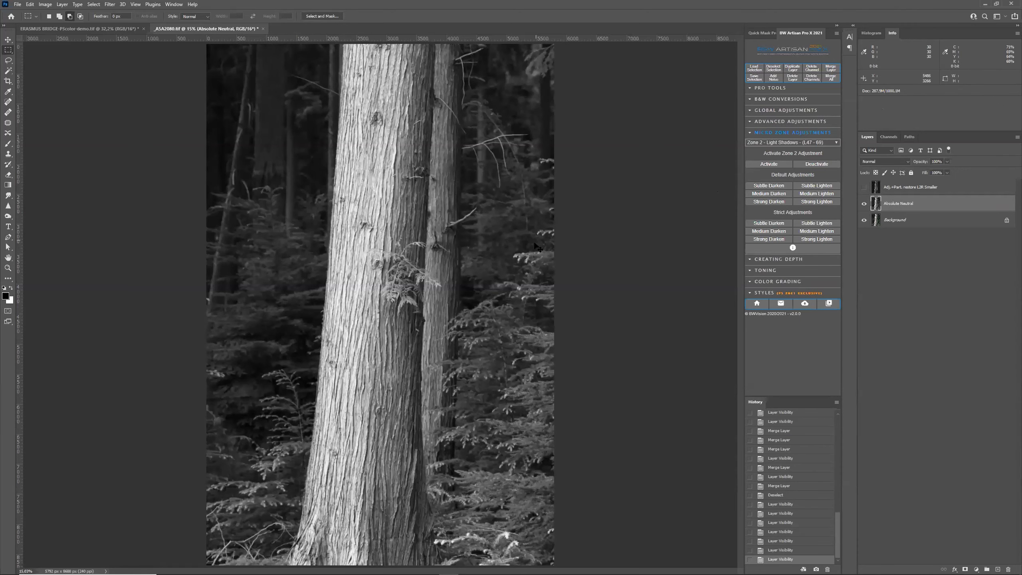
key("ctrl+plus")
key("ctrl+plus")
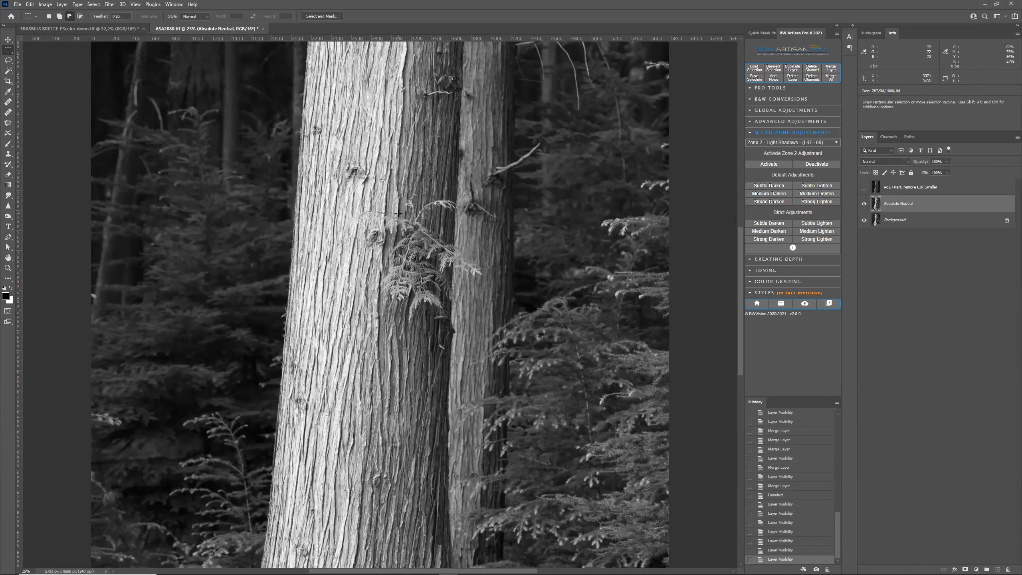
left_click(825, 144)
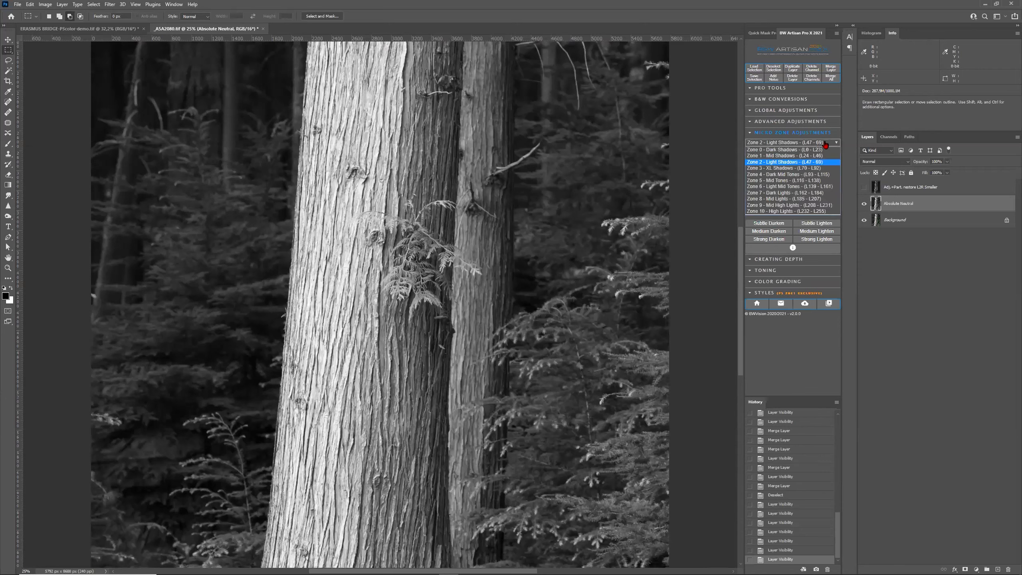
left_click(809, 200)
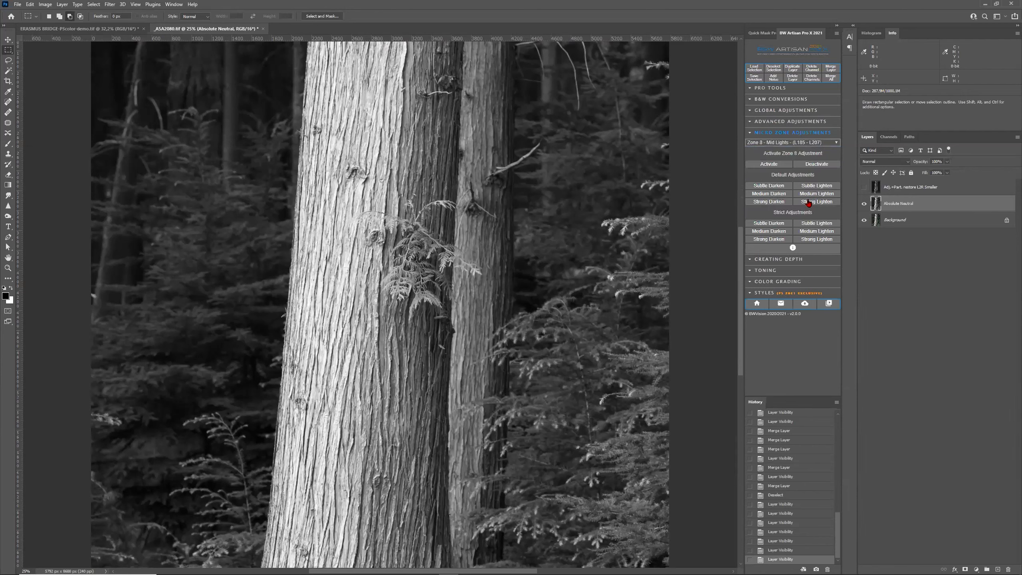
left_click(775, 165)
left_click(530, 222)
- Show the Adj.+Part. restore L2R Smaller layer, make it active, and load channel 3 as a new selection of the trunk
left_click(864, 188)
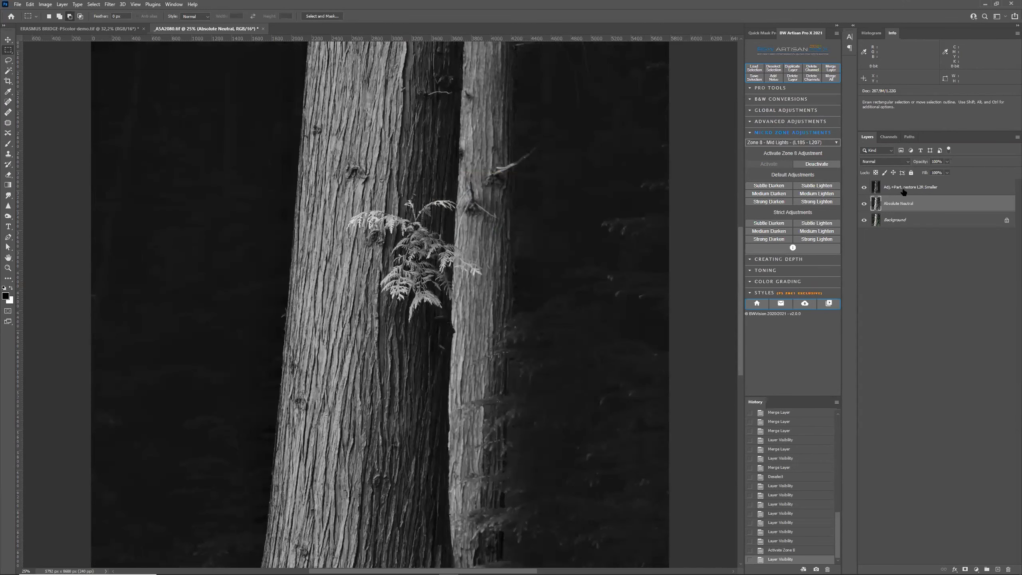
left_click(905, 190)
left_click(755, 68)
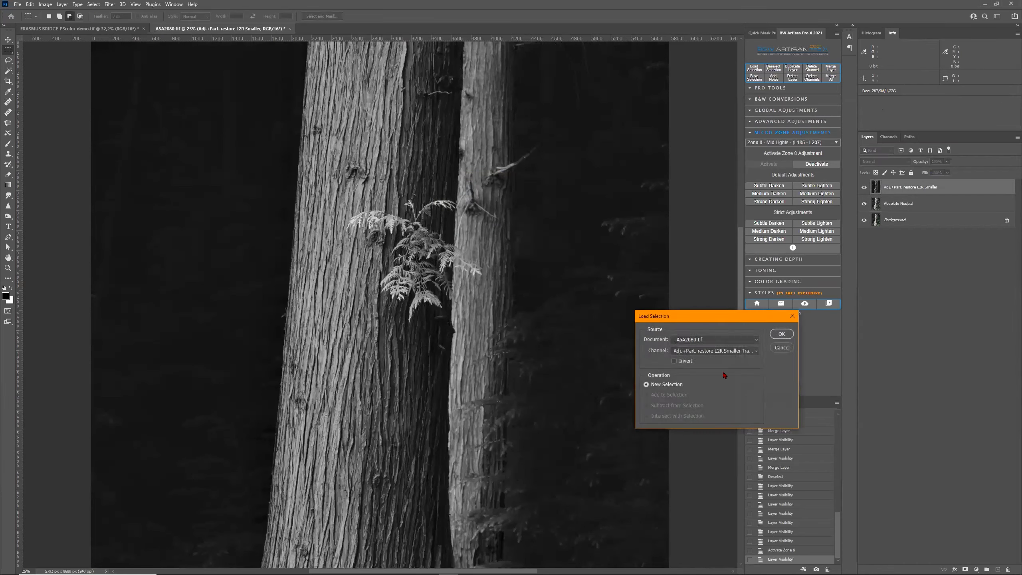
left_click(720, 351)
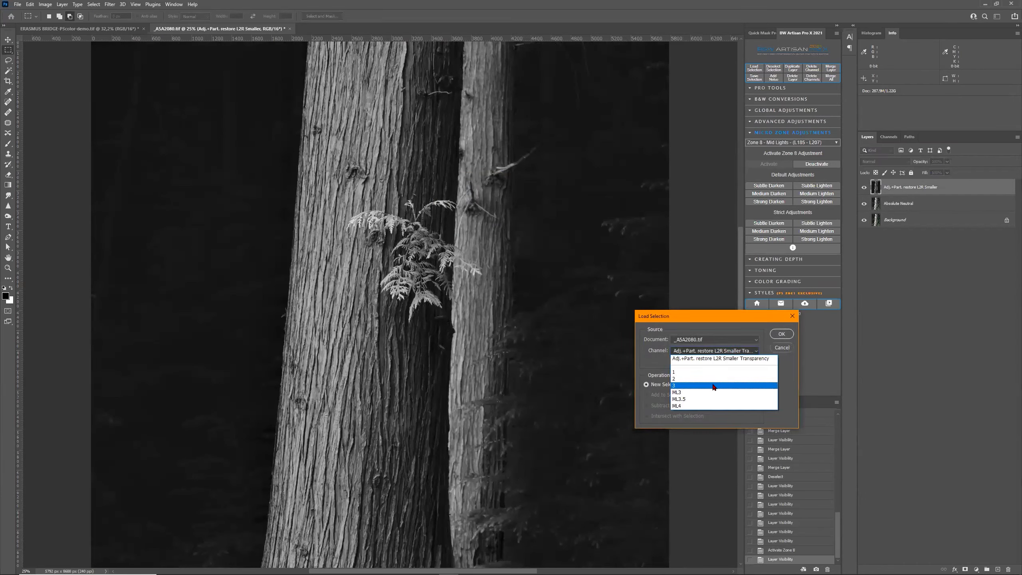
left_click(717, 386)
left_click(781, 334)
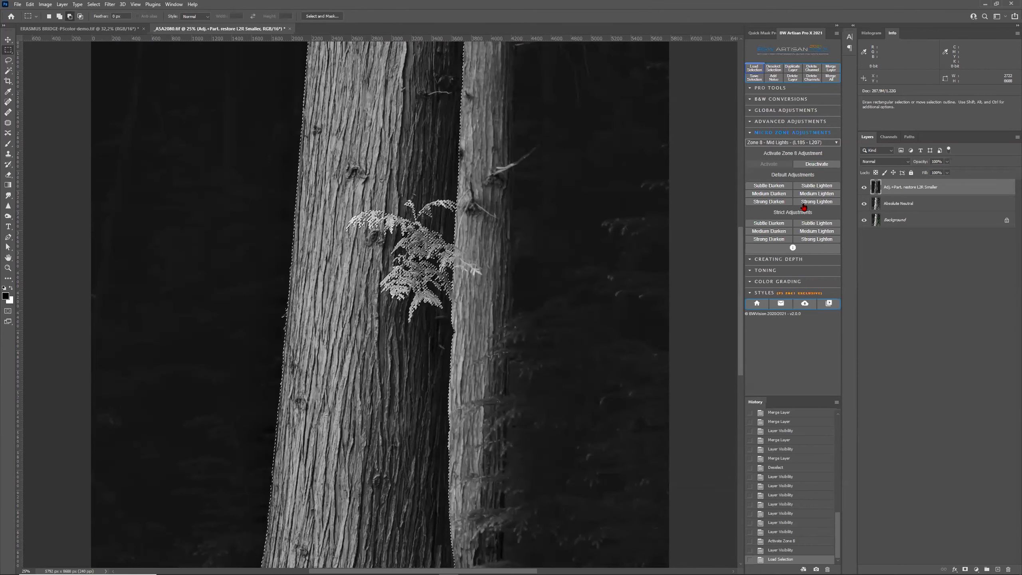
- Apply the default Medium Lighten for Zone 8 to the trunk selection and compare with the new layer hidden and shown
left_click(817, 195)
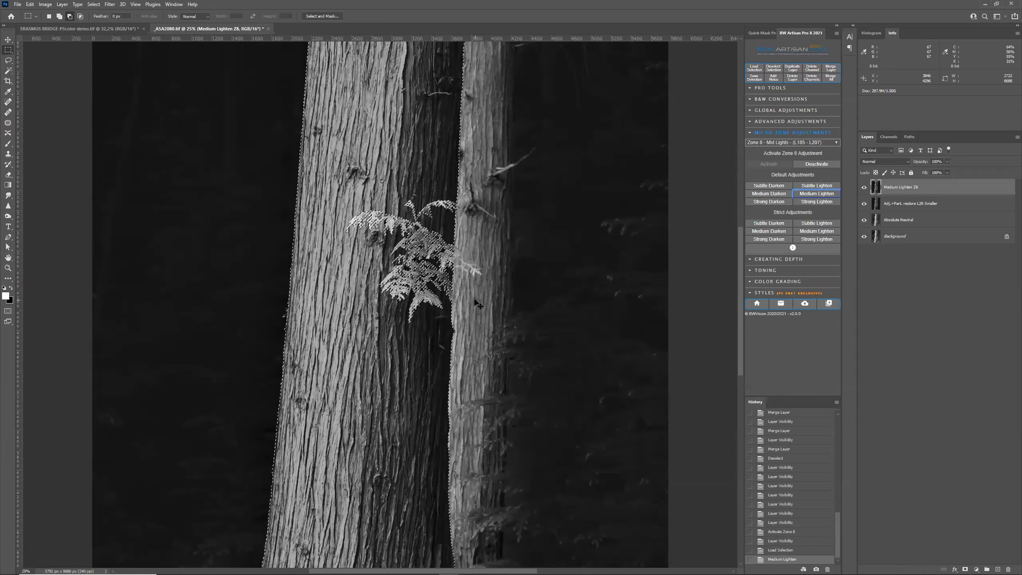
key("ctrl+0")
left_click(864, 188)
left_click(865, 188)
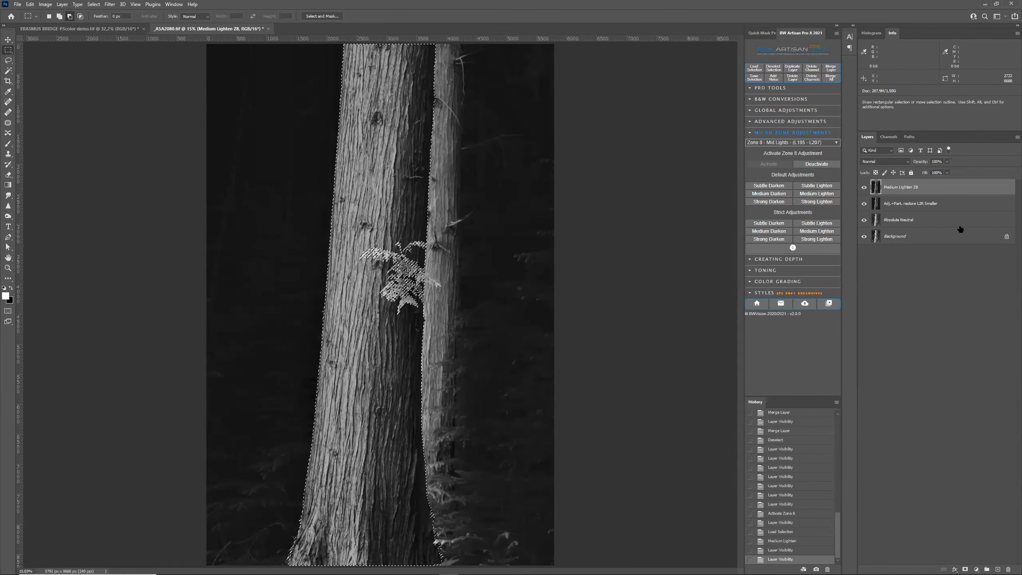
left_click(865, 188)
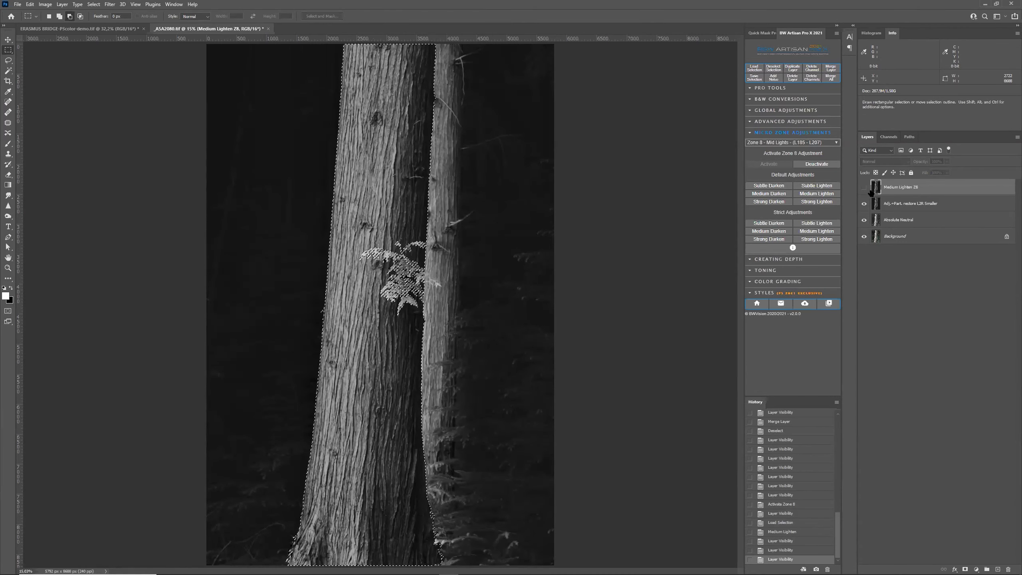
left_click(864, 188)
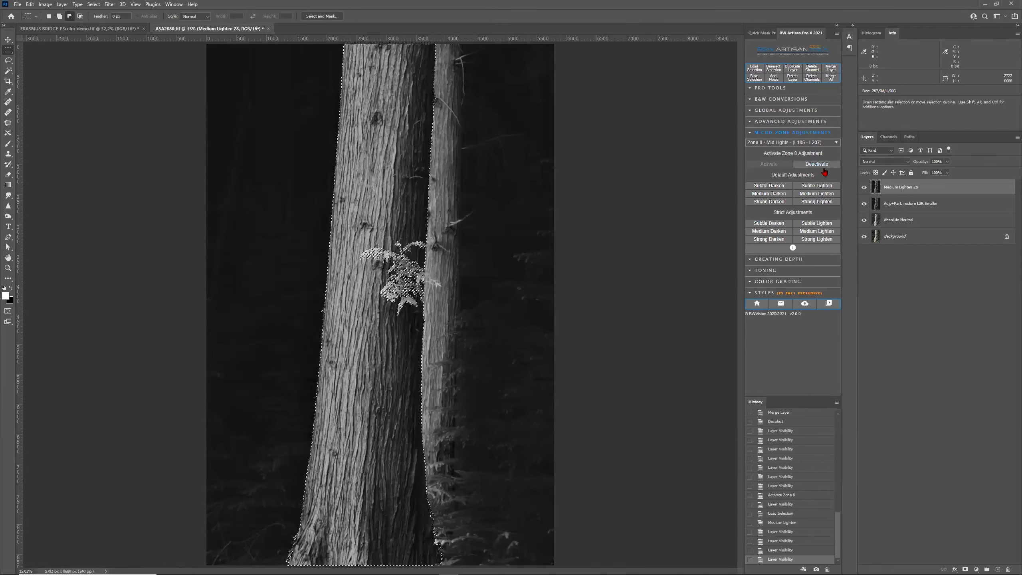
- Deactivate the Zone 8 adjustment, hide Medium Lighten Z8 and Adj.+Part. restore L2R Smaller, and make Absolute Neutral the active layer
left_click(825, 165)
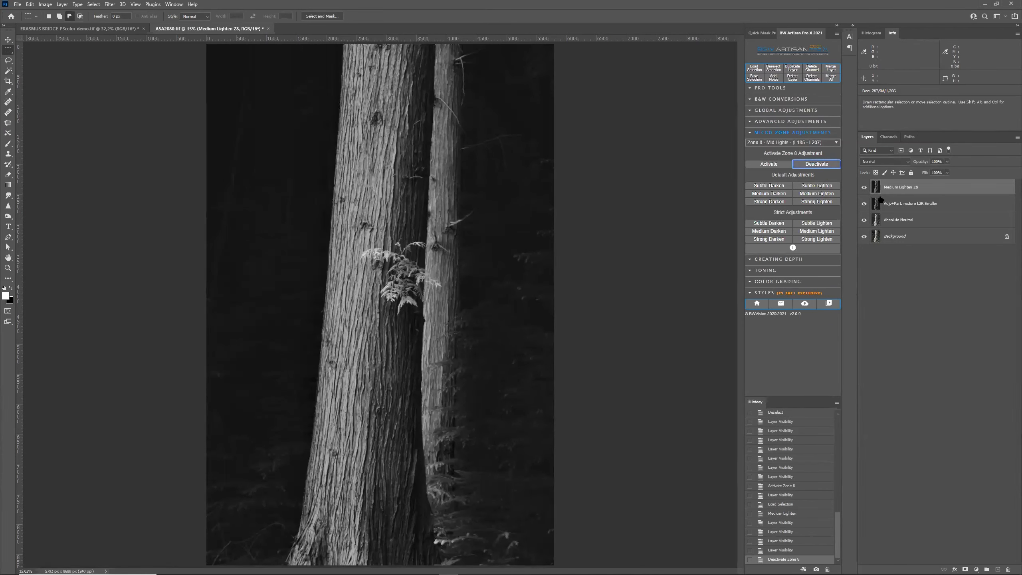
left_click(864, 188)
left_click(864, 204)
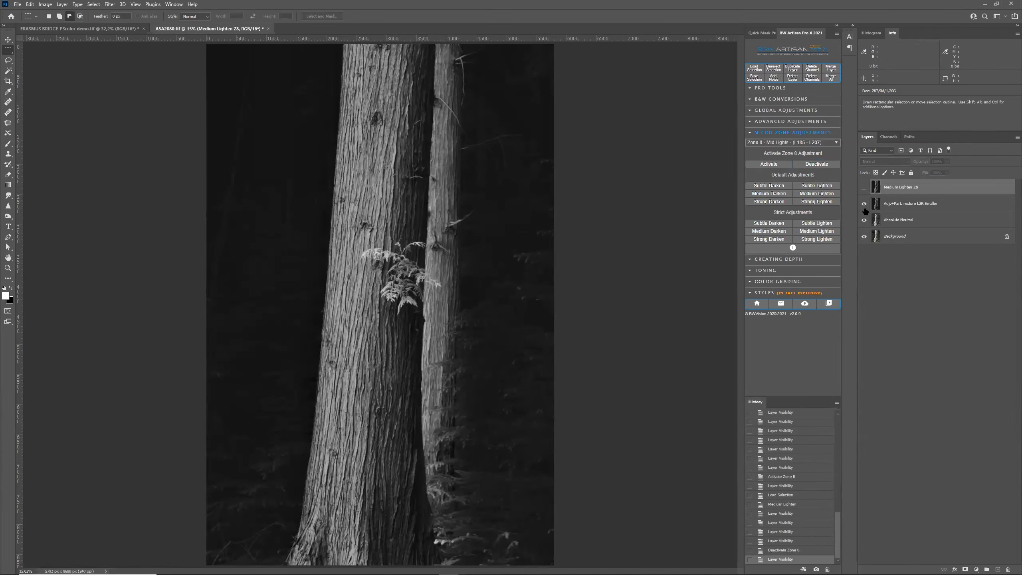
left_click(913, 220)
- Activate the Zone 9 - Mid High Lights (L208 - L231) adjustment on the Absolute Neutral layer
left_click(828, 143)
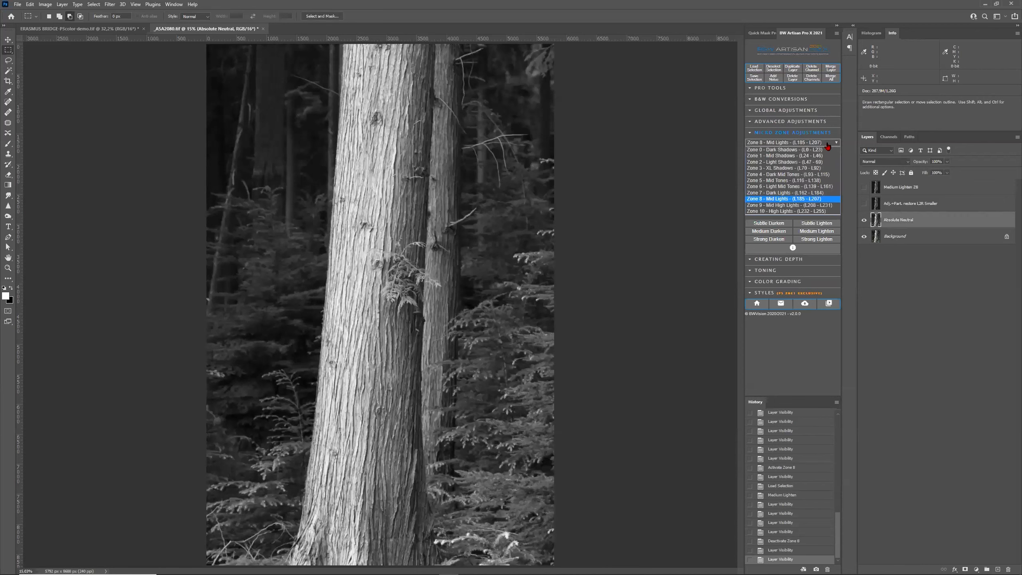
left_click(816, 206)
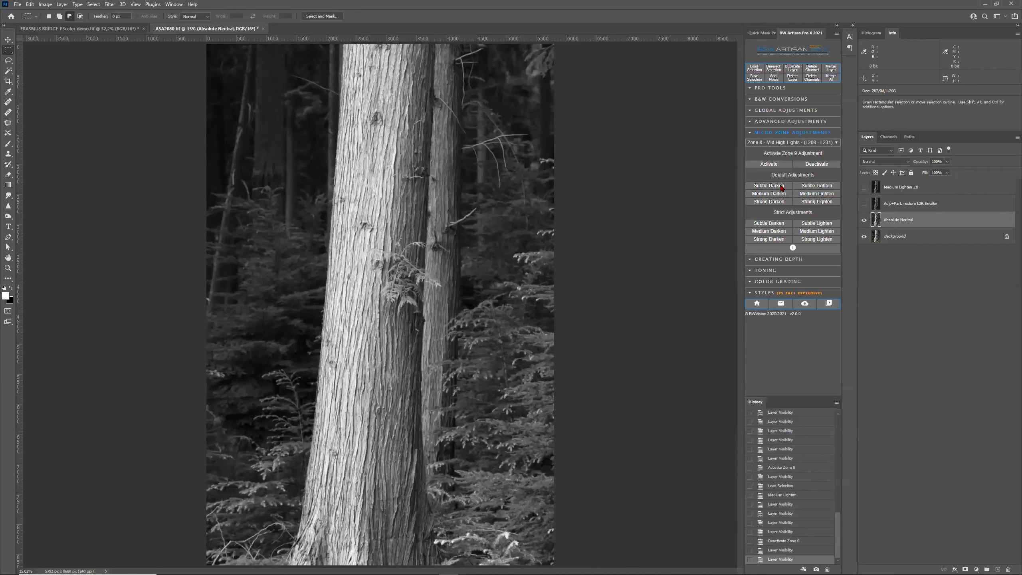
left_click(778, 164)
left_click(531, 223)
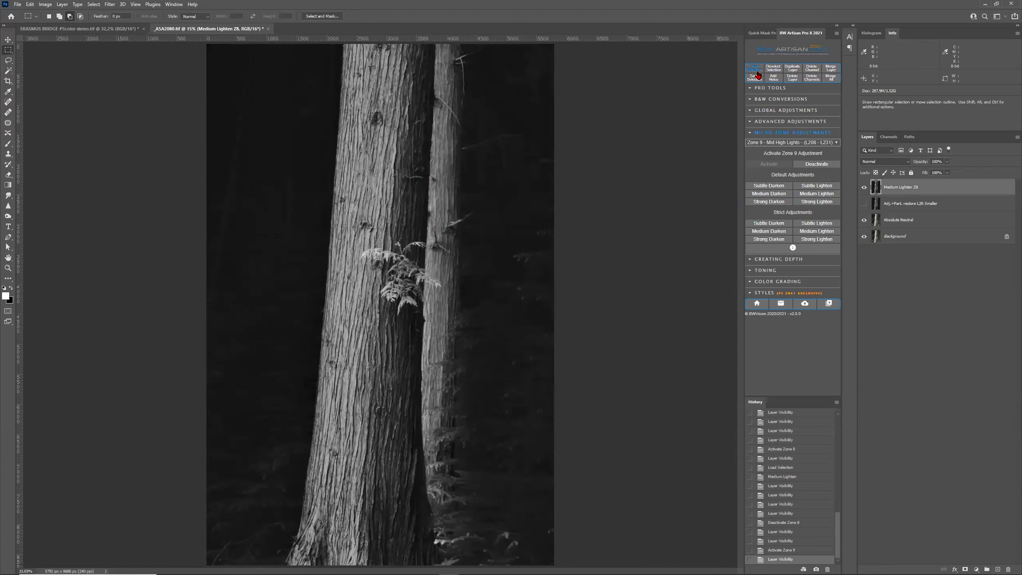
- With the Medium Lighten Z8 layer shown and active, load channel 3 as a new selection of the trunk
left_click(755, 68)
left_click(707, 351)
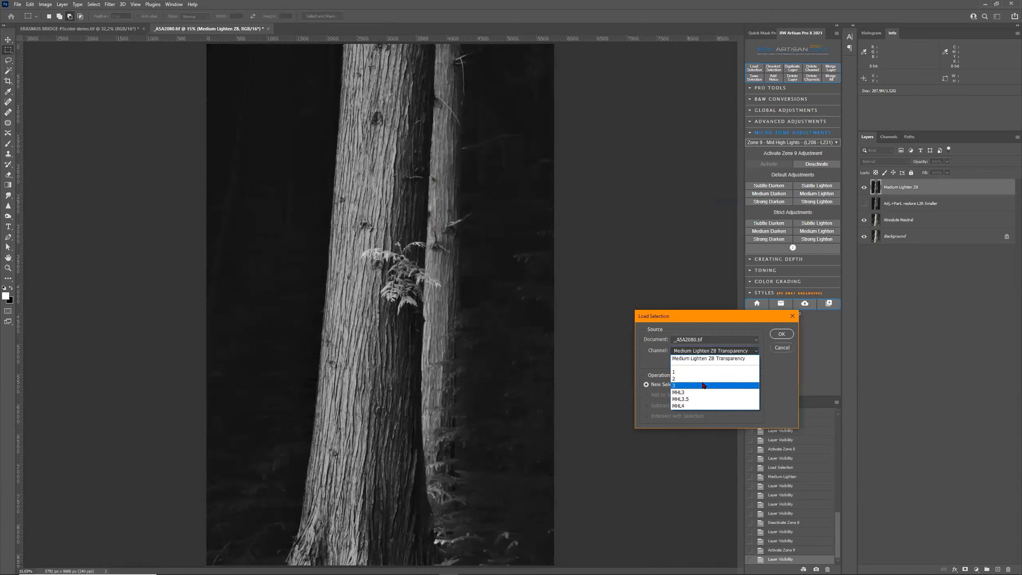
left_click(708, 385)
left_click(781, 335)
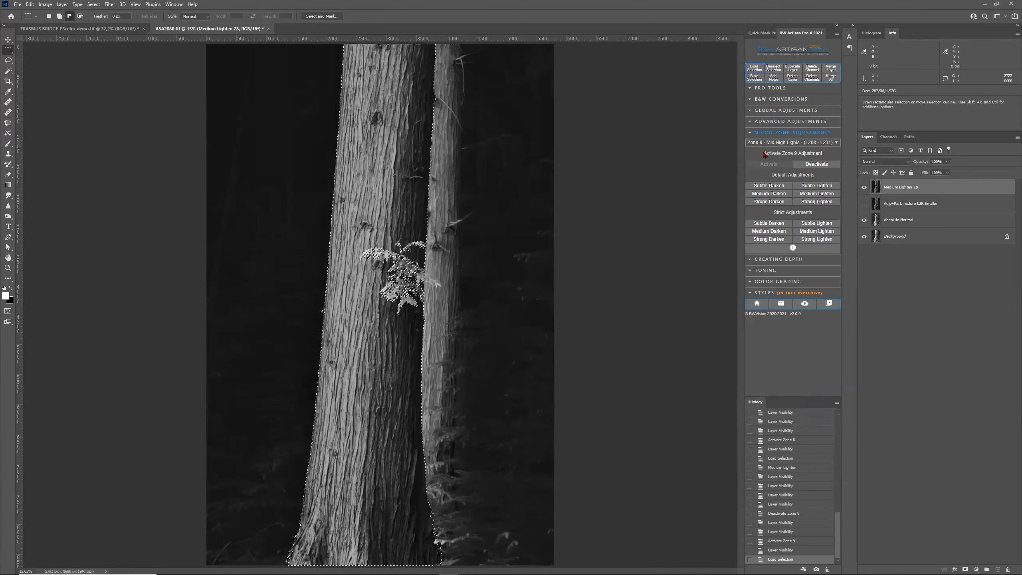
- Apply the default Medium Lighten for Zone 9 to the trunk, show Adj.+Part. restore L2R Smaller, and compare with the lightening layers hidden and shown
left_click(821, 195)
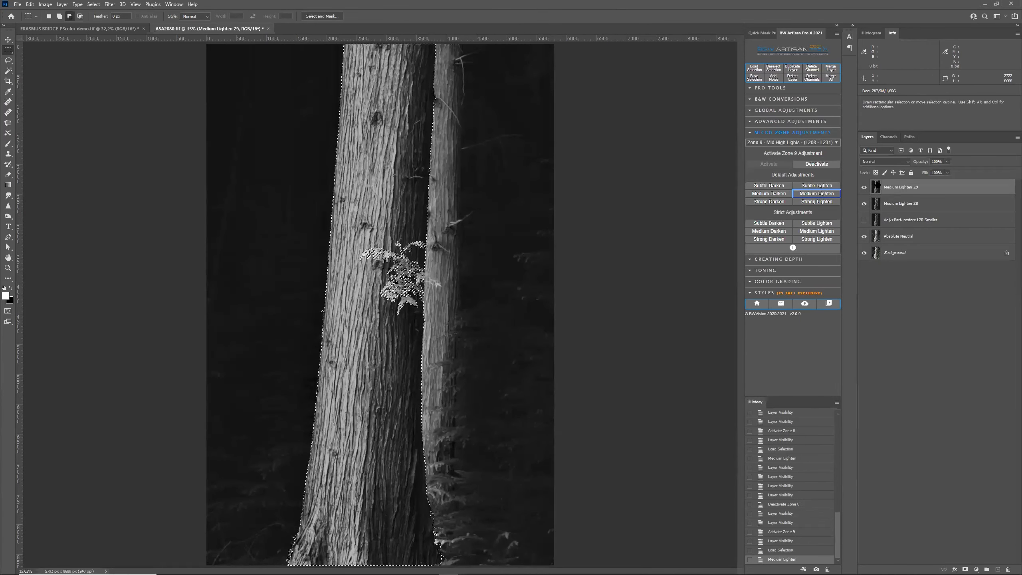
left_click(863, 192)
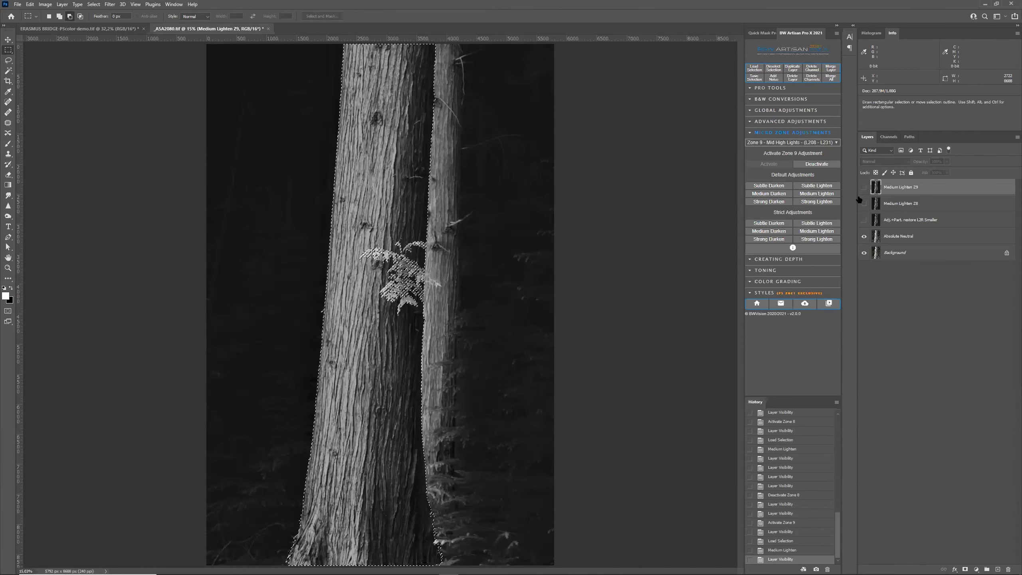
left_click(864, 203)
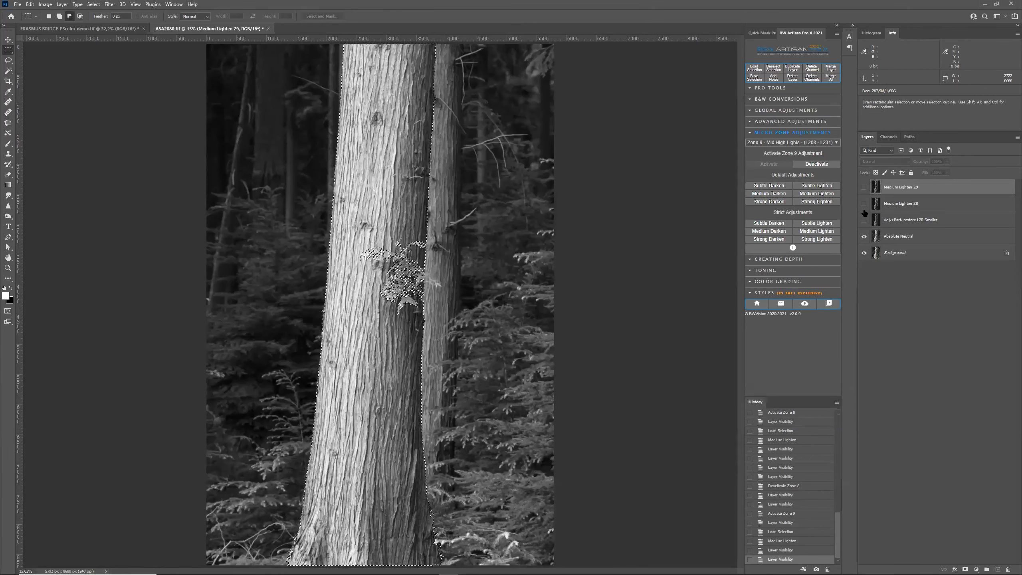
left_click(864, 203)
left_click(864, 220)
left_click(863, 203)
left_click(864, 187)
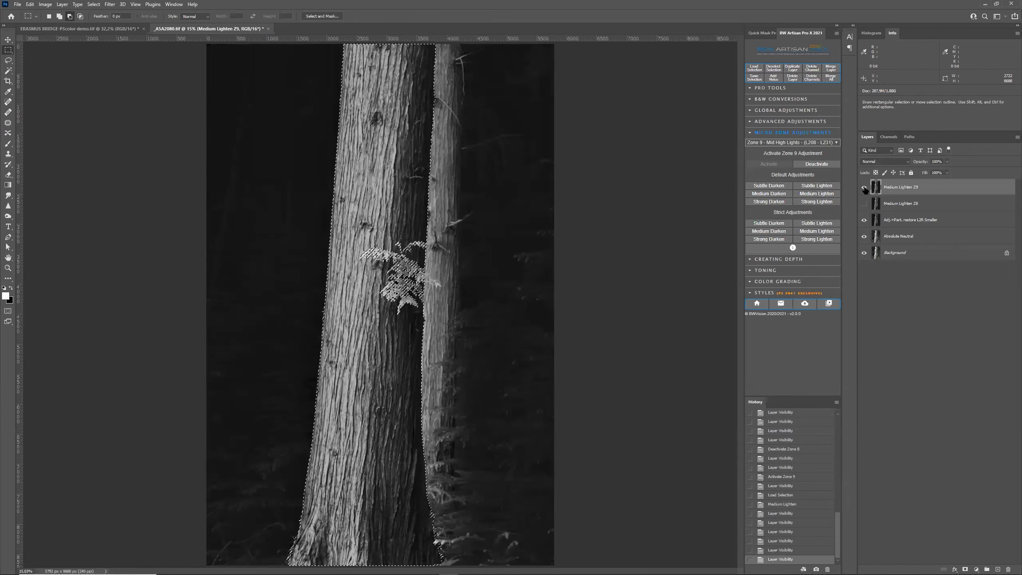
left_click(864, 203)
left_click(864, 187)
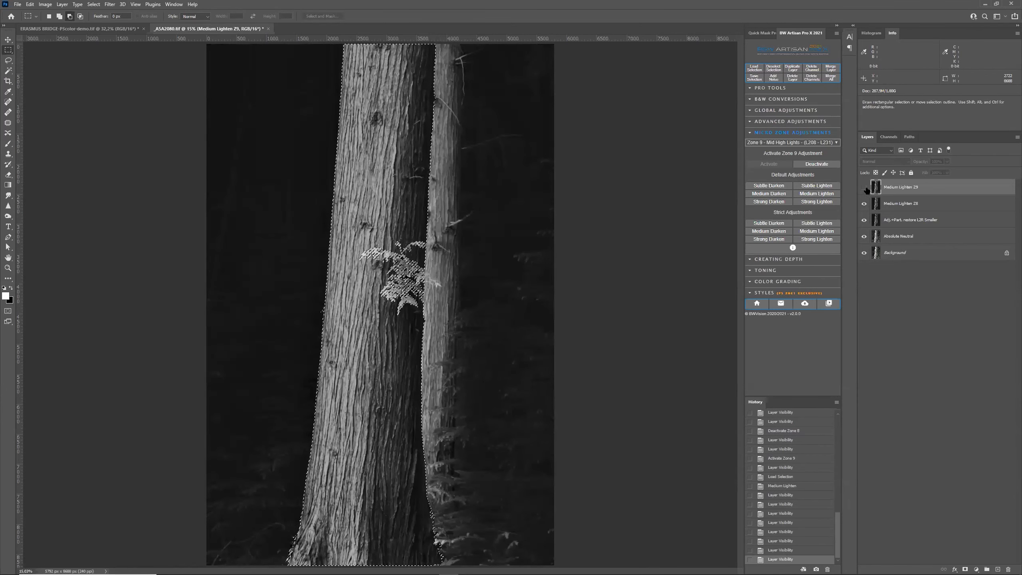
left_click(865, 187)
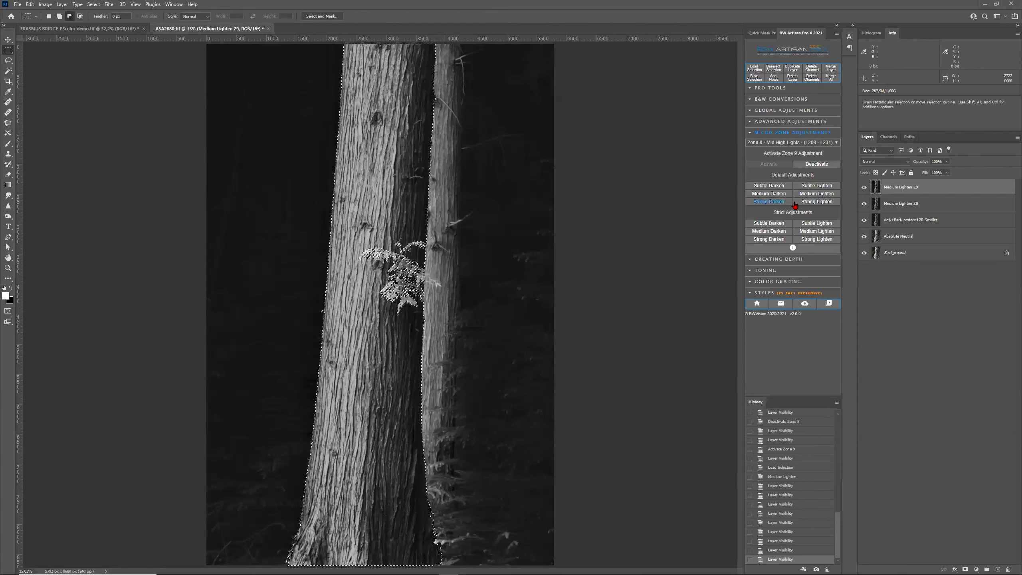
- Deactivate the Zone 9 adjustment, hide Medium Lighten Z9 and Medium Lighten Z8, and choose Zone 10 - High Lights (L232 - L255)
left_click(815, 164)
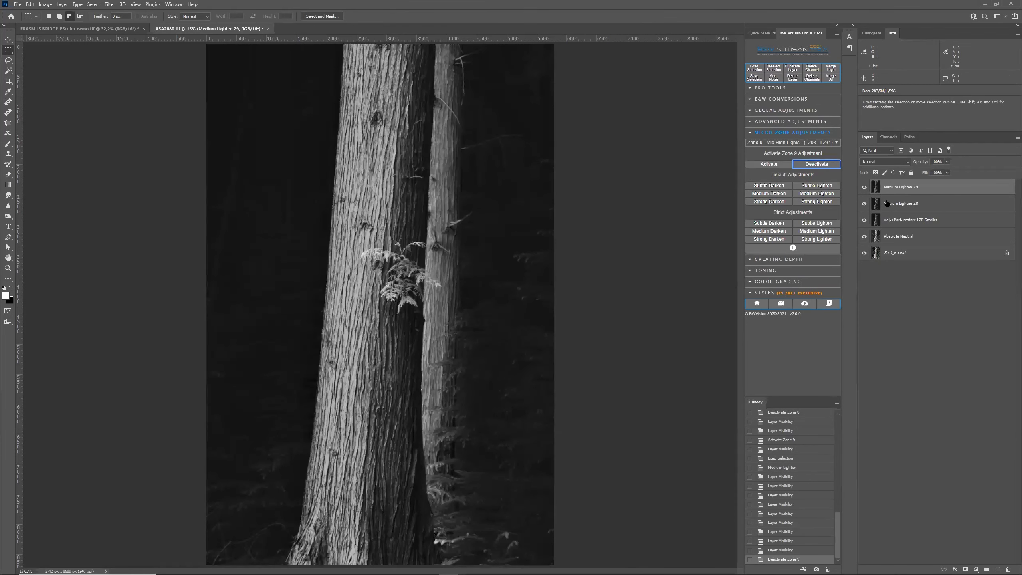
left_click(864, 188)
left_click(864, 203)
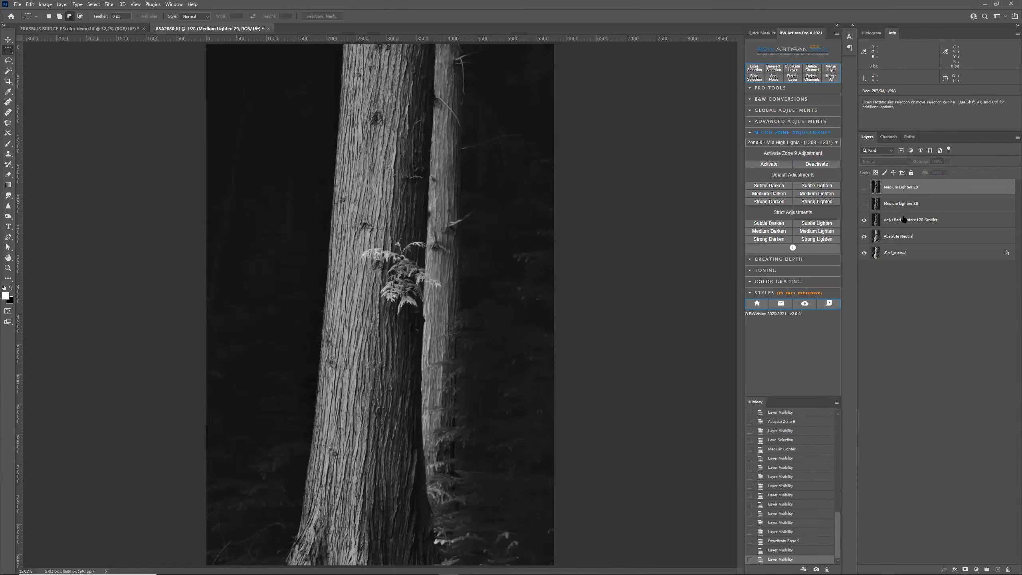
left_click(906, 220)
left_click(801, 143)
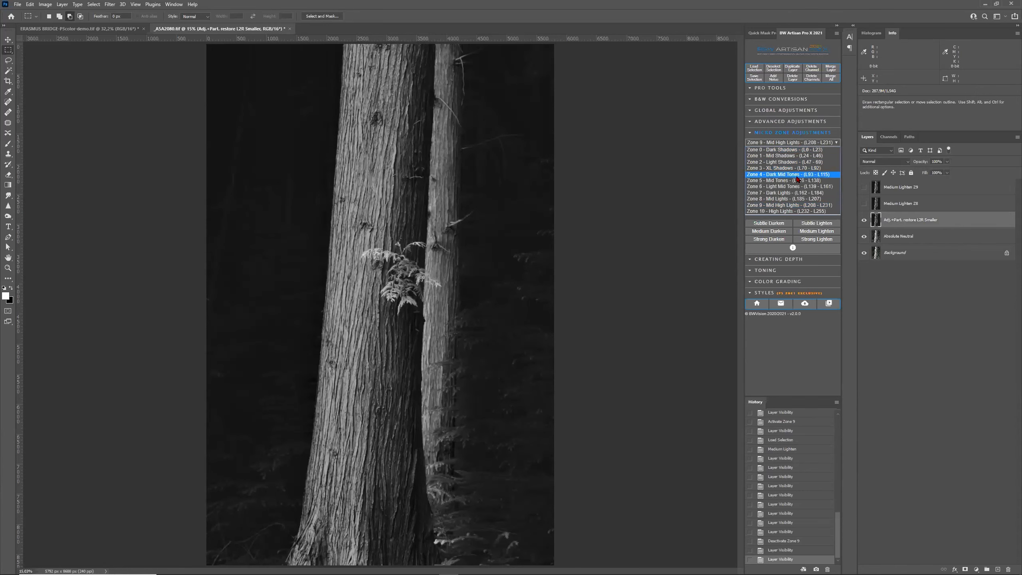
left_click(799, 211)
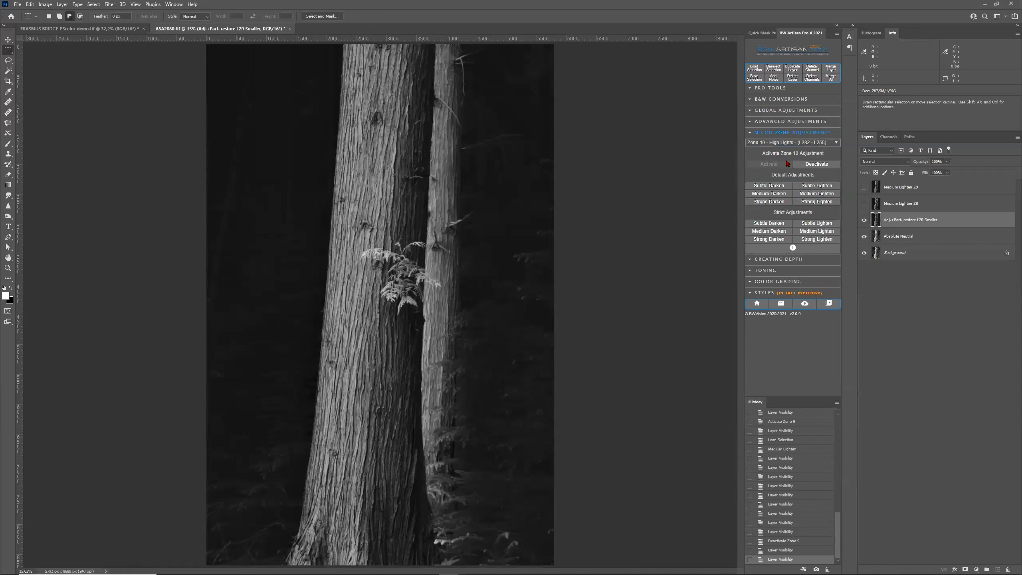
left_click(788, 163)
left_click(529, 225)
left_click(823, 164)
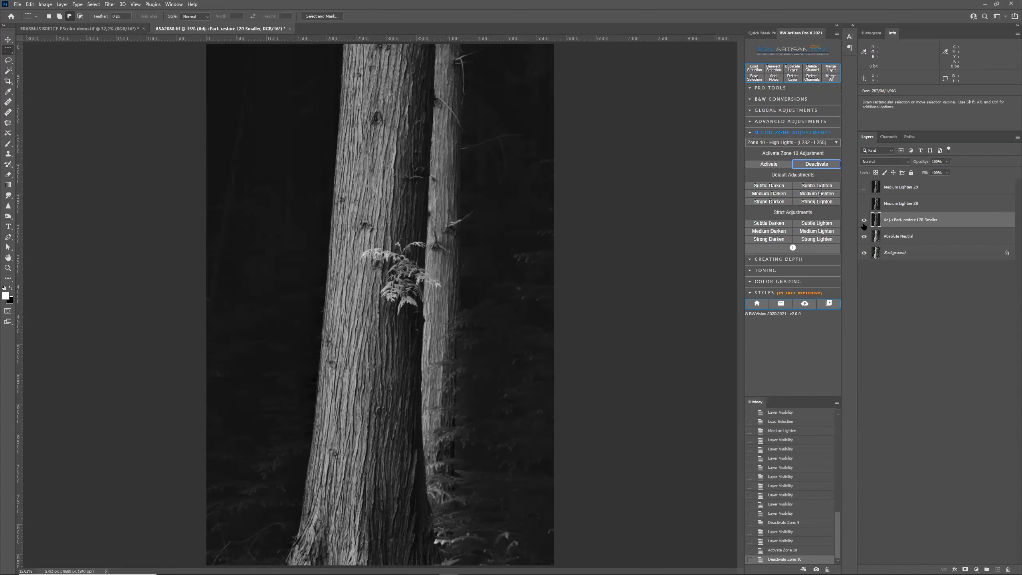
- Hide Adj.+Part. restore L2R Smaller and activate the Zone 10 adjustment on the Absolute Neutral layer
left_click_drag(864, 222, 864, 236)
left_click(912, 240)
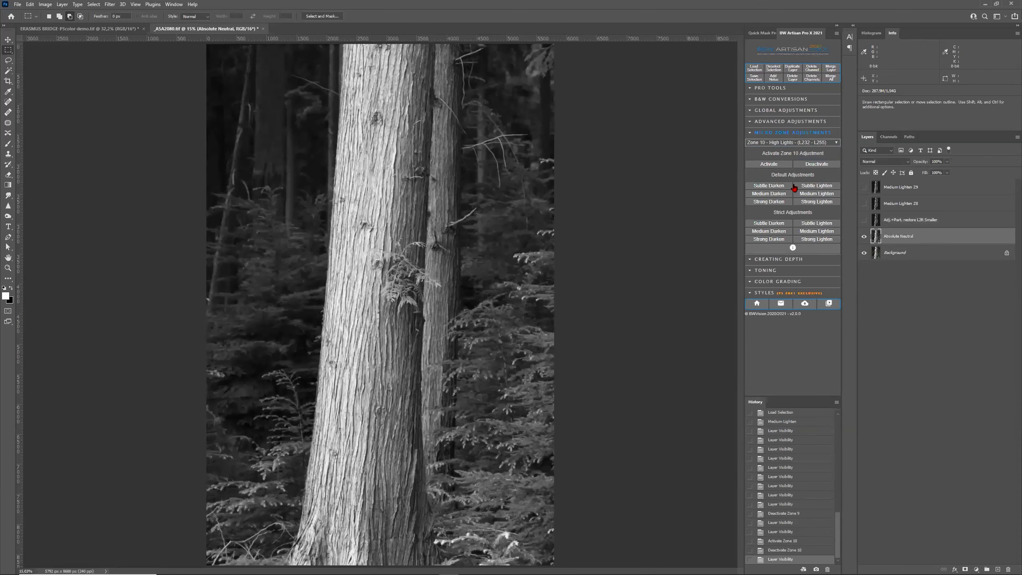
left_click(769, 164)
left_click(535, 222)
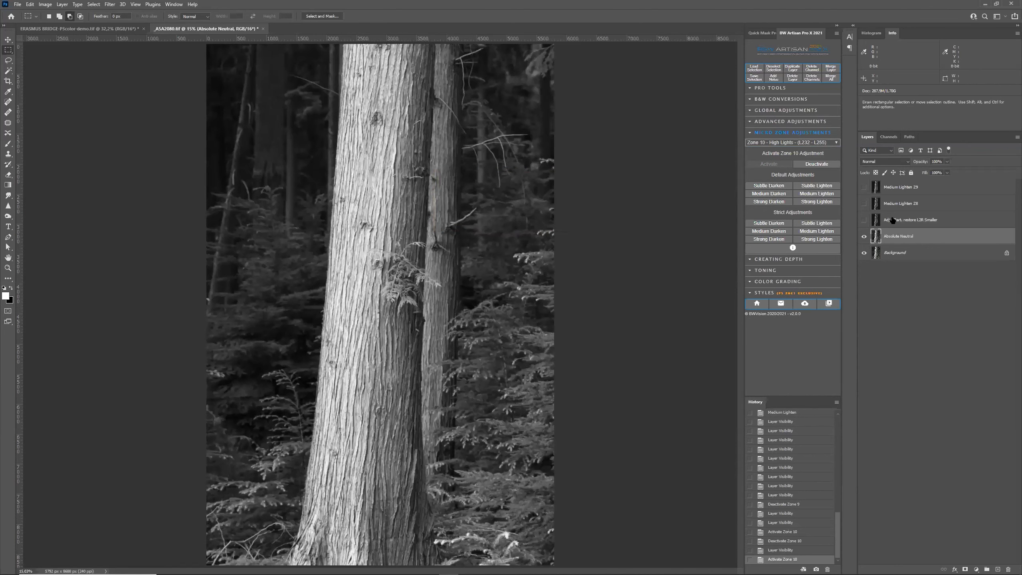
- Show Medium Lighten Z9 and Medium Lighten Z8, and with Medium Lighten Z9 active load channel 3 as a new selection of the trunk
left_click(893, 188)
left_click(864, 187)
left_click(864, 203)
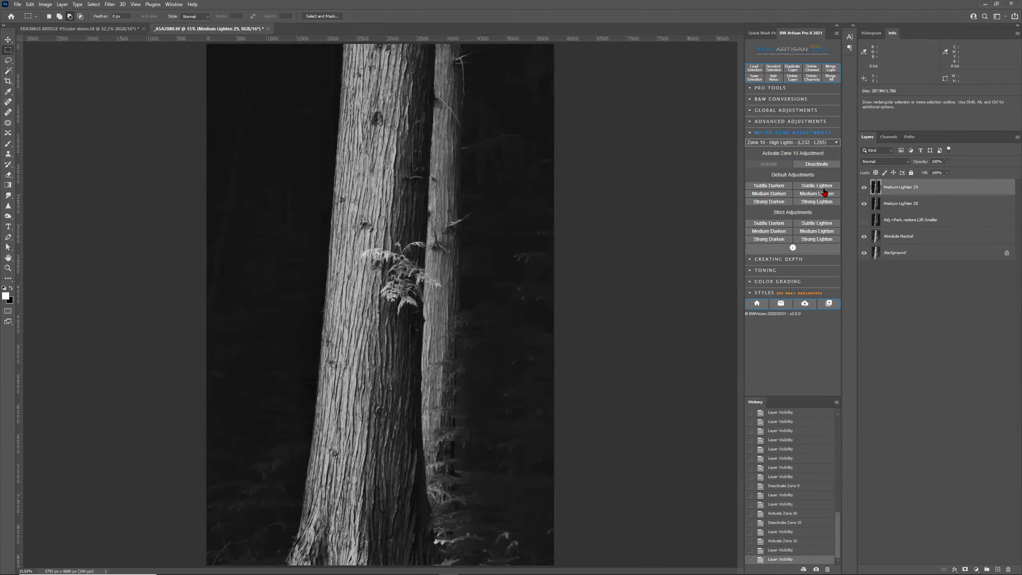
left_click(755, 73)
left_click(710, 350)
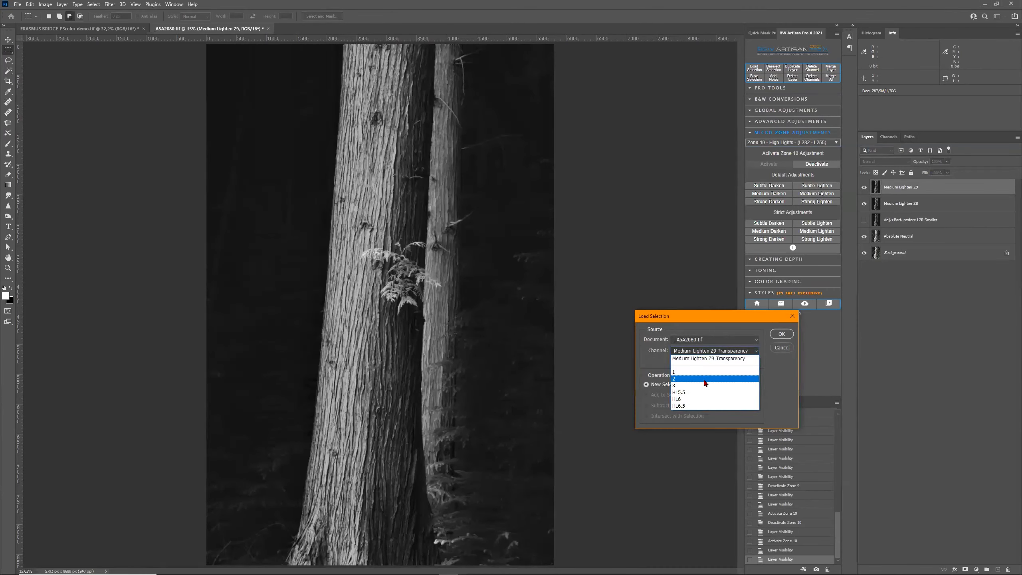
left_click(705, 380)
left_click(781, 334)
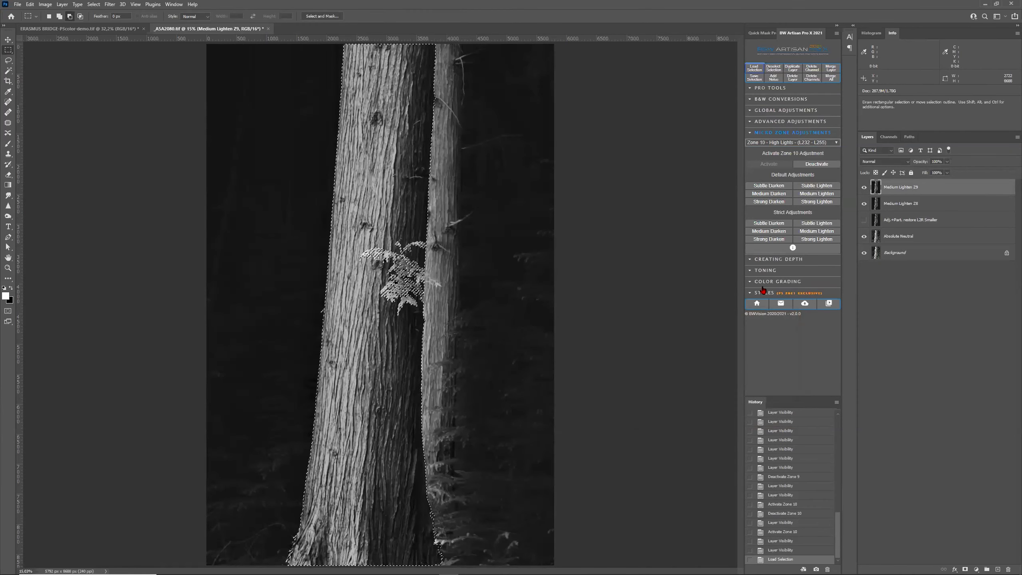
- Apply the default Medium Lighten and Strong Lighten for Zone 10 to the trunk, and deselect
left_click(818, 196)
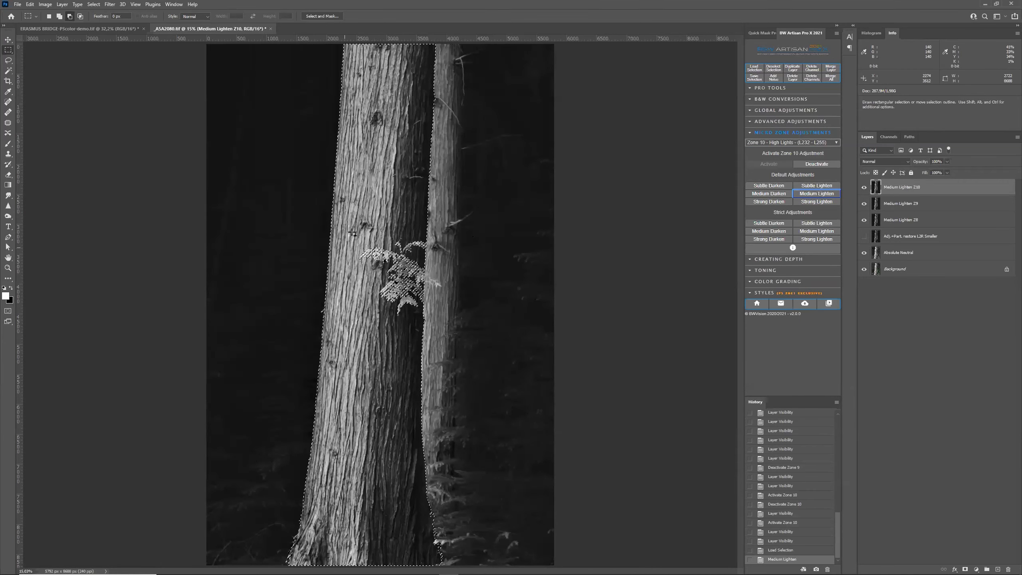
left_click(822, 204)
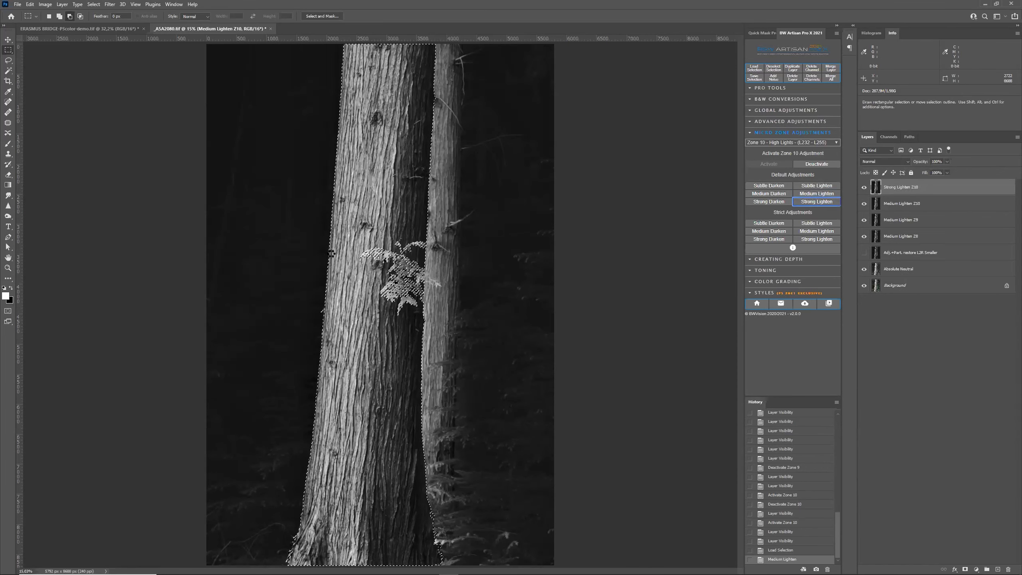
left_click(773, 67)
key("ctrl+minus")
key("ctrl+minus")
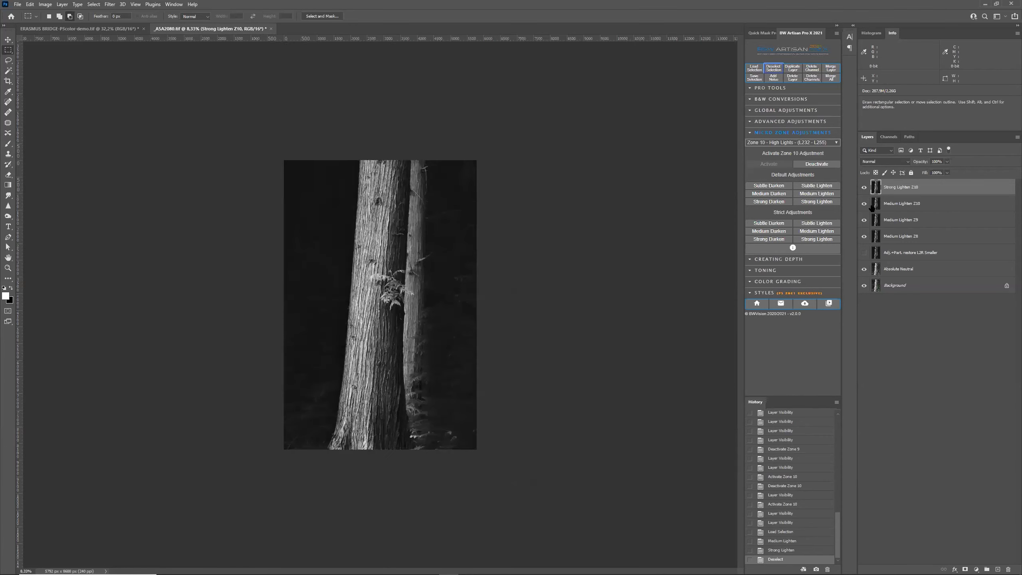
- Show Adj.+Part. restore L2R Smaller, hide the three Medium Lighten layers, and compare the image with Strong Lighten Z10 hidden and shown
left_click(865, 252)
left_click(864, 236)
left_click(864, 220)
left_click(864, 203)
left_click(864, 187)
left_click(864, 187)
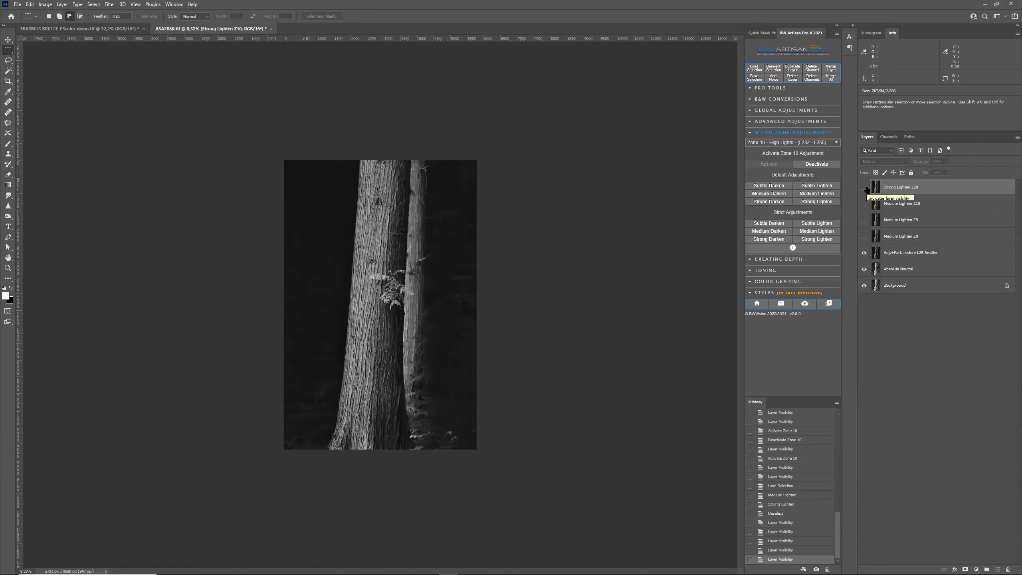
left_click(864, 187)
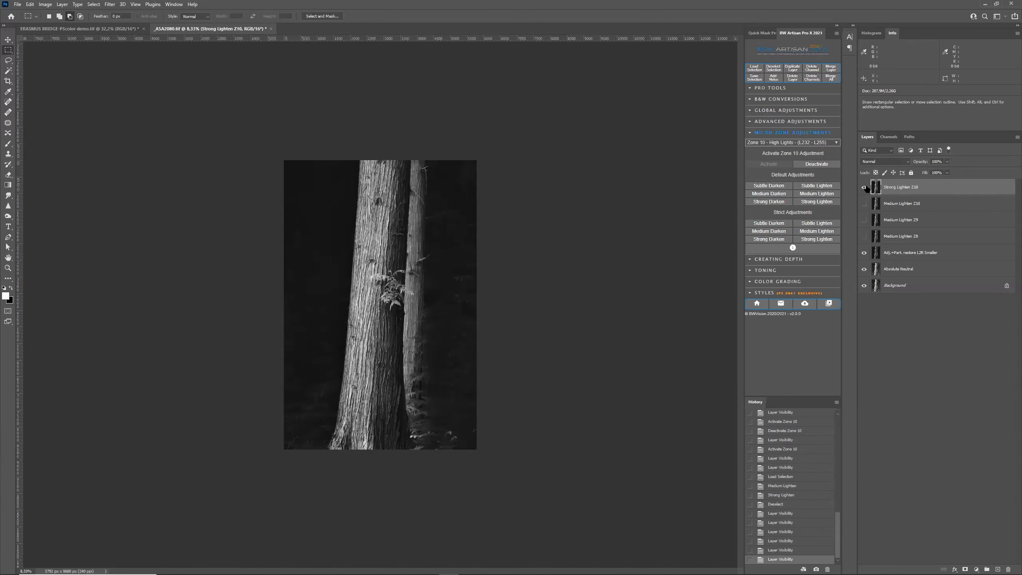
left_click(864, 187)
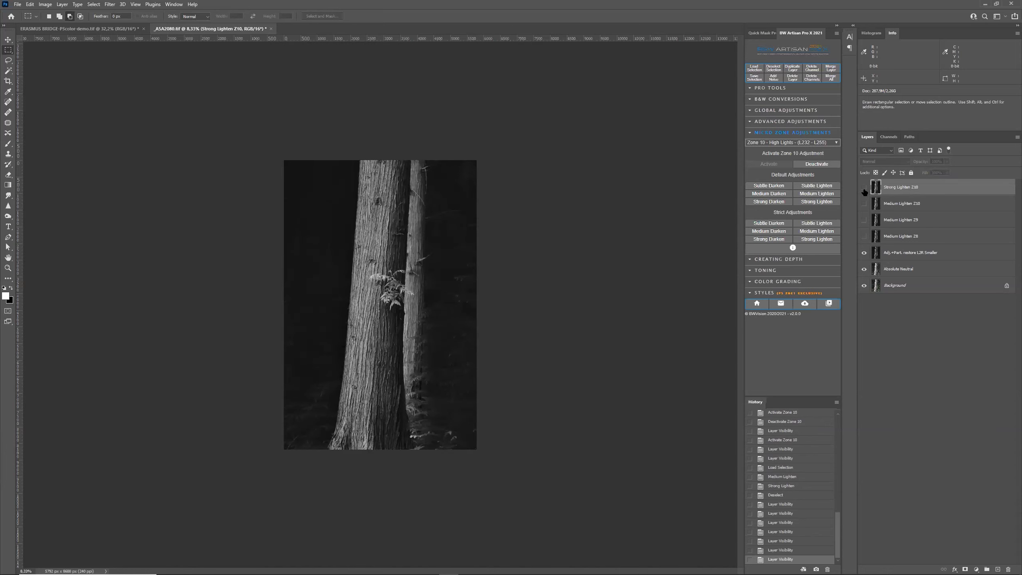
left_click(865, 188)
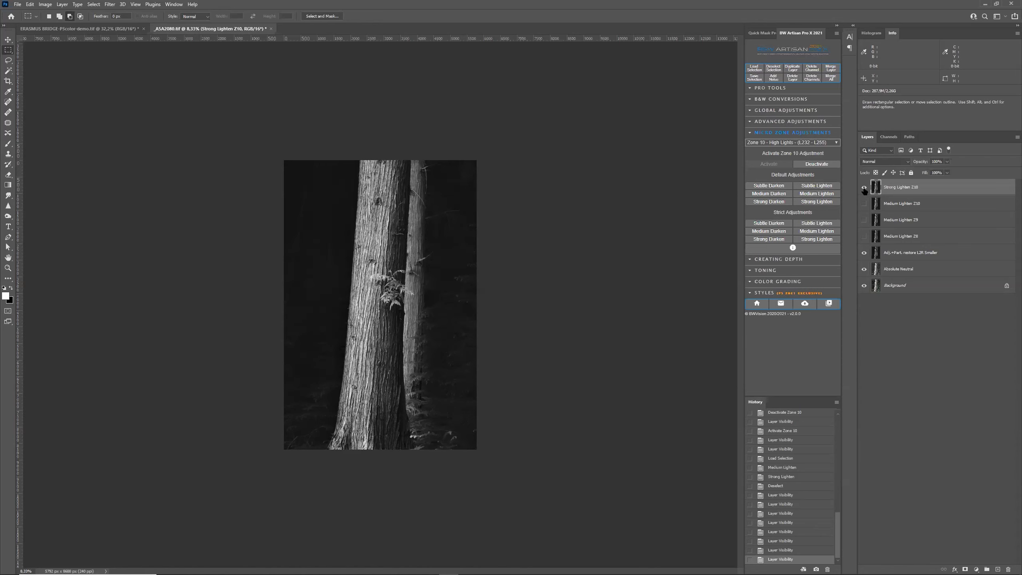
key("ctrl+0")
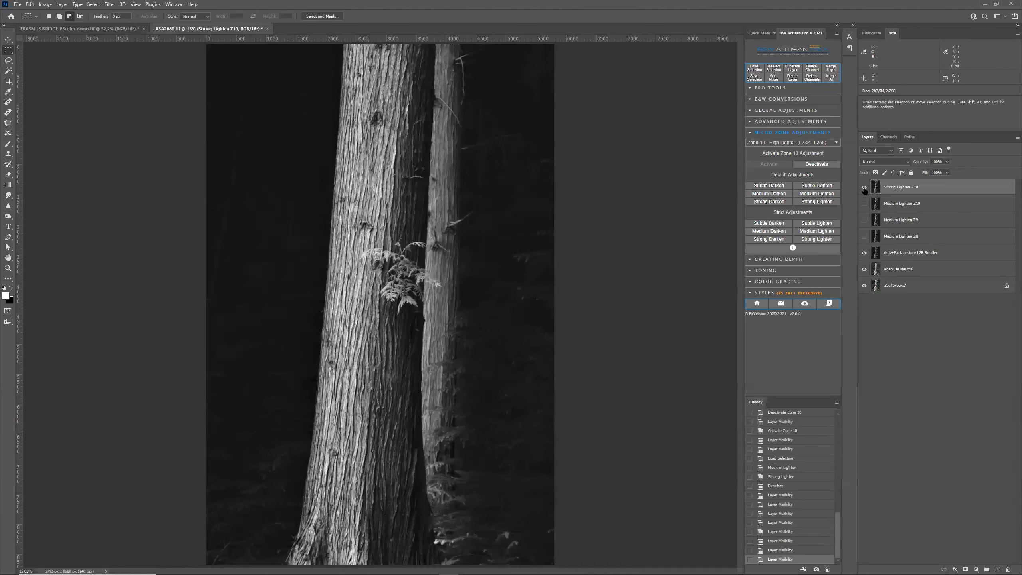
- Compare the Strong Lighten Z10 result with the Absolute Neutral and Adj.+Part. restore L2R Smaller layers by toggling layer visibility
left_click(864, 252)
left_click(864, 188)
key("ctrl+minus")
key("ctrl+minus")
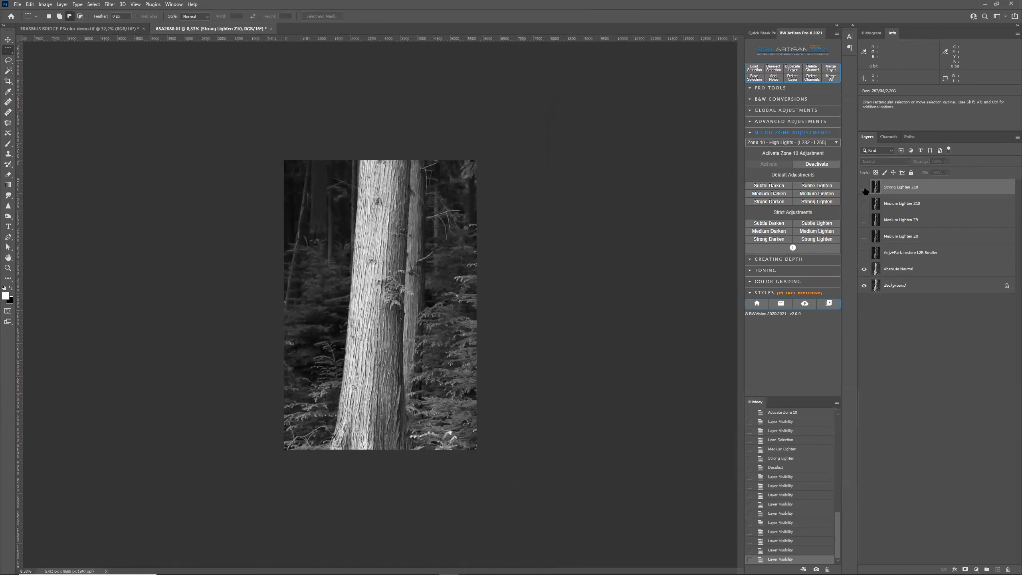
left_click(864, 187)
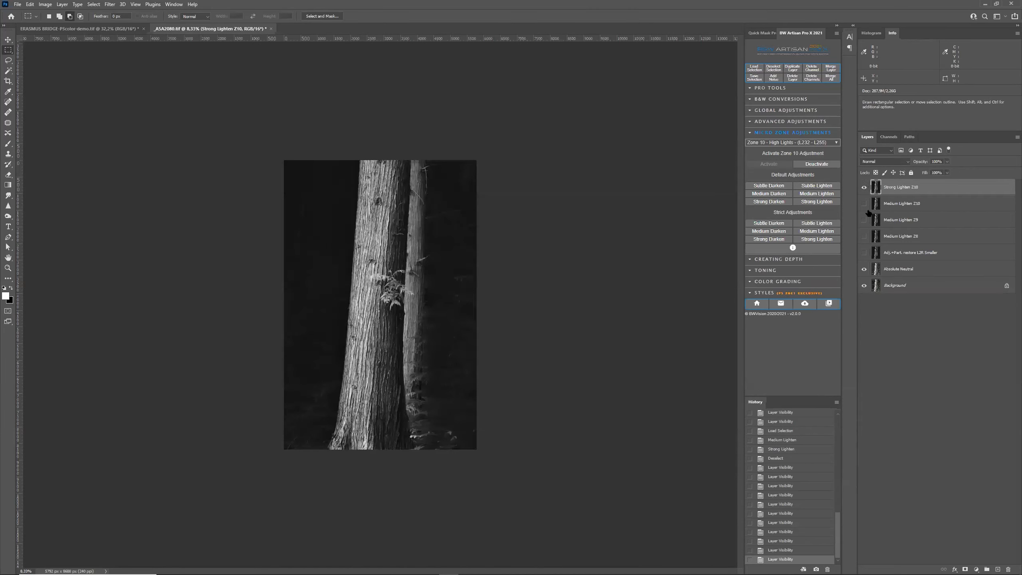
left_click(864, 253)
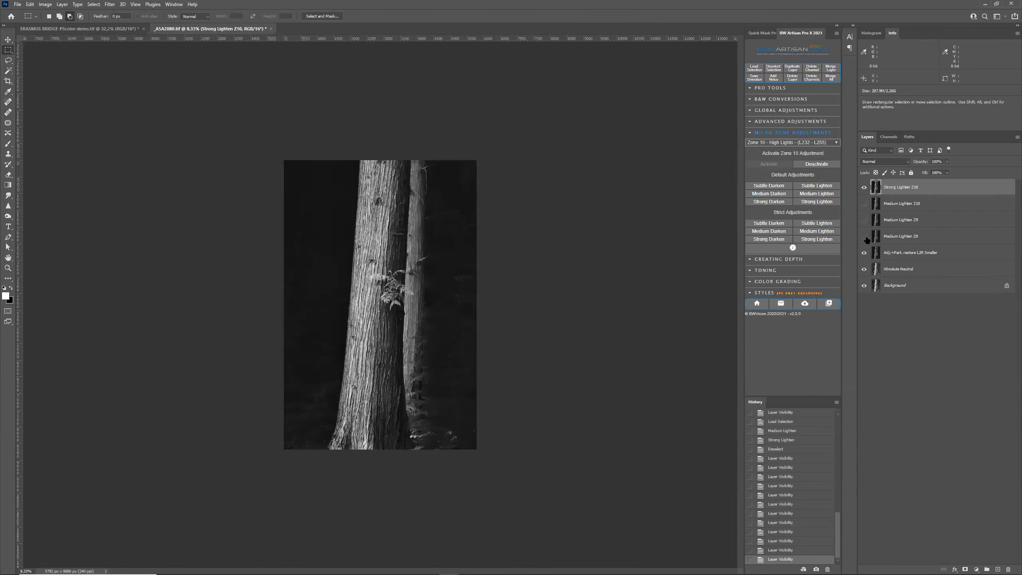
left_click(864, 187)
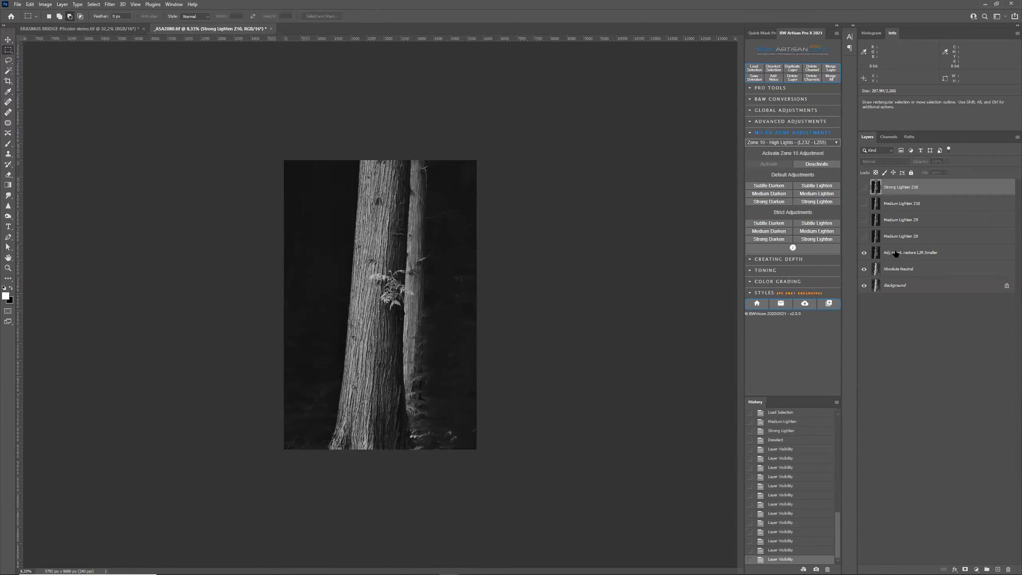
left_click(864, 187)
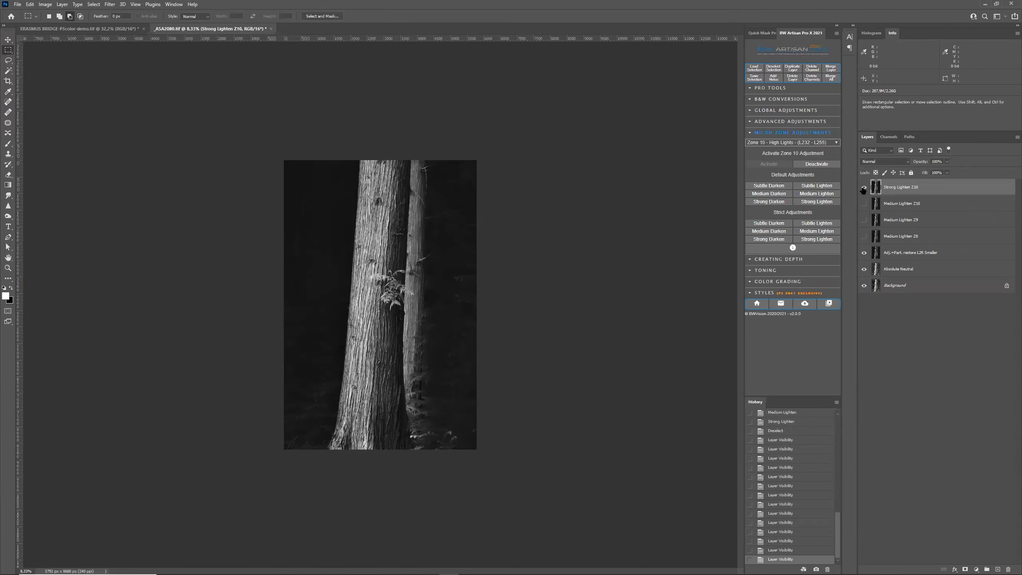
key("ctrl+0")
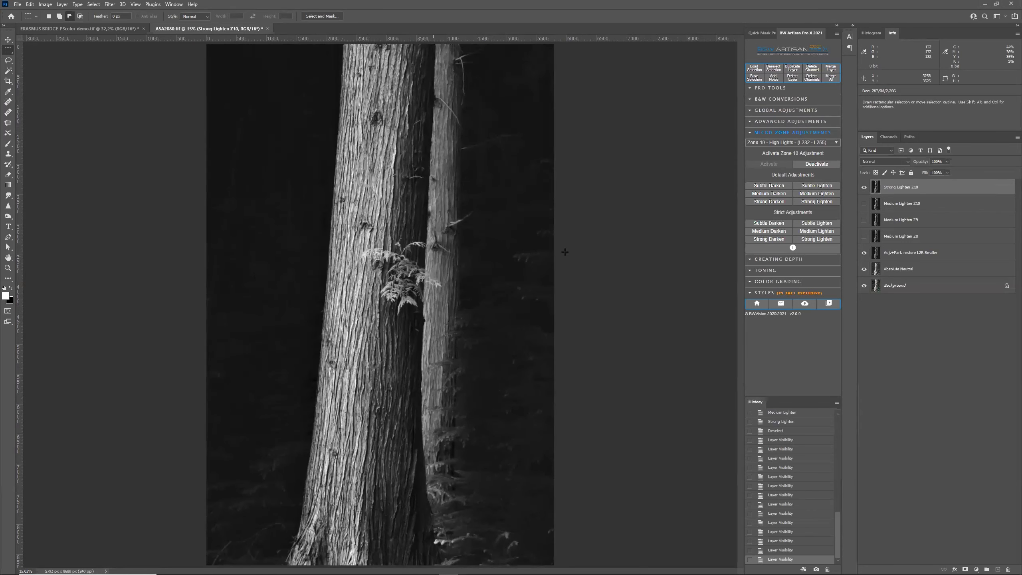
- Check the document's channels, deactivate the Zone 10 adjustment, and return to the layer list
left_click(889, 137)
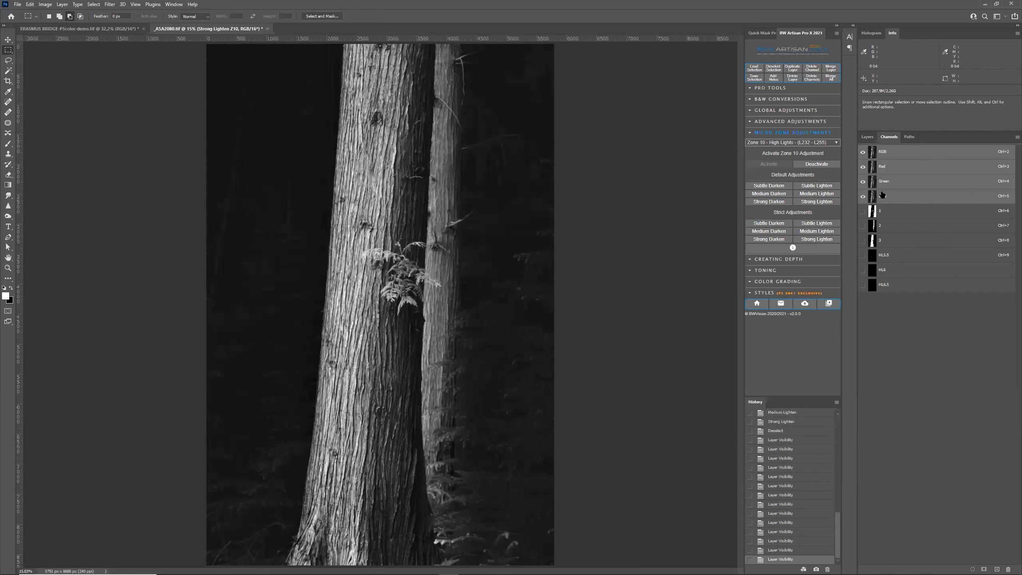
left_click(814, 165)
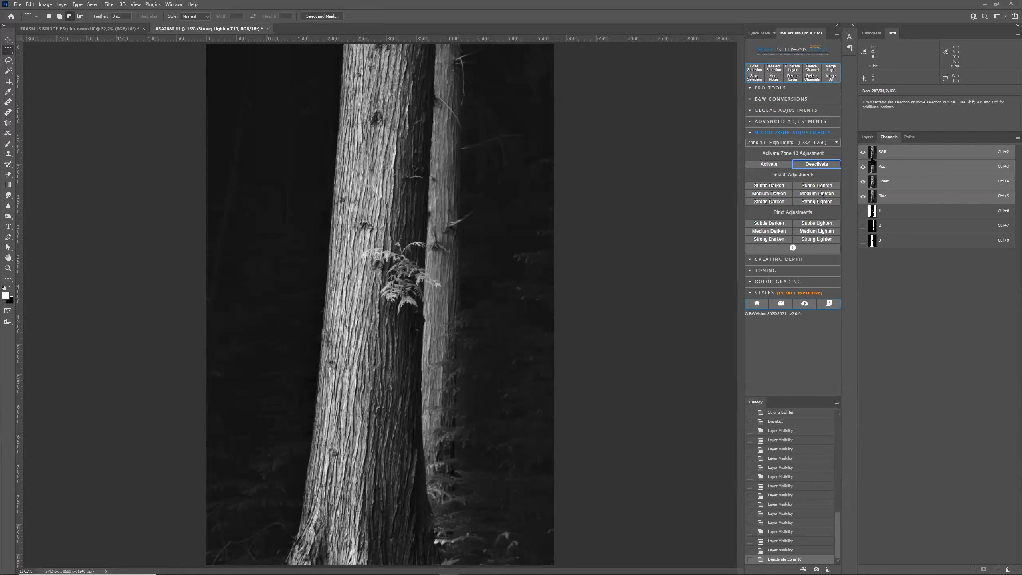
left_click(867, 138)
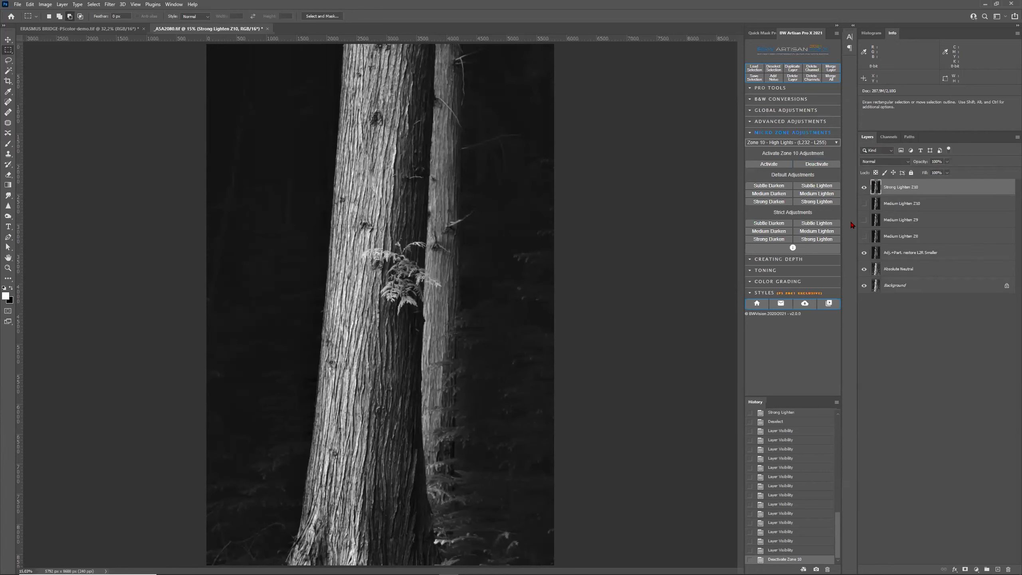
- Hide Strong Lighten Z10 and Adj.+Part. restore L2R Smaller, and activate the Zone 10 adjustment again on the Absolute Neutral layer
left_click(864, 191)
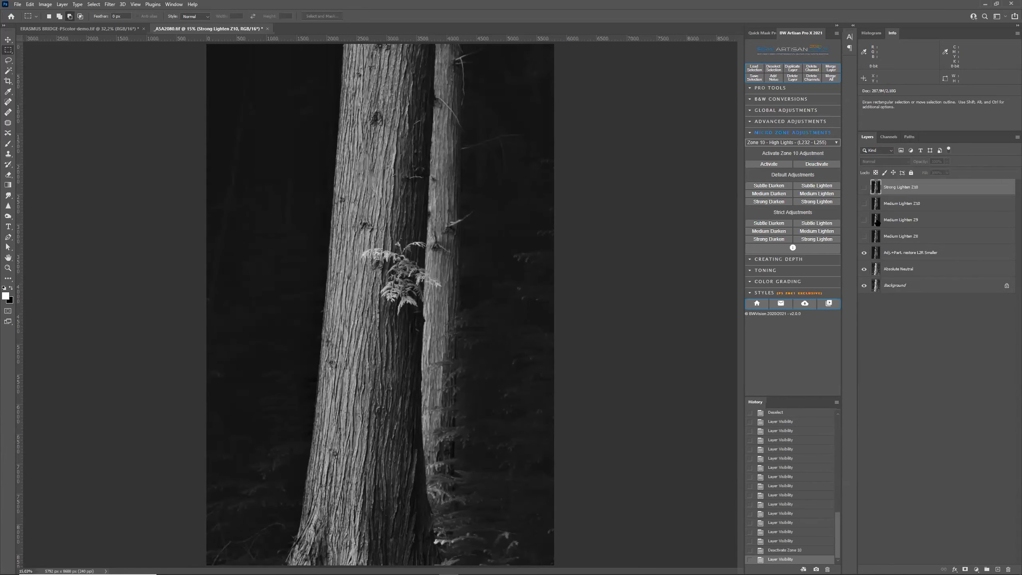
left_click(932, 274)
left_click(864, 252)
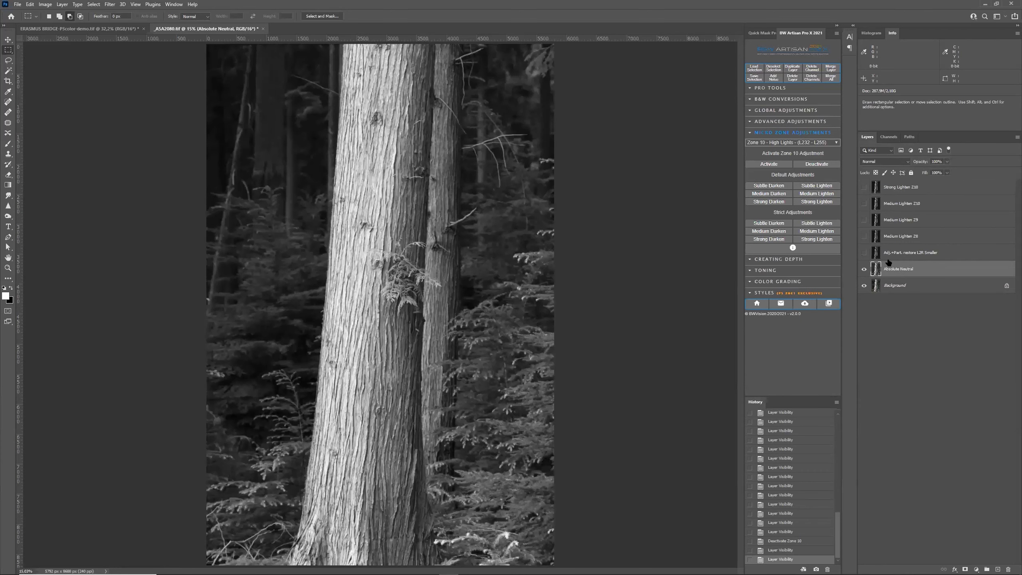
left_click(775, 166)
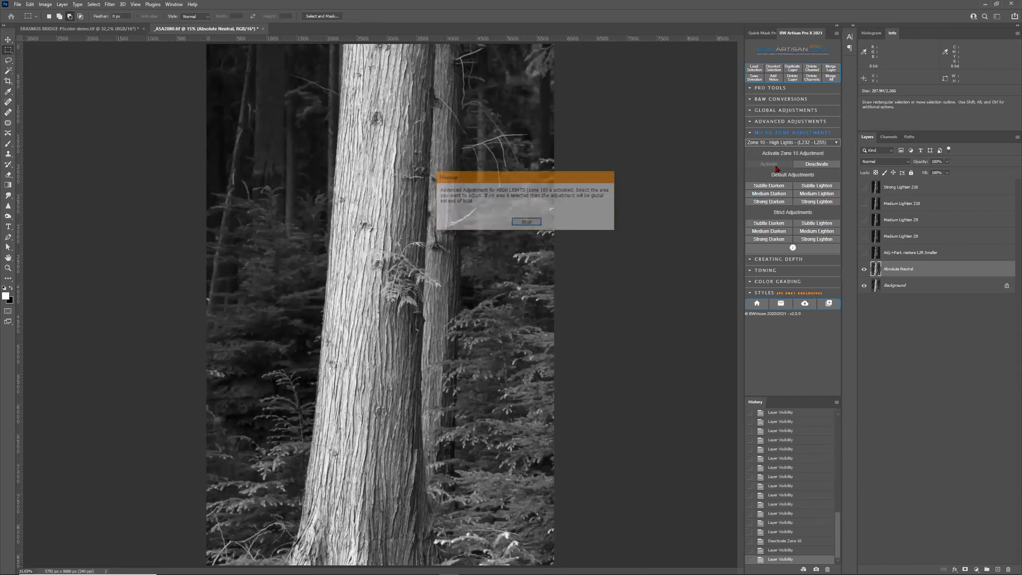
left_click(530, 221)
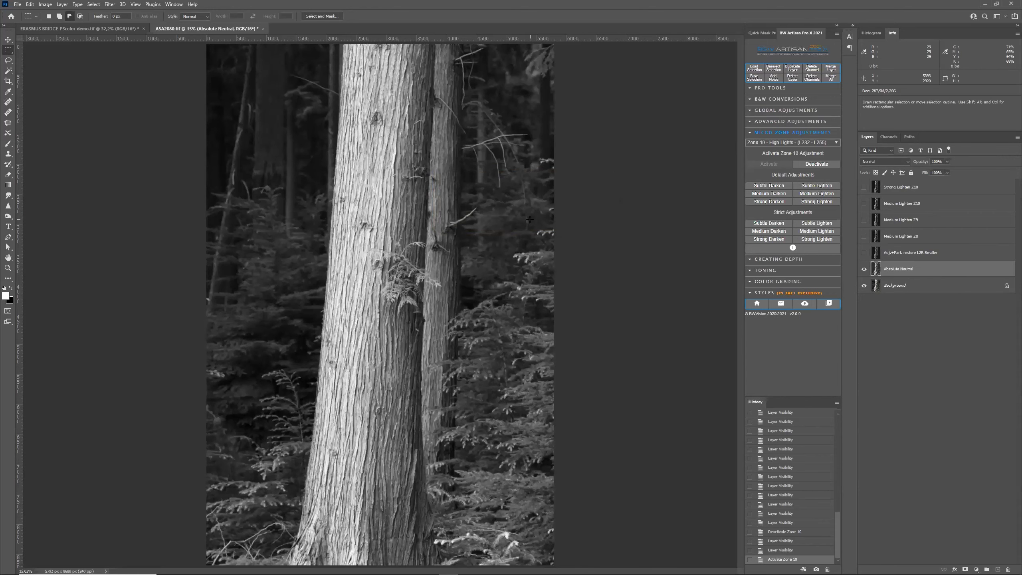
- Examine the HL5.5, HL6 and HL6.5 mask channels one by one, and return to the RGB composite
left_click(889, 137)
left_click(897, 258)
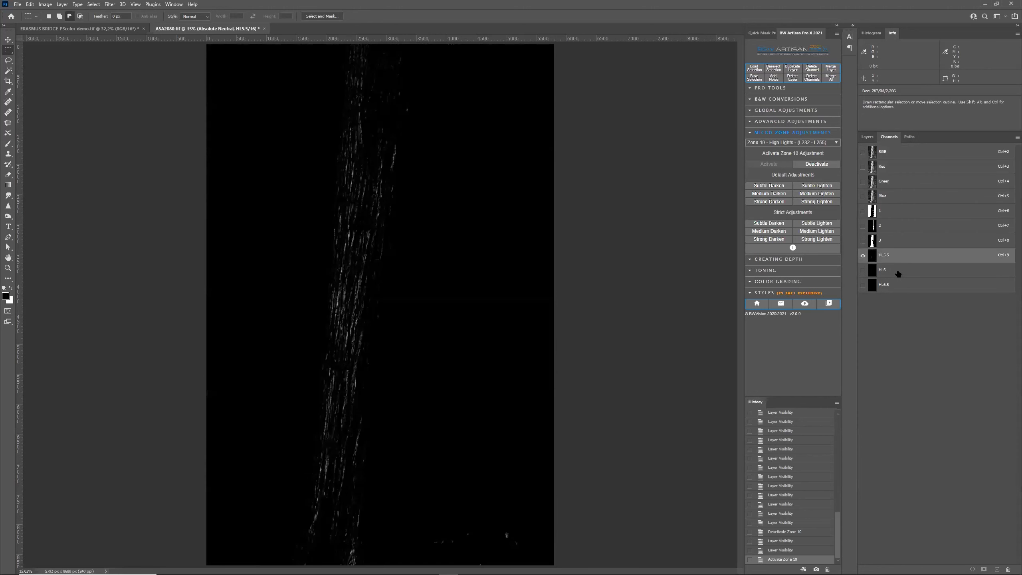
left_click(899, 274)
left_click(903, 285)
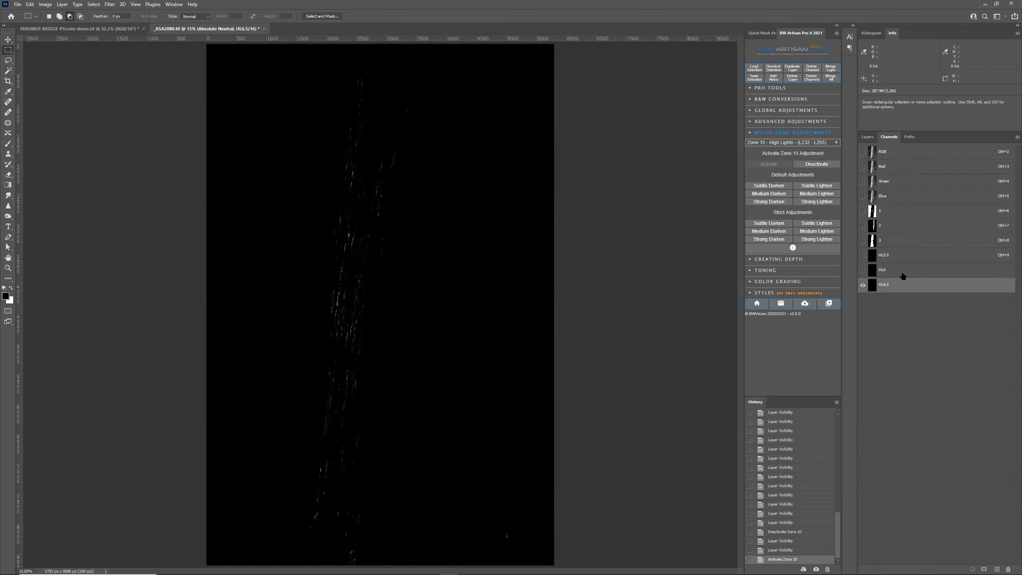
left_click(903, 268)
left_click(902, 258)
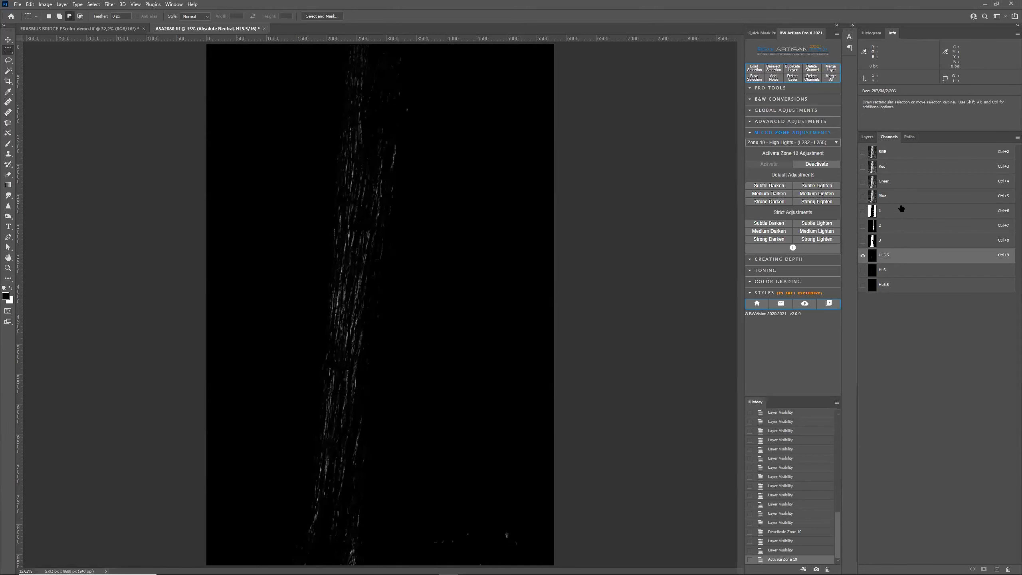
left_click(906, 152)
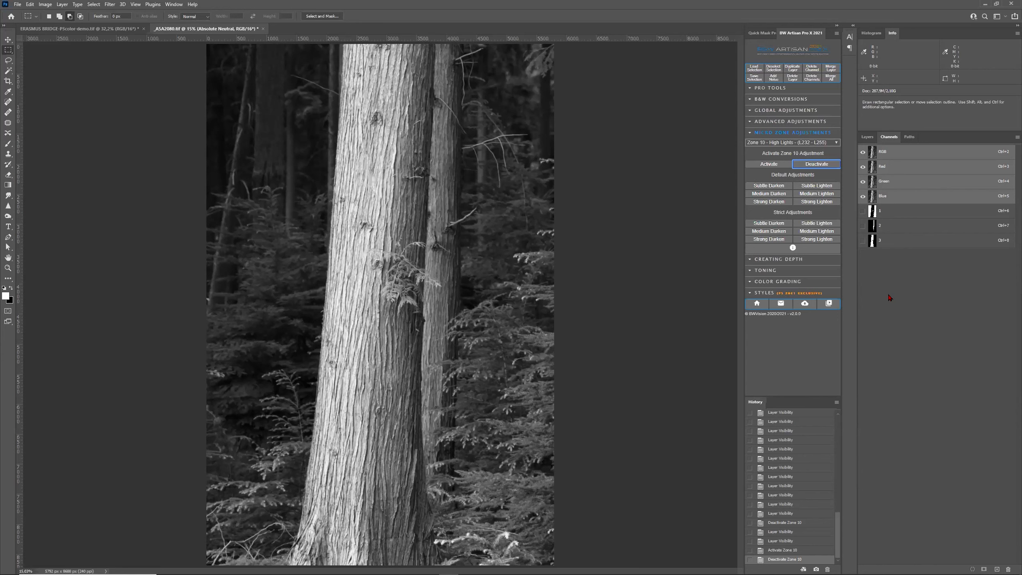
- Show the Strong Lighten Z10 layer of the tree photo, and close the tree document
left_click(865, 138)
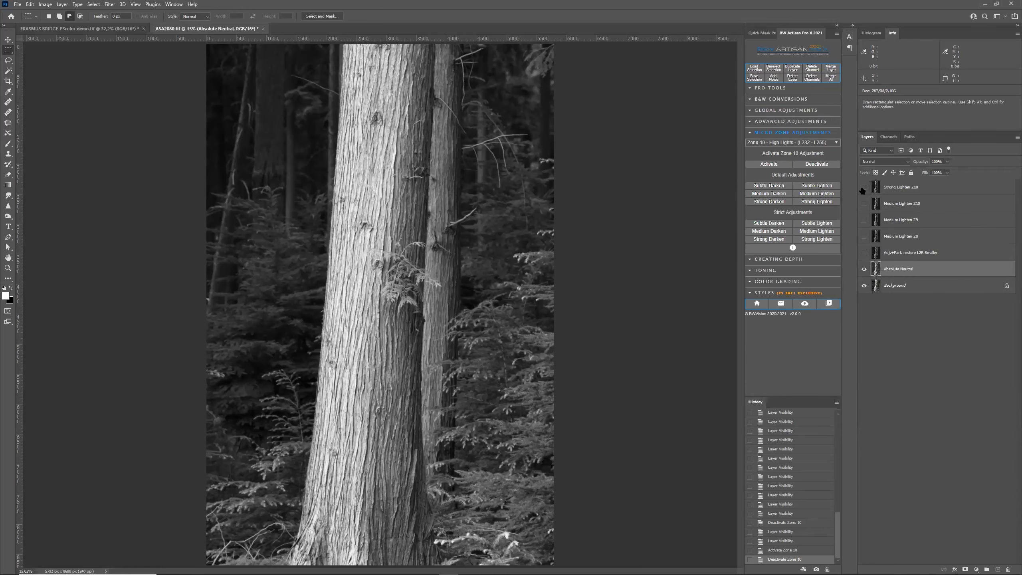
left_click(864, 188)
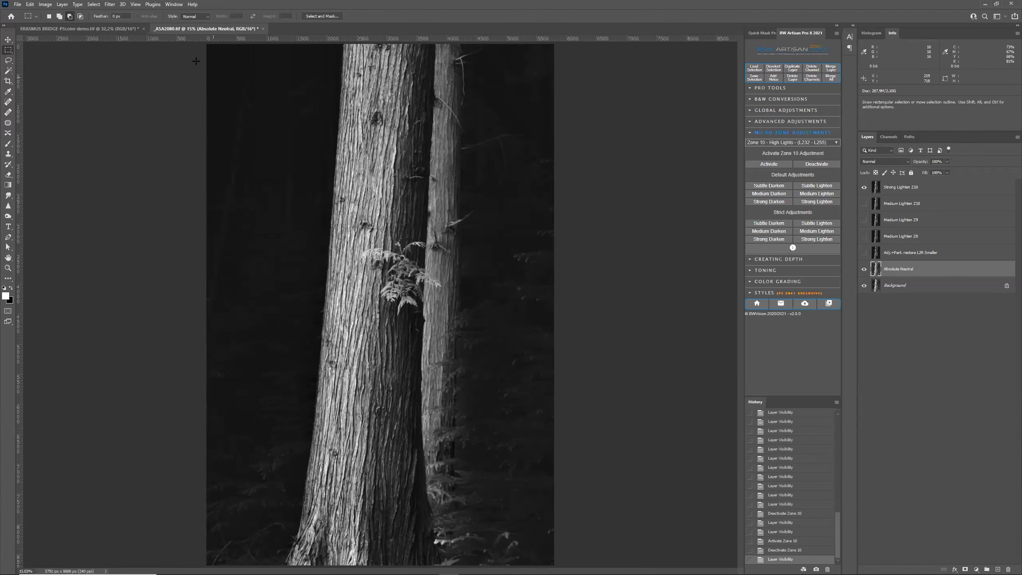
left_click(262, 29)
left_click(509, 211)
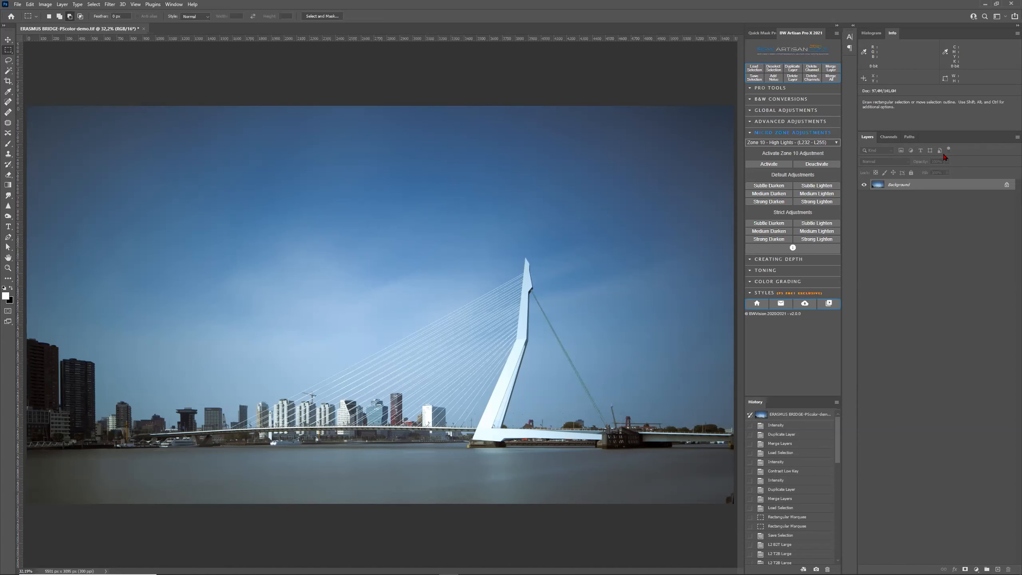
- Examine the Sky, Cables, Pylon, Road, Buildings water and Pylon2 mask channels of the bridge photo, and return to the RGB composite's layer list
left_click(888, 137)
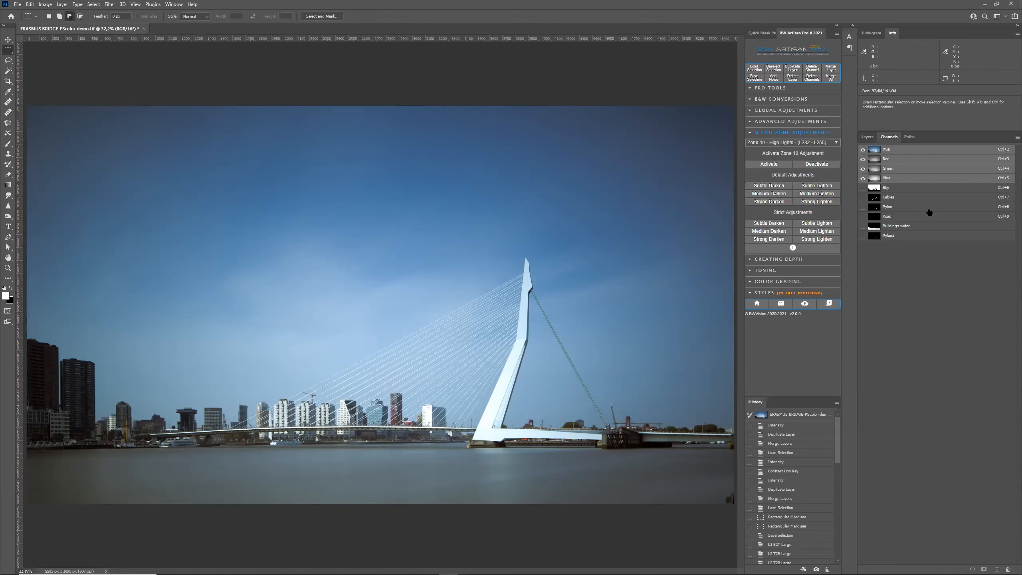
left_click(903, 189)
left_click(904, 198)
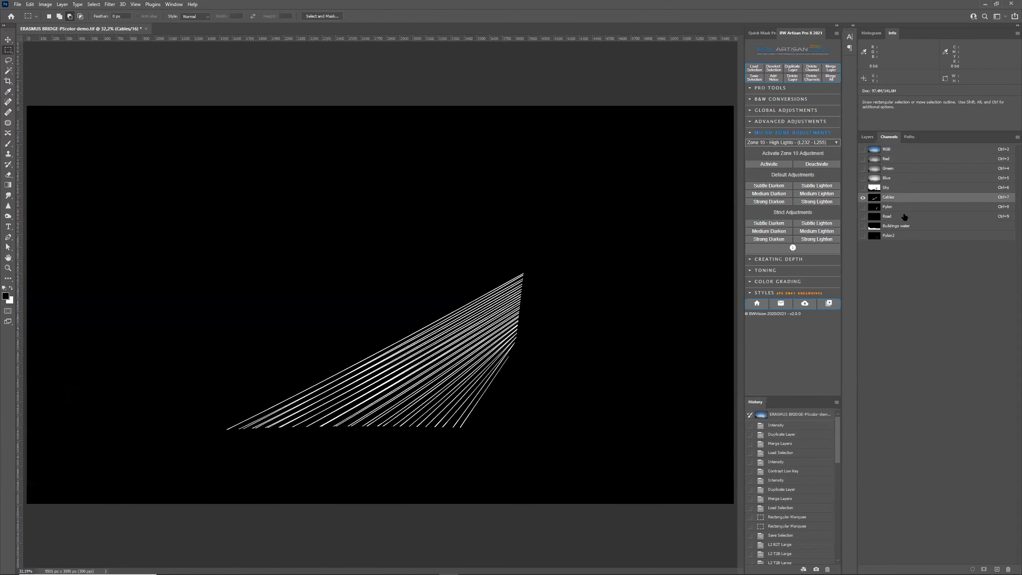
left_click(904, 206)
left_click(904, 216)
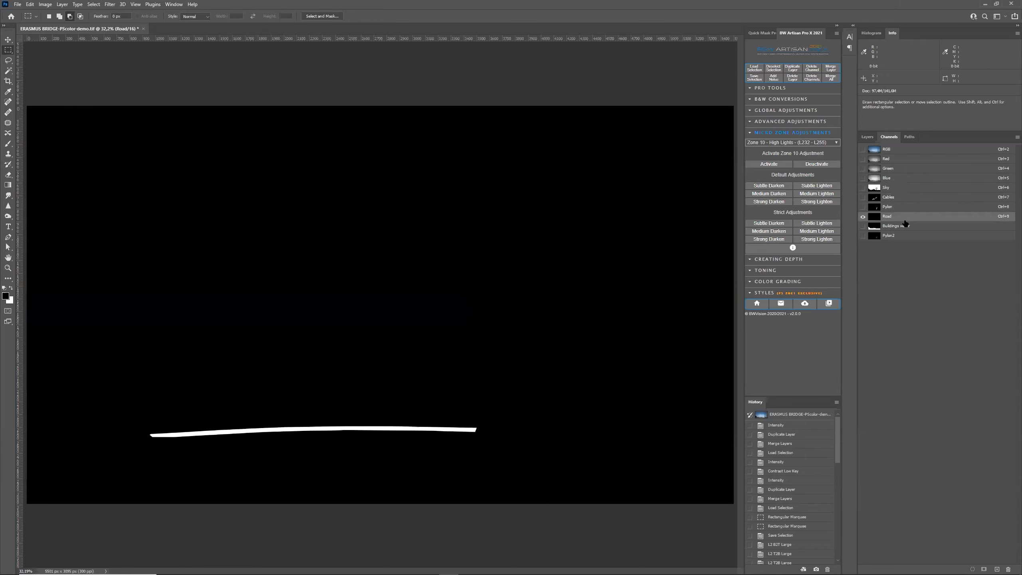
left_click(926, 227)
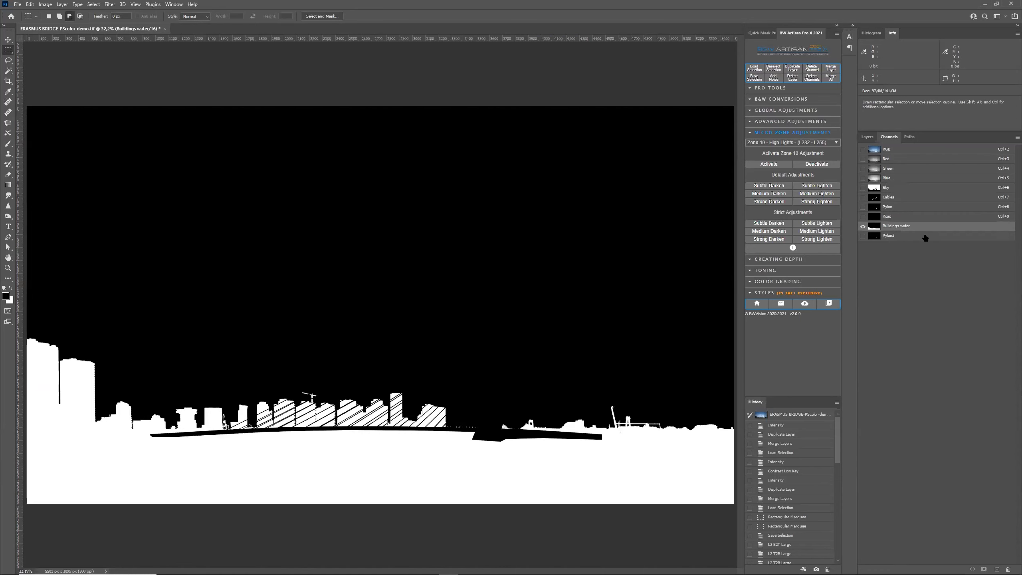
left_click(923, 238)
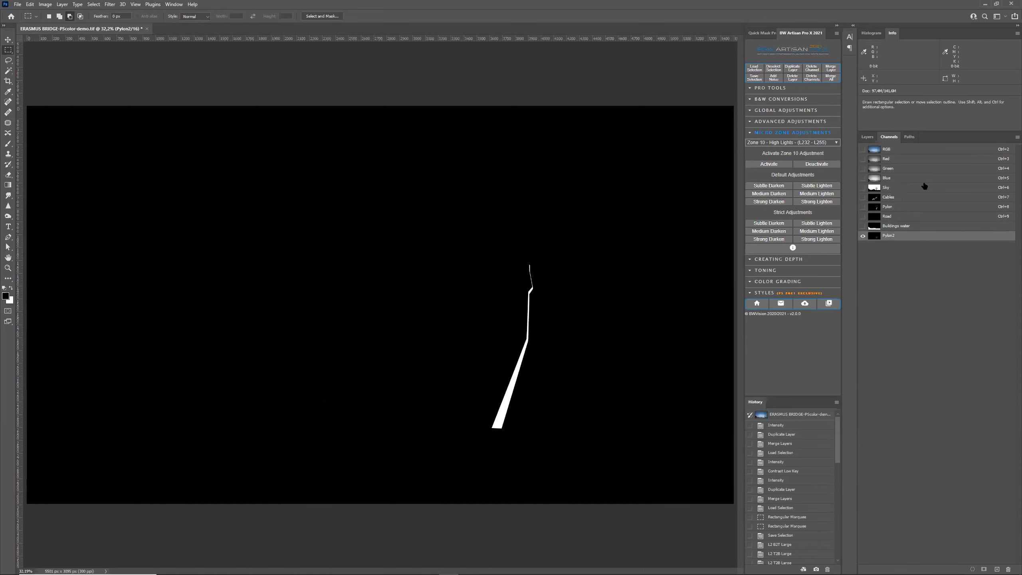
left_click(924, 152)
left_click(870, 137)
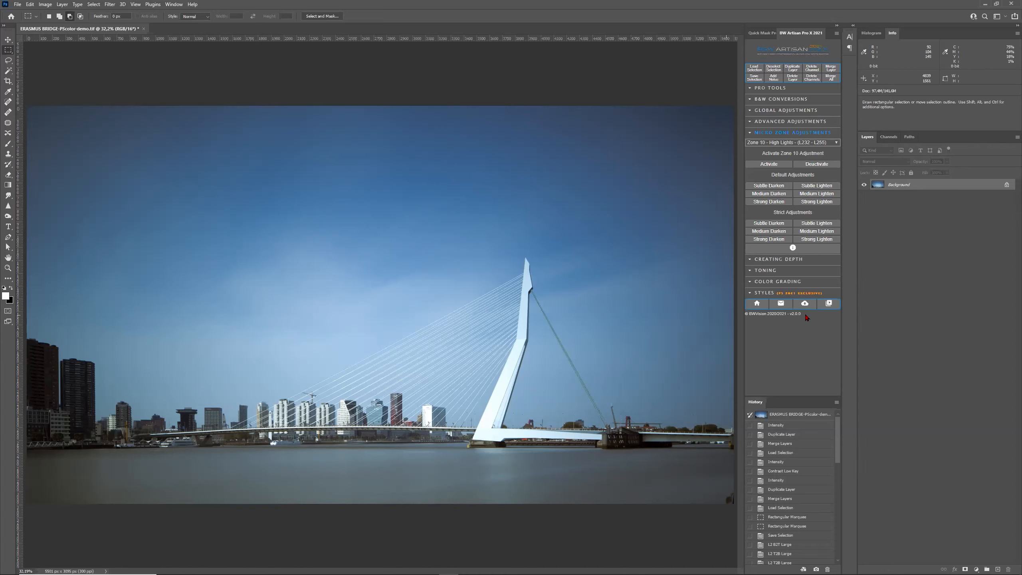
- Convert the bridge photo with the standard Neutral black-and-white conversion, and load the Sky channel as a new selection
left_click(760, 100)
left_click(765, 123)
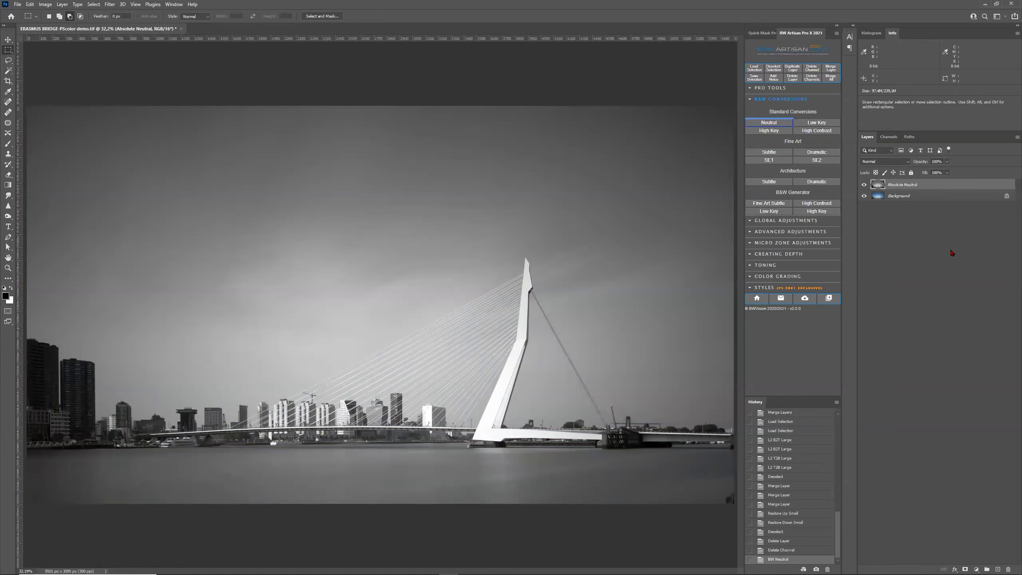
left_click(755, 69)
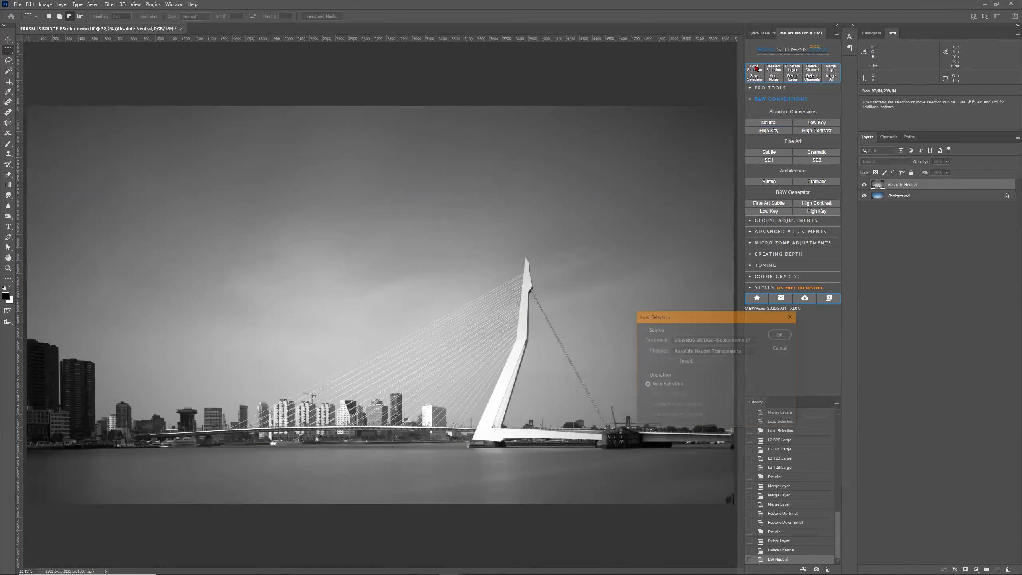
left_click(731, 354)
left_click(716, 374)
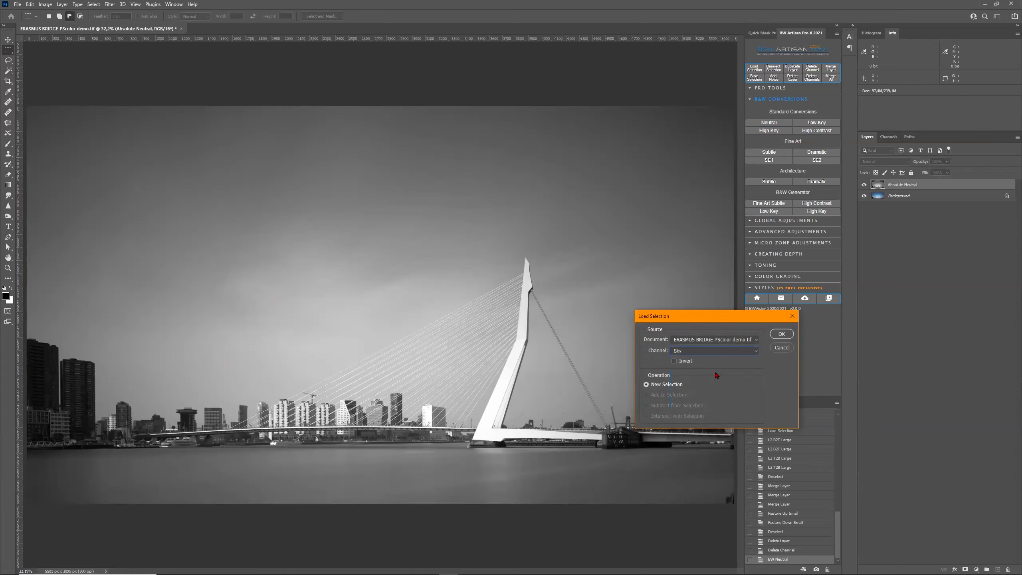
left_click(782, 335)
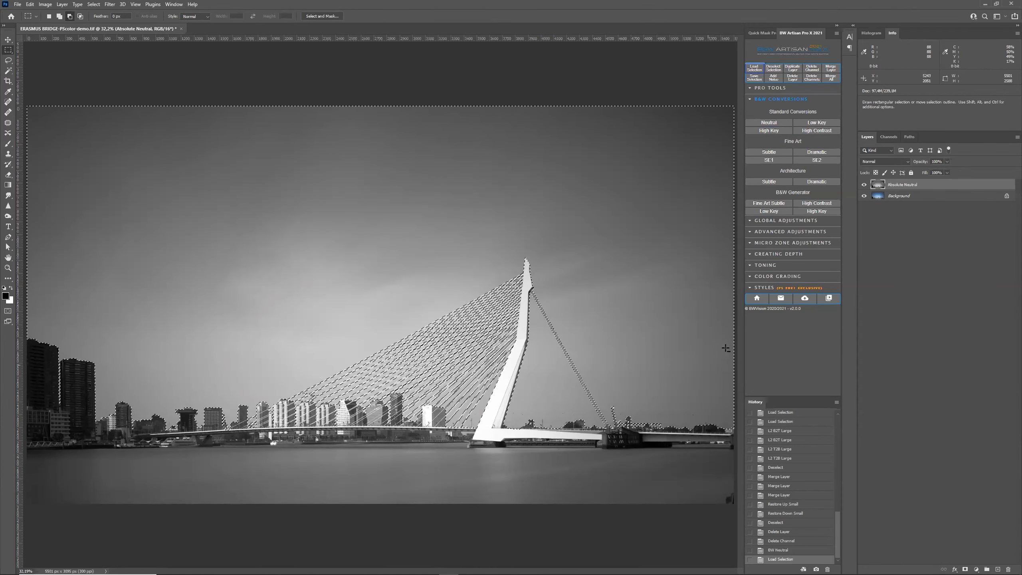
- Apply the global Low Key contrast to the selected sky at intensity 100, and inspect the sky up close
left_click(772, 221)
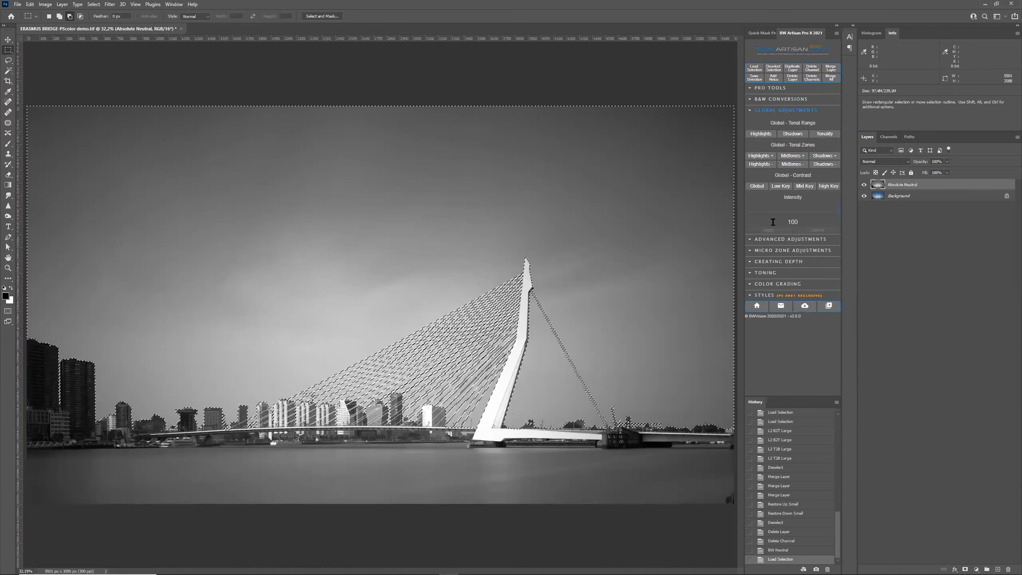
left_click(781, 186)
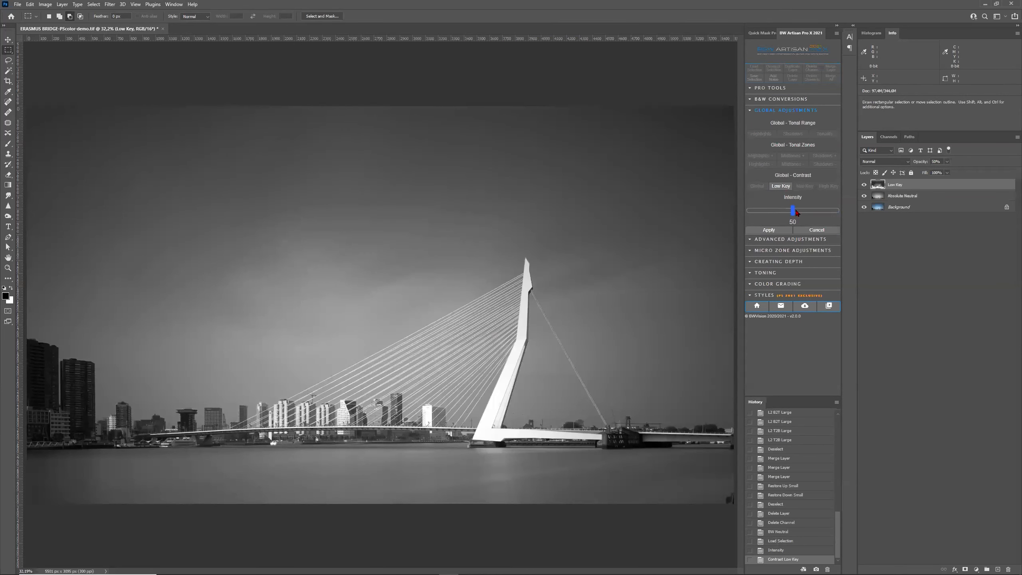
left_click_drag(792, 211, 857, 206)
left_click(768, 229)
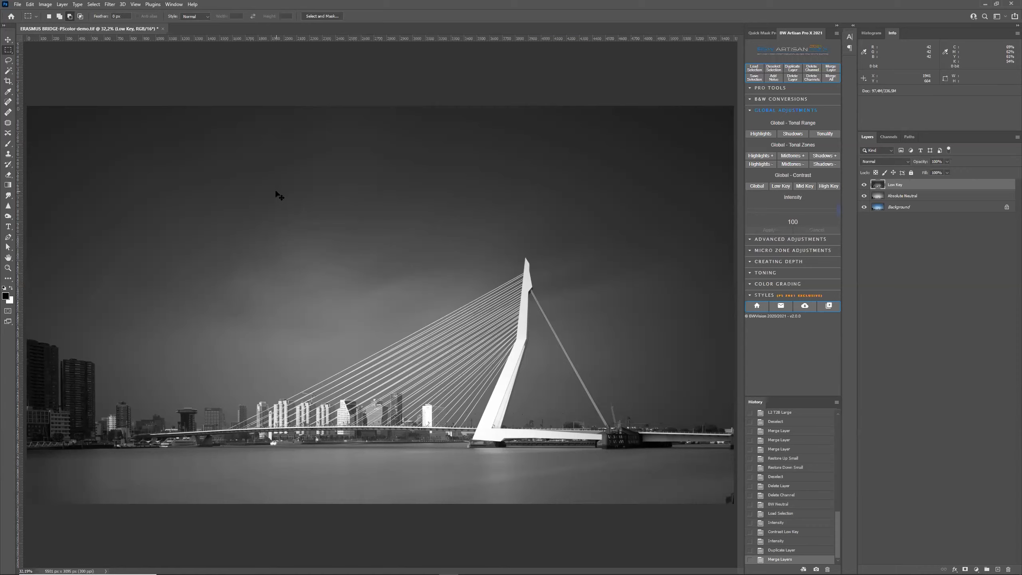
key("ctrl+plus")
key("ctrl+plus")
key("ctrl+plus")
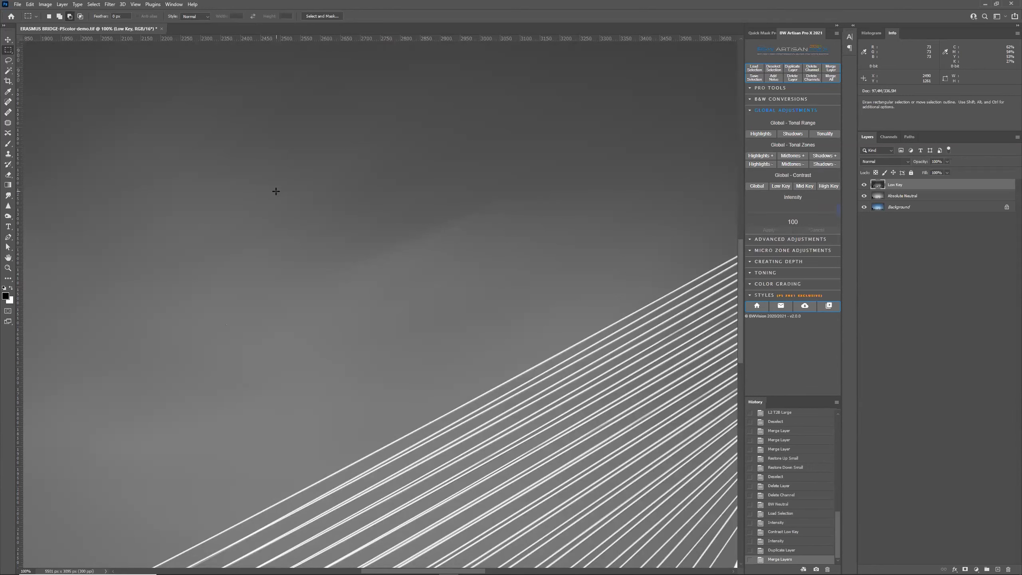
key("ctrl+0")
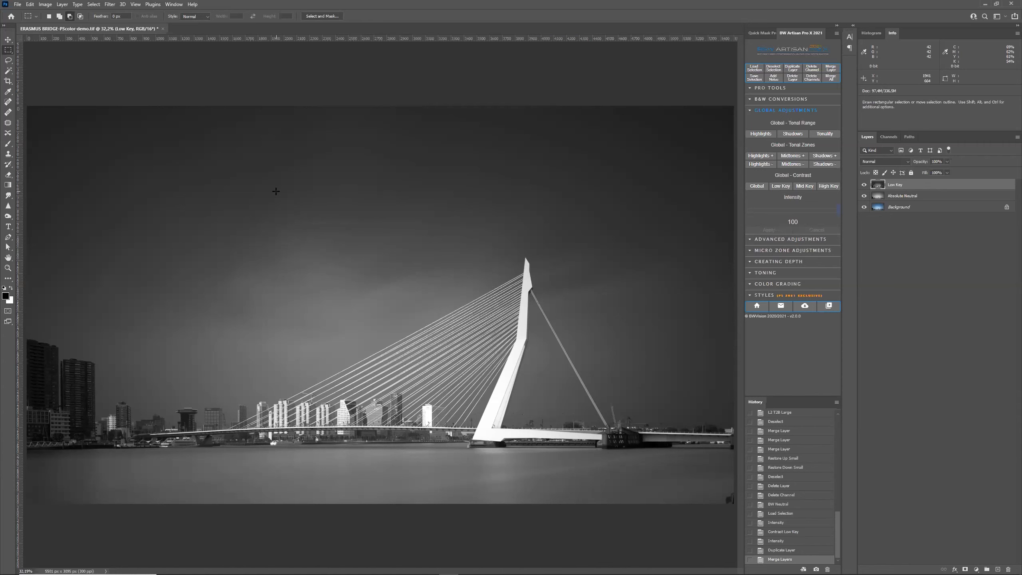
- Reload the Sky selection, apply a second Low Key contrast at intensity 94, and inspect the darkened sky
left_click(755, 67)
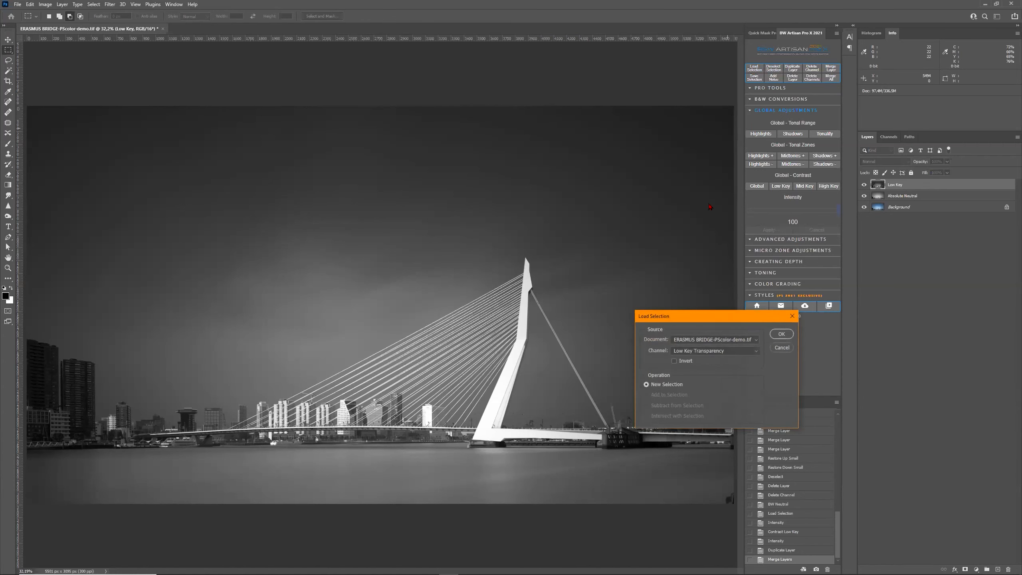
left_click(717, 353)
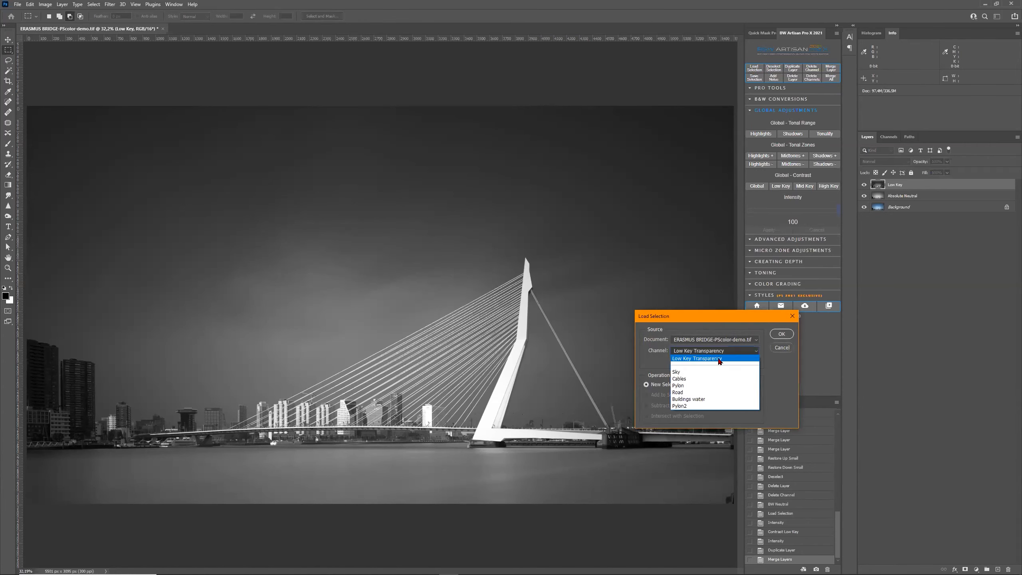
left_click(720, 359)
left_click(788, 335)
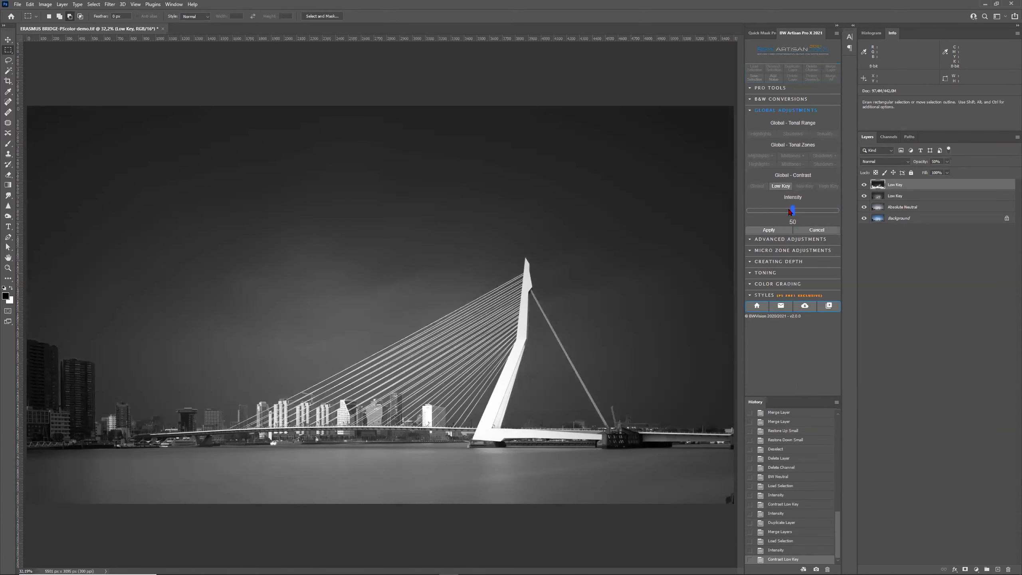
left_click_drag(792, 210, 833, 210)
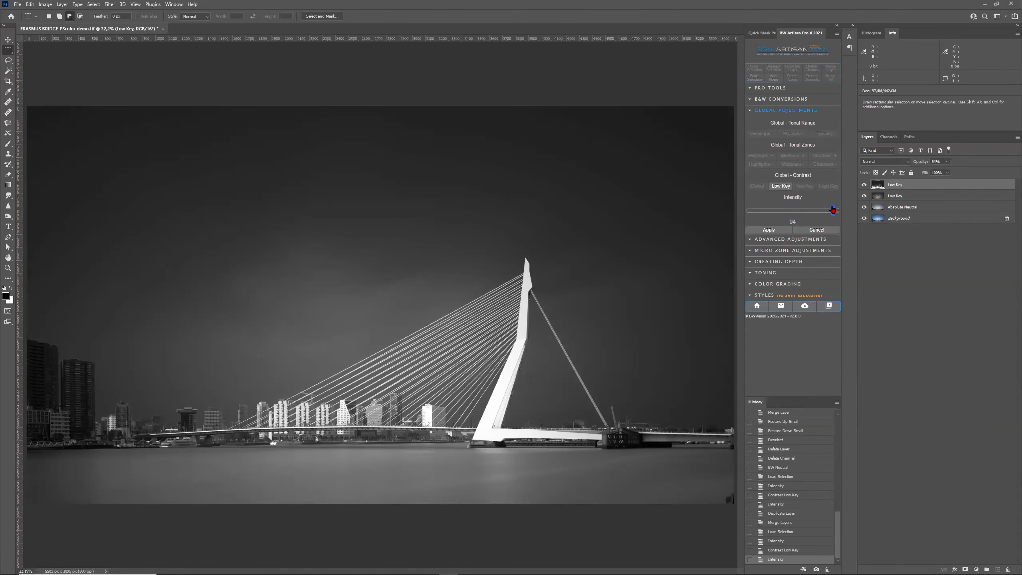
left_click(777, 232)
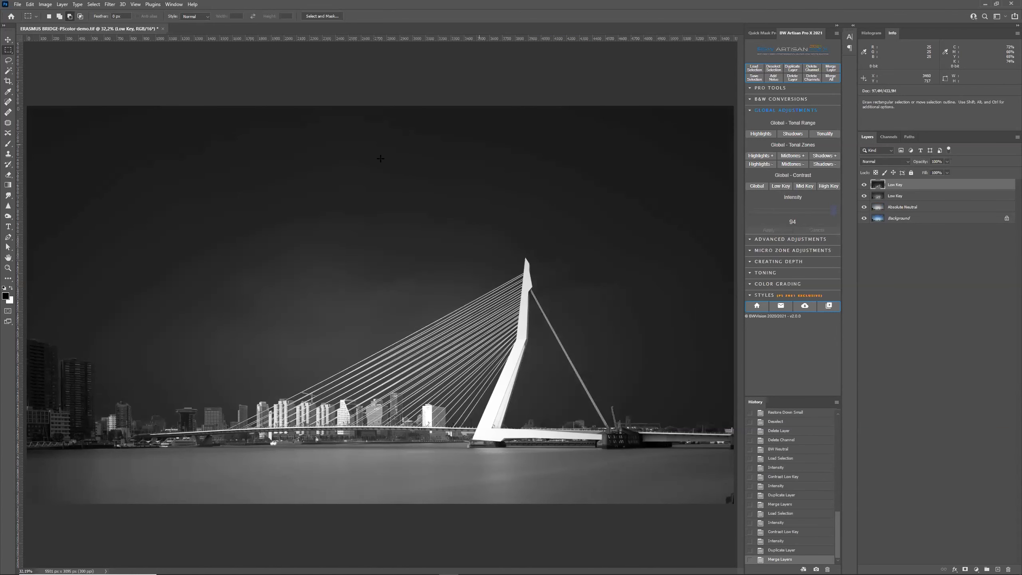
key("ctrl+plus")
key("ctrl+plus")
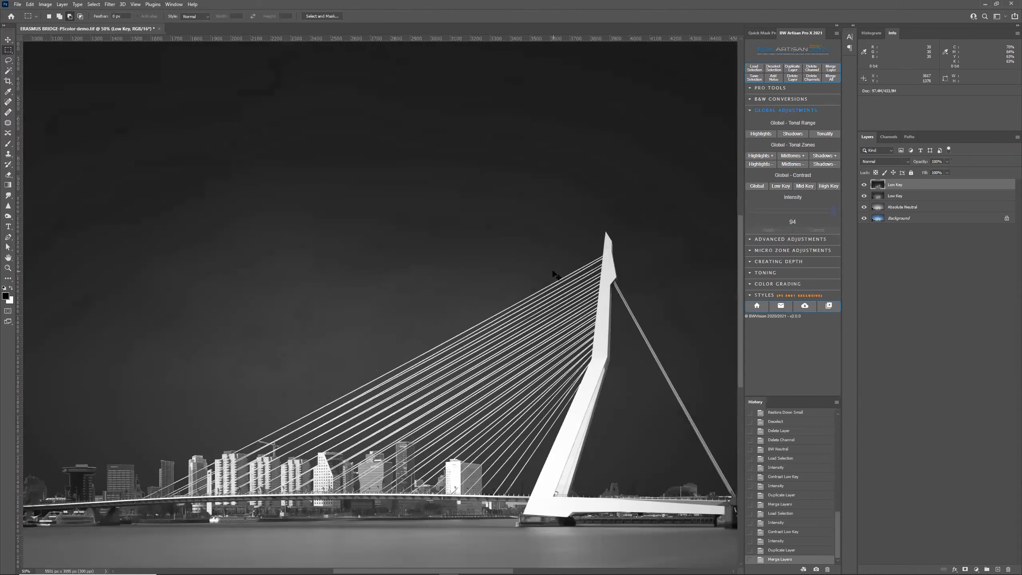
key("ctrl+plus")
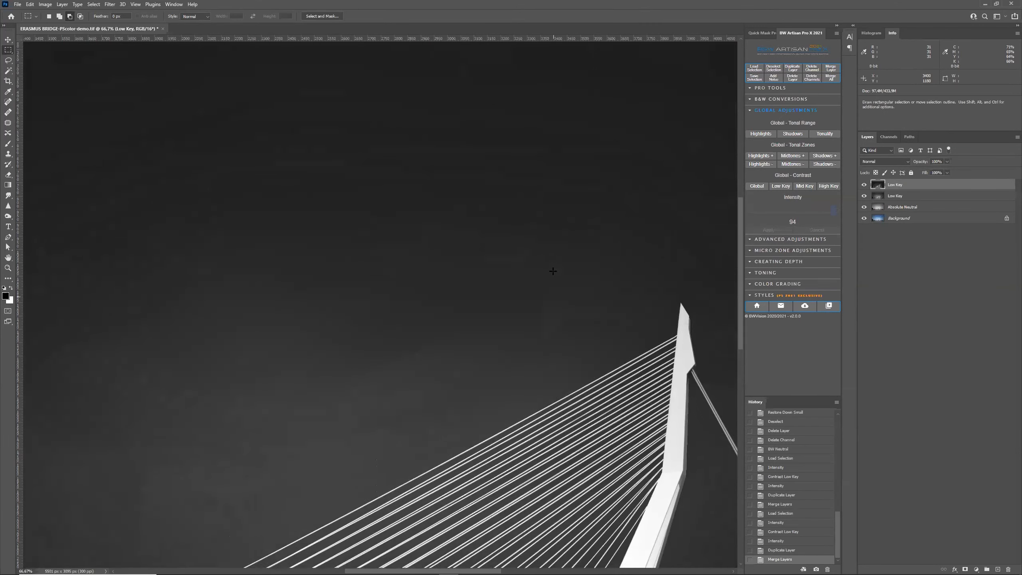
scroll(554, 272, "up", 1)
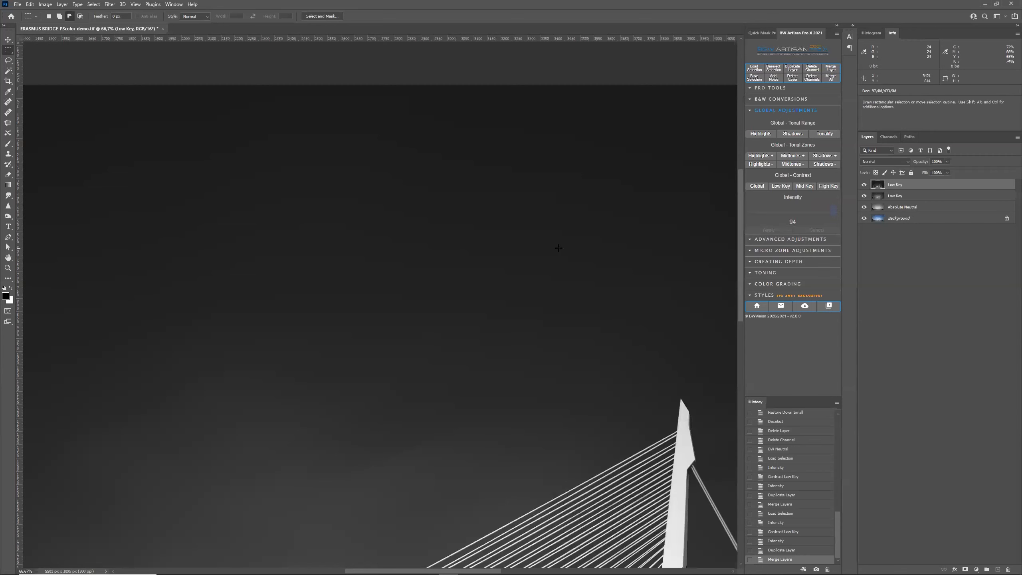
key("ctrl+0")
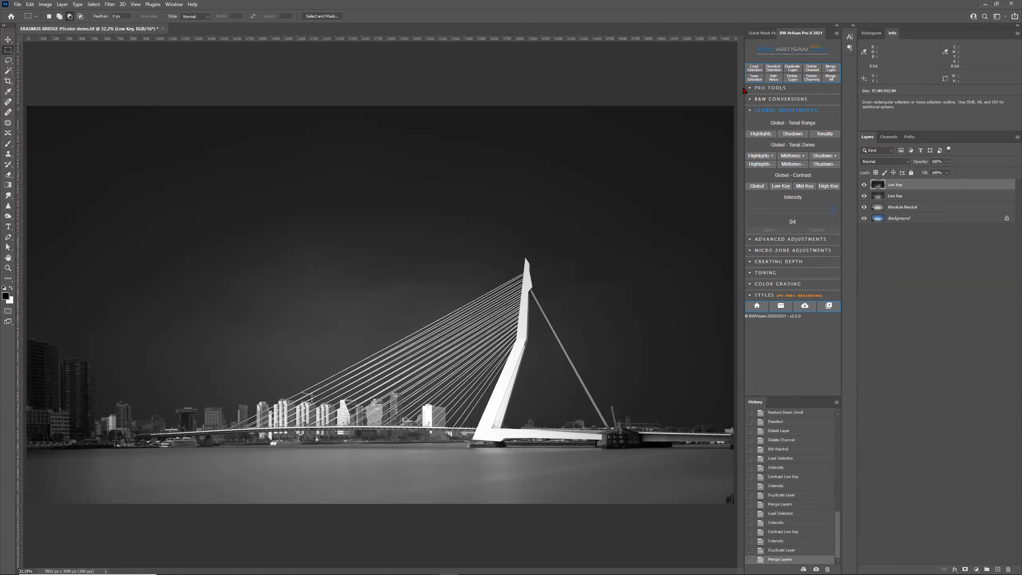
- Load the Sky channel as a selection, add noise to the sky, and deselect
left_click(754, 67)
left_click(729, 351)
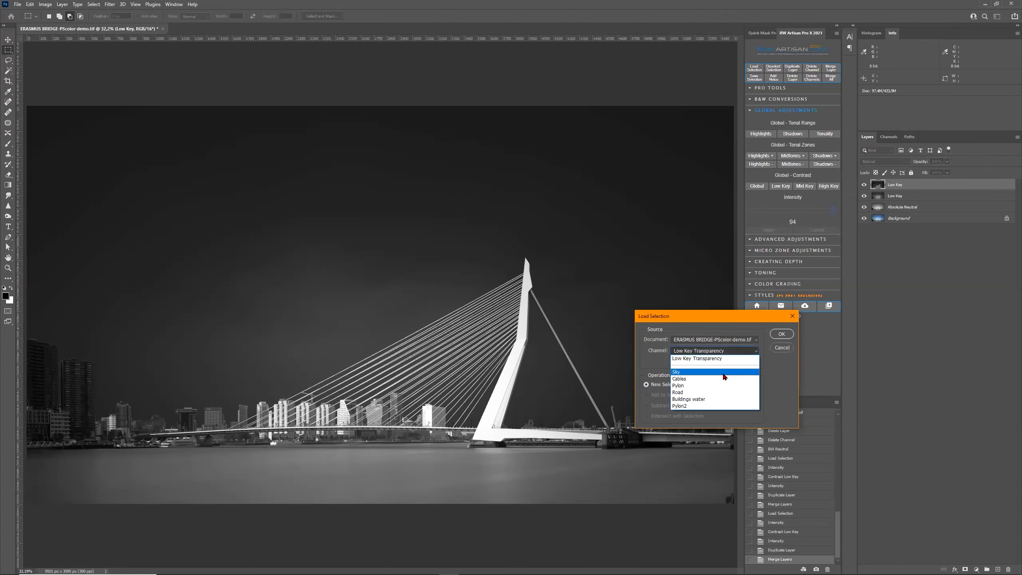
left_click(757, 357)
left_click(780, 334)
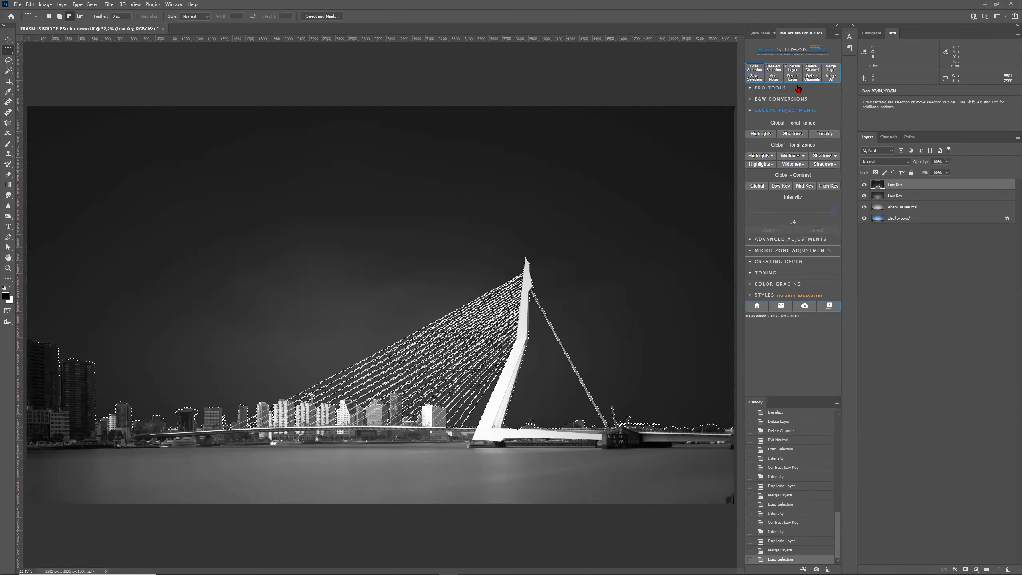
left_click(774, 80)
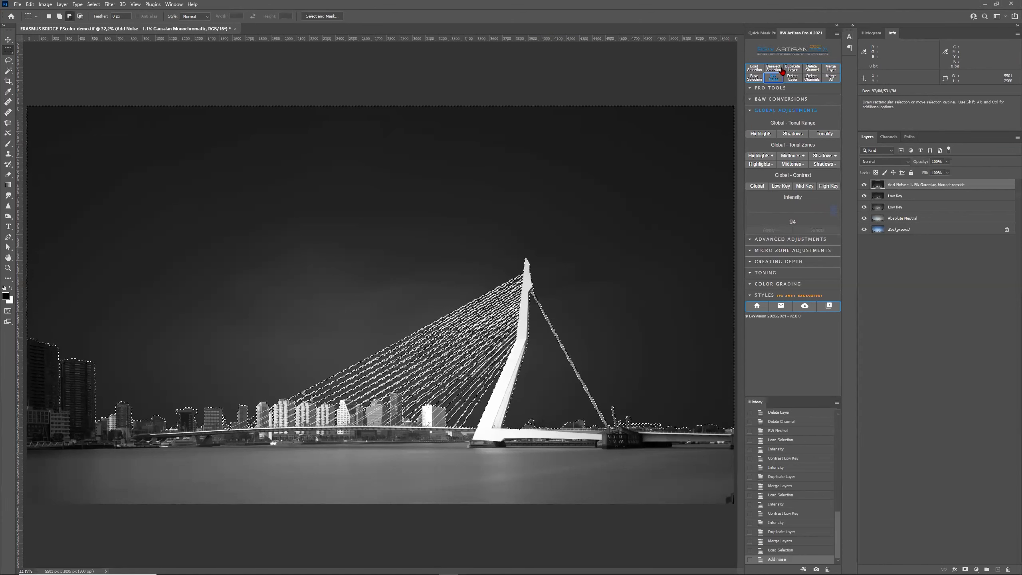
left_click(773, 69)
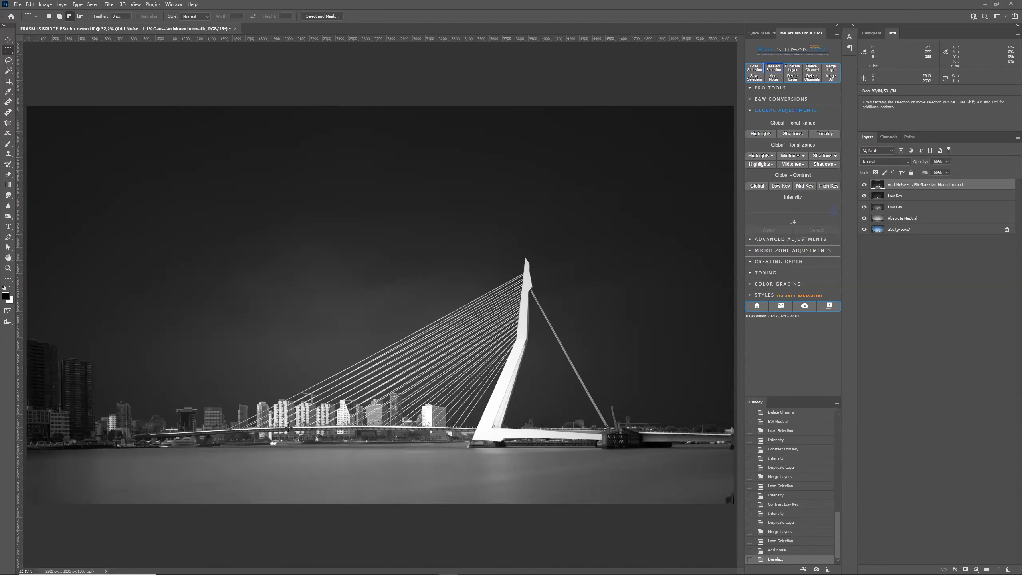
- Examine the skyline buildings and bridge cables up close, and return to the full image
key("ctrl+plus")
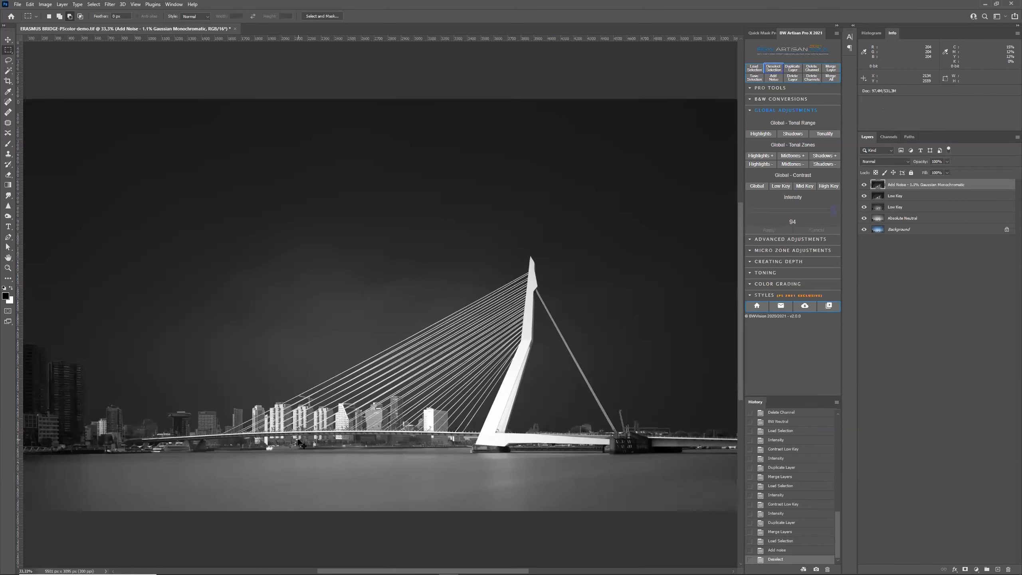
key("ctrl+plus")
scroll(249, 419, "left", 5)
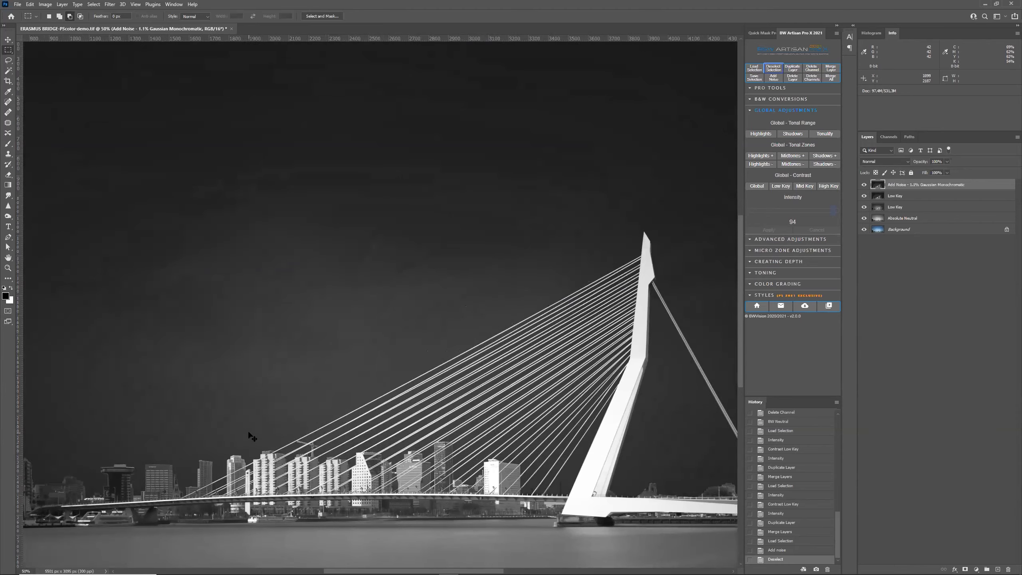
scroll(250, 419, "left", 2)
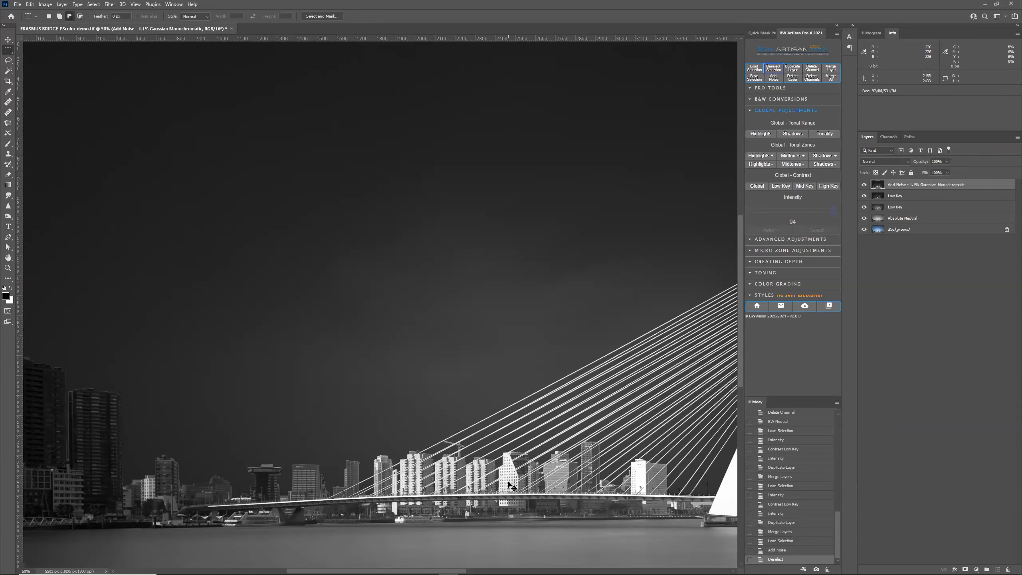
key("ctrl+0")
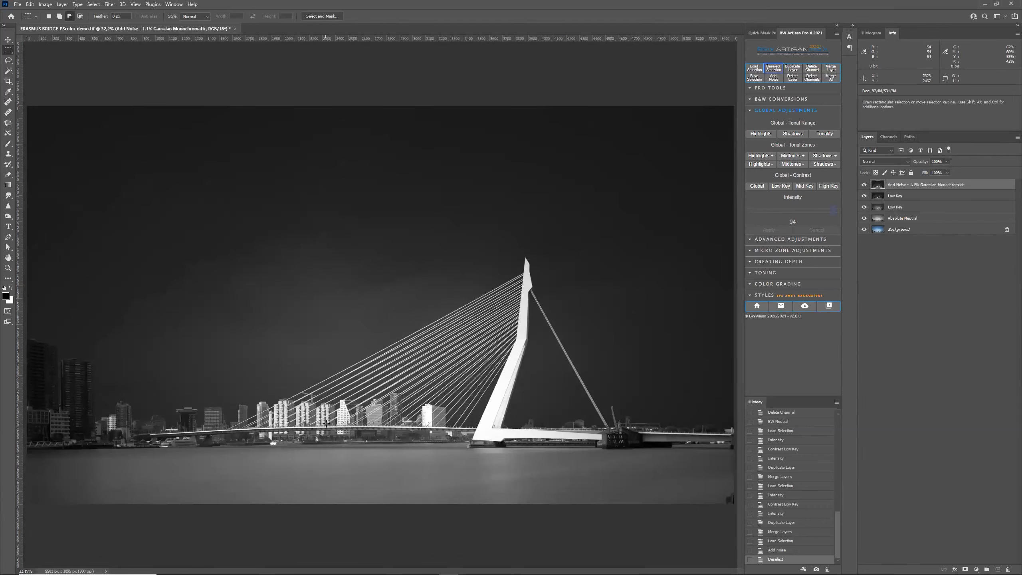
- Inspect the saved Buildings water mask, then return to the RGB composite and the layer list
left_click(888, 136)
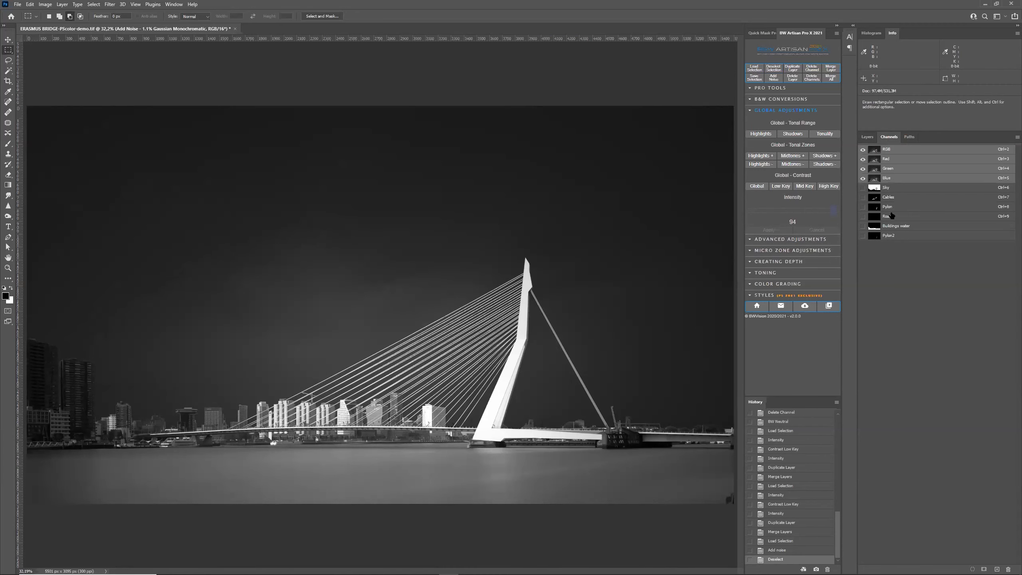
left_click(897, 228)
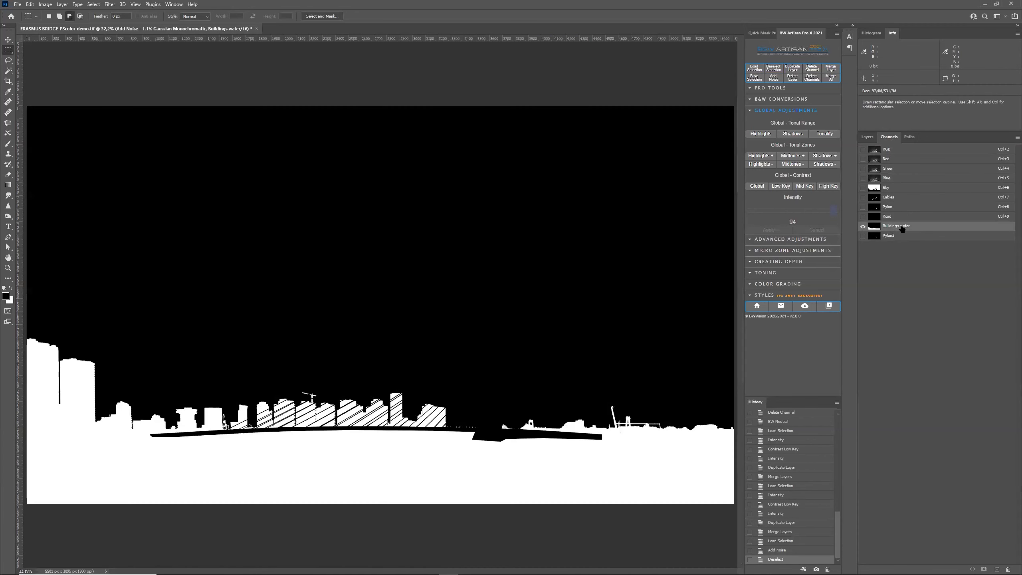
left_click(921, 148)
left_click(868, 137)
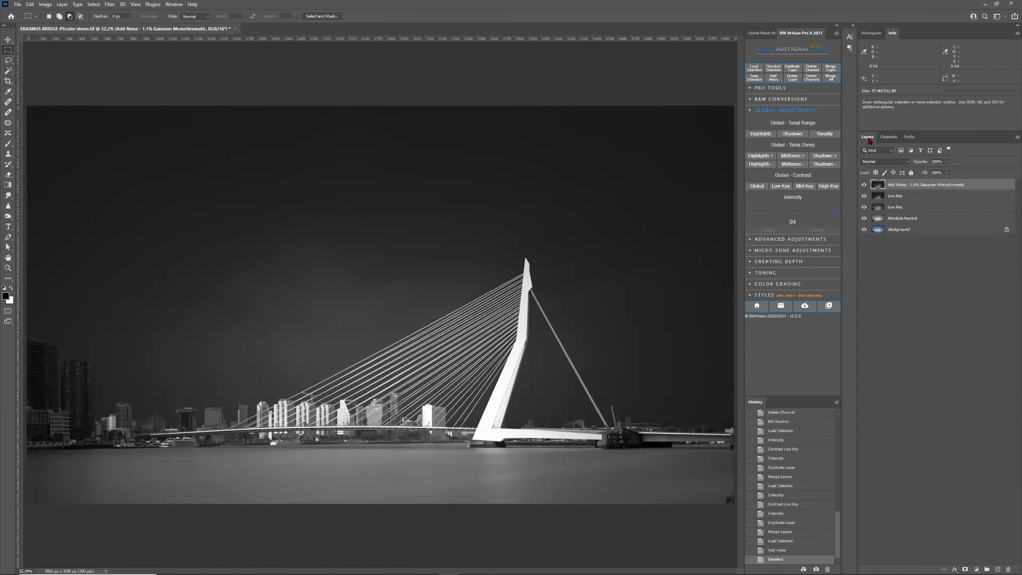
- Load the Buildings water channel as a new selection and apply the global Low Key contrast to it at intensity 100
left_click(752, 67)
left_click(739, 354)
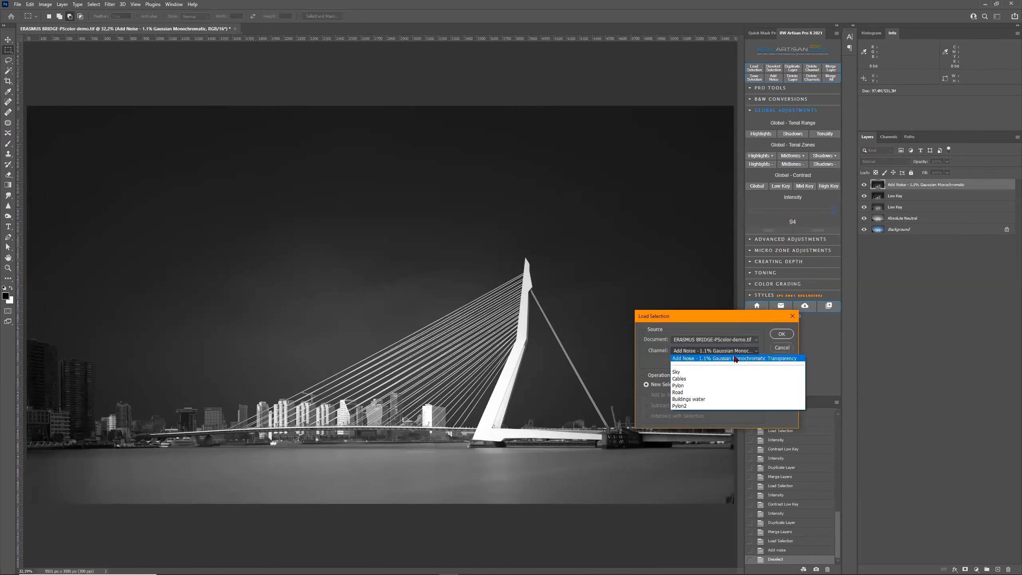
left_click(720, 401)
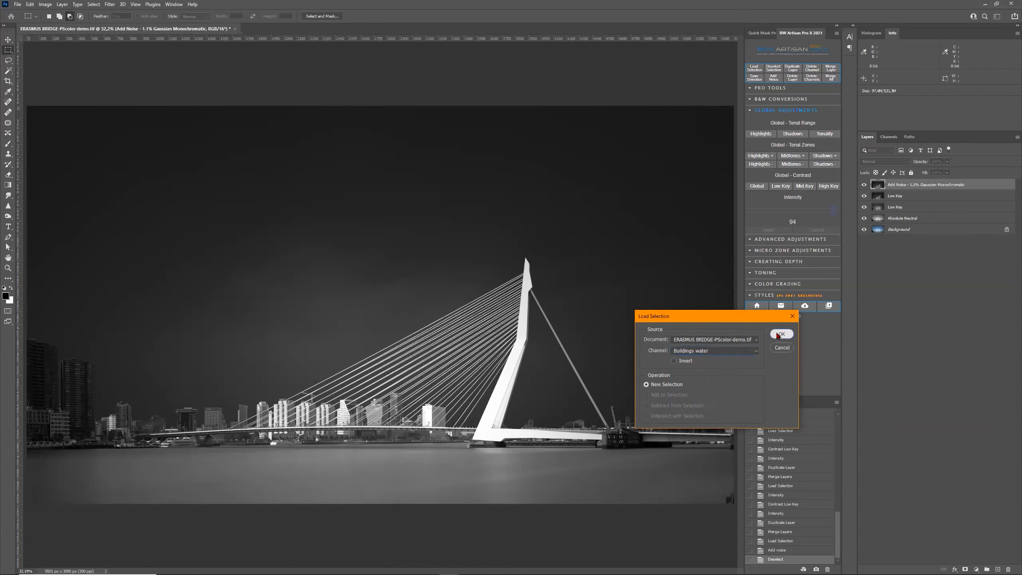
left_click(779, 333)
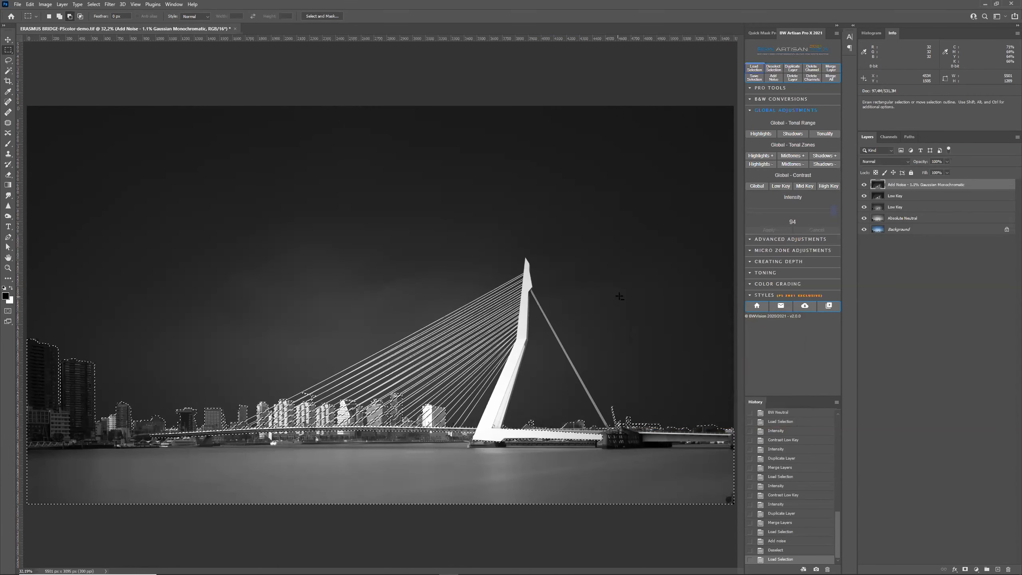
left_click(786, 188)
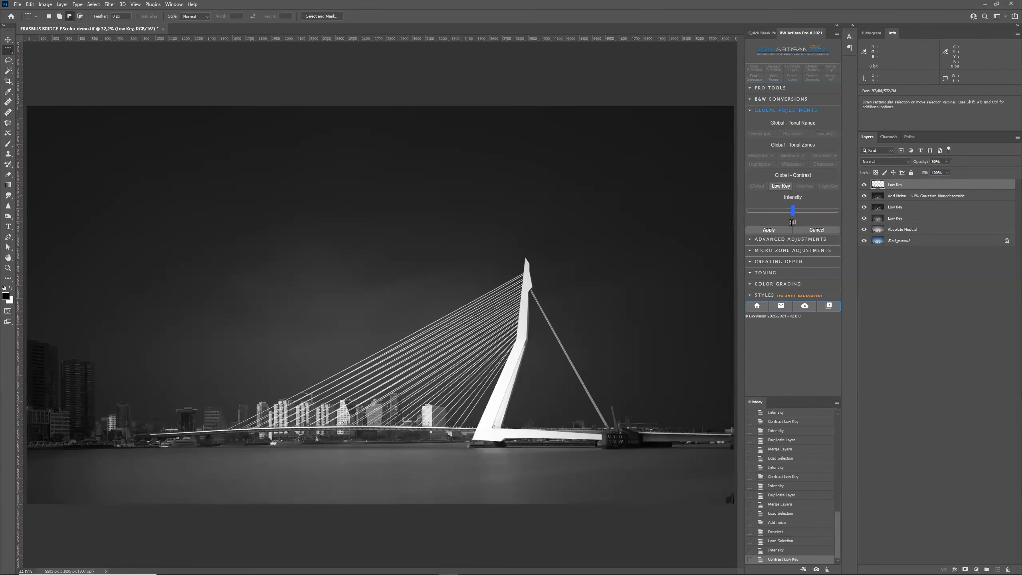
left_click_drag(795, 213, 872, 201)
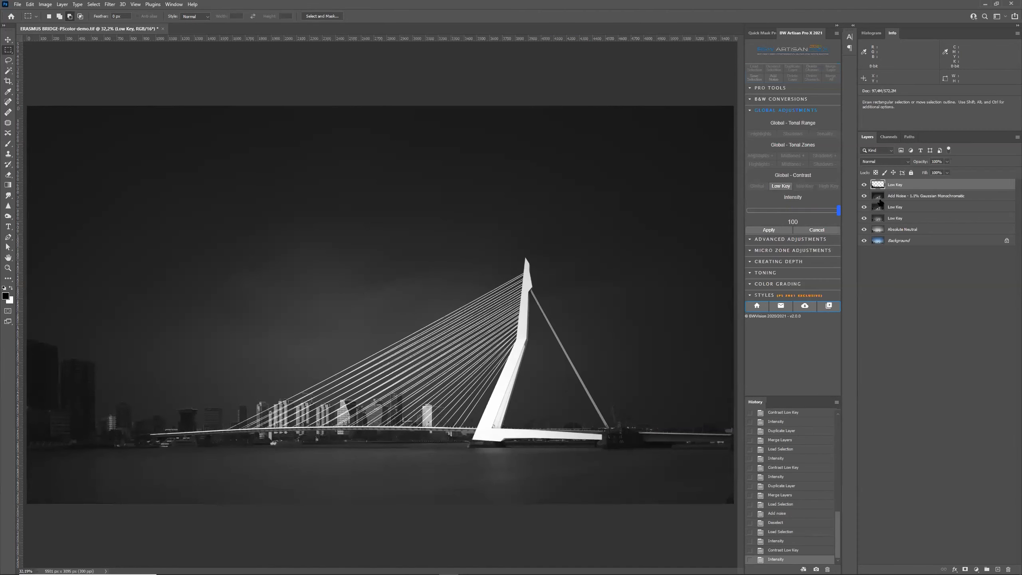
left_click(768, 230)
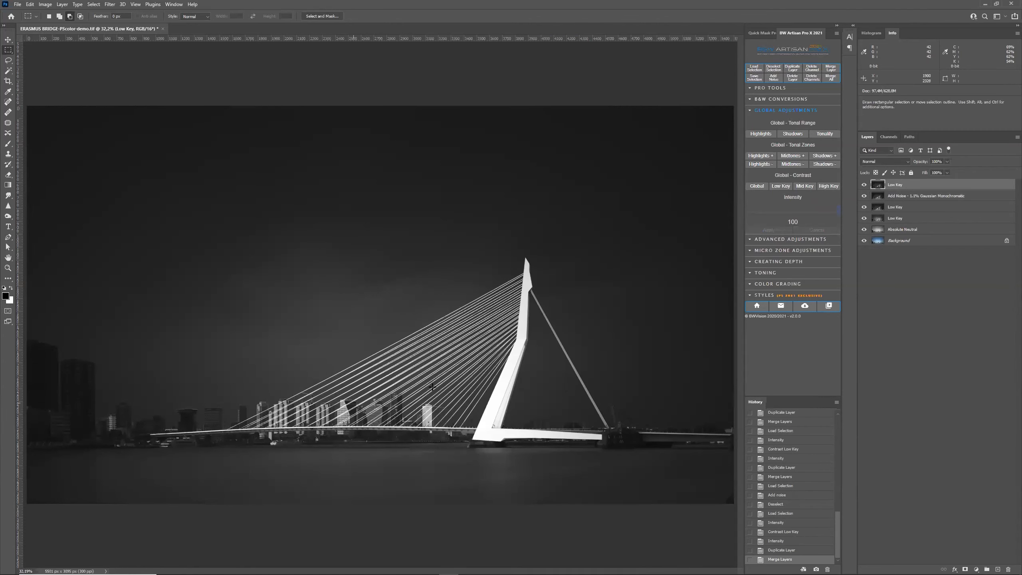
- Start loading another selection and open the list of saved channels
left_click(754, 67)
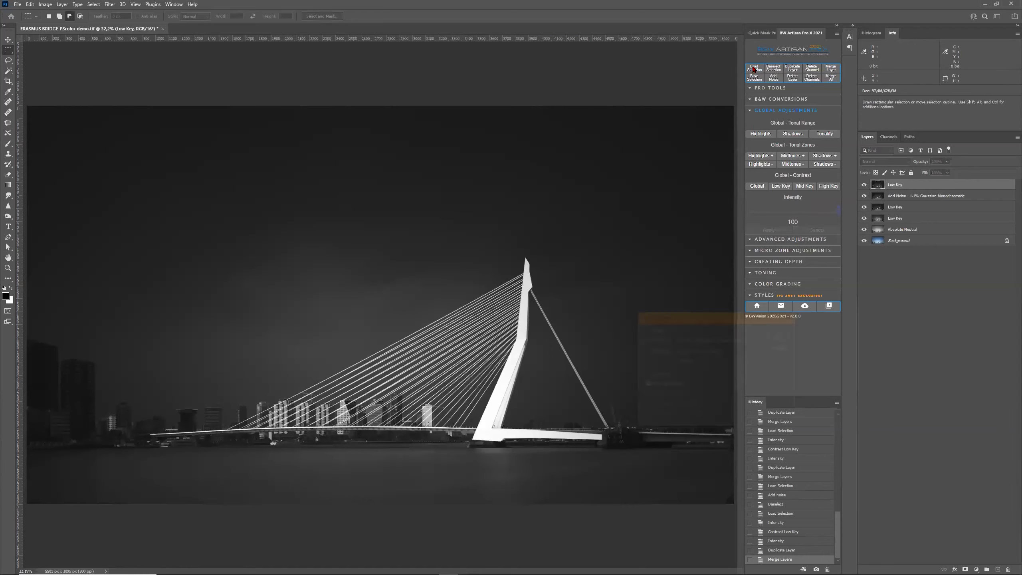
left_click(713, 351)
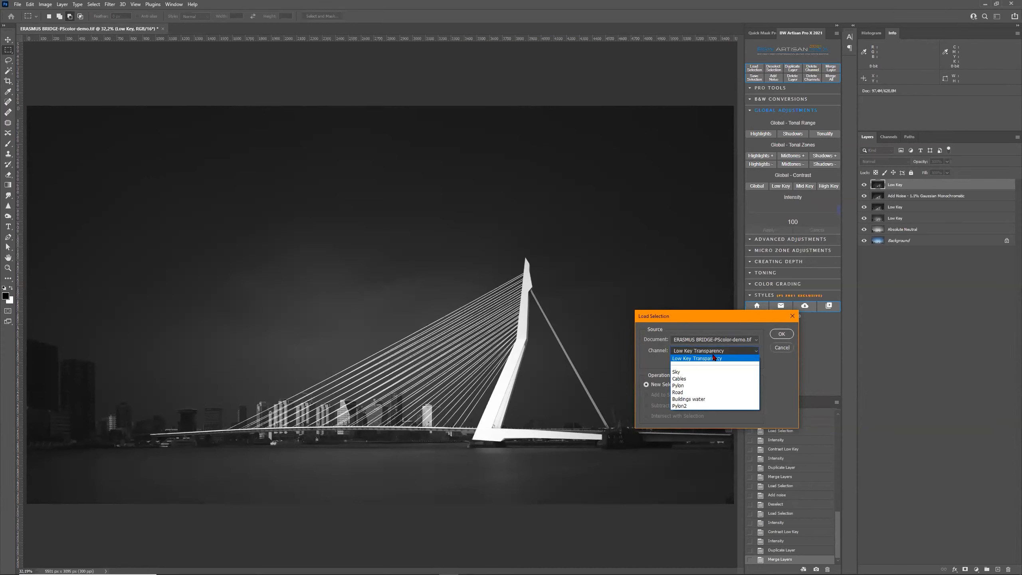
- Load the Buildings water channel as a new selection and apply a Low Key contrast adjustment to it at intensity 100
left_click(703, 398)
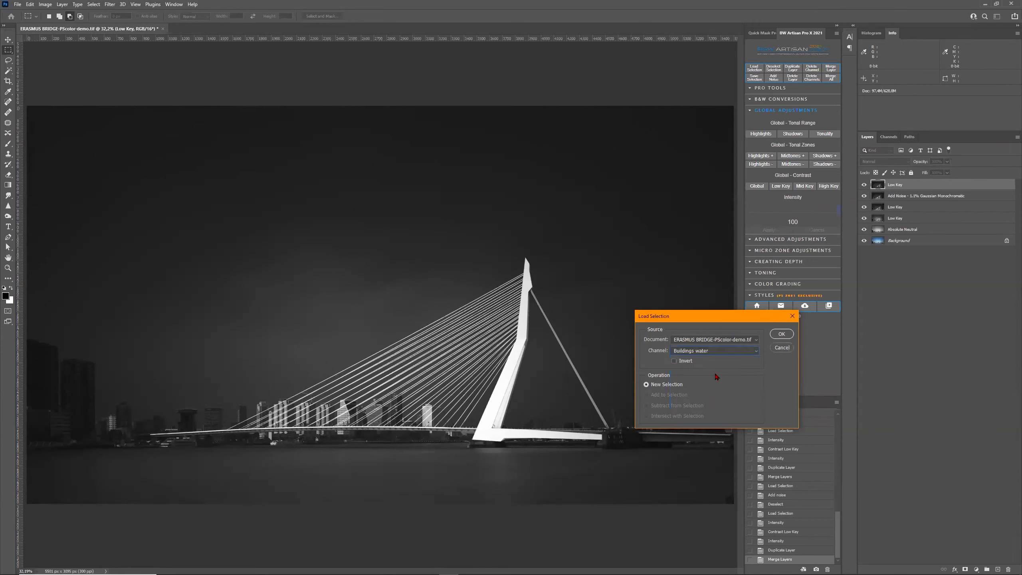
left_click(781, 334)
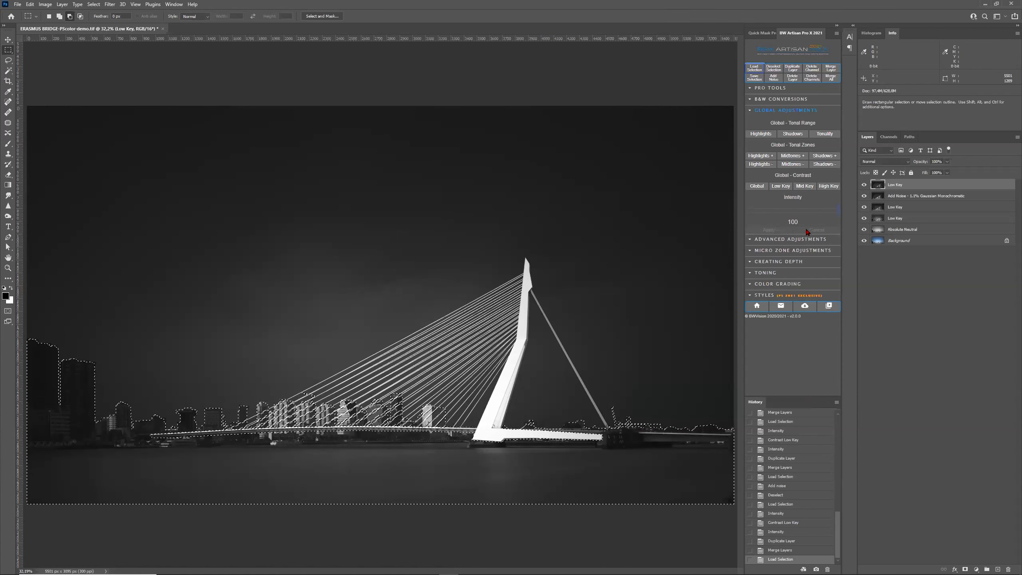
left_click(781, 186)
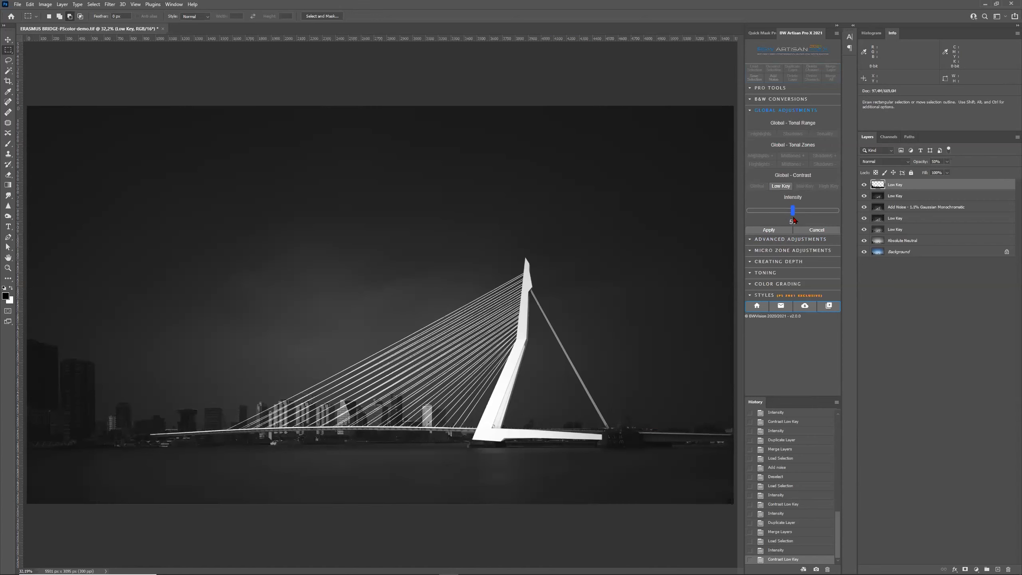
left_click_drag(793, 216, 882, 212)
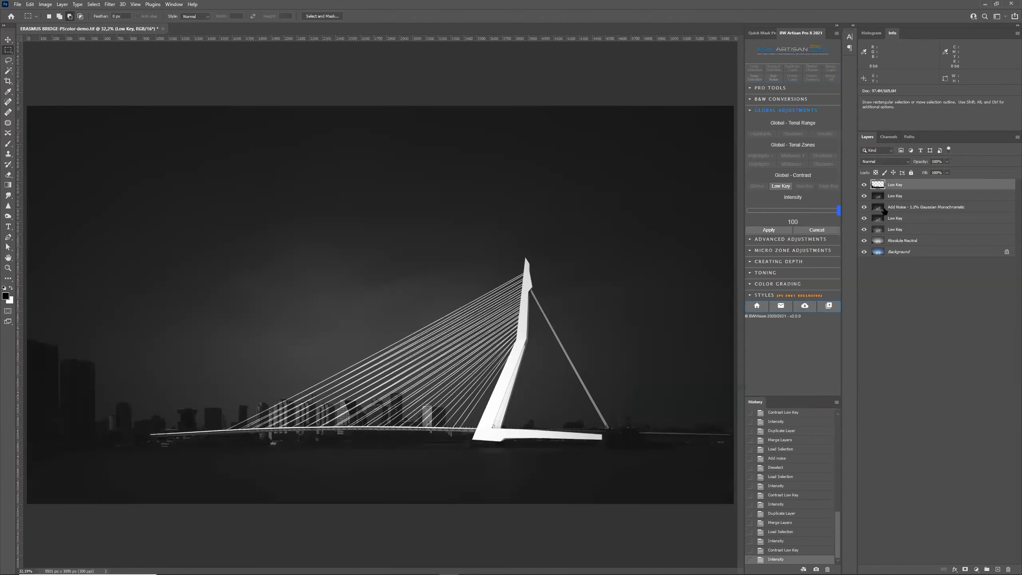
left_click(776, 233)
- Load the Buildings water channel again as a new selection
left_click(754, 68)
left_click(707, 353)
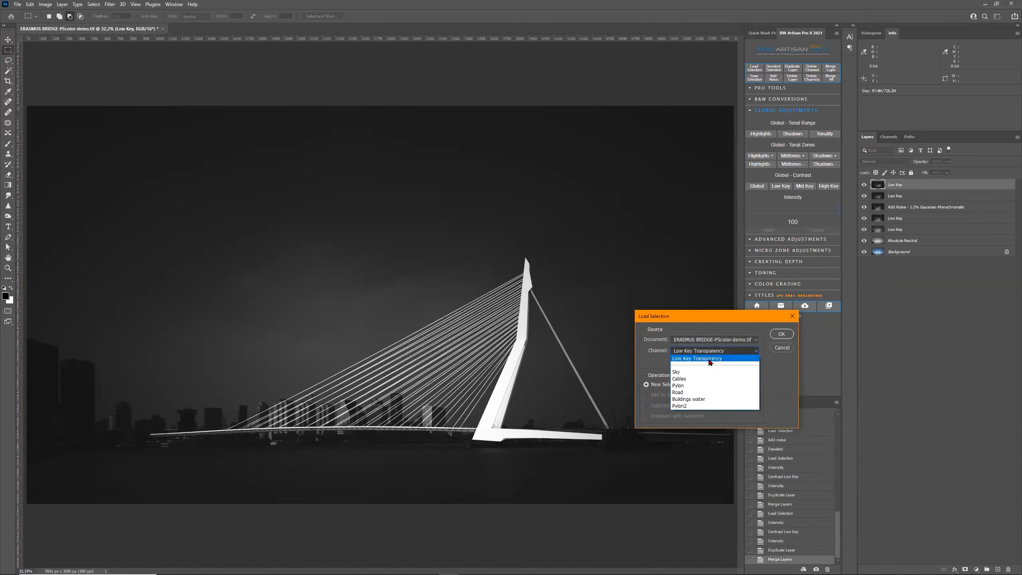
left_click(713, 399)
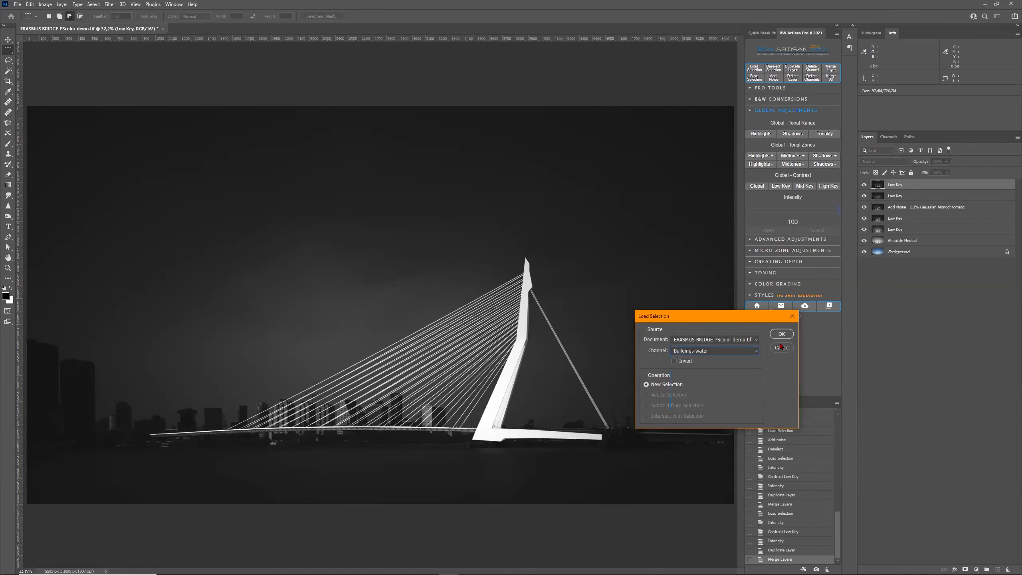
left_click(781, 334)
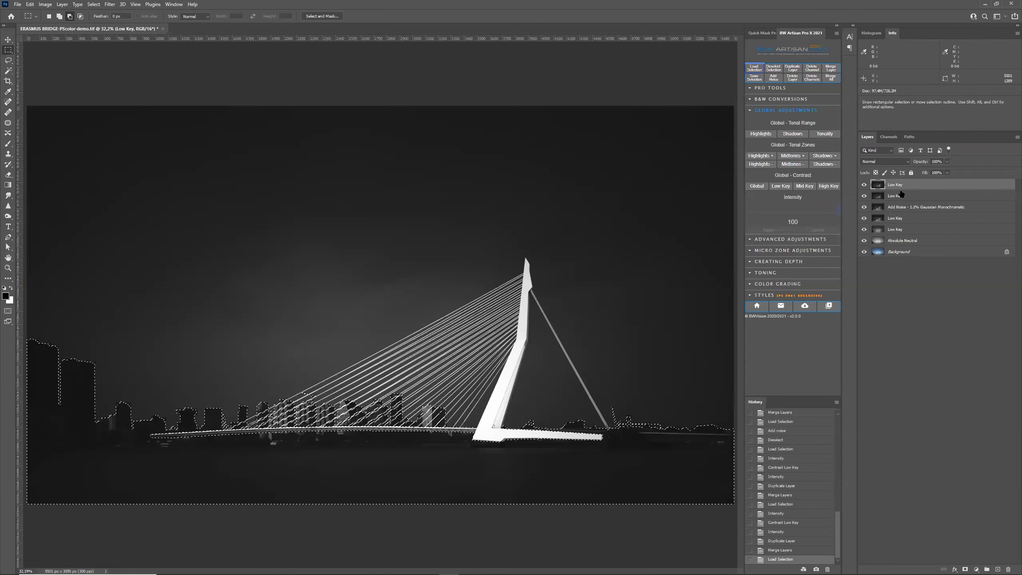
- Compare the skyline and water with and without the two uppermost Low Key layers, ending with both shown and the top one selected
left_click(864, 185)
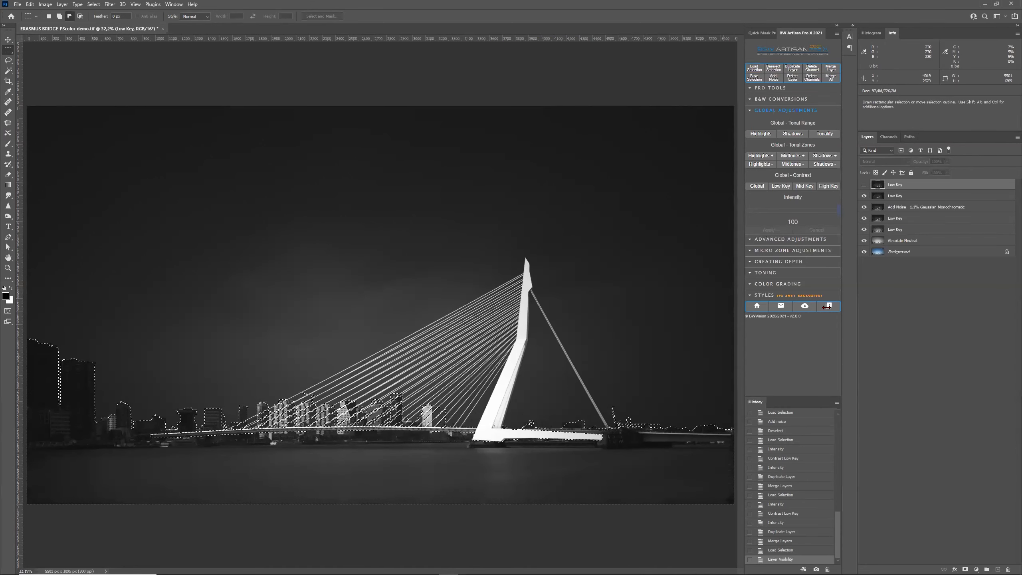
left_click(864, 196)
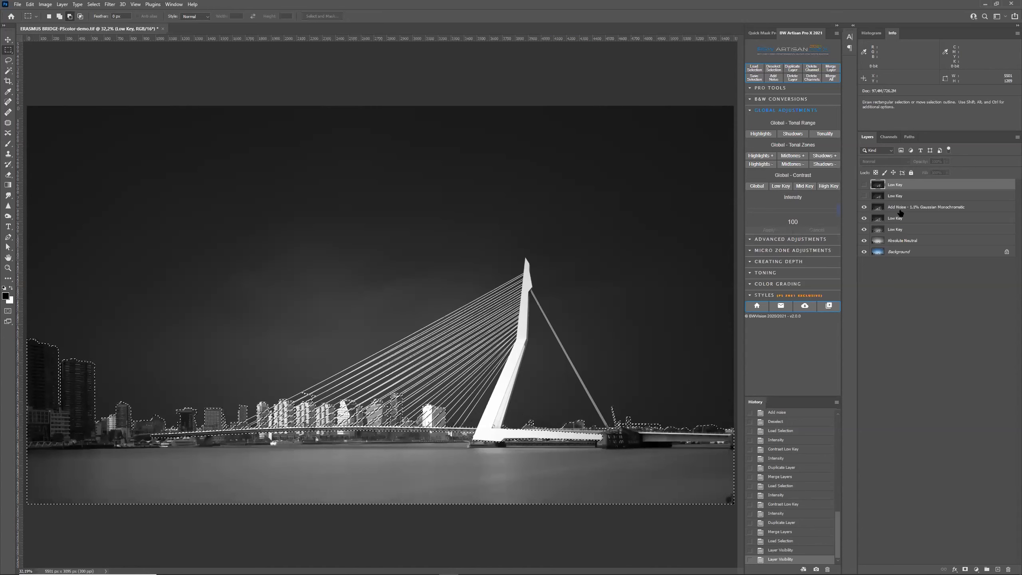
left_click(900, 211)
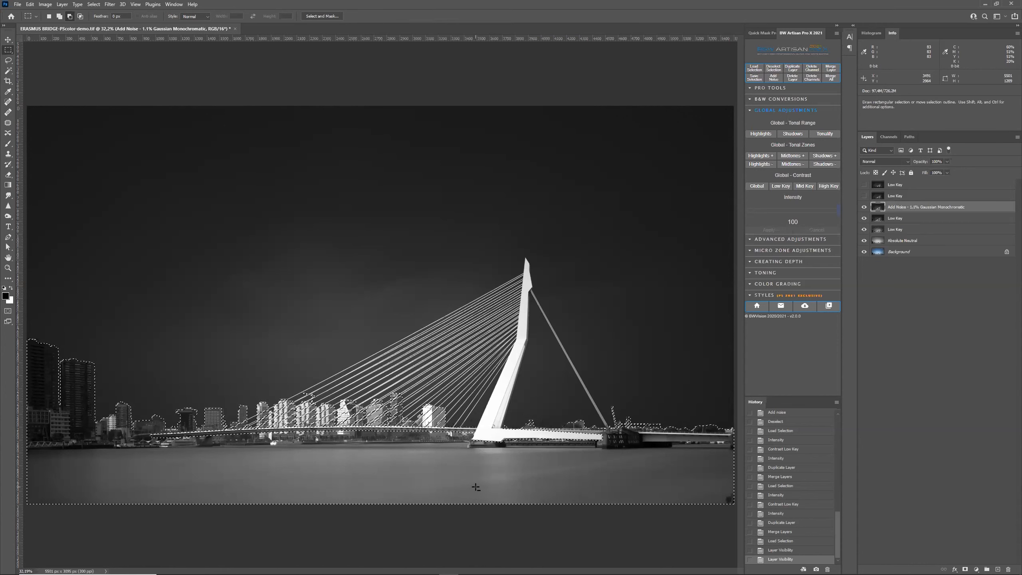
left_click(906, 196)
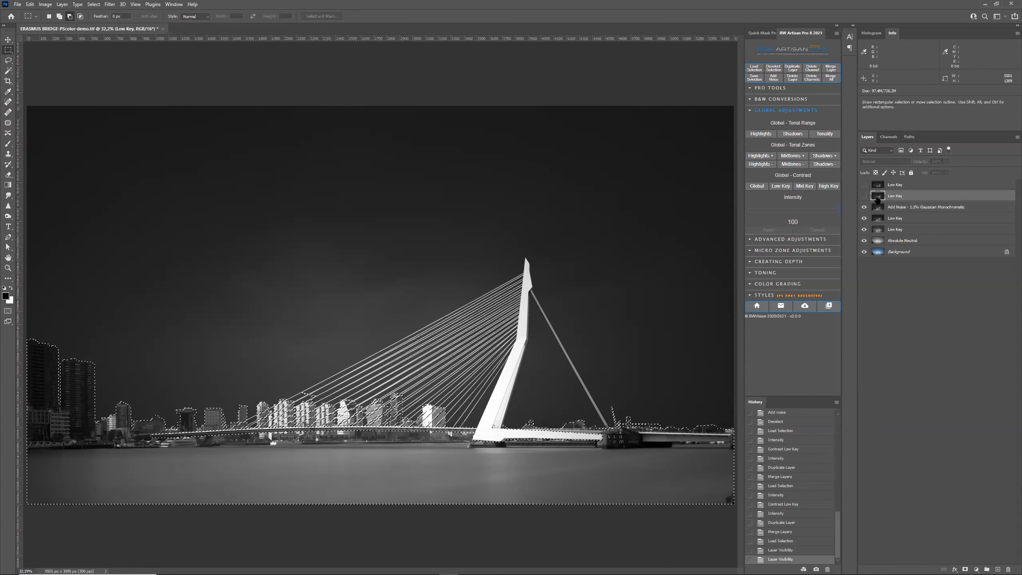
left_click(864, 196)
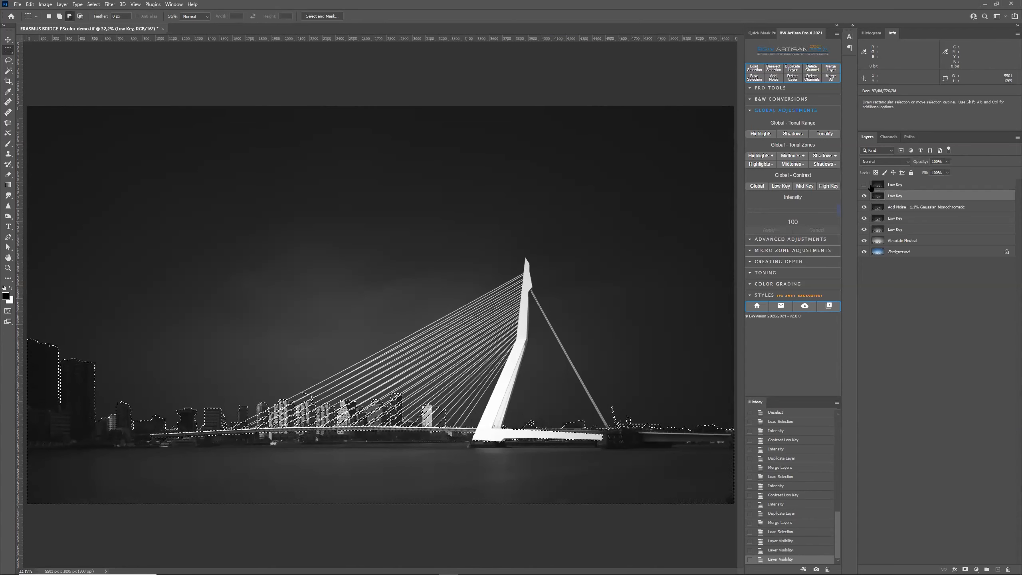
left_click(864, 184)
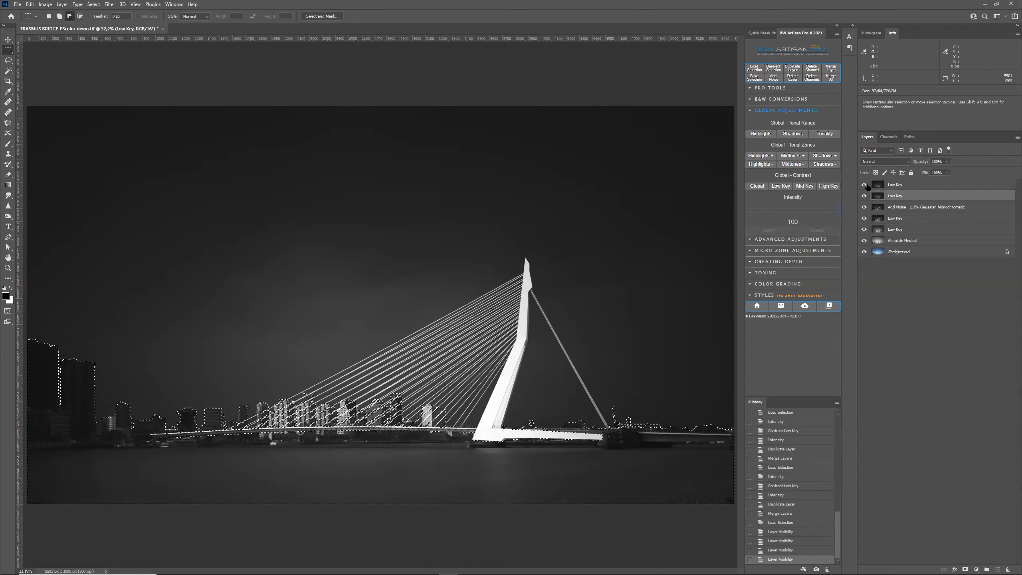
left_click(887, 184)
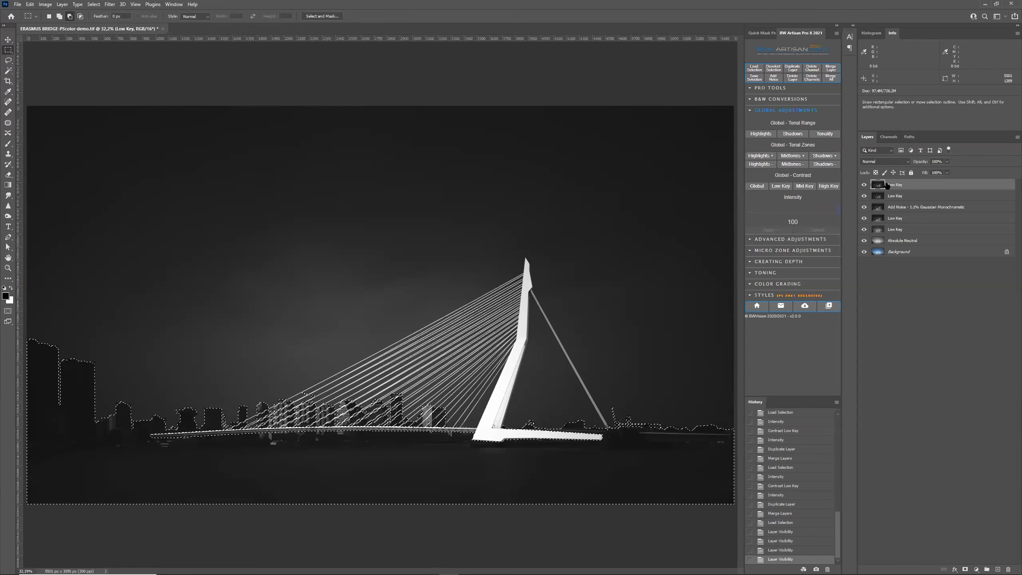
- Apply the small upward Restore to the top Low Key layer within the selection and compare it with the previous history state
left_click(806, 264)
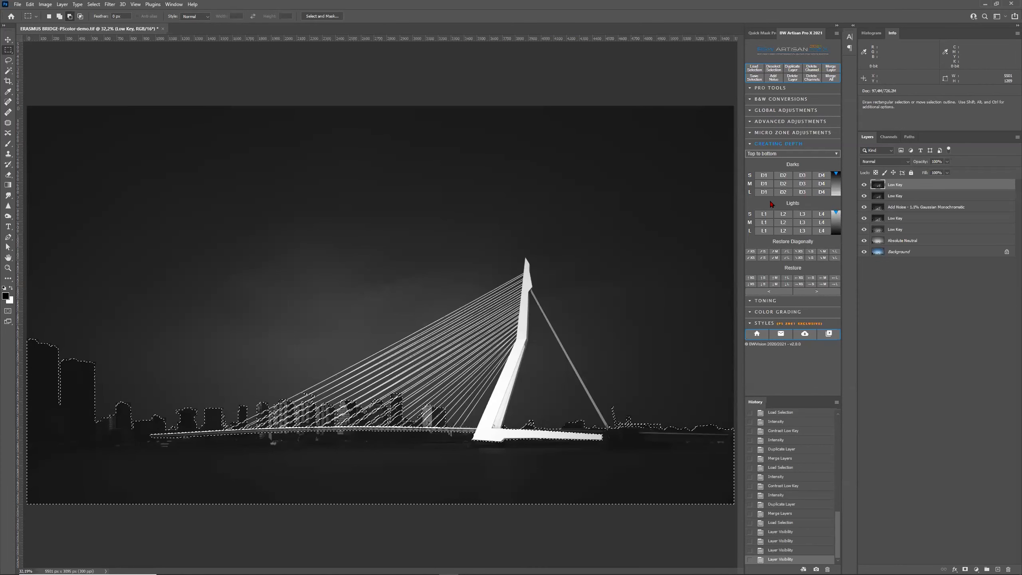
left_click(765, 278)
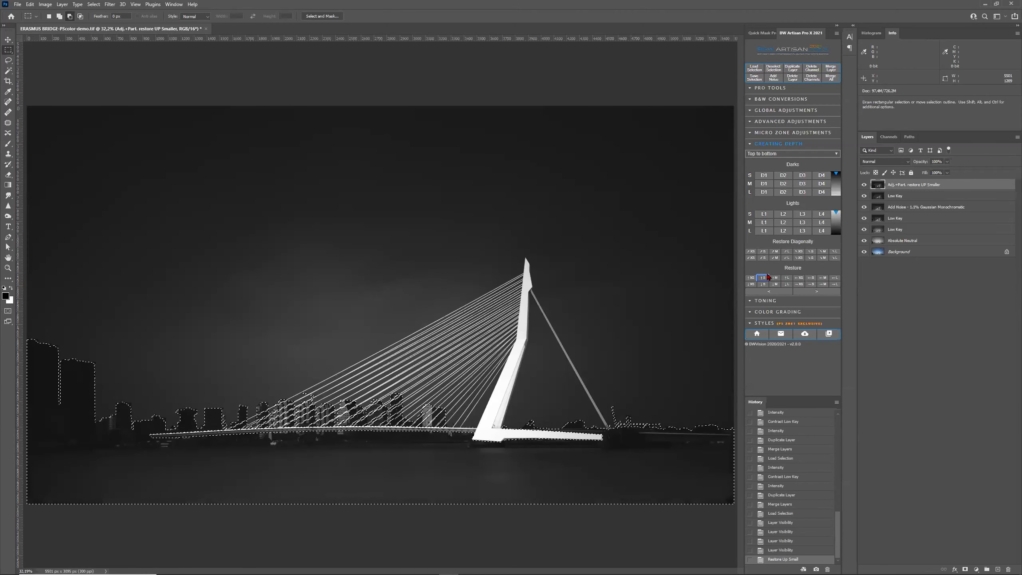
left_click(801, 549)
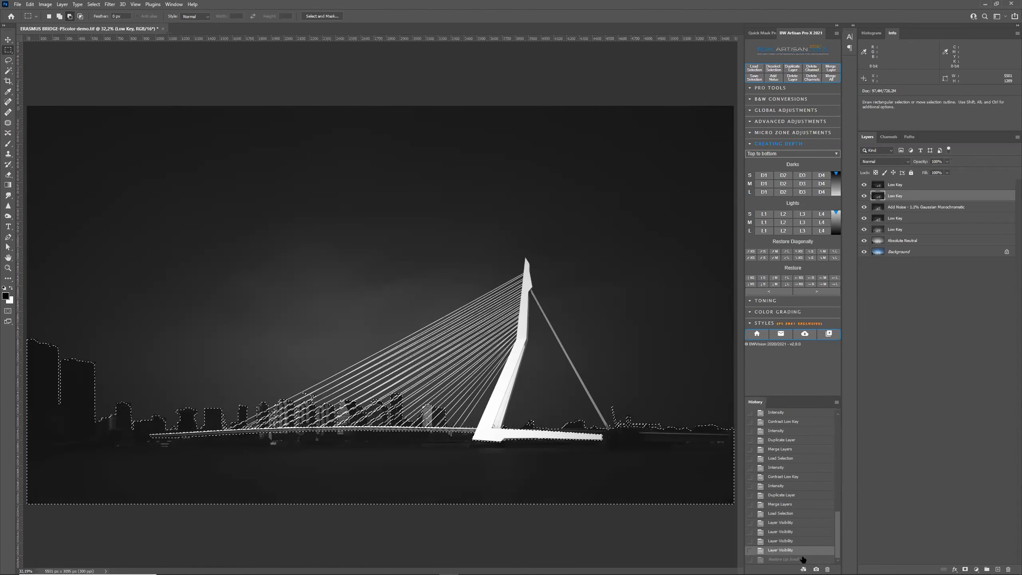
left_click(803, 560)
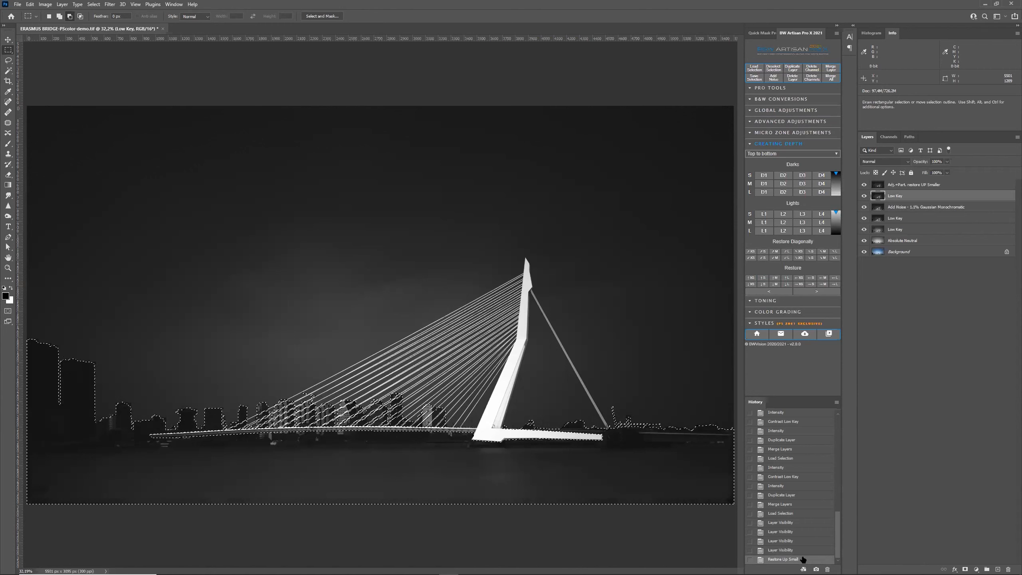
- Apply the small upward Restore a second time to the top layer only, within the buildings and water selection
left_click(764, 279)
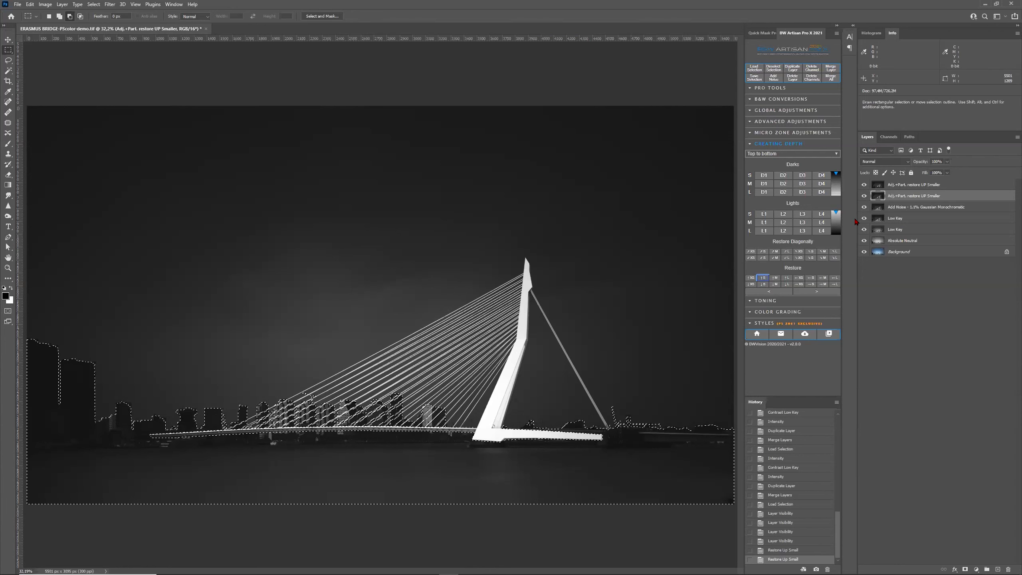
left_click(786, 551)
left_click(863, 186)
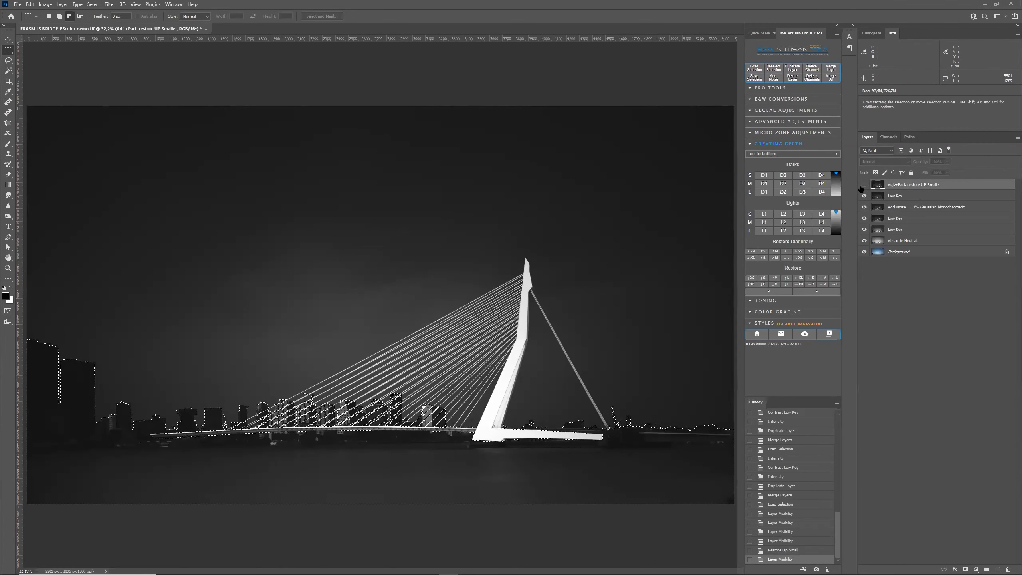
left_click(863, 185)
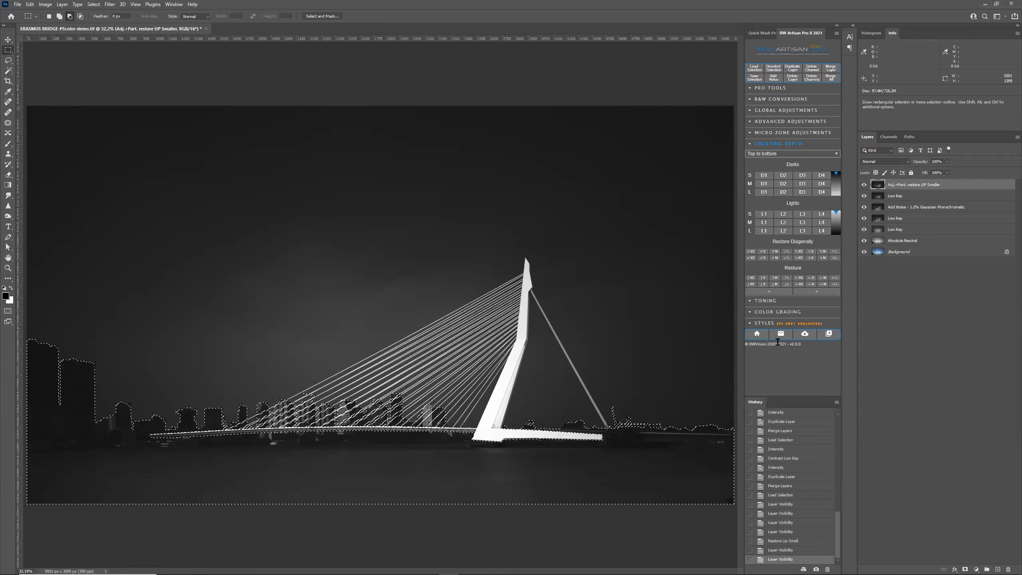
left_click(764, 279)
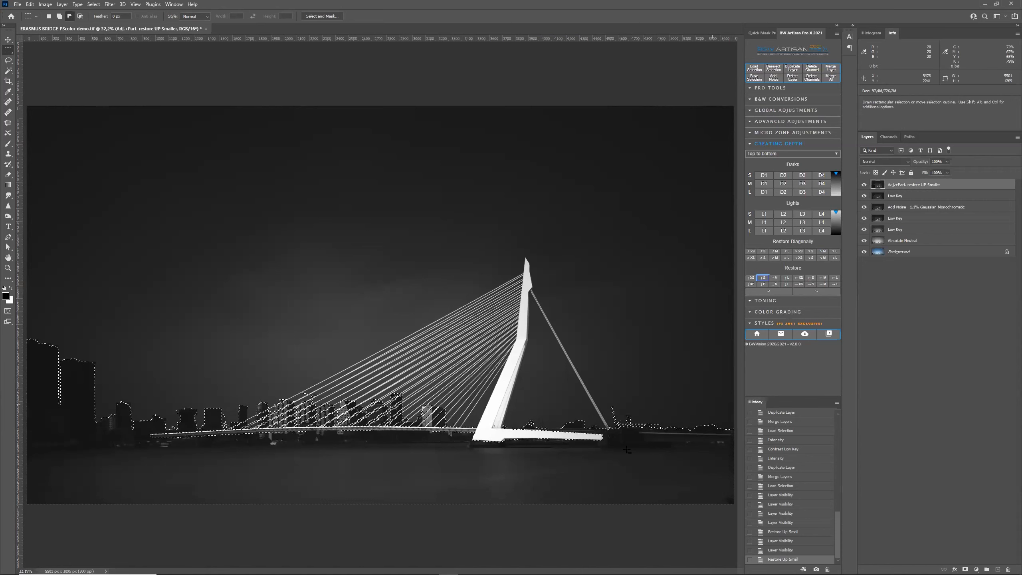
- Compare the buildings and water with and without the restored top layer, leaving the layer shown
left_click(864, 185)
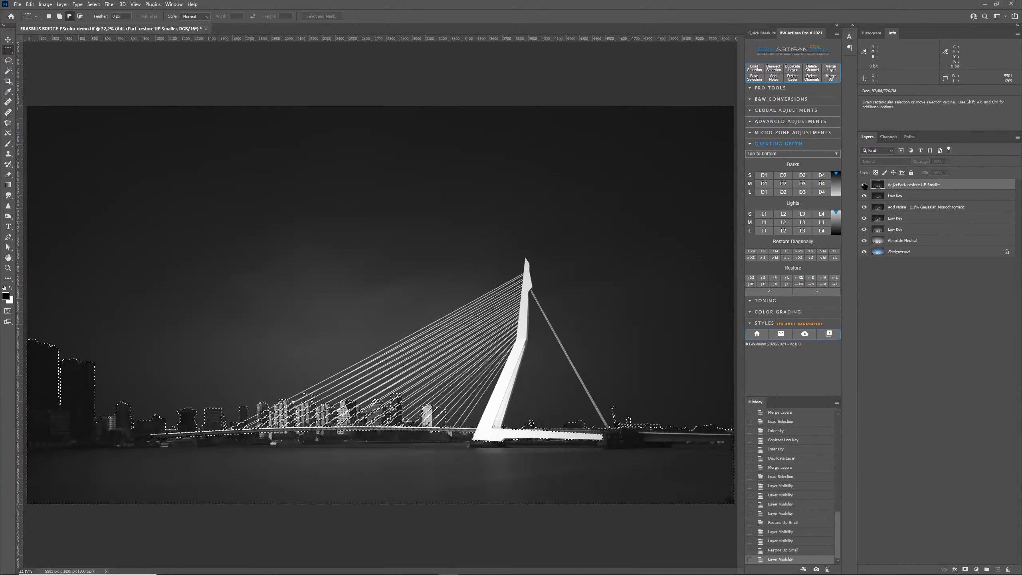
left_click(865, 185)
left_click(864, 185)
left_click(864, 185)
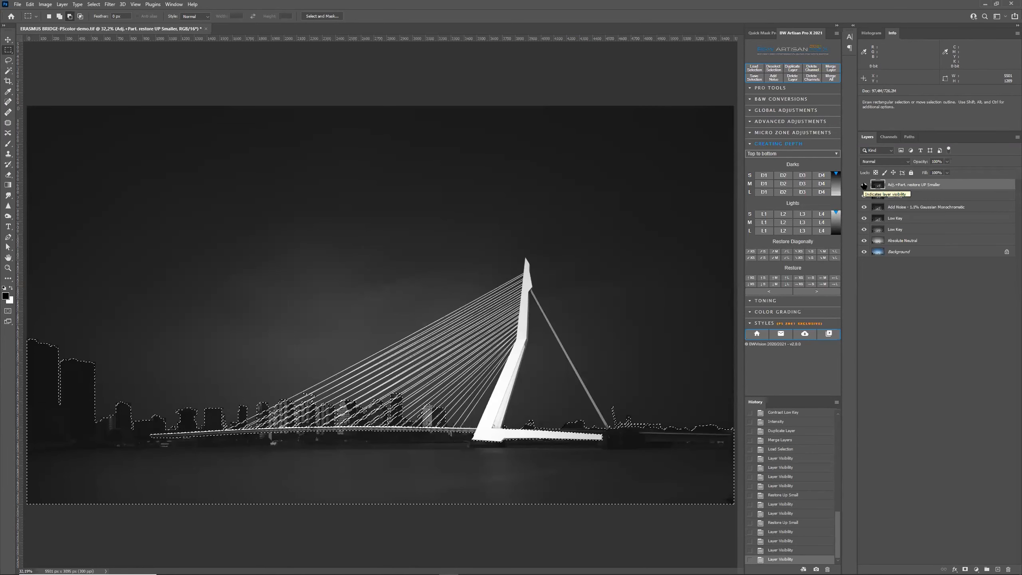
left_click(864, 185)
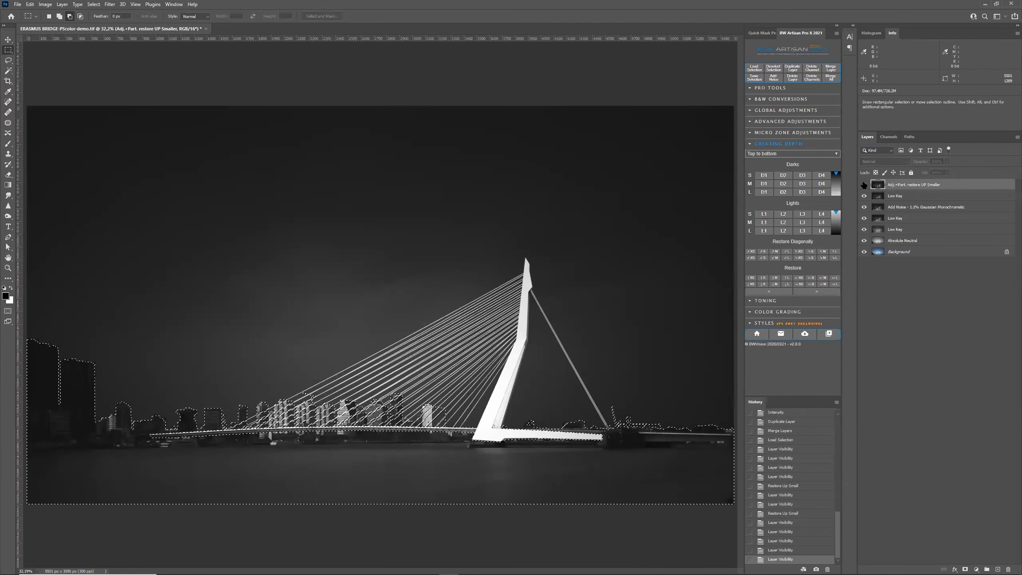
left_click(864, 185)
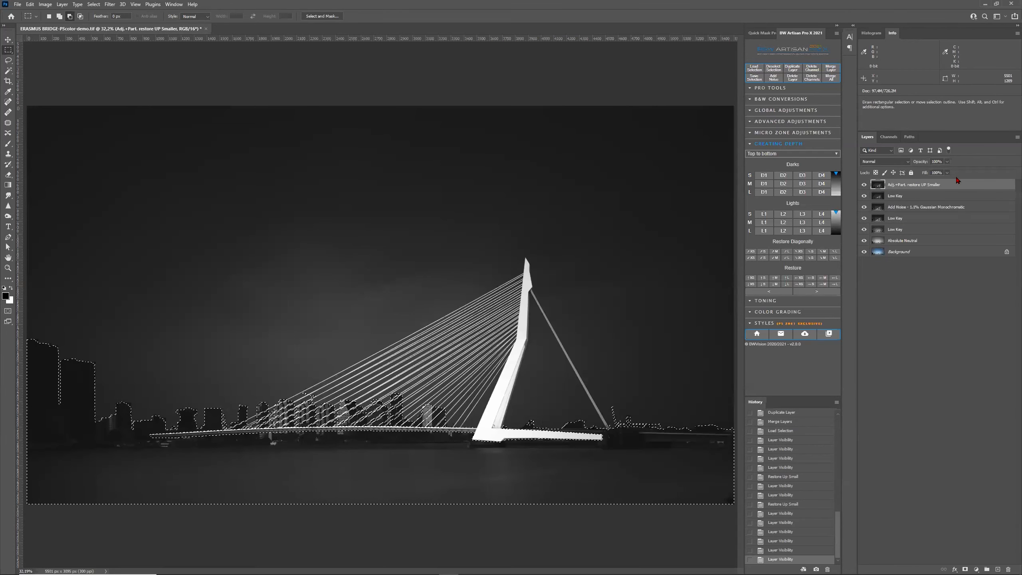
- Deselect the buildings and water area, and compare the image with and without the two uppermost layers, leaving both shown
left_click(773, 71)
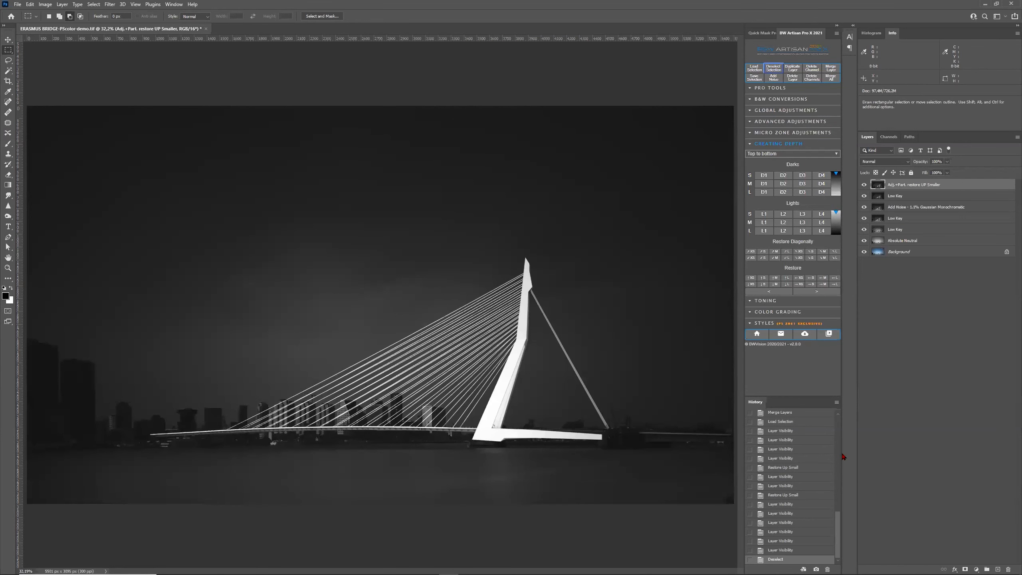
left_click(862, 197)
left_click(864, 185)
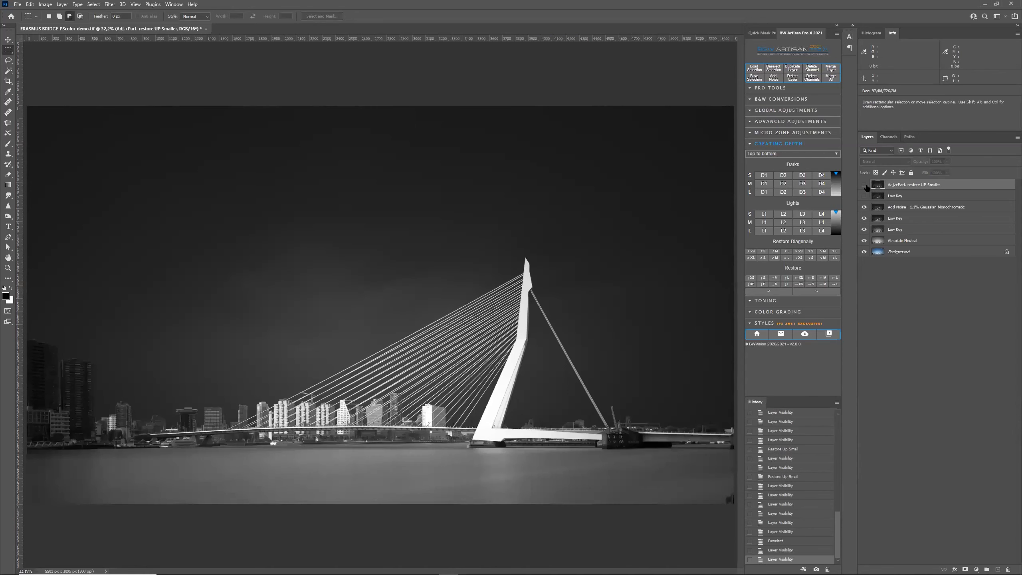
left_click(865, 186)
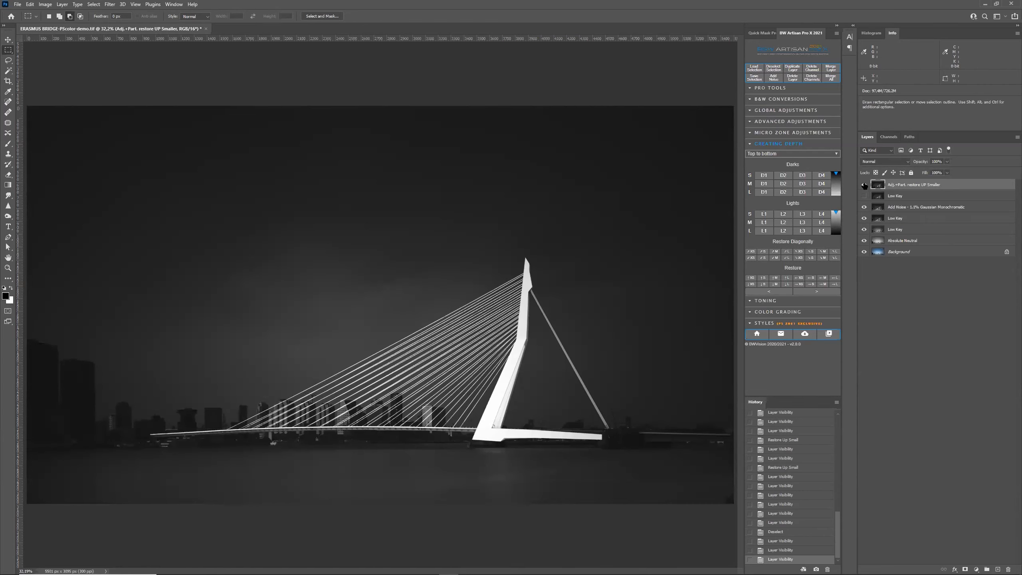
left_click(865, 186)
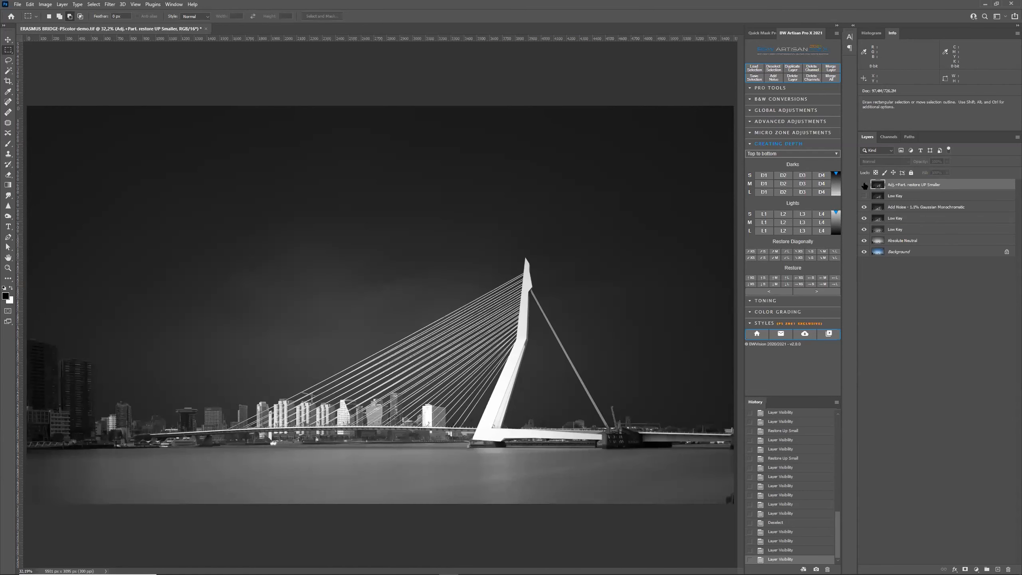
left_click(865, 185)
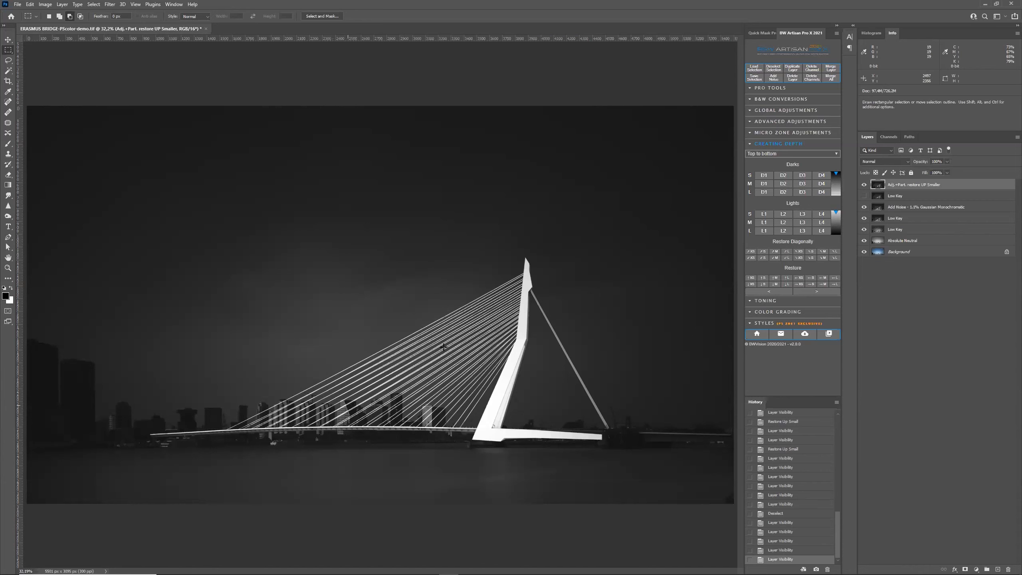
left_click(864, 196)
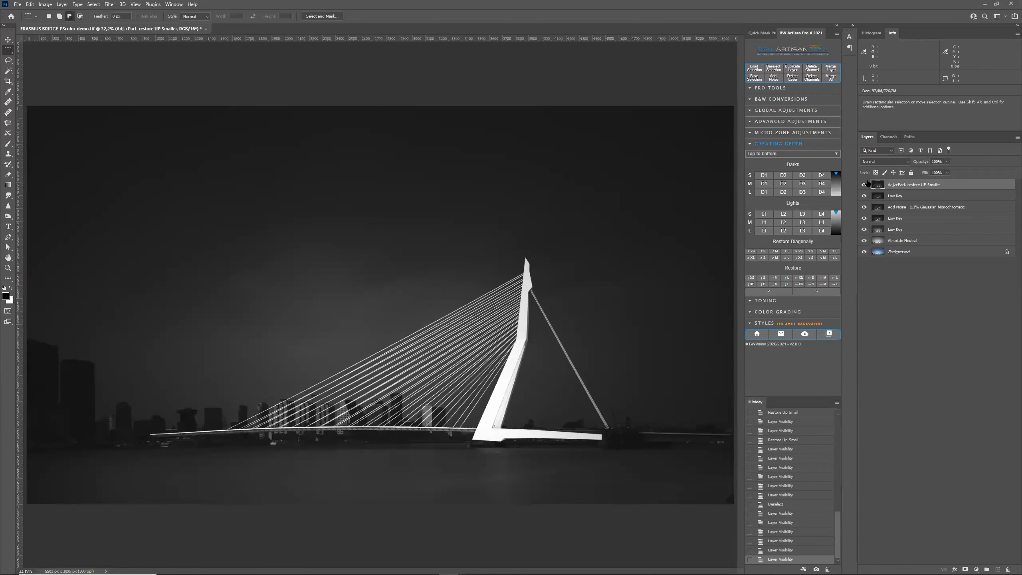
- Load the saved "Buildings water" channel as a new selection
left_click(754, 68)
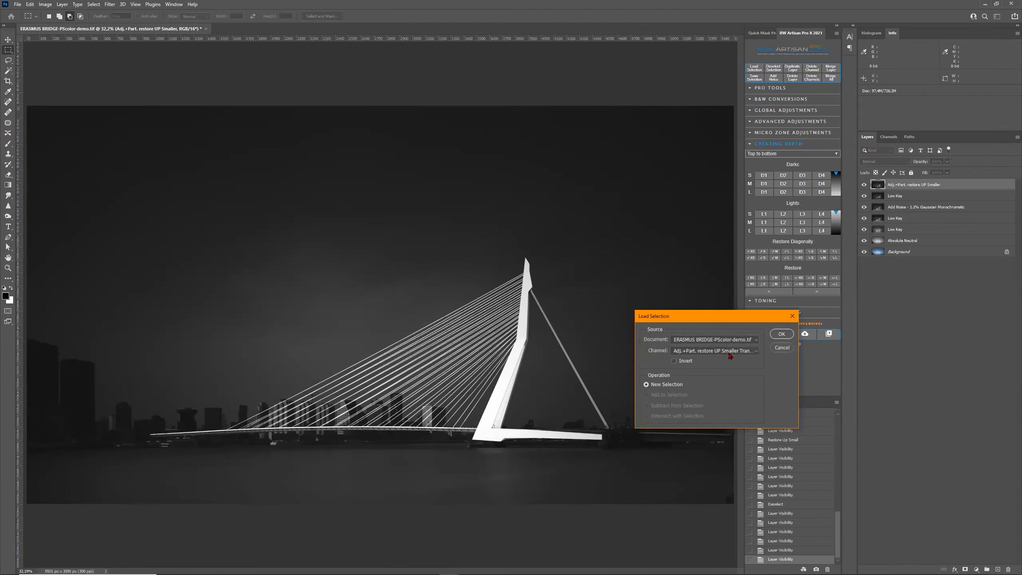
left_click(729, 353)
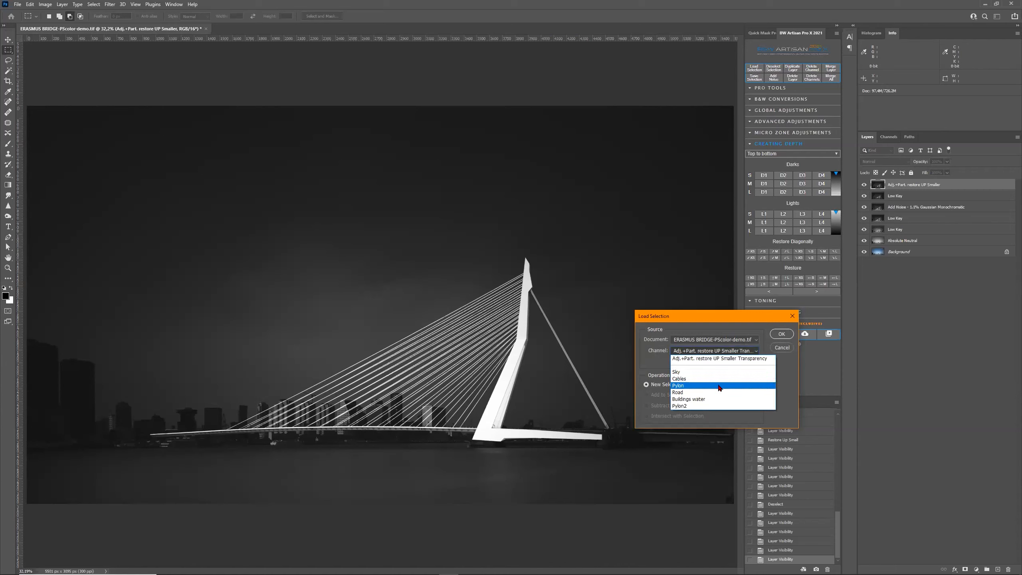
left_click(713, 399)
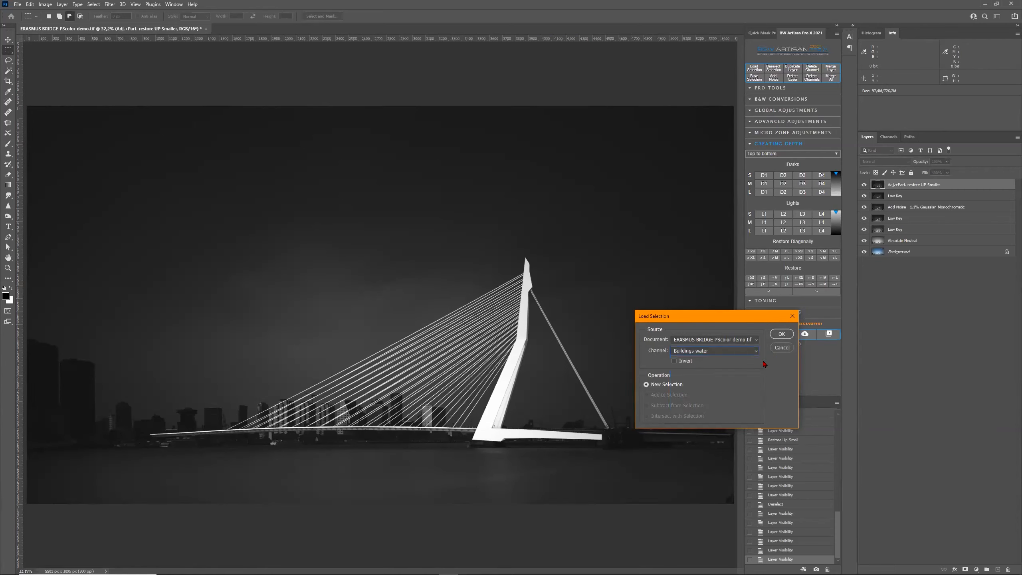
left_click(781, 334)
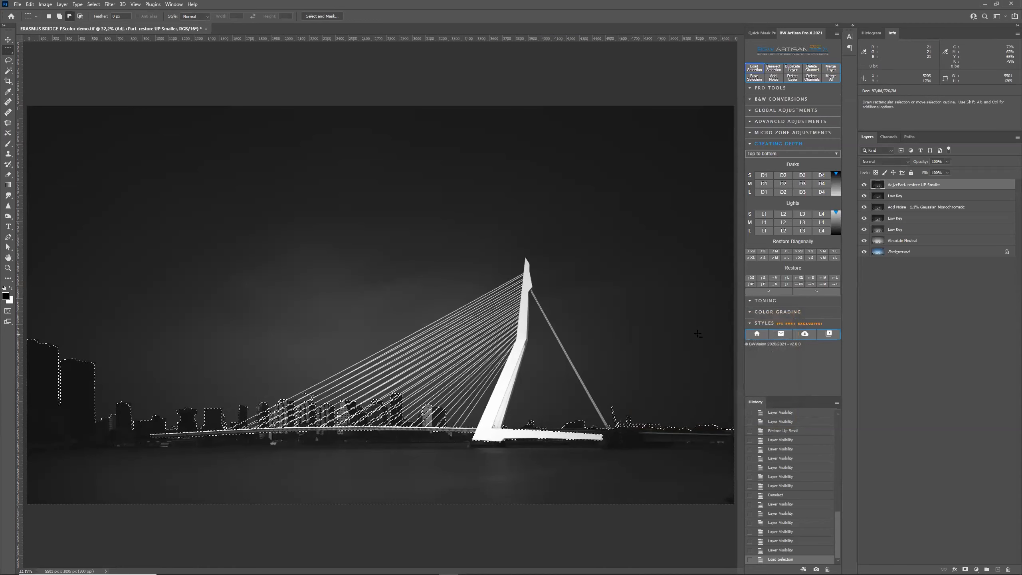
- Subtract the lower strip of water from the selection with a rectangular marquee across the full image width
key("ctrl+minus")
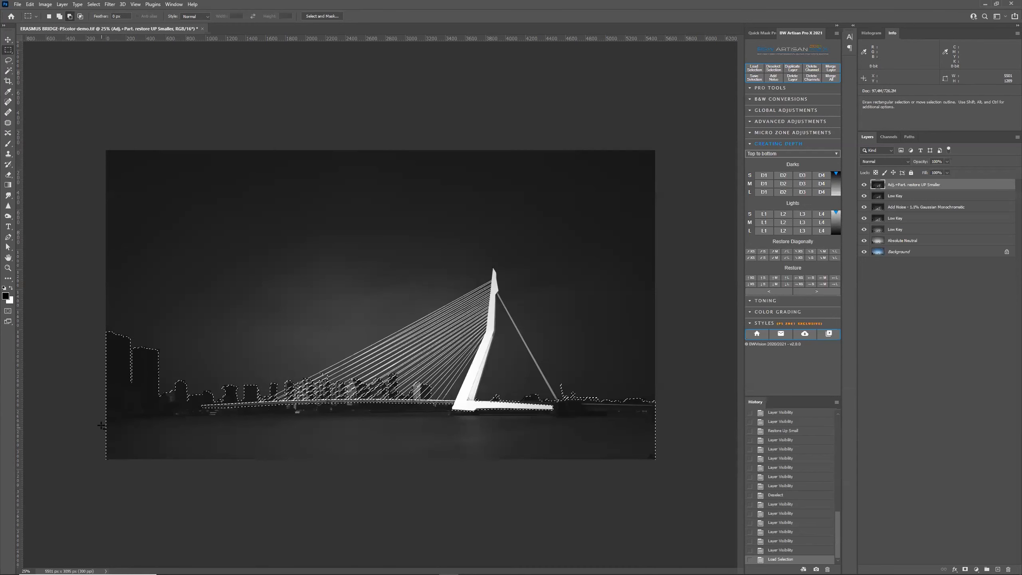
left_click_drag(104, 423, 951, 556)
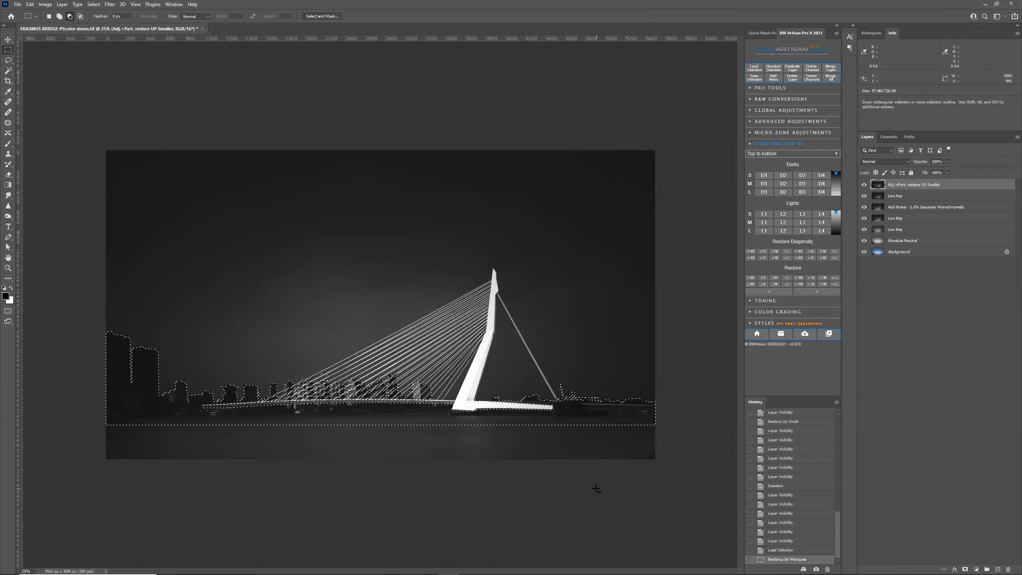
key("ctrl+0")
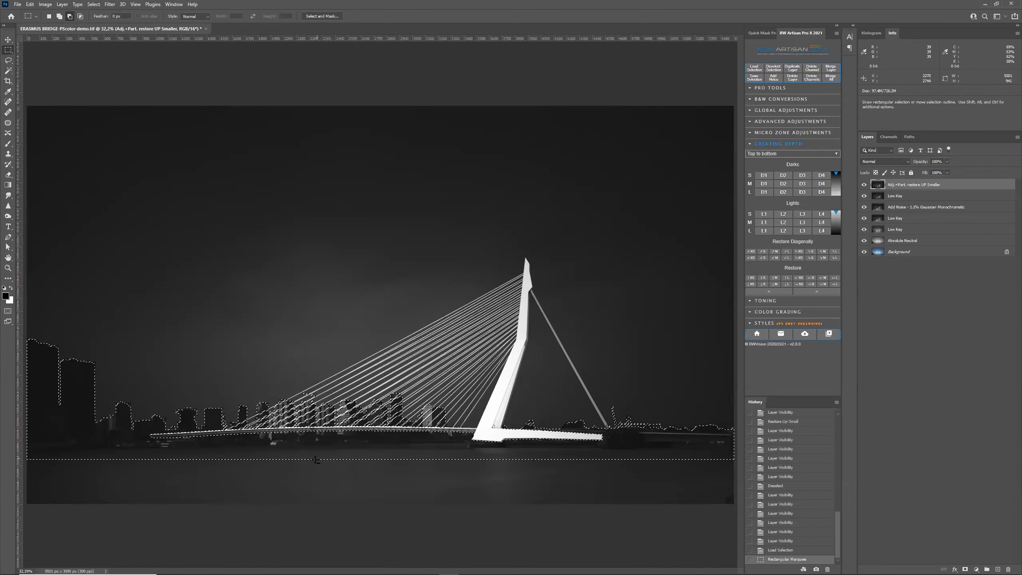
- Save the reduced buildings and upper water selection as a new named channel
key("ctrl+minus")
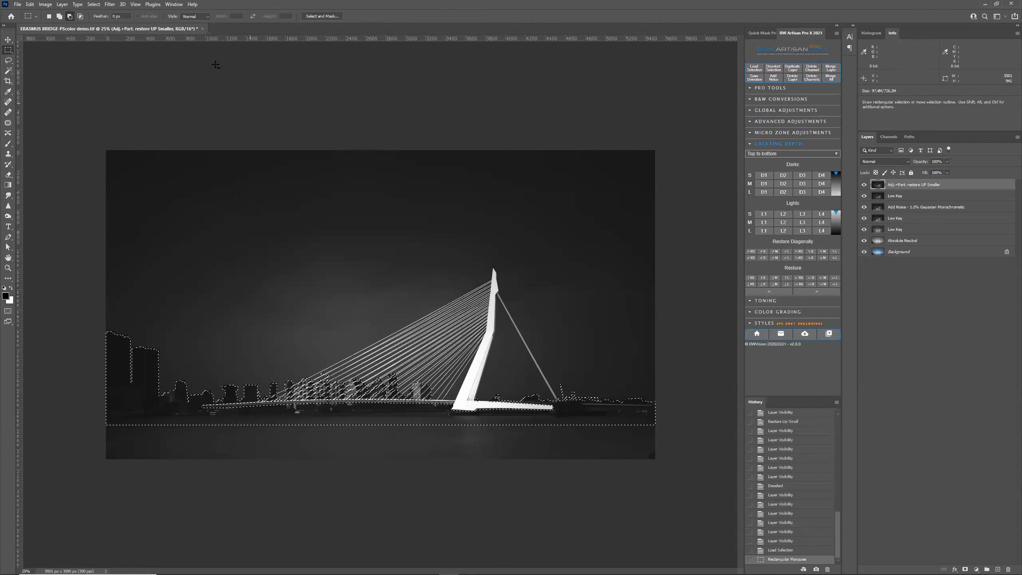
left_click(94, 4)
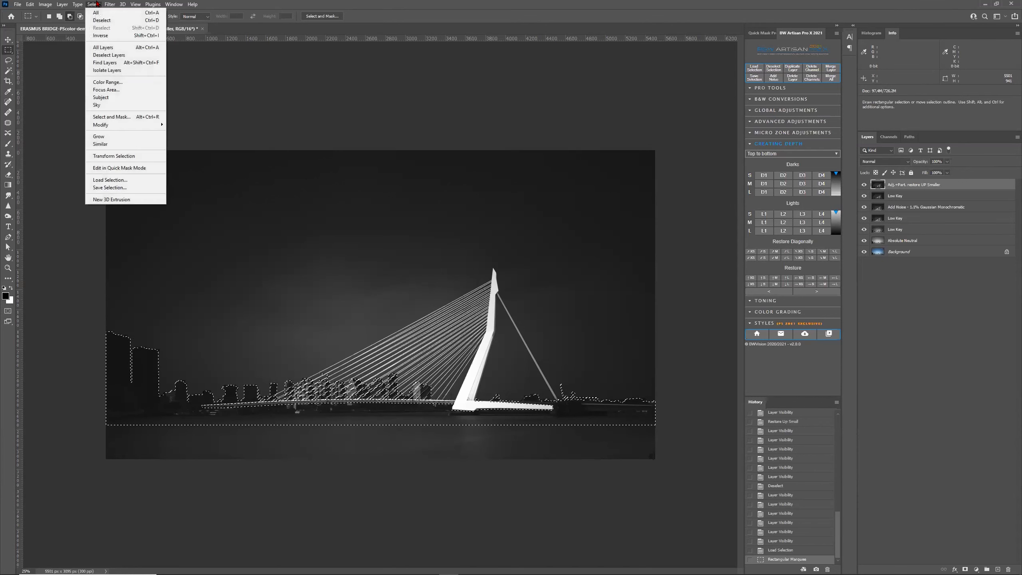
left_click(110, 188)
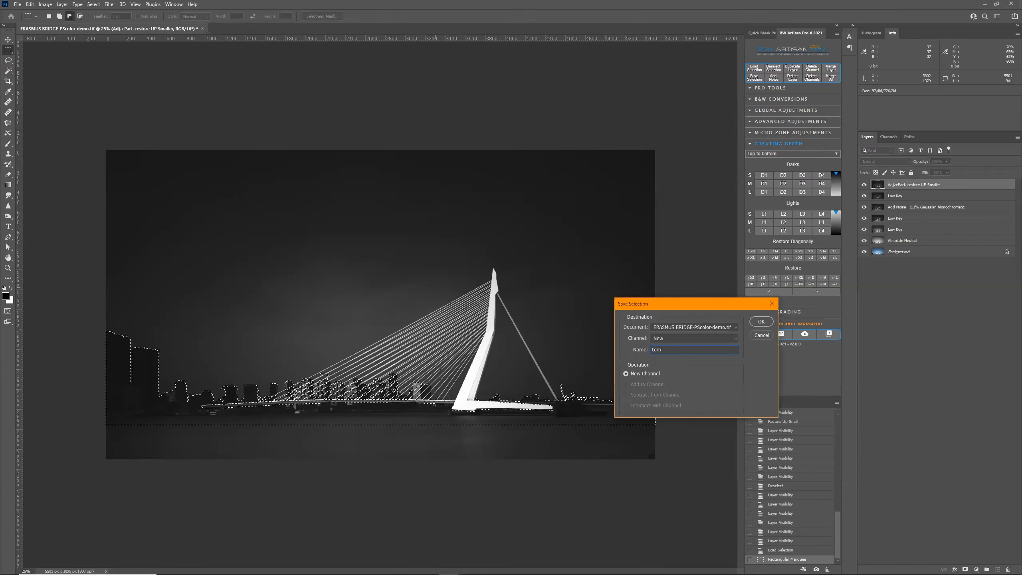
key("Return")
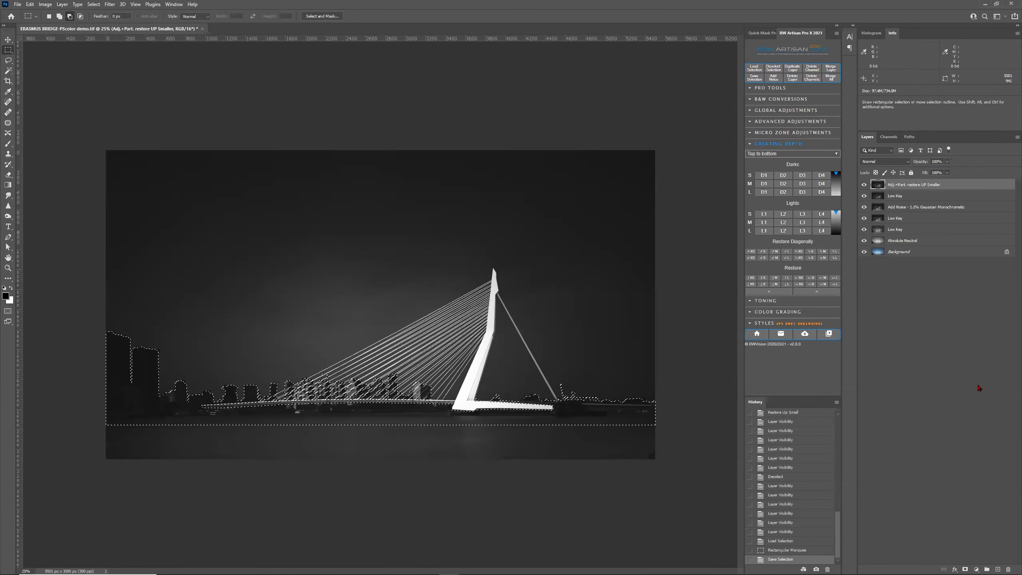
- Check the top restored layer's effect, and apply the large D1 darks gradient from top to bottom within the selection
left_click(864, 184)
left_click(864, 185)
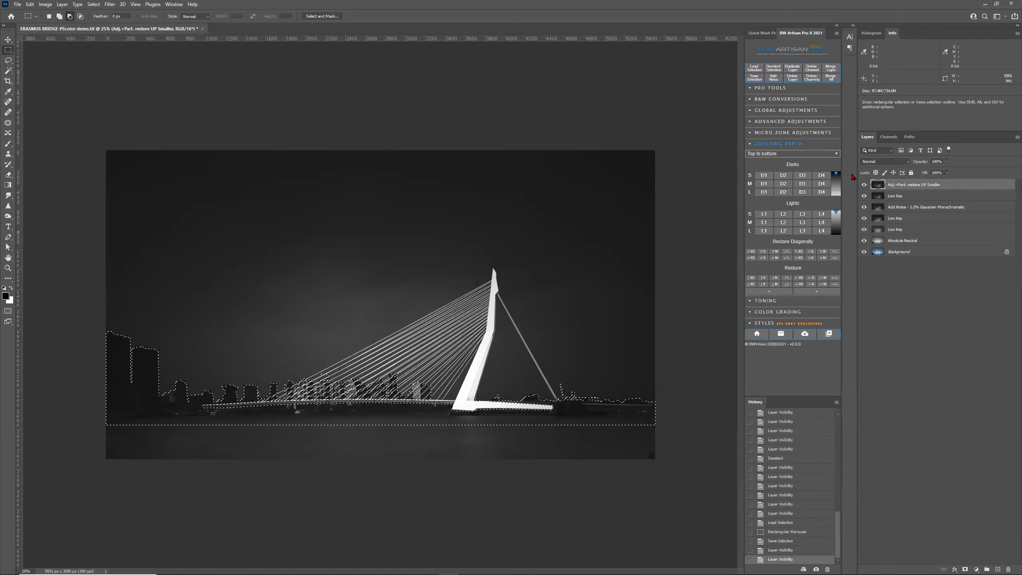
key("ctrl+plus")
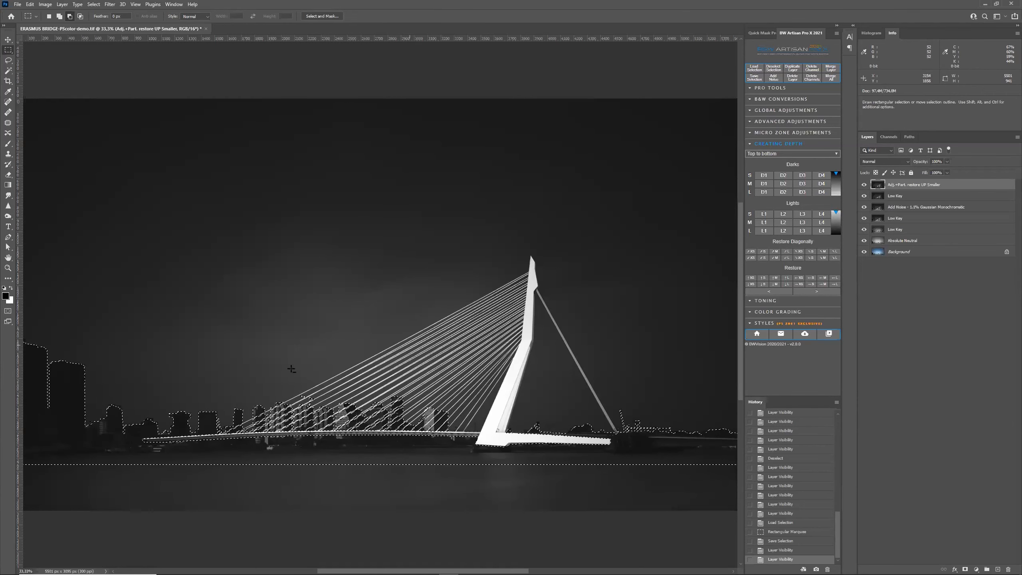
key("ctrl+minus")
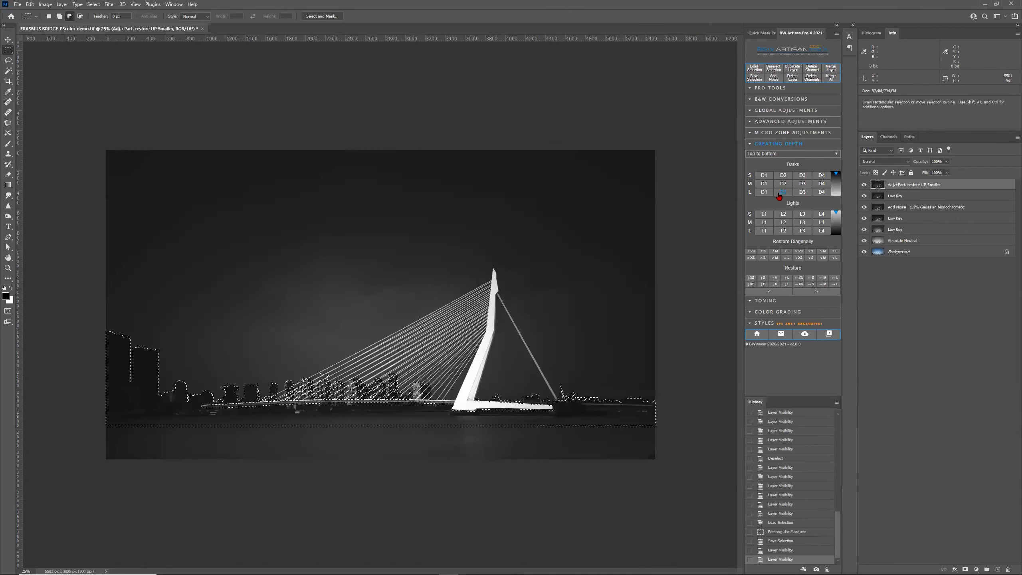
left_click(764, 196)
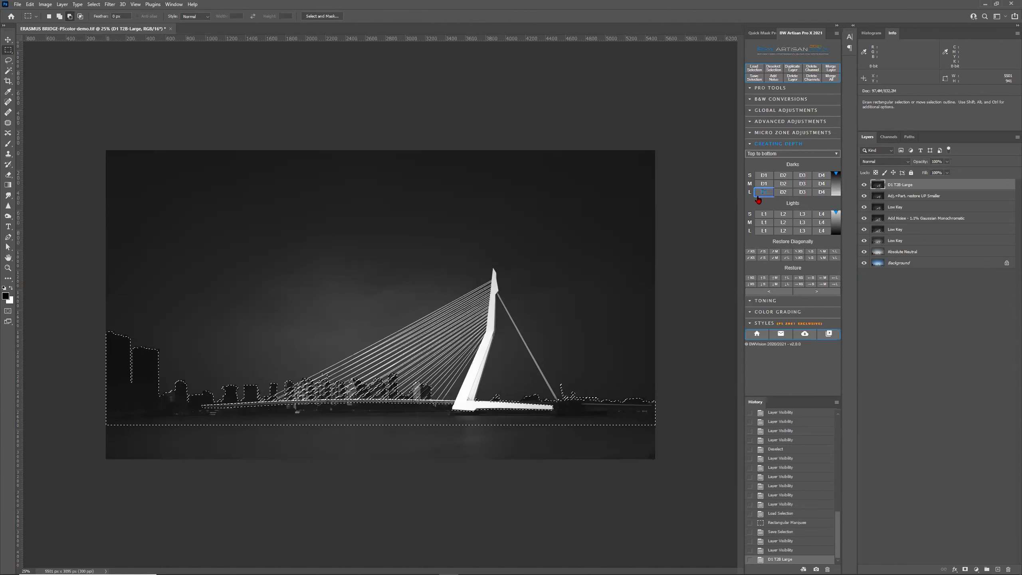
- Switch the gradient direction to Bottom to top and apply the large D1 darks gradient to the same selection
left_click(771, 155)
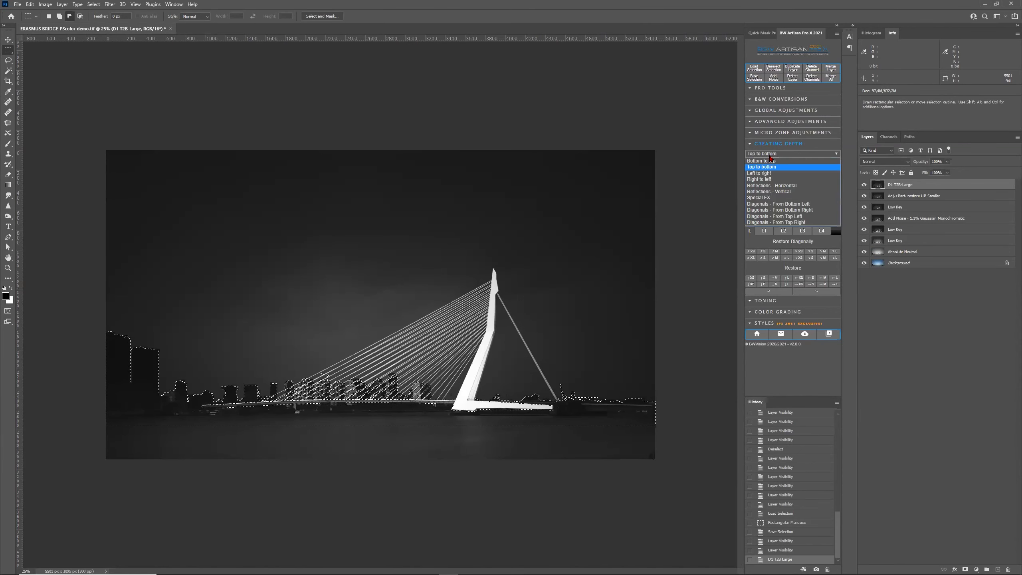
left_click(769, 161)
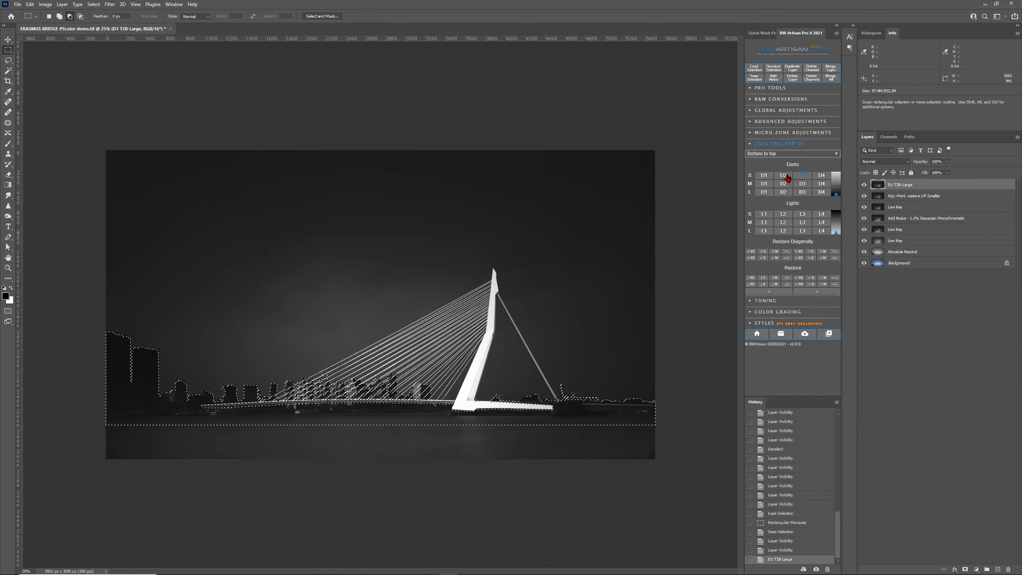
left_click(763, 192)
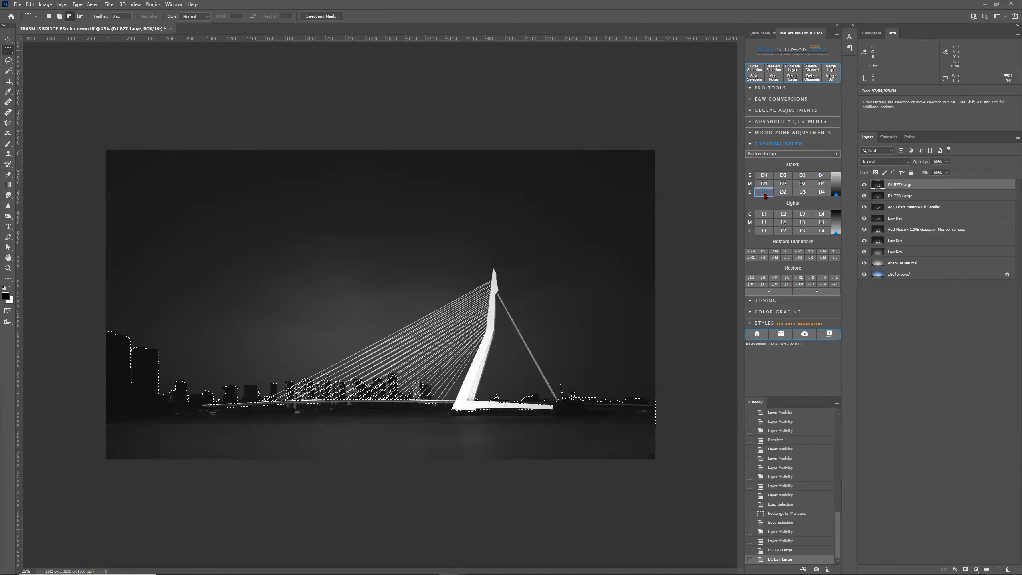
- Deselect the area, hide the D1 T2B-Large layer, and compare the image with and without the D1 B2T-Large layer
left_click(773, 68)
left_click(864, 195)
left_click(864, 184)
left_click(864, 186)
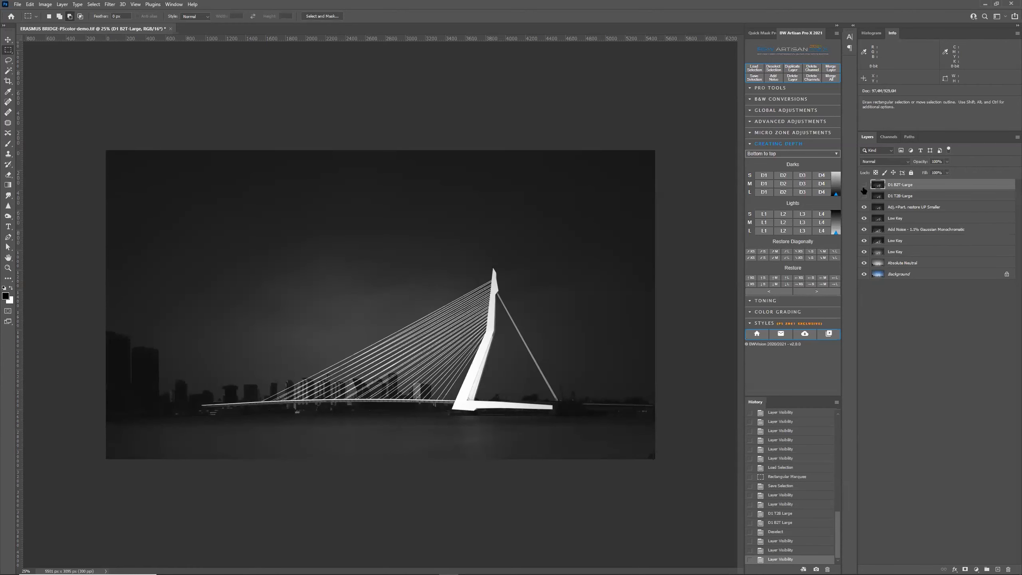
left_click(864, 185)
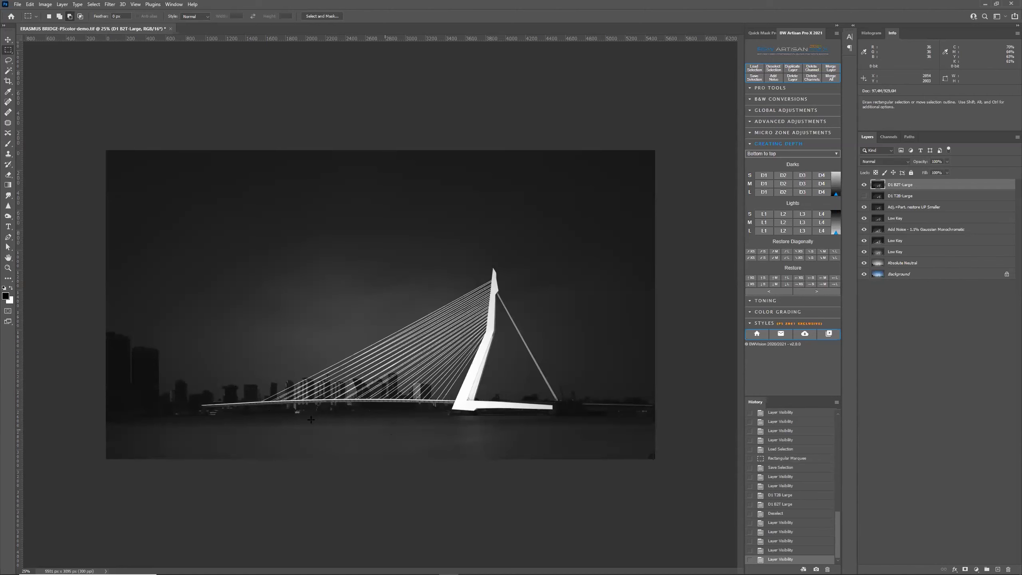
scroll(405, 433, "up", 2)
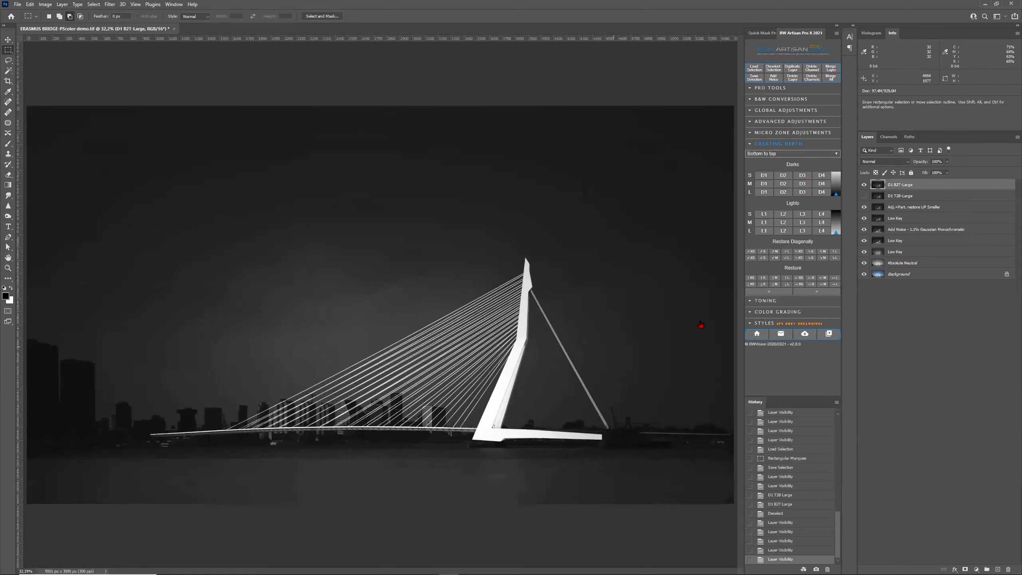
left_click(864, 186)
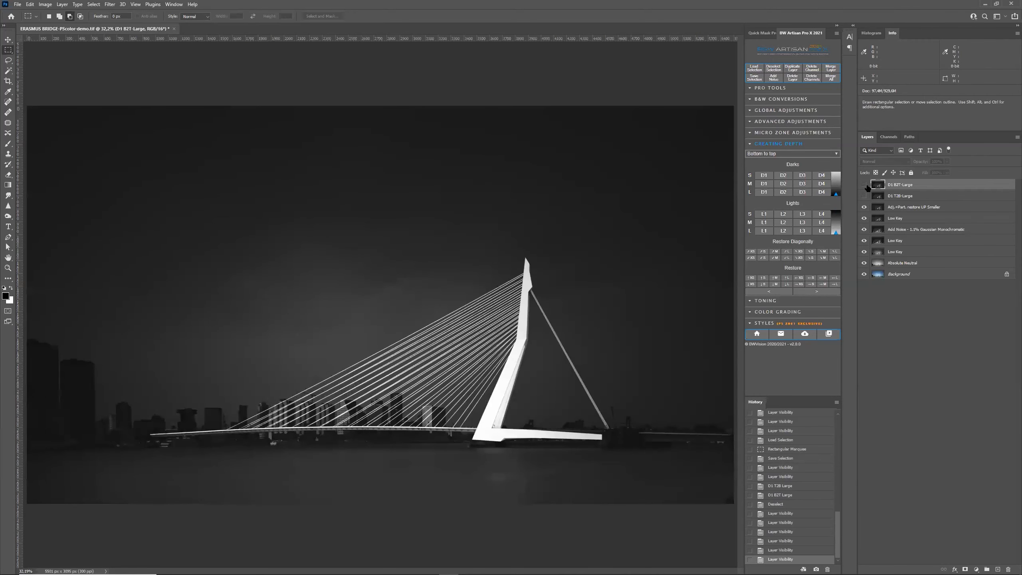
key("ctrl")
left_click(864, 186)
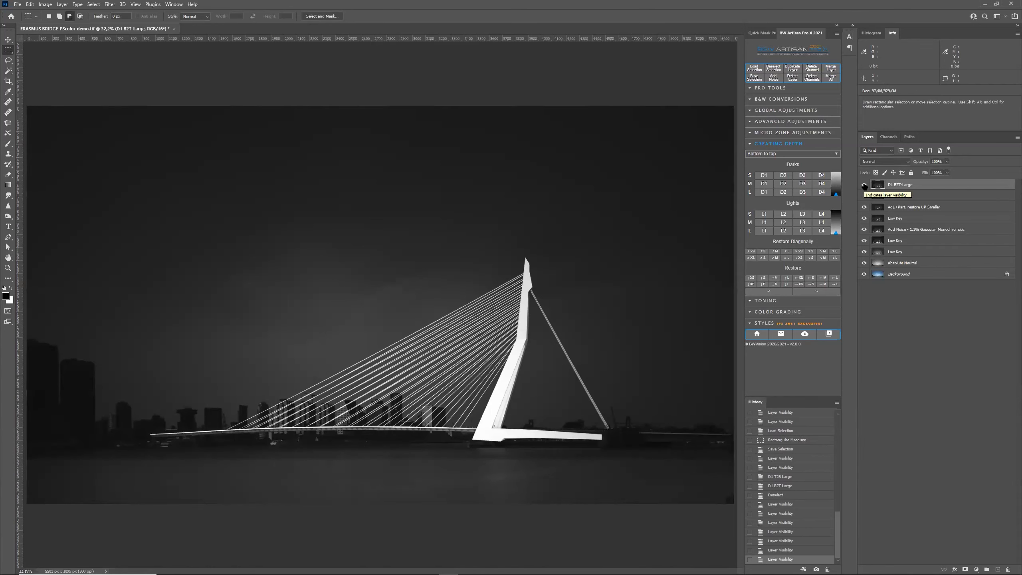
left_click(864, 185)
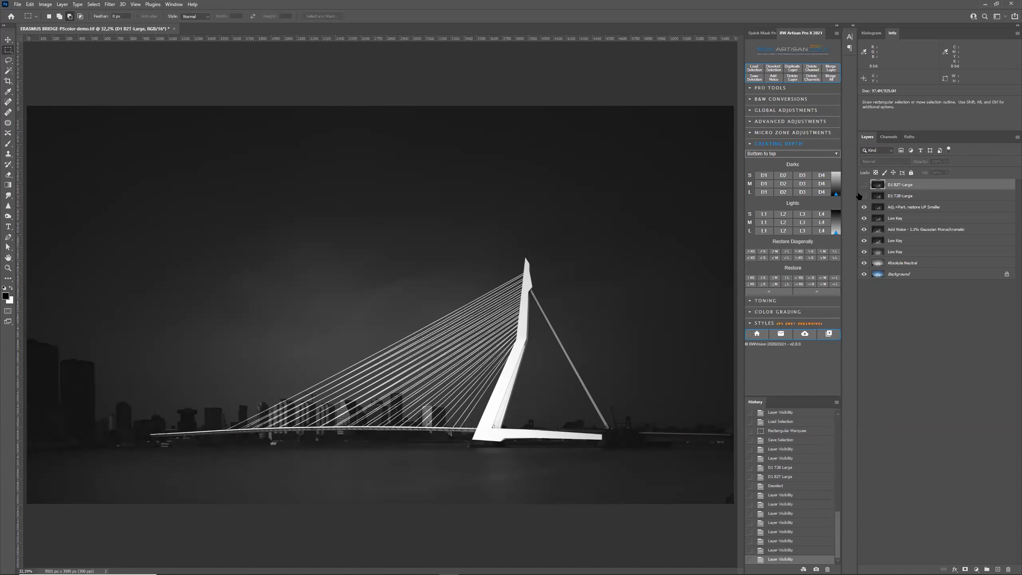
left_click(864, 185)
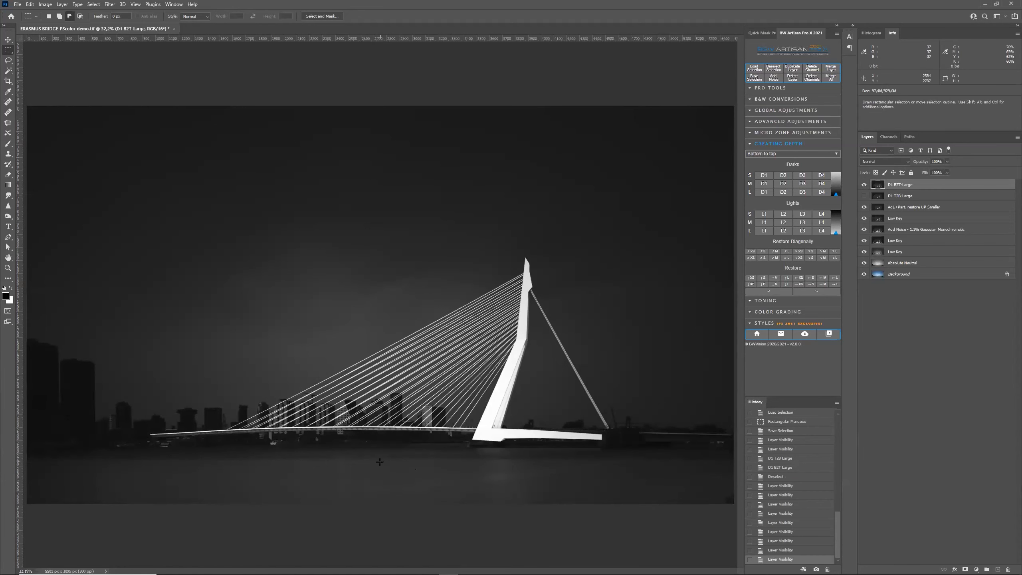
- Show the D1 T2B-Large layer again and compare the image with and without both D1 layers, leaving both shown
left_click(865, 197)
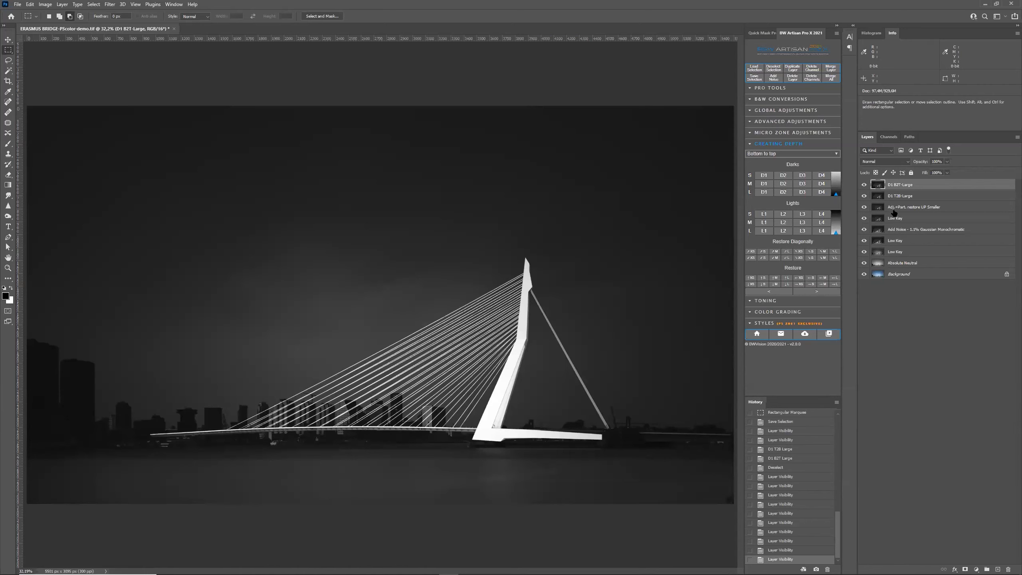
left_click(865, 184)
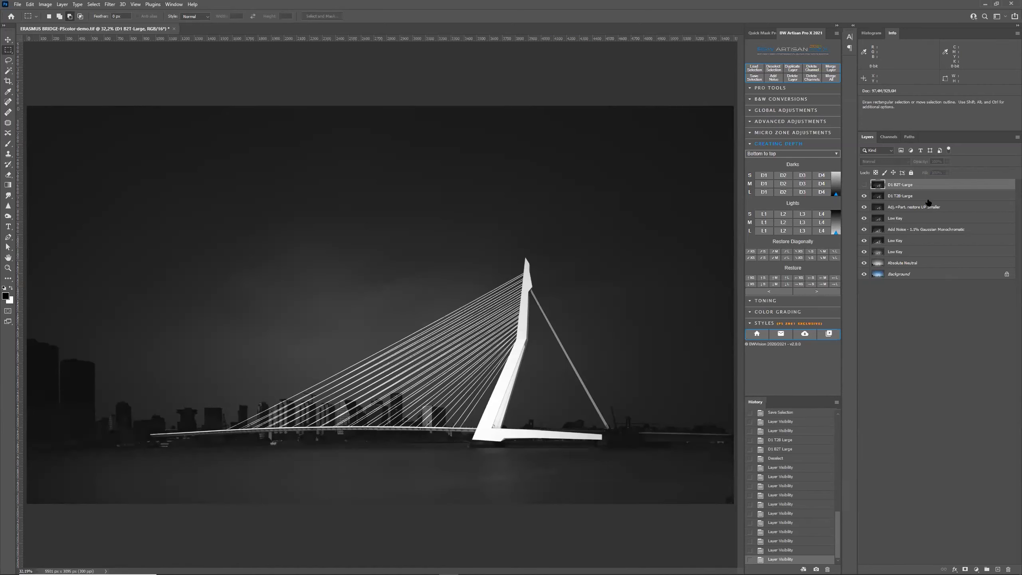
left_click(928, 196)
left_click(865, 196)
left_click(913, 210)
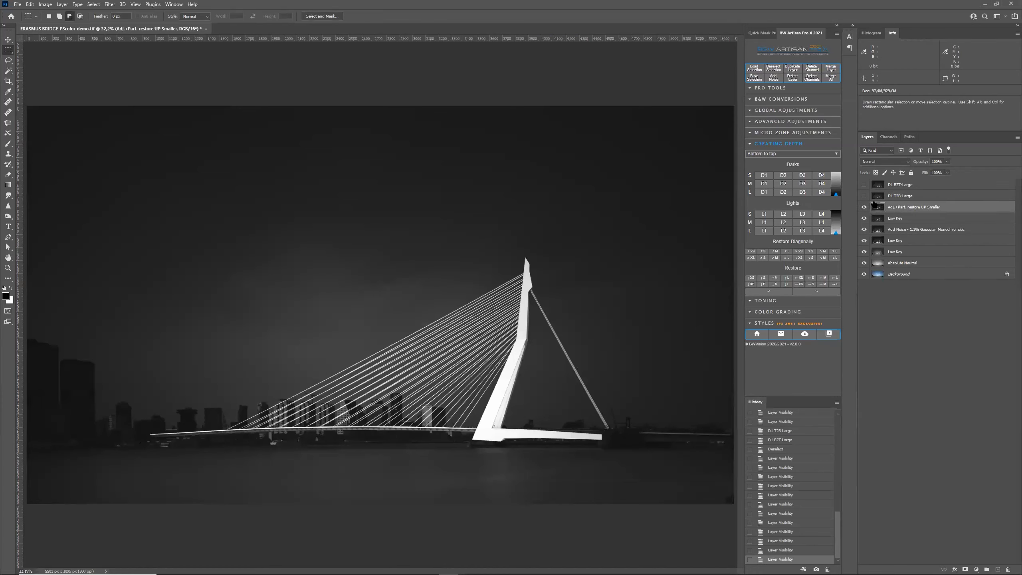
left_click(864, 195)
left_click(877, 198)
left_click(879, 186)
left_click(864, 184)
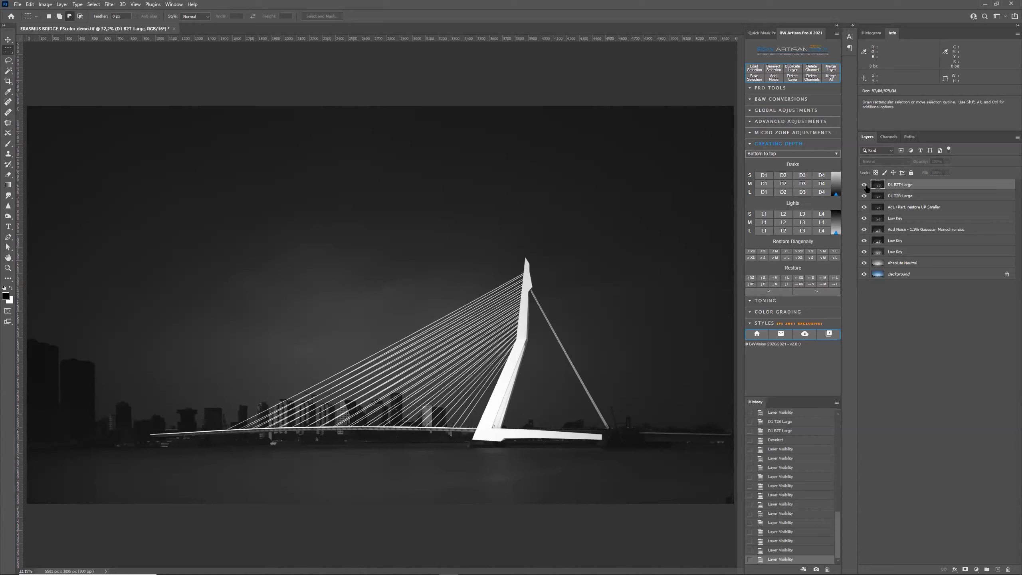
- Merge the D1 B2T-Large layer into the D1 T2B-Large layer and compare the image with and without the merged layer
left_click(830, 69)
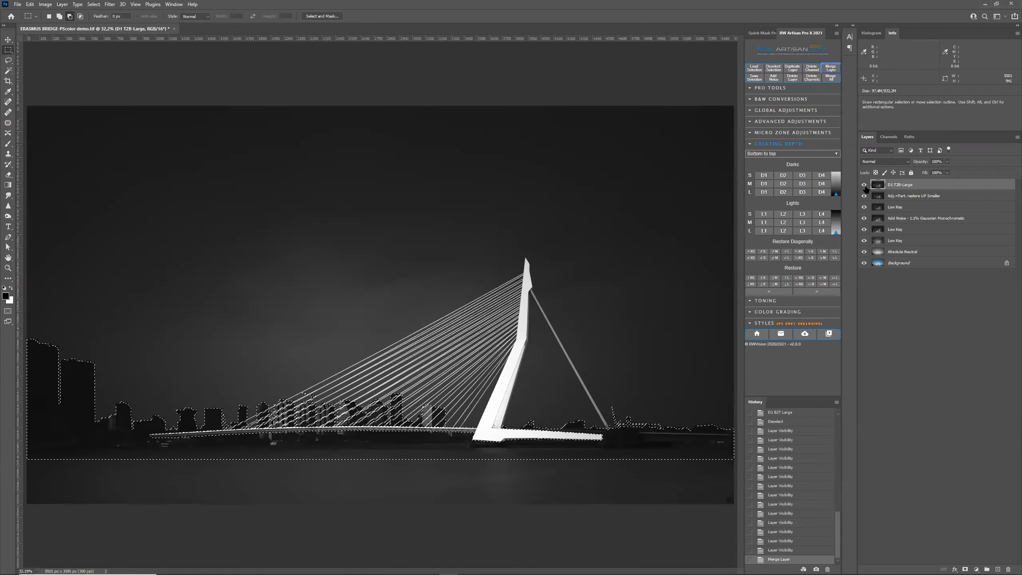
left_click(864, 185)
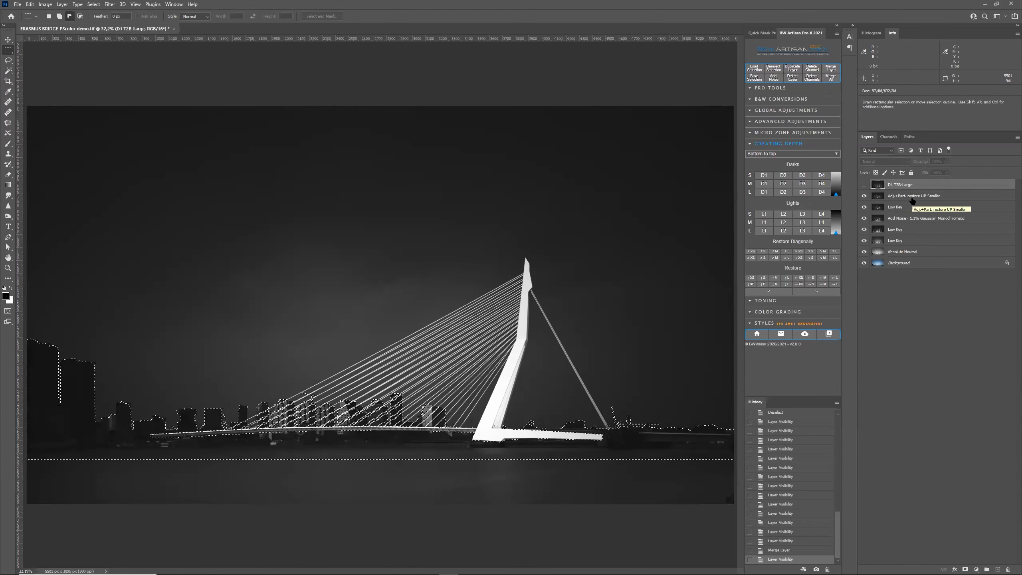
left_click(863, 185)
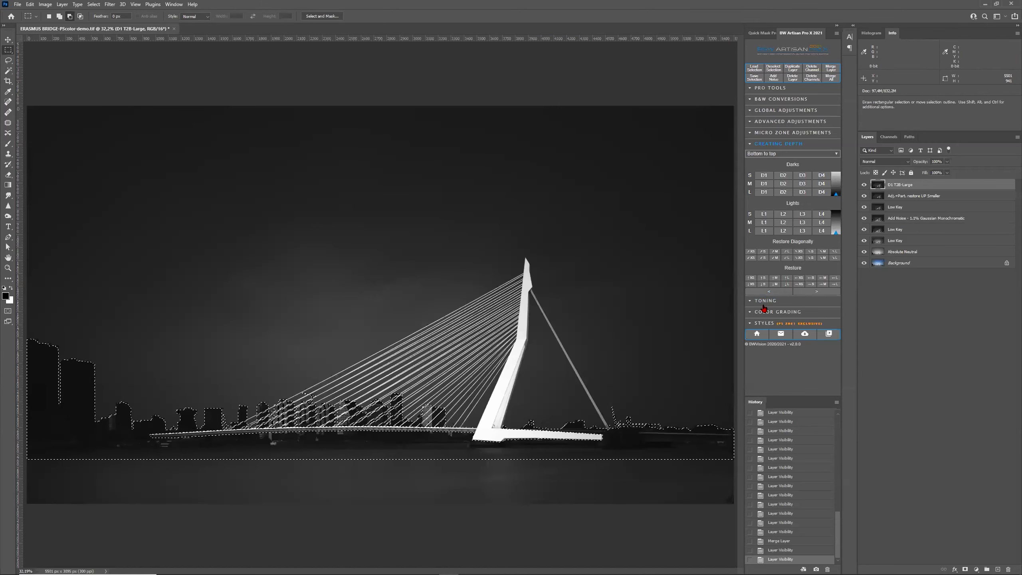
- Apply the small upward Restore to the merged D1 layer within the selection, and deselect the area
key("ctrl+plus")
key("ctrl+plus")
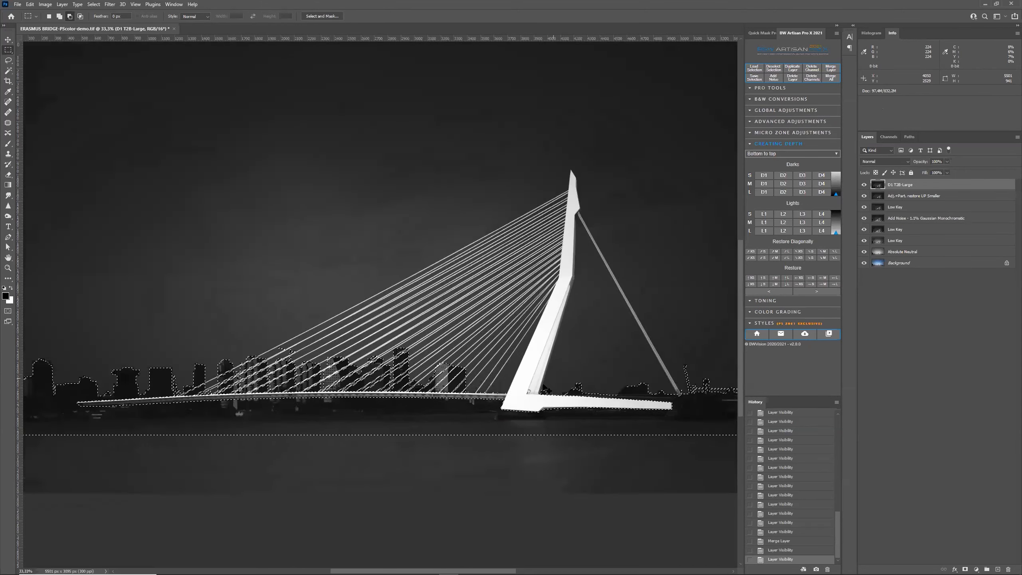
left_click(763, 278)
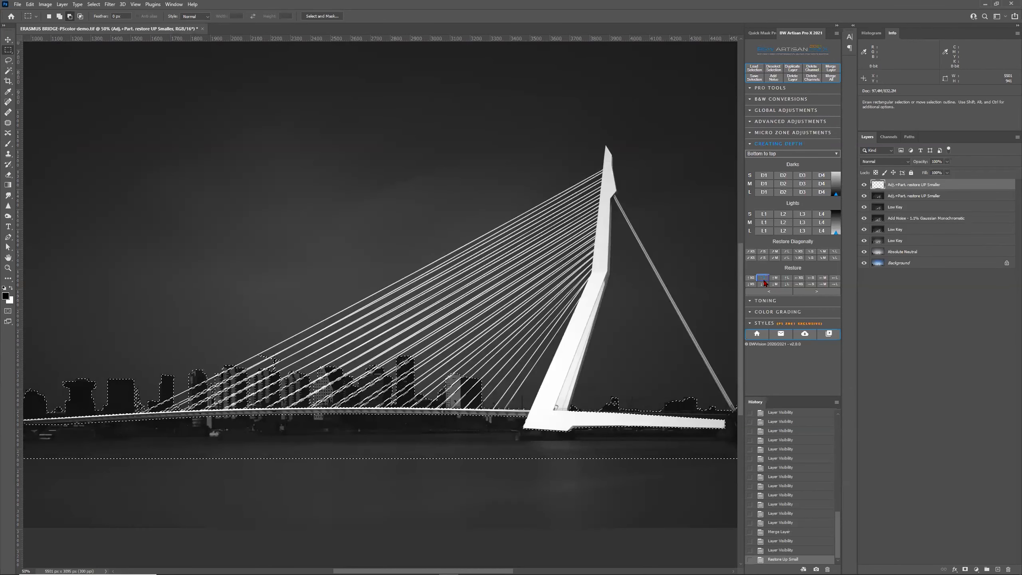
left_click(773, 68)
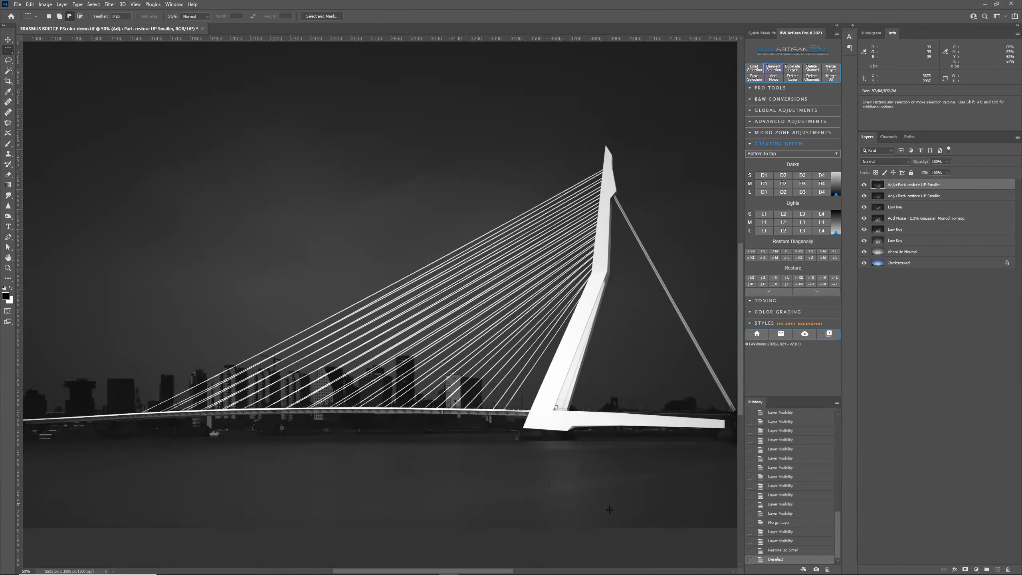
- Compare the image with and without the topmost Adj.-Part. restore UP Smaller layer, leaving the layer shown
left_click(864, 185)
left_click(864, 185)
left_click(864, 185)
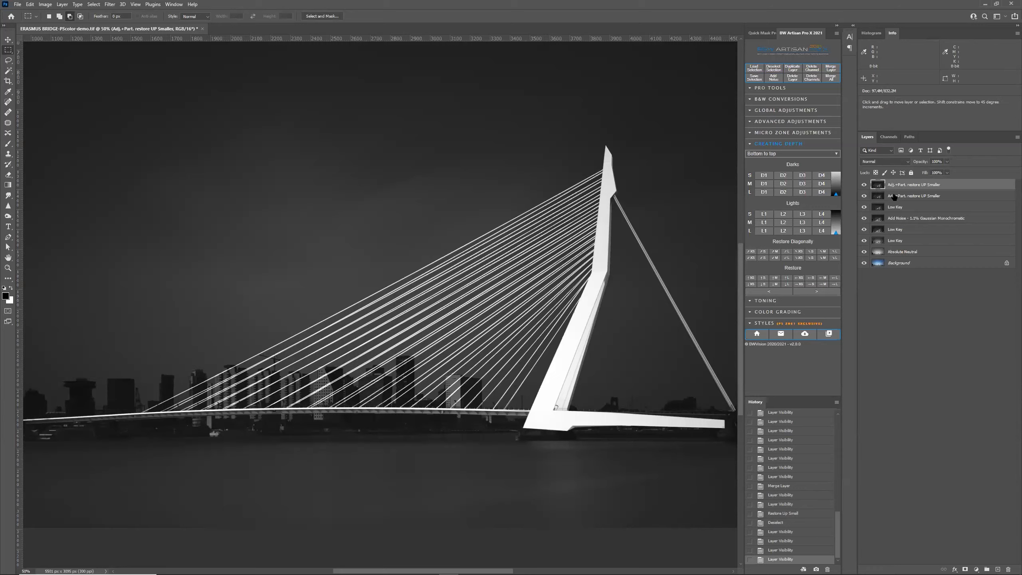
key("ctrl+0")
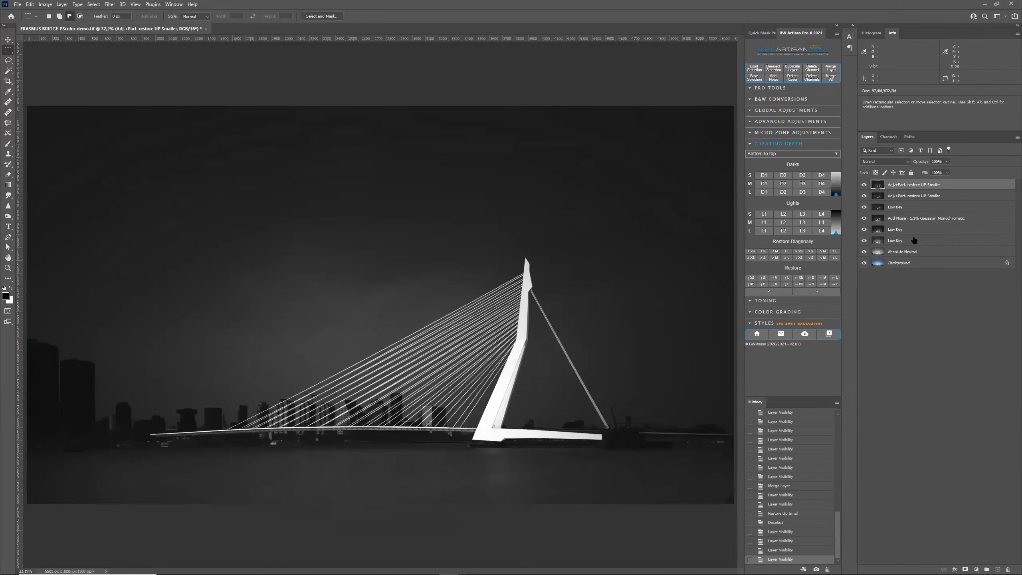
- Merge both Adj.-Part. restore UP Smaller layers into the Low Key layer below, deselect, and compare the image with and without the merged layer
left_click(831, 68)
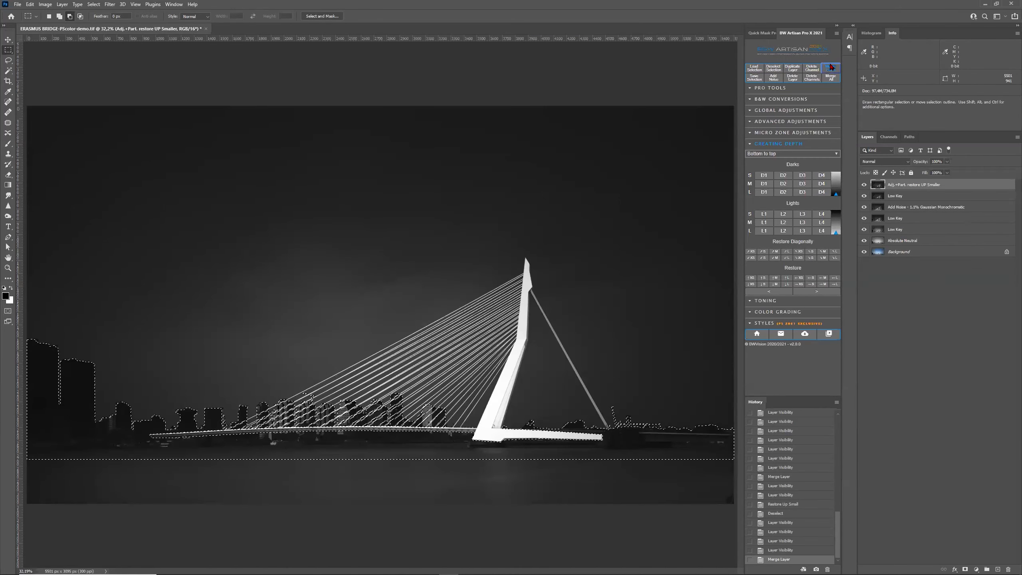
left_click(831, 68)
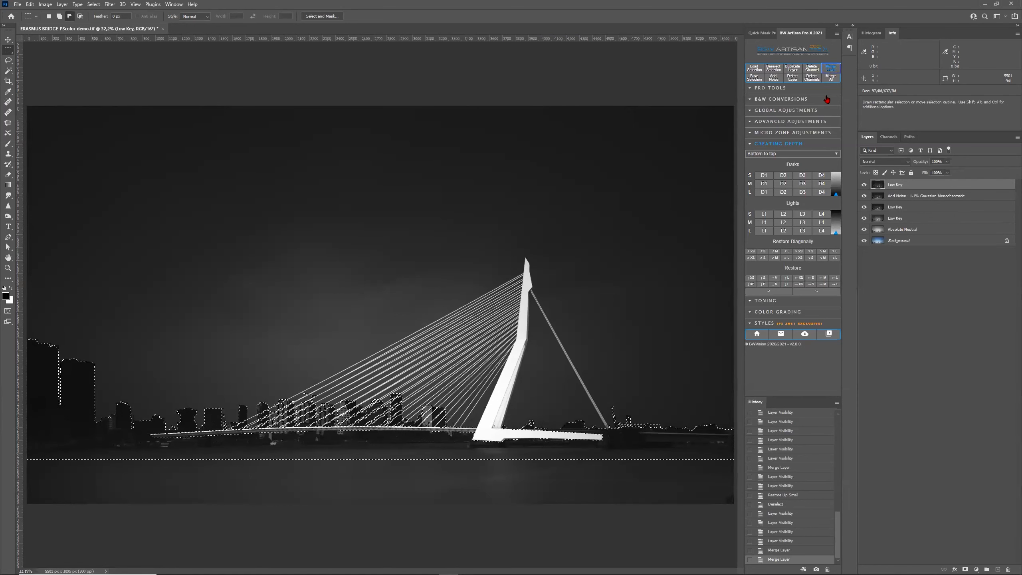
left_click(773, 66)
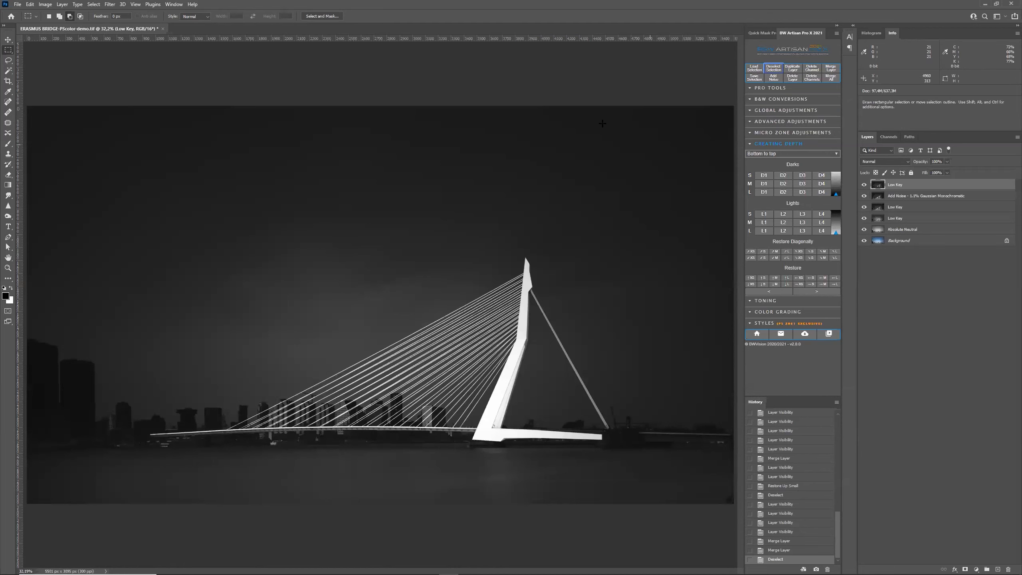
left_click(864, 185)
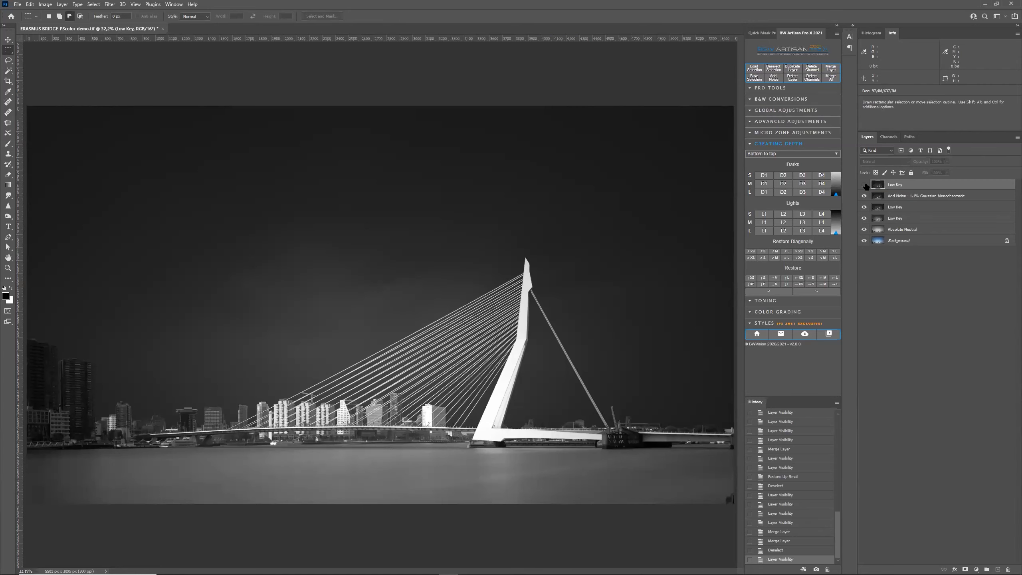
left_click(864, 185)
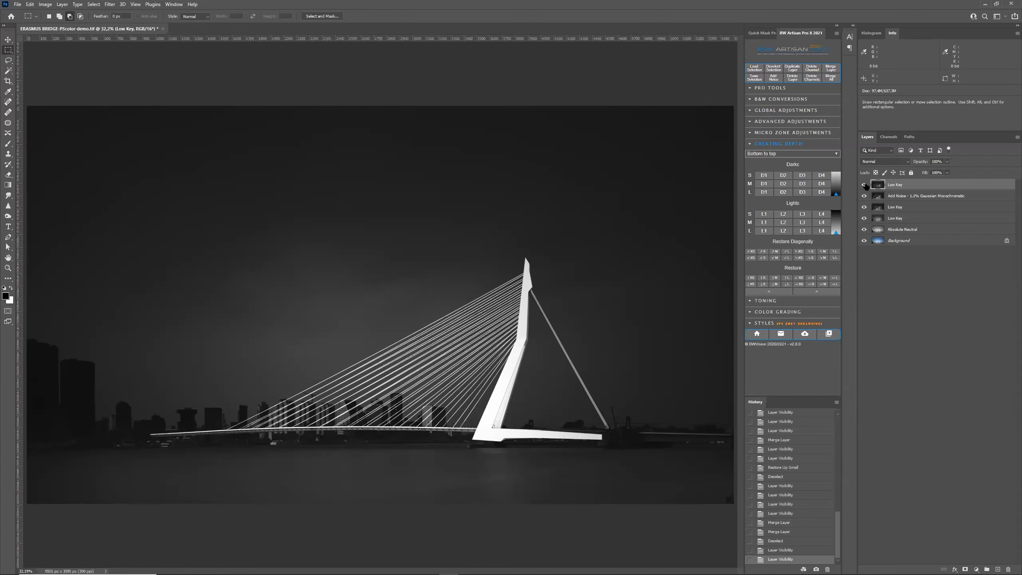
- Darken the saved Cables selection with a Low Key contrast at intensity 100, and compare the image with and without it
left_click(753, 69)
left_click(732, 351)
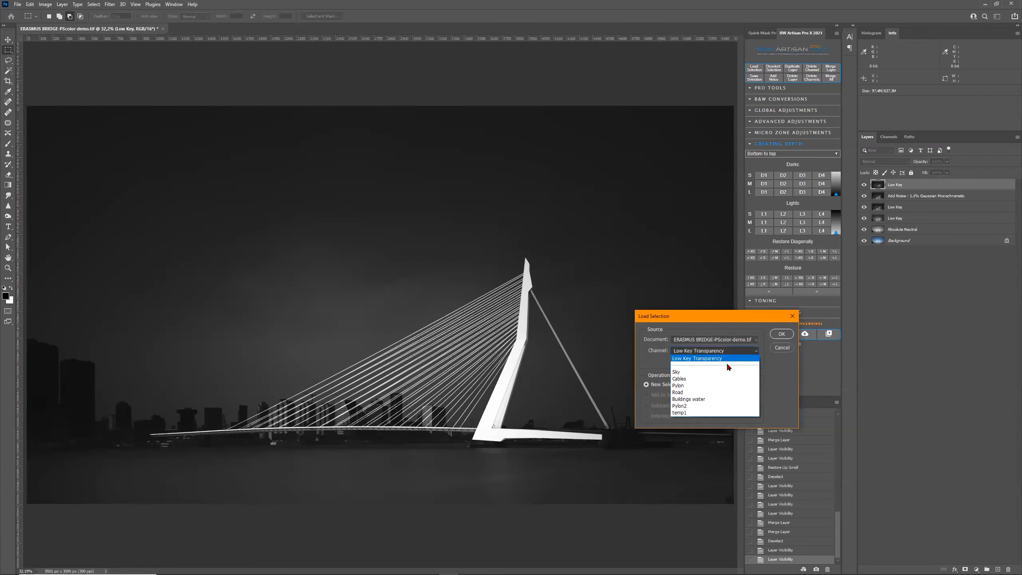
left_click(722, 378)
left_click(781, 334)
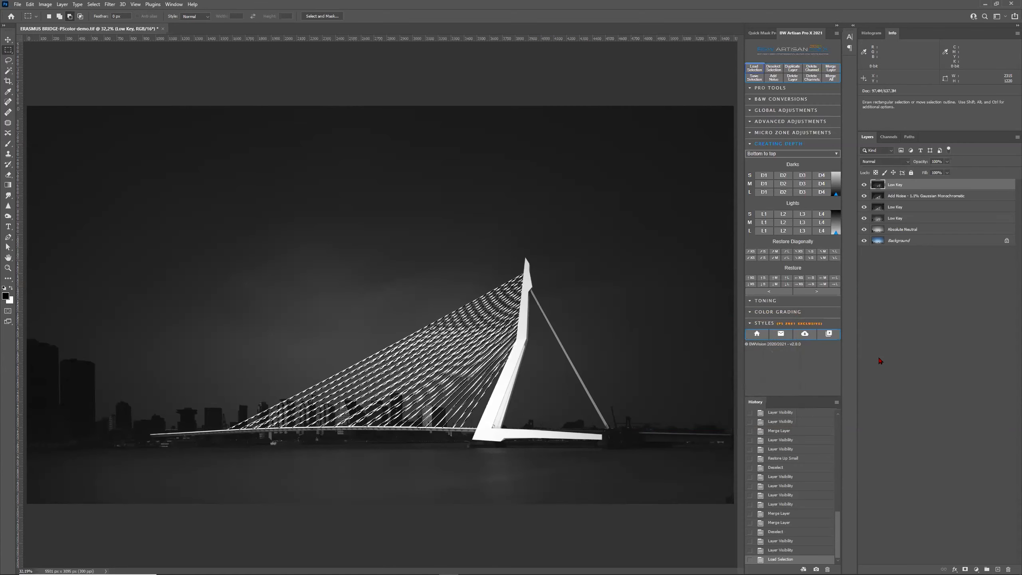
left_click(777, 110)
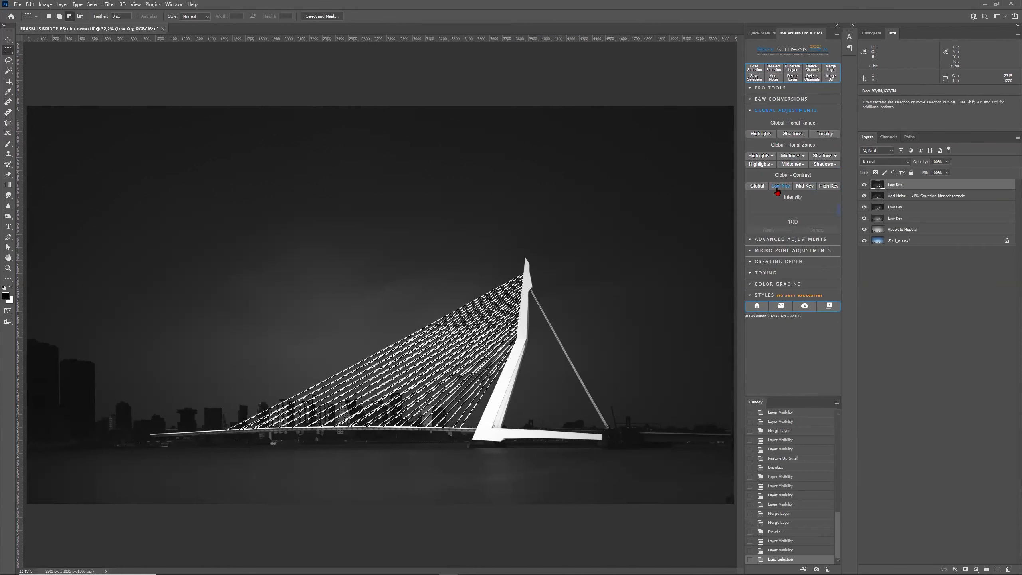
left_click(779, 186)
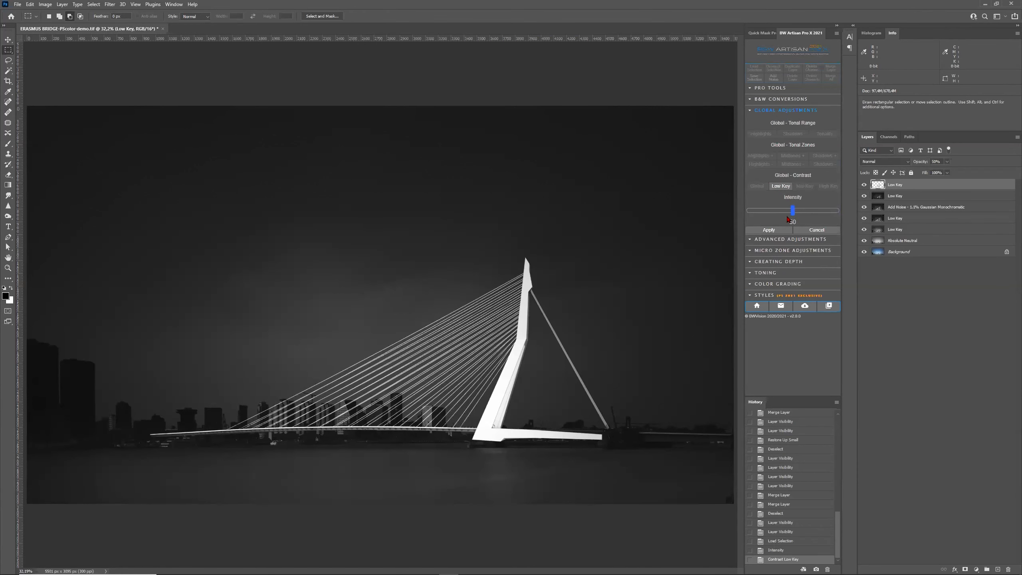
left_click_drag(793, 211, 839, 211)
left_click(776, 232)
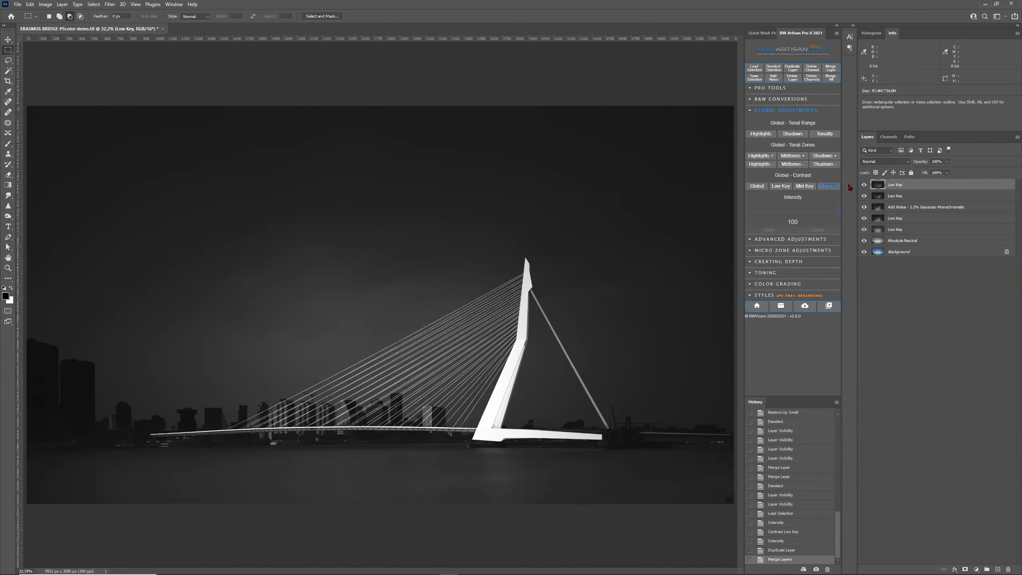
left_click(863, 185)
left_click(864, 185)
- Reload the Cables selection and apply a second Low Key contrast to it at intensity 100
left_click(754, 68)
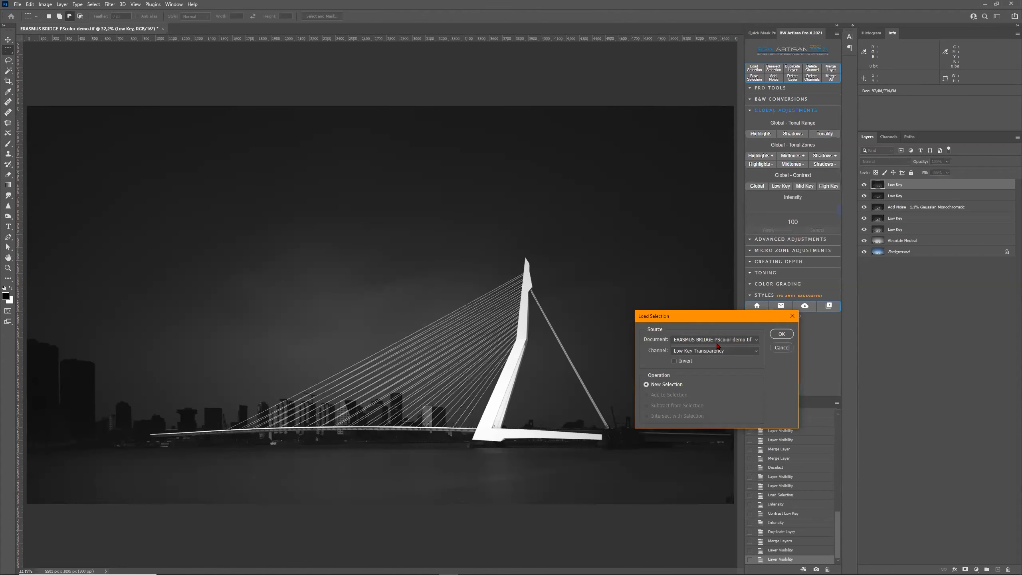
left_click(718, 349)
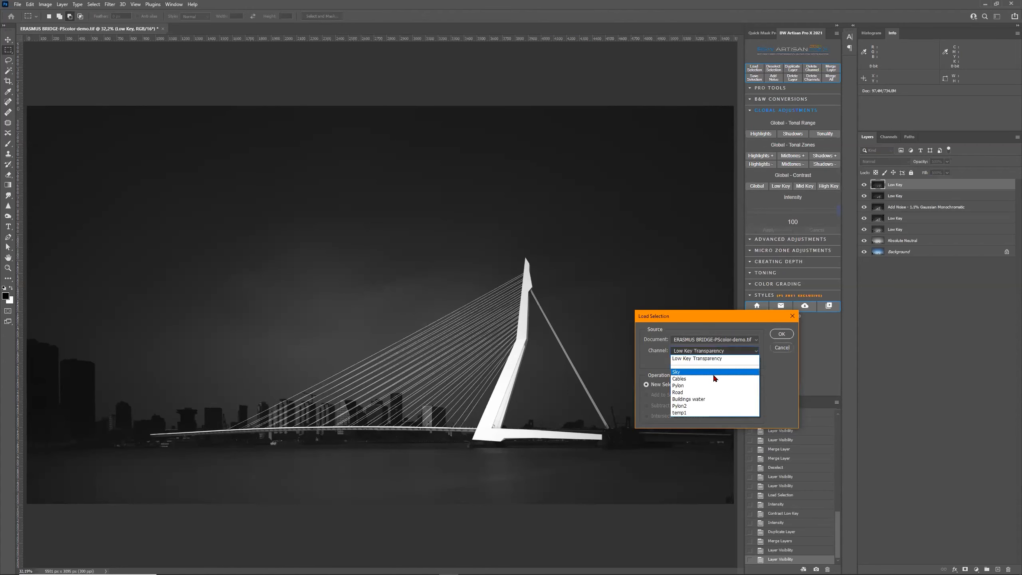
left_click(712, 379)
left_click(775, 335)
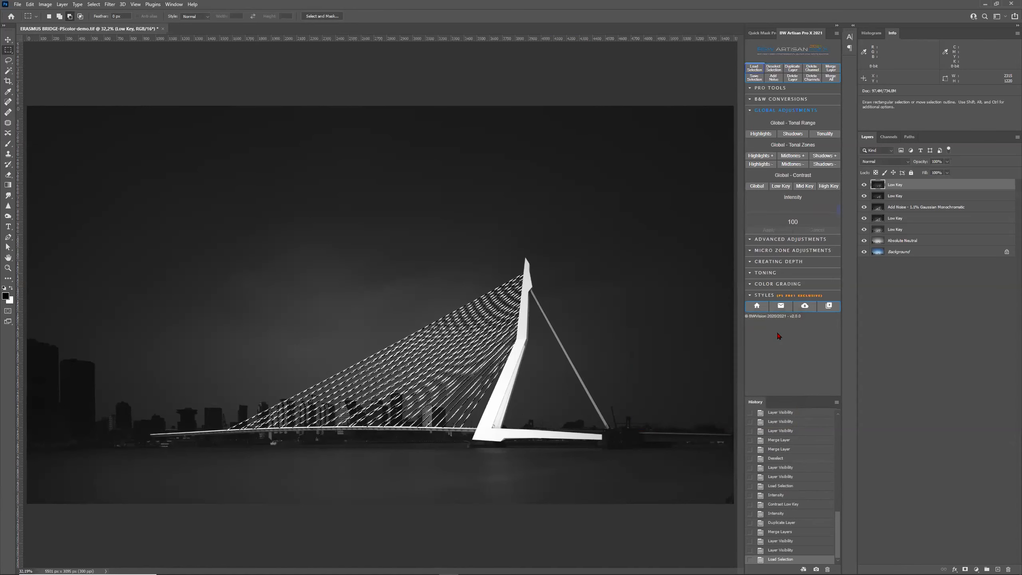
left_click(781, 185)
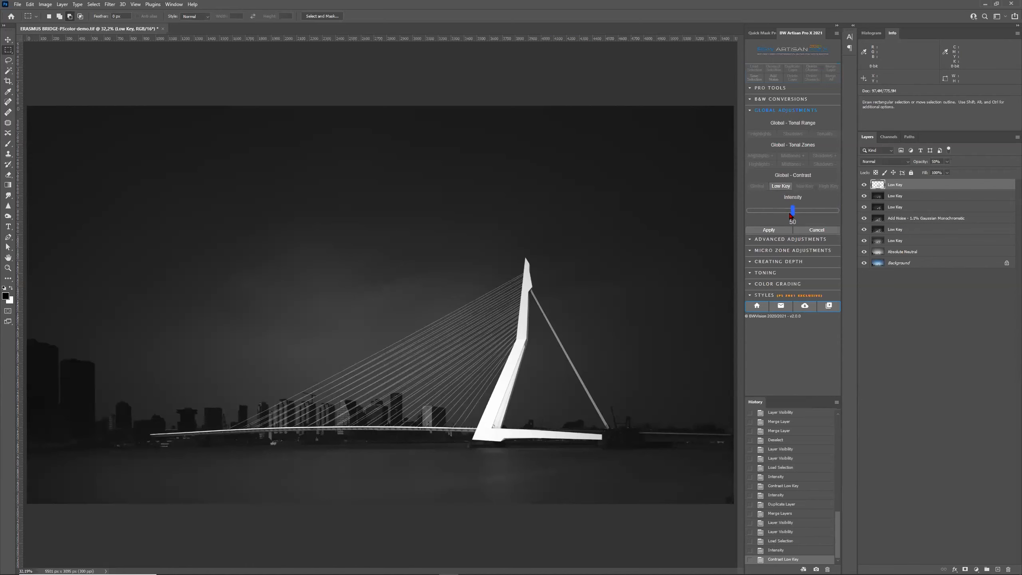
left_click_drag(793, 215, 799, 215)
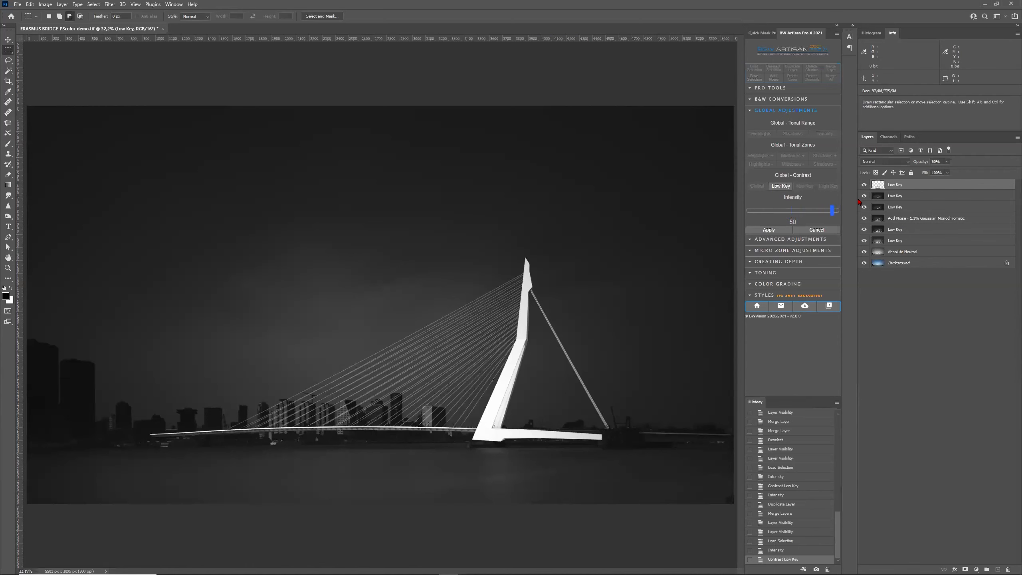
left_click(779, 232)
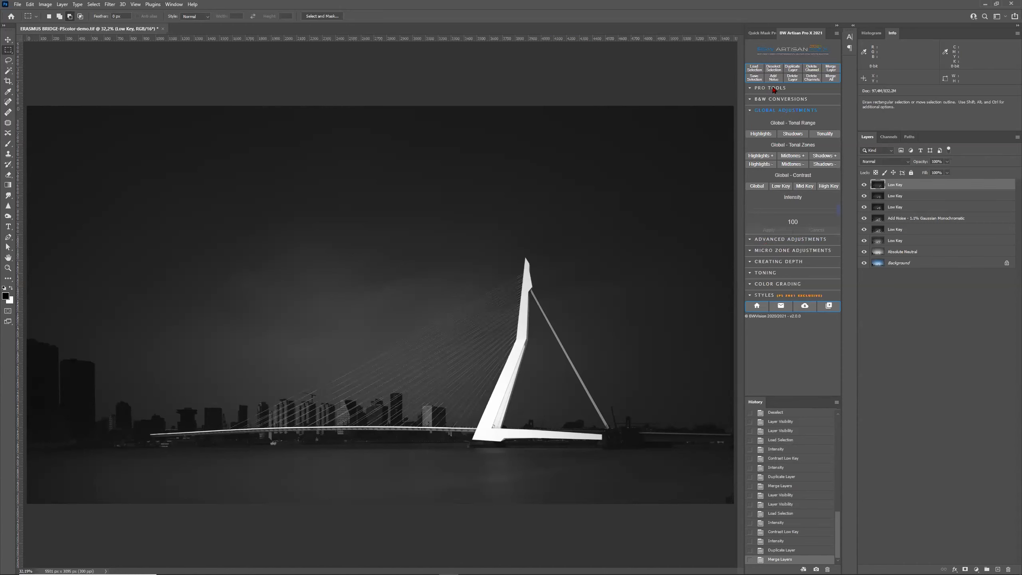
- Load the Cables selection once more and apply a third Low Key contrast at intensity 92
left_click(755, 68)
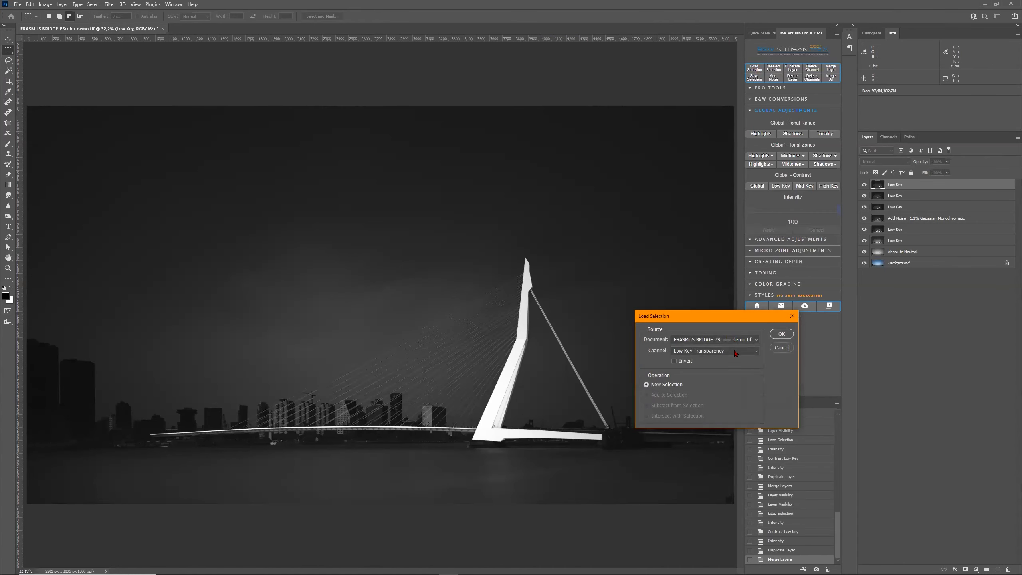
left_click(734, 354)
left_click(728, 378)
left_click(781, 334)
left_click(787, 187)
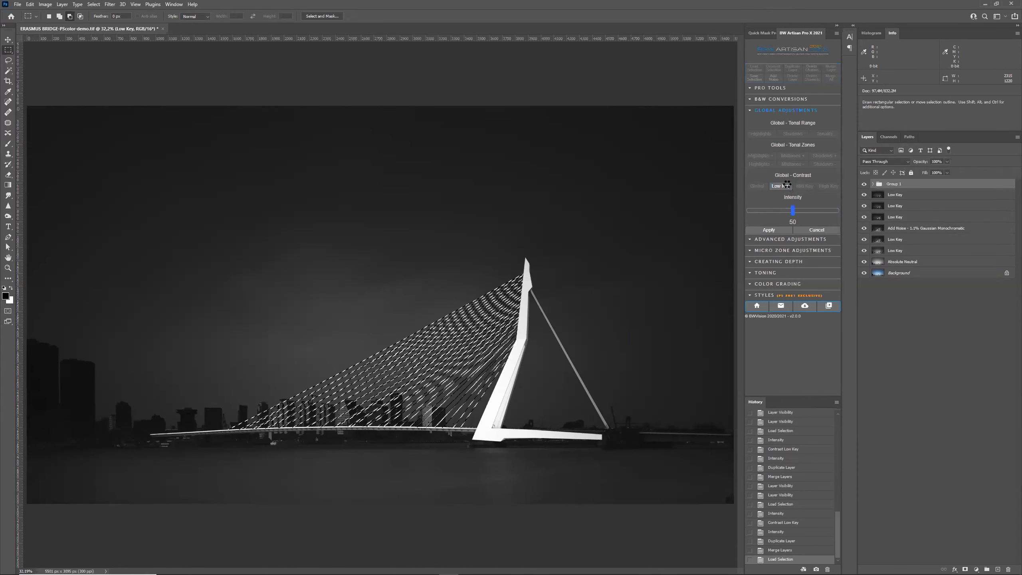
left_click_drag(792, 218, 831, 201)
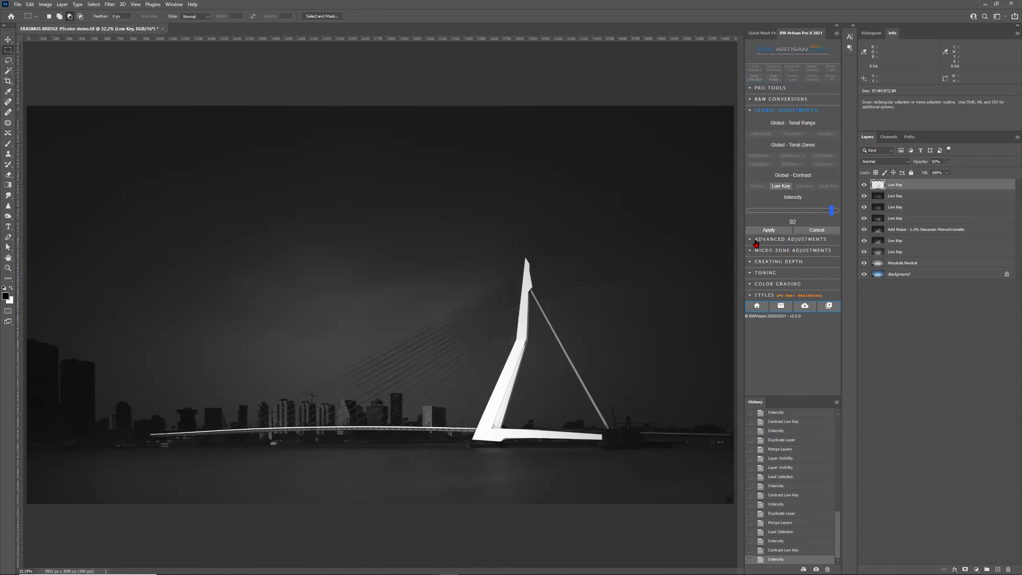
left_click(768, 230)
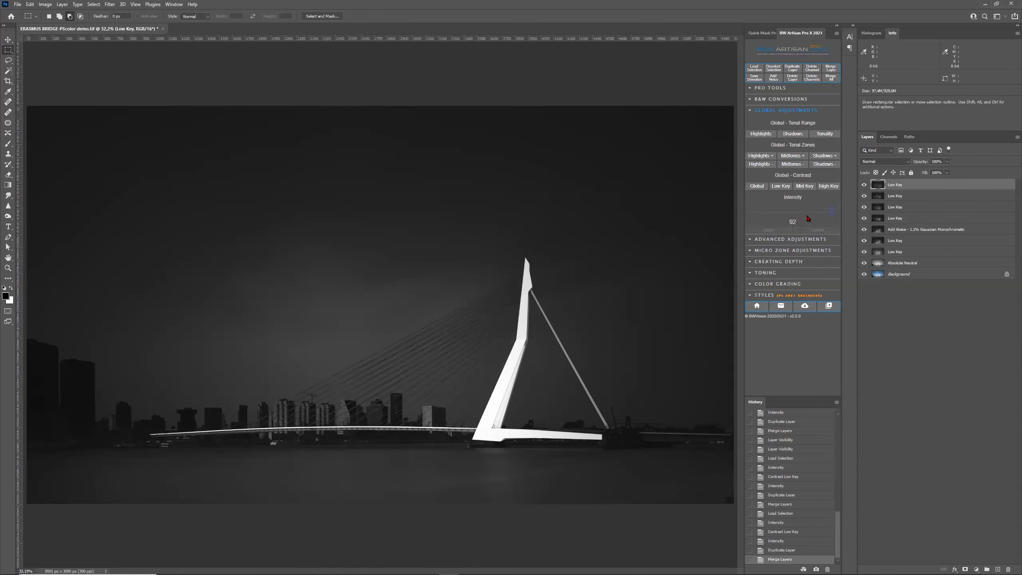
- Compare the image with and without the three Low Key layers that darken the cables, leaving all of them shown
left_click_drag(864, 196, 864, 207)
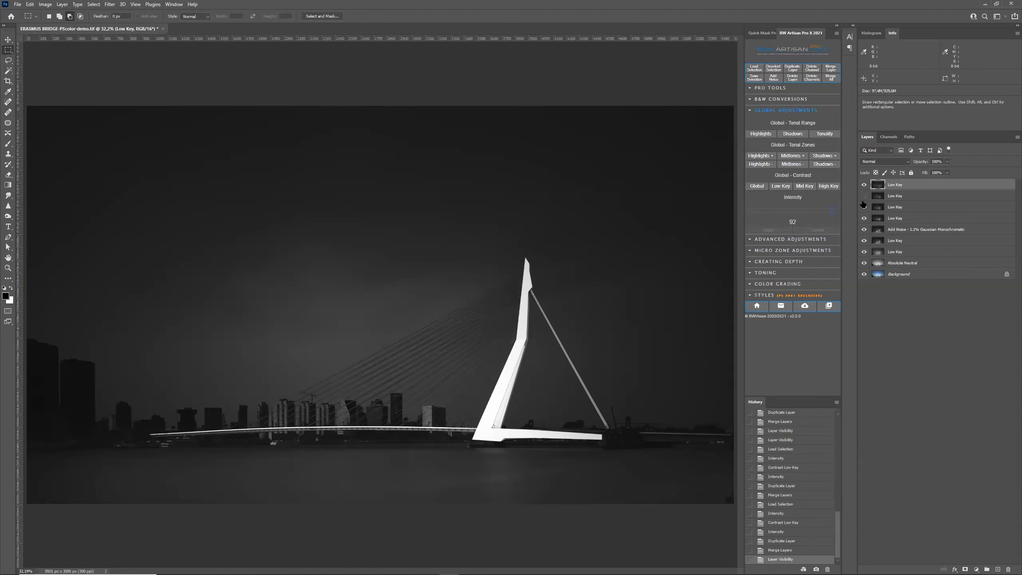
left_click(864, 184)
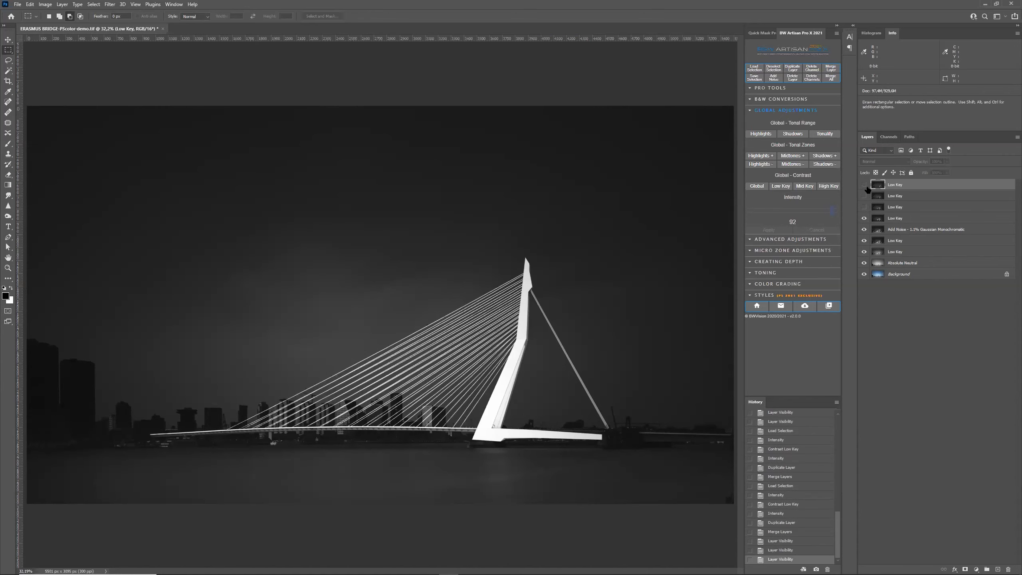
left_click(866, 185)
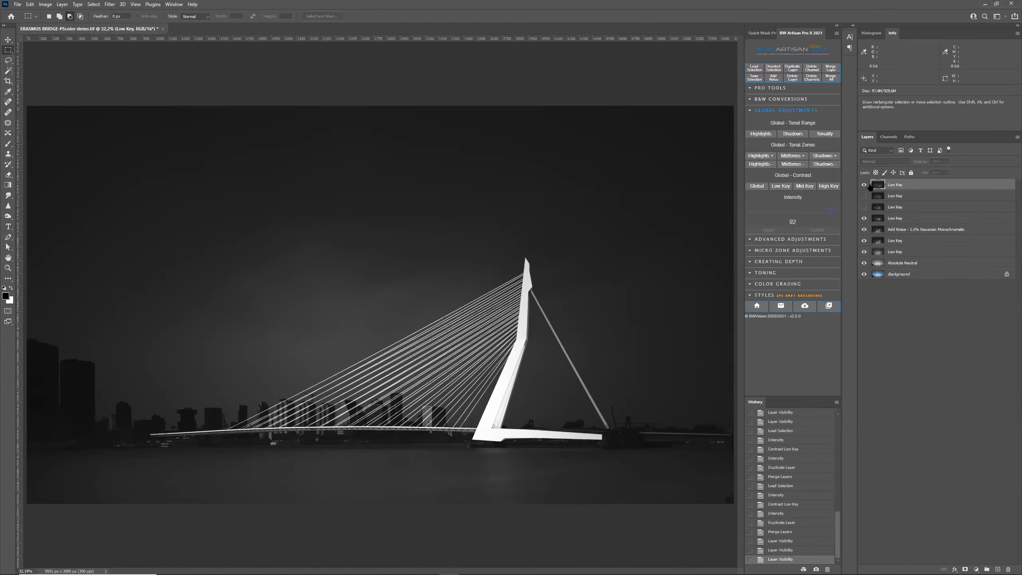
left_click(864, 196)
left_click(864, 207)
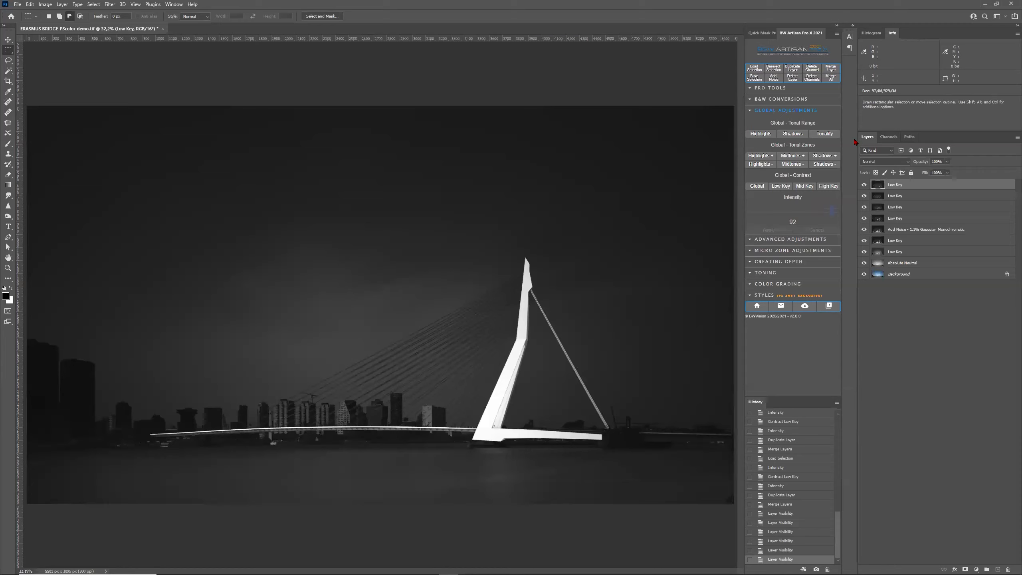
- Merge the three cable-darkening Low Key layers into one and compare the image with and without the upper layers, leaving all shown
left_click(836, 70)
left_click(832, 68)
left_click(864, 185)
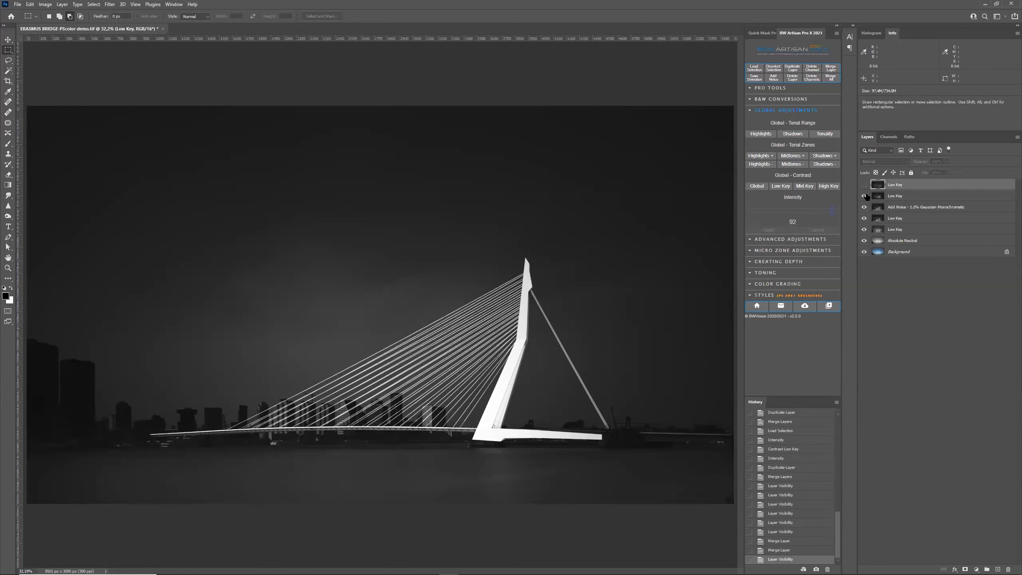
left_click(864, 207)
left_click(864, 207)
left_click(865, 195)
left_click(865, 196)
left_click(864, 184)
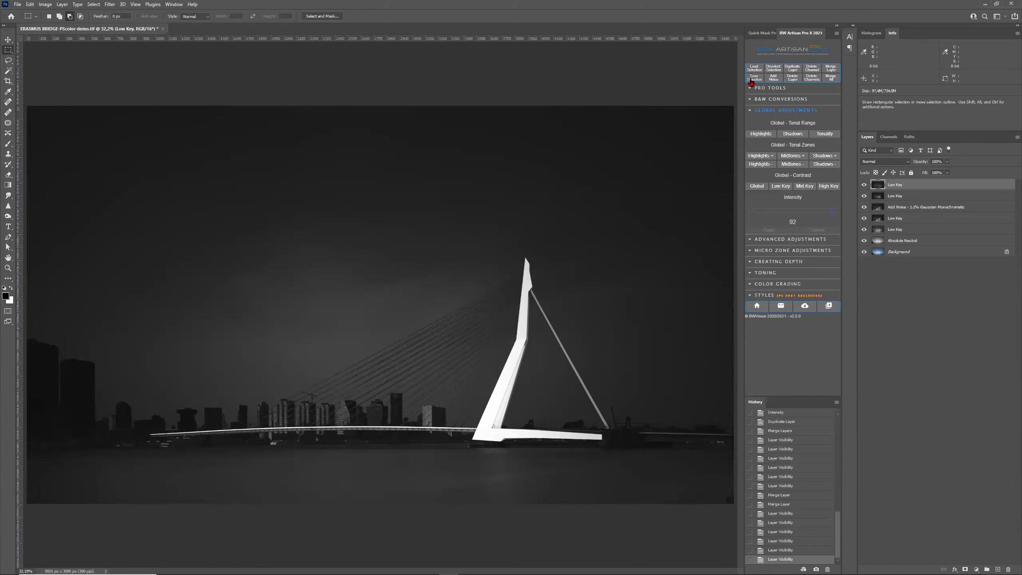
- Load the Cables selection and subtract its uppermost part near the pylon top and its lower part over the skyline with rectangular marquees
left_click(754, 68)
left_click(724, 351)
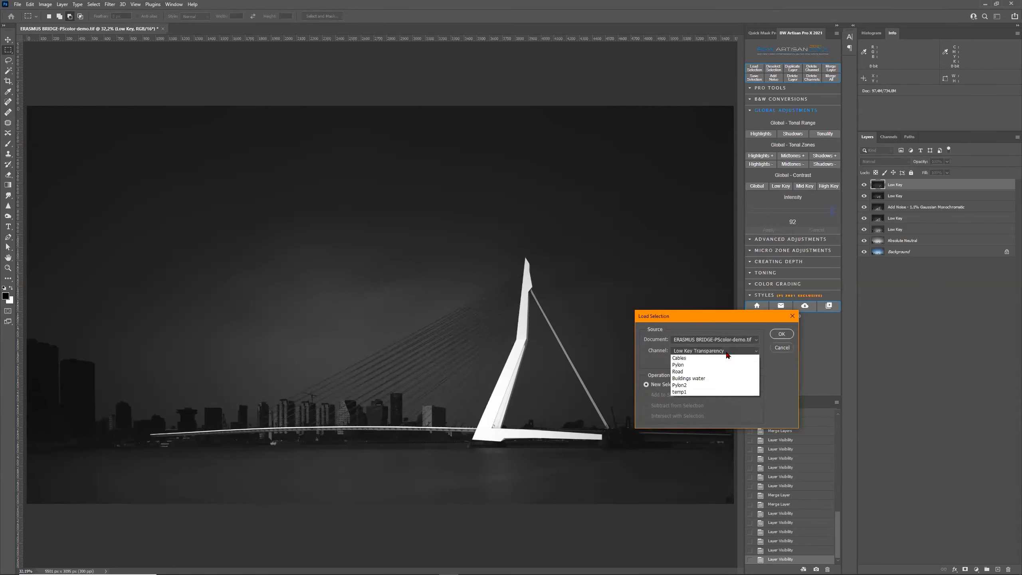
left_click(720, 379)
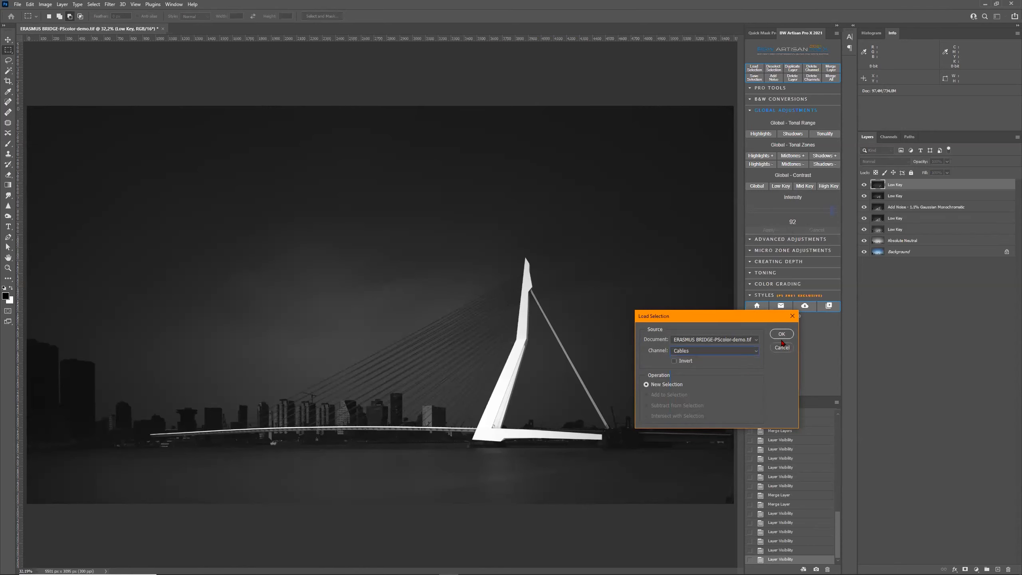
left_click(781, 333)
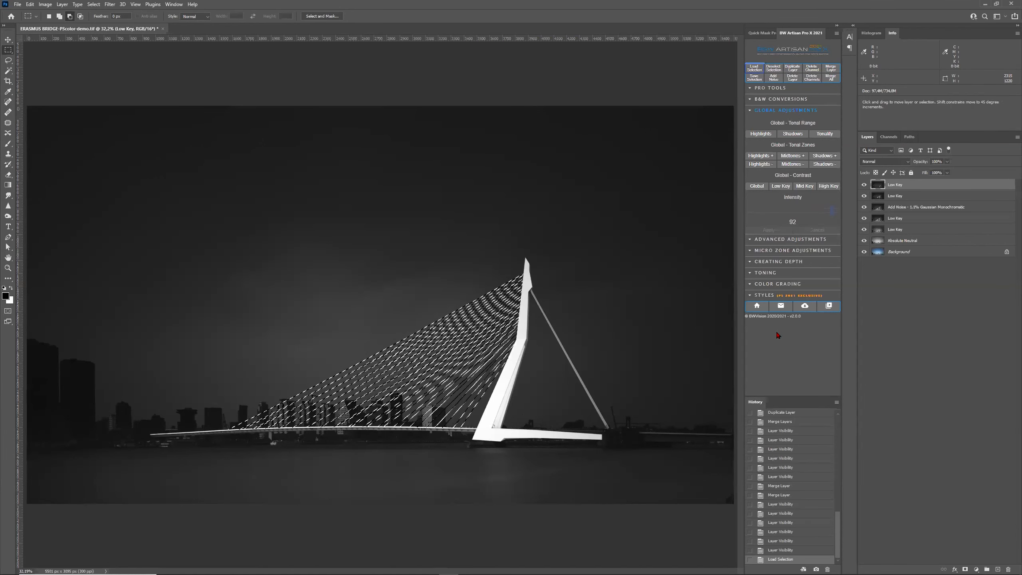
key("ctrl+plus")
key("ctrl+plus")
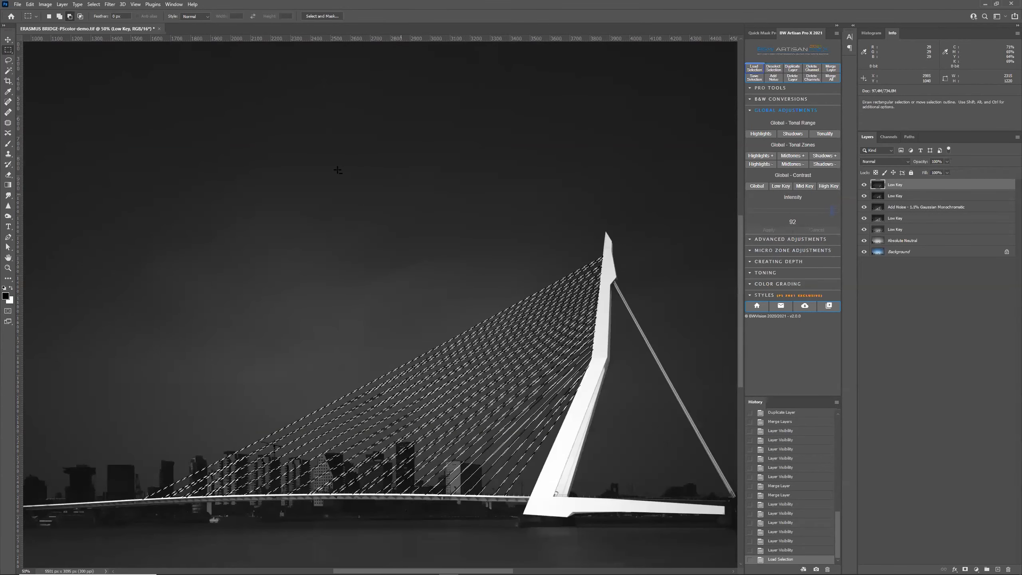
key("ctrl+0")
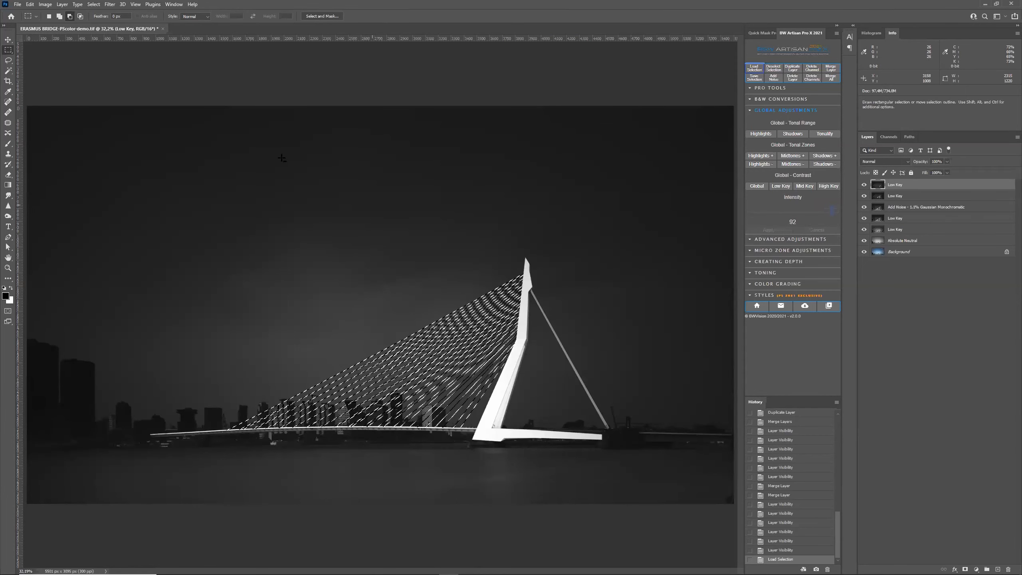
left_click_drag(281, 183, 648, 293)
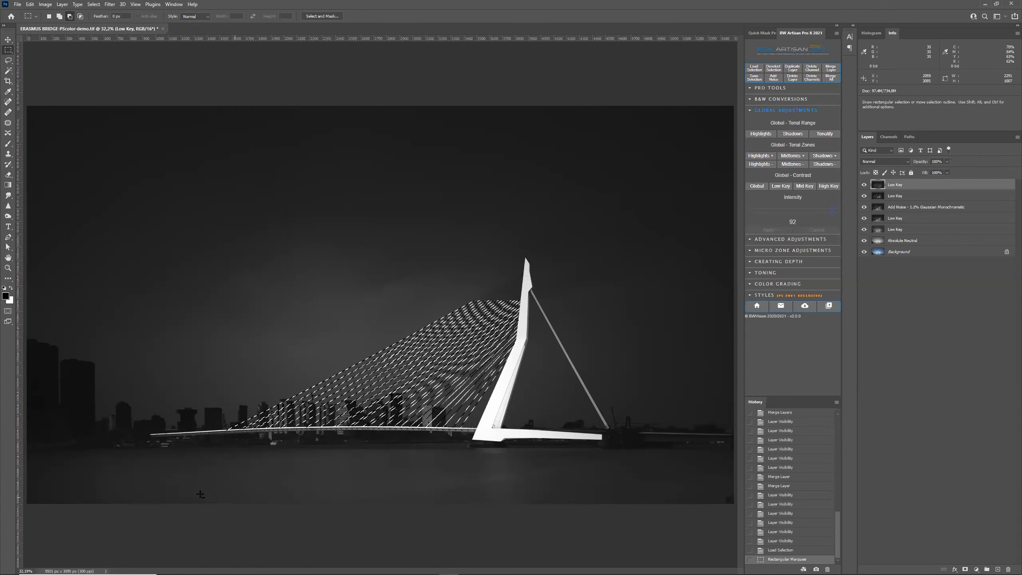
left_click_drag(165, 397, 709, 524)
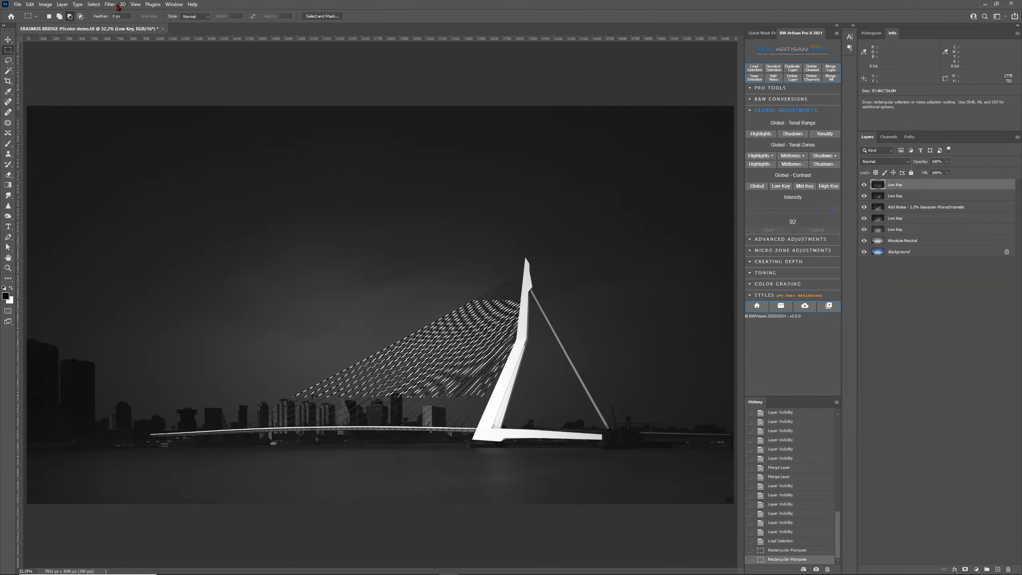
- Save the trimmed cable selection as a new channel named temp2 and compare the image with and without the top Low Key layer
left_click(97, 4)
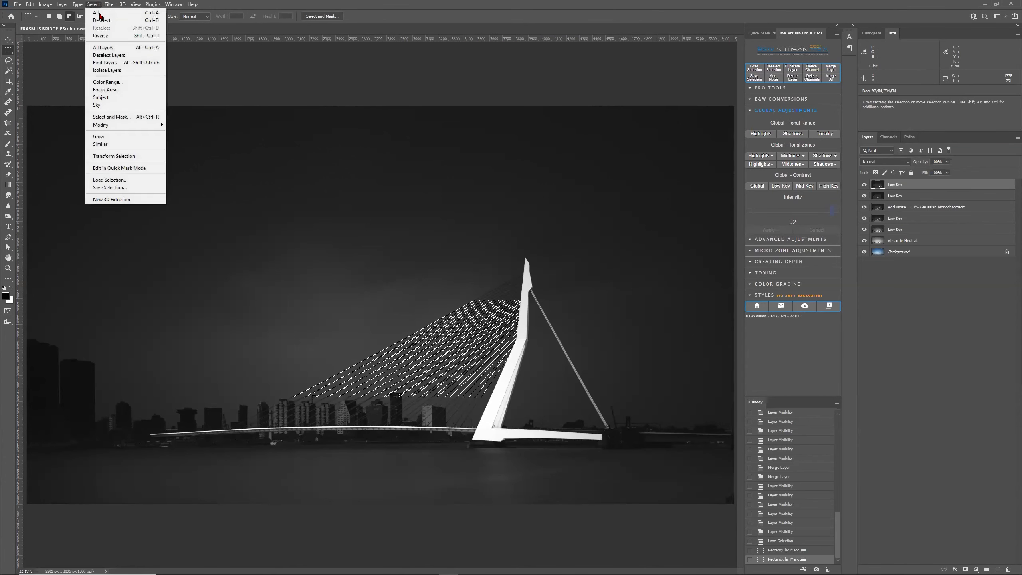
left_click(118, 188)
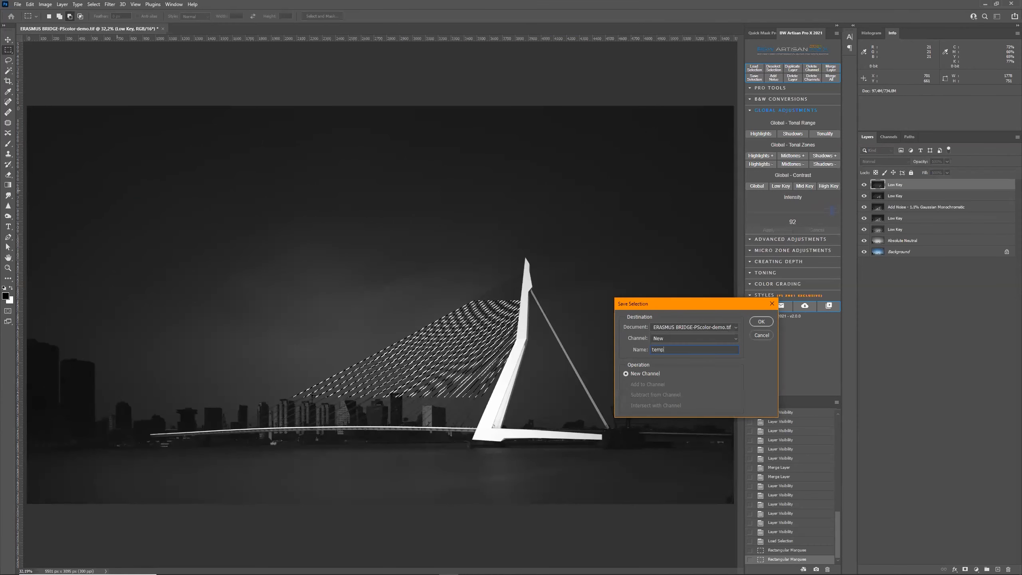
key("Return")
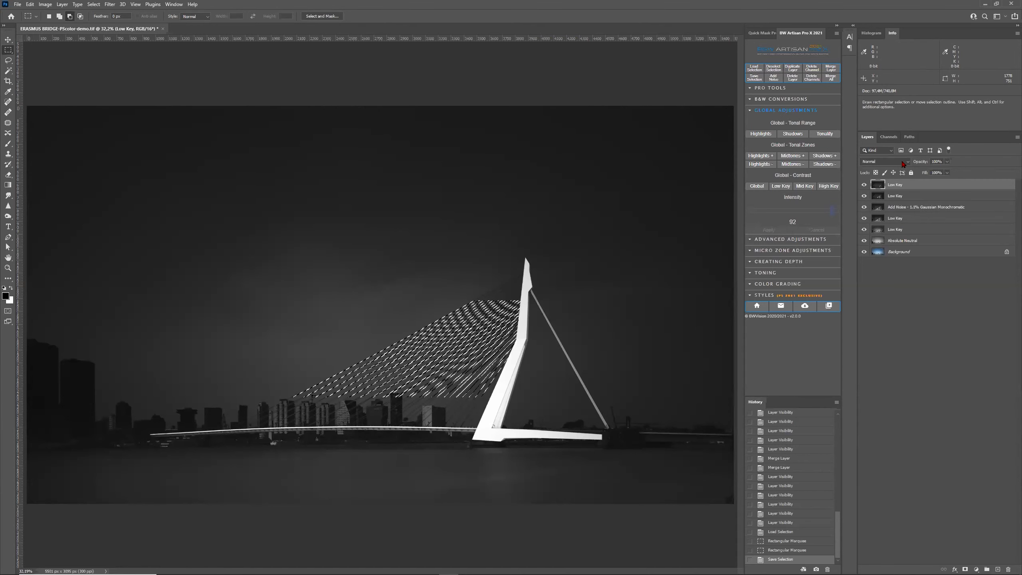
left_click(864, 185)
left_click(864, 185)
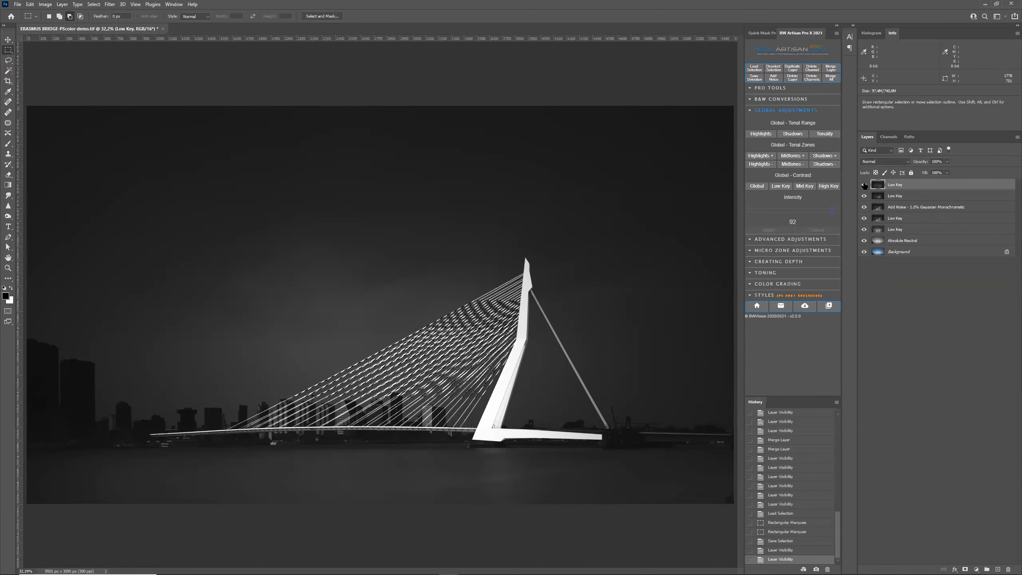
- Lighten the selected cables with four large L2 gradients: one bottom to top, two top to bottom, and one more bottom to top
left_click(781, 263)
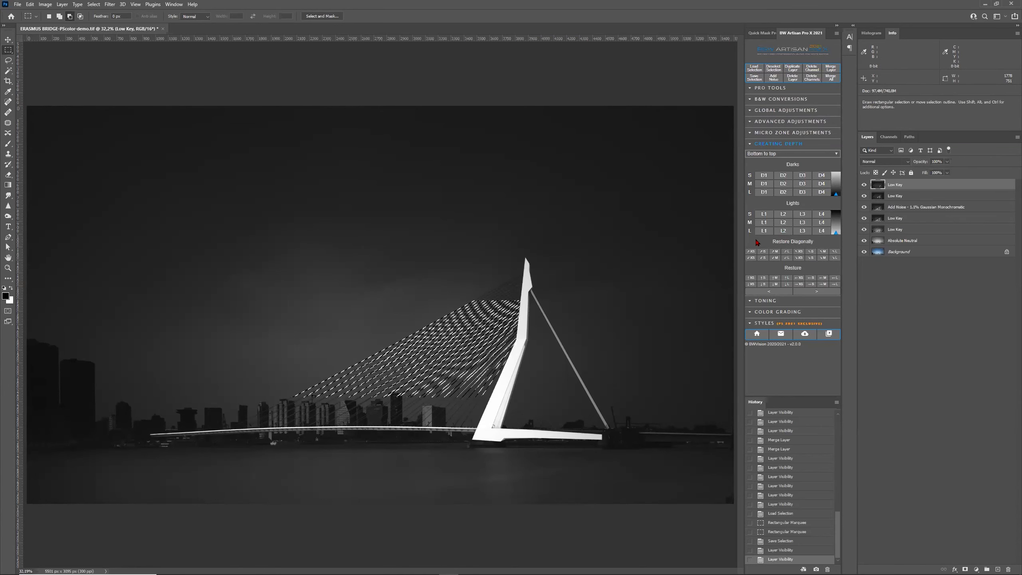
left_click(783, 231)
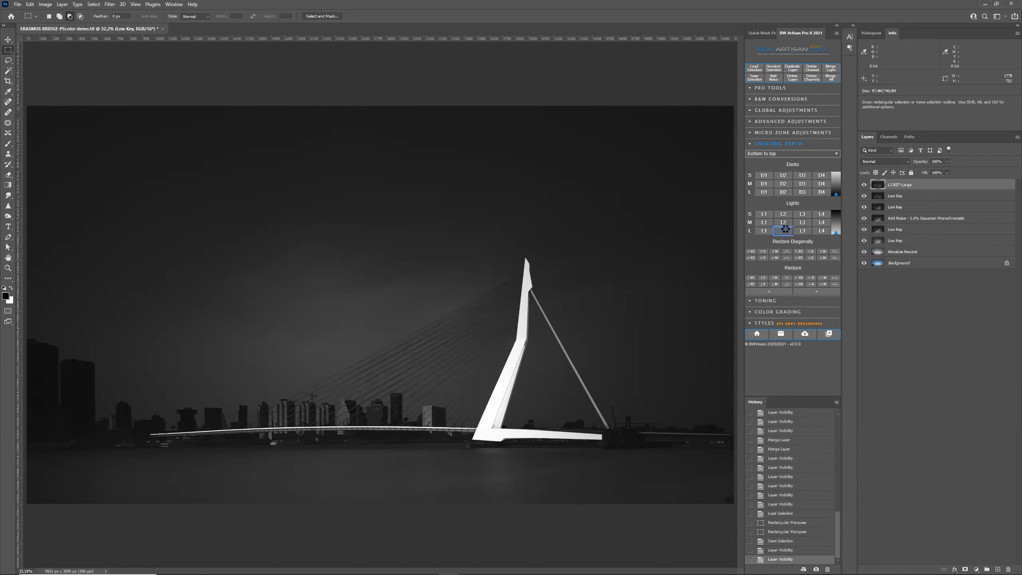
left_click(790, 154)
left_click(790, 167)
left_click(782, 231)
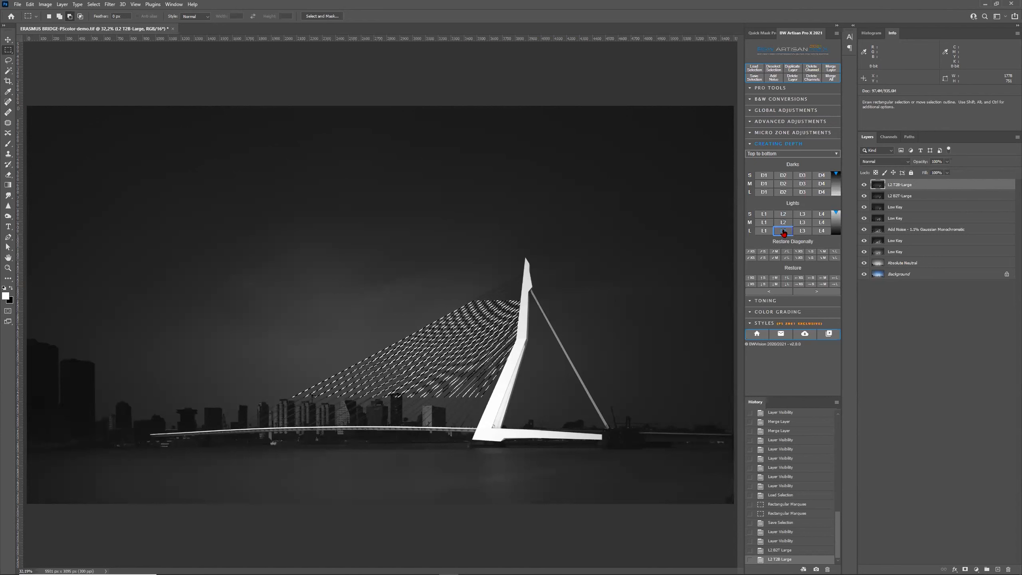
left_click(783, 232)
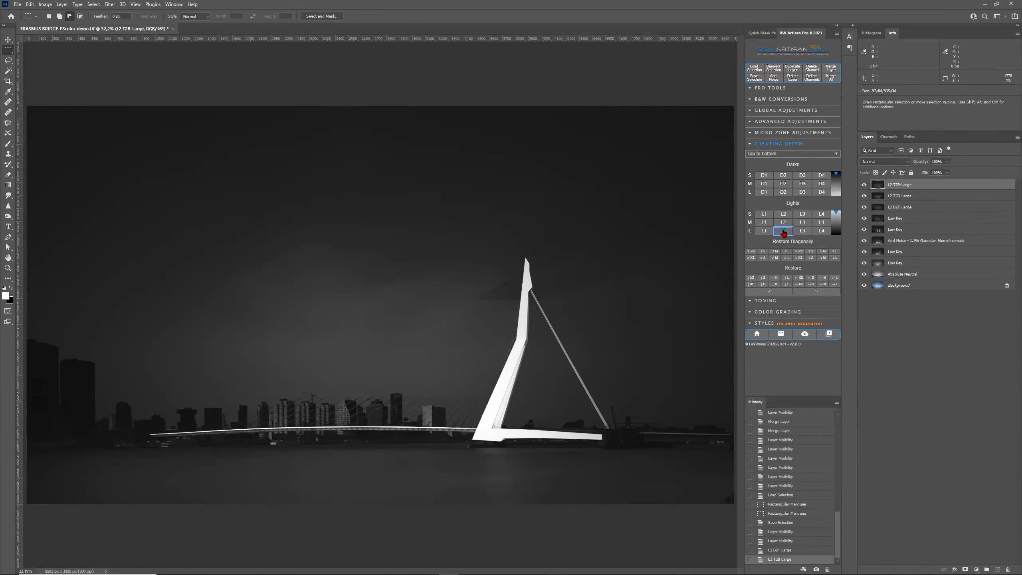
left_click(787, 154)
left_click(787, 162)
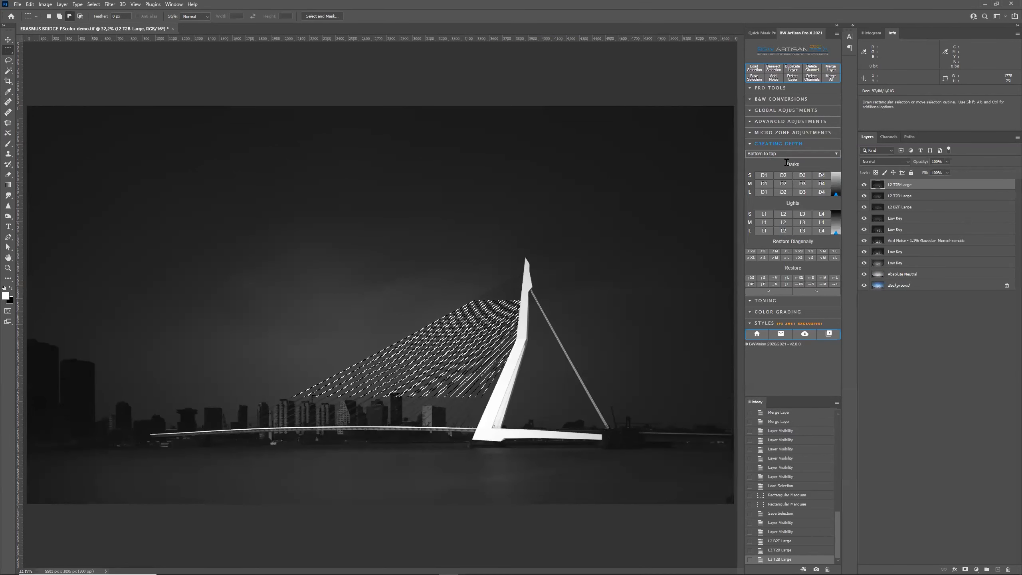
left_click(783, 232)
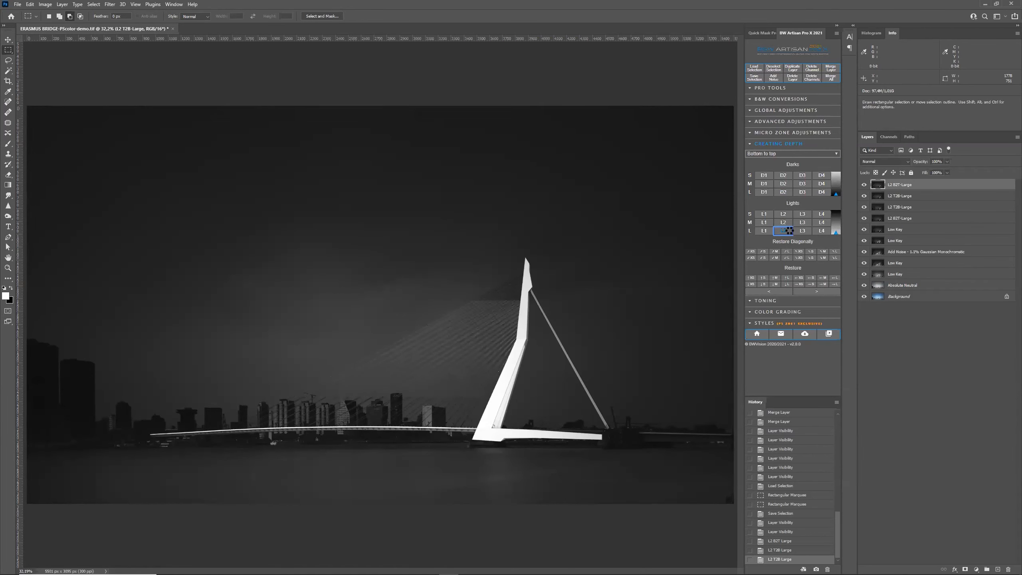
- Deselect the cables, merge the four L2 gradient layers into one, and compare the image with and without the merged layer
left_click(773, 68)
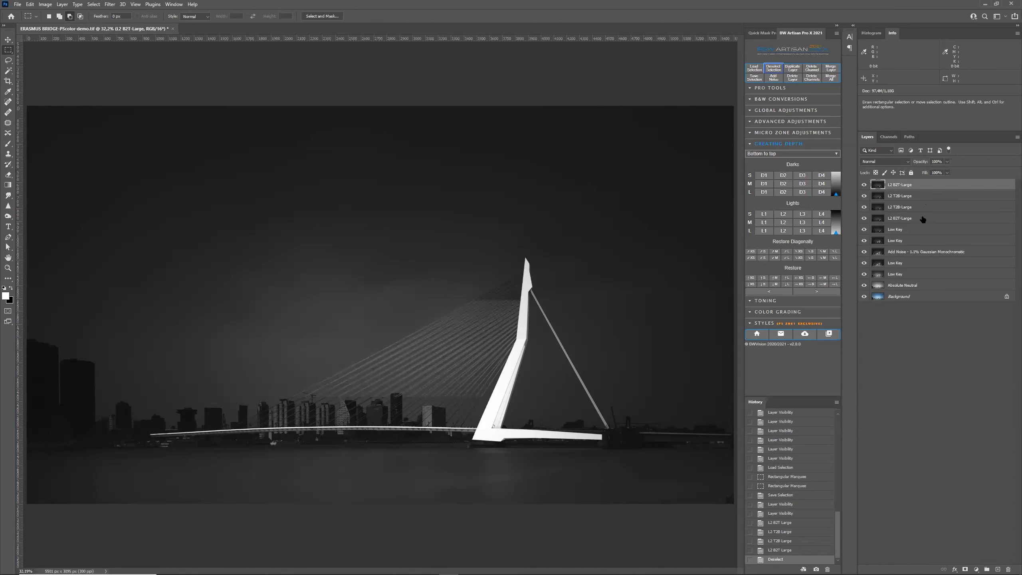
left_click(831, 71)
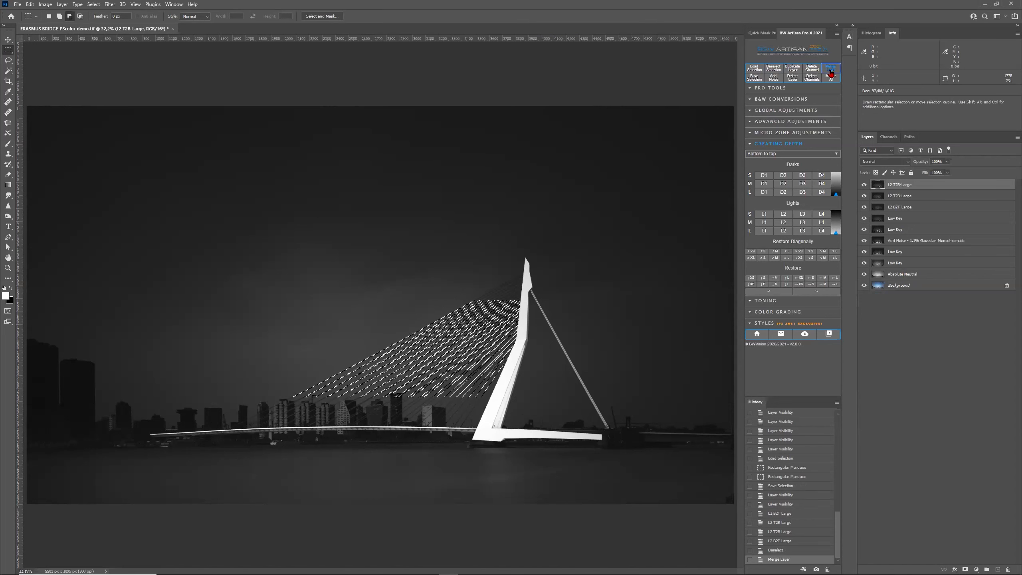
left_click(831, 70)
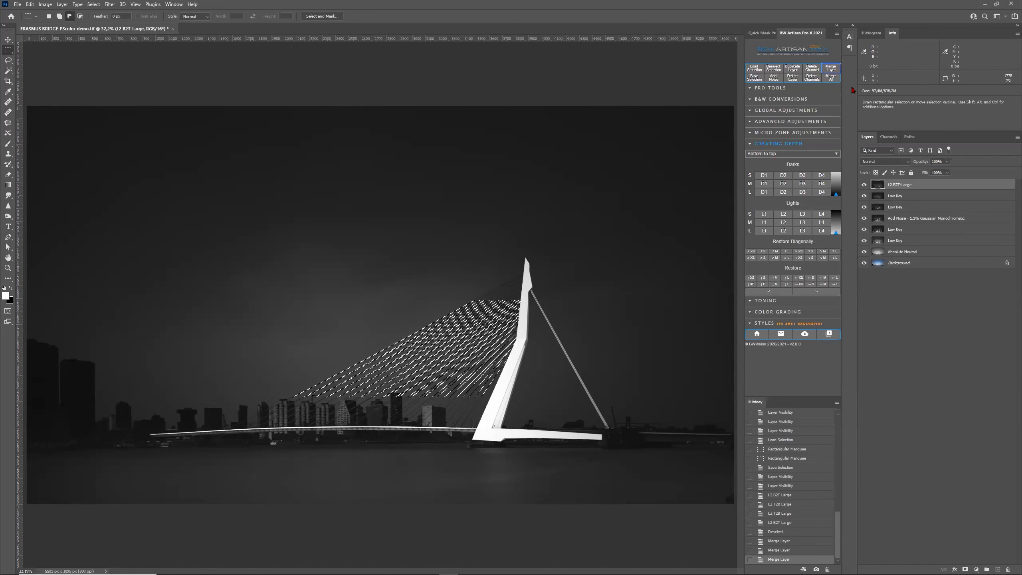
left_click(774, 69)
left_click(864, 184)
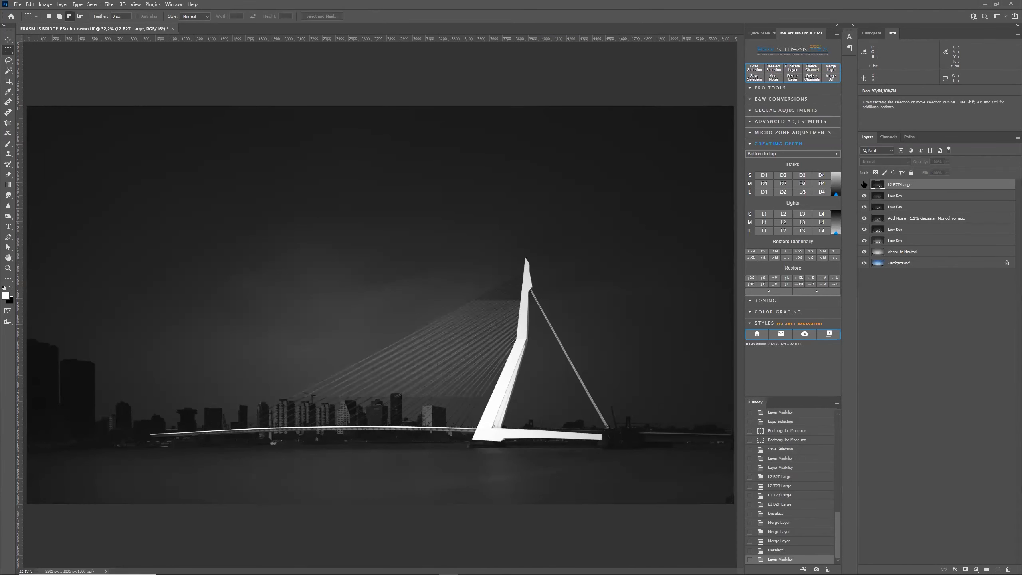
left_click(864, 185)
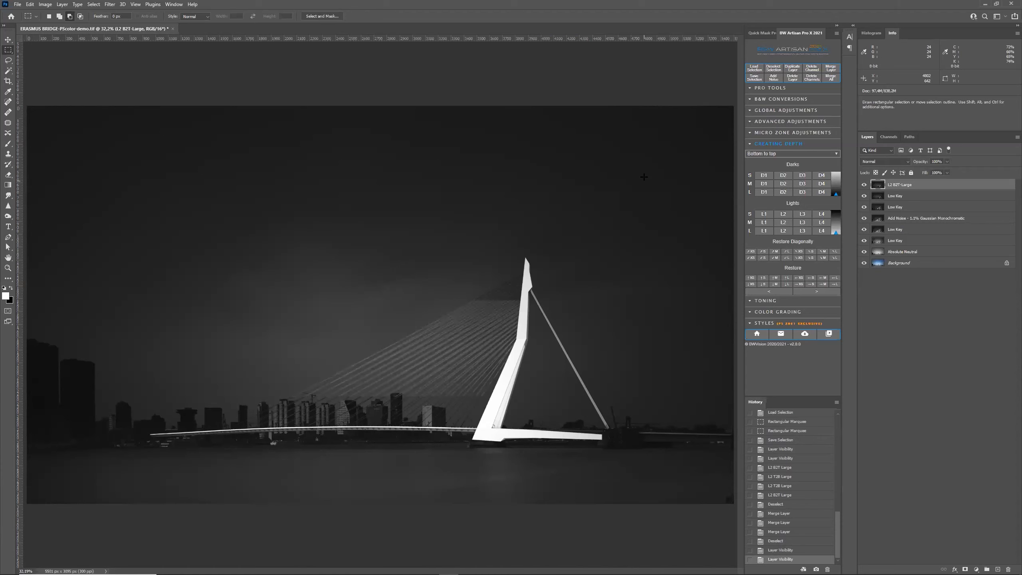
- Load the temp2 selection, partially restore the merged gradient layer upwards and downwards at extra small size, and deselect
left_click(93, 4)
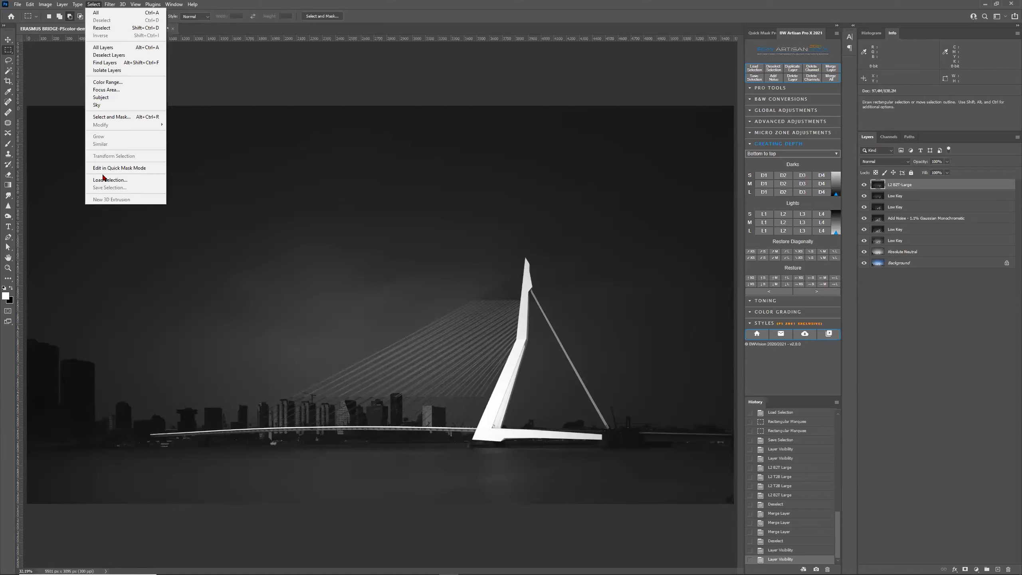
left_click(109, 180)
left_click(729, 351)
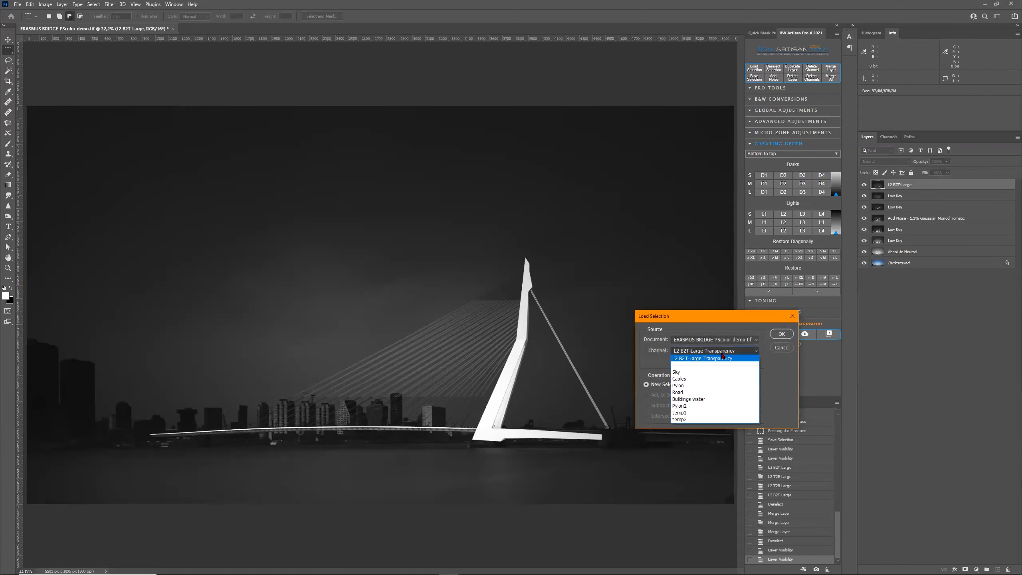
left_click(715, 412)
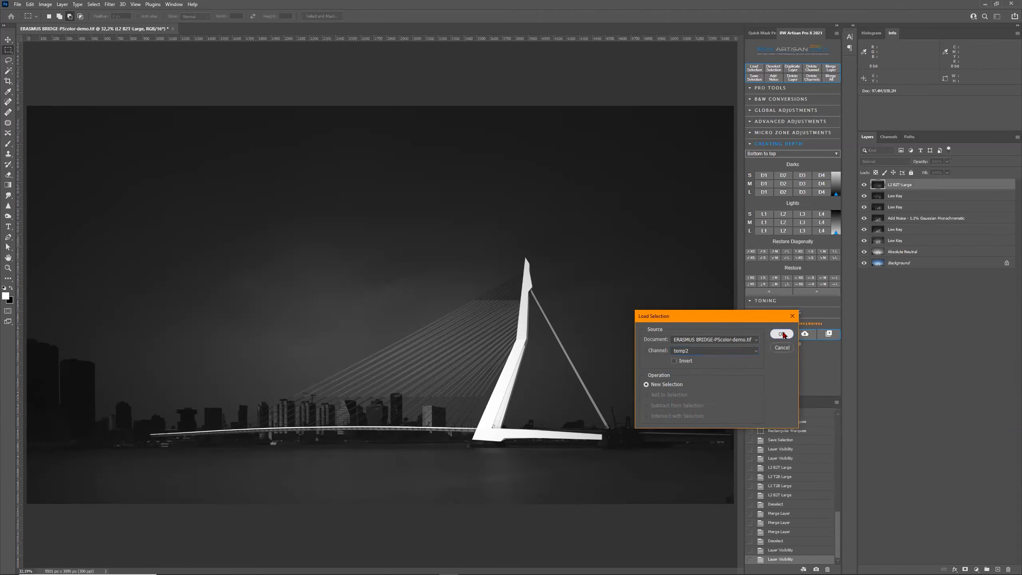
left_click(782, 333)
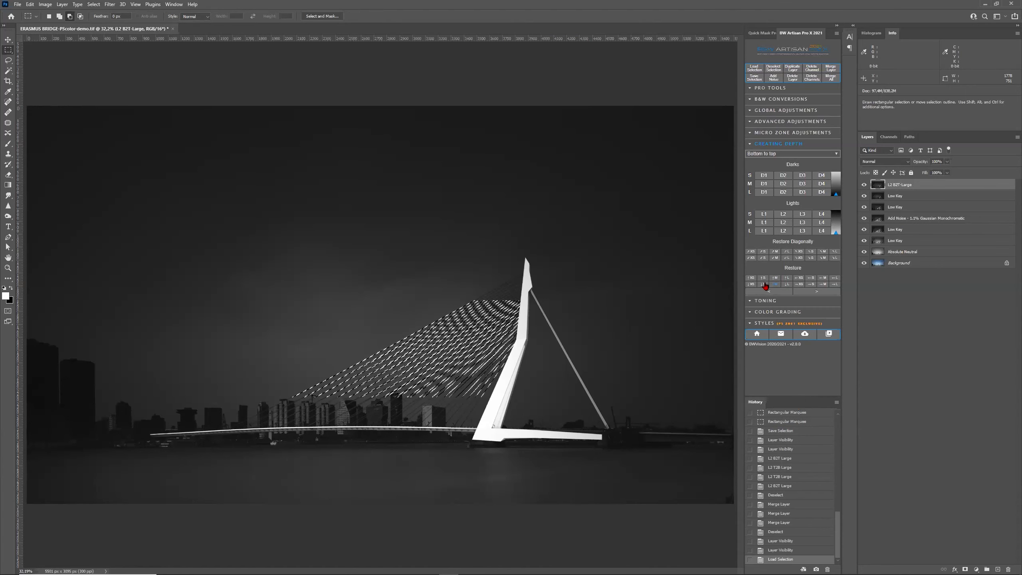
key("ctrl+plus")
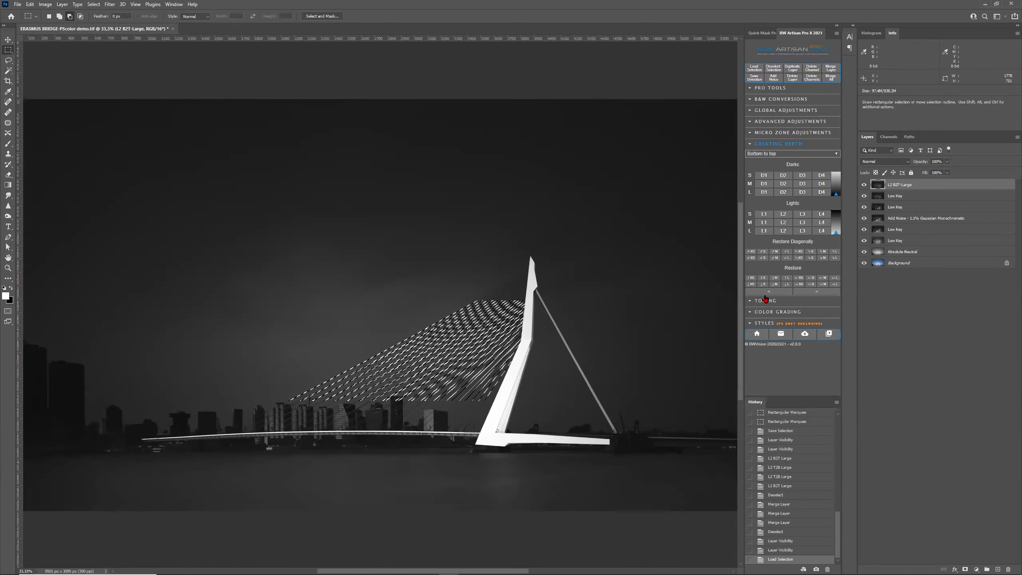
left_click(750, 279)
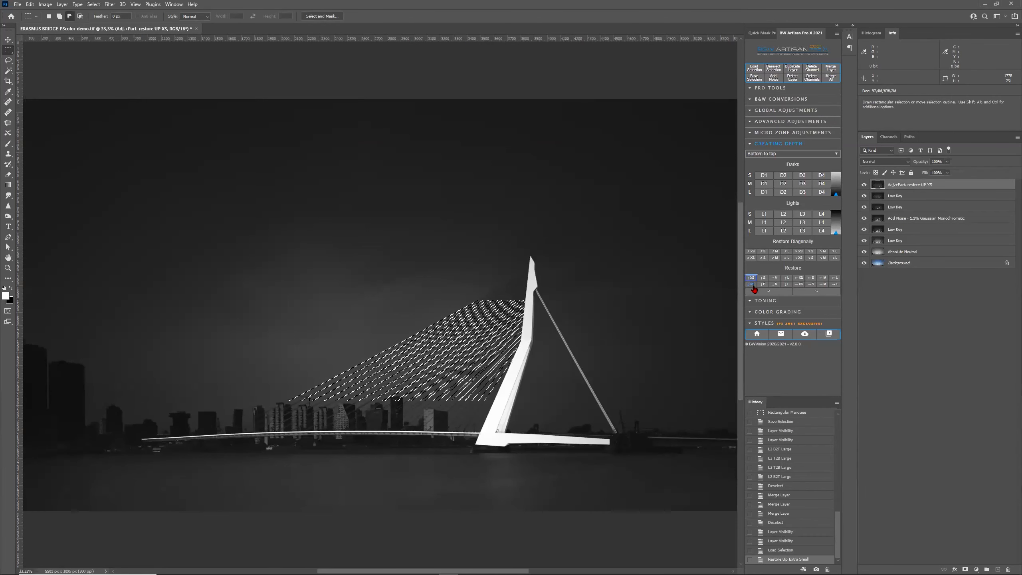
left_click(752, 284)
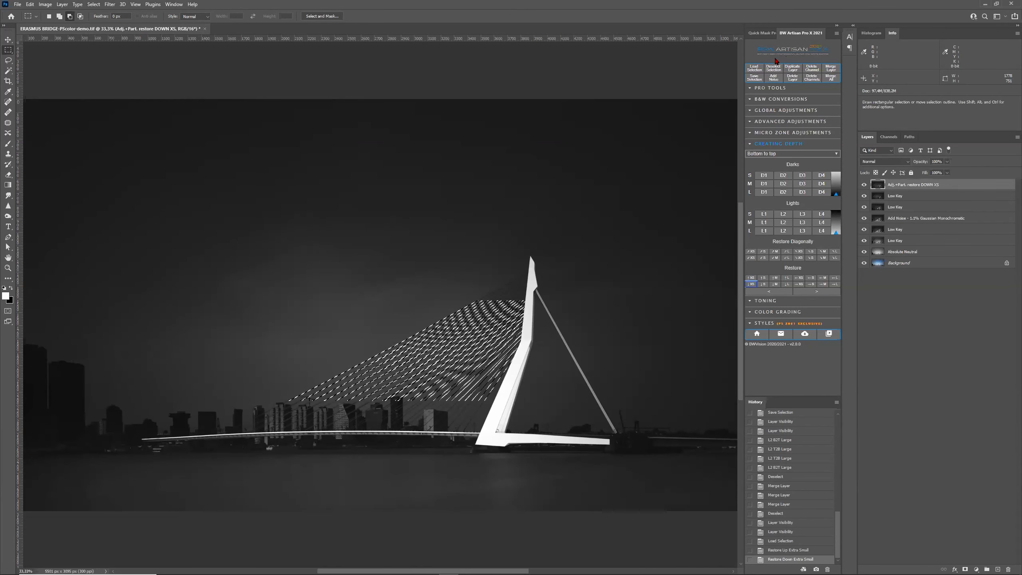
left_click(769, 73)
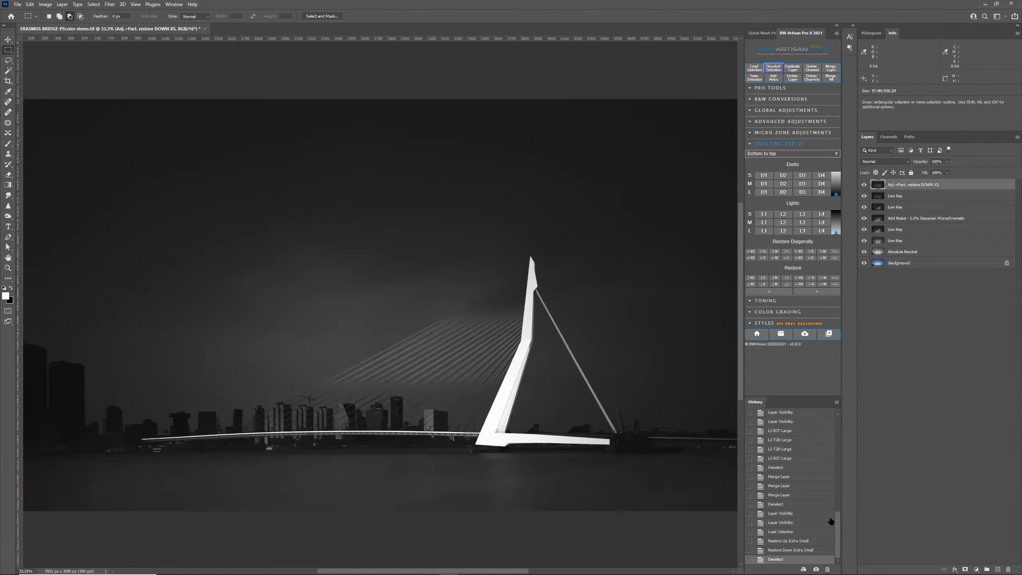
- Undo the deselection, partially restore the cable gradient layer upwards and downwards at small size, and deselect again
left_click(821, 550)
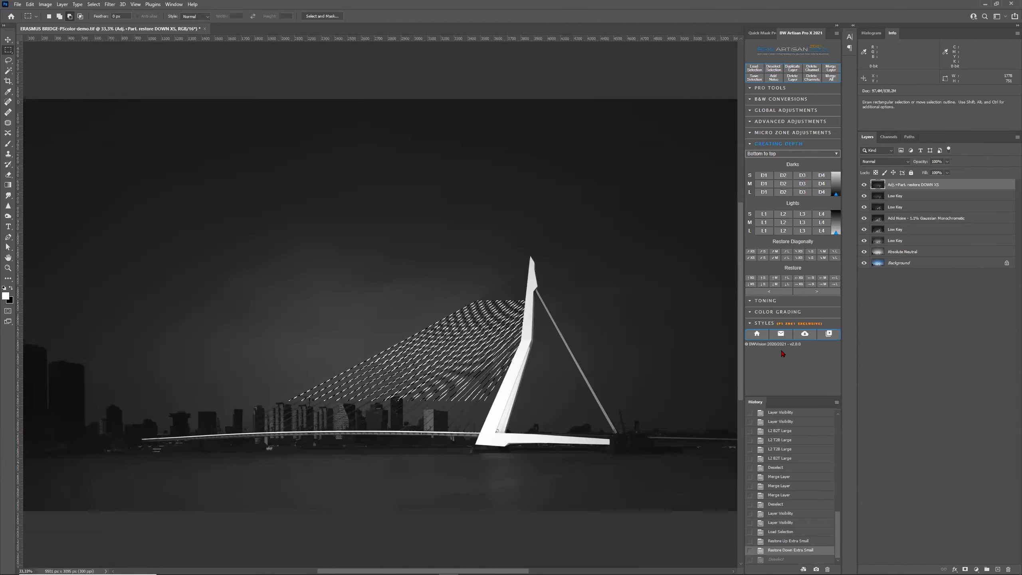
left_click(763, 278)
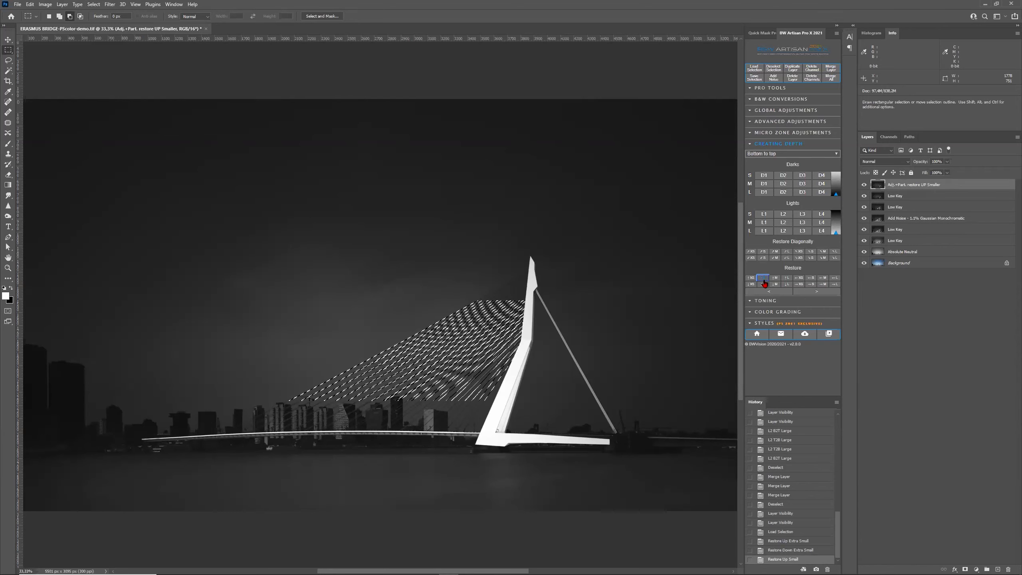
left_click(764, 284)
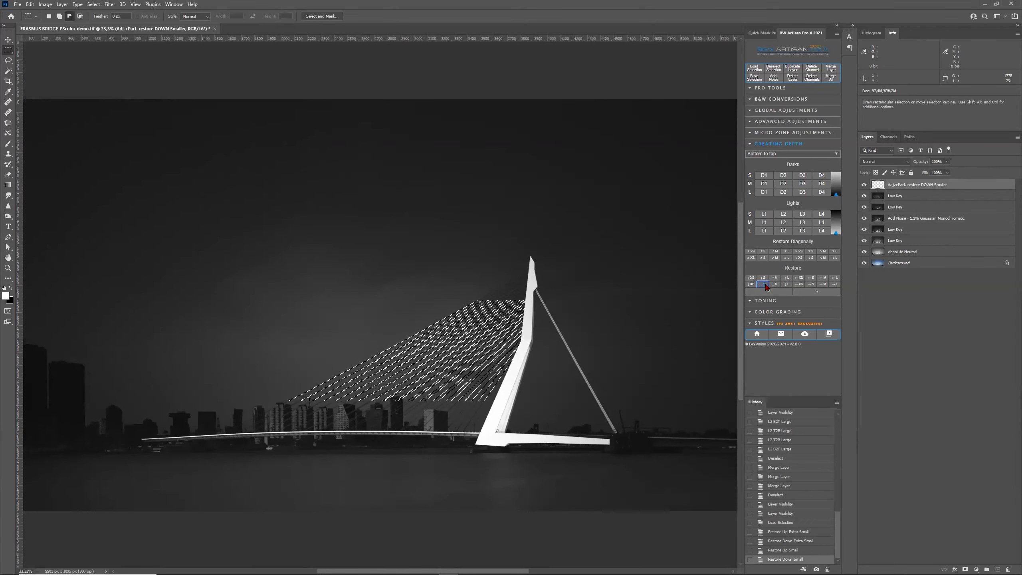
left_click(774, 68)
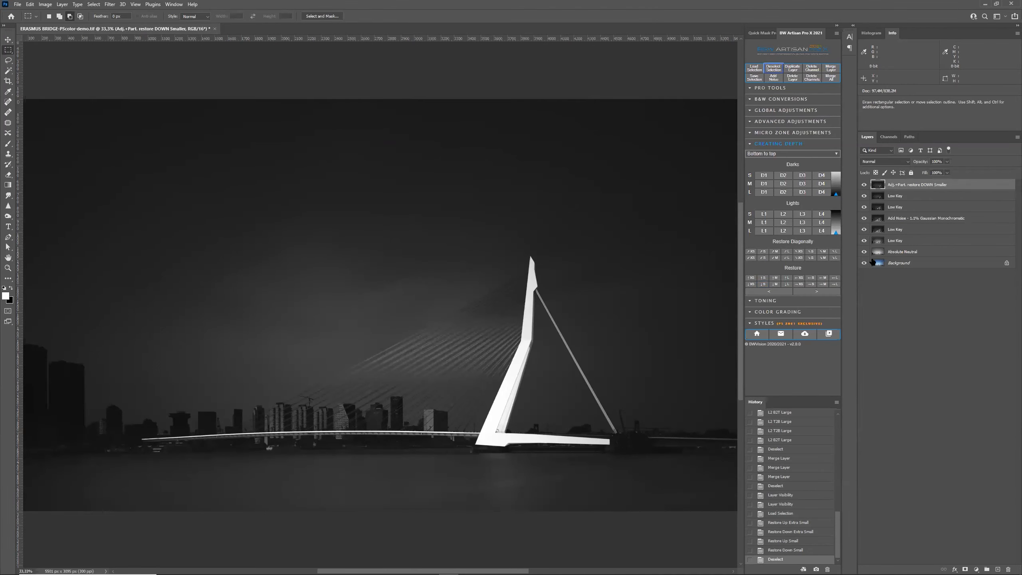
- Compare the image with and without the partially restored gradient layer and delete that layer
left_click(865, 185)
left_click(865, 185)
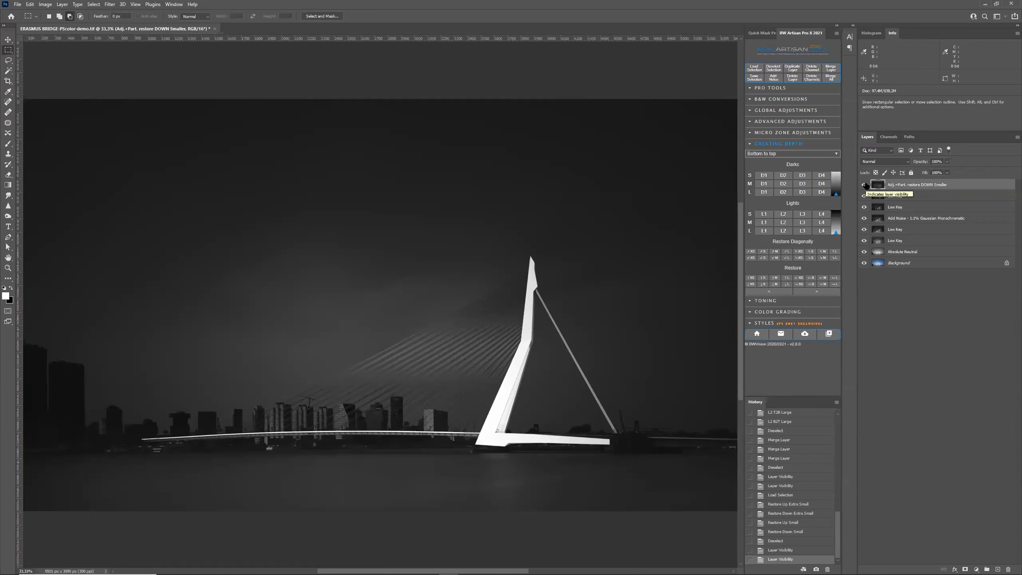
left_click(864, 184)
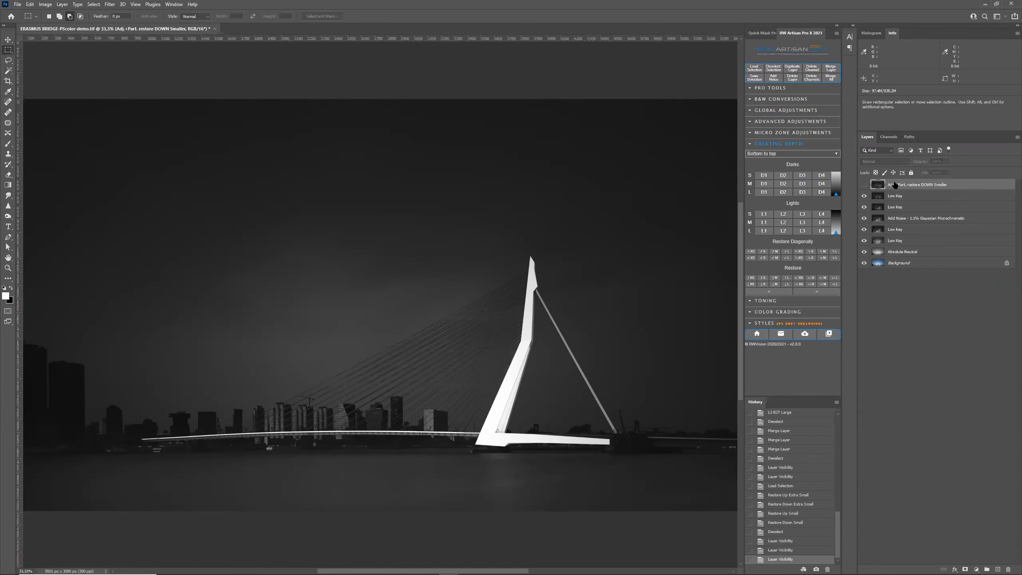
left_click_drag(913, 187, 1009, 569)
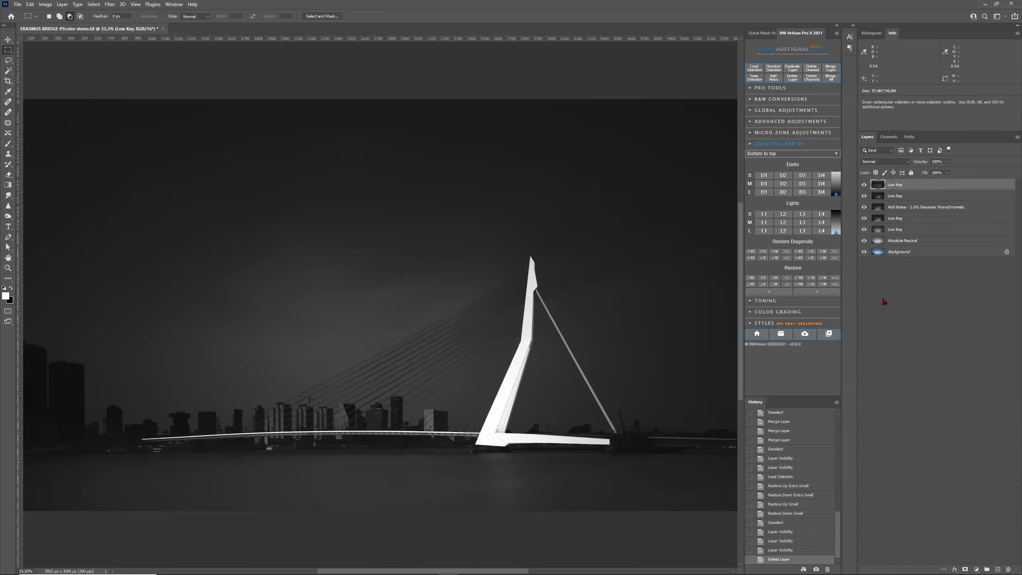
- Choose the Special FX depth gradients and draw a narrow vertical rectangular marquee, about 26 by 795 px, in the sky above the skyline cables
left_click(786, 155)
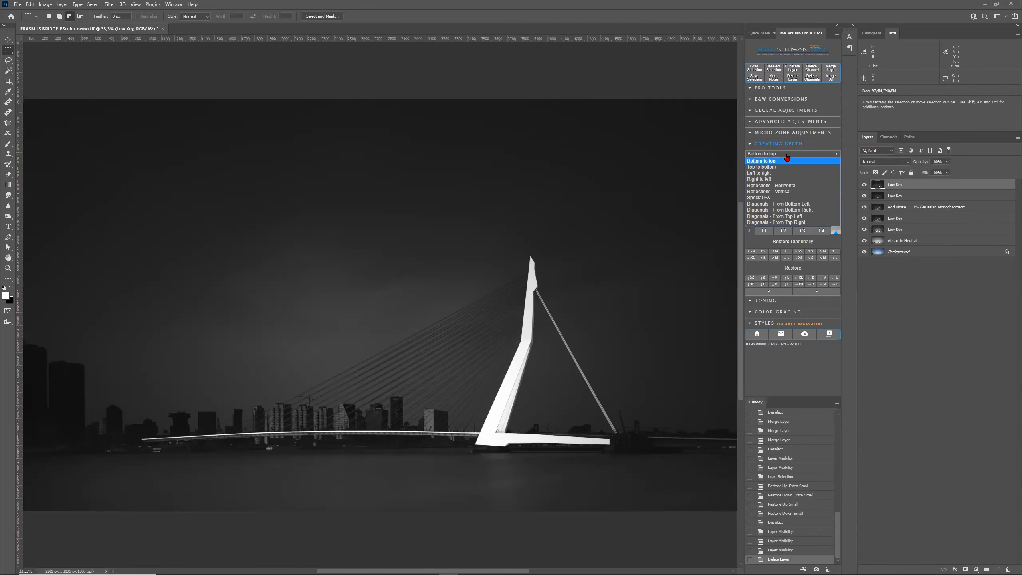
left_click(773, 199)
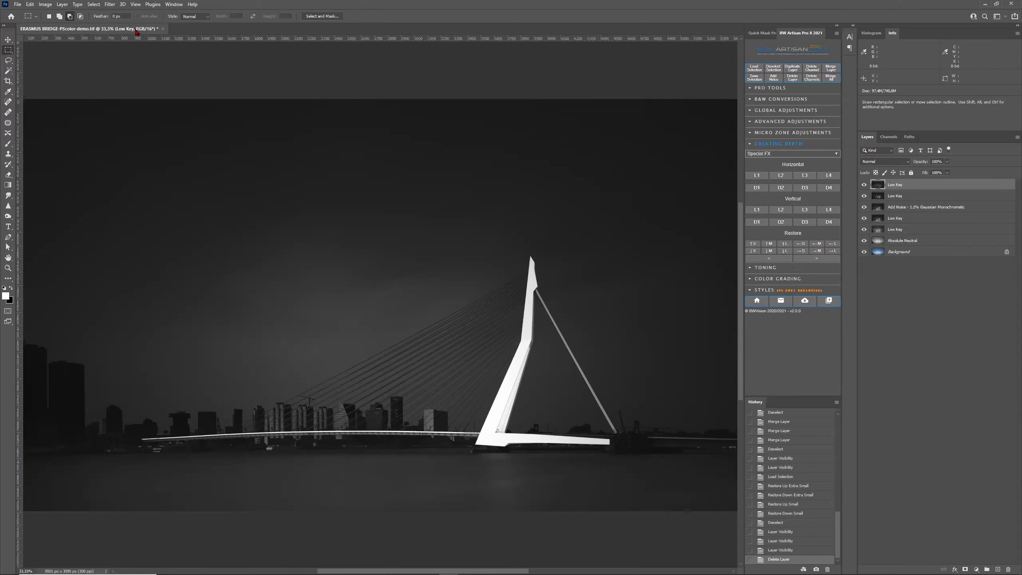
key("ctrl+plus")
key("ctrl+plus")
key("ctrl+plus")
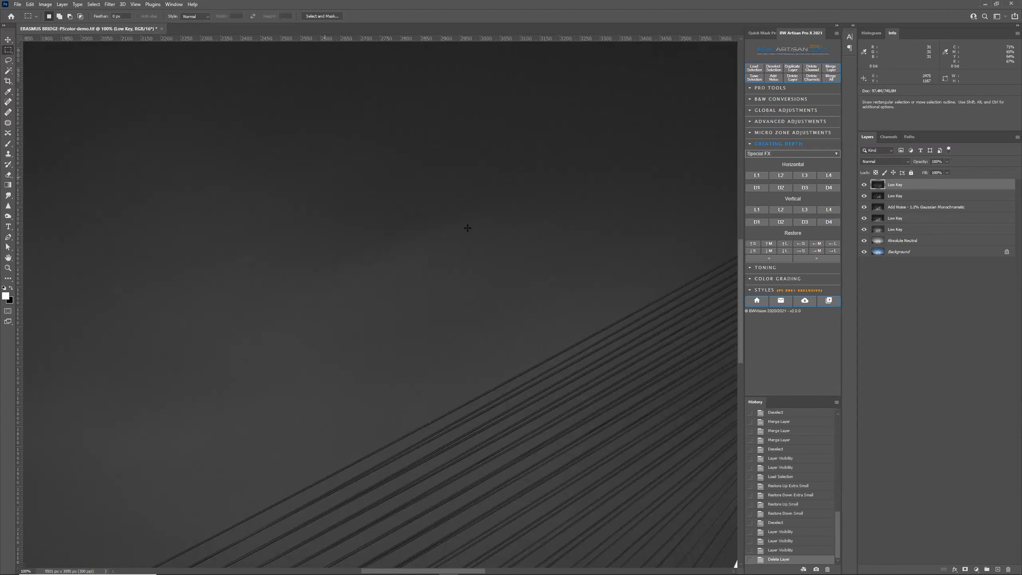
scroll(511, 214, "down", 5)
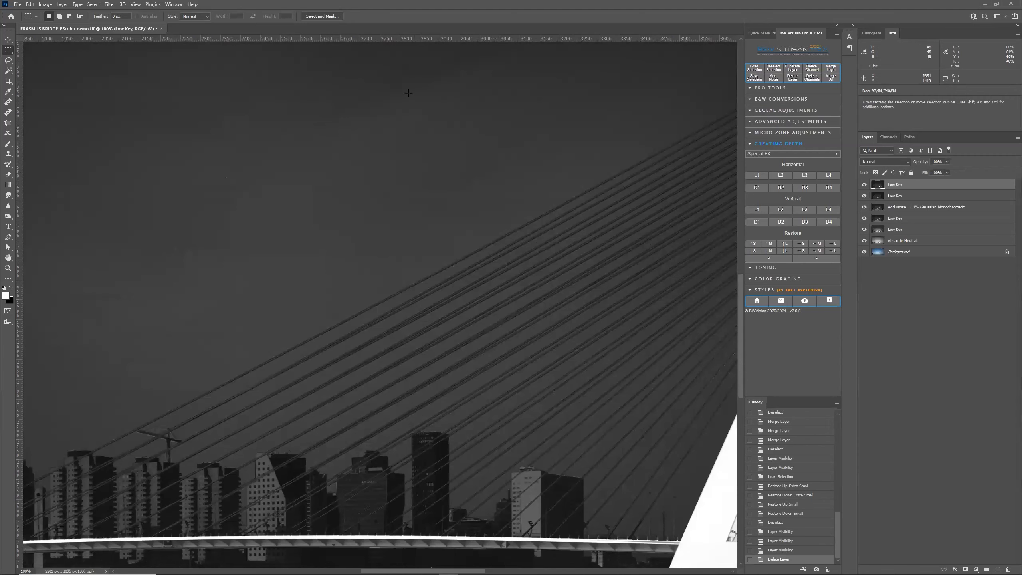
left_click_drag(207, 67, 217, 384)
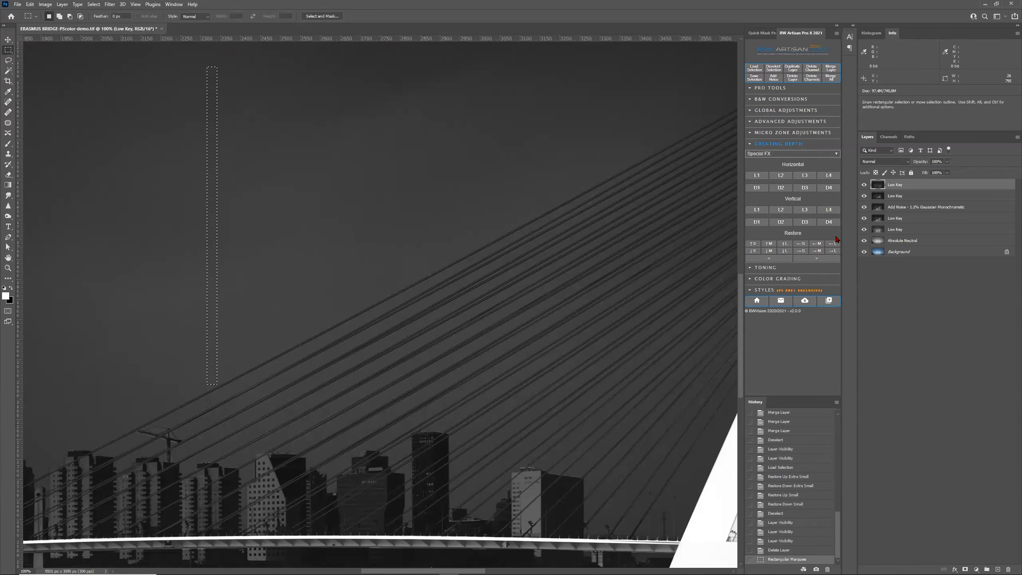
- Add the L2 vertical light gradient to the marquee and partially restore it from both sides at small and default sizes
left_click(783, 210)
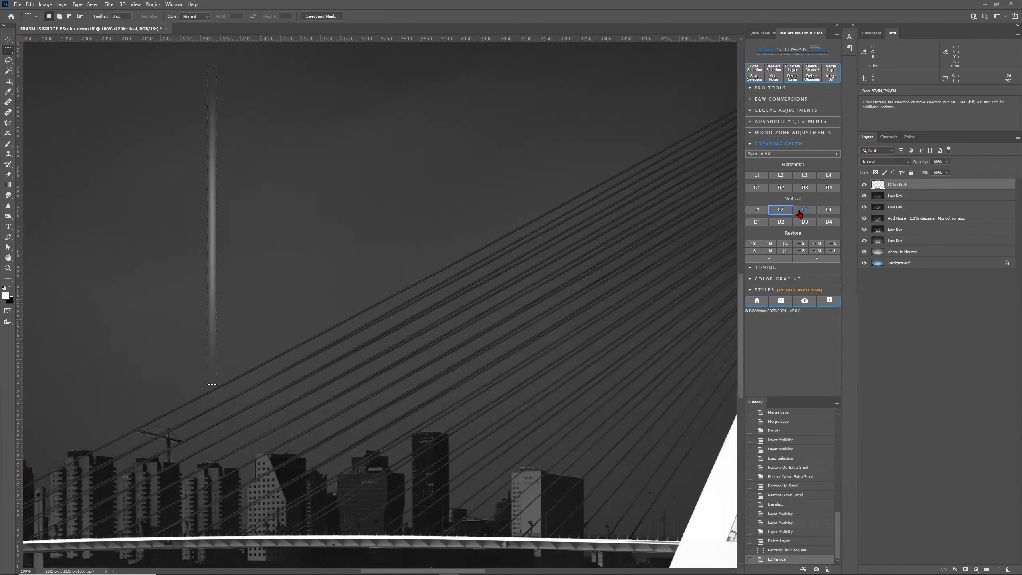
left_click(801, 248)
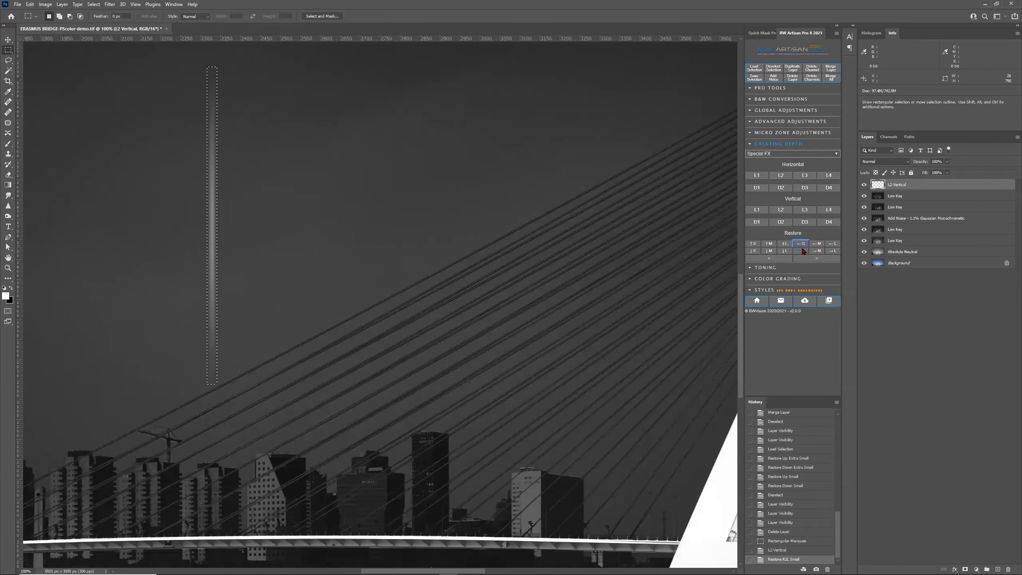
left_click(802, 251)
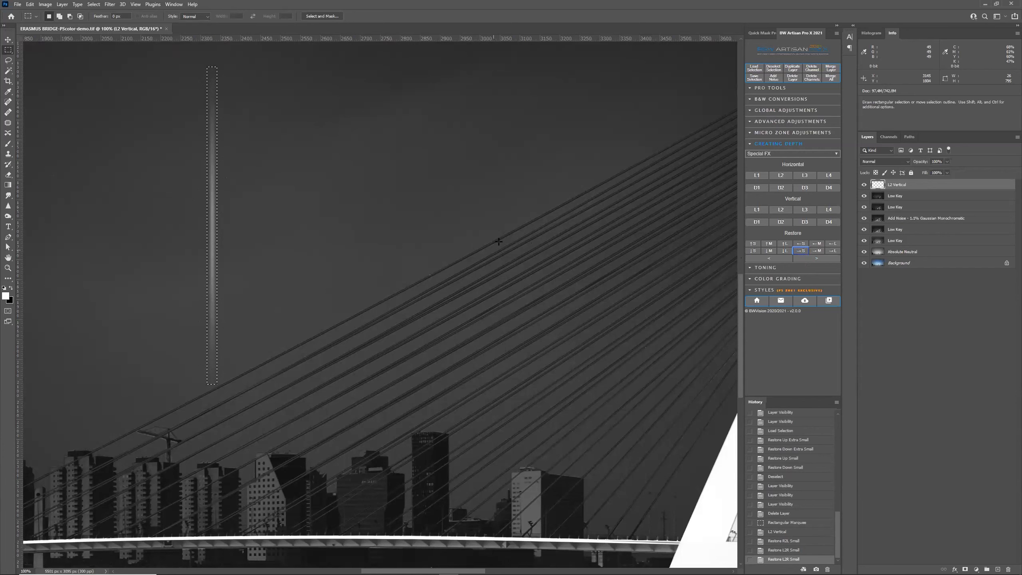
left_click(818, 243)
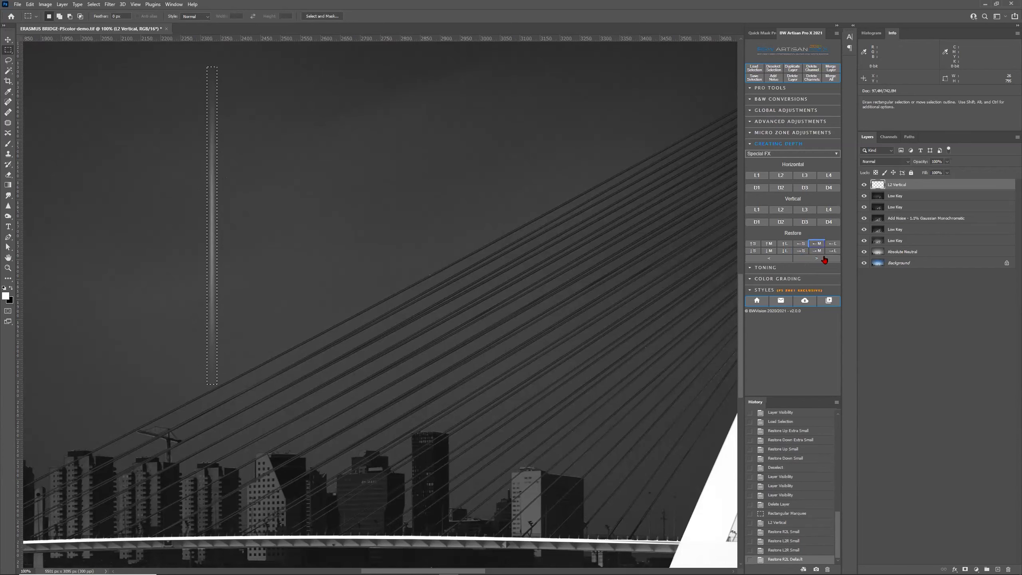
left_click(817, 251)
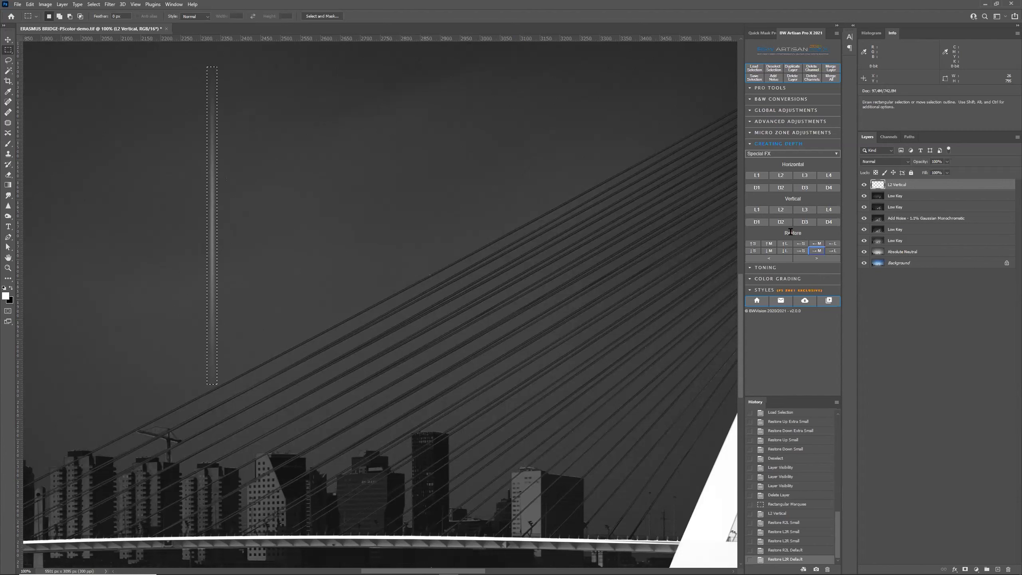
left_click(818, 244)
left_click(818, 251)
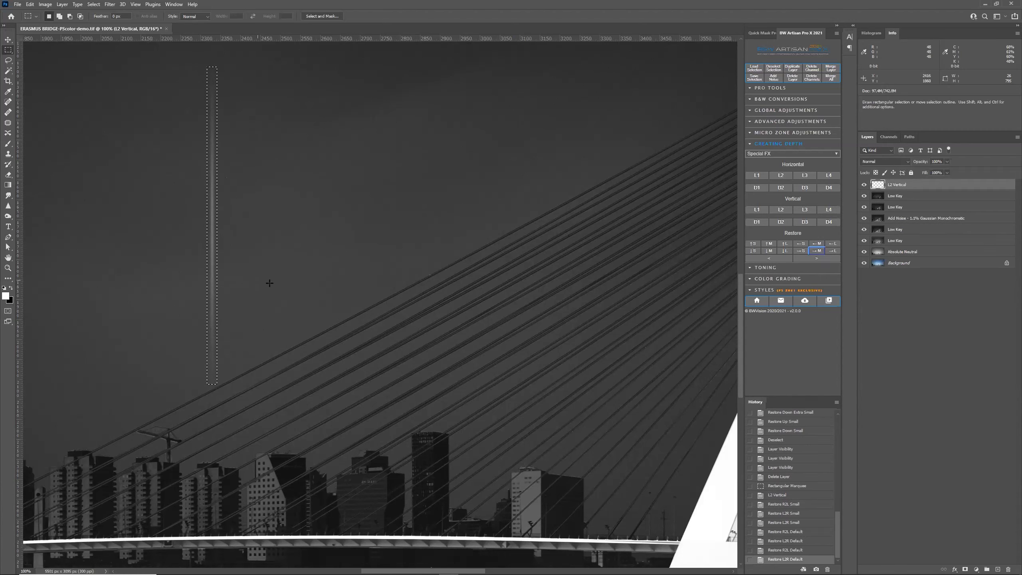
- Try the gradient rotated about 62° along the uppermost bridge cable with Free Transform, and delete its layer
right_click(213, 274)
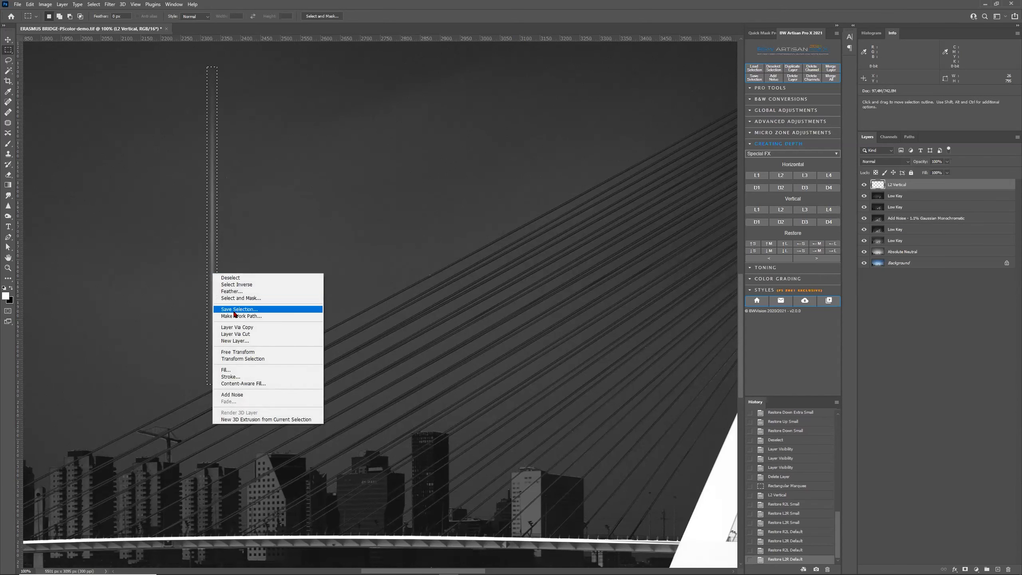
left_click(278, 352)
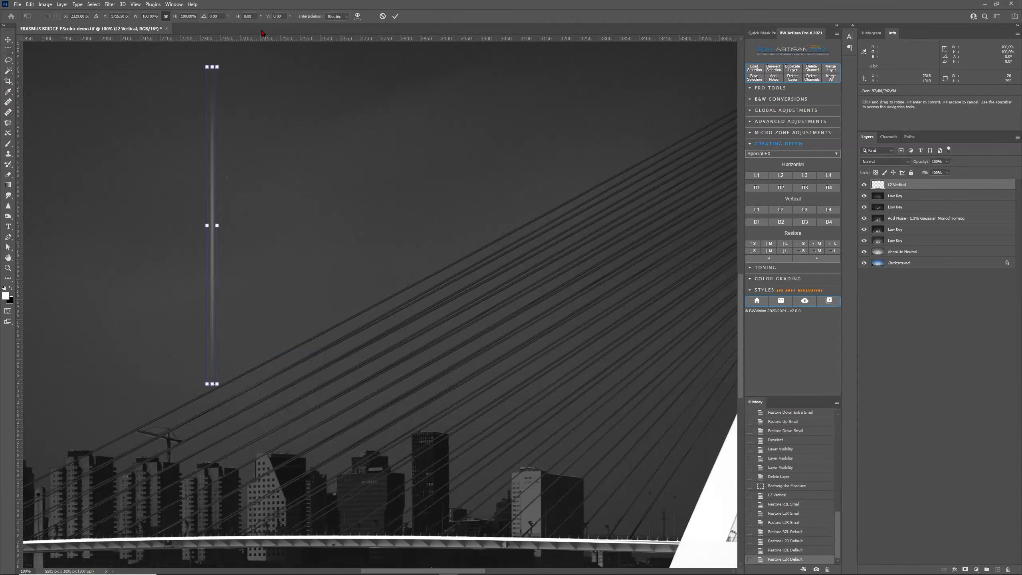
left_click_drag(256, 188, 525, 235)
left_click_drag(489, 86, 668, 173)
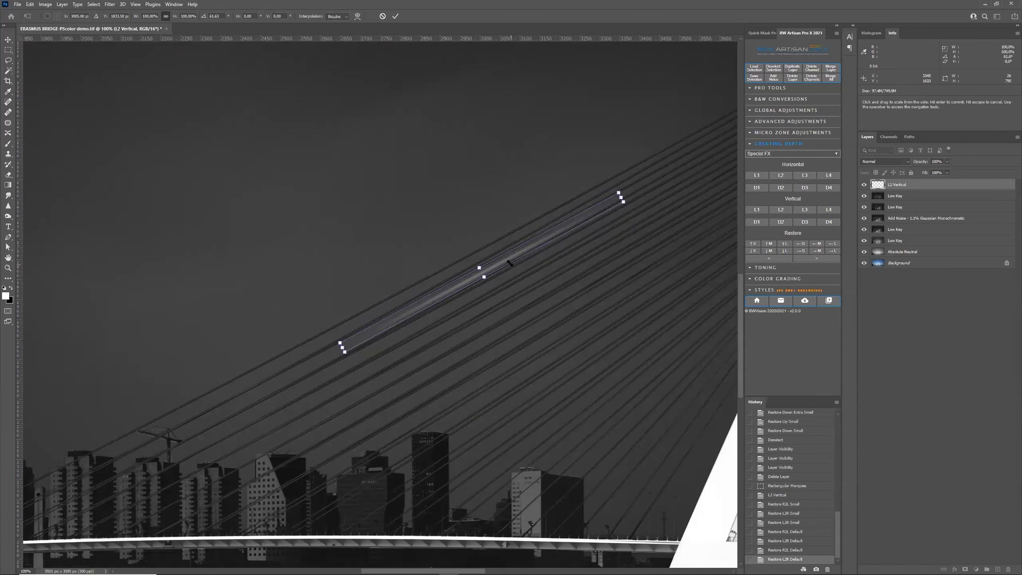
left_click_drag(503, 261, 506, 230)
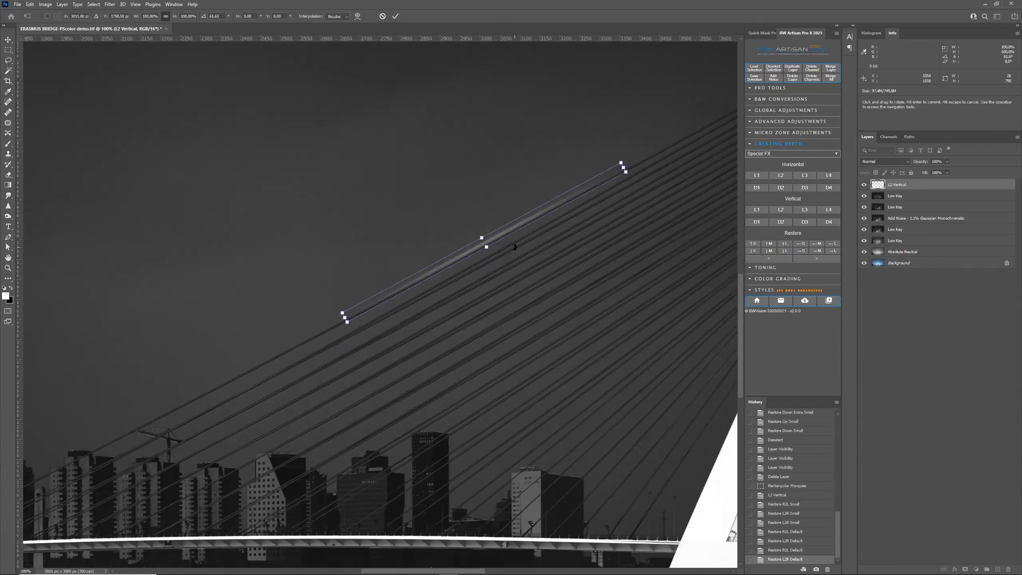
key("Down")
key("Down")
key("Down")
key("Down")
key("Down")
key("Down")
key("Down")
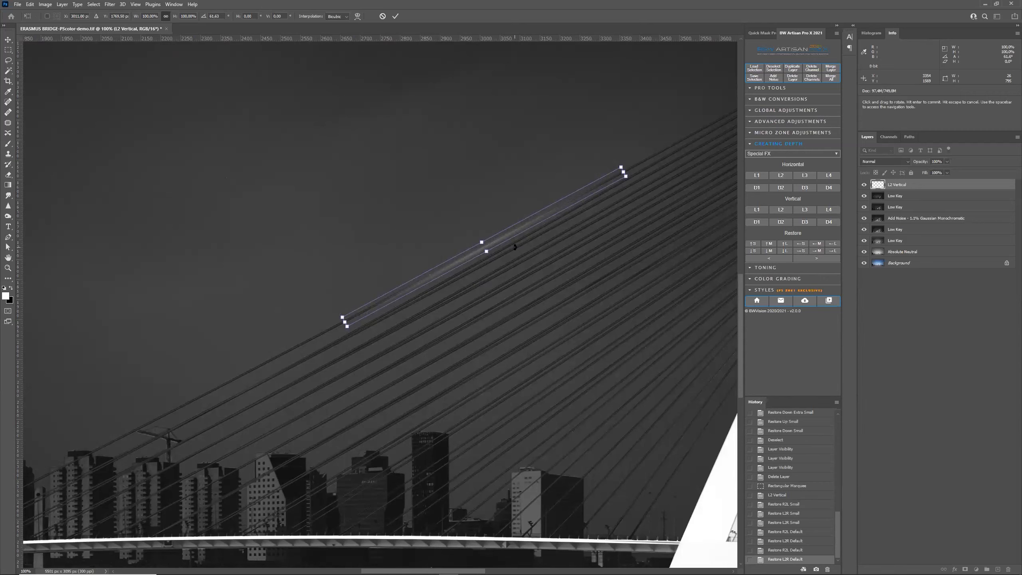
key("Return")
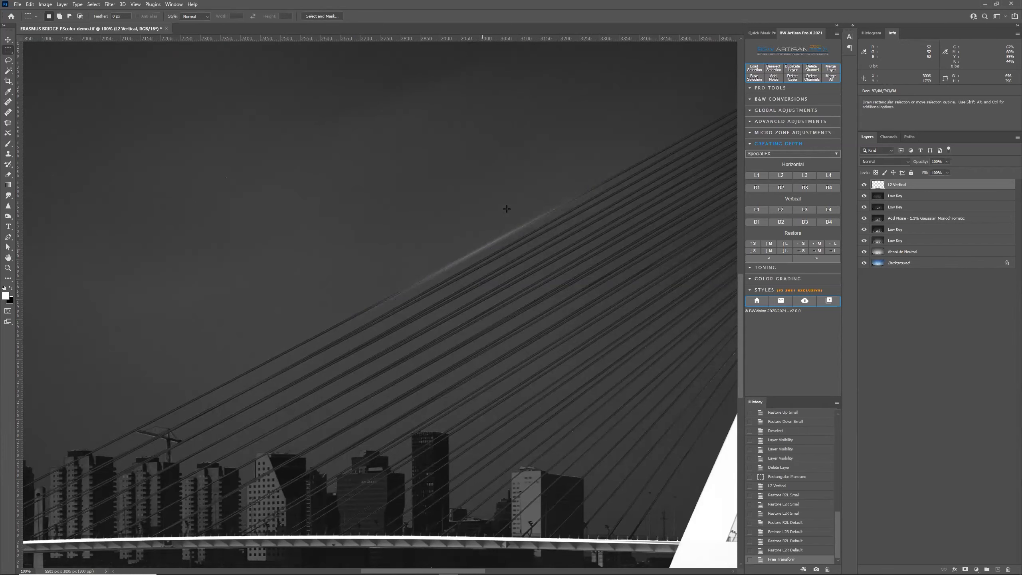
left_click_drag(913, 185, 1008, 569)
- Draw a vertical marquee about 10 by 821 px in the sky and add an L2 vertical gradient restored from both sides at small size
left_click_drag(198, 90, 196, 380)
left_click_drag(267, 293, 269, 295)
left_click_drag(237, 54, 240, 382)
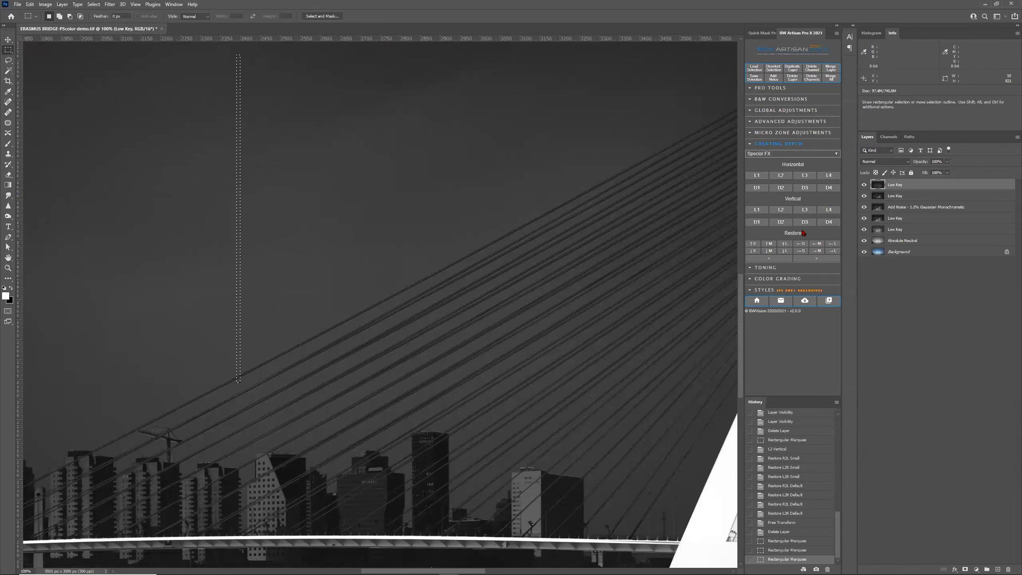
left_click(790, 210)
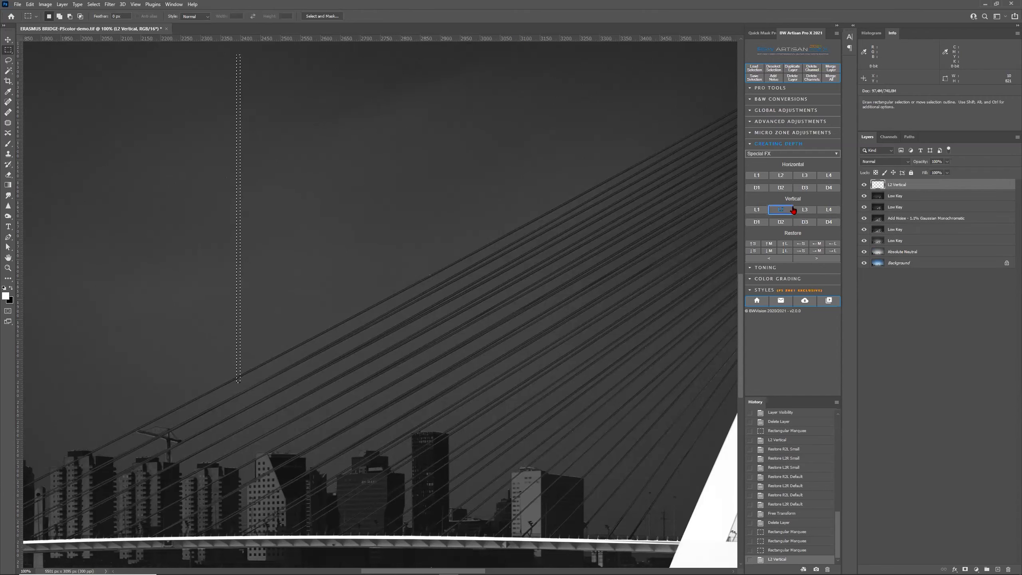
left_click(806, 249)
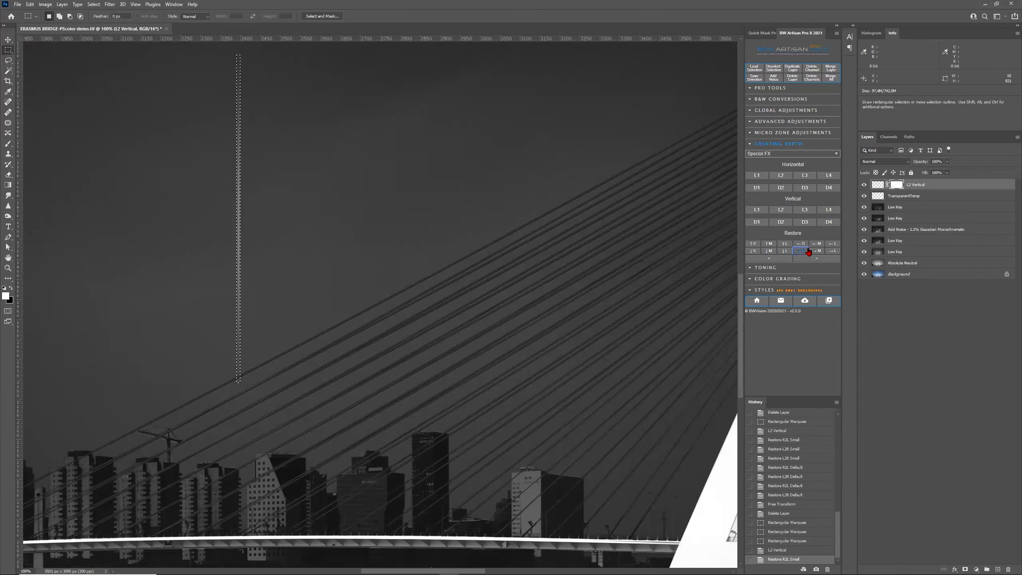
- Rotate the thin light gradient about 62° with Free Transform and align it with the uppermost bridge cable
right_click(240, 224)
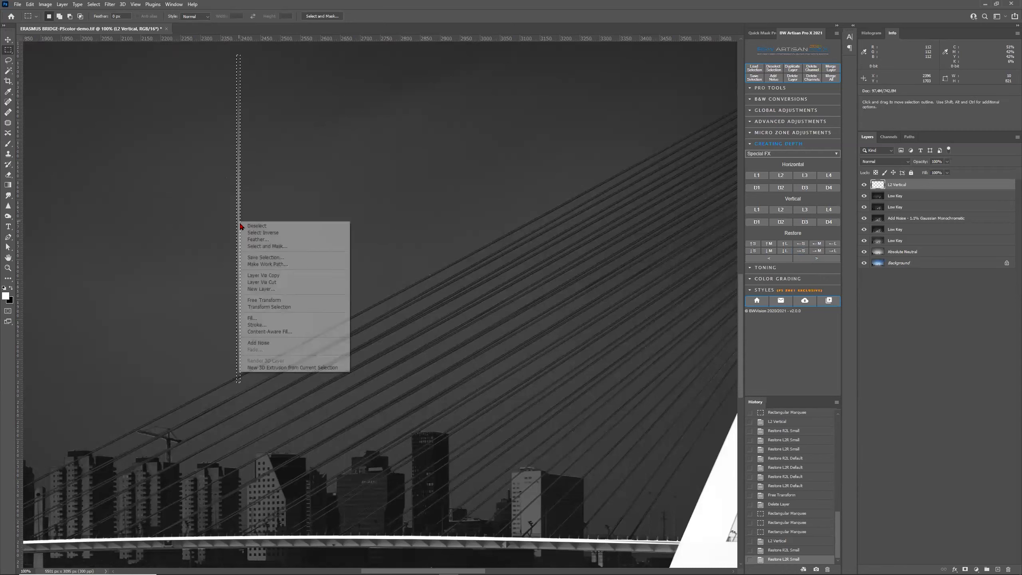
left_click(278, 300)
left_click_drag(240, 48, 361, 111)
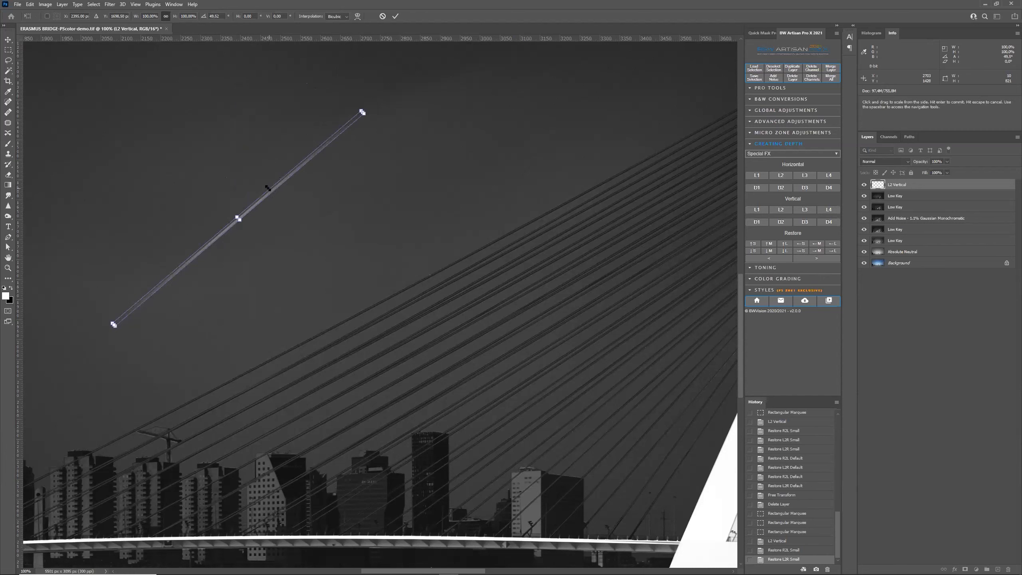
left_click_drag(269, 189, 511, 222)
left_click_drag(615, 136, 628, 173)
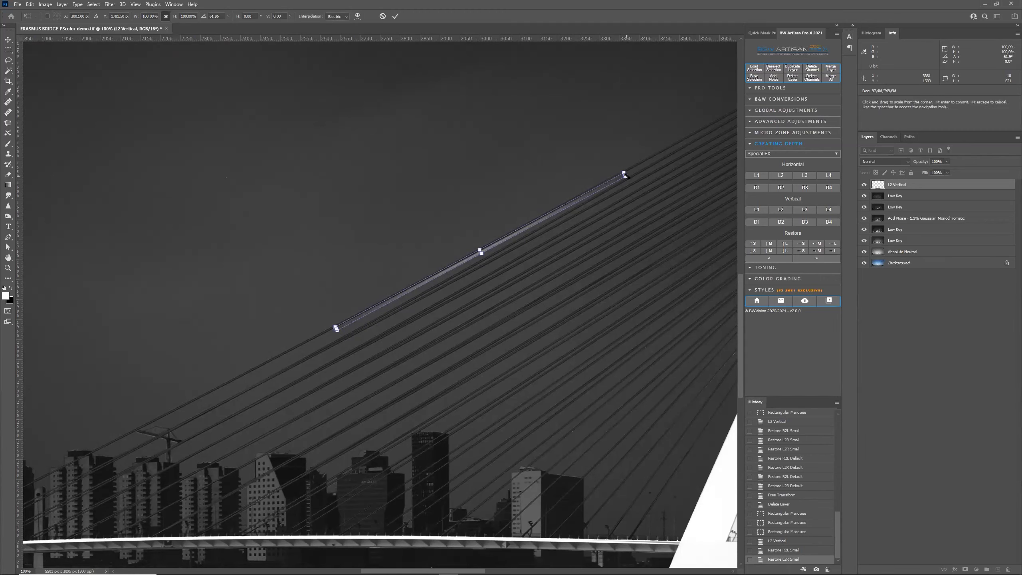
key("Up")
key("Up")
key("Up")
key("Up")
key("Up")
key("Up")
key("Up")
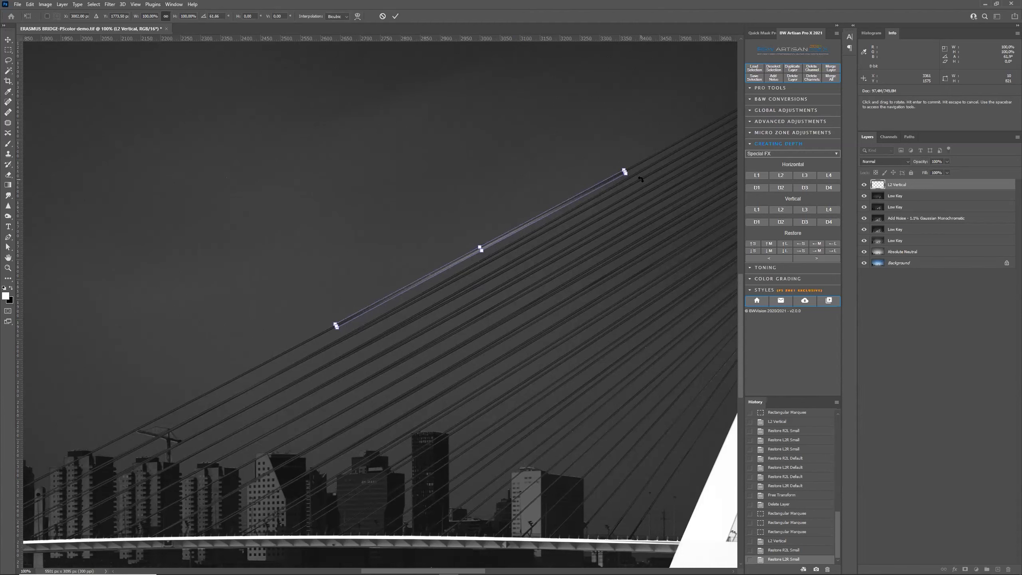
key("Return")
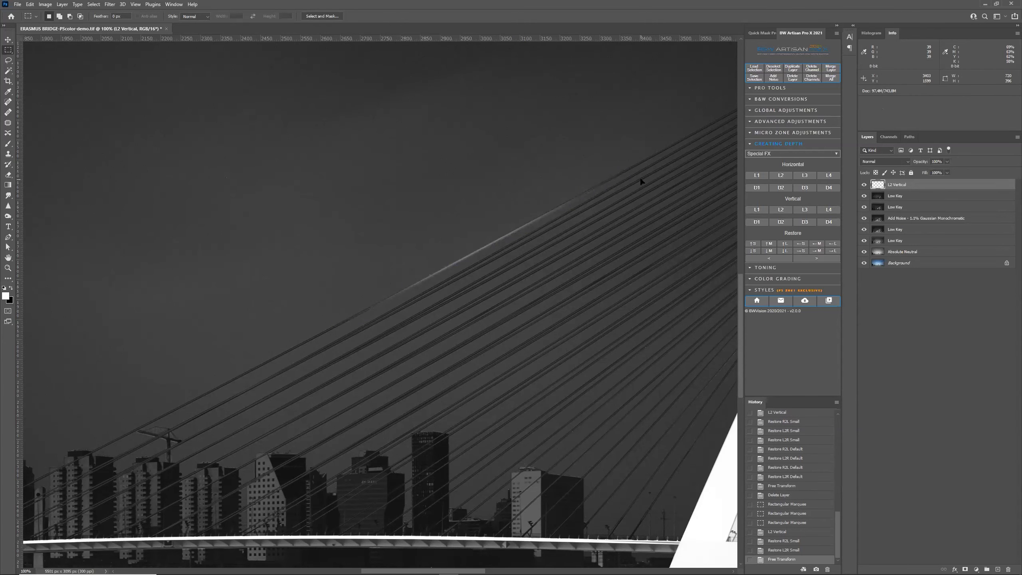
- Duplicate the cable gradient layer and move the copy up along the uppermost cable towards the pylon to extend the highlight
key("ctrl+0")
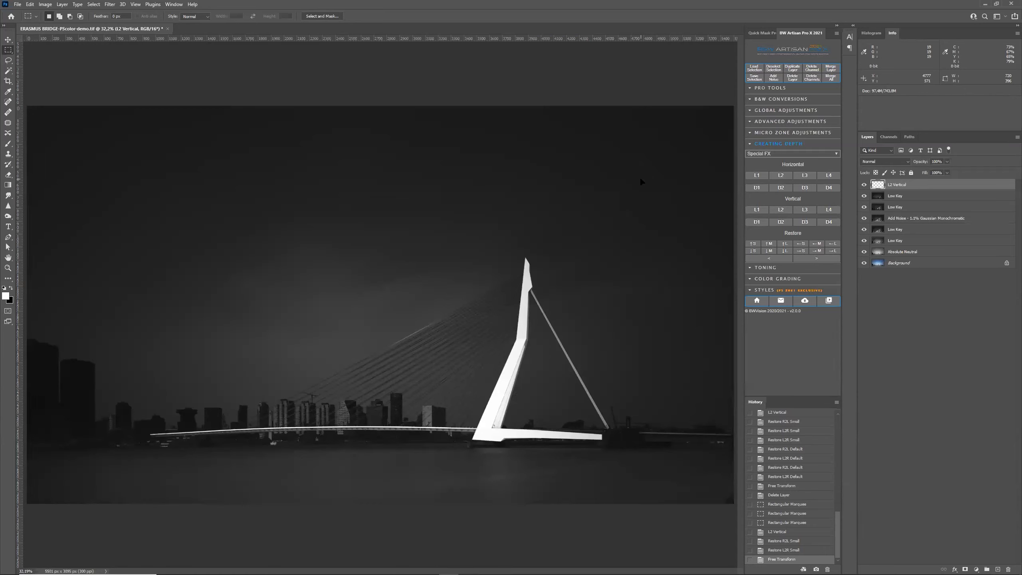
key("ctrl+j")
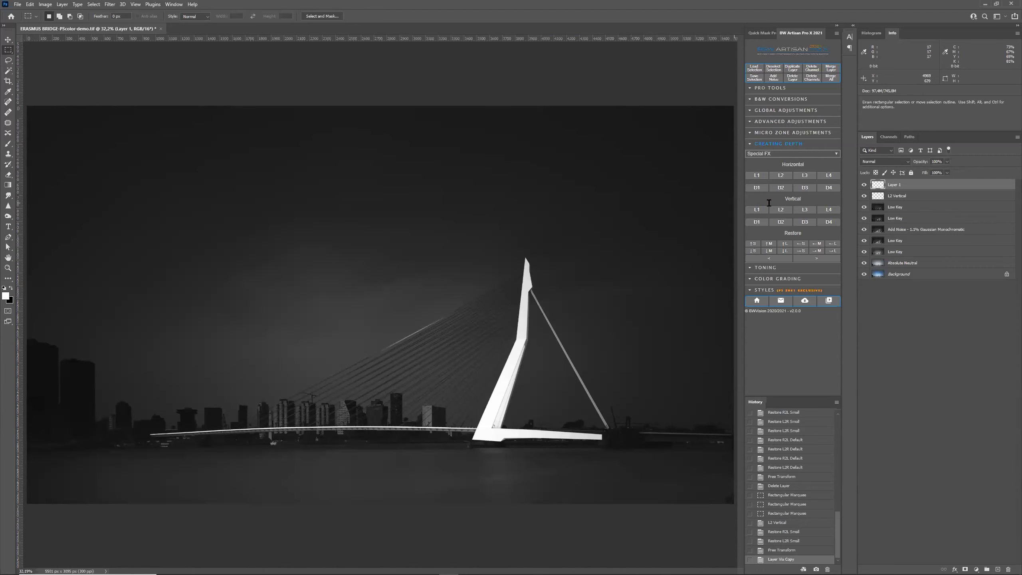
key("ctrl+plus")
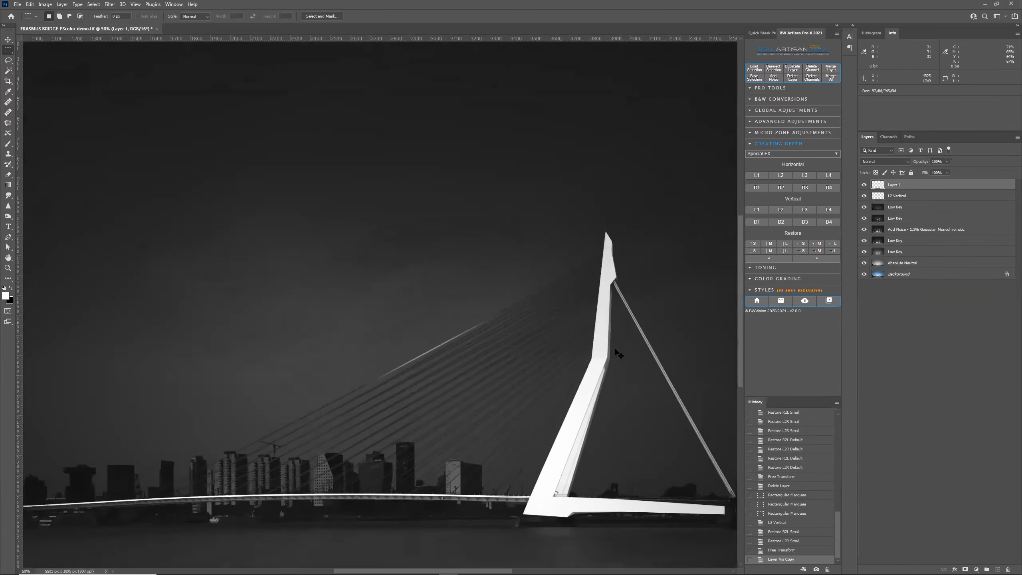
key("ctrl+plus")
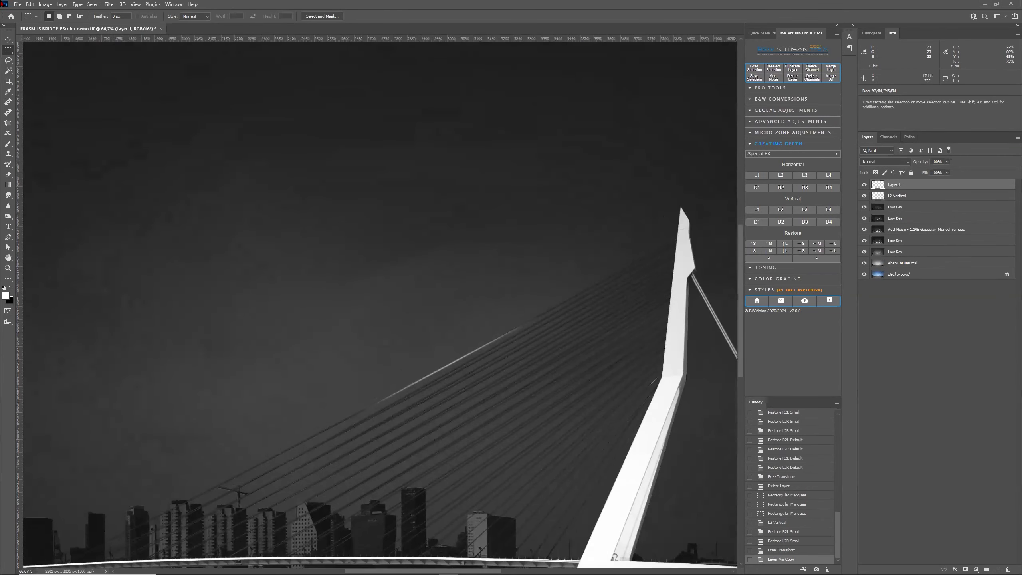
left_click(30, 4)
left_click(60, 179)
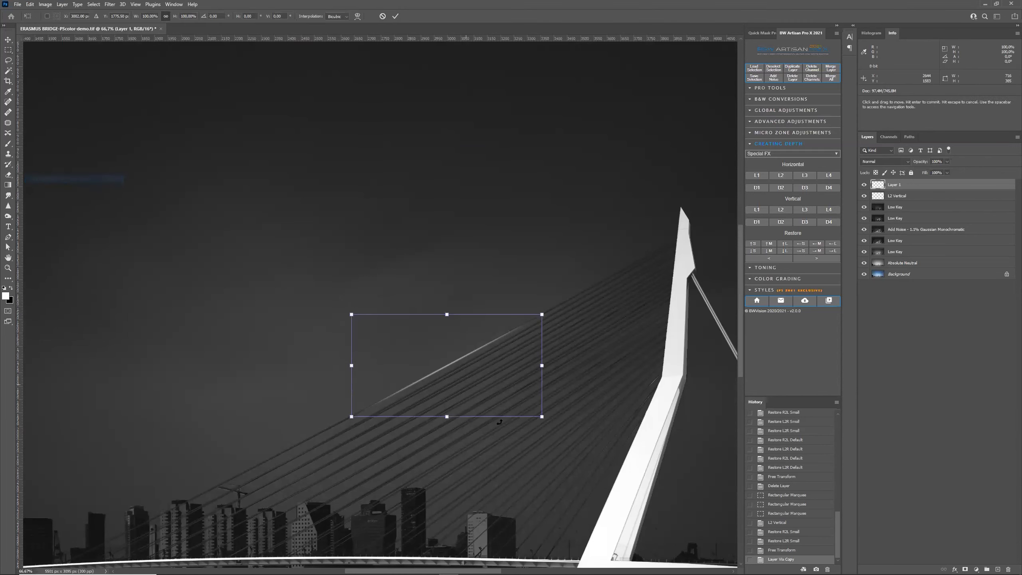
left_click_drag(477, 371, 585, 305)
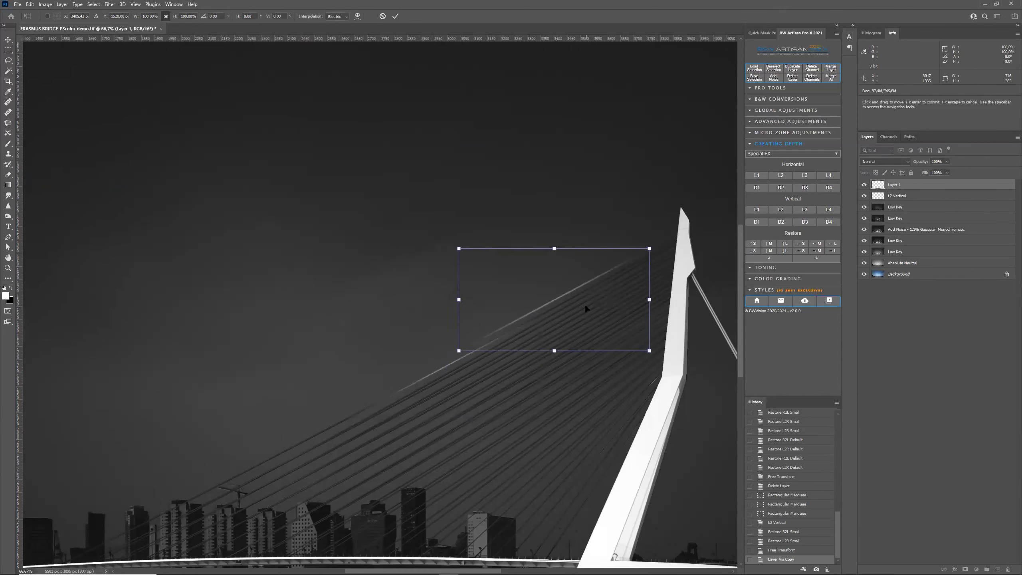
key("Down")
key("Down")
key("Down")
key("Down")
key("Down")
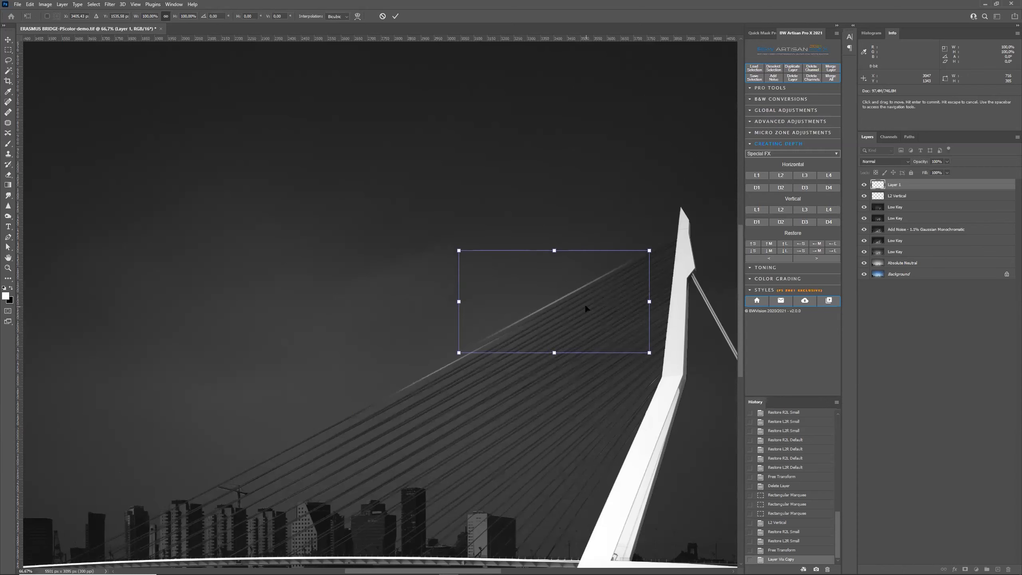
scroll(585, 303, "up", 1)
left_click_drag(531, 316, 529, 319)
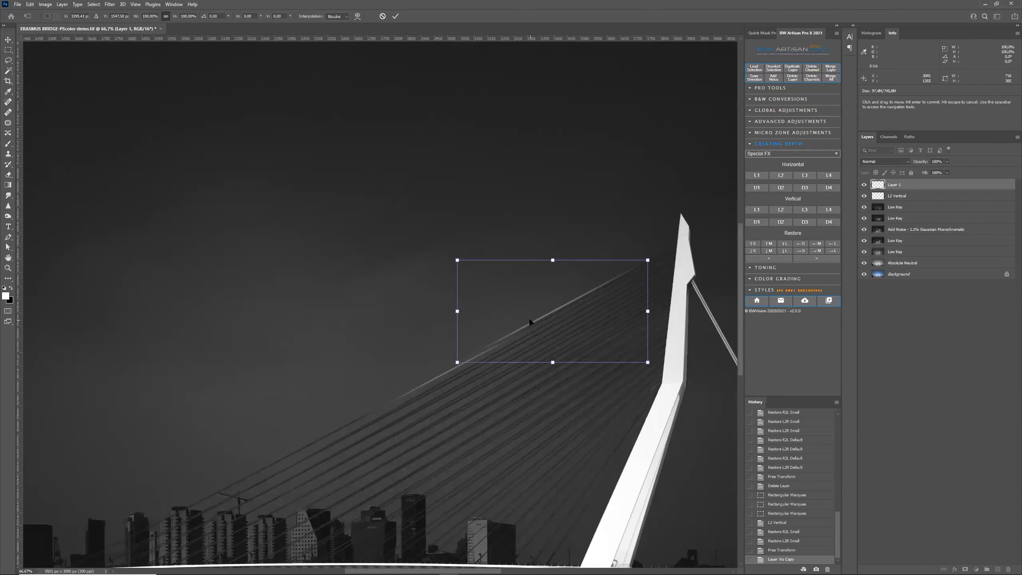
key("Down")
key("Down")
key("Down")
key("Down")
key("Down")
key("Down")
key("Down")
key("Down")
key("Down")
key("Down")
key("Down")
key("Down")
key("Down")
key("Down")
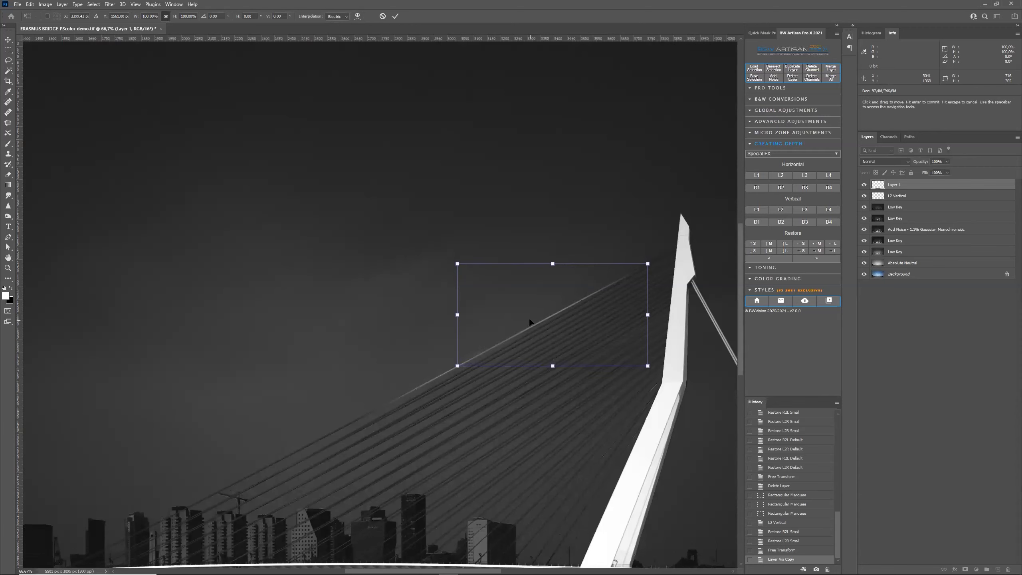
key("Return")
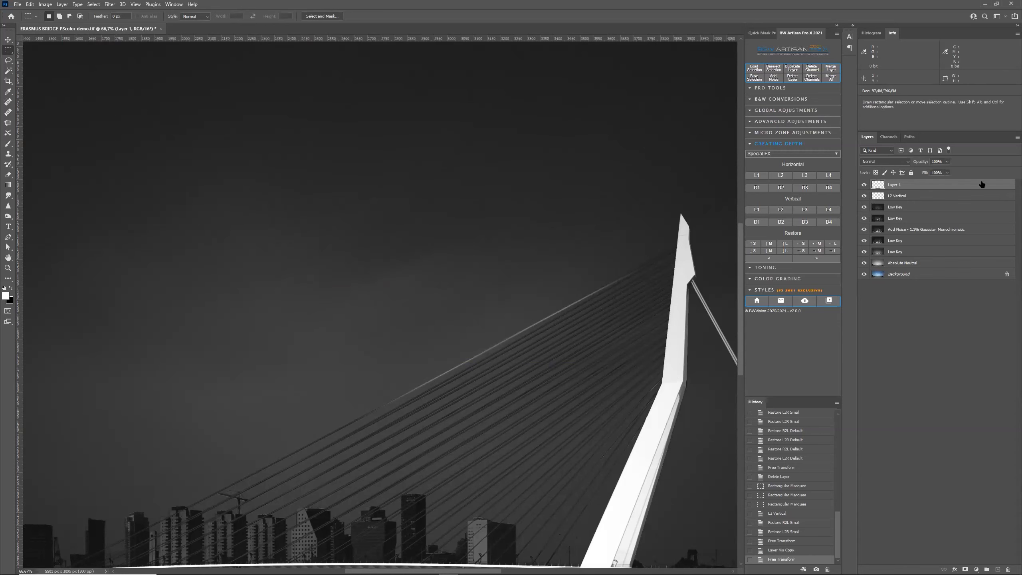
- Merge the gradient copy down into the L2 Vertical layer and duplicate the merged layer
right_click(927, 188)
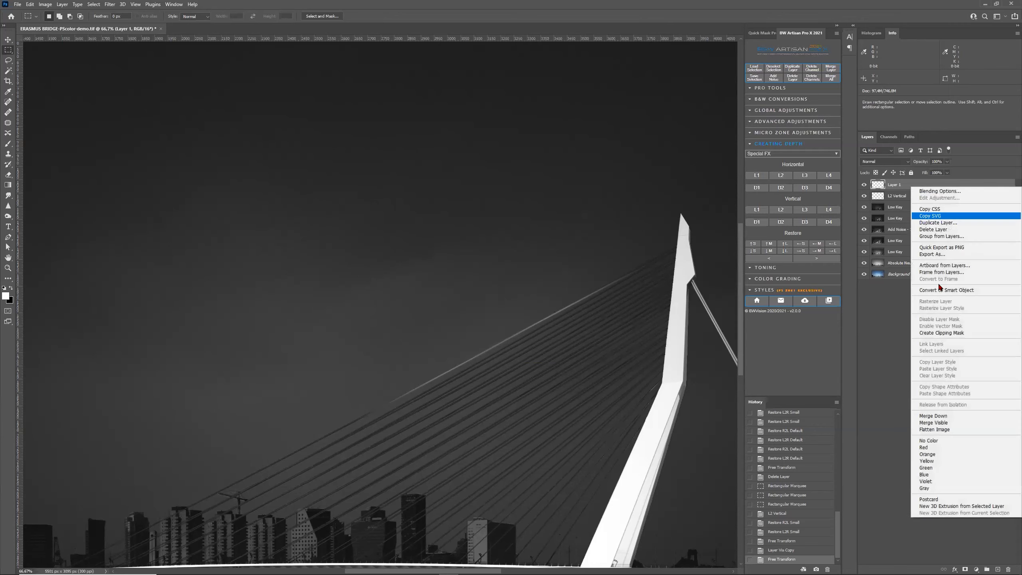
left_click(957, 416)
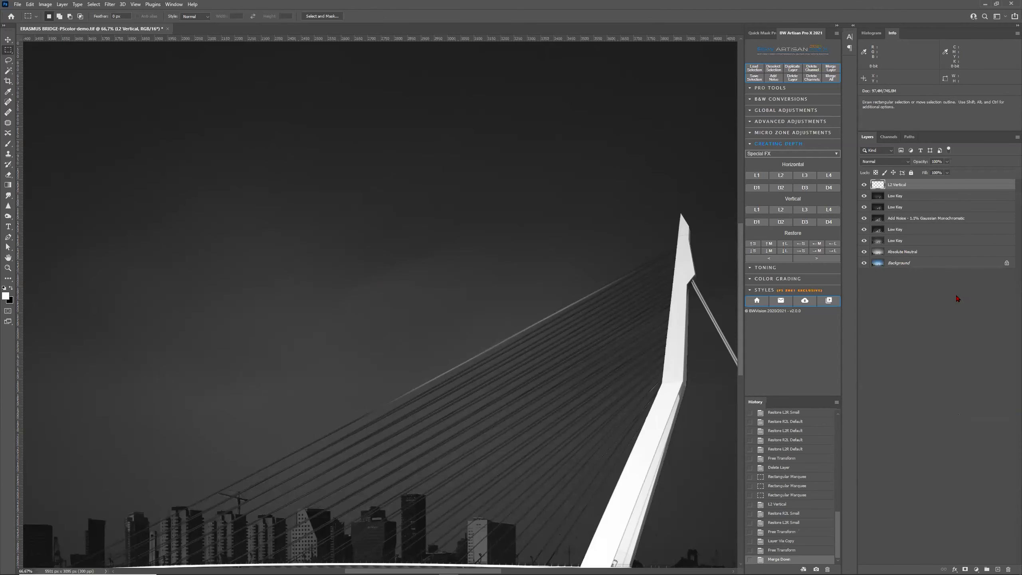
key("ctrl")
key("ctrl+j")
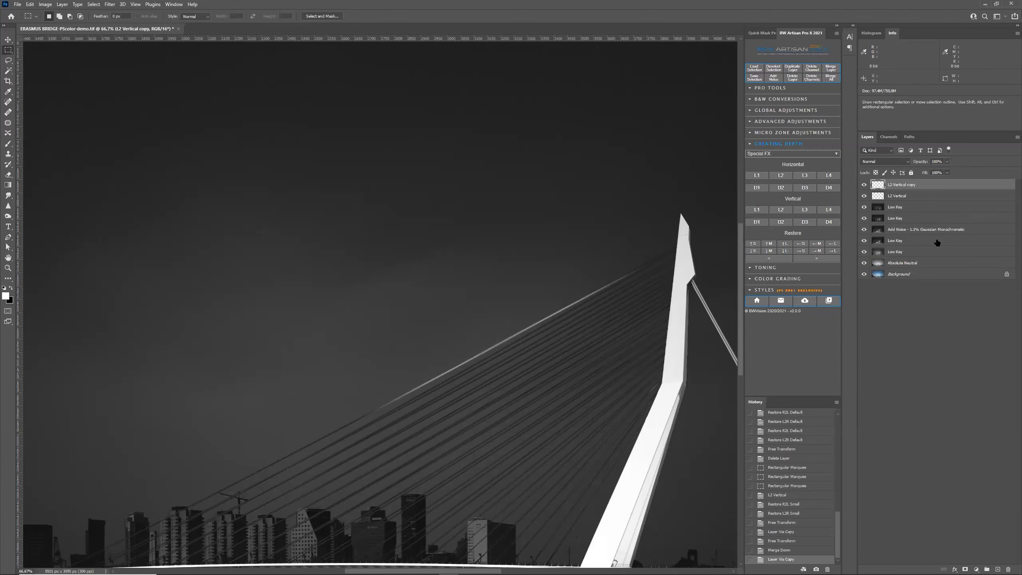
- Rotate the L2 Vertical copy about -1.1° with Free Transform and align it with the cable just below the uppermost highlighted one
left_click(35, 4)
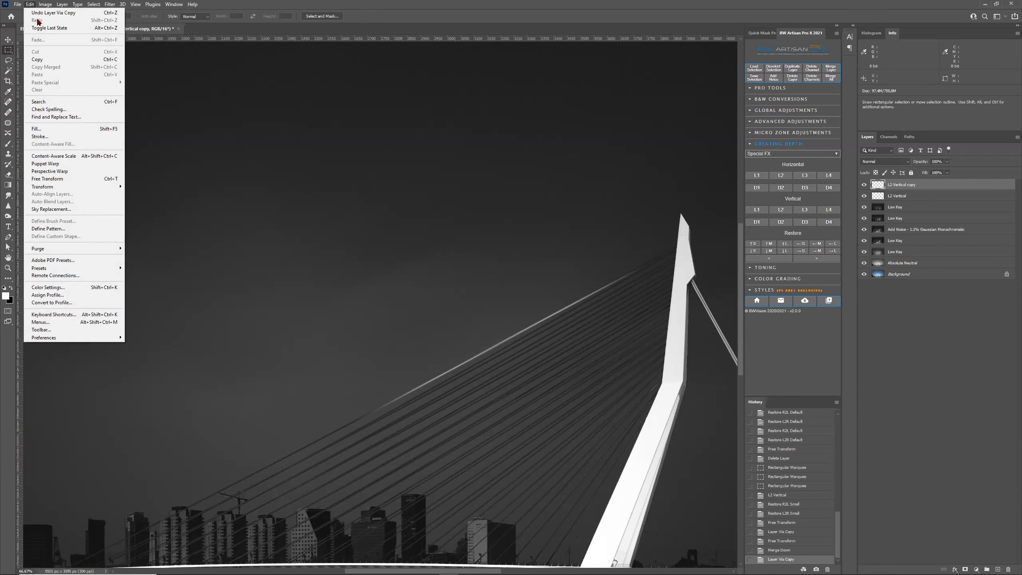
left_click(47, 179)
left_click_drag(549, 380, 558, 380)
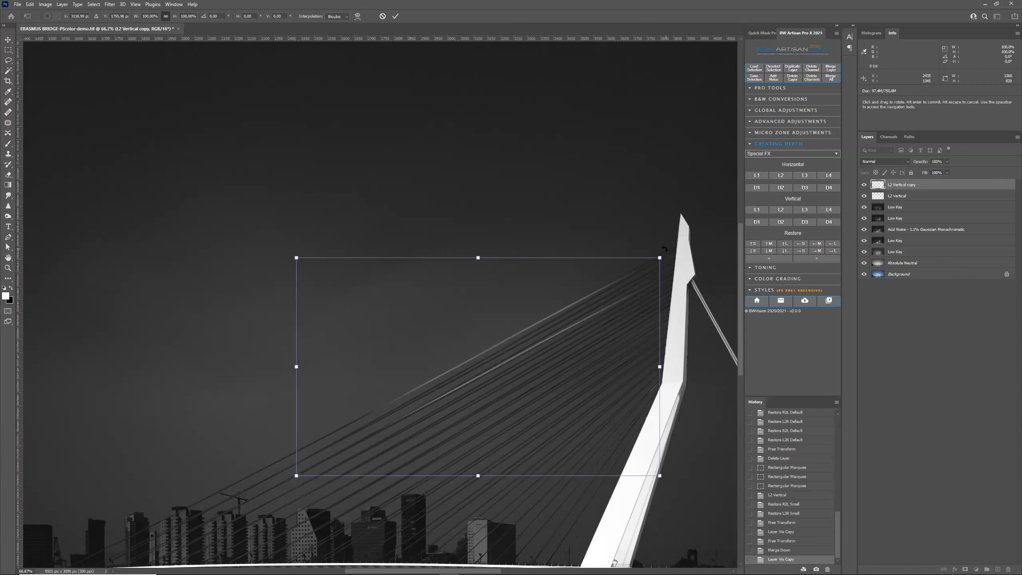
left_click_drag(663, 248, 677, 237)
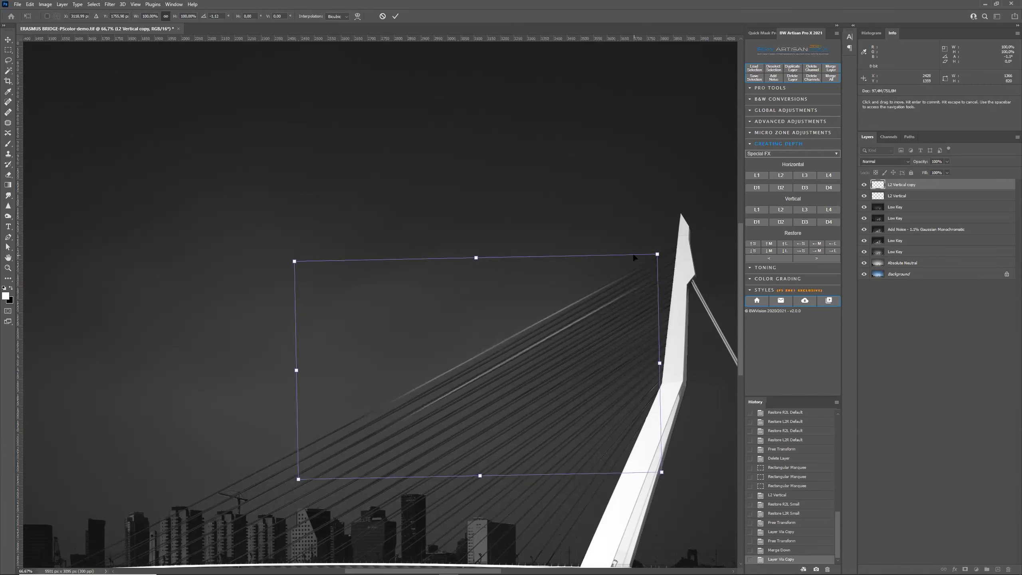
left_click_drag(634, 258, 634, 257)
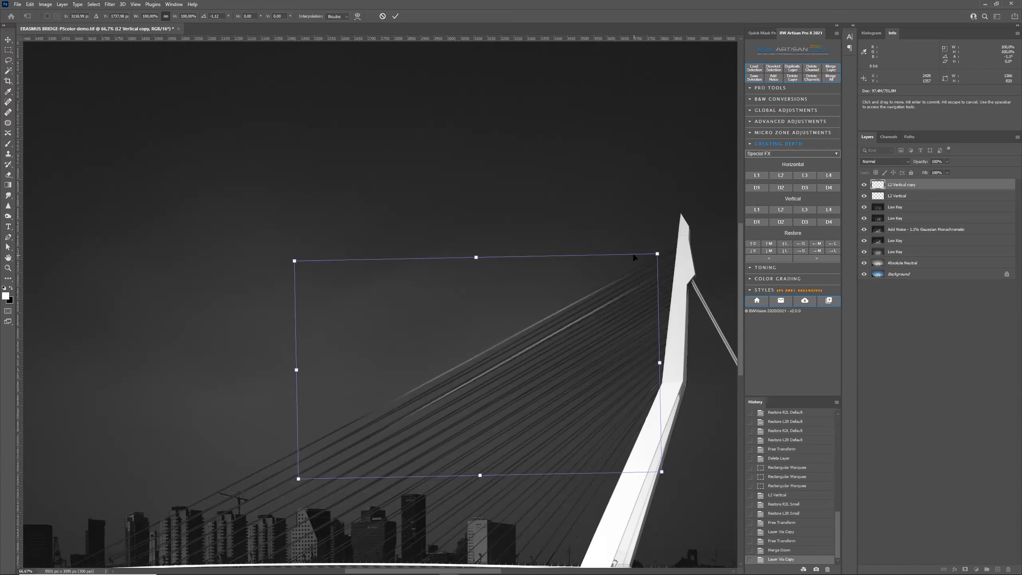
key("Up")
key("Up")
key("Up")
key("Up")
key("Up")
key("Up")
key("Up")
key("Up")
key("Up")
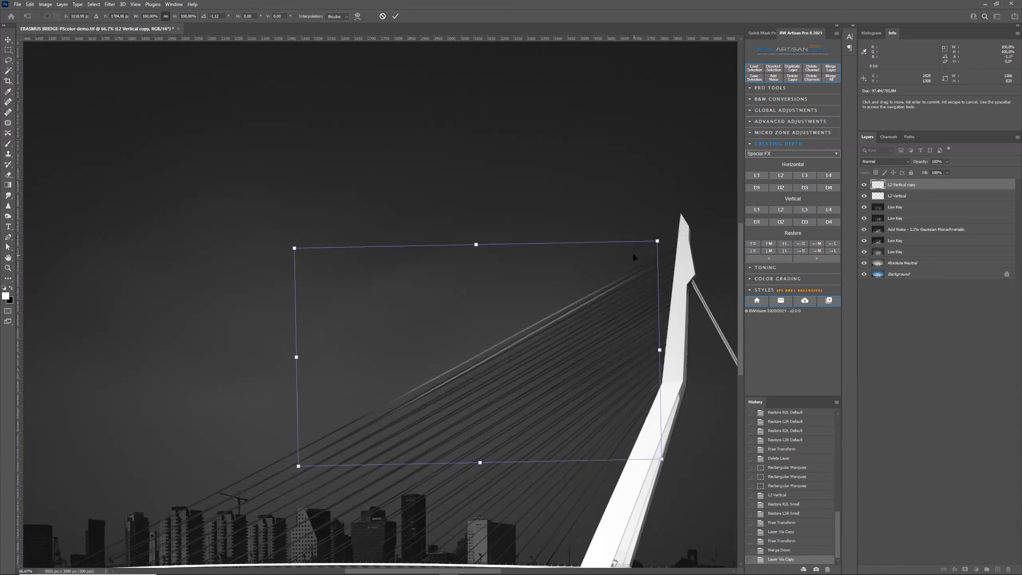
key("Up")
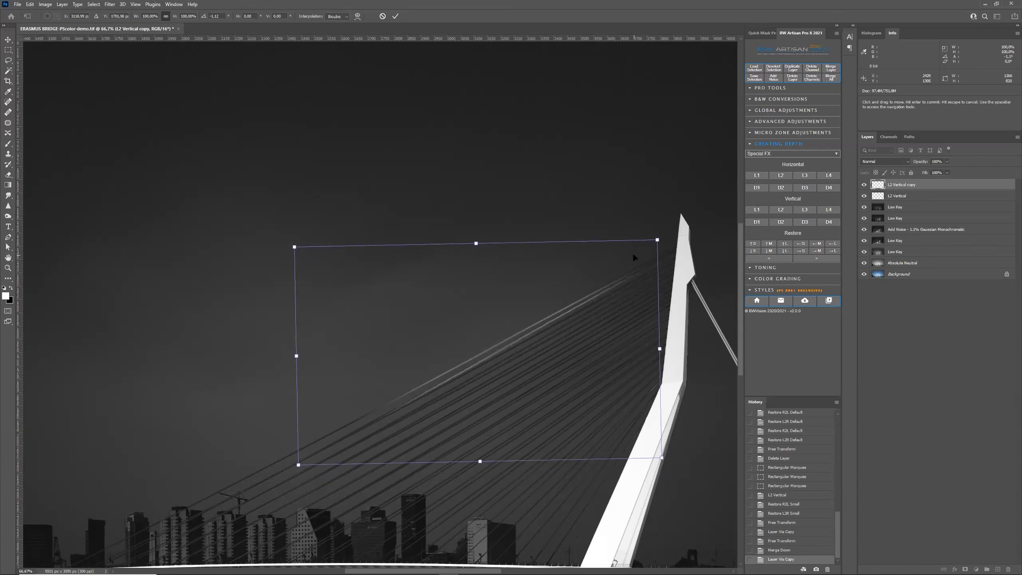
key("Return")
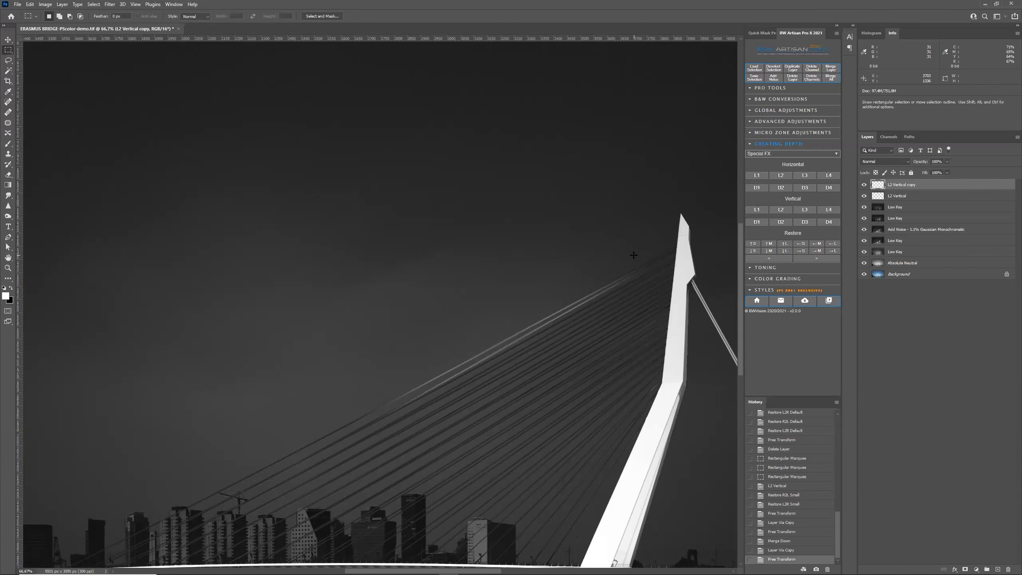
- Reduce the opacity of the L2 Vertical copy layer to about 53% to soften the second cable highlight
left_click(928, 198)
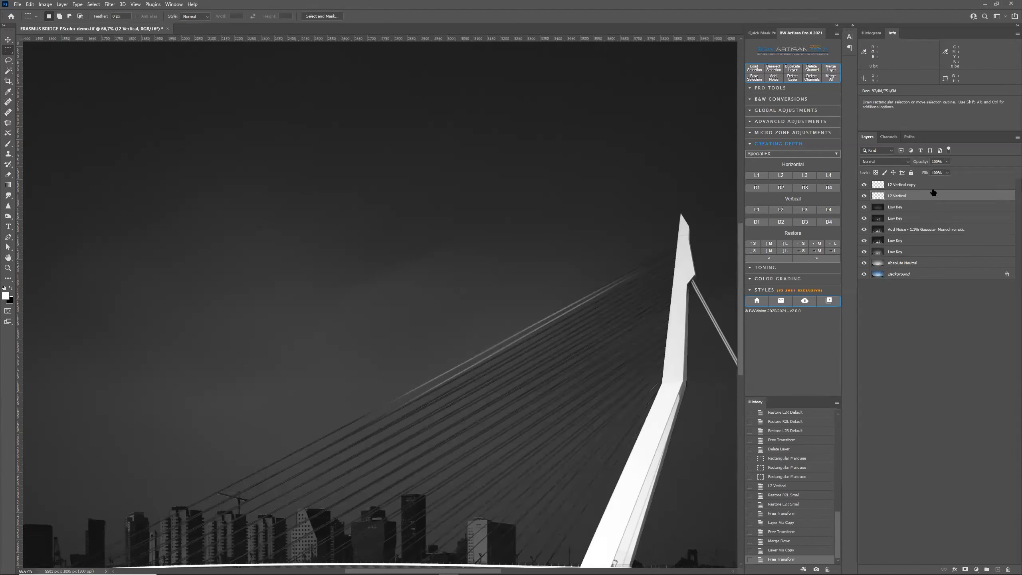
left_click_drag(939, 171, 939, 171)
left_click(910, 196)
left_click(911, 186)
left_click(948, 173)
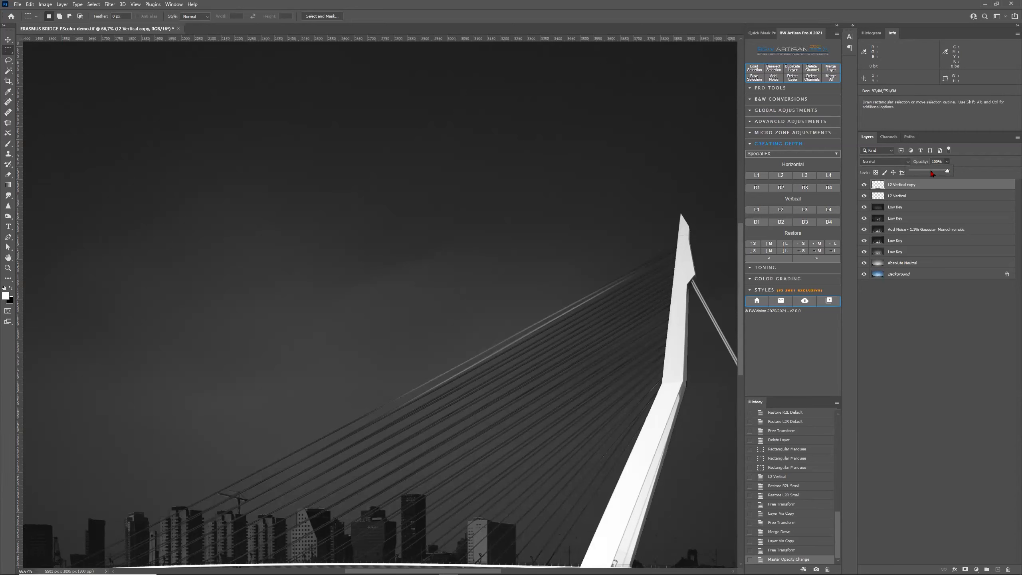
left_click_drag(932, 173, 930, 172)
left_click(916, 186)
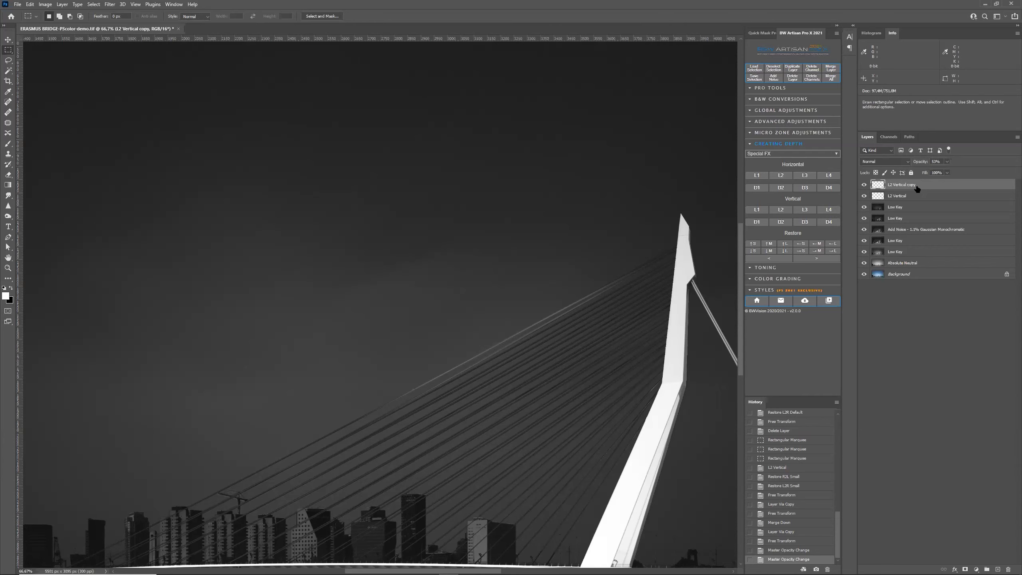
- Delete both the L2 Vertical copy and L2 Vertical gradient layers
key("ctrl+0")
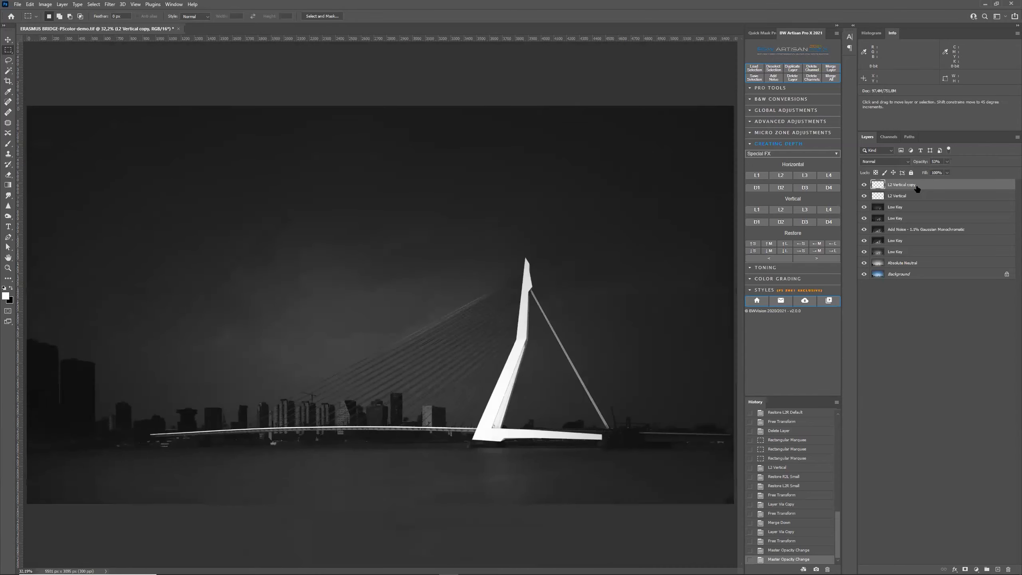
left_click(914, 196, "shift")
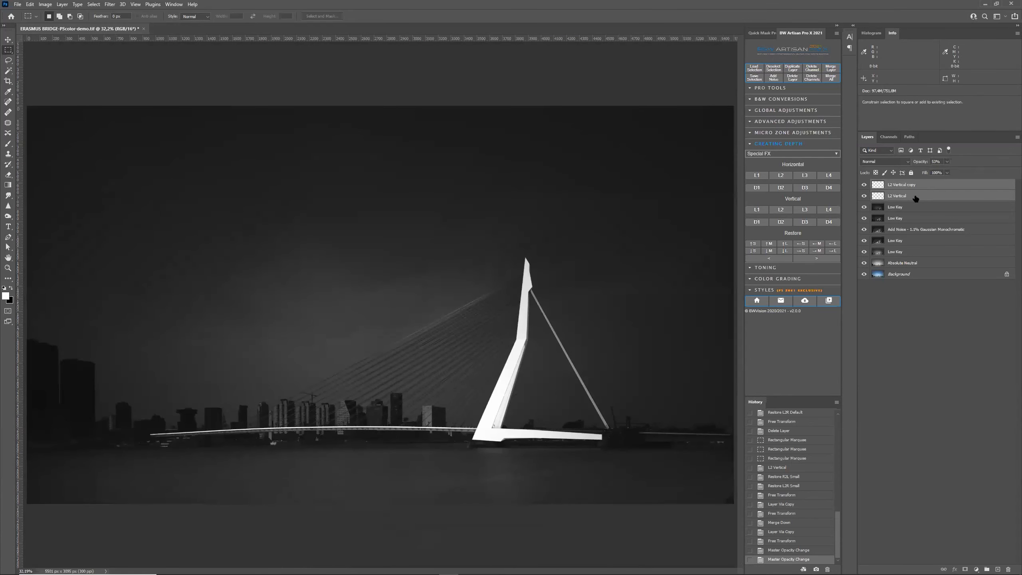
left_click_drag(916, 196, 1009, 567)
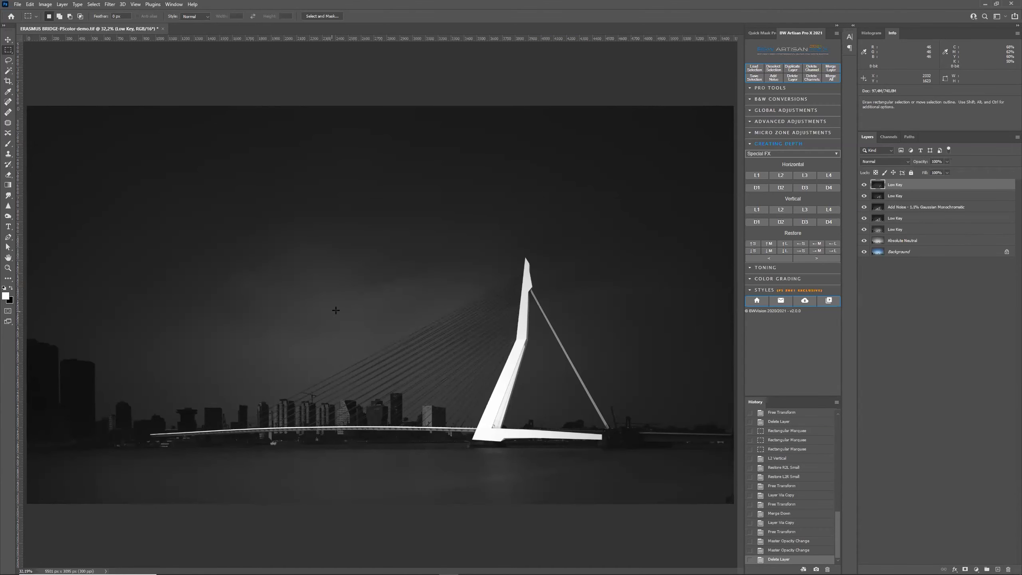
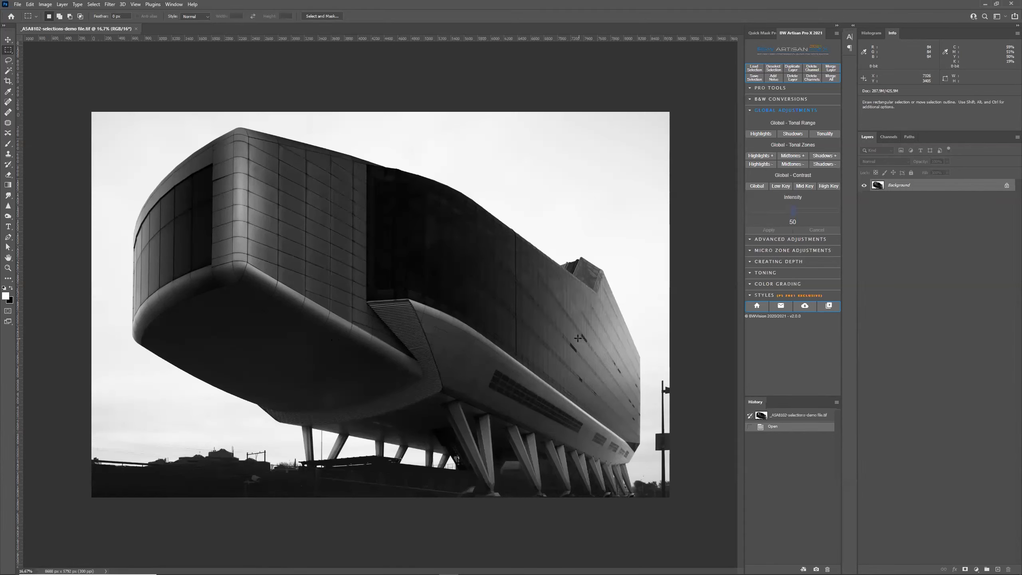
- Examine the Sky optimized and Building optimized channels of the building photo to see which areas each one selects
left_click(793, 261)
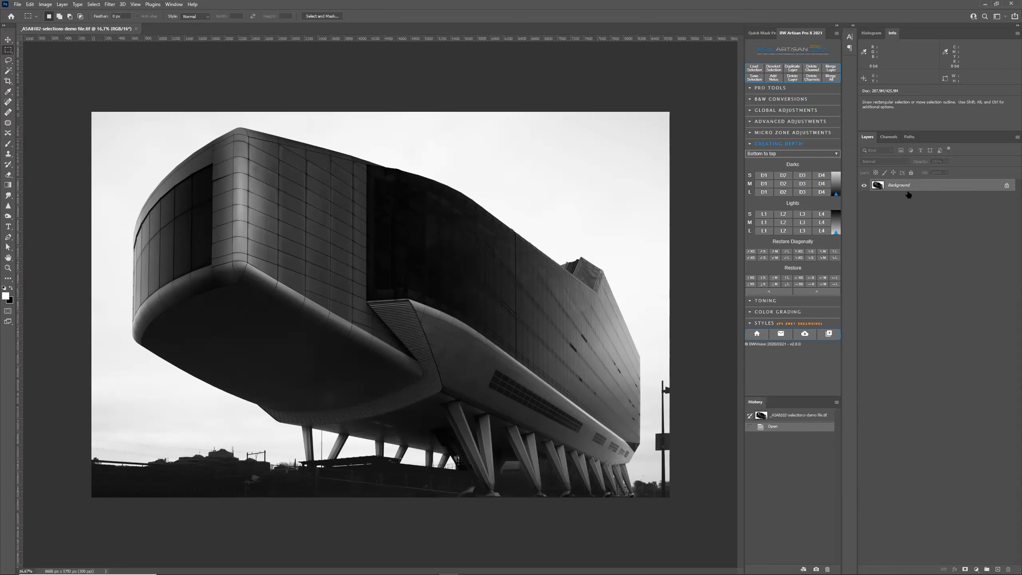
left_click(888, 137)
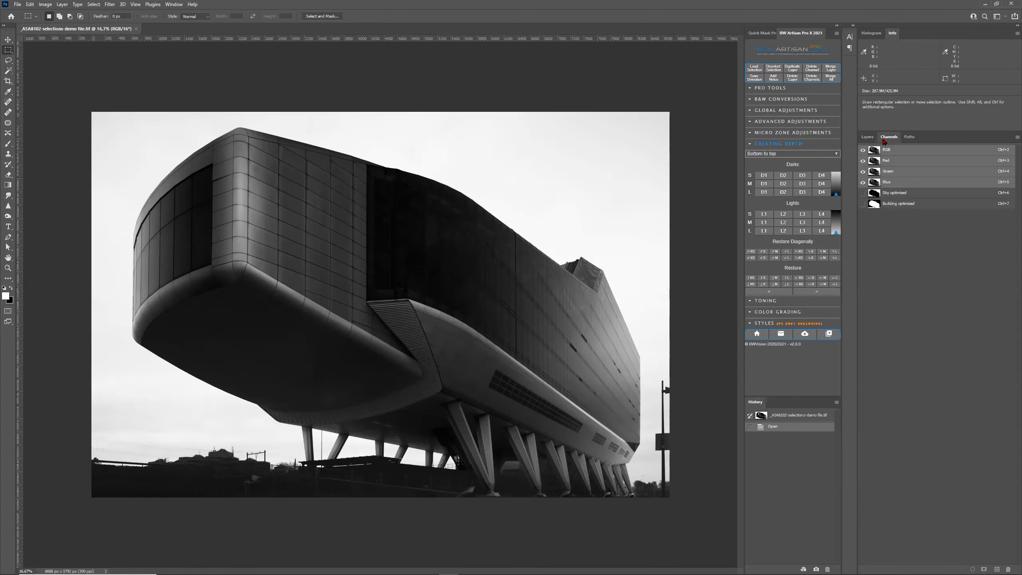
left_click(891, 195)
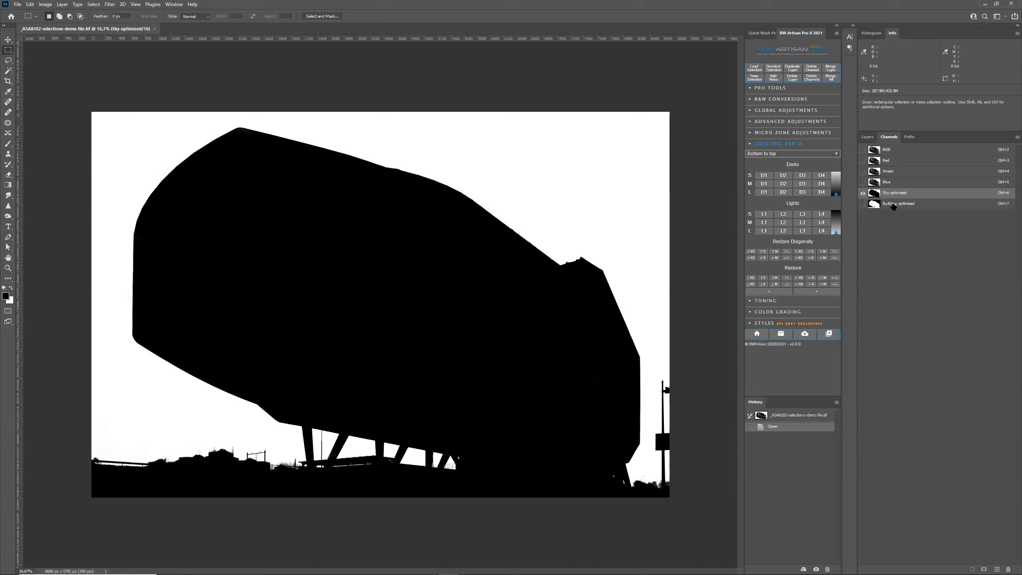
left_click(893, 205)
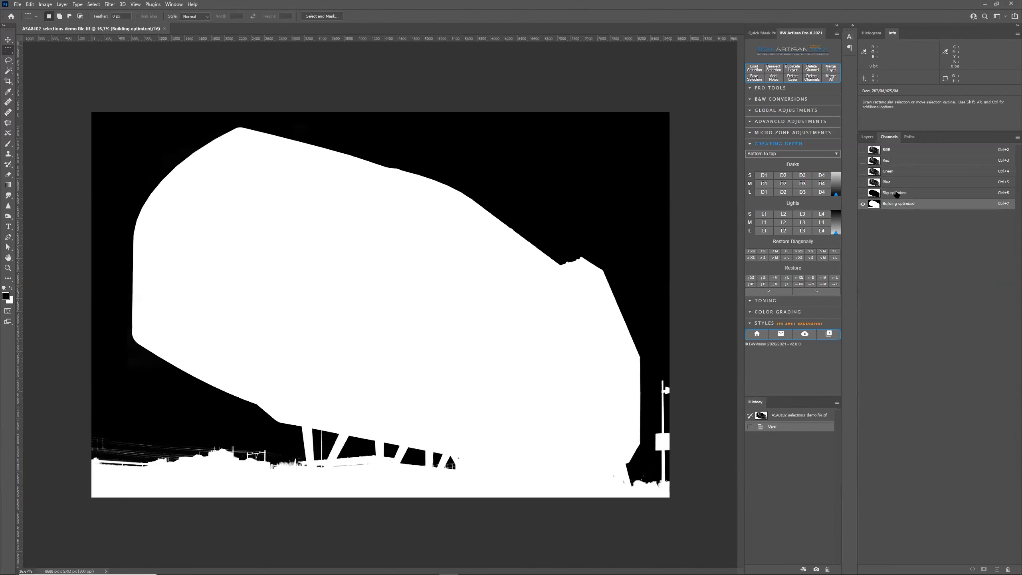
left_click(897, 193)
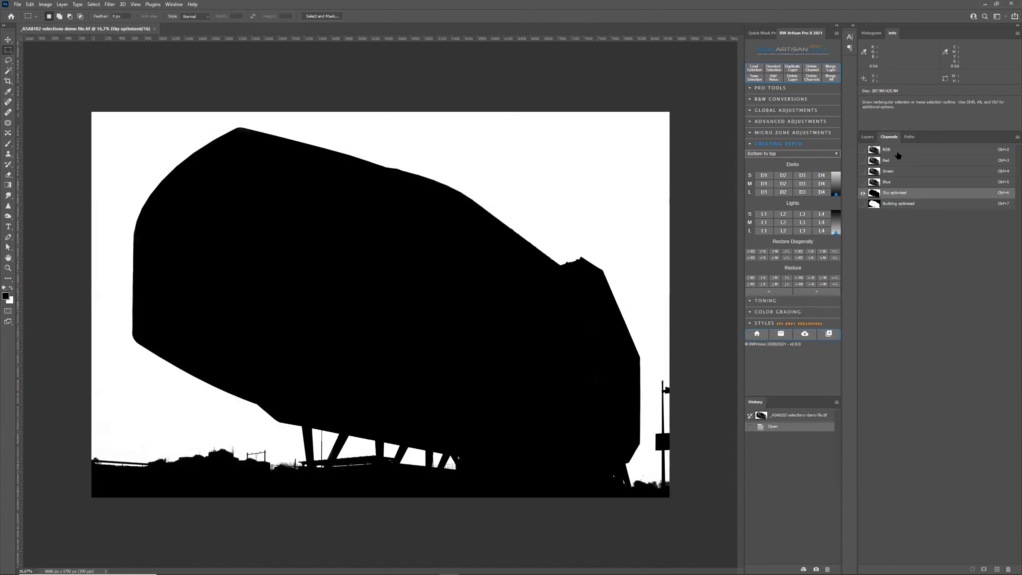
left_click(897, 205)
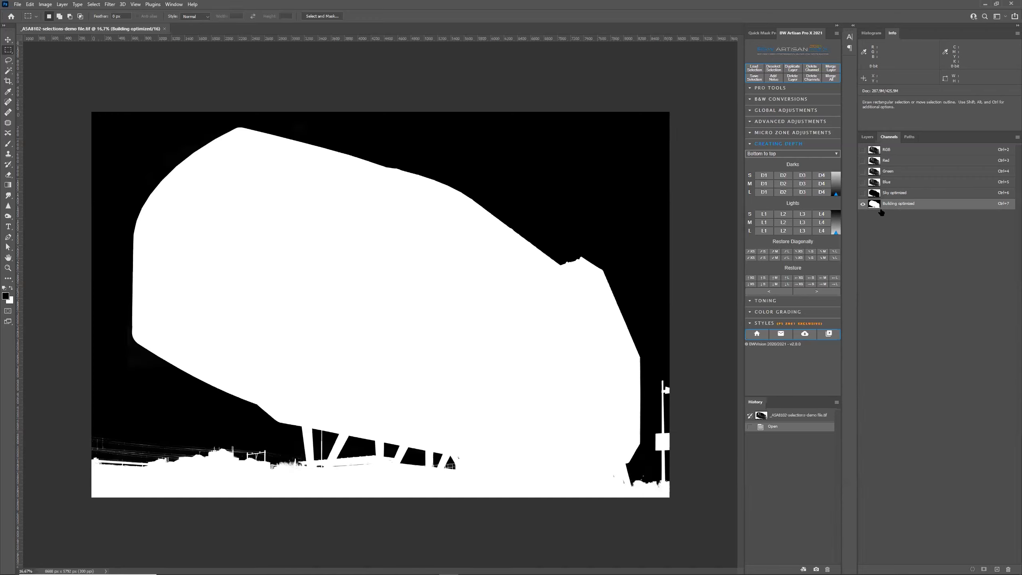
left_click(901, 152)
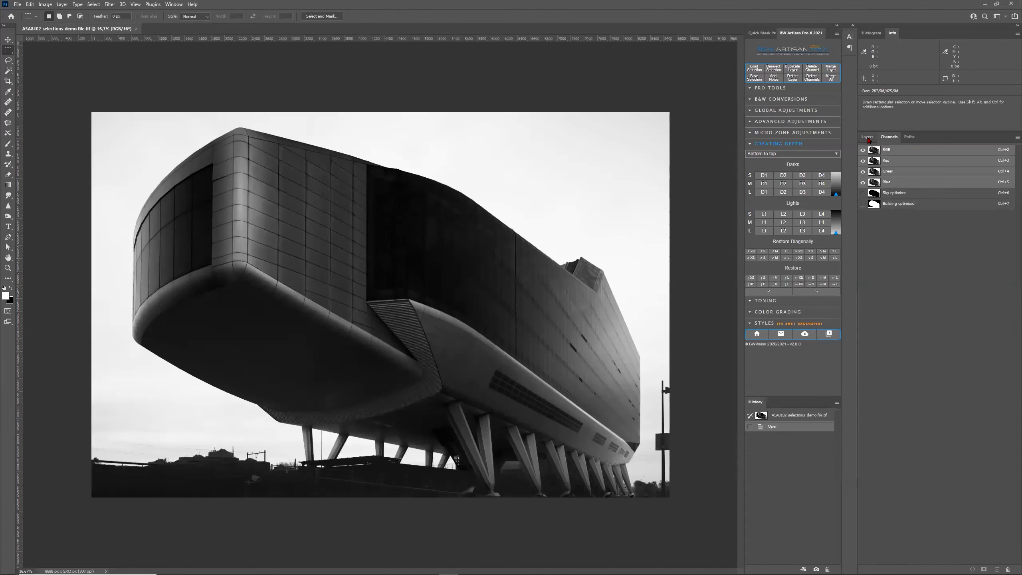
left_click(867, 138)
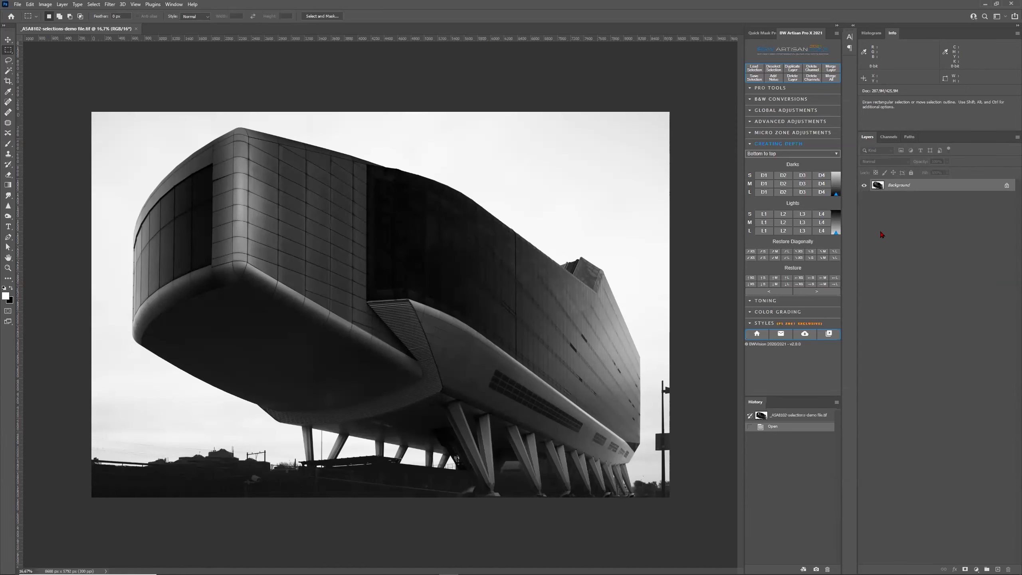
- Load the Sky optimized selection and darken the sky with the Low Key contrast adjustment at intensity 100
left_click(750, 67)
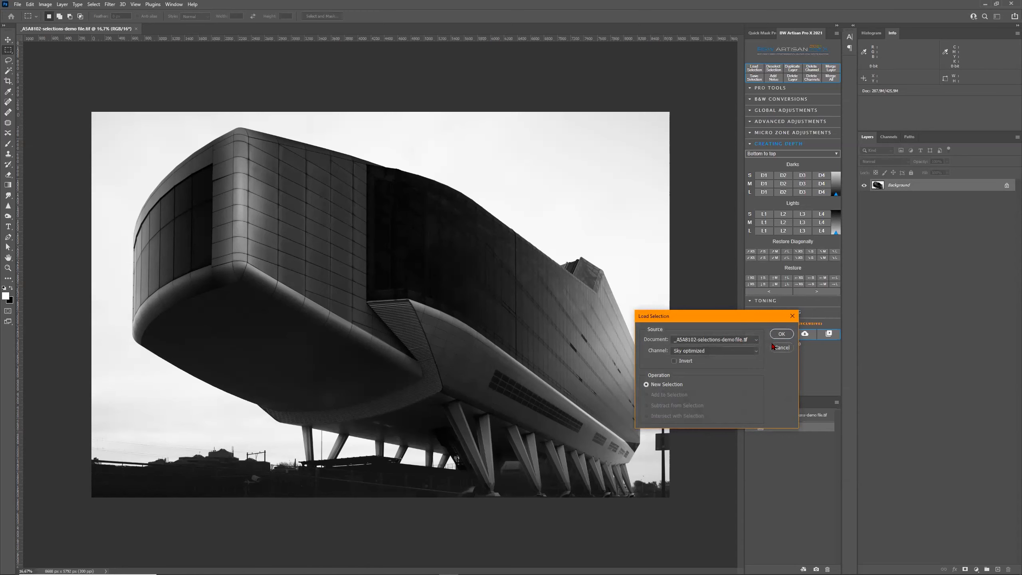
left_click(787, 334)
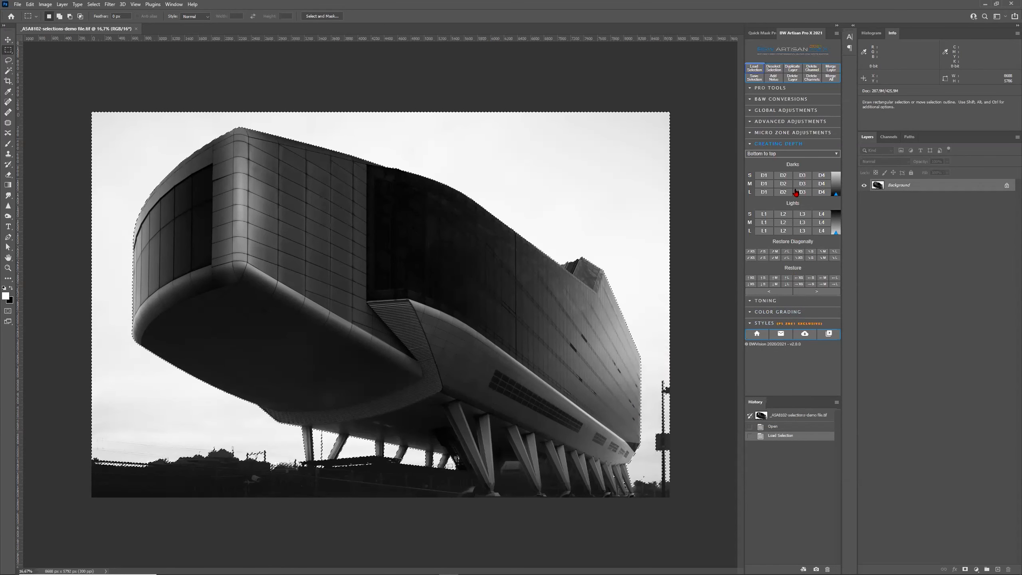
left_click(786, 112)
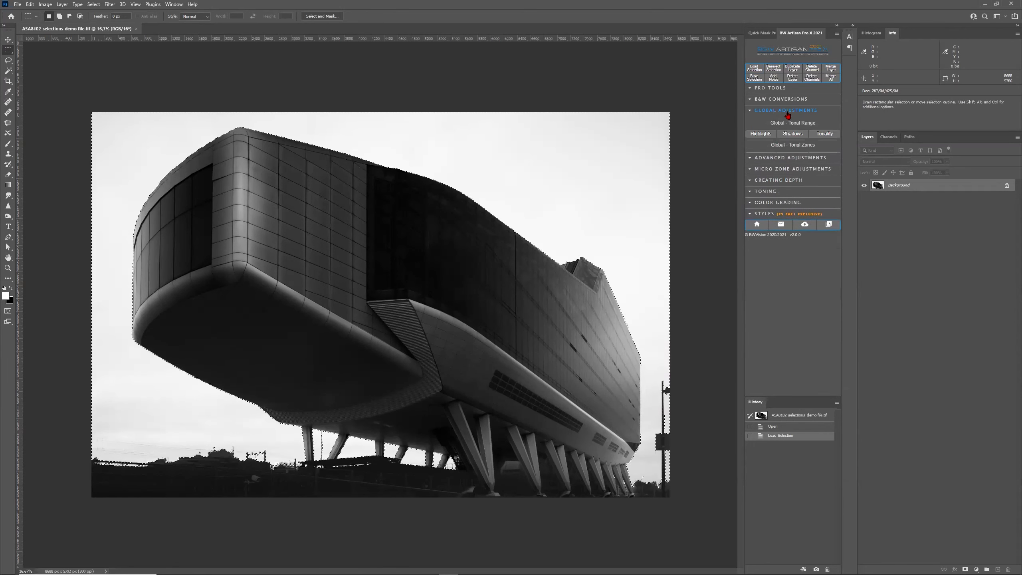
left_click(781, 186)
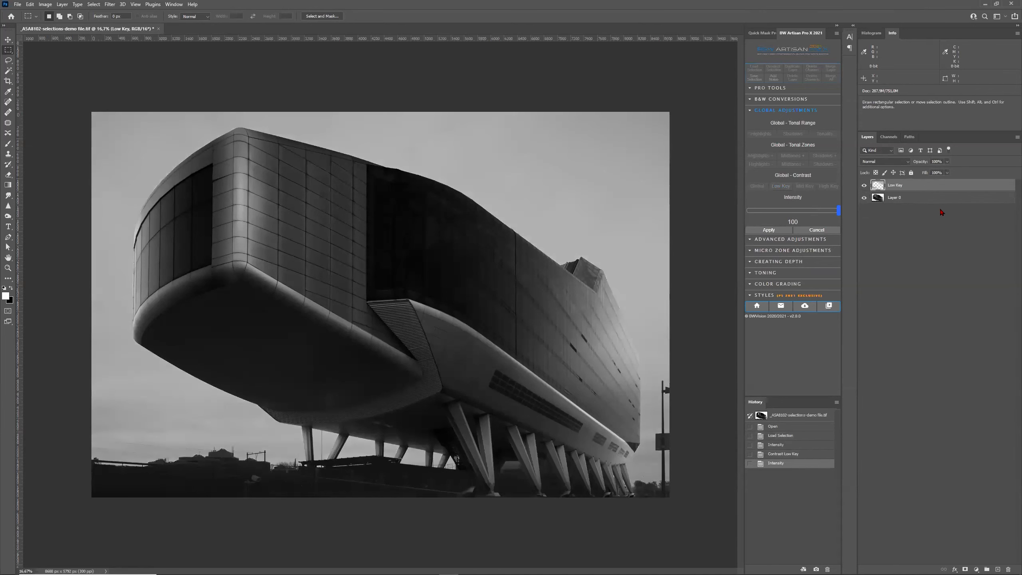
left_click(768, 230)
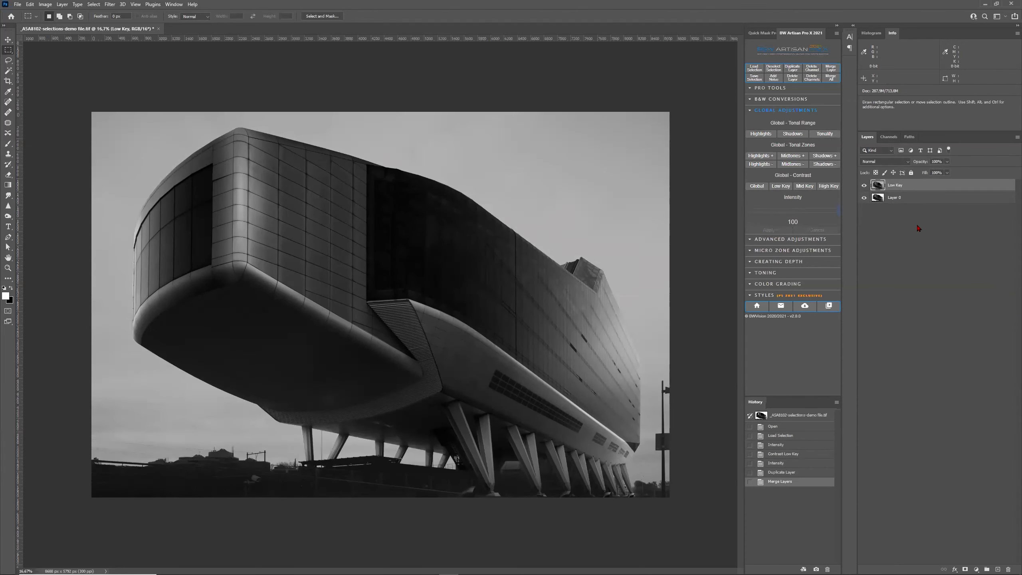
- Darken the Sky optimized selection a second time with Low Key at intensity 100 and merge the two Low Key layers
left_click(754, 68)
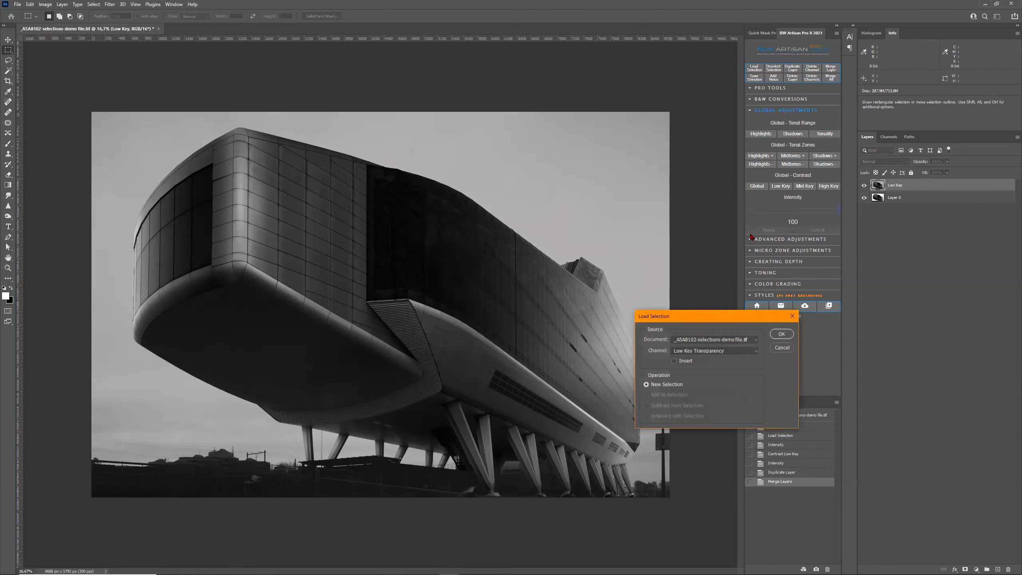
left_click(741, 351)
left_click(734, 372)
left_click(781, 333)
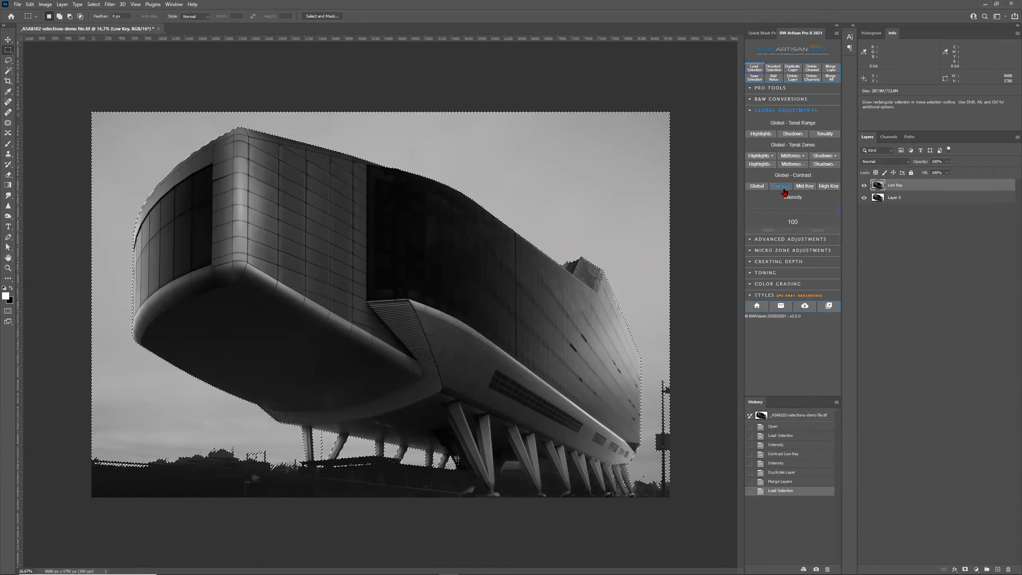
left_click(781, 187)
left_click_drag(792, 210, 884, 217)
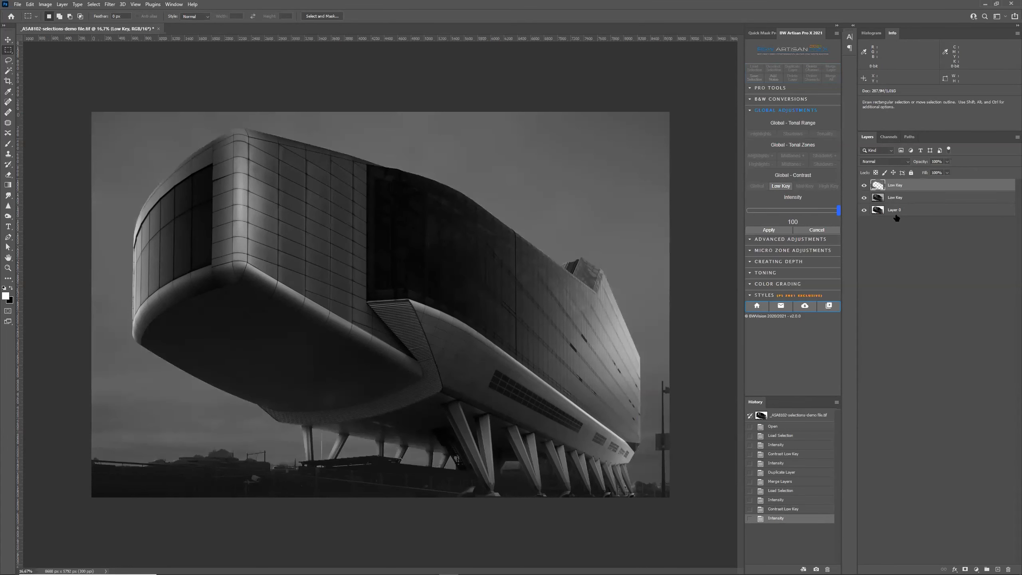
left_click(783, 231)
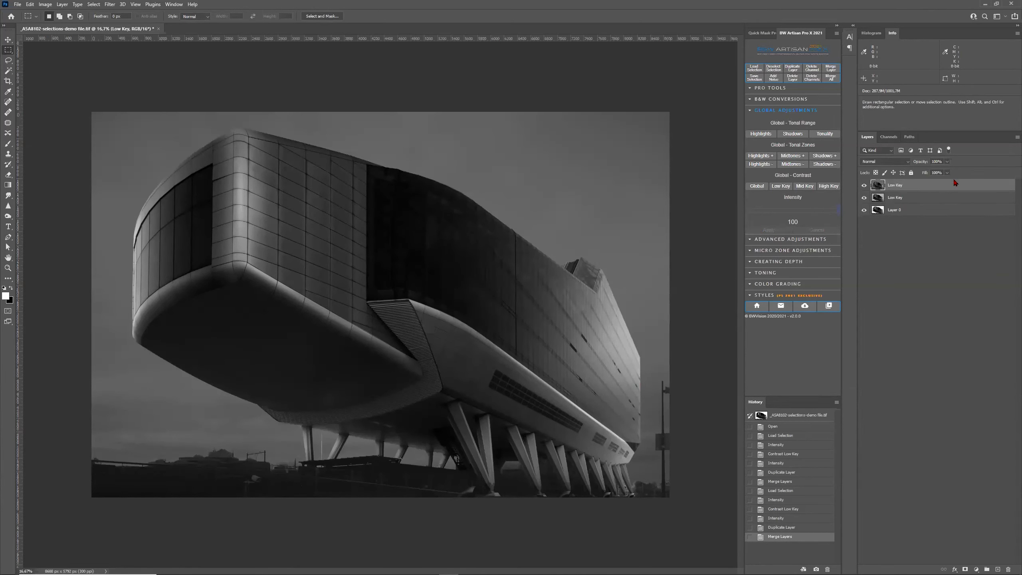
left_click(828, 67)
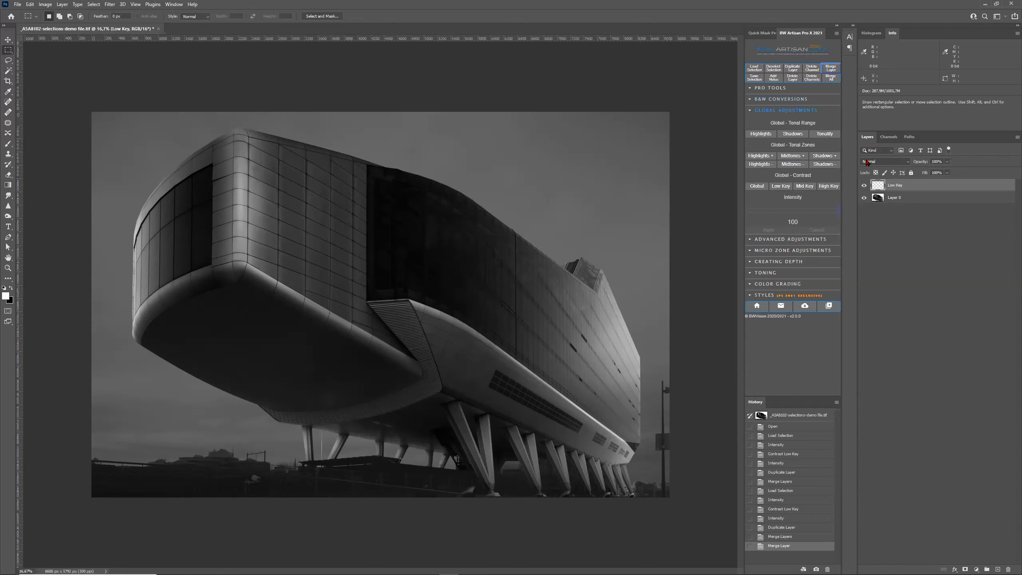
- Compare the photo with and without the sky darkening, leaving the Low Key layer hidden, and select Layer 0
left_click(864, 197)
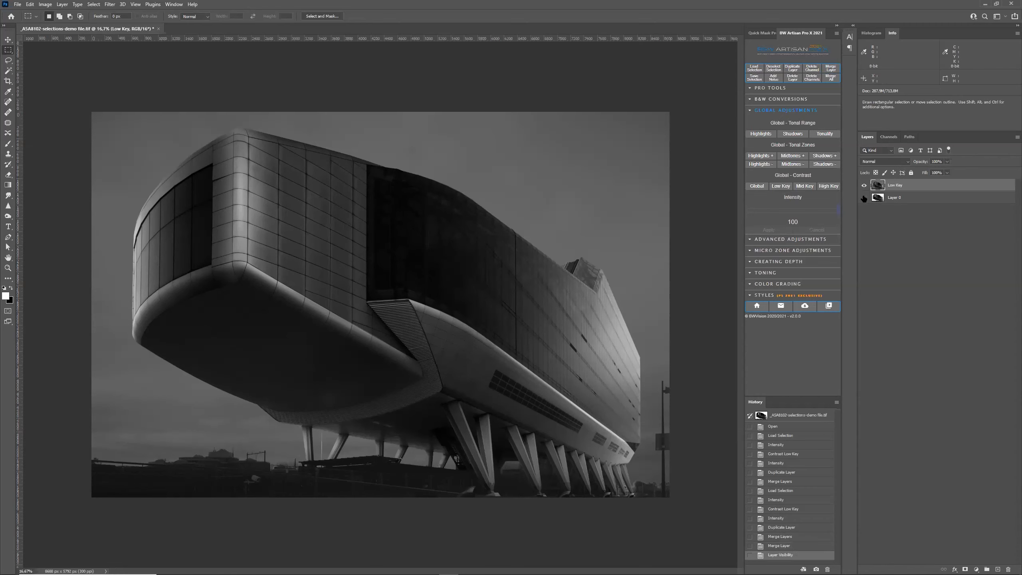
left_click(864, 186)
left_click(865, 185)
left_click(865, 186)
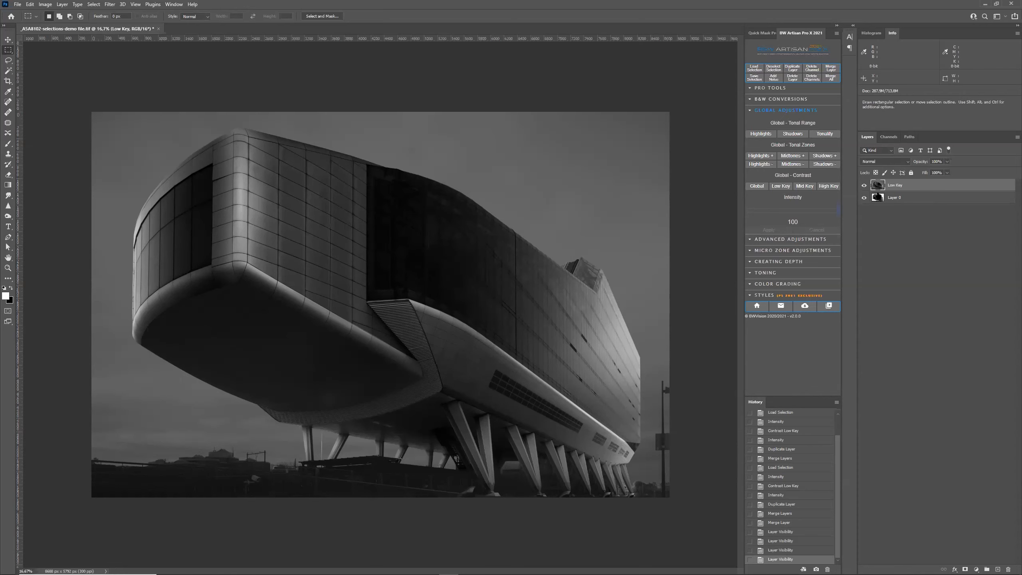
left_click(864, 185)
left_click(883, 199)
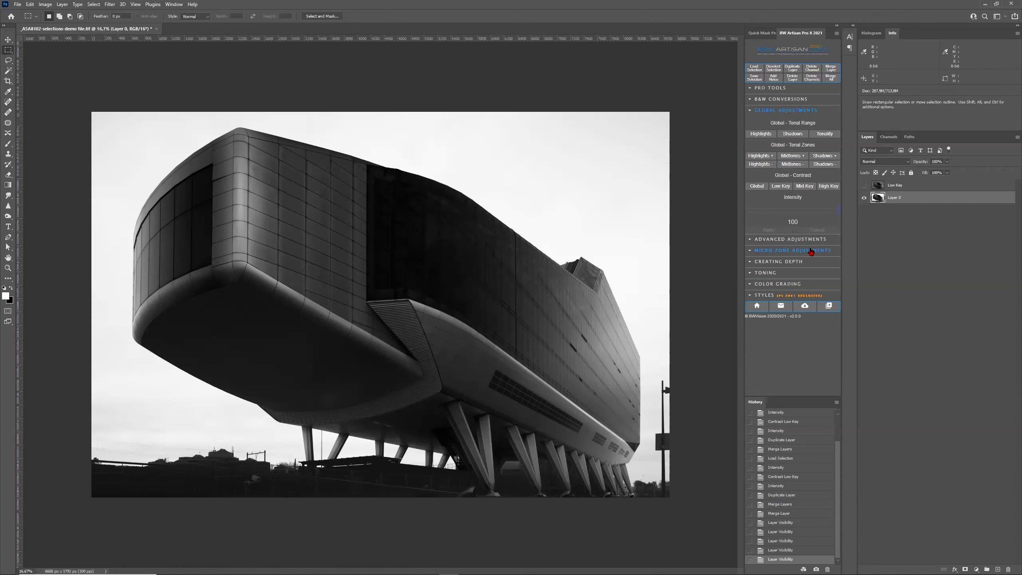
- Generate the positive Lights luminosity masks and the positive Lights quarter luminosity masks from Layer 0
left_click(812, 90)
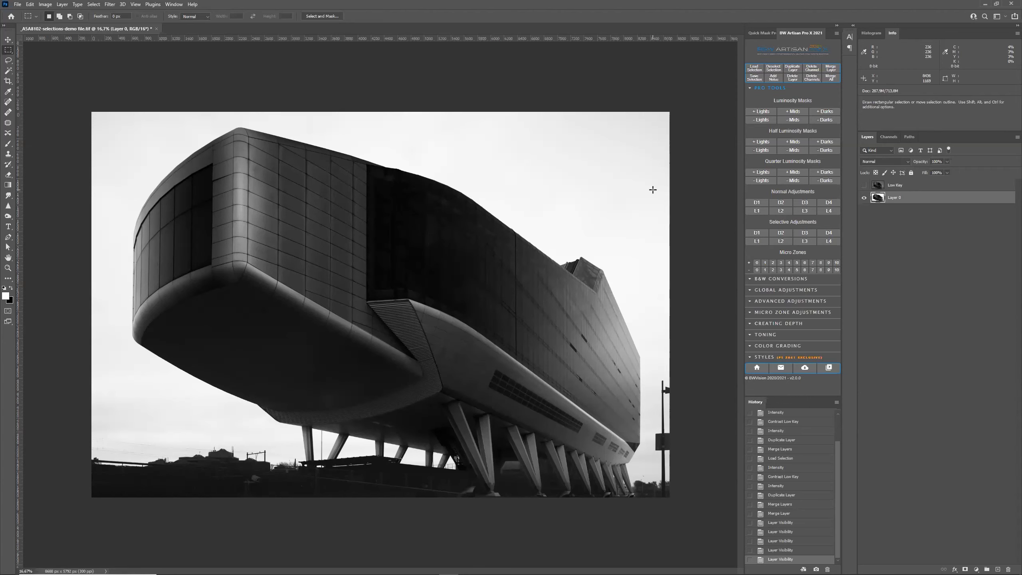
left_click(764, 113)
left_click(763, 113)
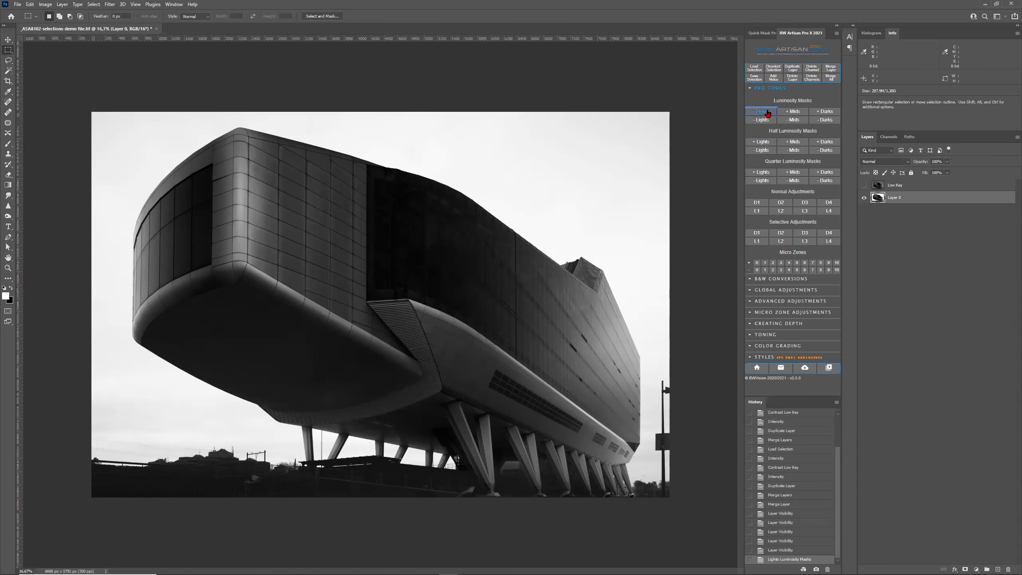
left_click(757, 174)
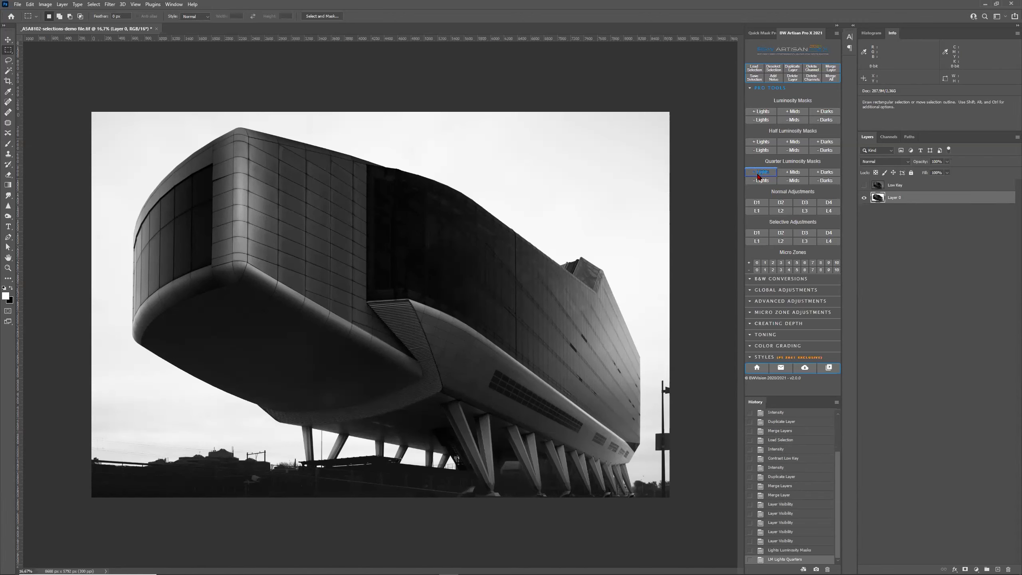
- Examine the Lights1 to Lights5 mask channels and compare them with the Sky optimized channel
left_click(890, 137)
left_click(889, 216)
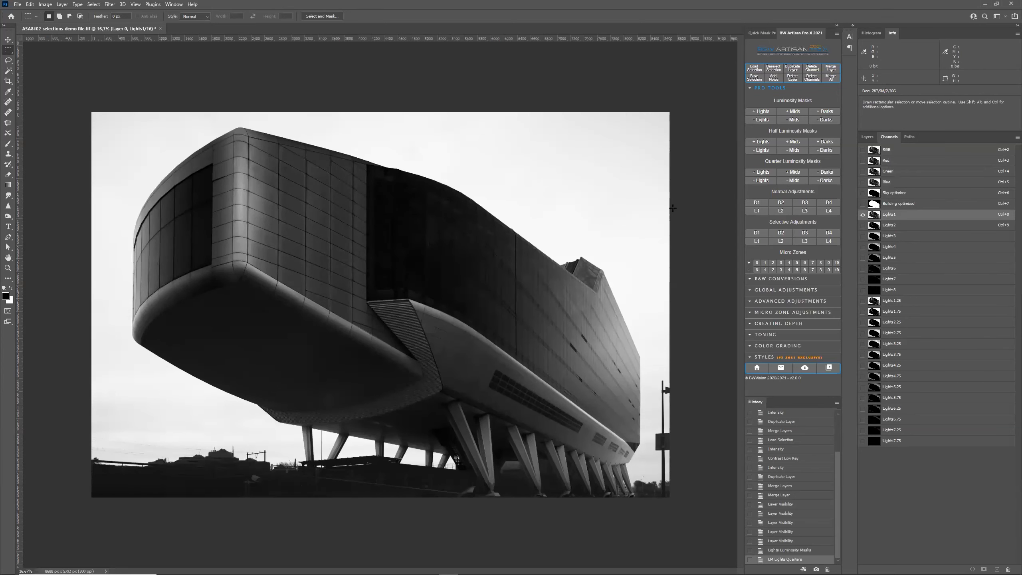
left_click(907, 227)
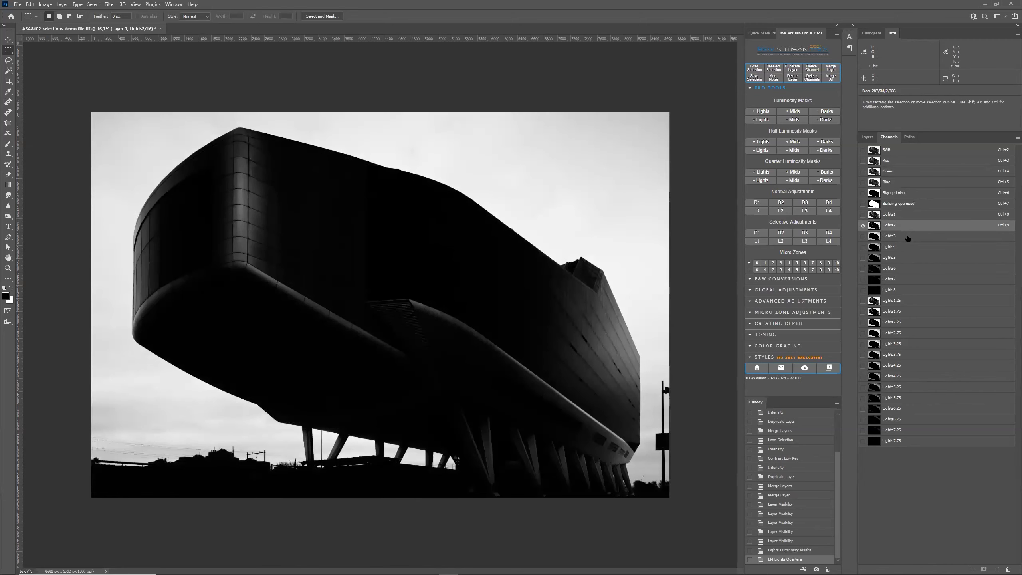
left_click(907, 237)
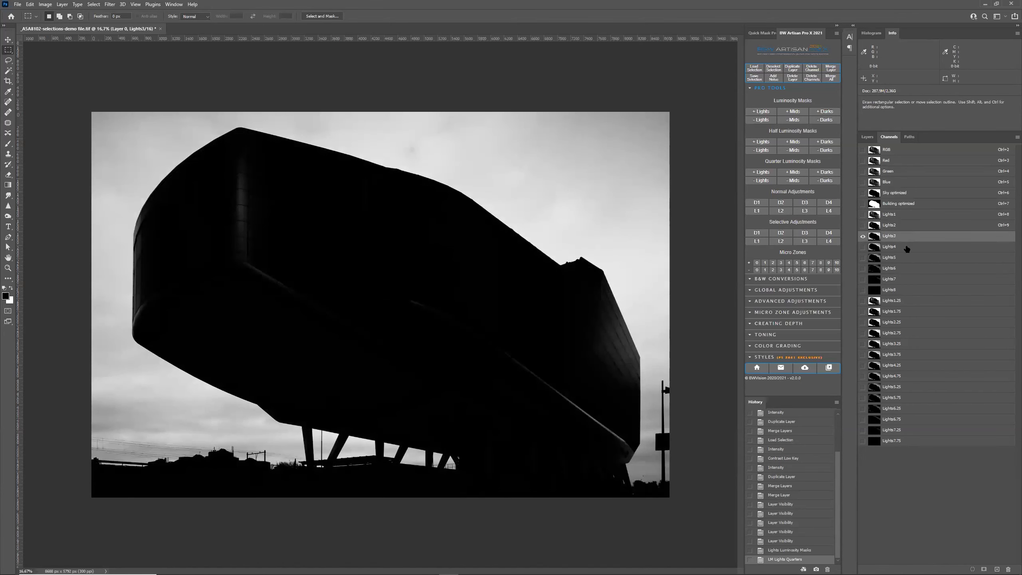
left_click(908, 251)
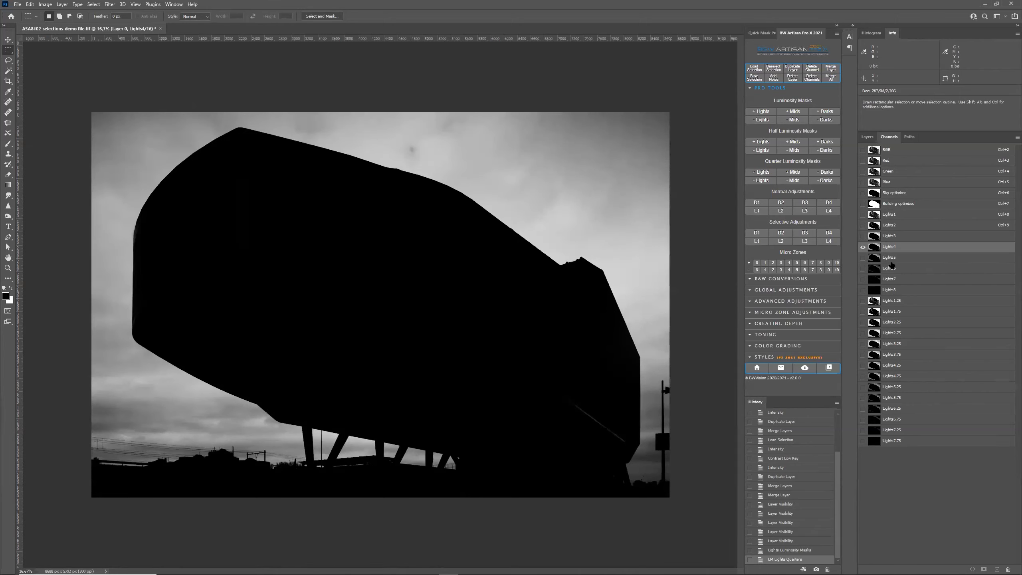
left_click(895, 260)
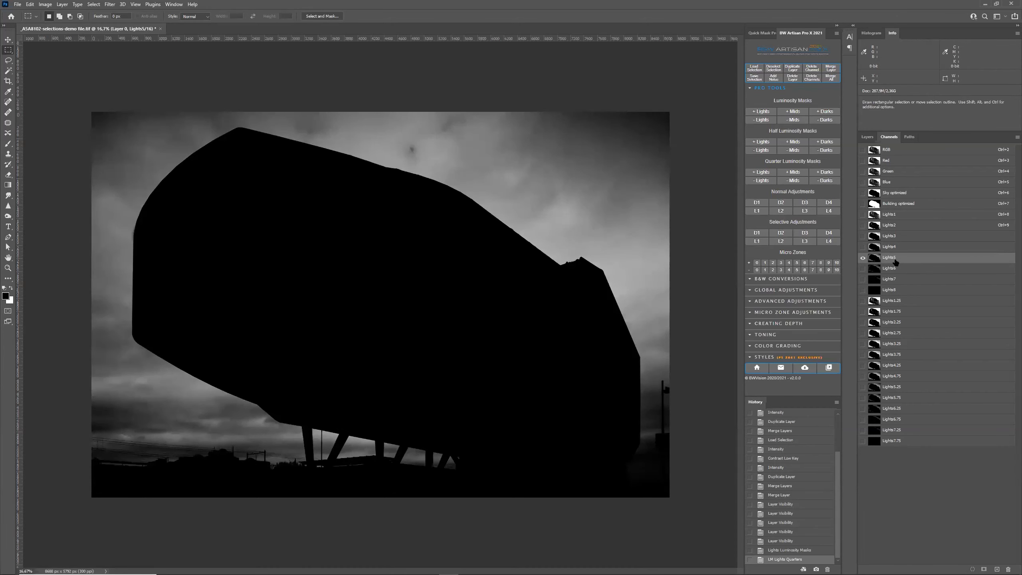
left_click(904, 204)
left_click(907, 194)
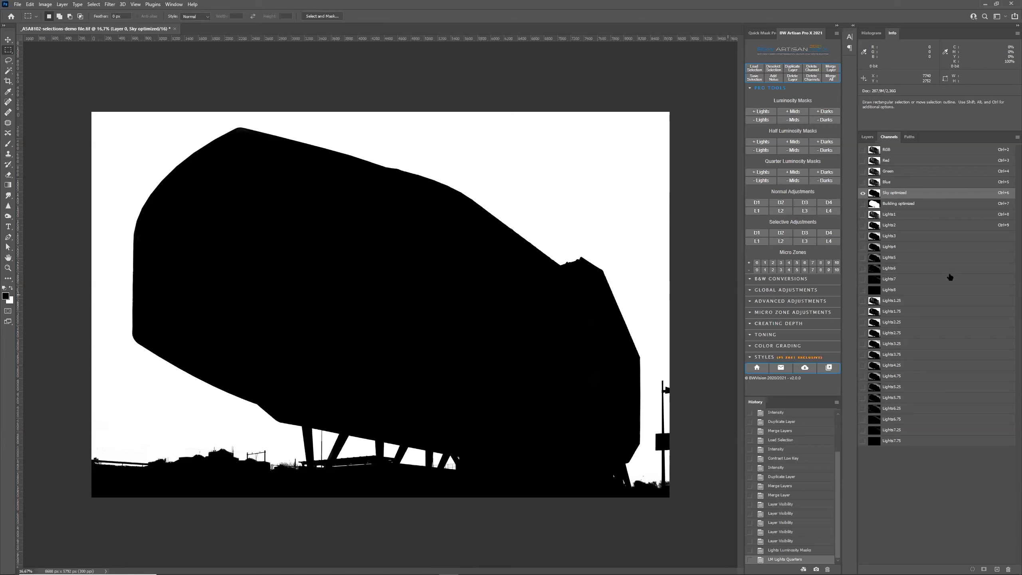
- Step through the Lights3 to Lights6 channels and the RGB composite to judge how each mask isolates the brighter sky
left_click(910, 237)
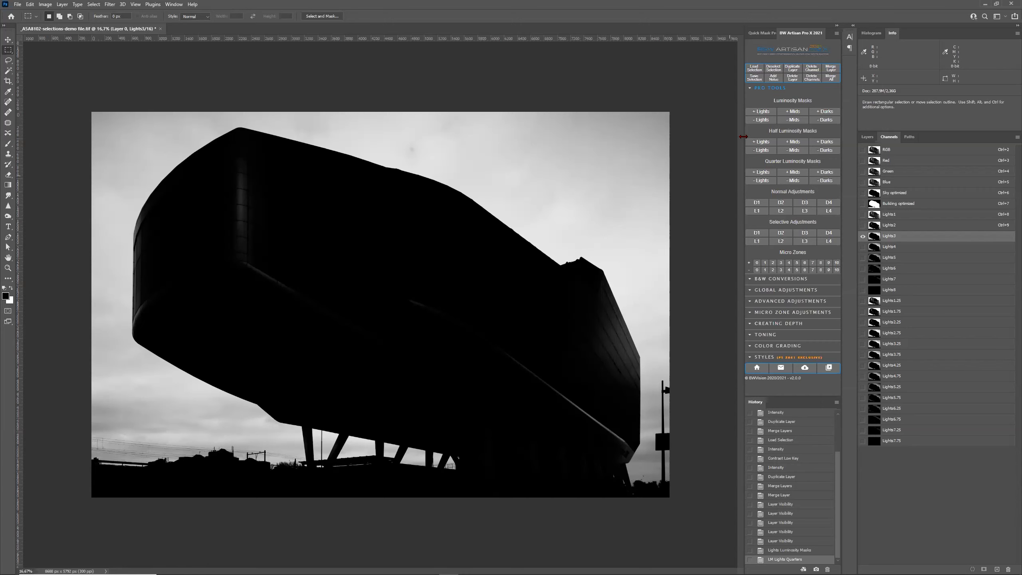
left_click(923, 247)
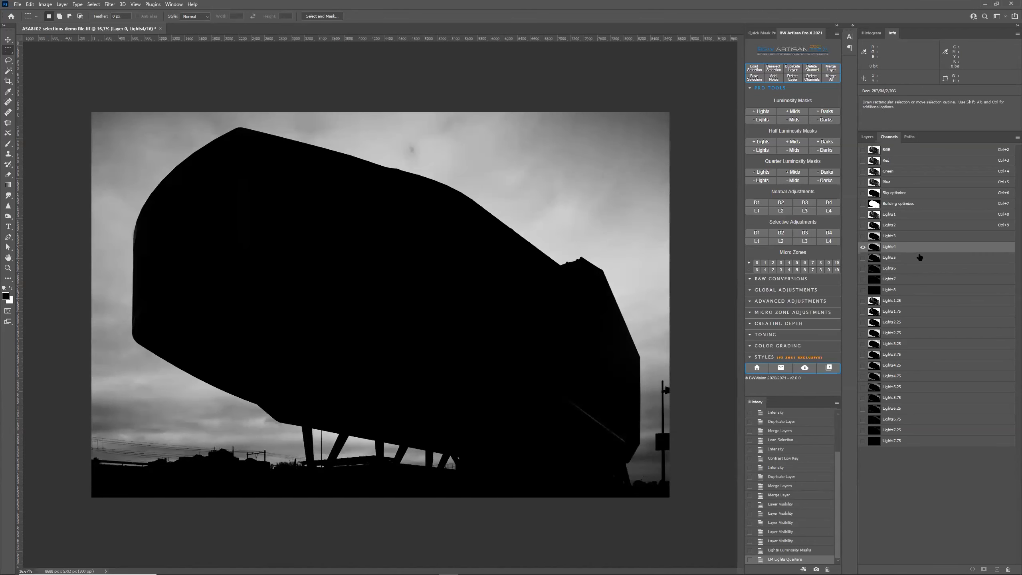
left_click(913, 258)
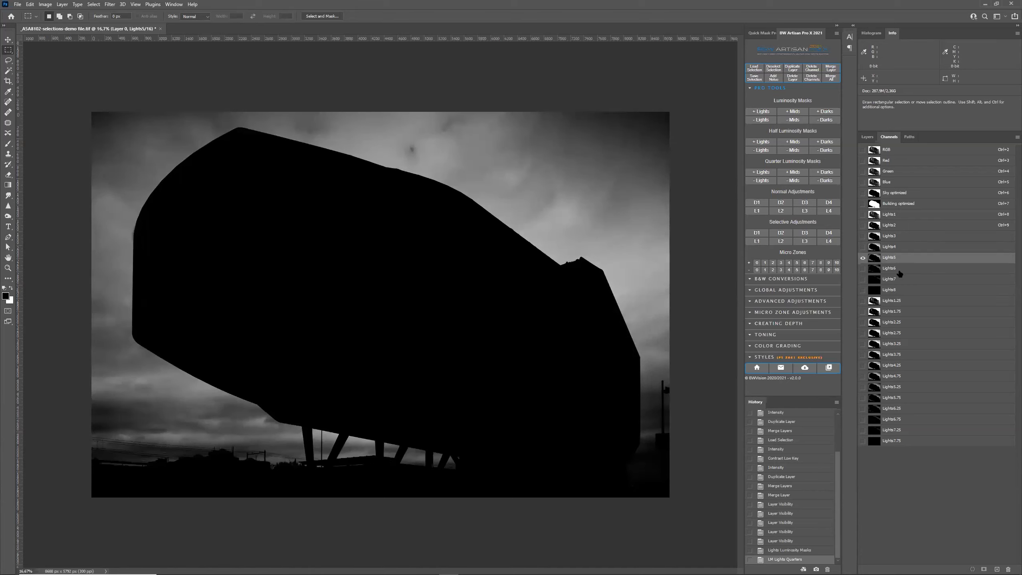
left_click(900, 272)
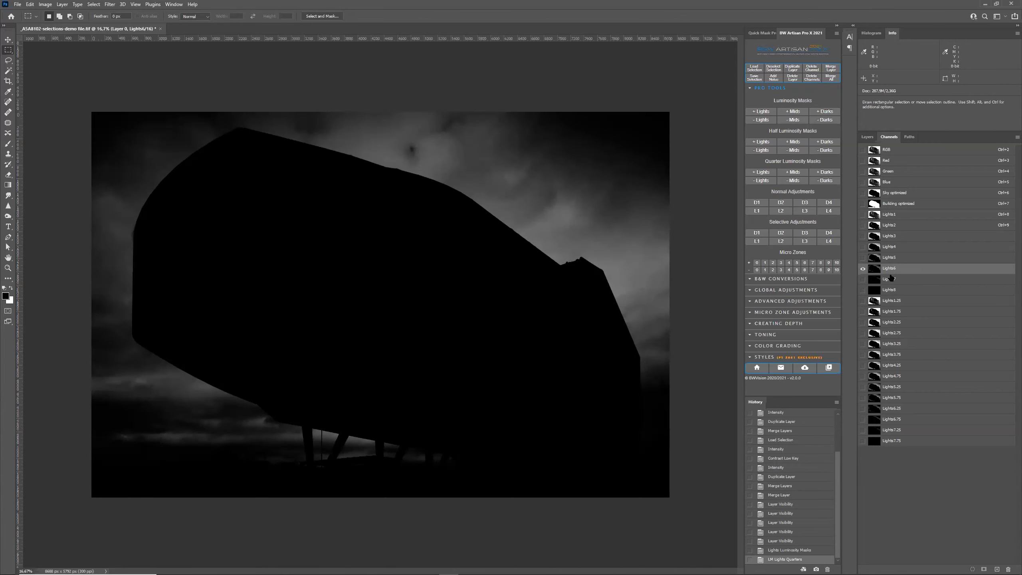
left_click(897, 154)
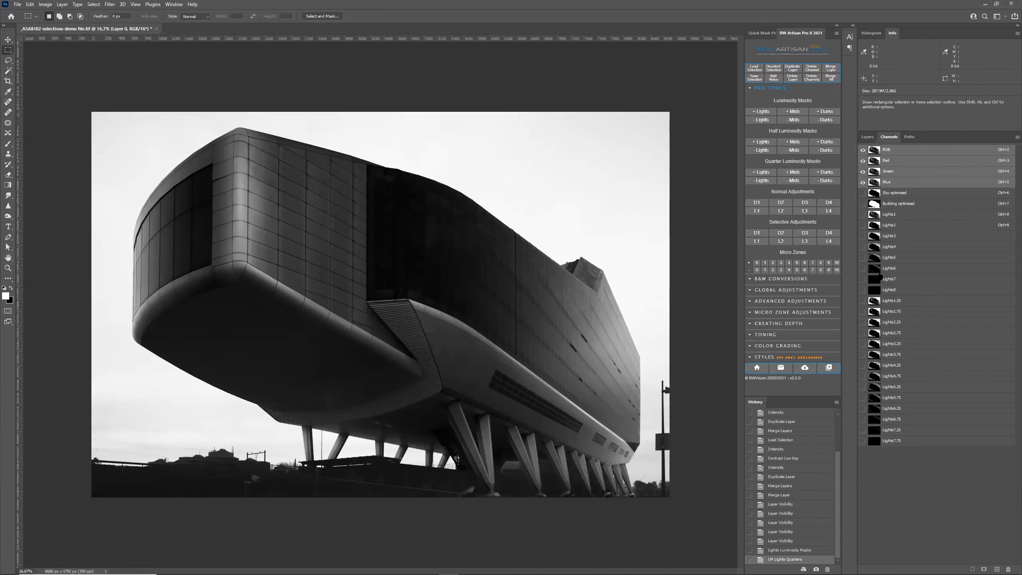
left_click(900, 240)
left_click(899, 250)
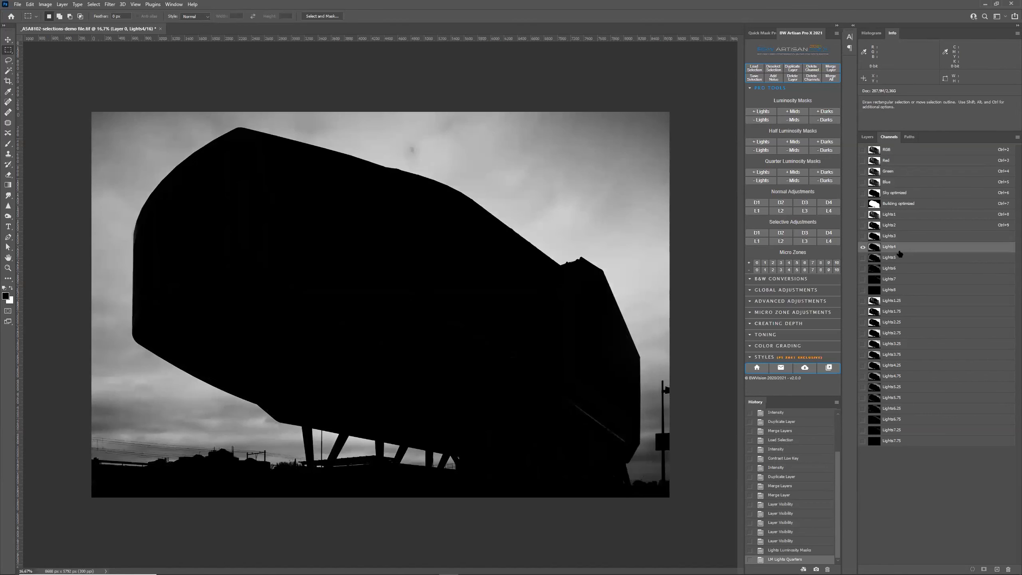
left_click(897, 259)
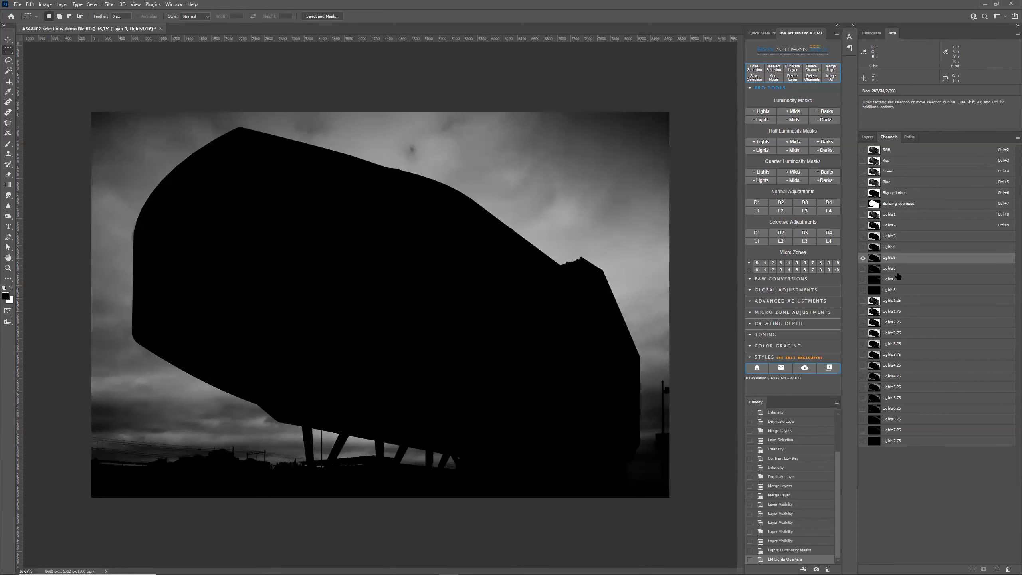
left_click(898, 268)
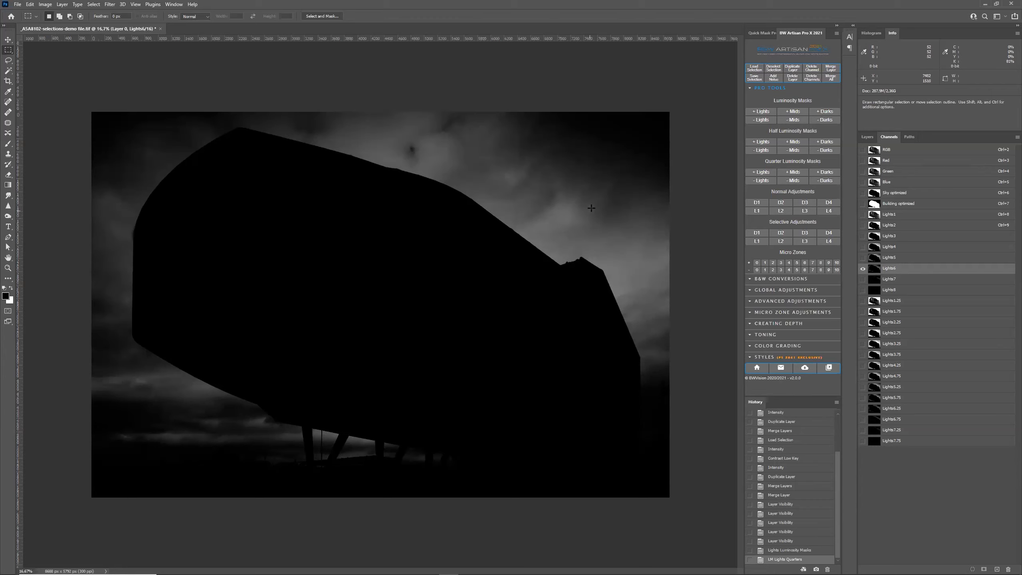
- Duplicate the Lights7 channel under its default name, then delete the set of full-step Lights luminosity masks
left_click(923, 285)
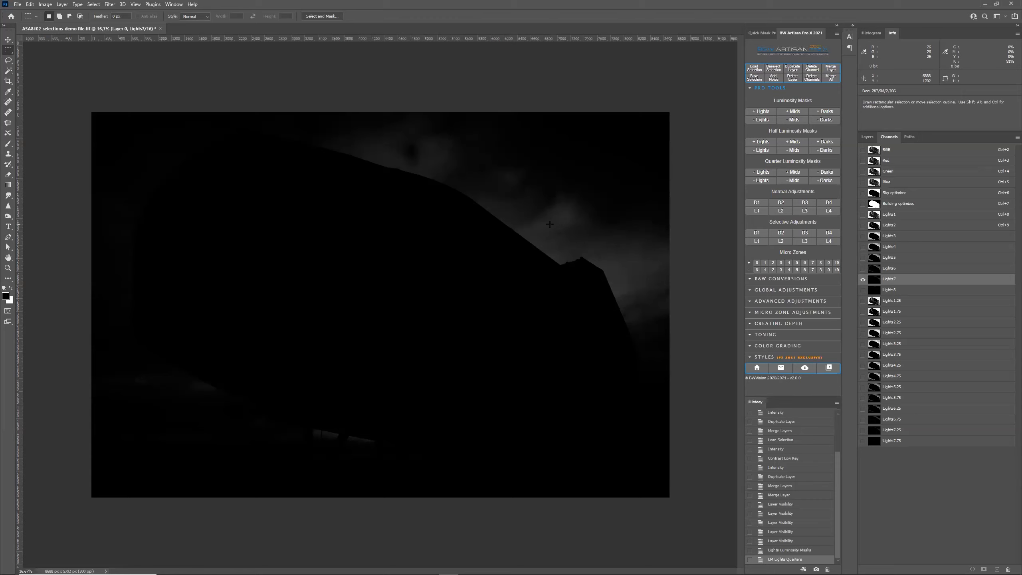
right_click(910, 284)
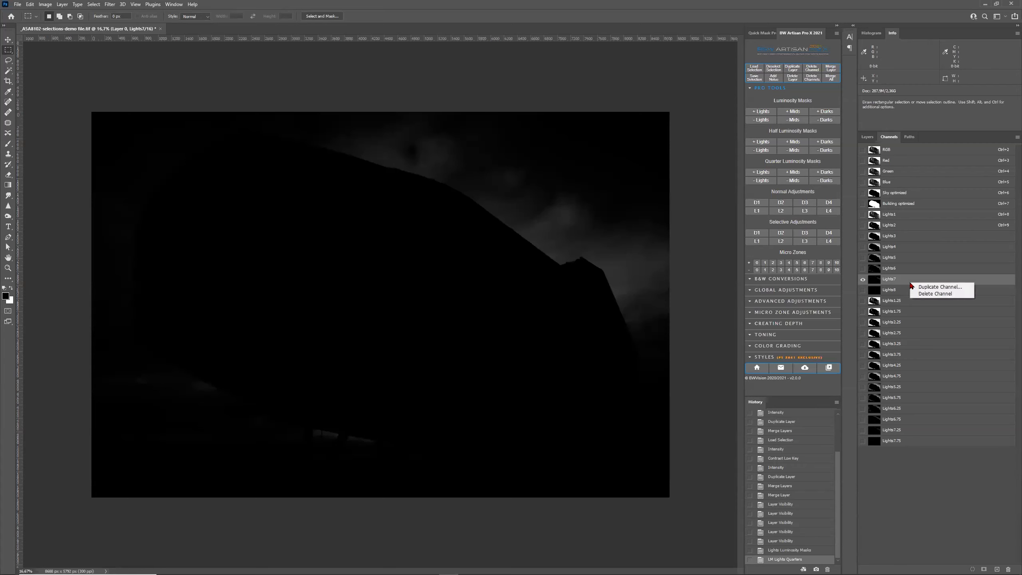
left_click(926, 286)
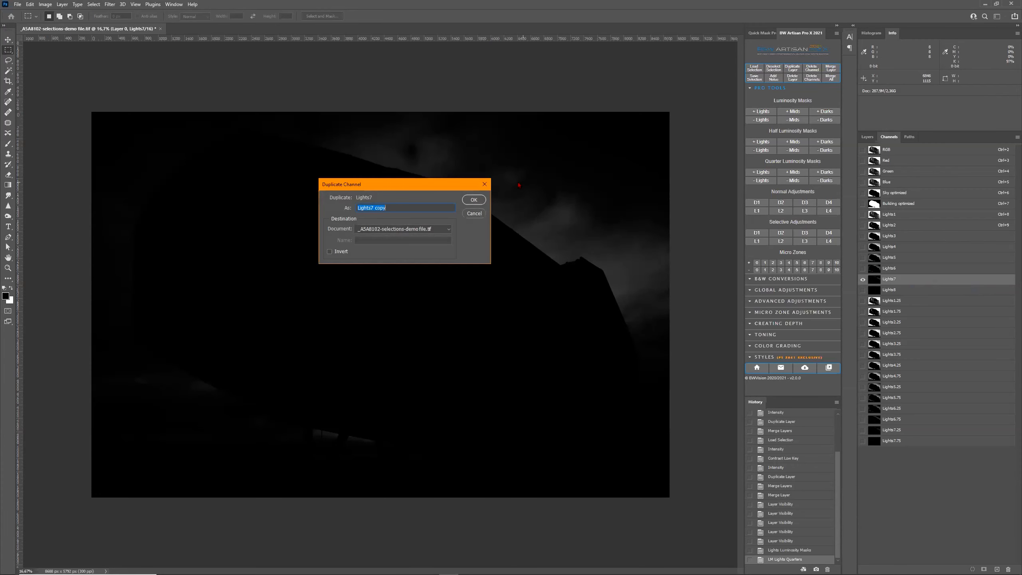
left_click(475, 200)
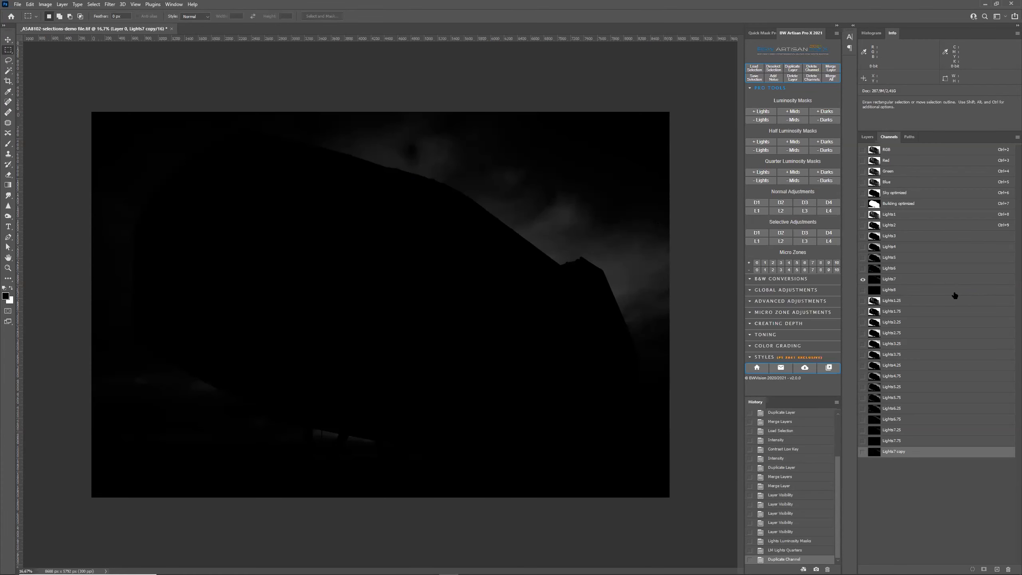
left_click(764, 121)
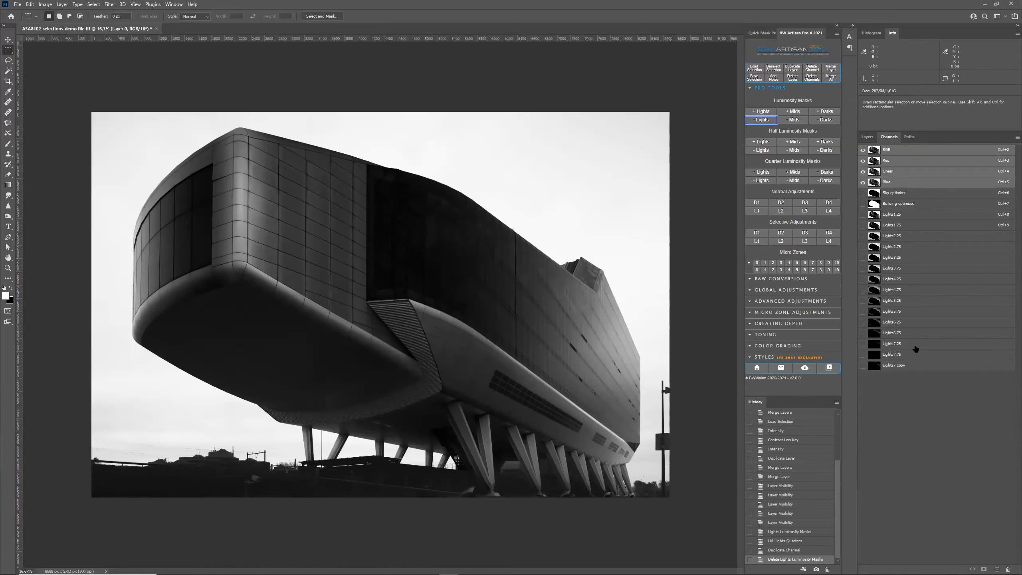
- Duplicate the Lights7.25 channel under its default name, then delete the set of Lights quarter luminosity masks
left_click(897, 366)
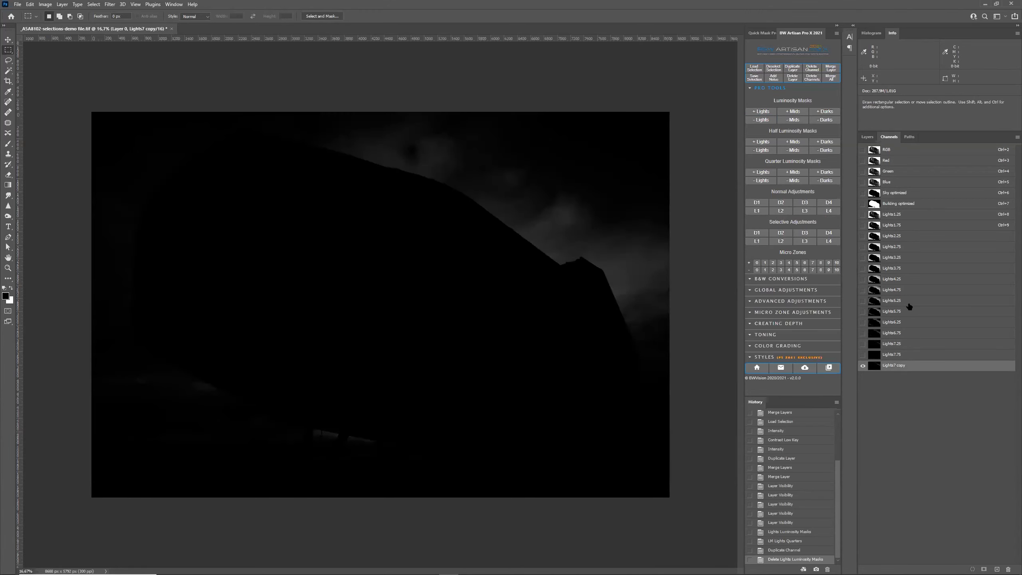
left_click(902, 345)
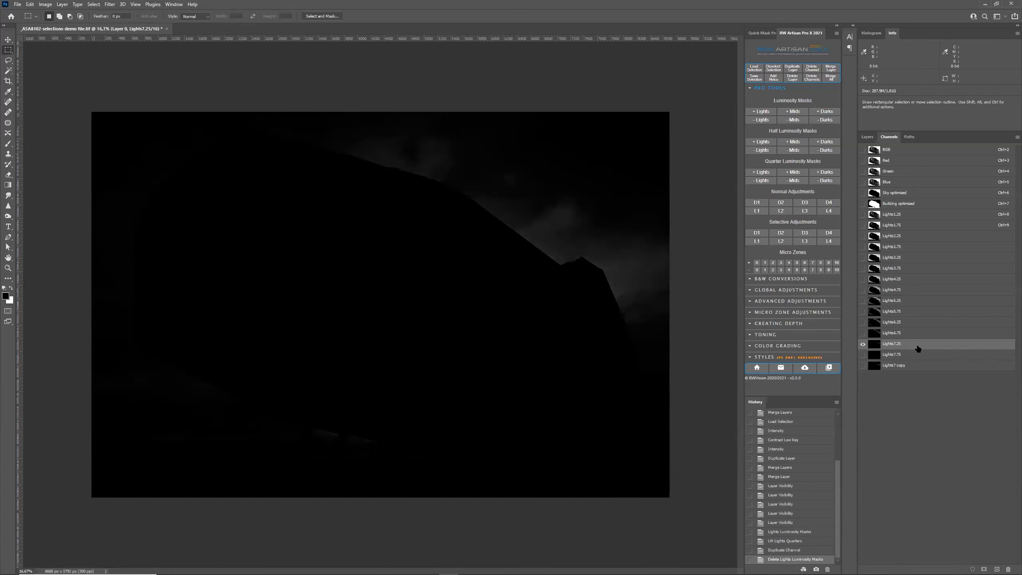
right_click(917, 347)
left_click(929, 352)
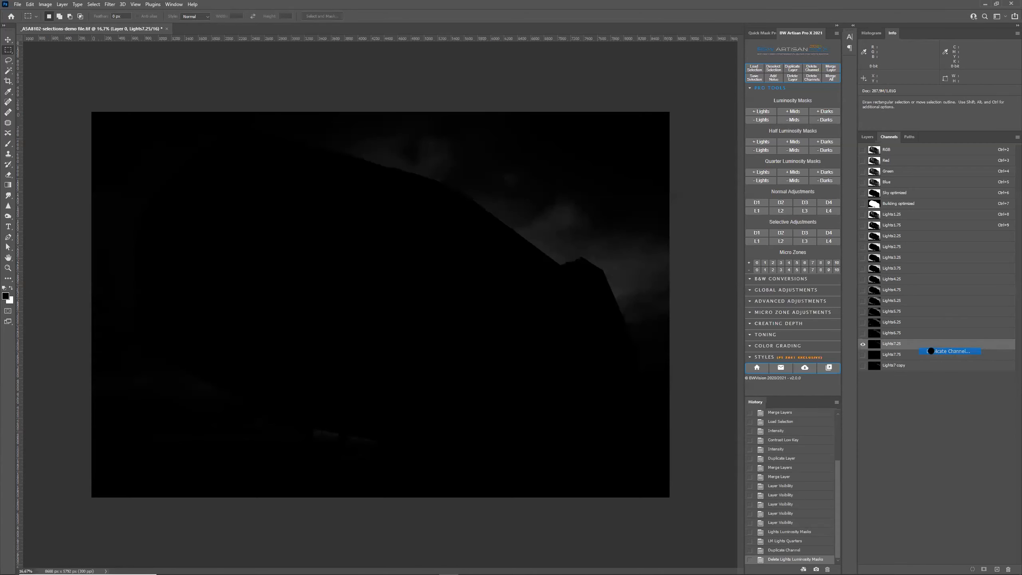
left_click(471, 200)
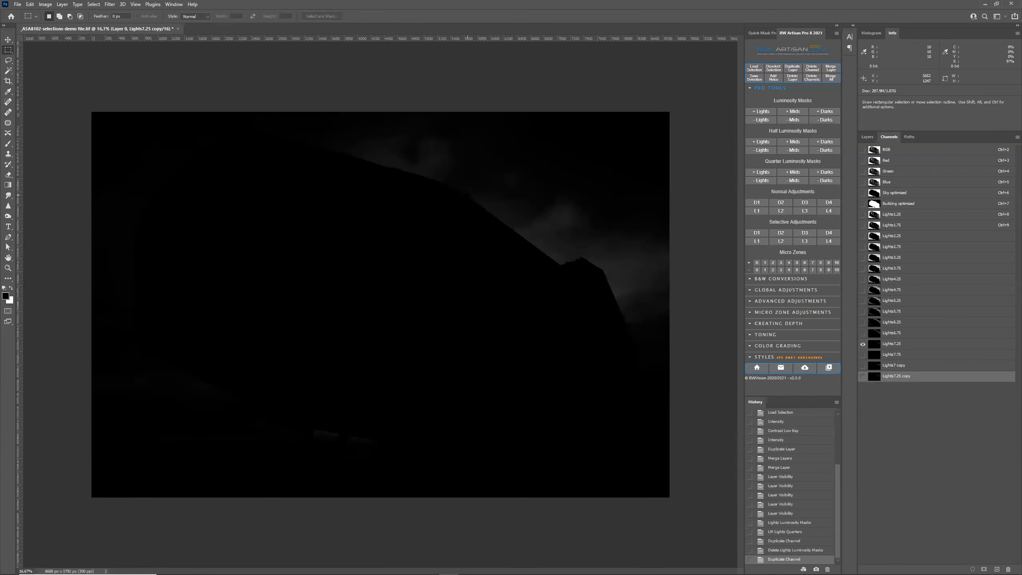
left_click(763, 182)
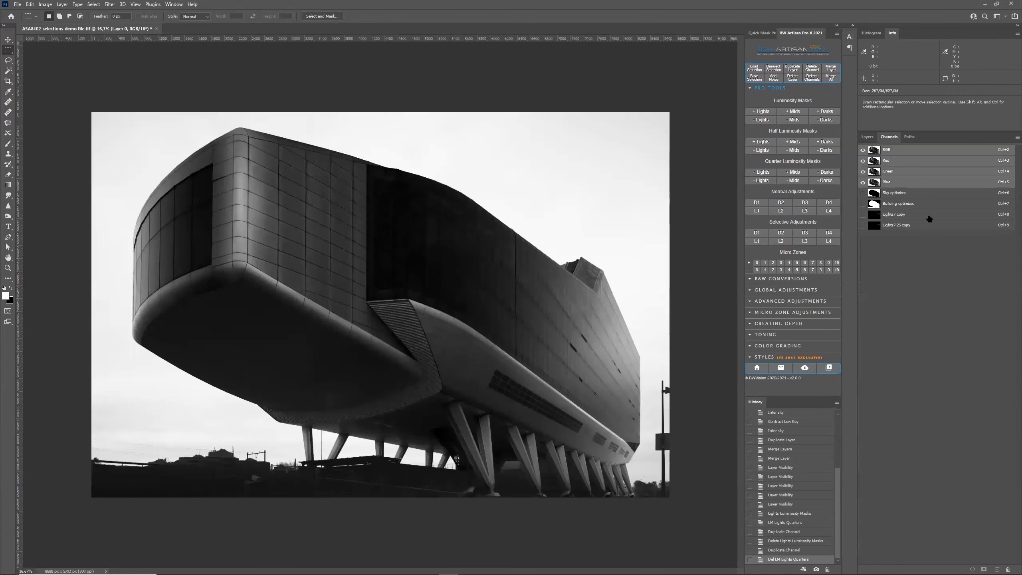
- Compare the Lights7 copy and Lights7.25 copy channels, then return to the RGB composite
left_click(925, 218)
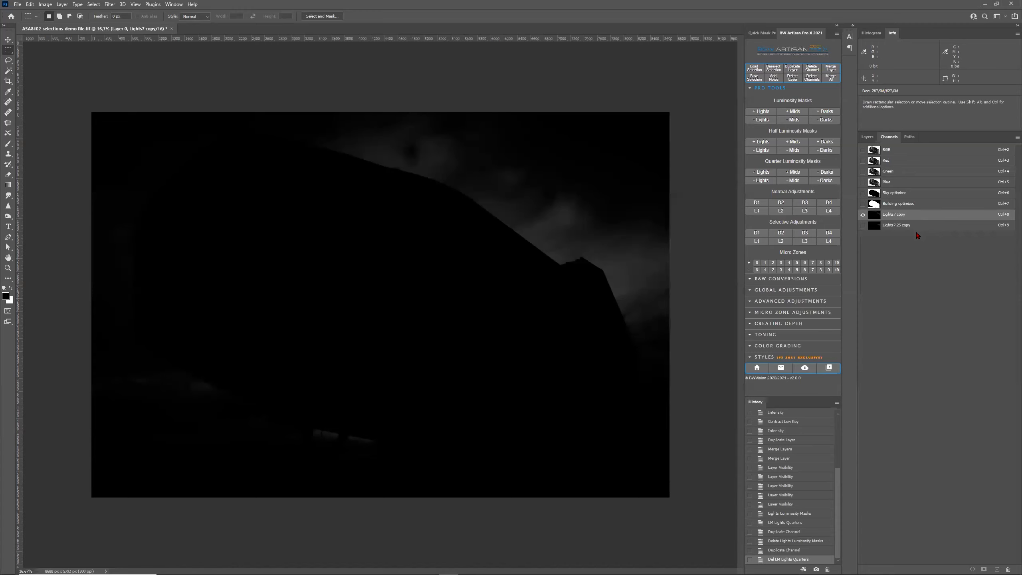
left_click(917, 229)
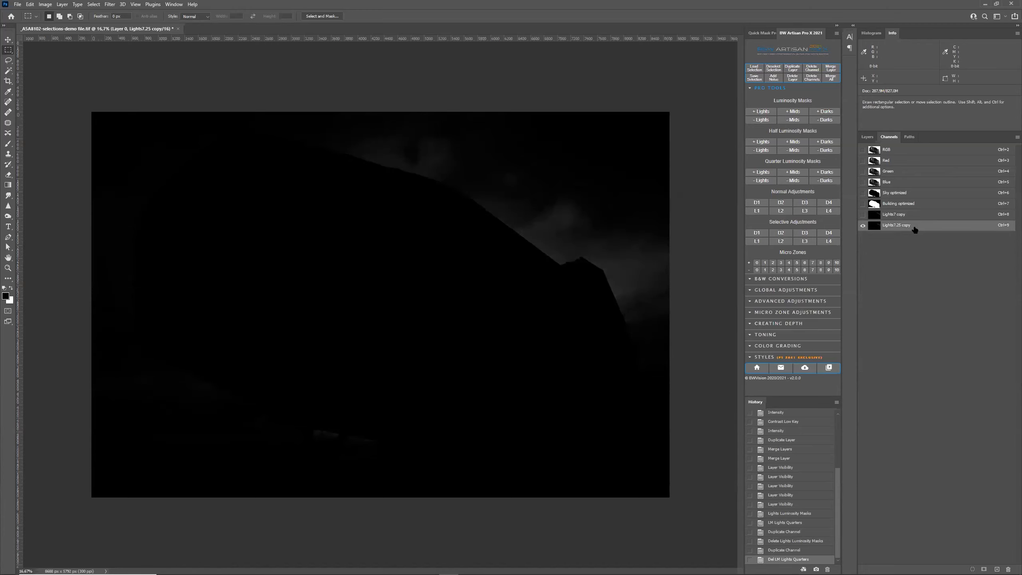
left_click(921, 215)
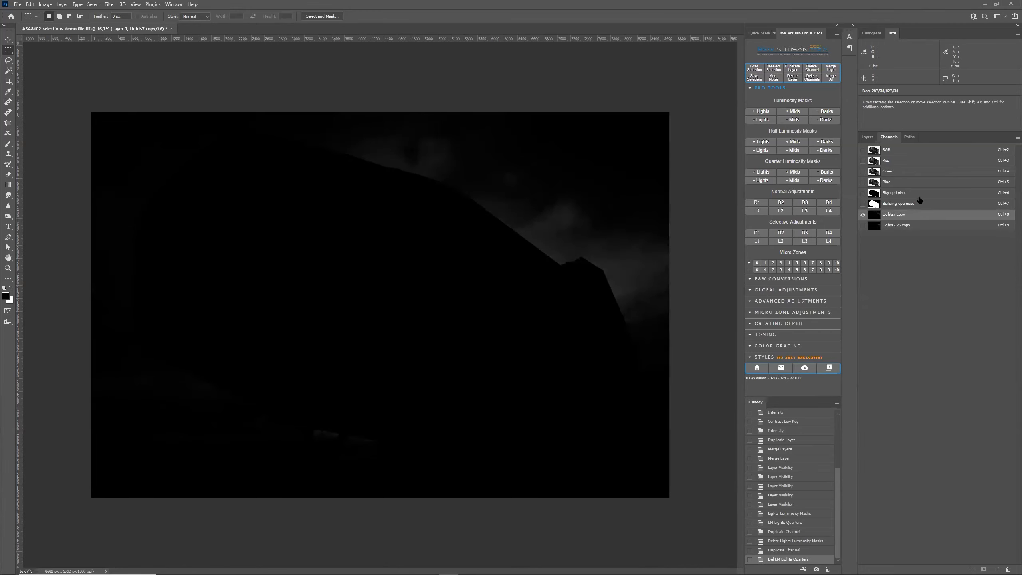
left_click(925, 152)
- Show and activate the Low Key layer, then load the Sky optimized channel as a new selection
left_click(868, 137)
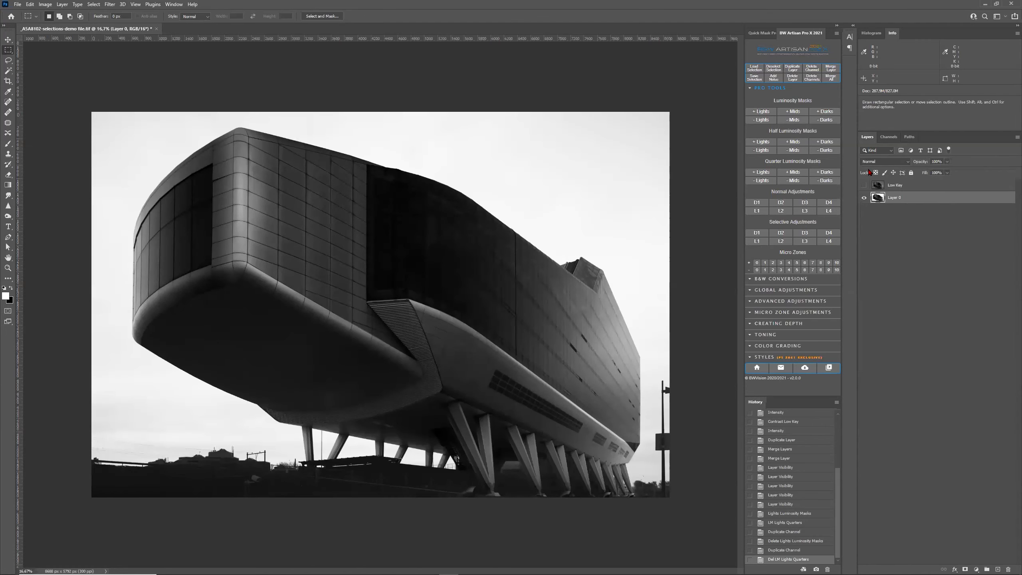
left_click(864, 184)
left_click(879, 186)
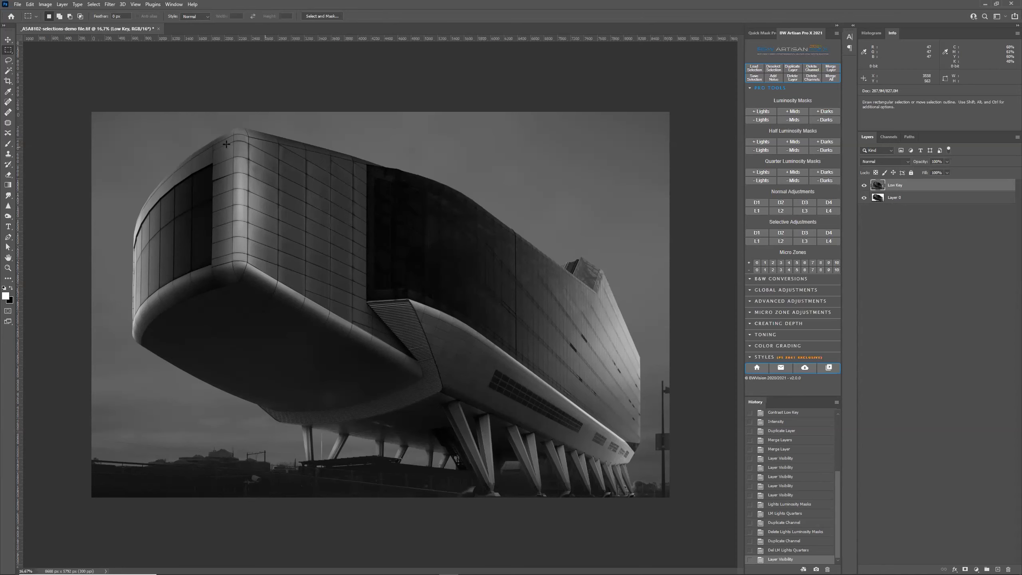
left_click(95, 4)
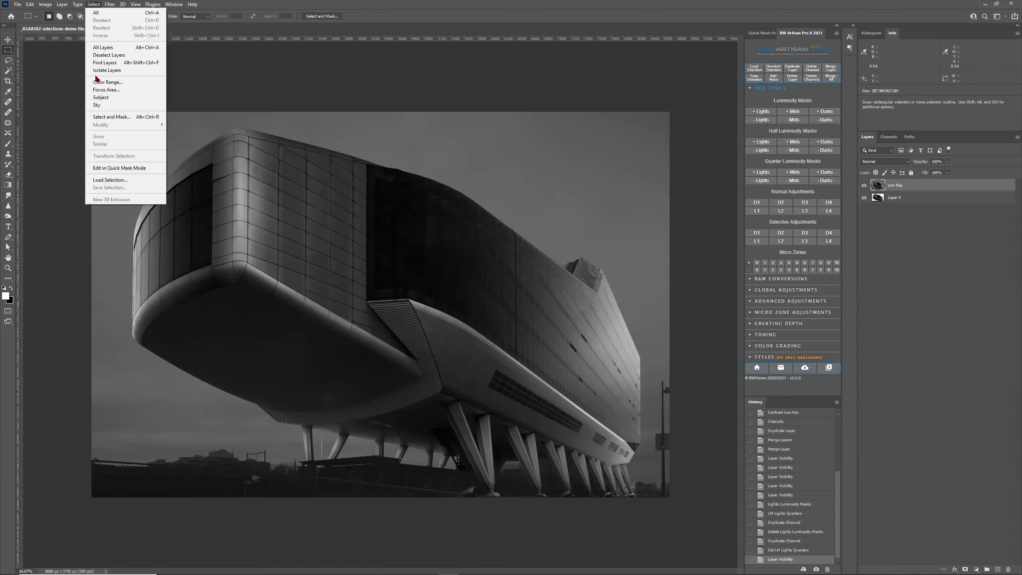
left_click(122, 181)
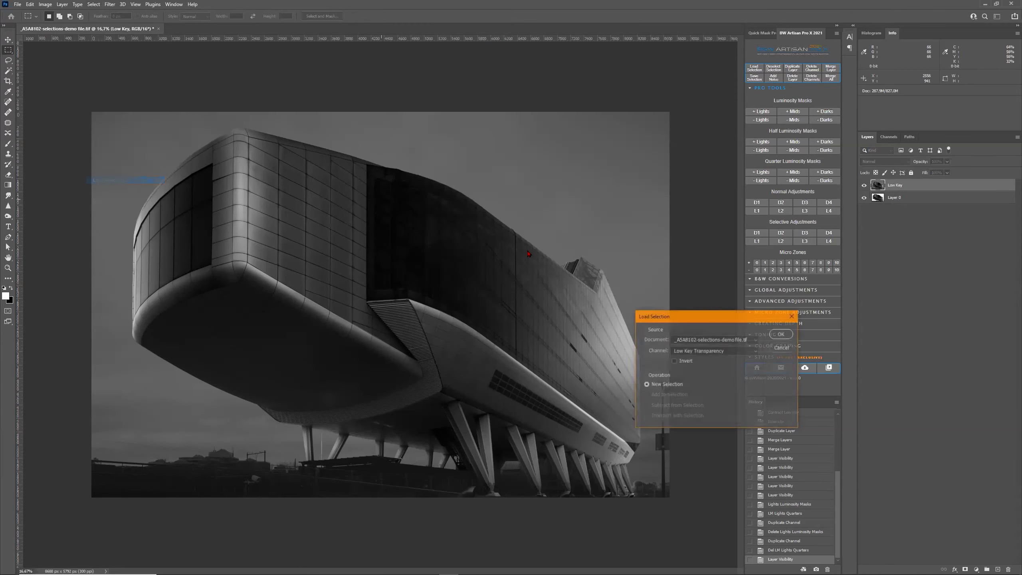
left_click(710, 350)
left_click(708, 372)
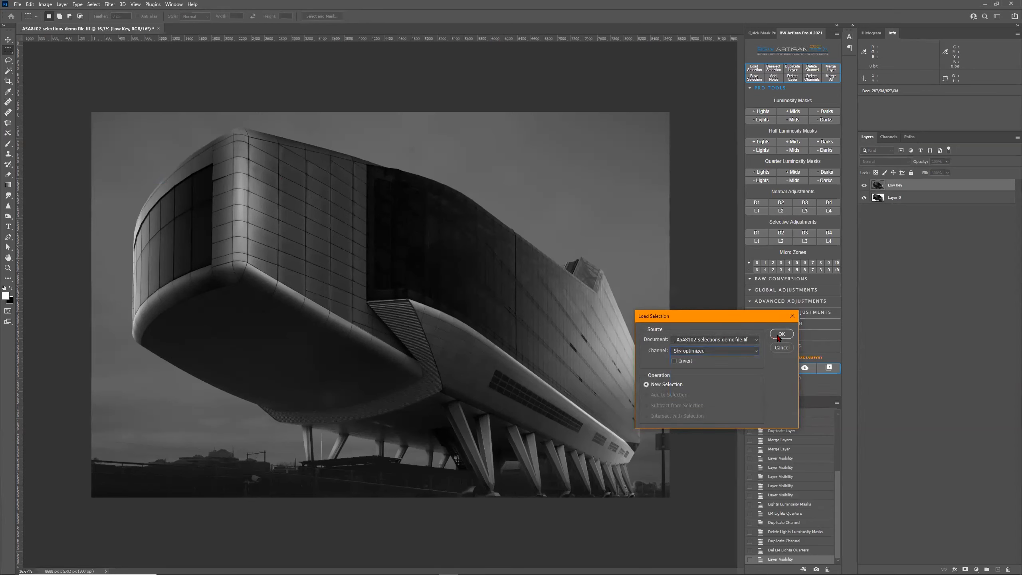
left_click(781, 334)
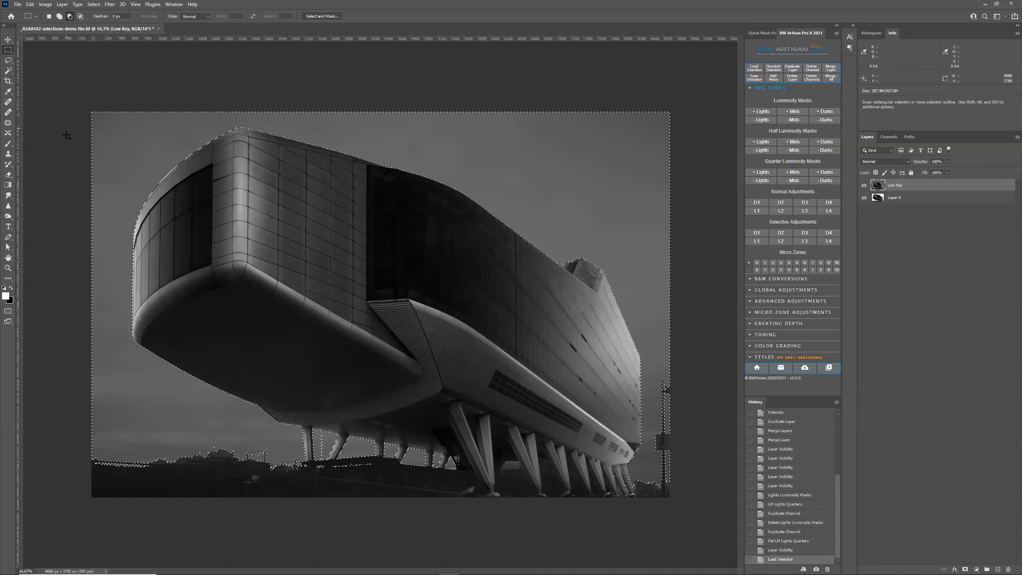
- Subtract rectangular areas from the sky selection, keeping only the sky above the building's roofline and short of the image's right edge
left_click_drag(50, 364, 913, 555)
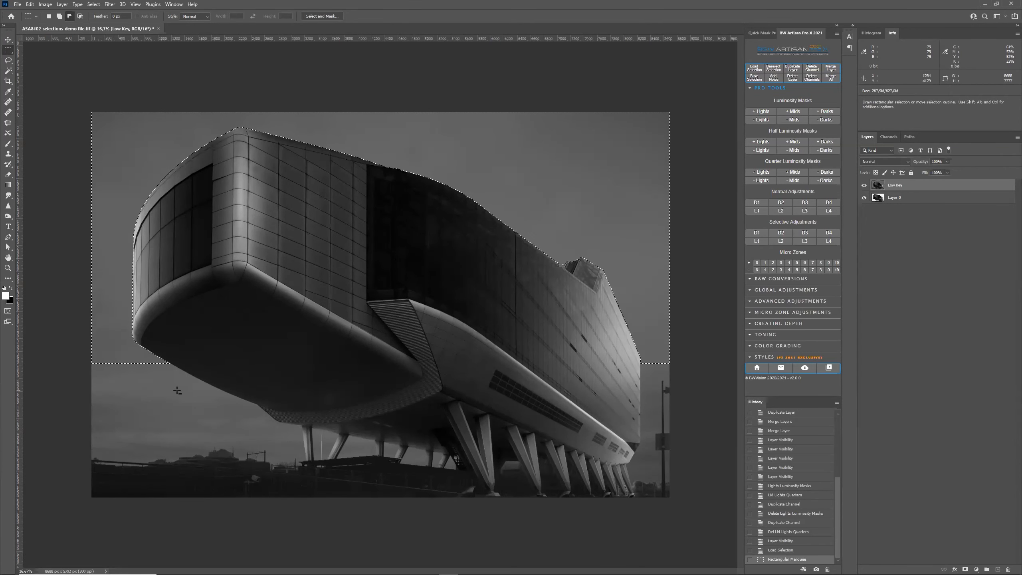
left_click_drag(76, 301, 947, 557)
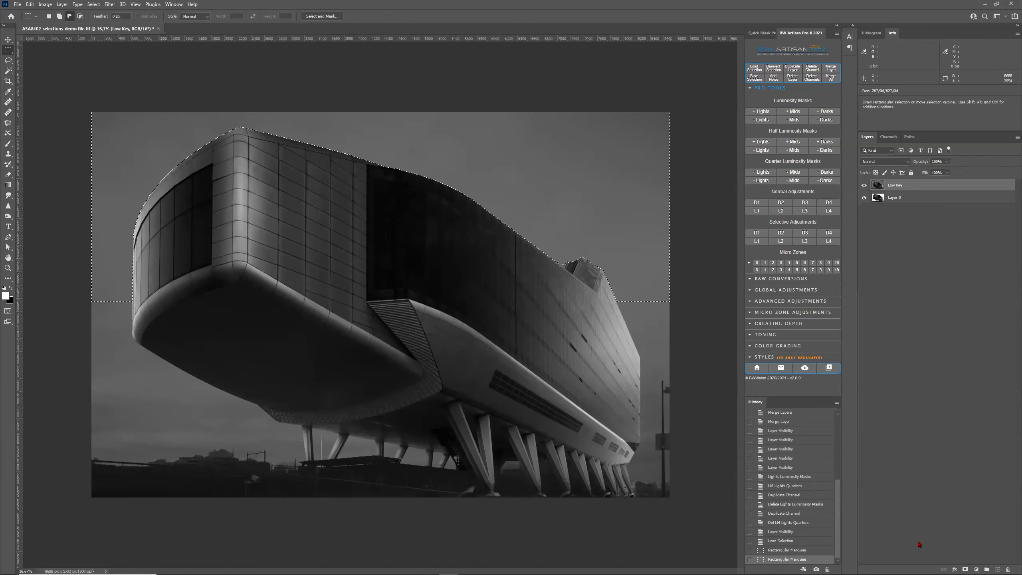
left_click_drag(92, 112, 232, 424)
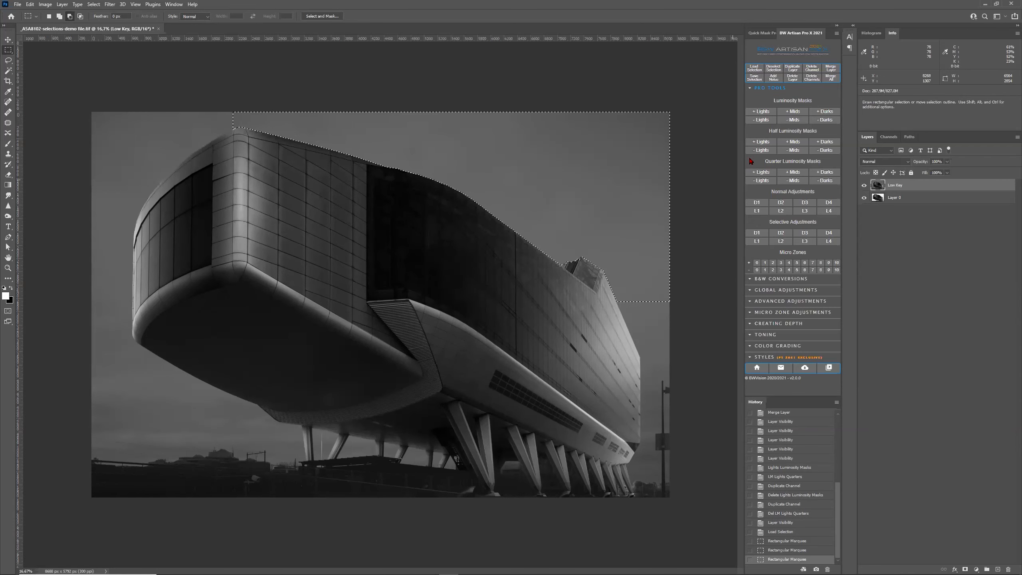
left_click_drag(647, 97, 730, 525)
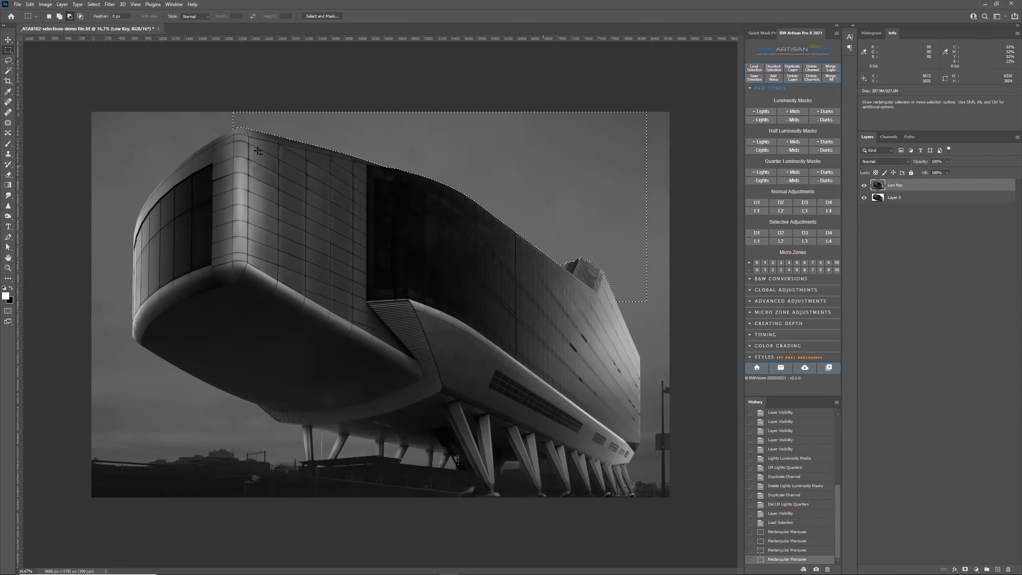
- Save the trimmed sky selection as a new channel named temp1, then deselect
left_click(88, 5)
left_click(121, 187)
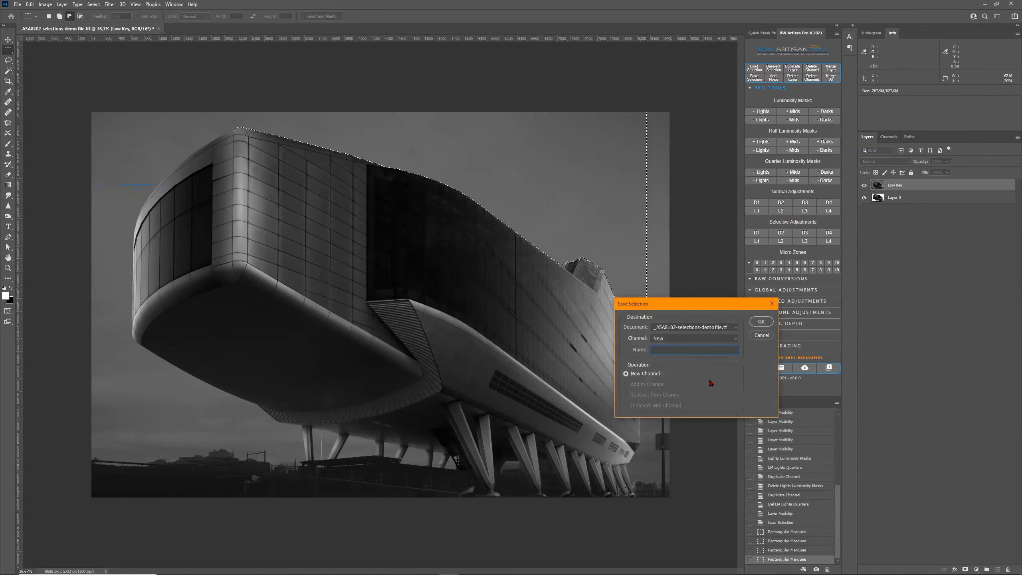
type("temp1")
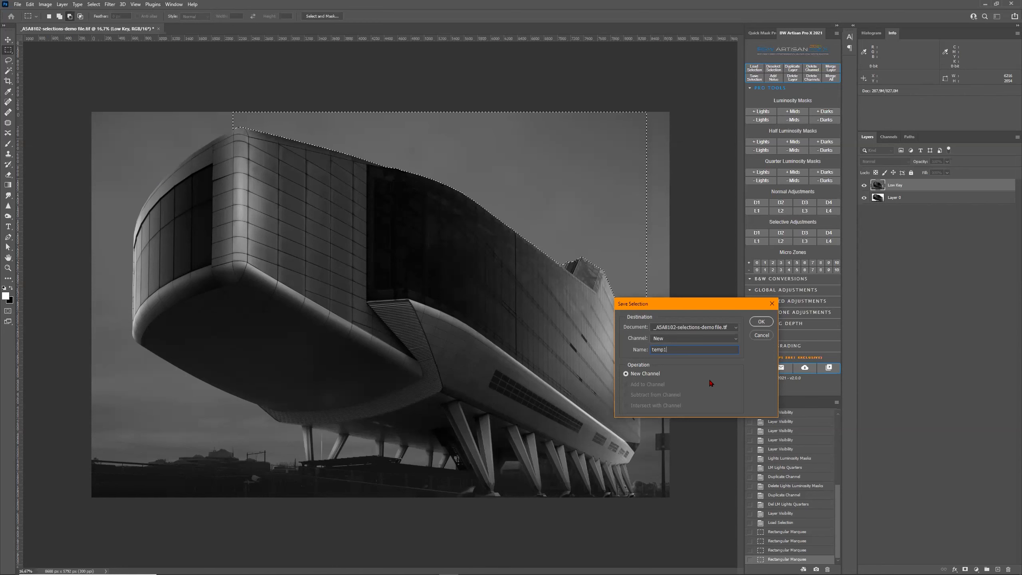
key("Return")
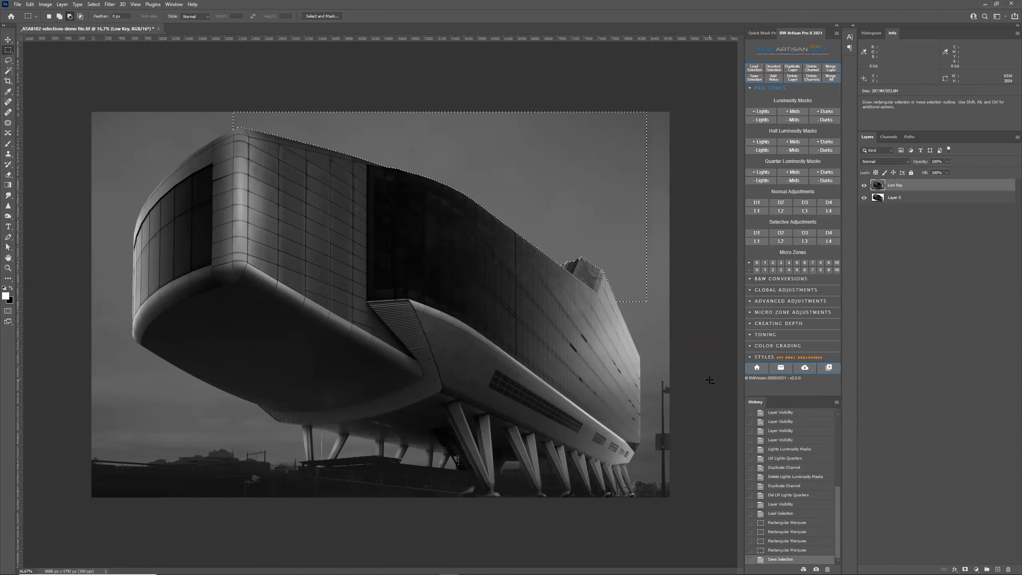
left_click(773, 68)
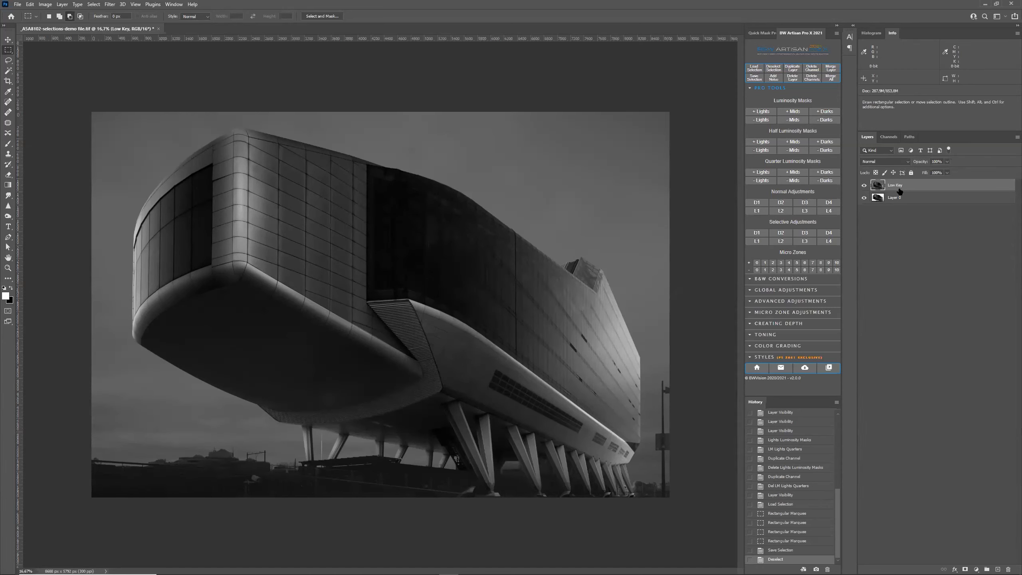
- Duplicate the Low Key layer and load the temp1 channel as a selection on the copy
key("ctrl")
key("ctrl+j")
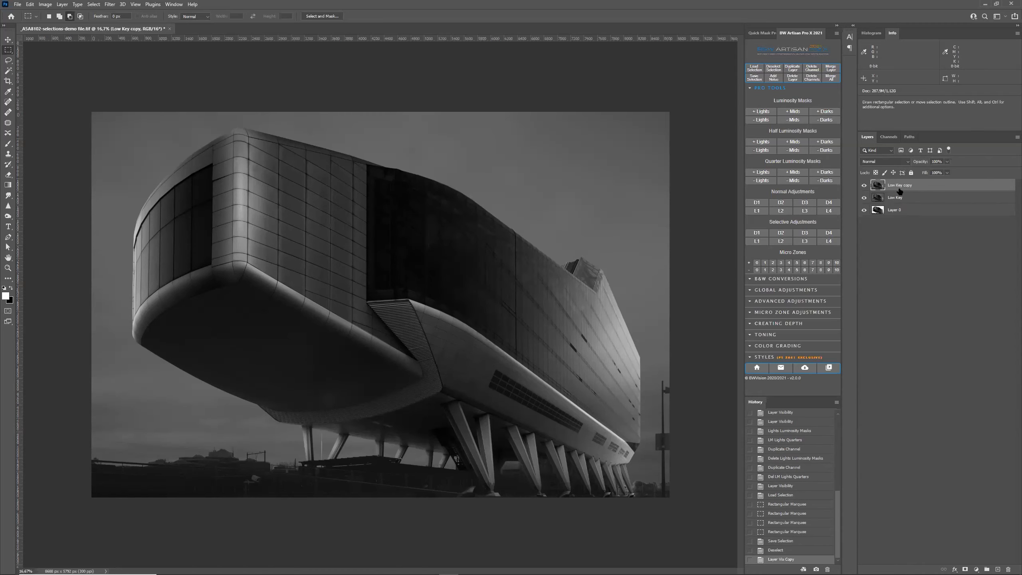
left_click(755, 71)
left_click(740, 350)
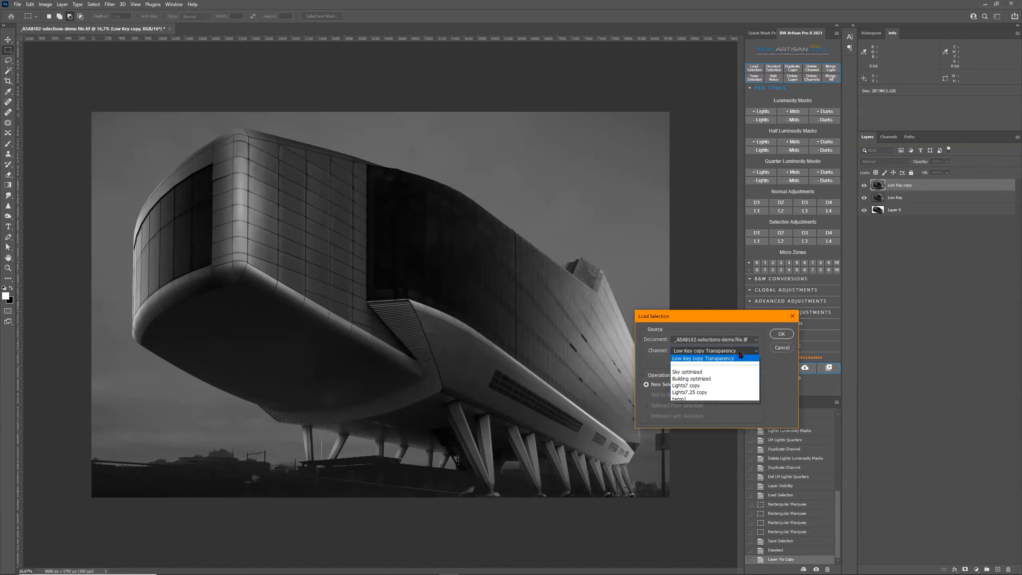
left_click(714, 399)
left_click(780, 332)
- Intersect the current selection with the Lights7.25 copy channel and accept the faint selection without visible edges
left_click(764, 68)
left_click(719, 351)
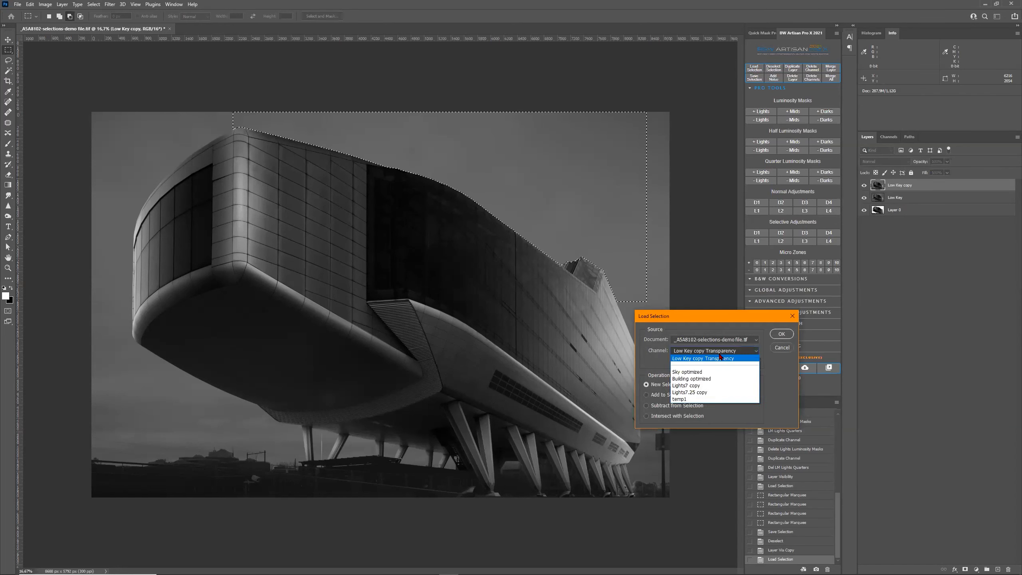
left_click(715, 392)
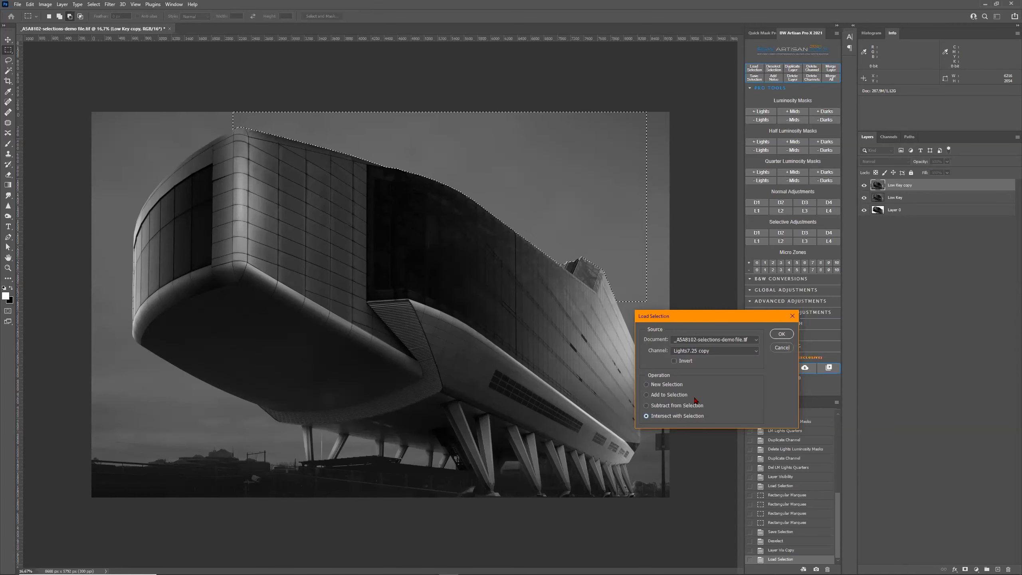
left_click(782, 334)
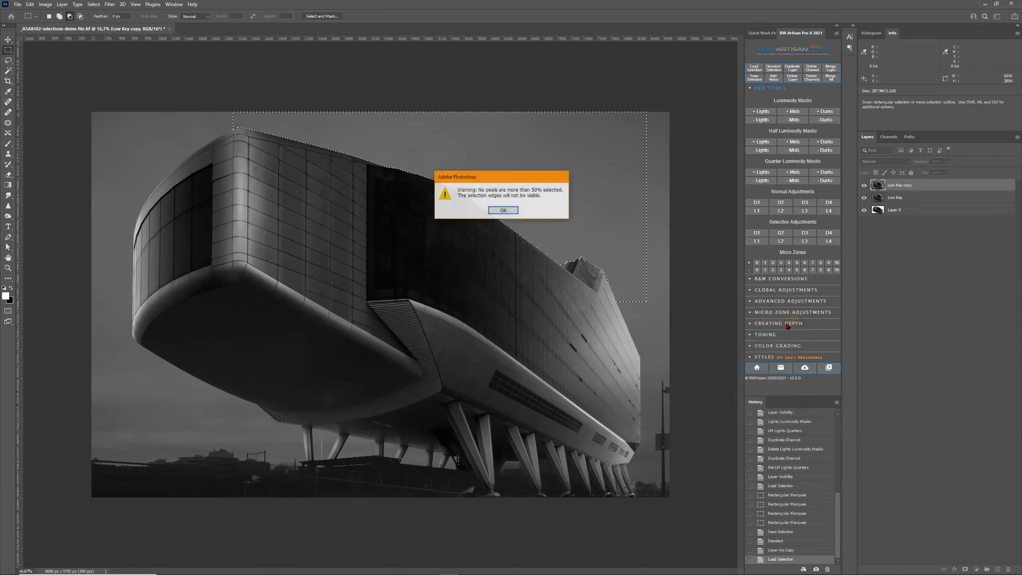
left_click(502, 208)
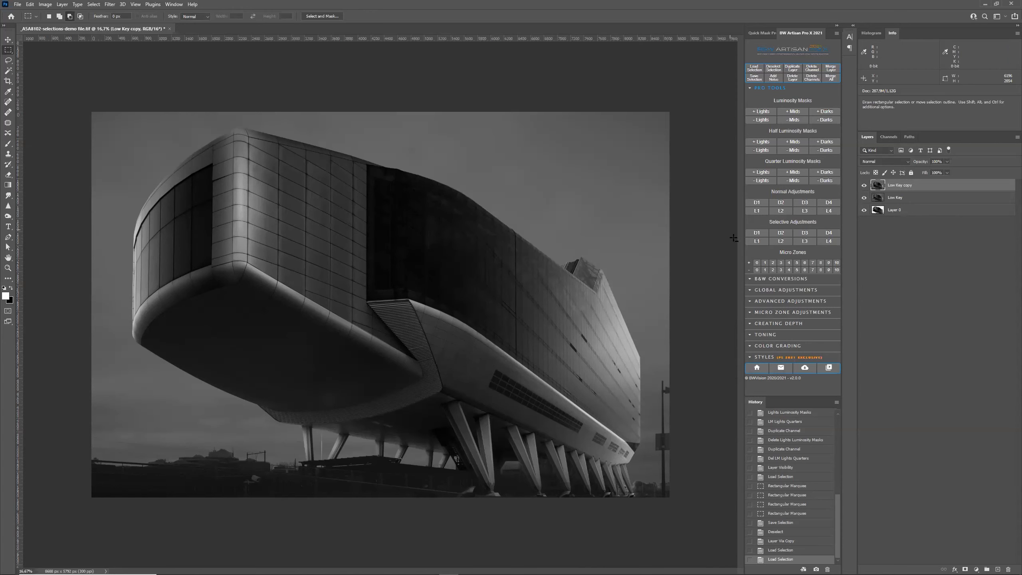
- Lighten the brighter sky in the selection with one selective L1 adjustment followed by repeated selective L2 adjustments
left_click(768, 235)
left_click(756, 241)
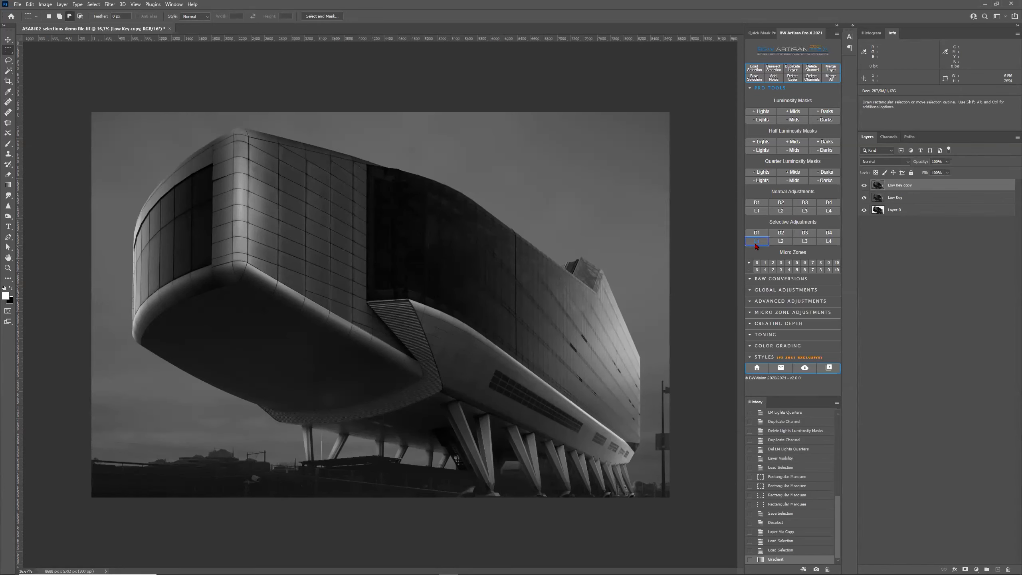
left_click(783, 242)
left_click(782, 241)
left_click(781, 241)
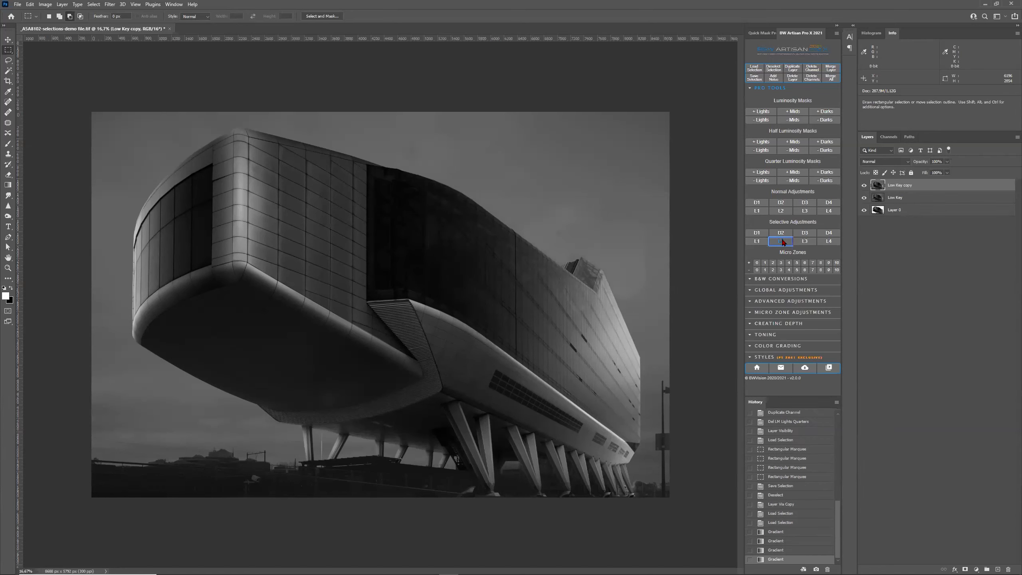
left_click(781, 240)
left_click(781, 241)
left_click(781, 241)
left_click(781, 242)
left_click(781, 241)
left_click(781, 241)
- Brighten the selected sky further with normal L1 adjustments and another selective L2 adjustment
left_click(757, 211)
left_click(759, 213)
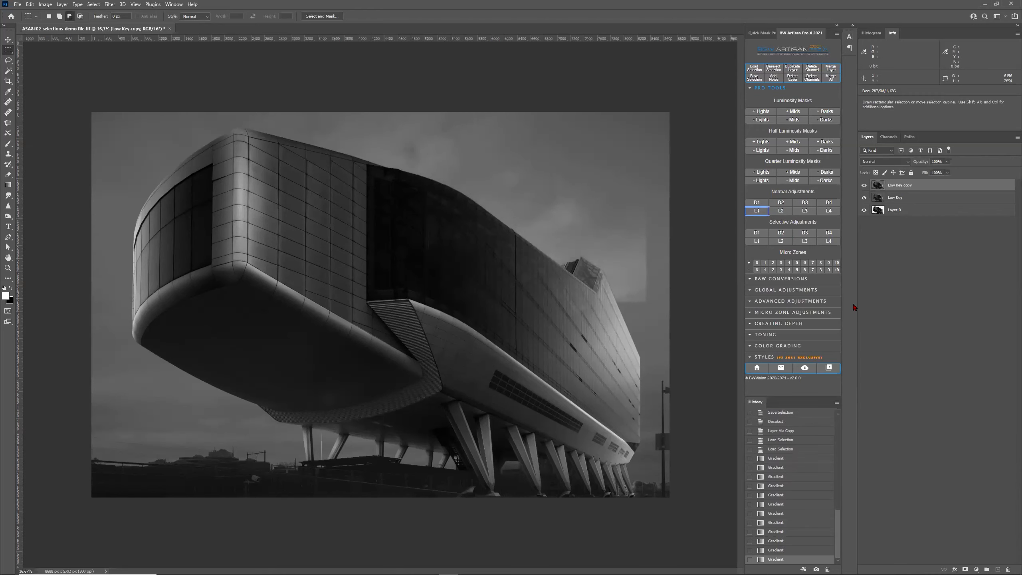
left_click(781, 241)
left_click(760, 212)
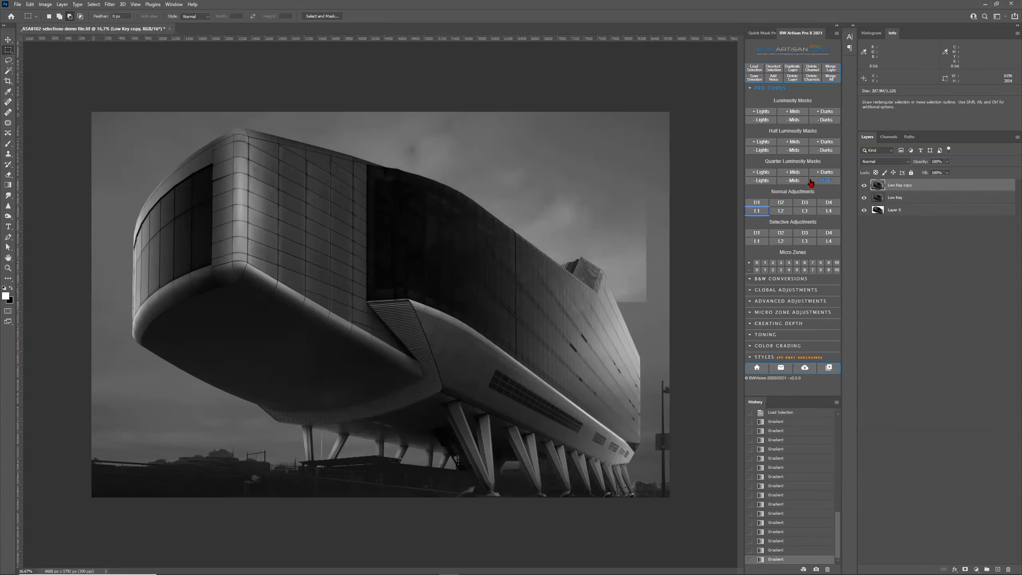
- Load the temp1 channel as a new selection in place of the luminosity selection
left_click(752, 67)
left_click(742, 352)
left_click(738, 397)
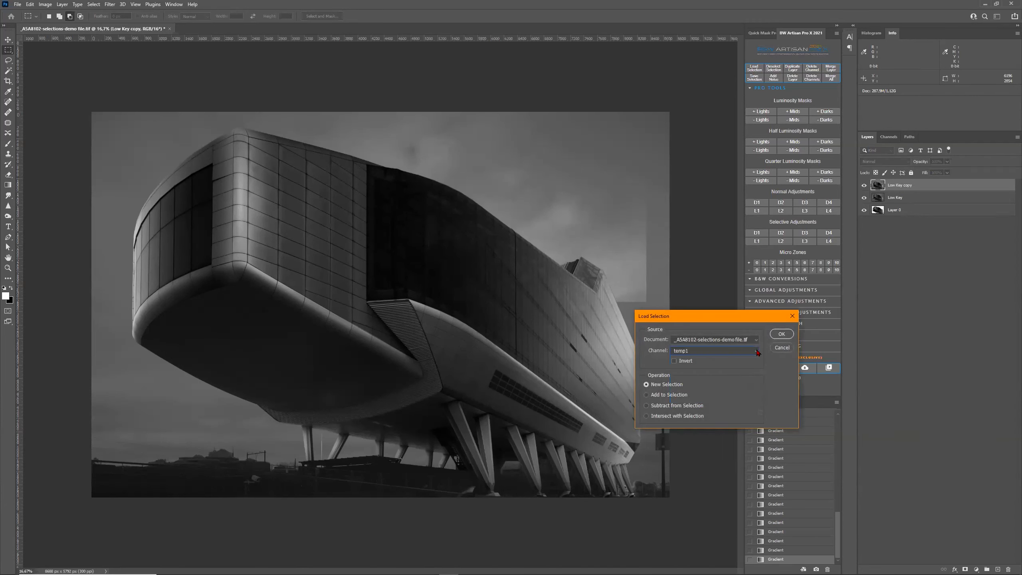
left_click(781, 334)
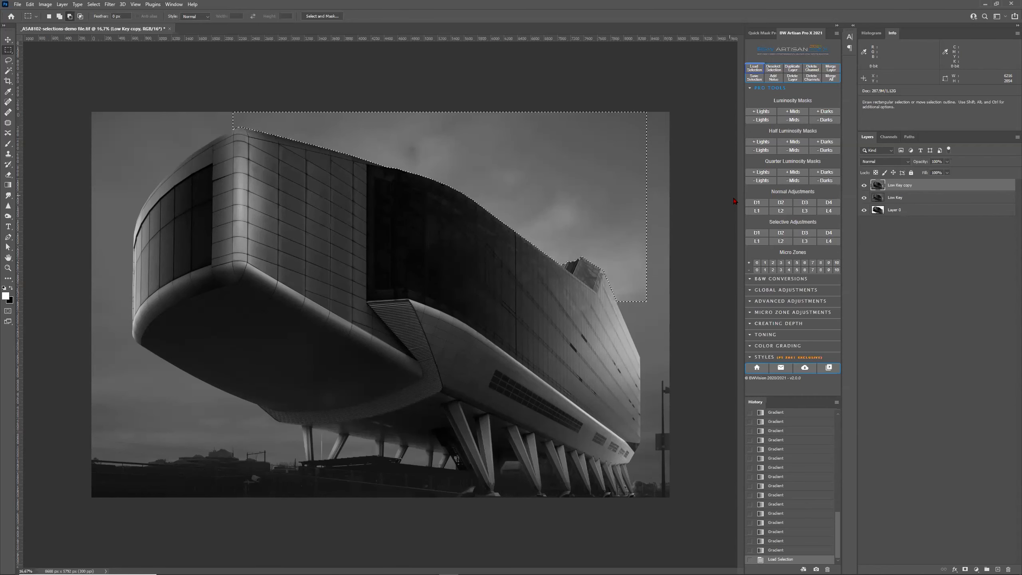
- Blend the brightened sky's hard edges with extra-small Creating Depth restores up, right-to-left, left-to-right and down, then deselect
left_click(778, 326)
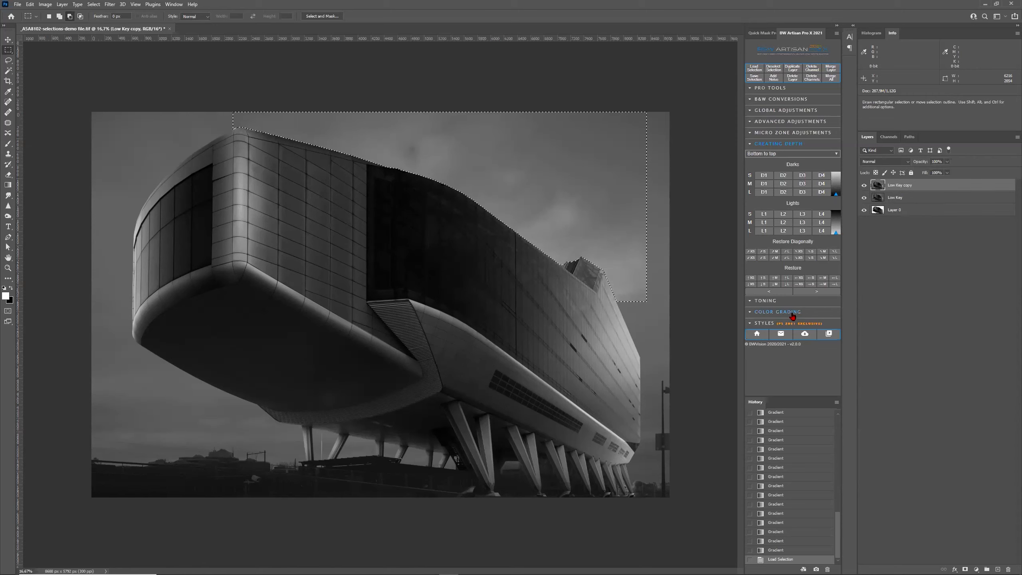
left_click(751, 279)
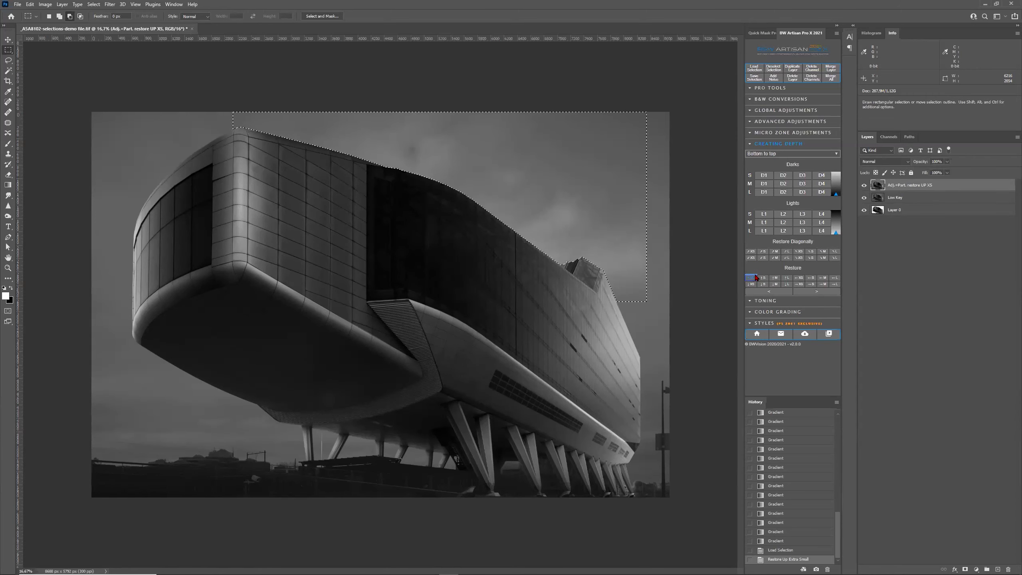
left_click(799, 278)
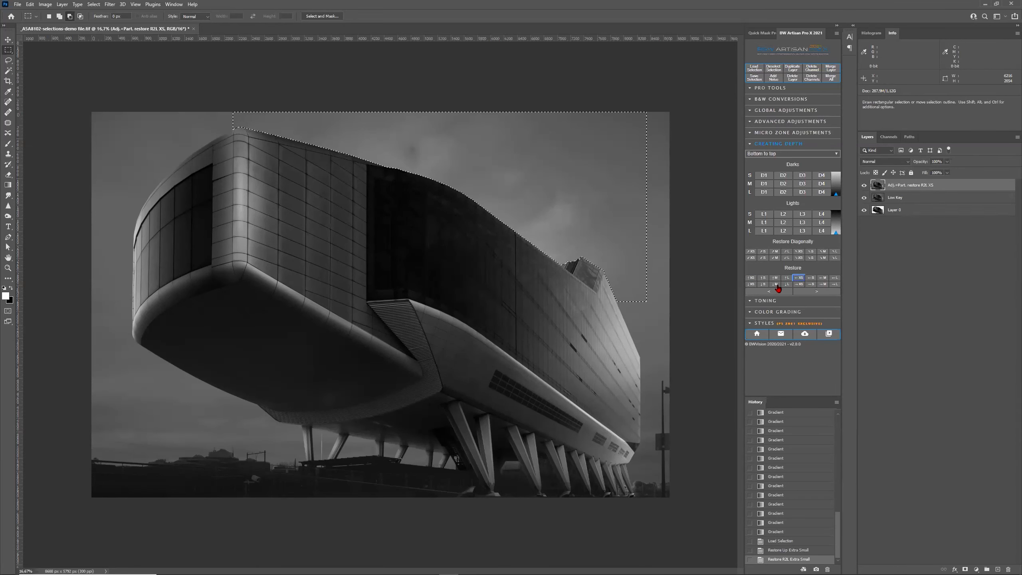
left_click(803, 285)
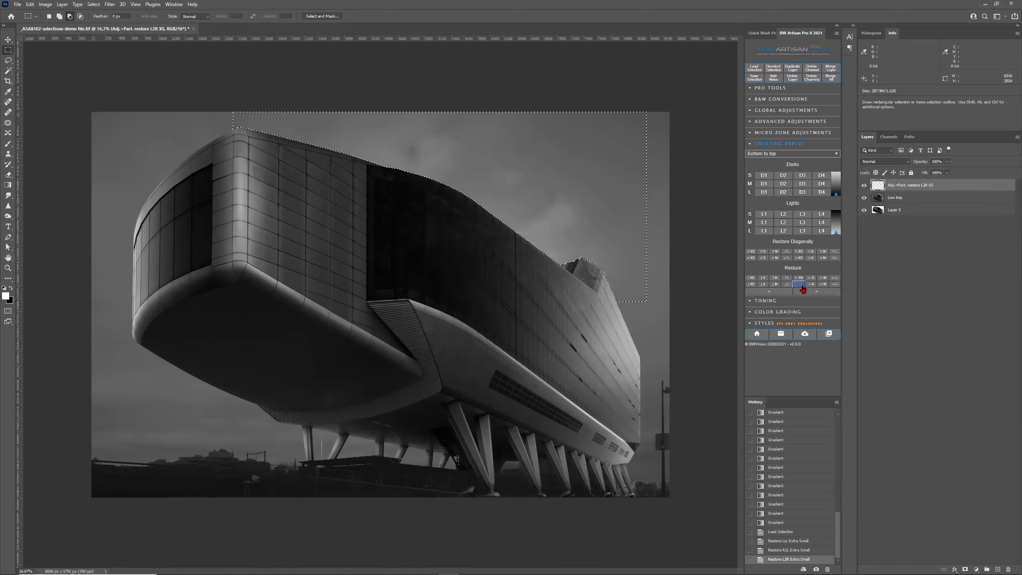
left_click(752, 284)
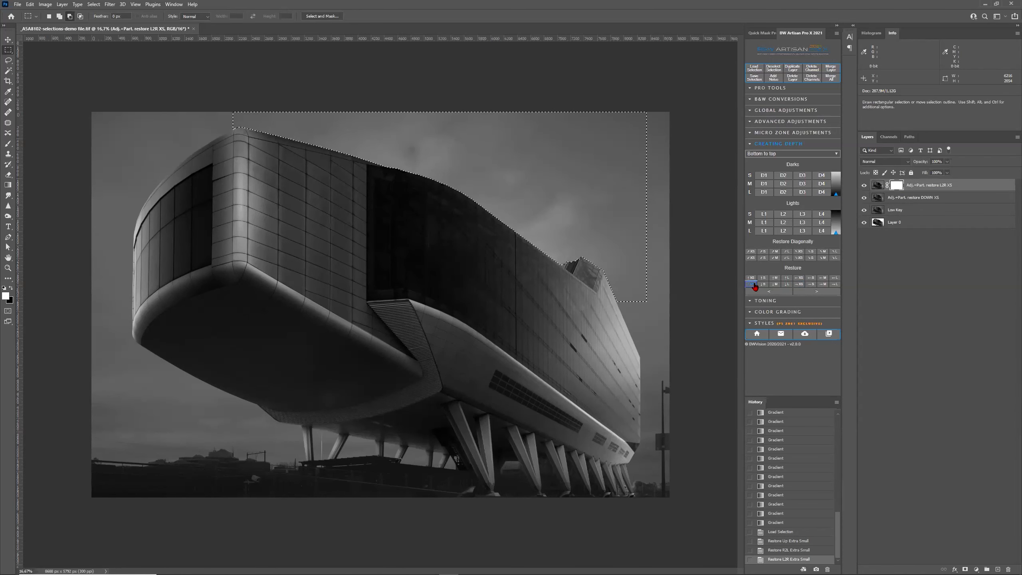
left_click(773, 69)
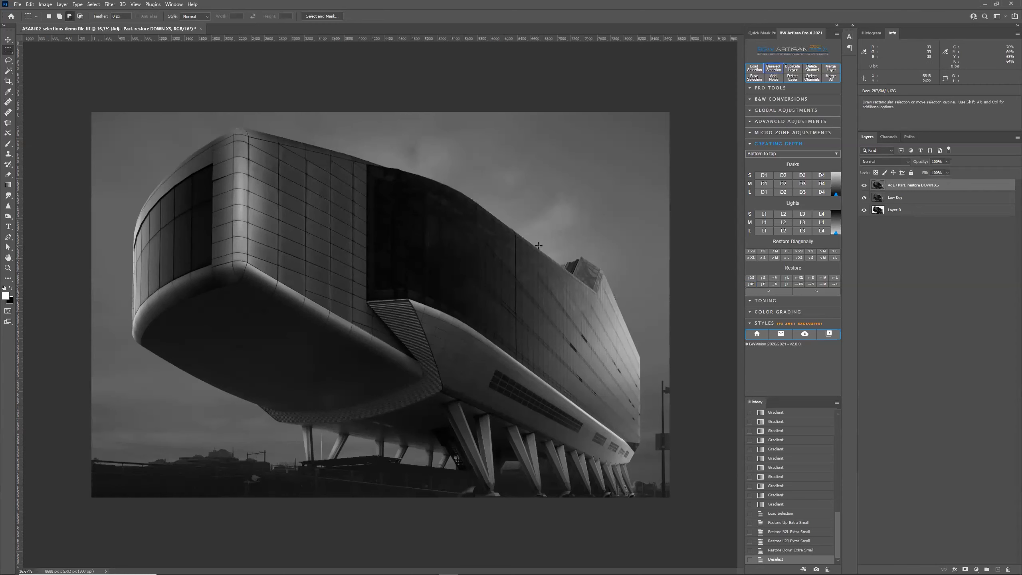
- Compare the sky before and after by toggling the adjusted top layer's visibility, and inspect the whole image enlarged
left_click(864, 186)
left_click(865, 185)
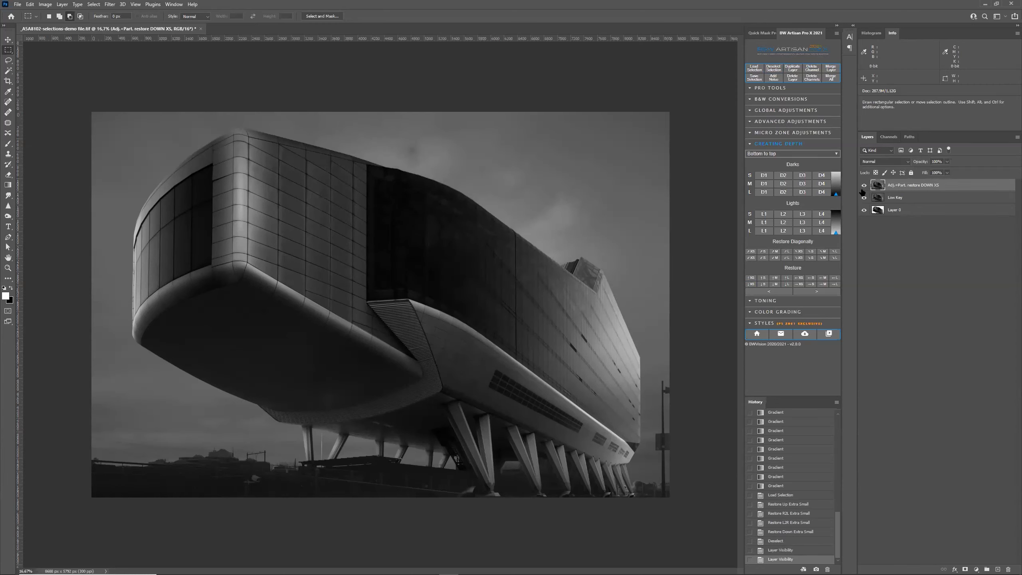
left_click(864, 188)
left_click(864, 187)
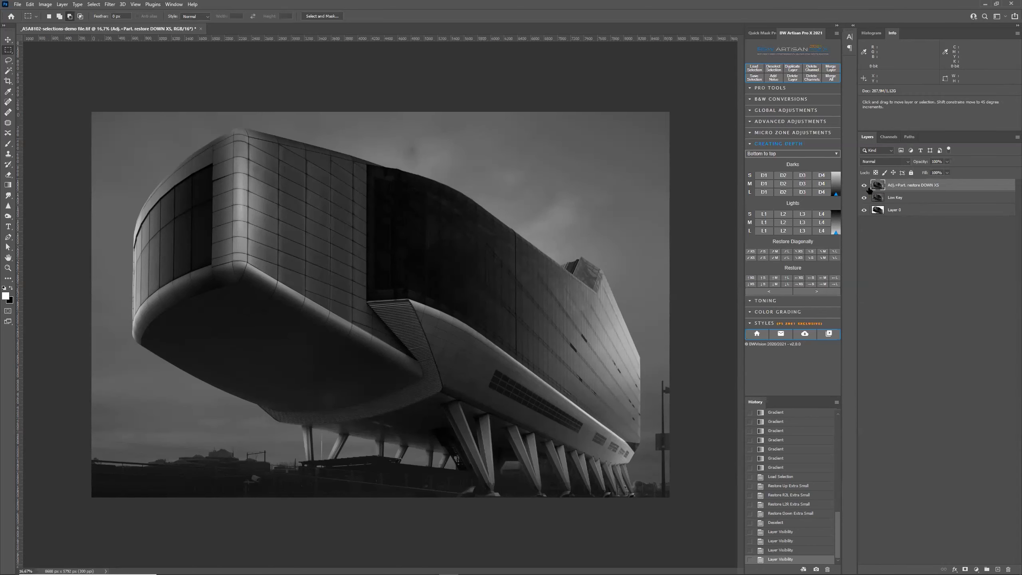
key("ctrl+plus")
key("ctrl+0")
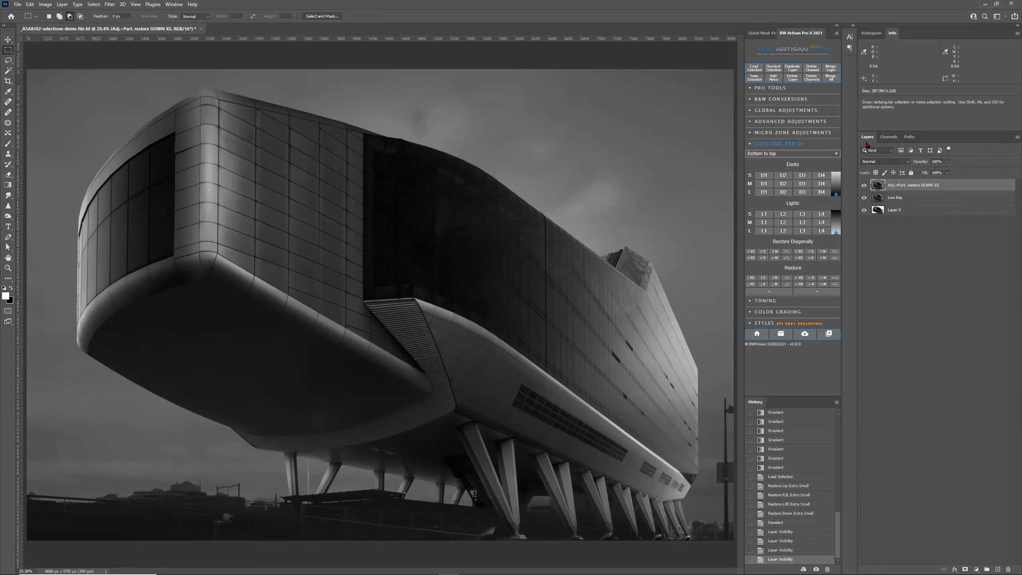
- Delete the Lights7 copy, Lights7.25 copy and temp1 channels, keeping the sky and building selection channels
left_click(888, 137)
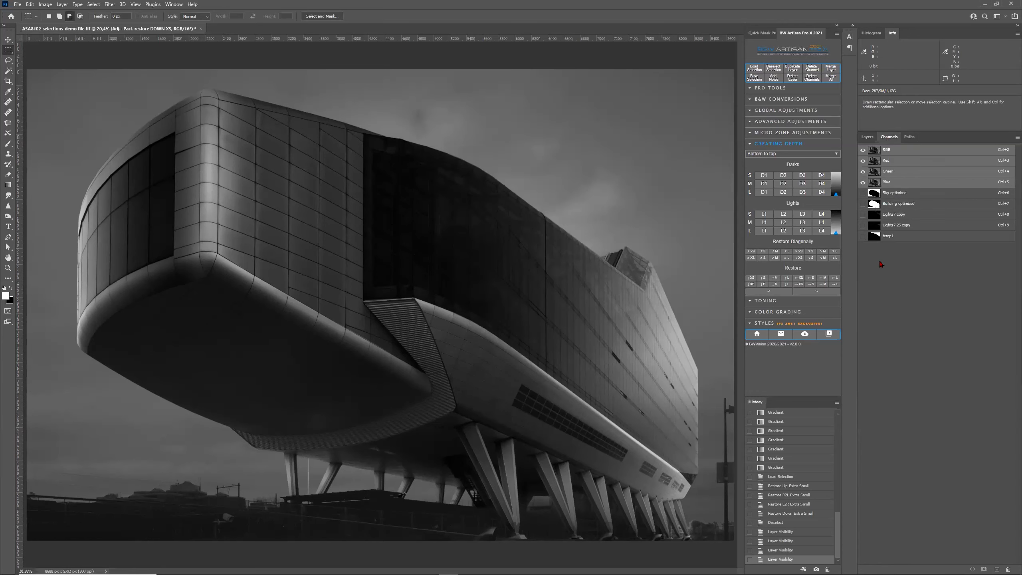
left_click(906, 227)
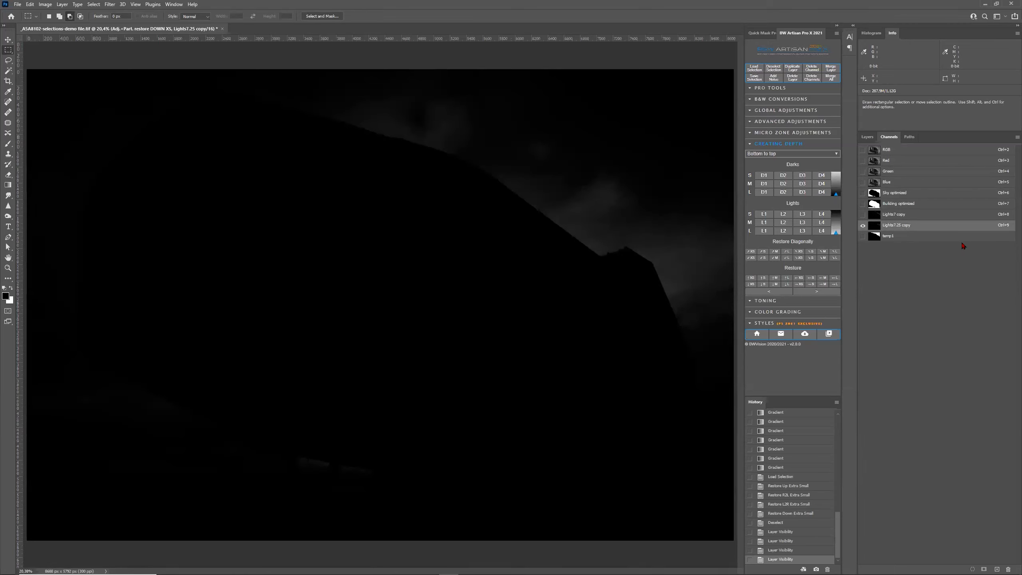
left_click(911, 217)
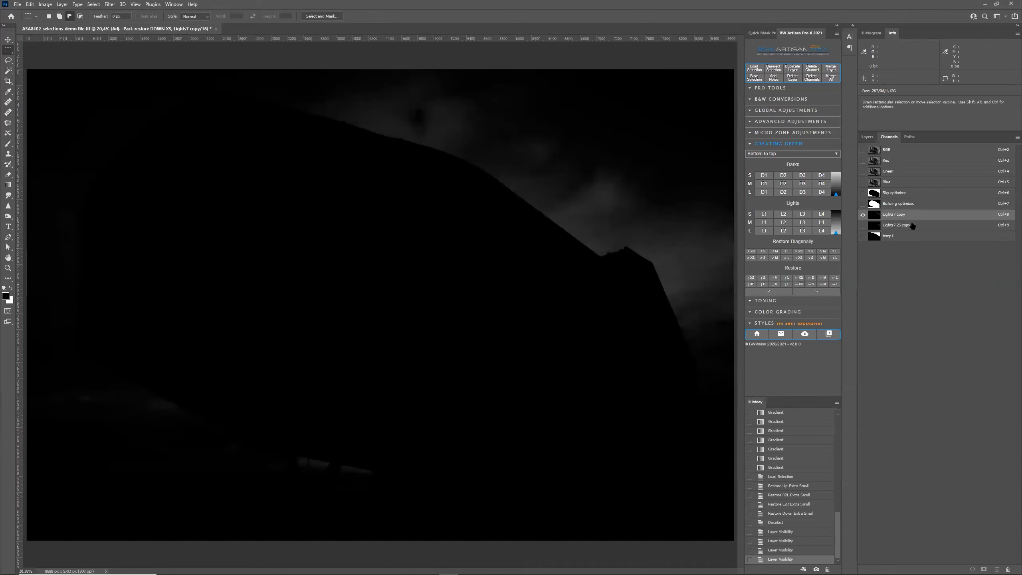
left_click(913, 226, "shift")
left_click_drag(913, 220, 1008, 569)
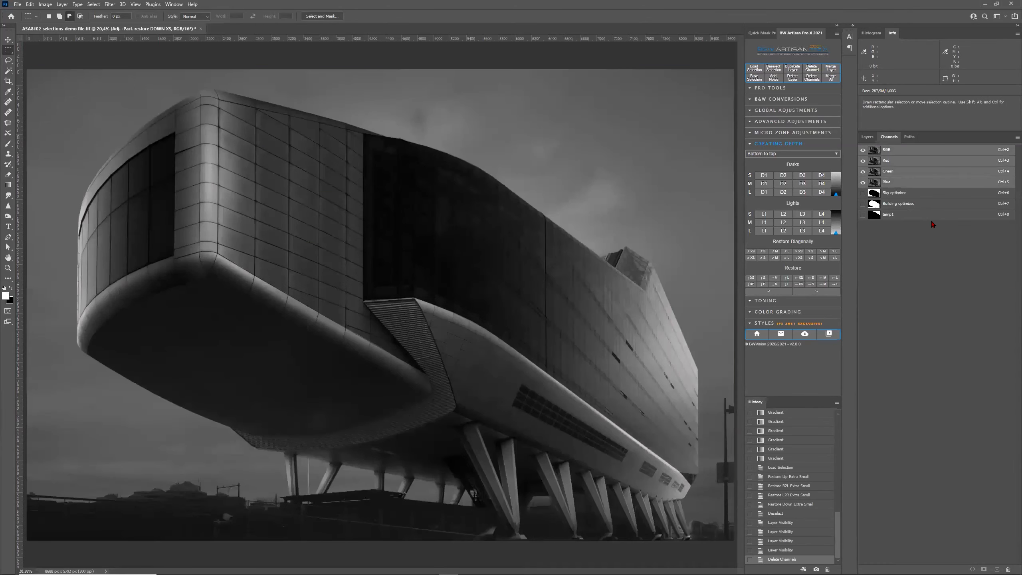
left_click(930, 218)
left_click_drag(930, 218, 1010, 566)
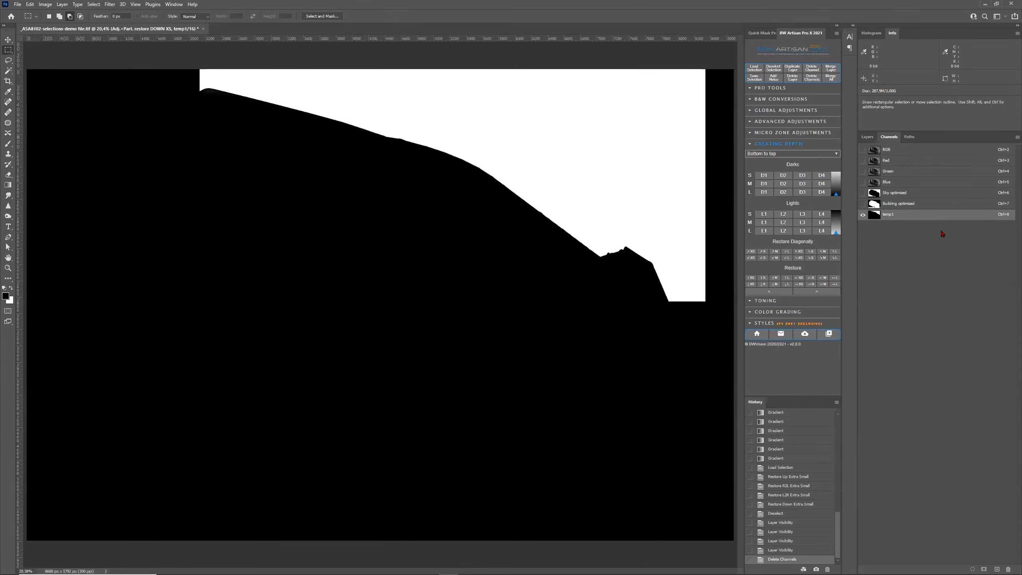
left_click_drag(920, 219, 1008, 569)
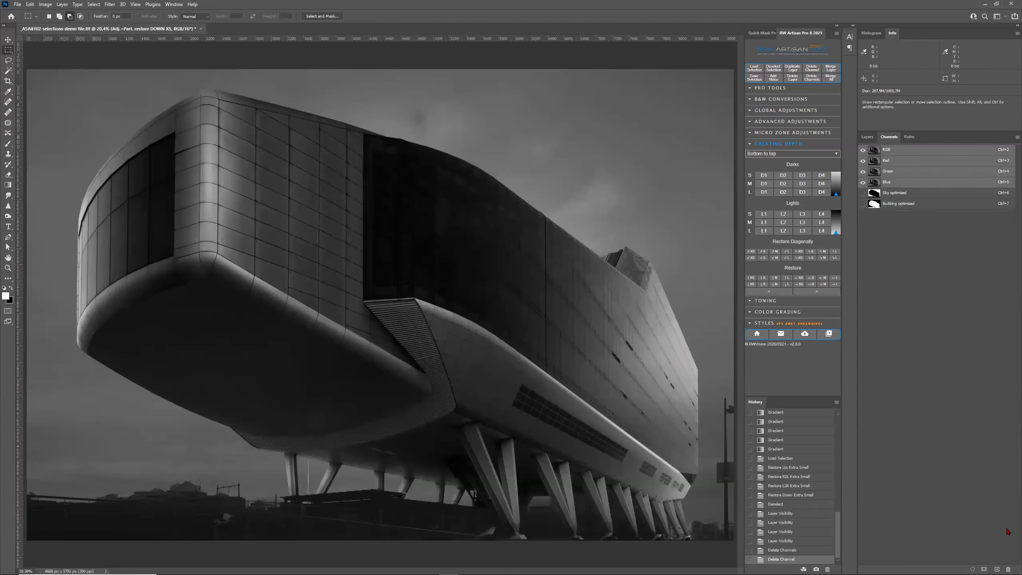
- Hide the Low Key layer and the adjusted layer above it, and make Layer 0 the active layer
left_click(867, 137)
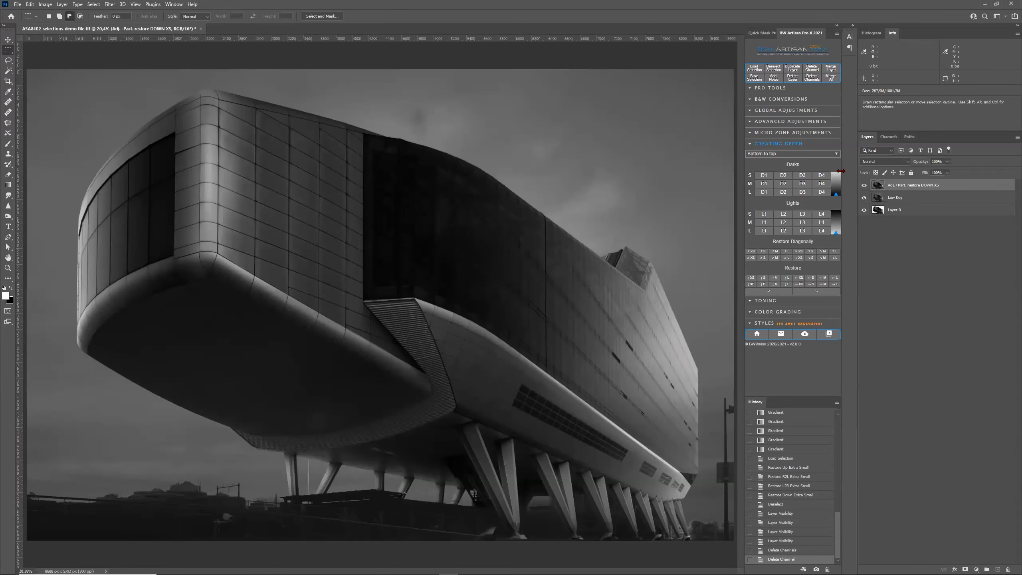
left_click(865, 197)
left_click(864, 185)
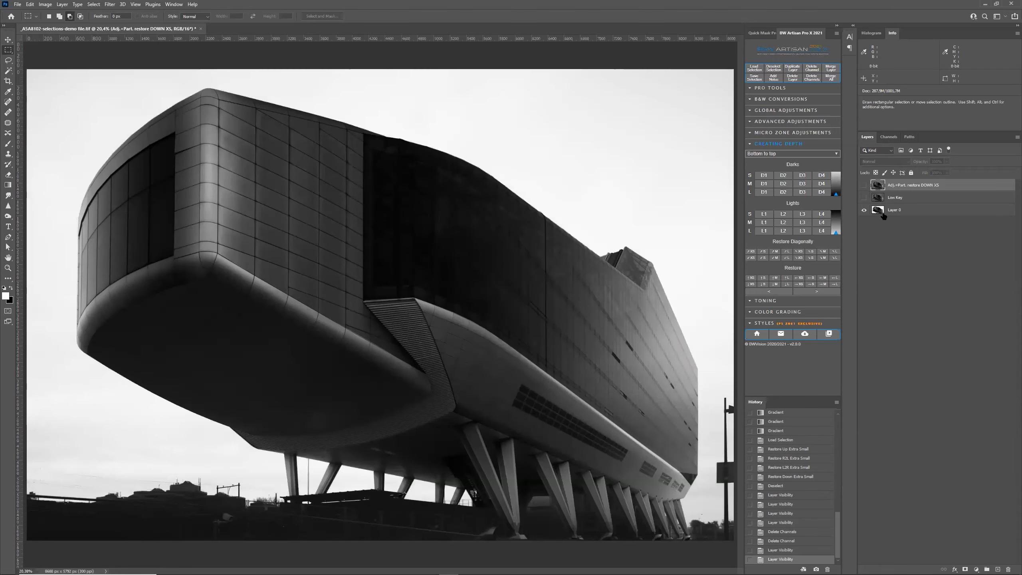
left_click(900, 212)
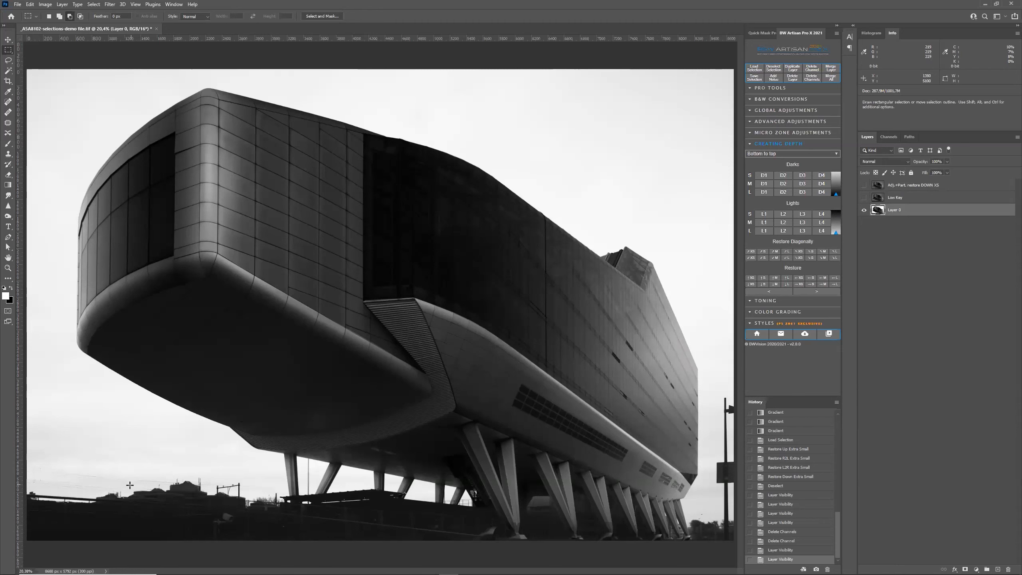
- Generate the full set of Lights luminosity masks and the quarter Lights luminosity masks from Layer 0
left_click(777, 88)
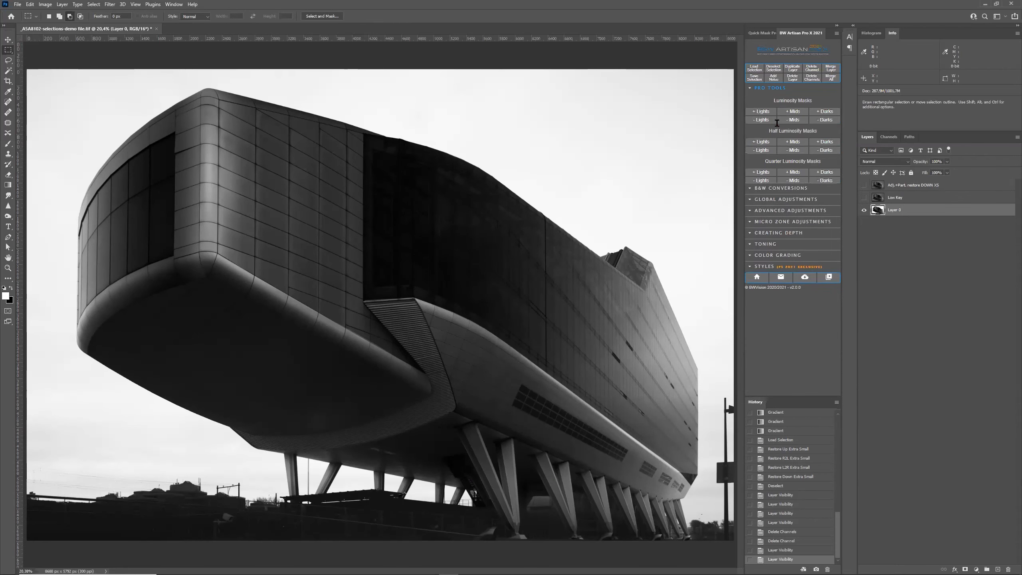
left_click(767, 114)
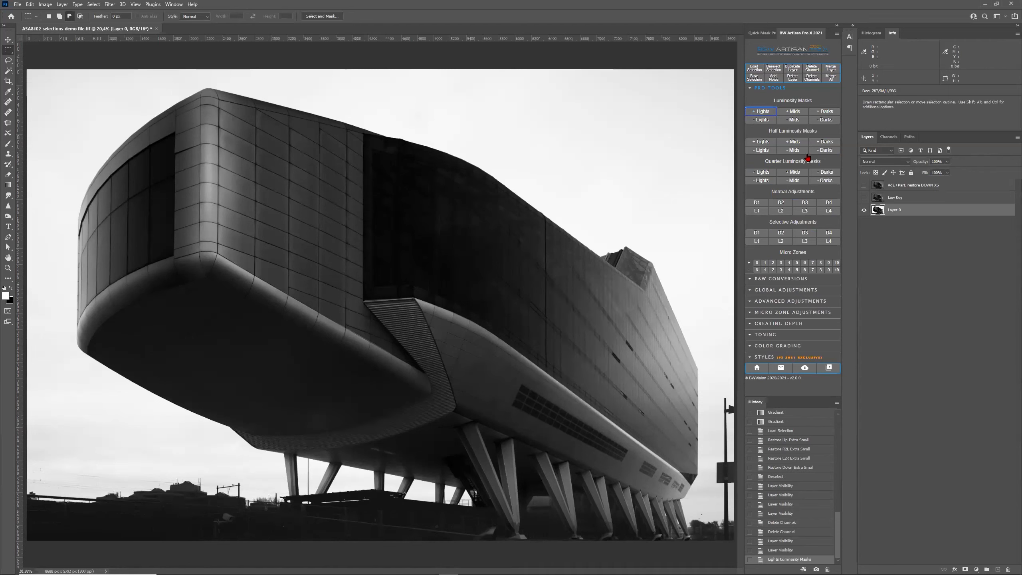
left_click(761, 173)
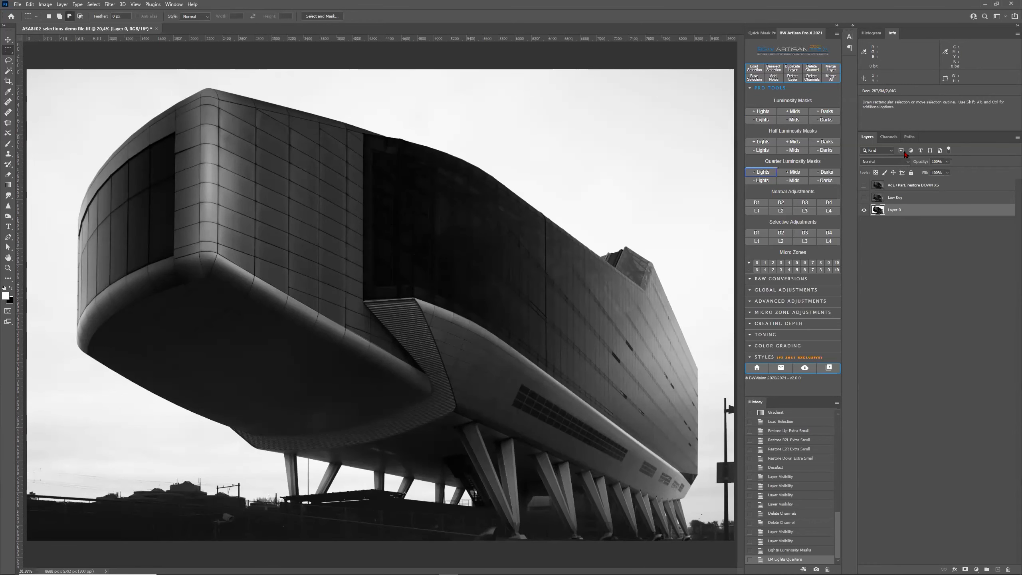
- Examine the Lights3 through Lights7 and Lights6.25 masks, enlarged on the lower-left sky, for a suitable cloud selection
left_click(889, 136)
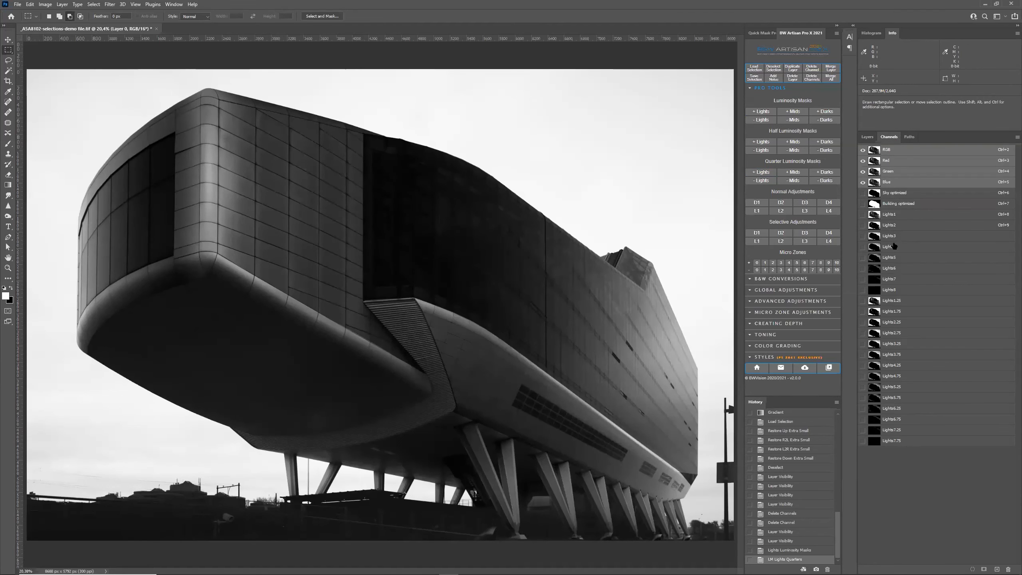
left_click(892, 236)
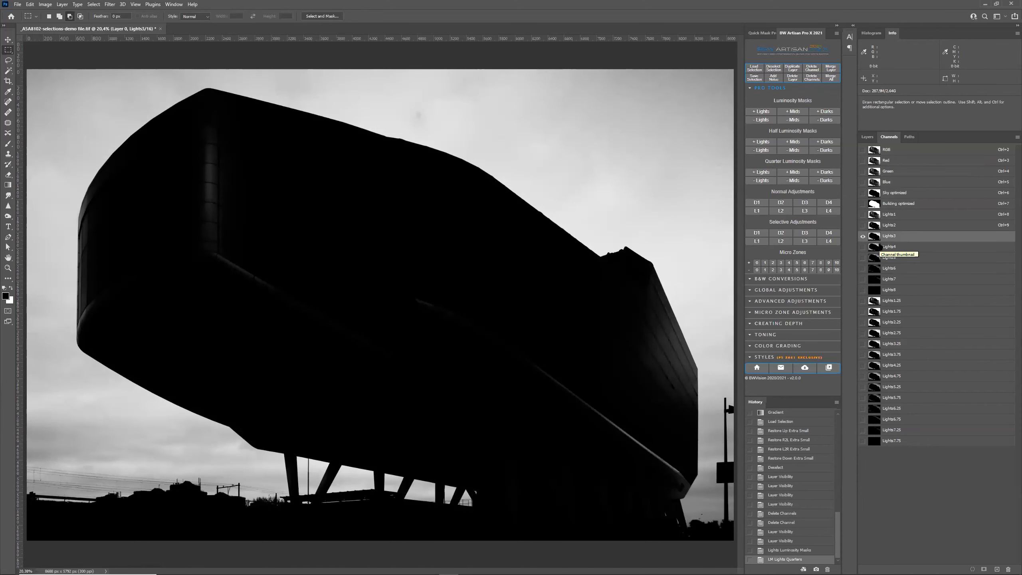
key("ctrl+plus")
key("ctrl+plus")
left_click_drag(372, 370, 672, 380)
scroll(301, 415, "down", 3)
scroll(300, 415, "down", 3)
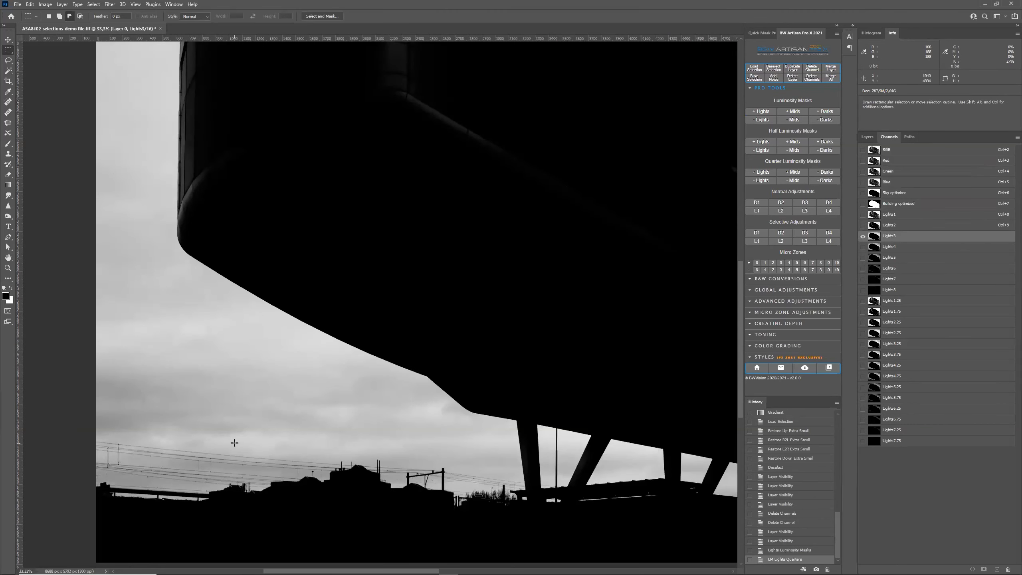
left_click(920, 248)
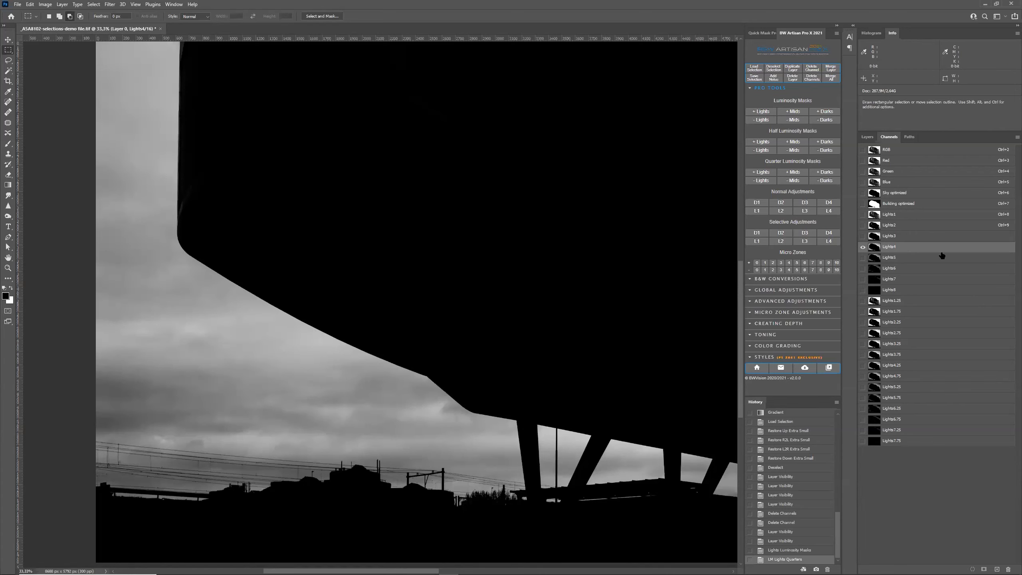
left_click(904, 261)
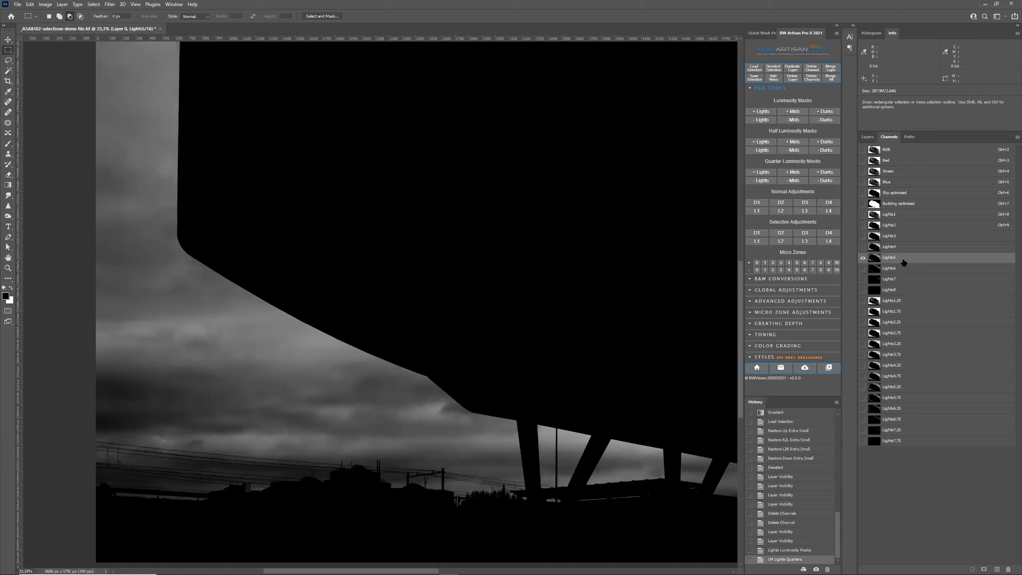
left_click(906, 270)
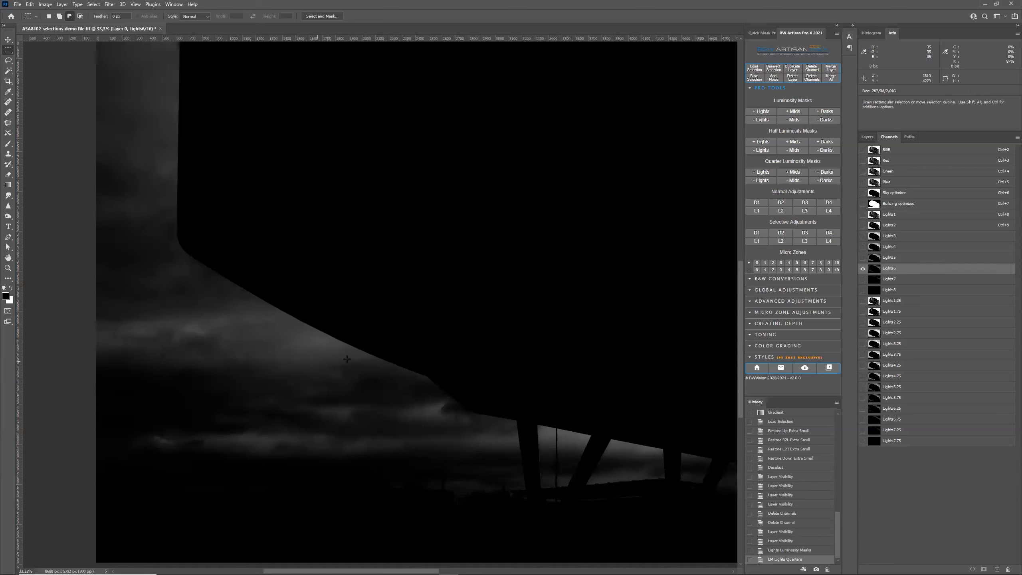
left_click(922, 278)
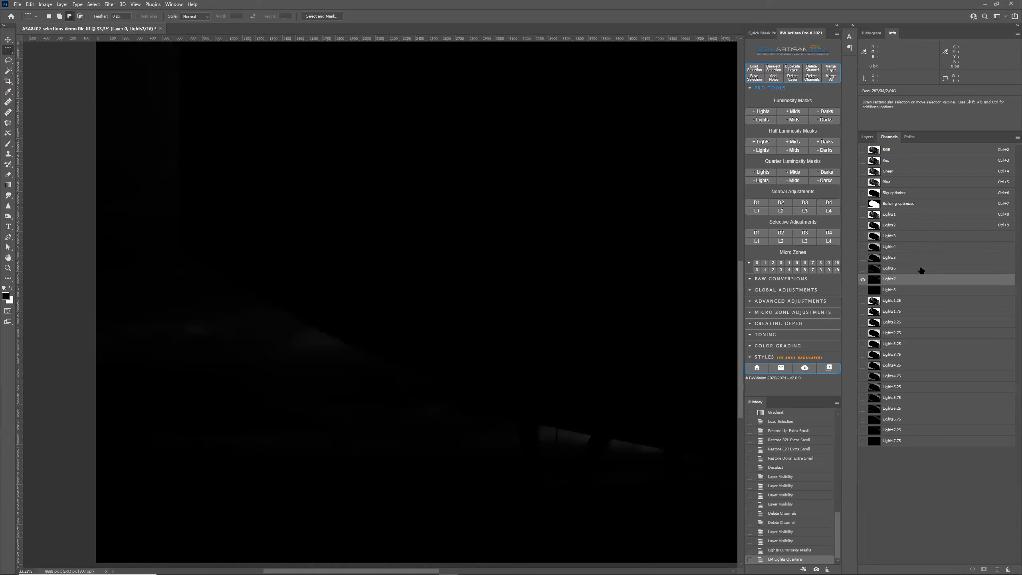
left_click(922, 268)
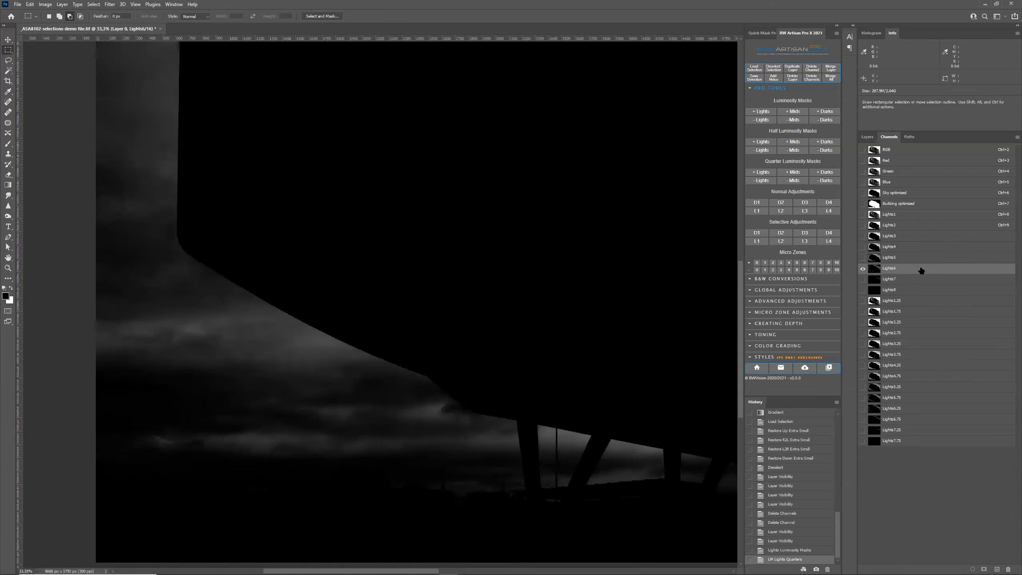
left_click(902, 410)
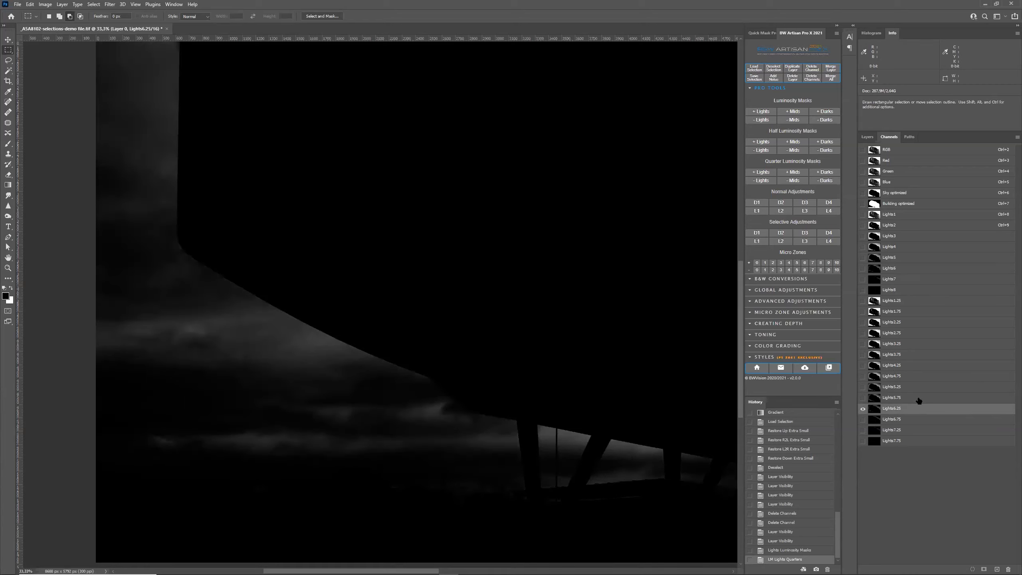
- Duplicate the Lights6 channel within the same document as Lights6 copy
left_click(904, 271)
right_click(903, 270)
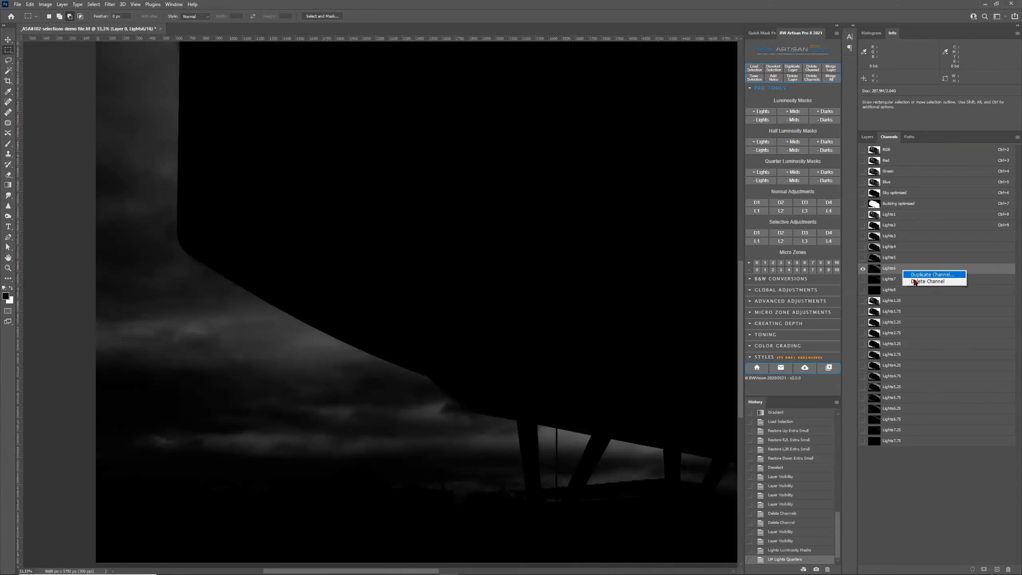
left_click(923, 277)
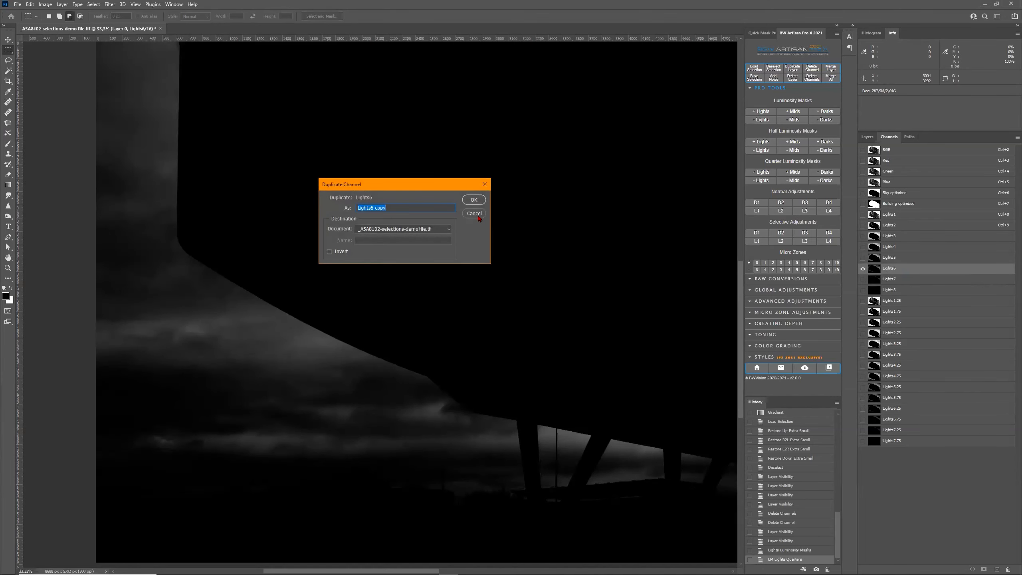
left_click(474, 201)
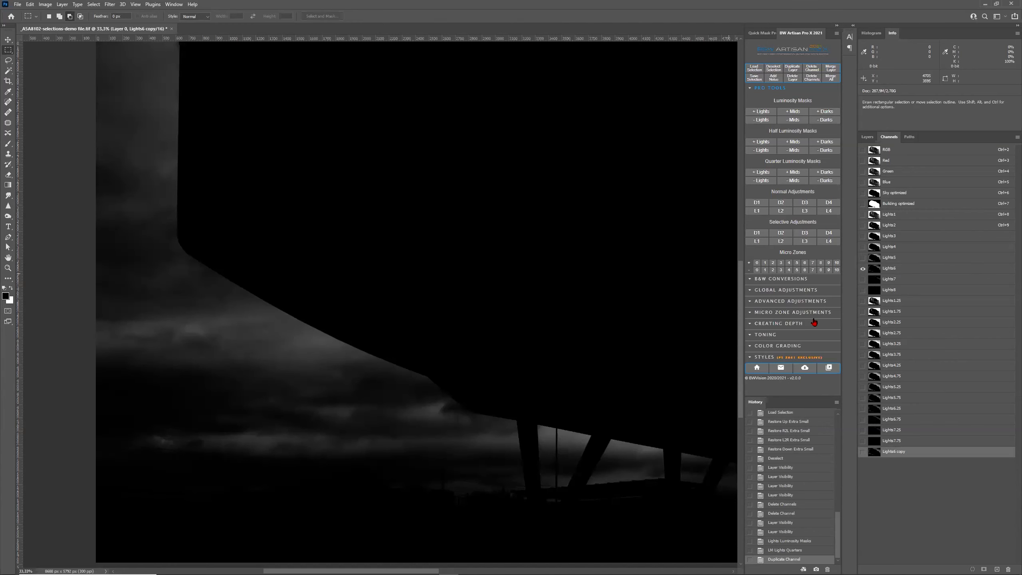
- Duplicate the Lights6.25 channel as Lights6.25 copy, and delete all the generated Lights and quarter Lights masks
left_click(901, 410)
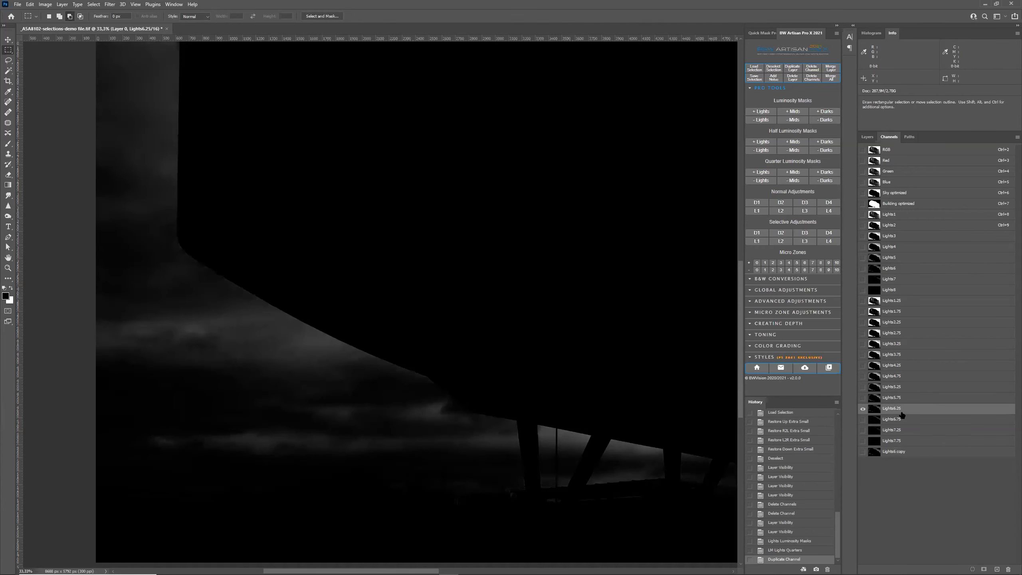
right_click(907, 410)
left_click(922, 415)
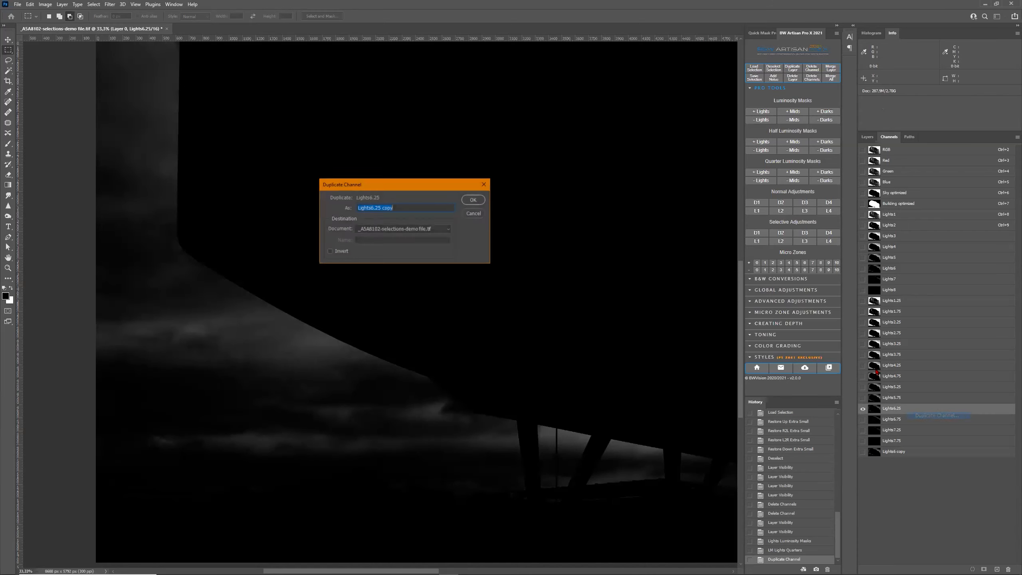
left_click(478, 199)
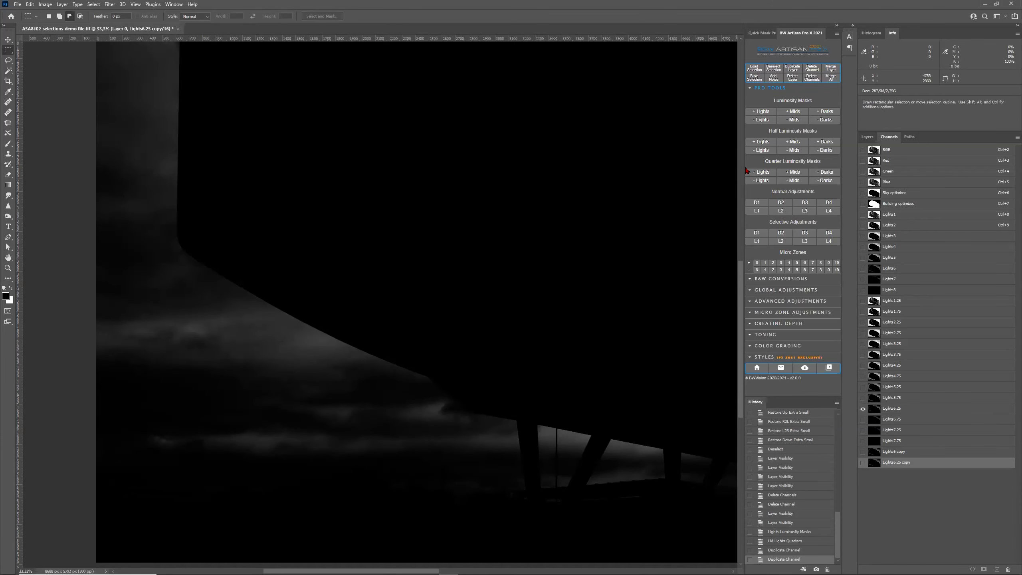
left_click(761, 181)
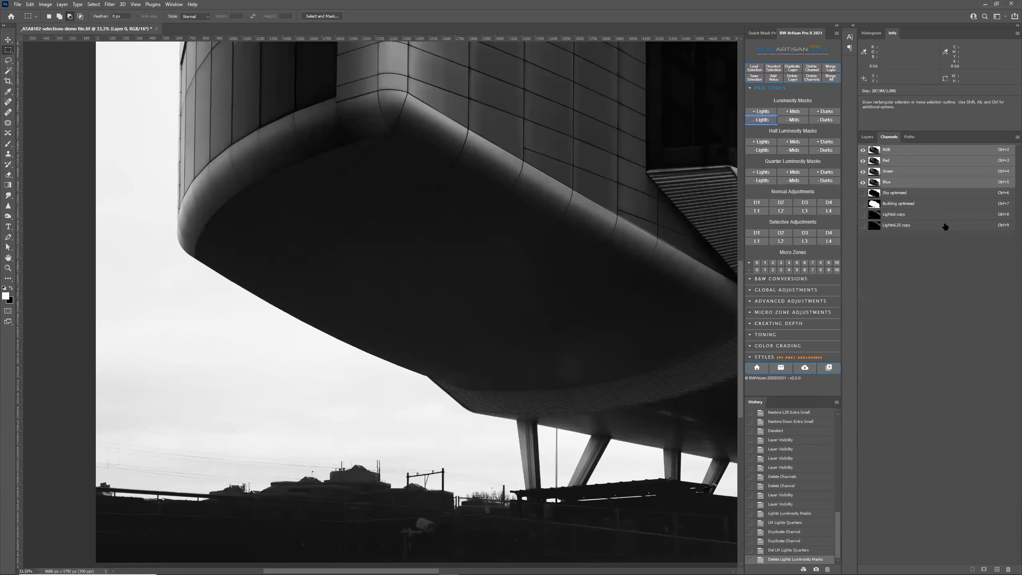
- Compare the Lights6 copy and Lights6.25 copy masks with the original image, both enlarged and across the whole picture
left_click(937, 217)
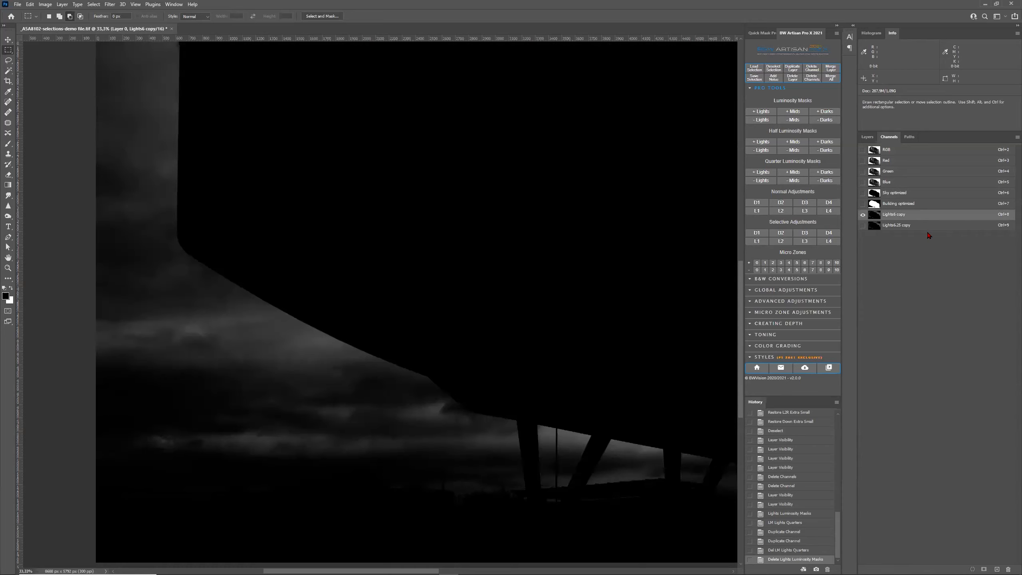
left_click(927, 229)
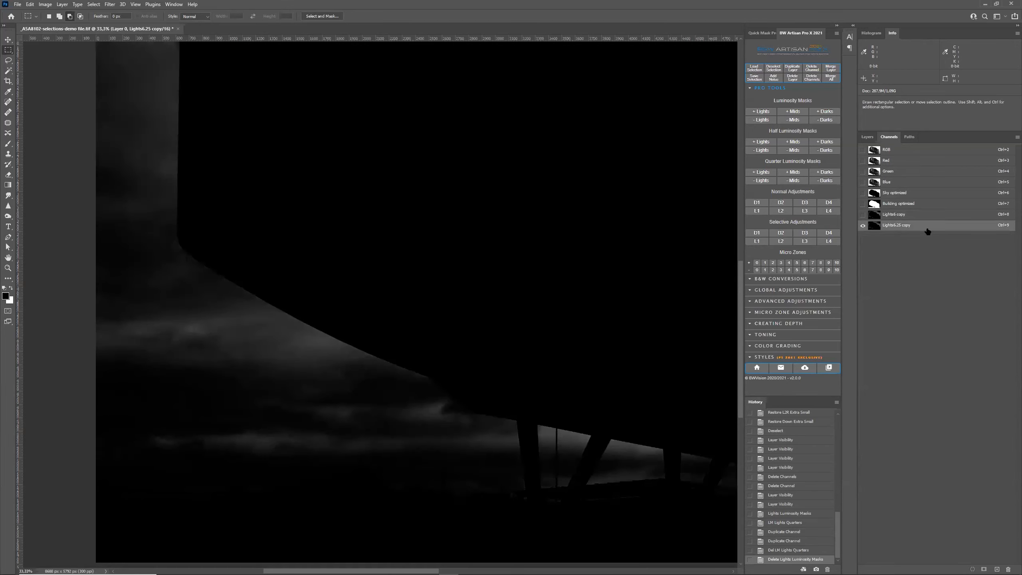
left_click(920, 150)
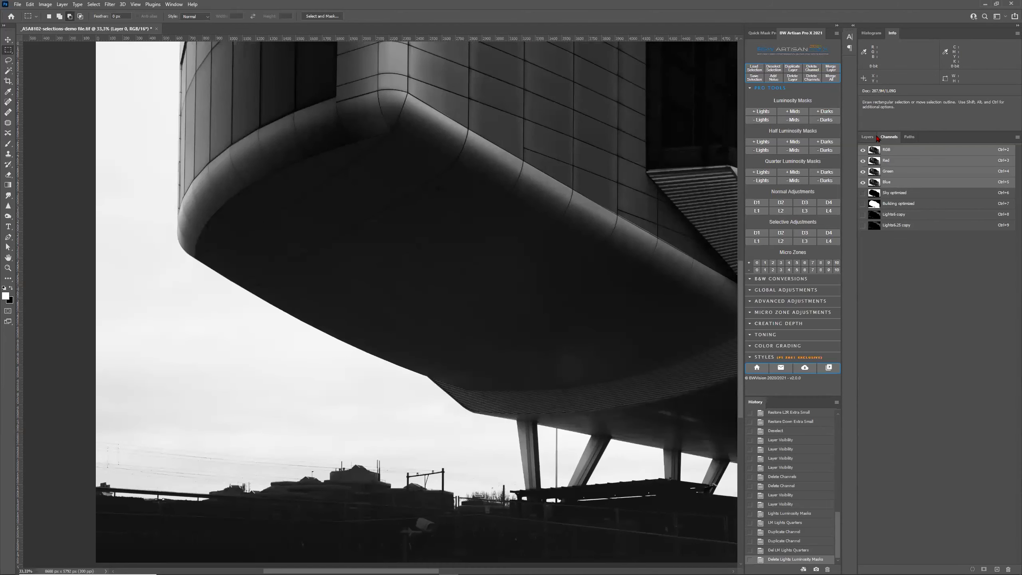
left_click(876, 137)
key("ctrl+0")
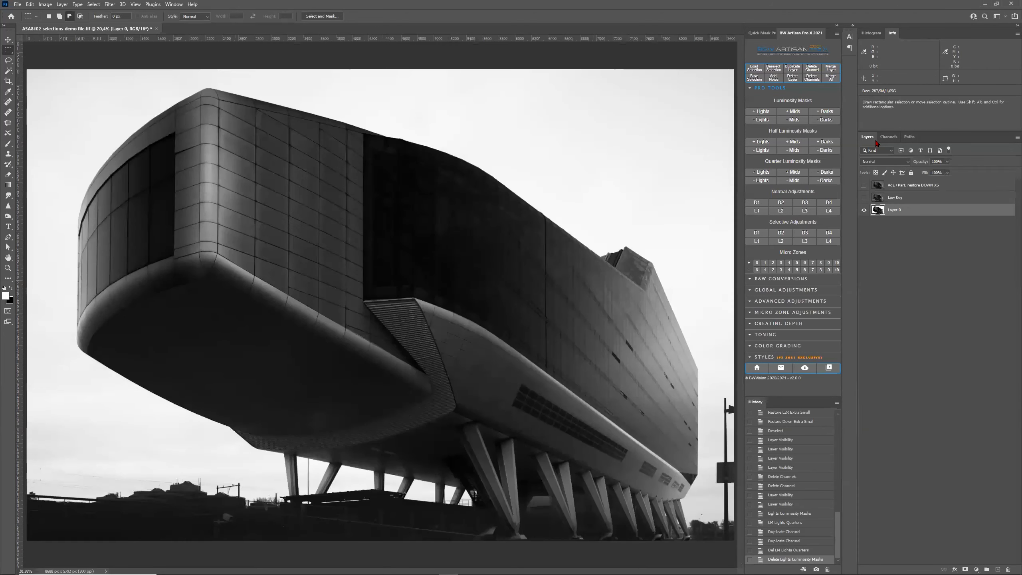
left_click(888, 137)
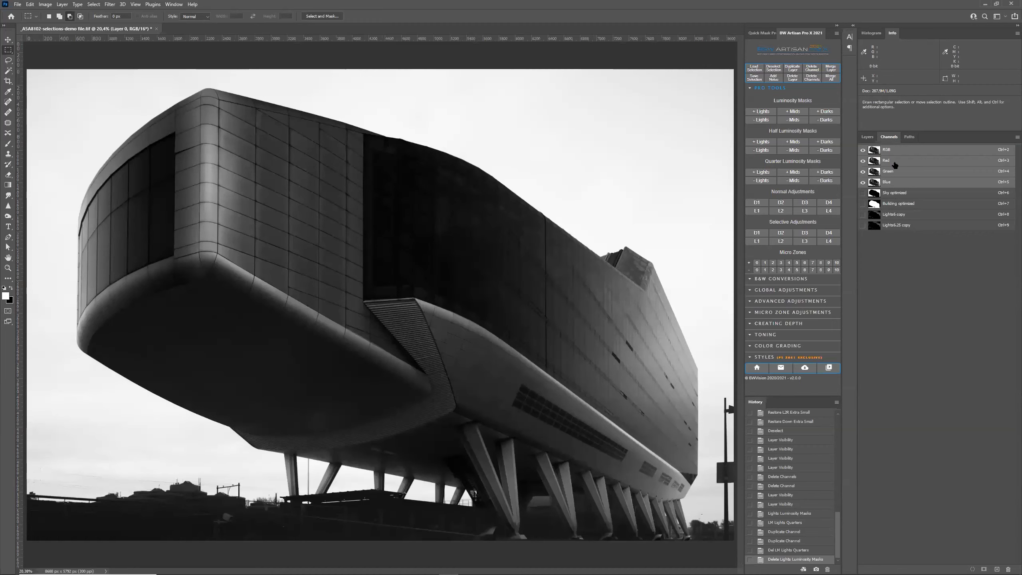
left_click(903, 215)
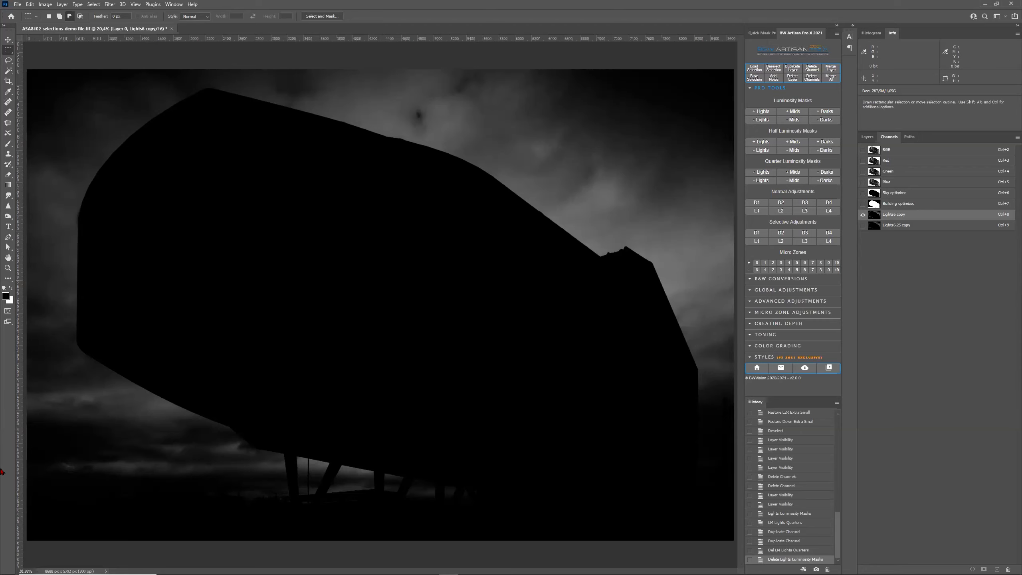
left_click(912, 225)
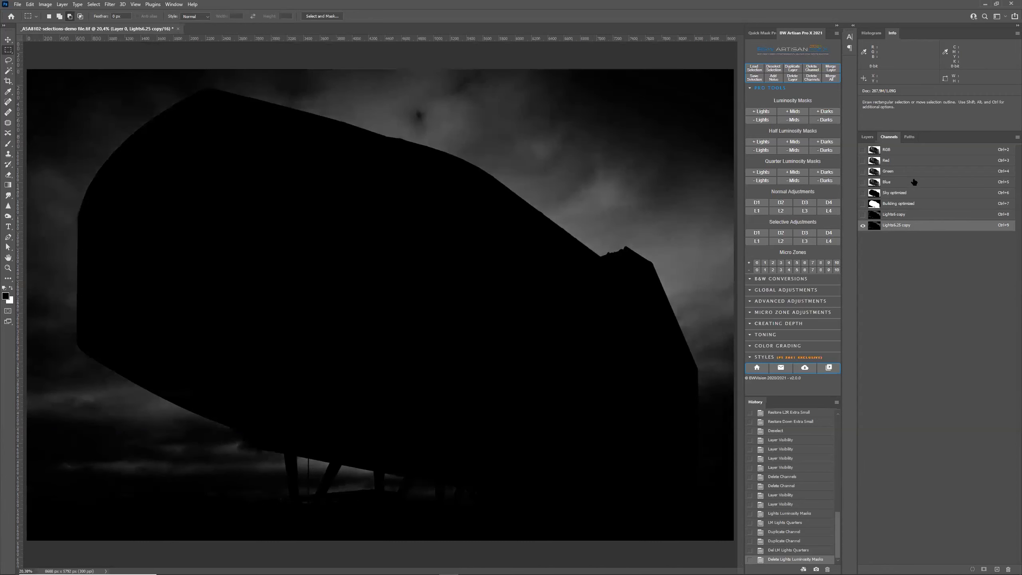
- Check the Lights6 copy mask against the original image and draw a rectangular marquee about 4935 × 4334 px over the lower-left sky and building
left_click(910, 151)
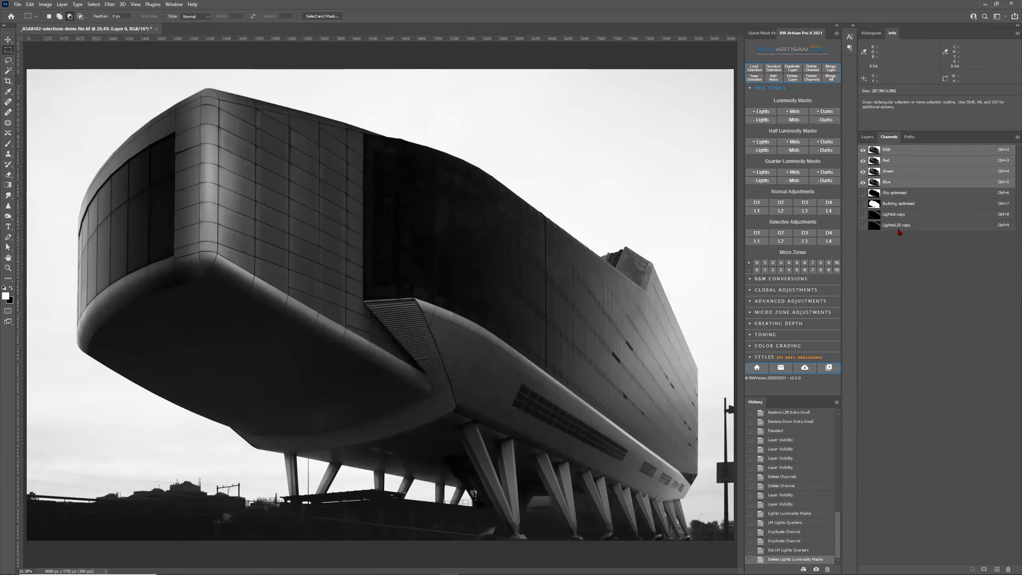
left_click(904, 218)
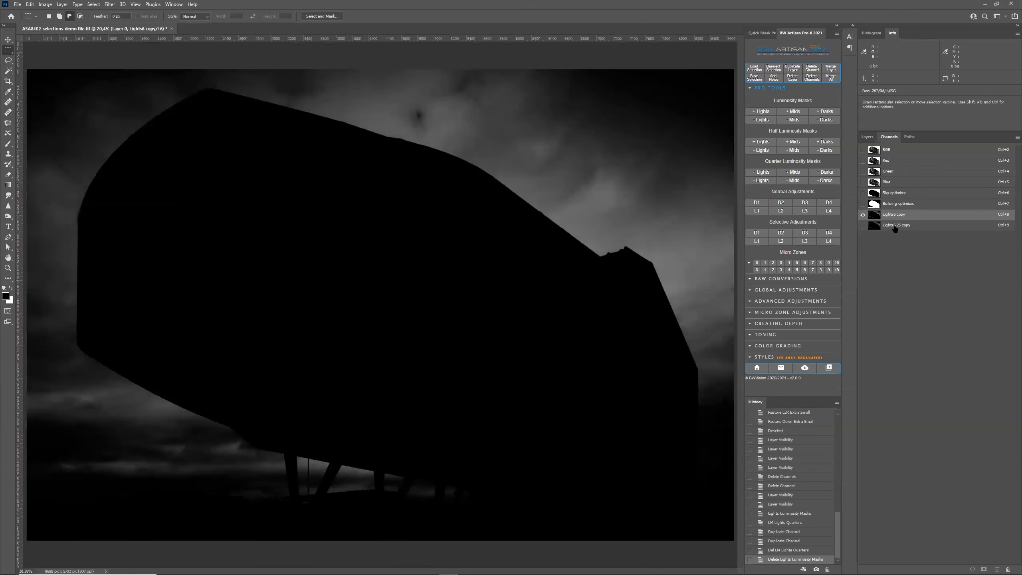
key("ctrl+minus")
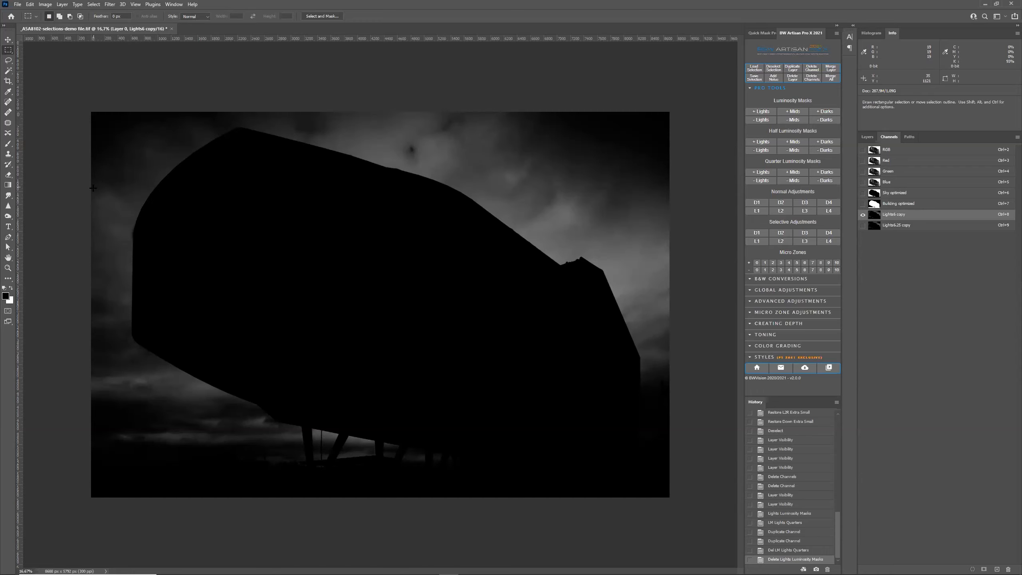
left_click_drag(73, 185, 419, 474)
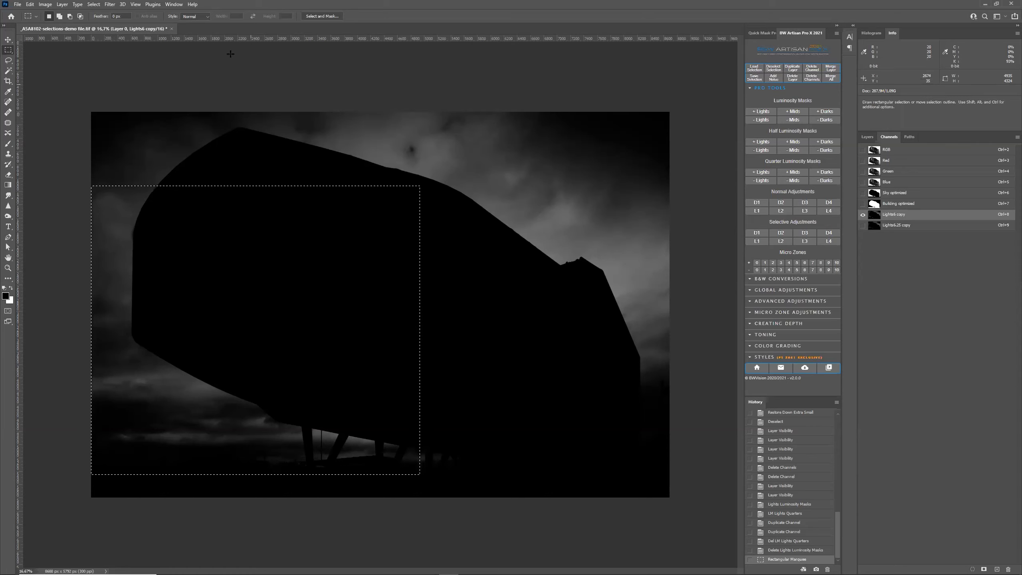
- Subtract the Building optimized channel from the rectangular selection so only the sky area around the building is selected
left_click(92, 5)
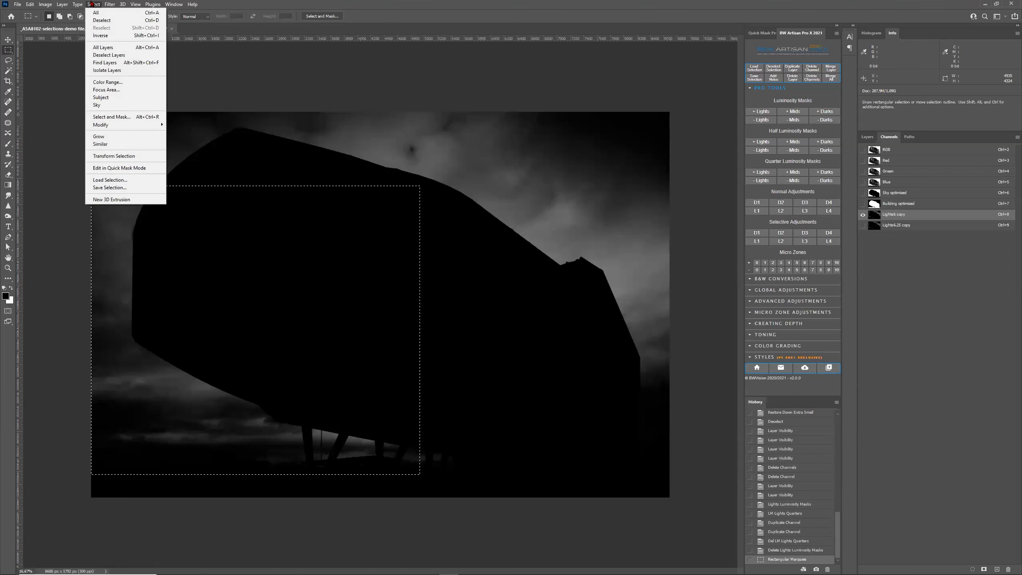
left_click(109, 180)
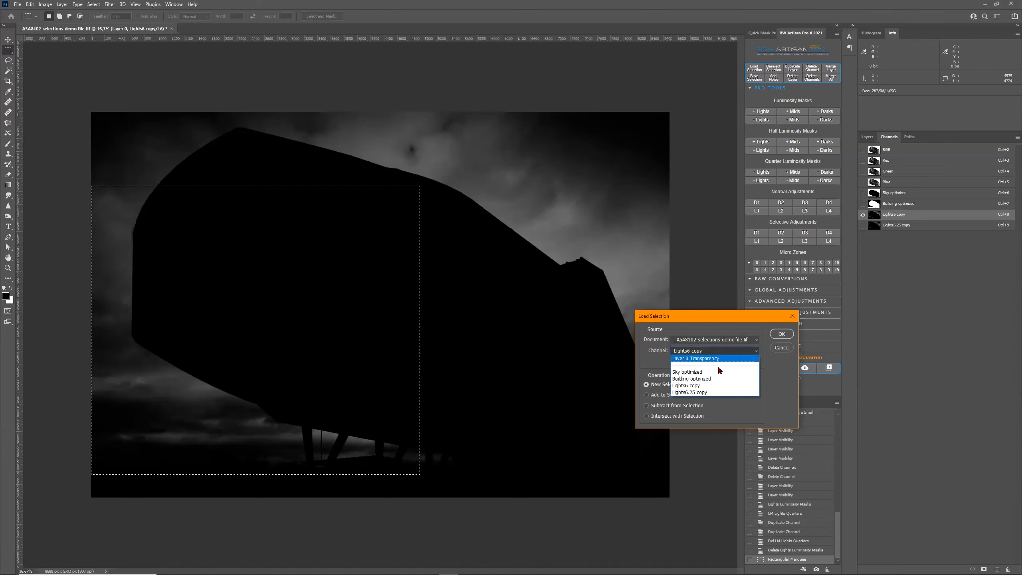
left_click(719, 374)
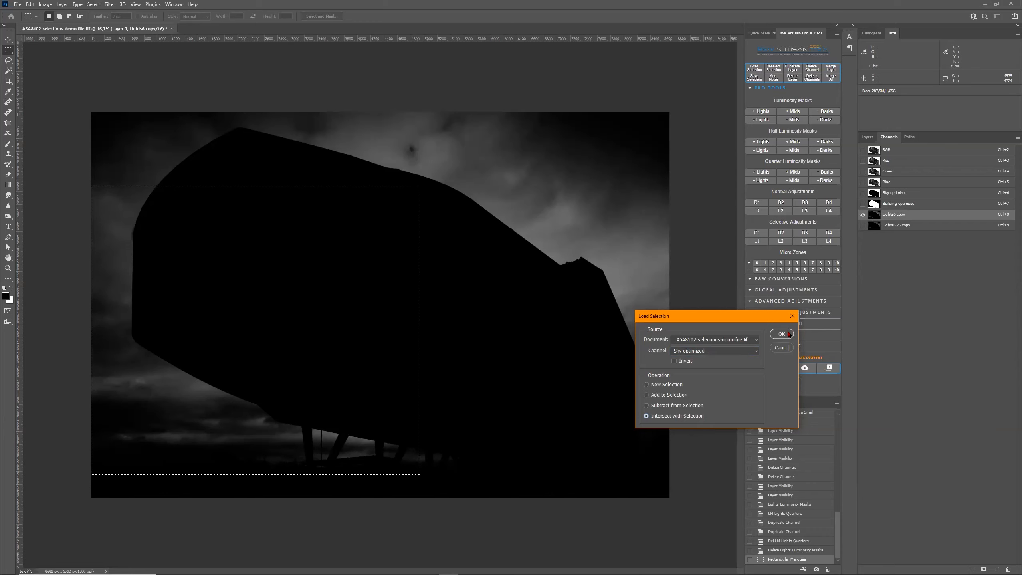
left_click(680, 404)
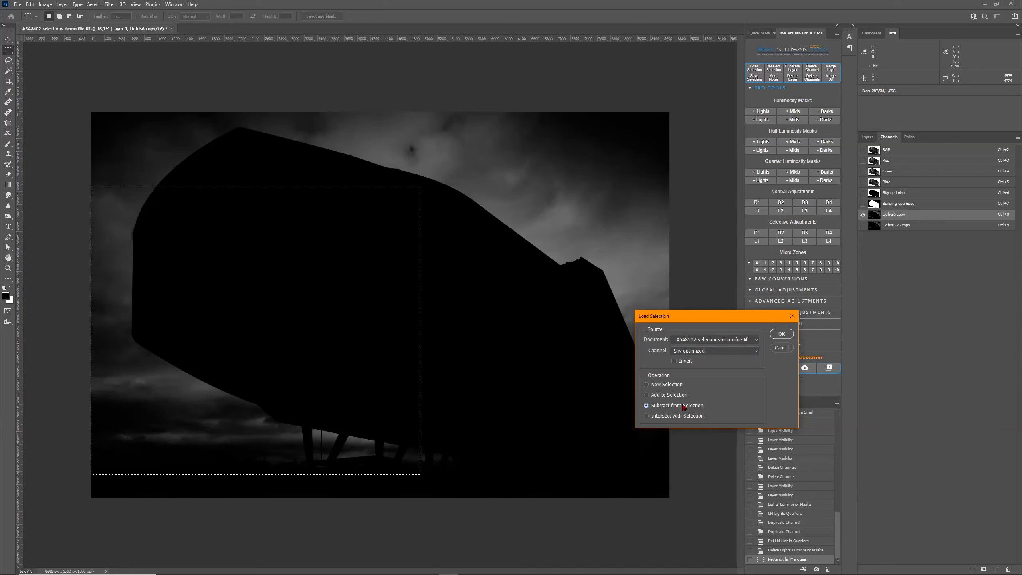
left_click(723, 351)
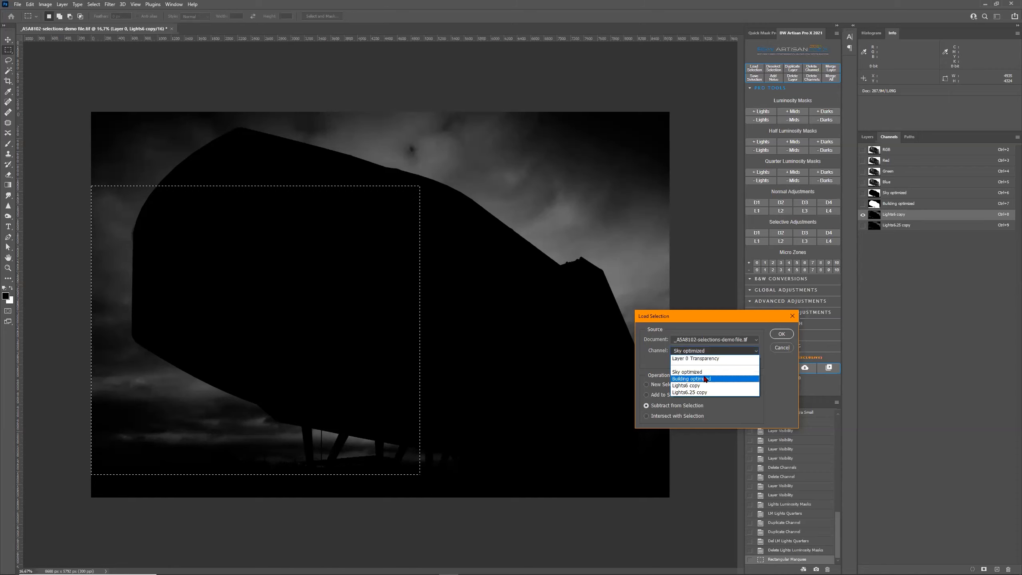
left_click(721, 378)
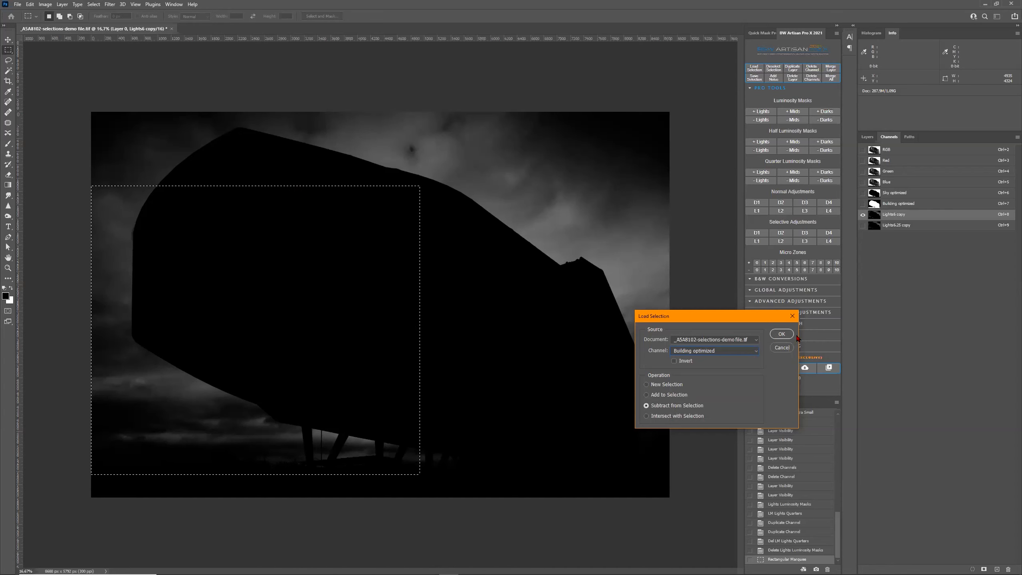
left_click(781, 334)
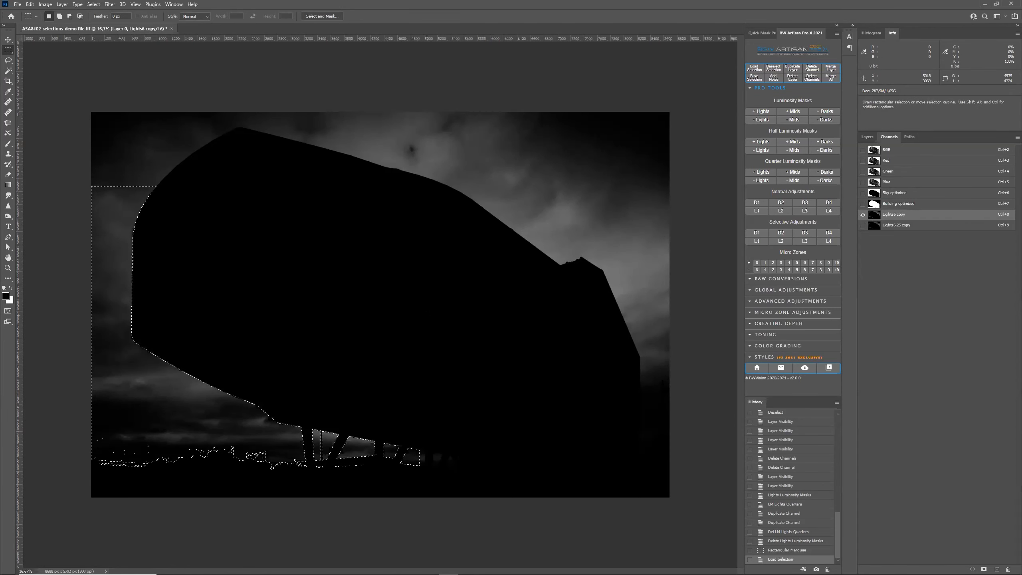
- Save the remaining sky selection as a new channel named temp2
left_click(93, 4)
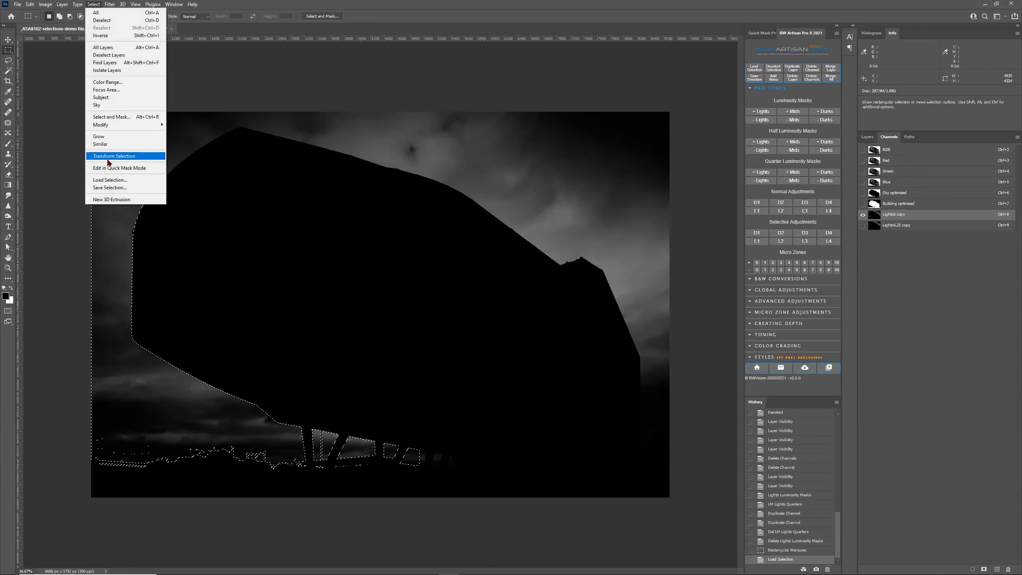
left_click(111, 188)
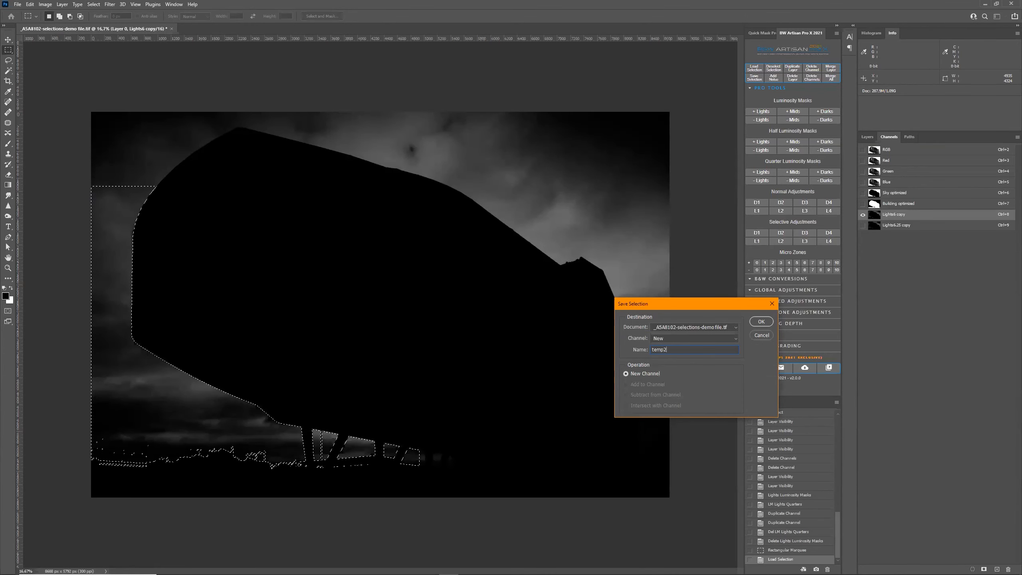
key("Return")
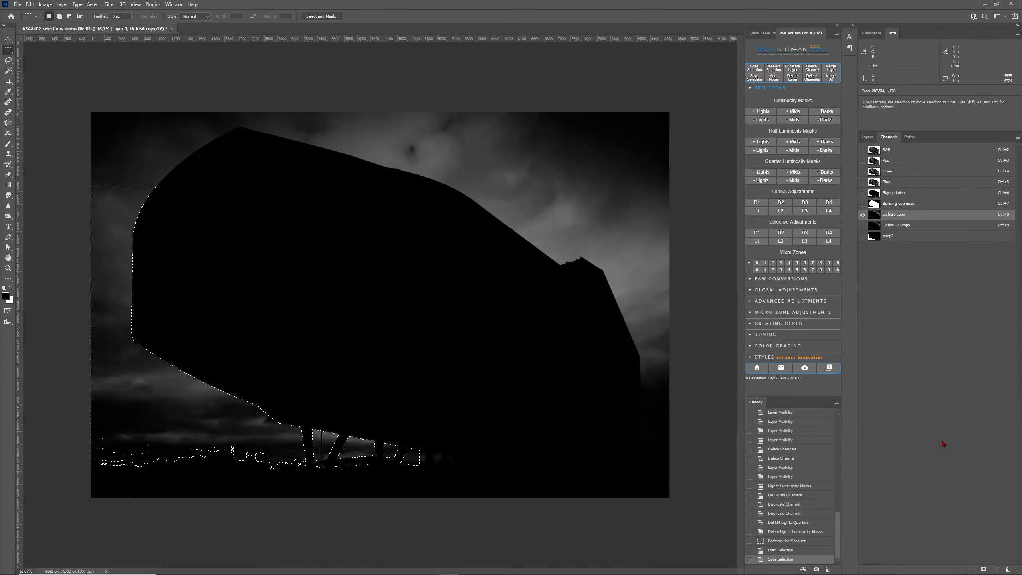
- Return to the composite RGB image and make the Low Key and Adj.+Part. restore DOWN XS layers visible
left_click(893, 151)
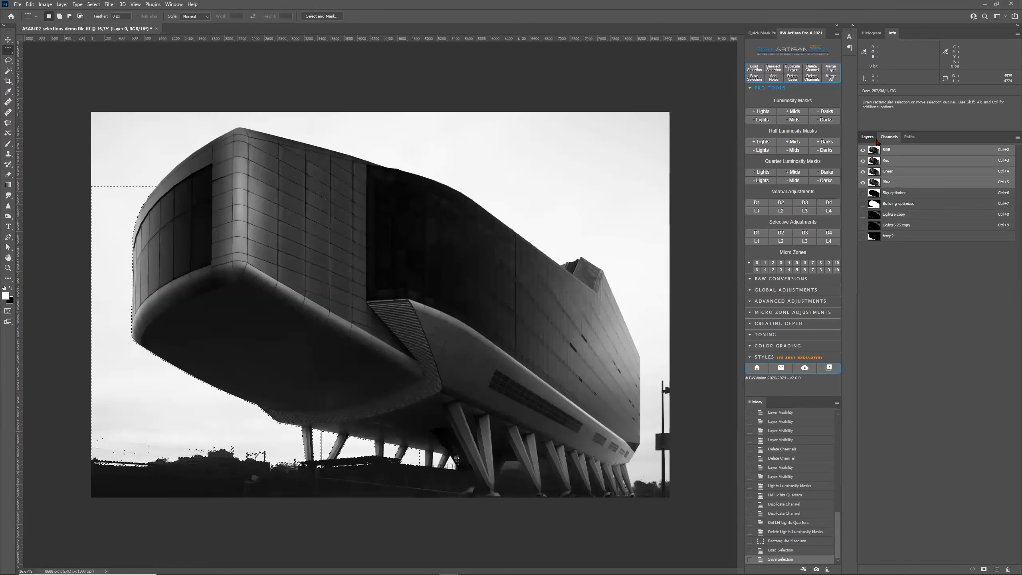
left_click(868, 137)
left_click(864, 198)
left_click(864, 184)
- Clear the selection and duplicate the Adj.+Part. restore DOWN XS layer
left_click(905, 185)
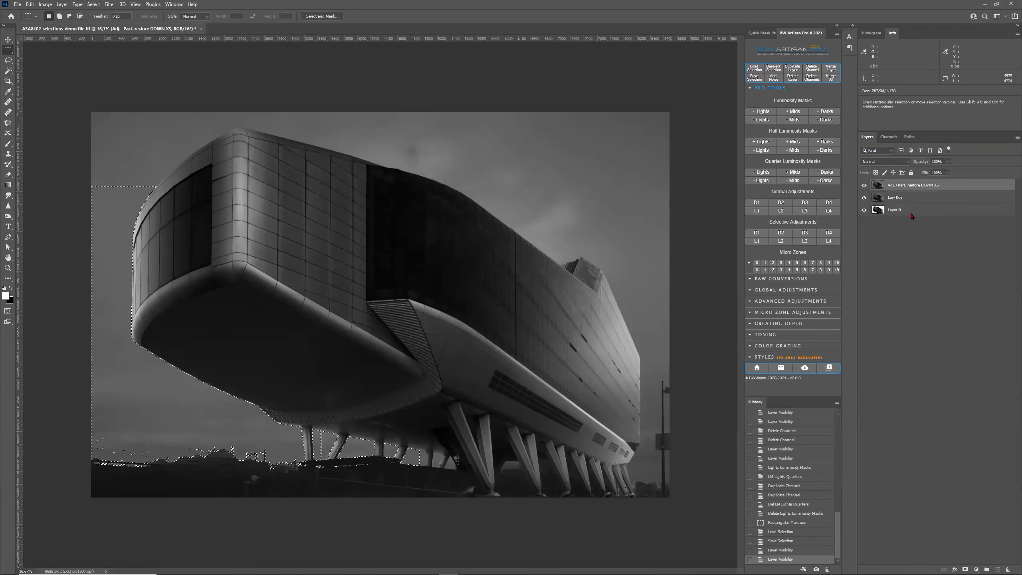
left_click(774, 68)
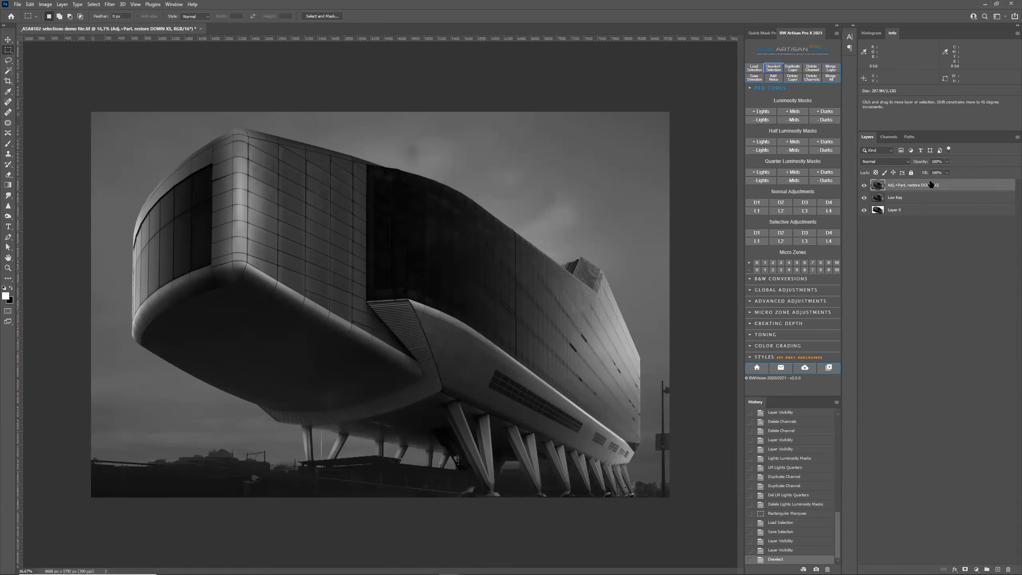
key("ctrl+j")
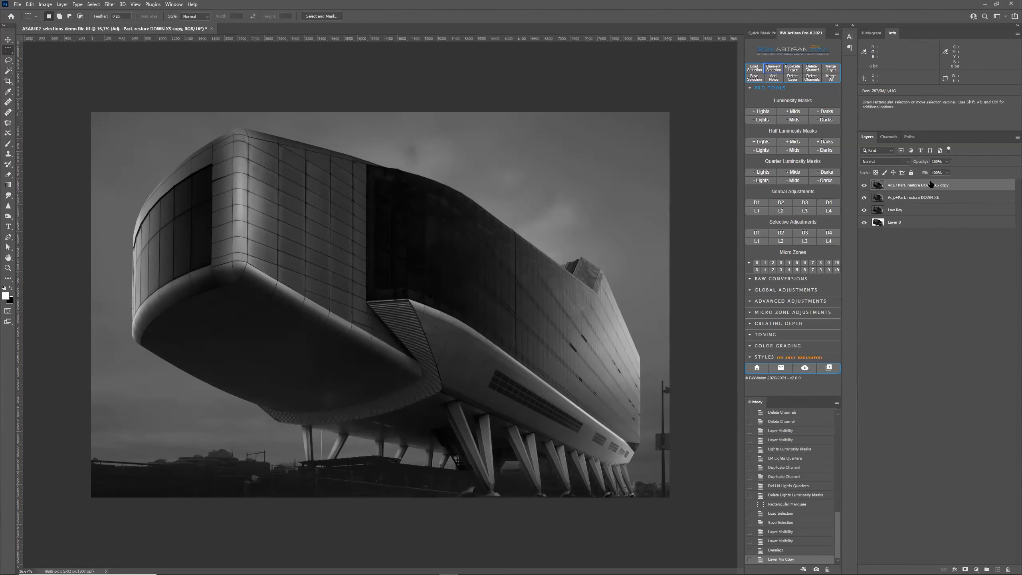
- Load the temp2 channel as a new selection on the duplicated layer
left_click(754, 68)
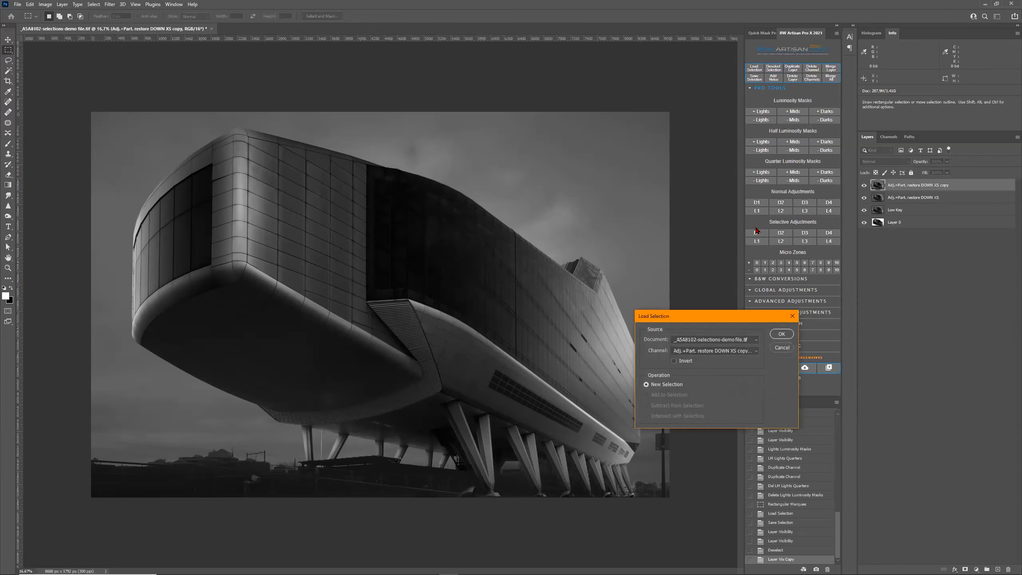
left_click(736, 350)
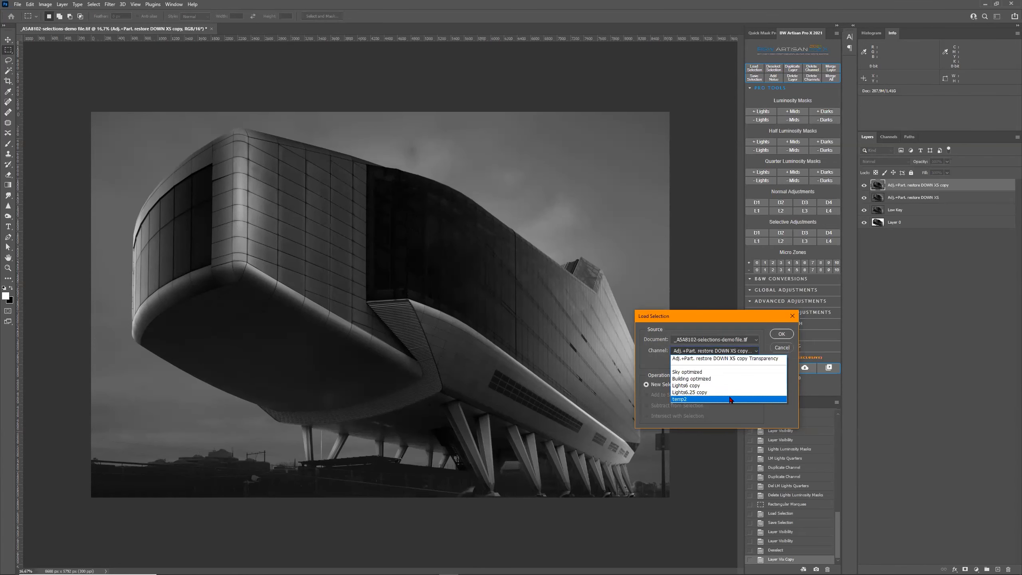
left_click(731, 399)
left_click(781, 333)
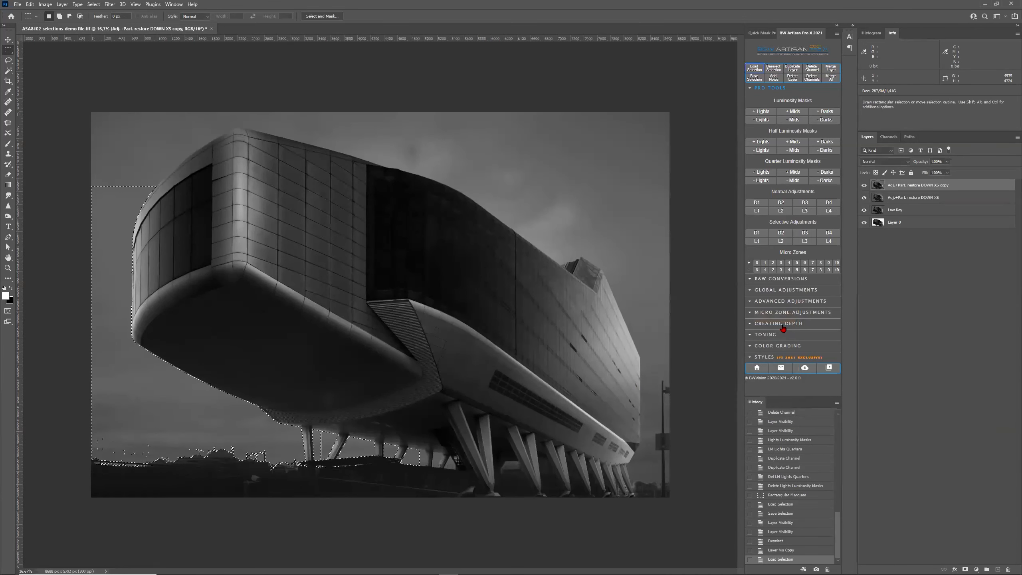
- Intersect the temp2 selection with the Lights6.25 copy luminosity mask
left_click(756, 69)
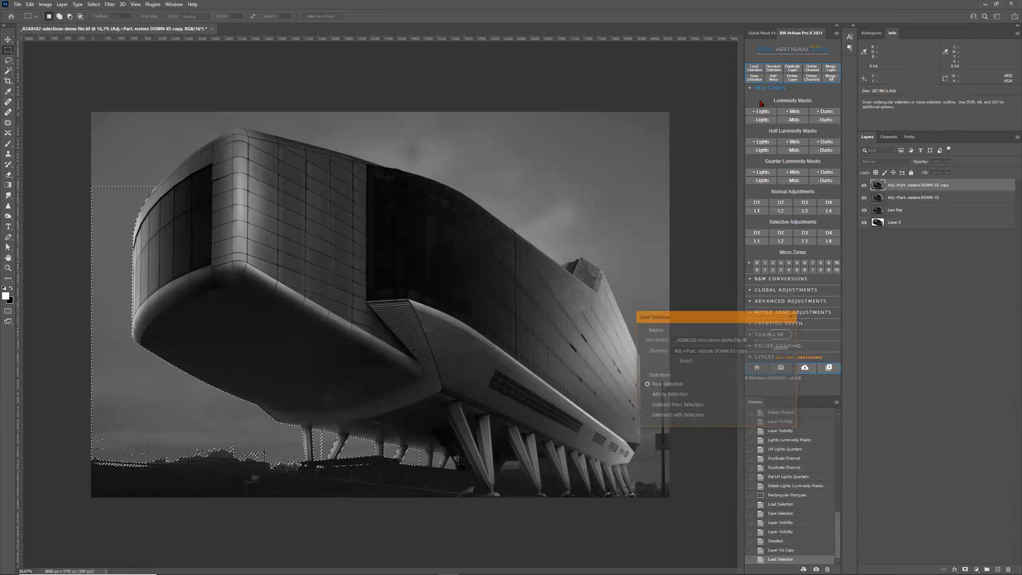
left_click(736, 351)
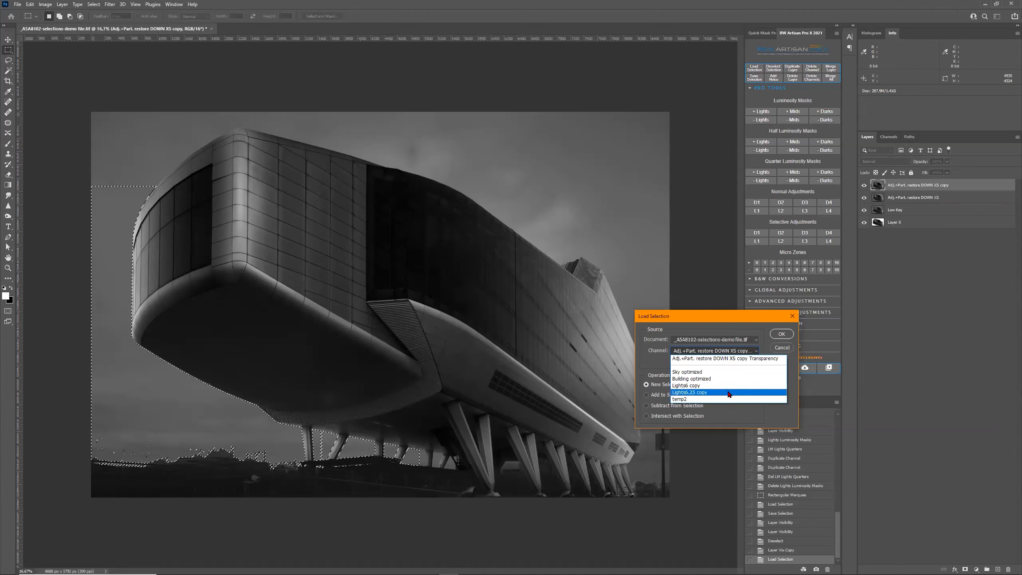
left_click(728, 392)
left_click(696, 417)
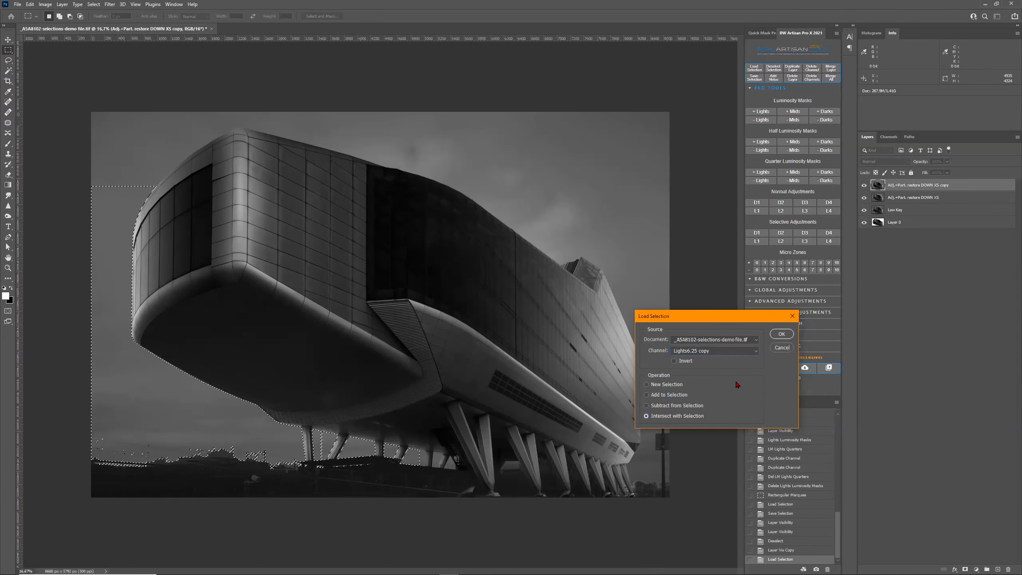
left_click(779, 335)
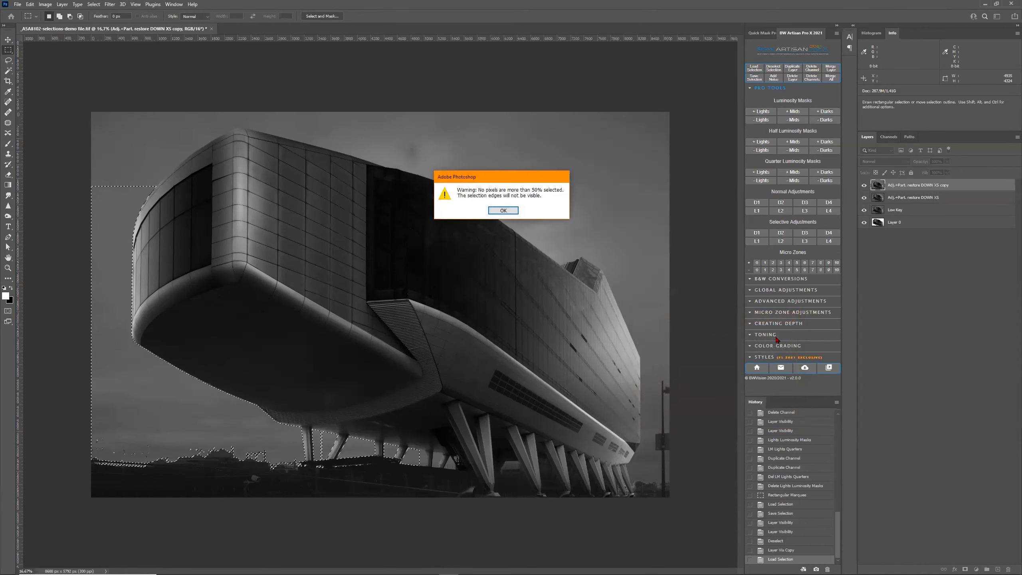
left_click(510, 212)
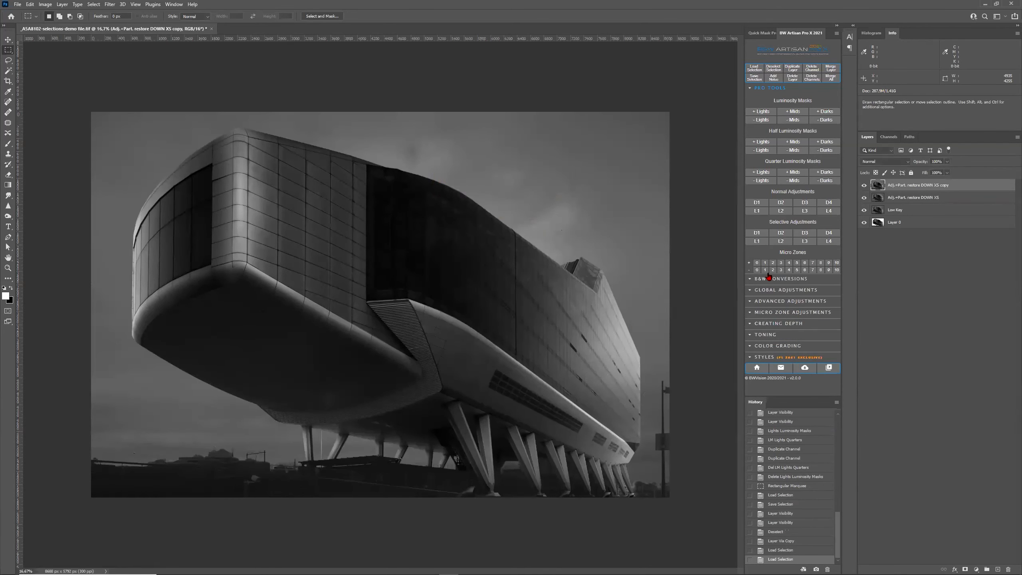
- Brighten the masked lower-left clouds with the normal L1 and repeated selective L2 adjustments, and compare the result with the layer hidden
left_click(756, 212)
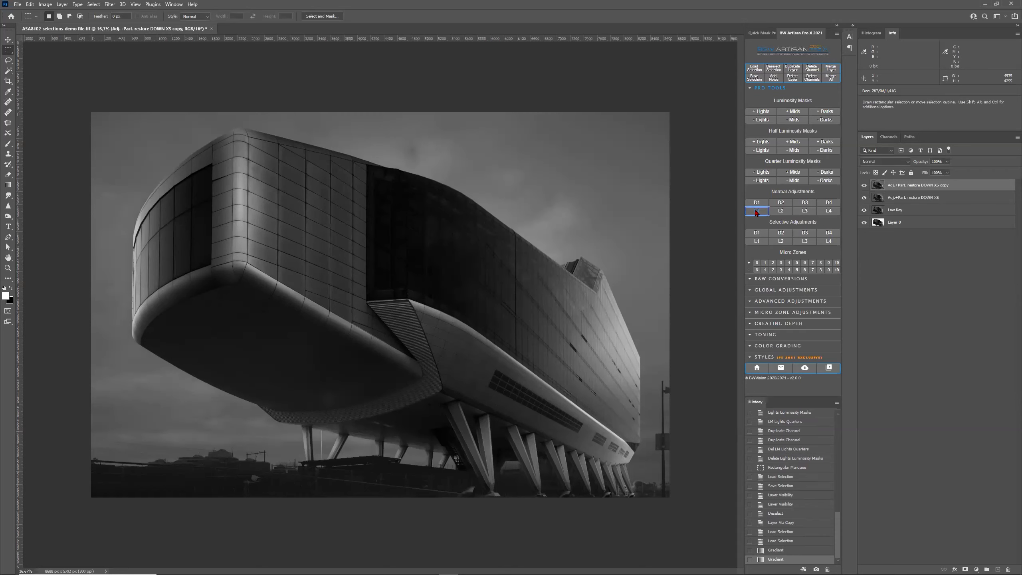
left_click(782, 242)
left_click(783, 242)
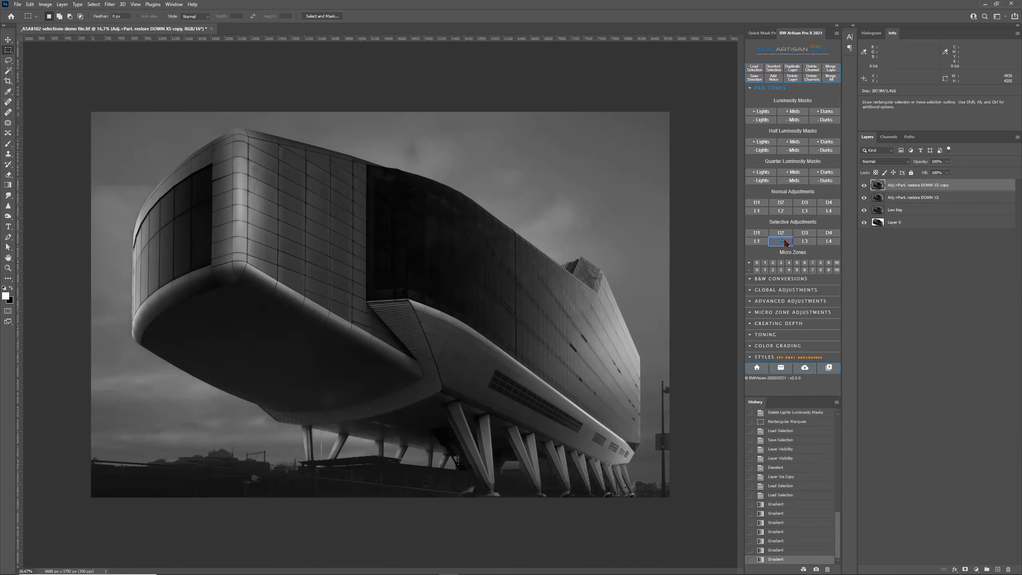
left_click(782, 242)
left_click(784, 243)
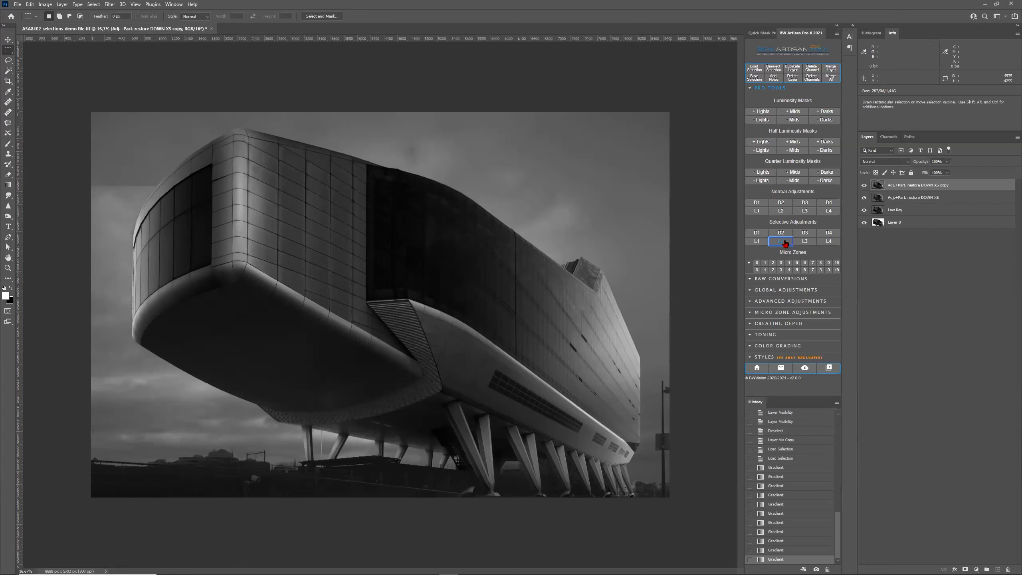
left_click(785, 243)
left_click(865, 186)
left_click(864, 186)
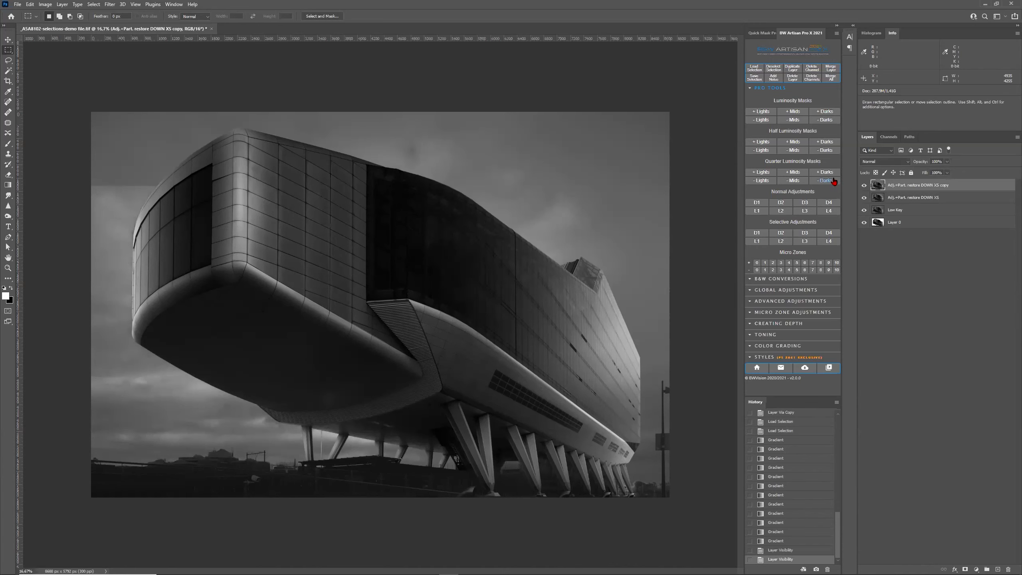
- Load temp2 again as a new selection, replacing the intersected one
left_click(754, 68)
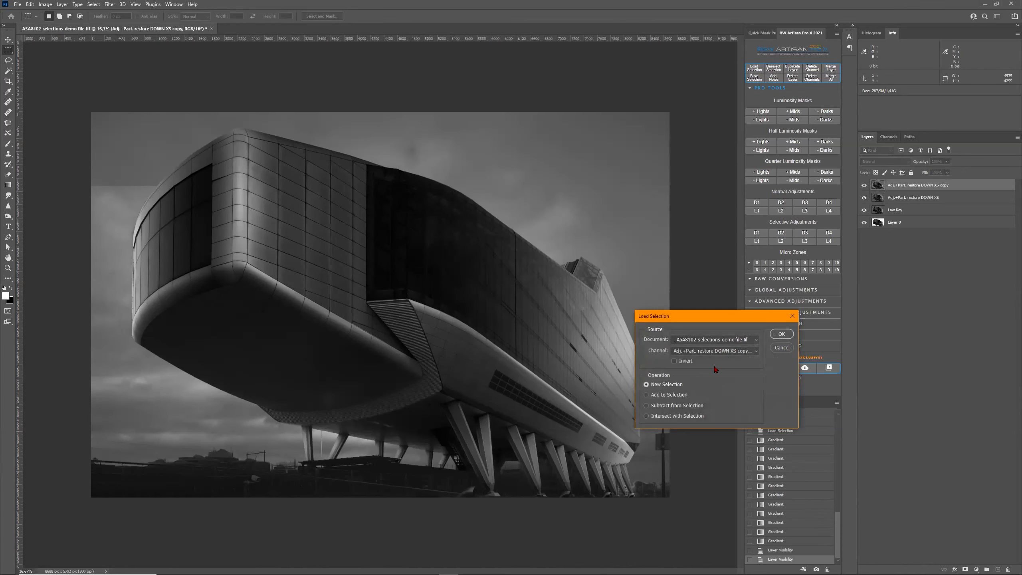
left_click(715, 351)
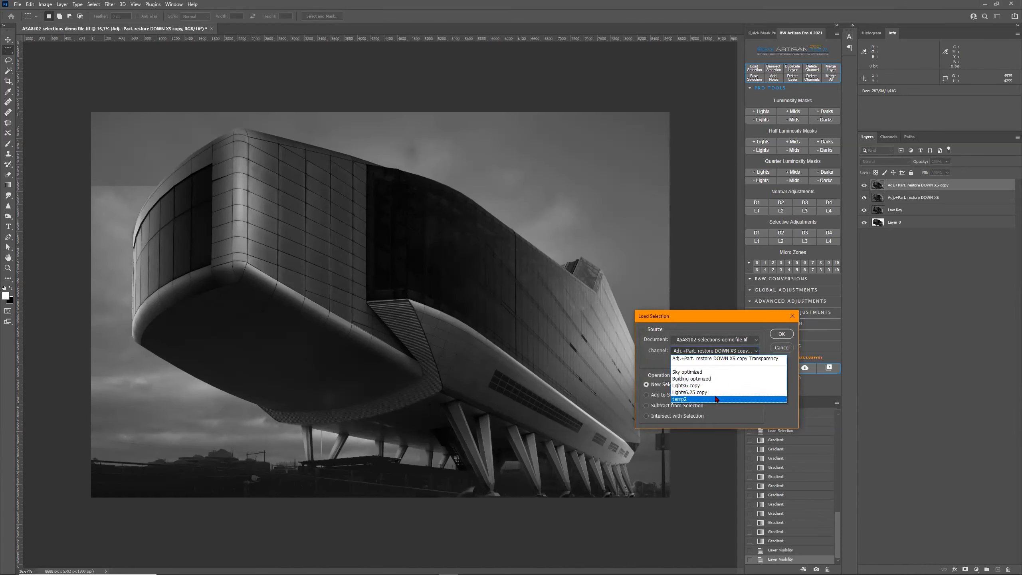
left_click(728, 396)
left_click(781, 334)
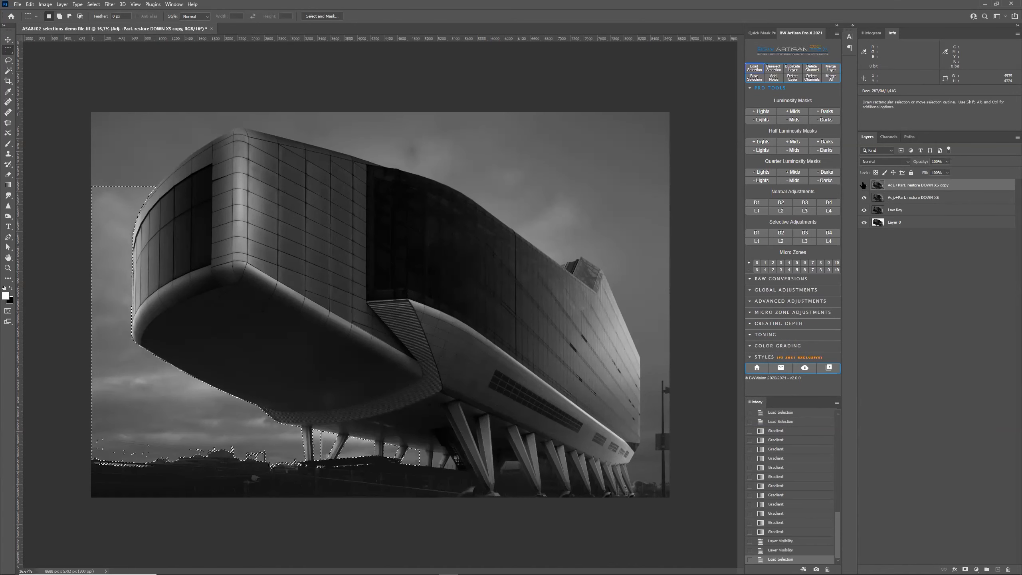
- Compare the brightened sky before and after by toggling the visibility of the two Adj.+Part. restore DOWN XS layers
left_click(865, 196)
left_click(864, 197)
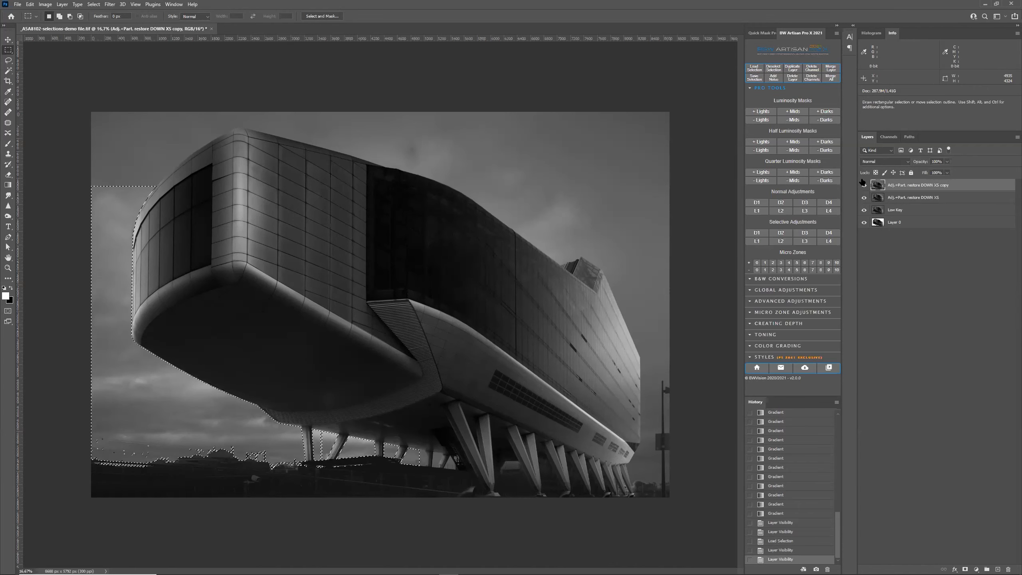
left_click(864, 186)
left_click(864, 187)
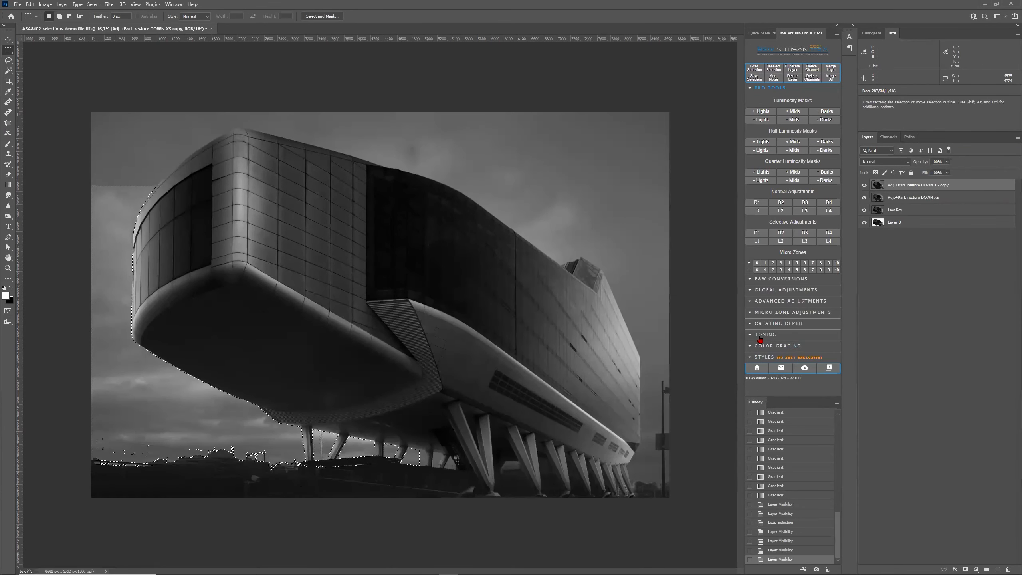
- Restore light to the selected sky with Restore Down Extra Small, Restore R2L Extra Small, Small and Default, and Restore Up Small, and deselect
left_click(770, 323)
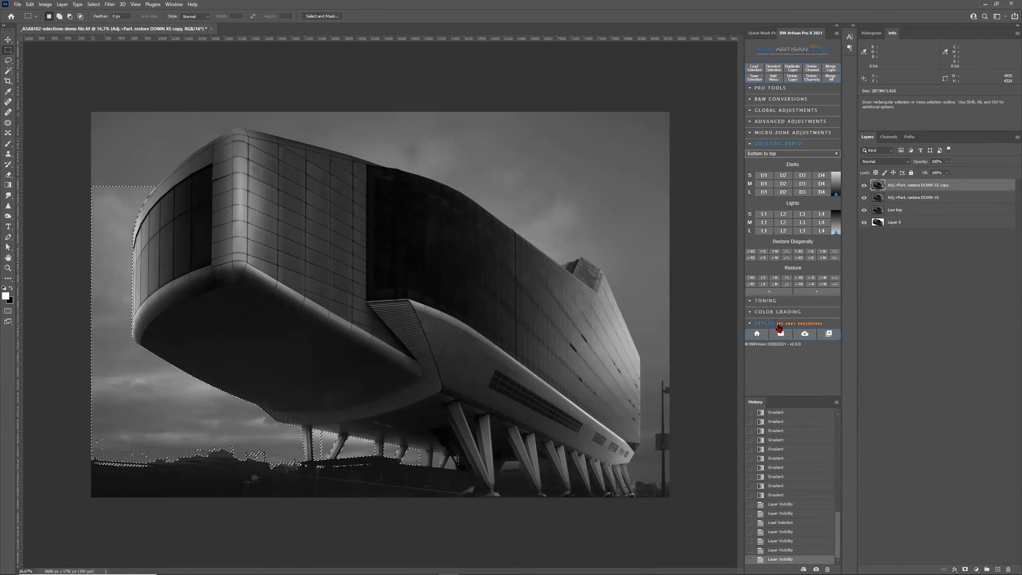
left_click(752, 285)
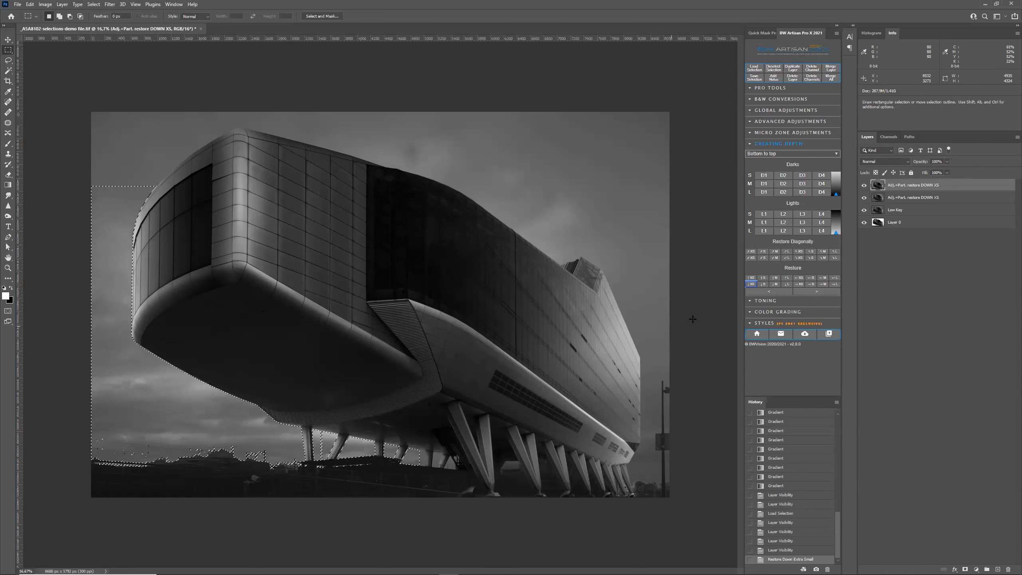
left_click(799, 278)
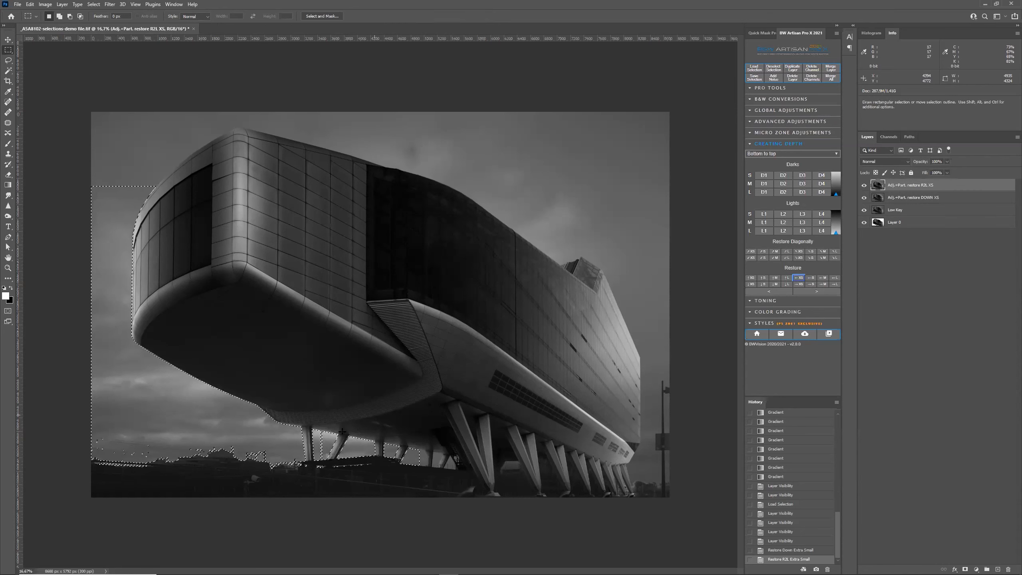
left_click(811, 278)
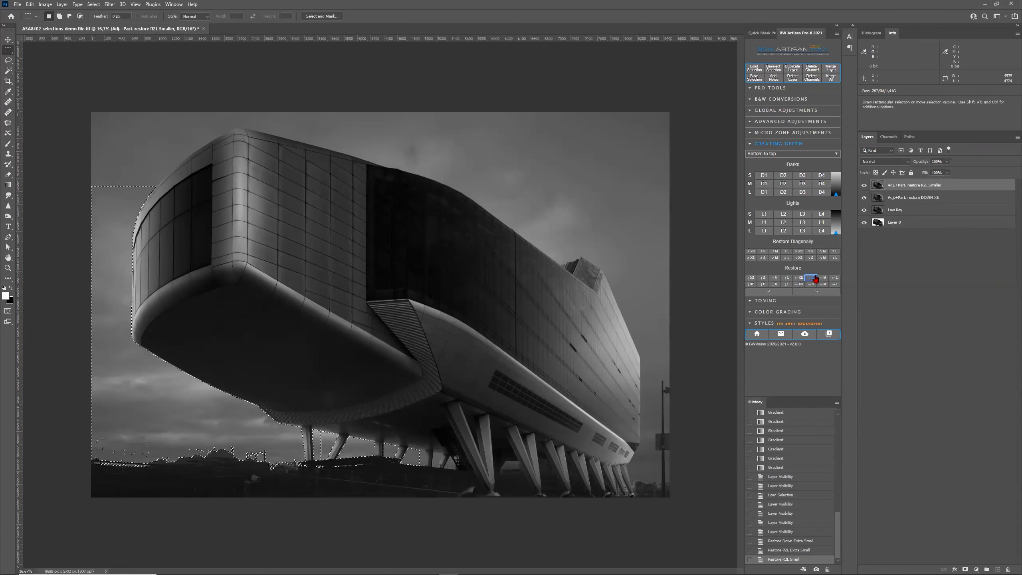
left_click(824, 278)
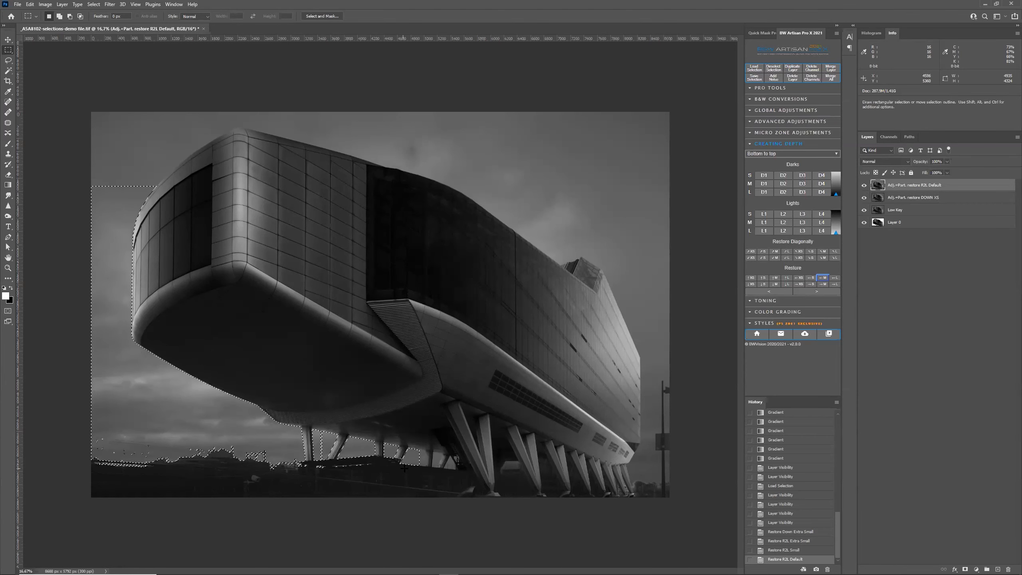
left_click(763, 278)
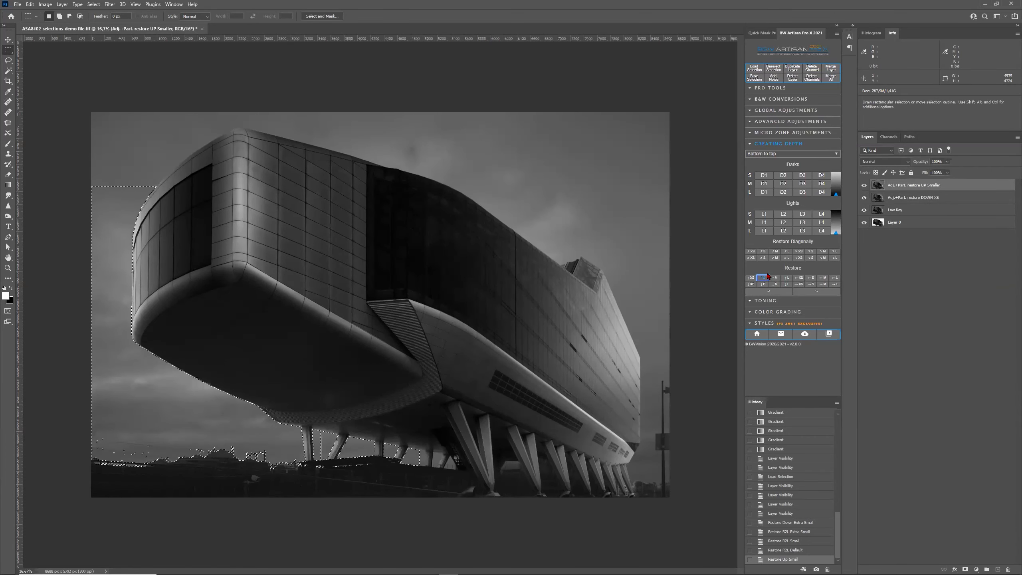
left_click(773, 68)
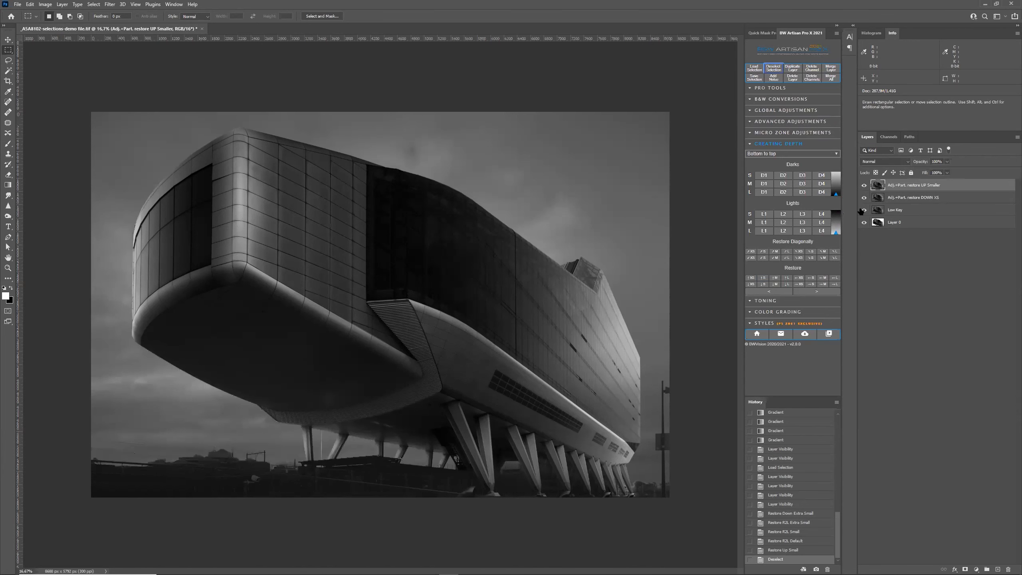
- Compare the sky before and after the latest restorations by toggling the visibility of the Adj.+Part. restore UP Smaller layer
left_click(864, 186)
left_click(864, 185)
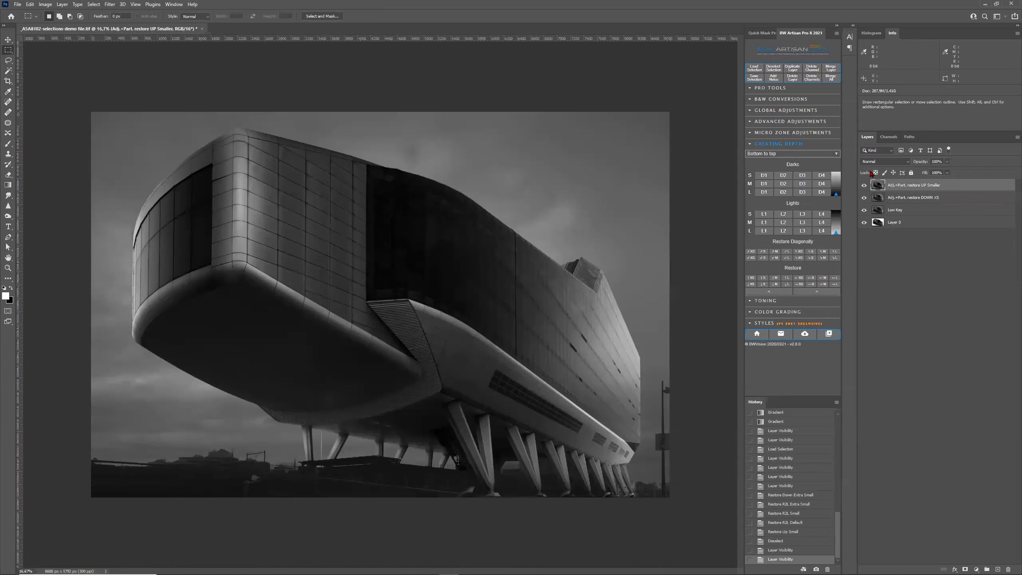
left_click(864, 185)
left_click(864, 186)
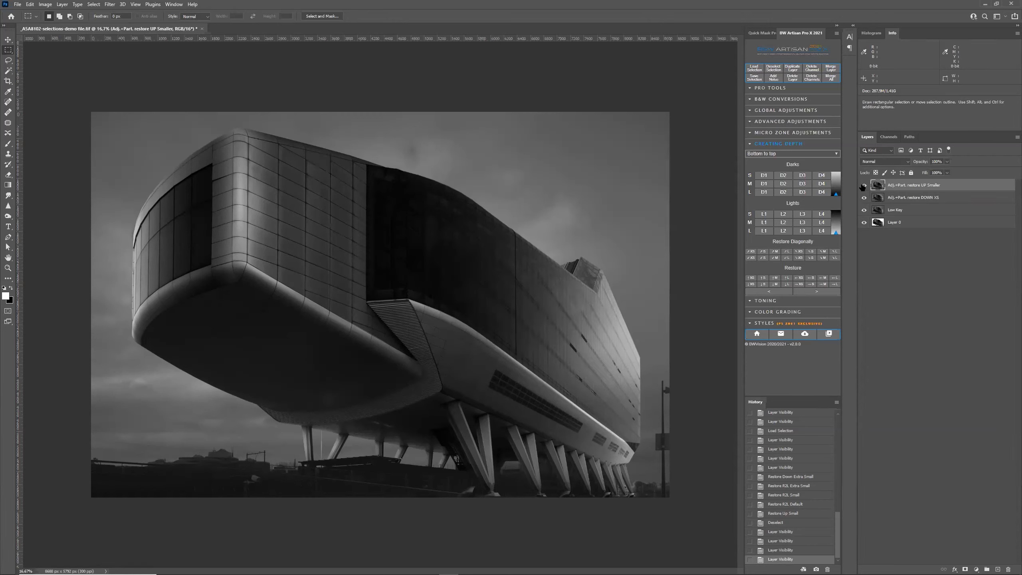
- Hide the Low Key and both Adj.+Part. restore layers, and compare the base image with the final restore layer
left_click(864, 210)
left_click(864, 197)
left_click(864, 185)
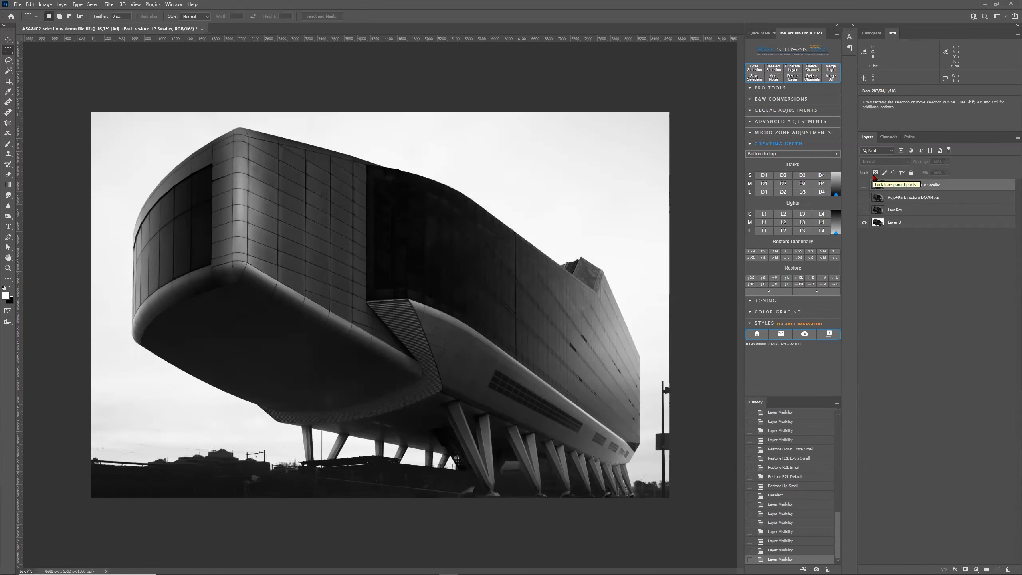
left_click(864, 185)
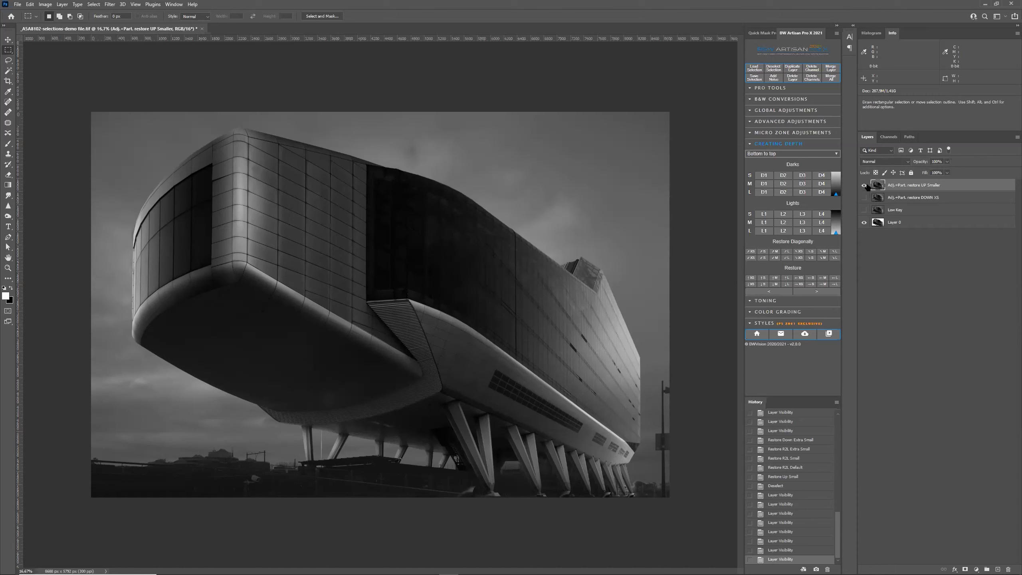
left_click(864, 185)
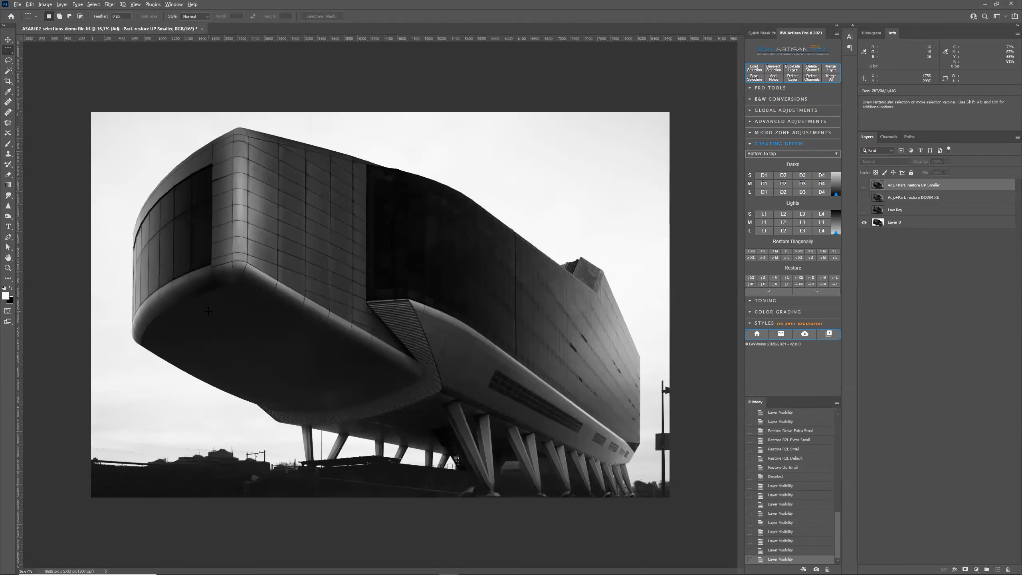
- Switch to File Explorer and open the _ASA8102-selections TIF from the Webinar October 2021 files folder in Adobe Photoshop 2021
key("alt+Tab")
key("alt+Tab")
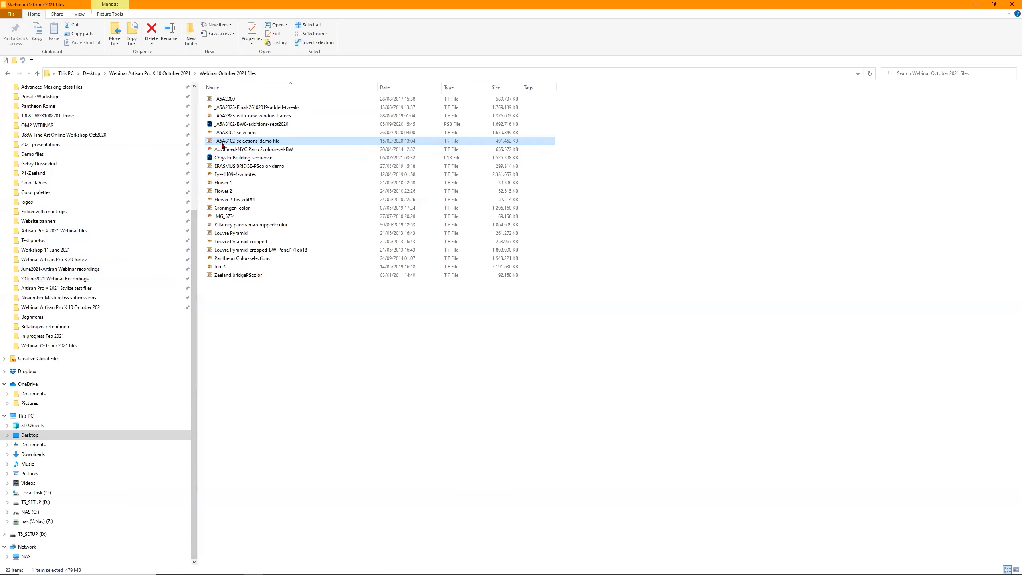
key("alt+Tab")
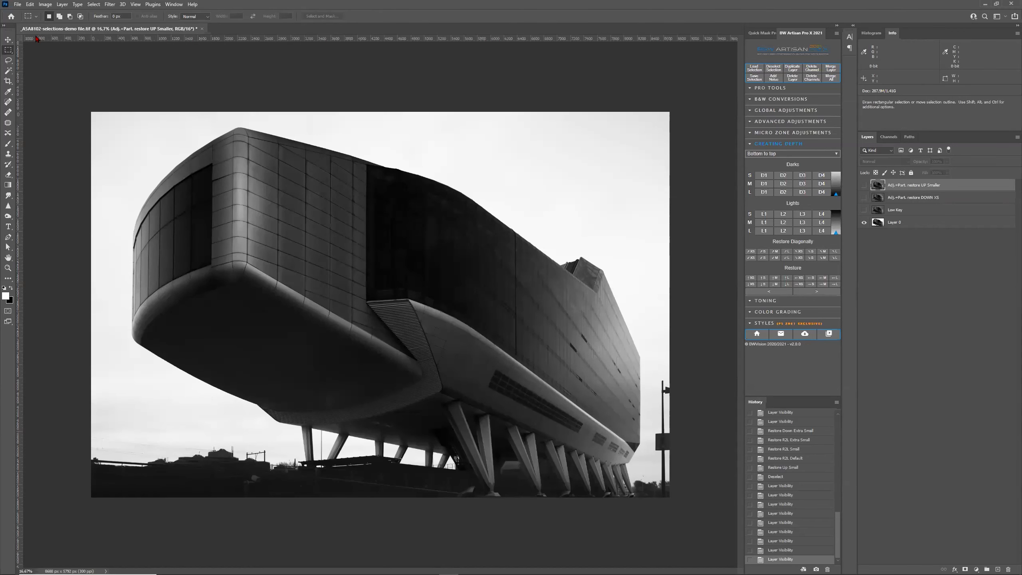
key("alt+Tab")
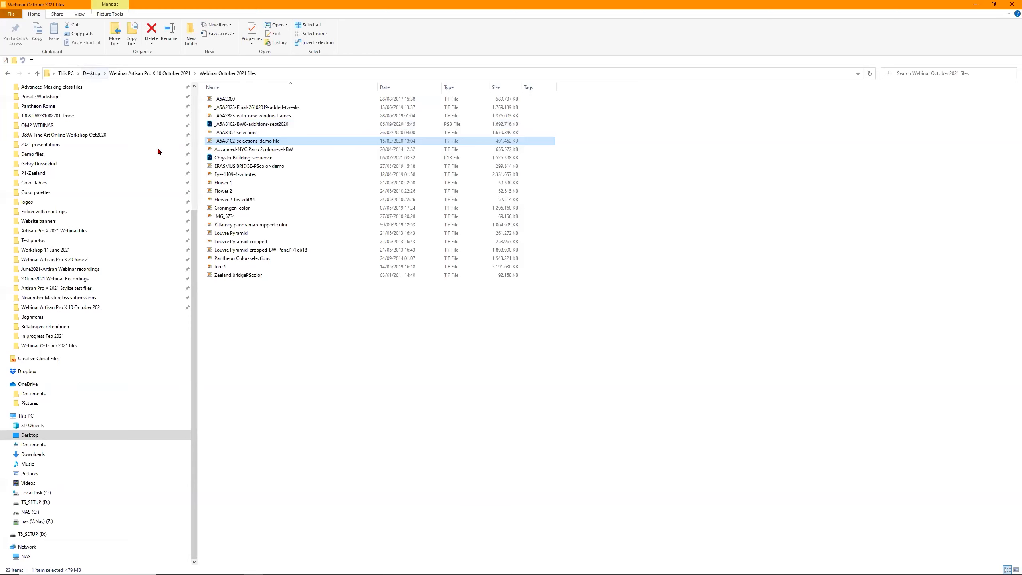
left_click(267, 134)
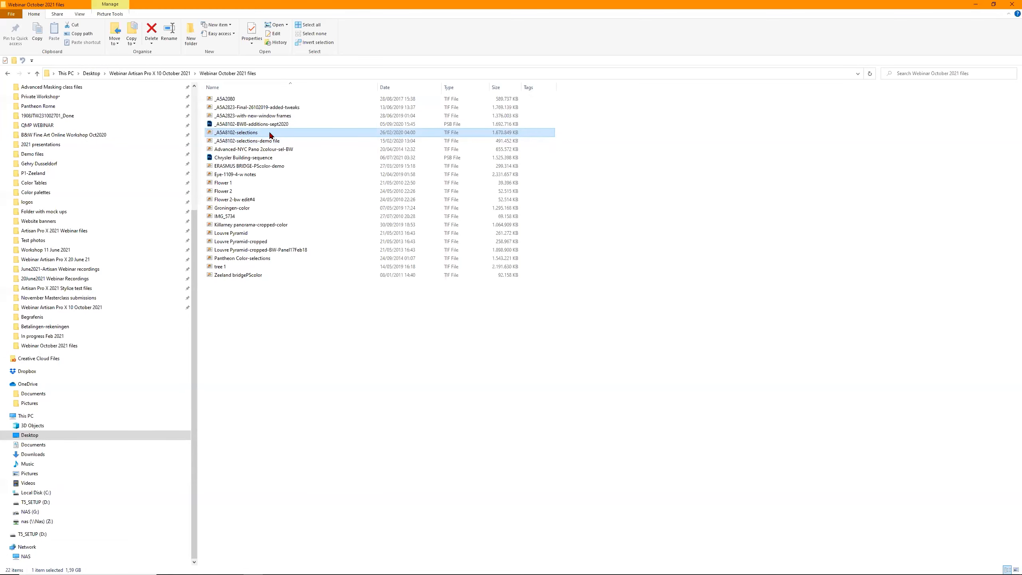
right_click(269, 134)
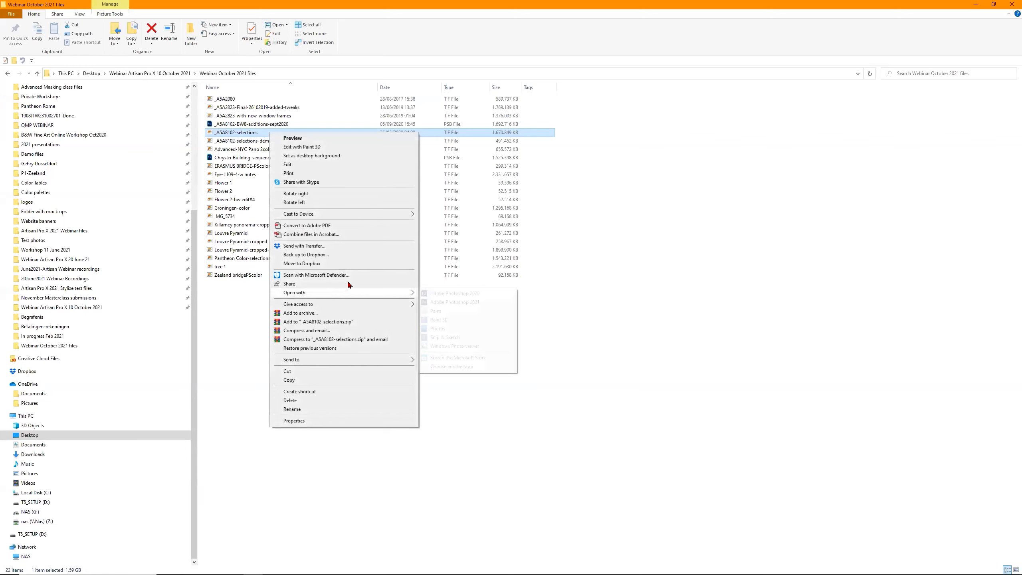
mouse_move(409, 295)
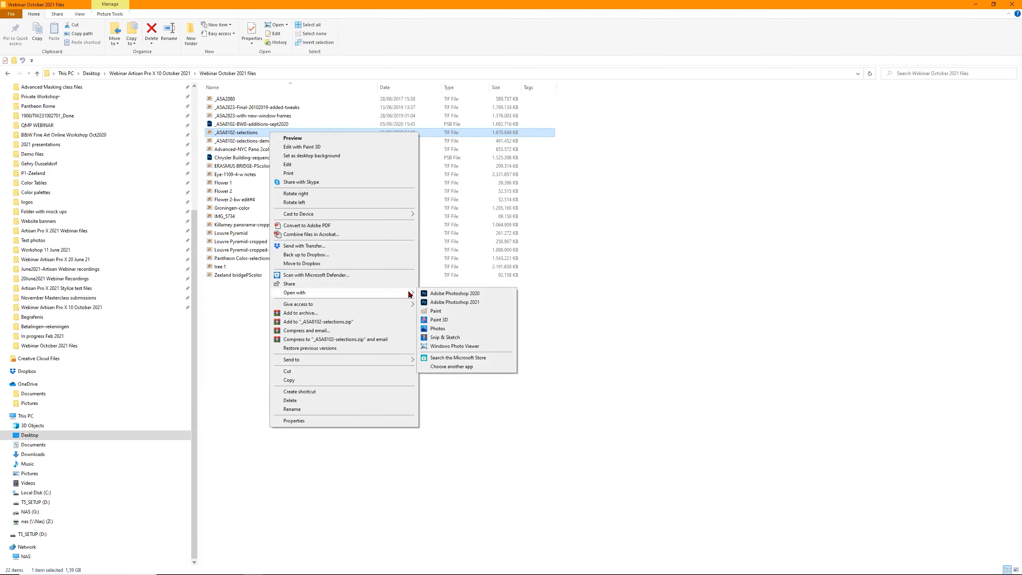
left_click(437, 304)
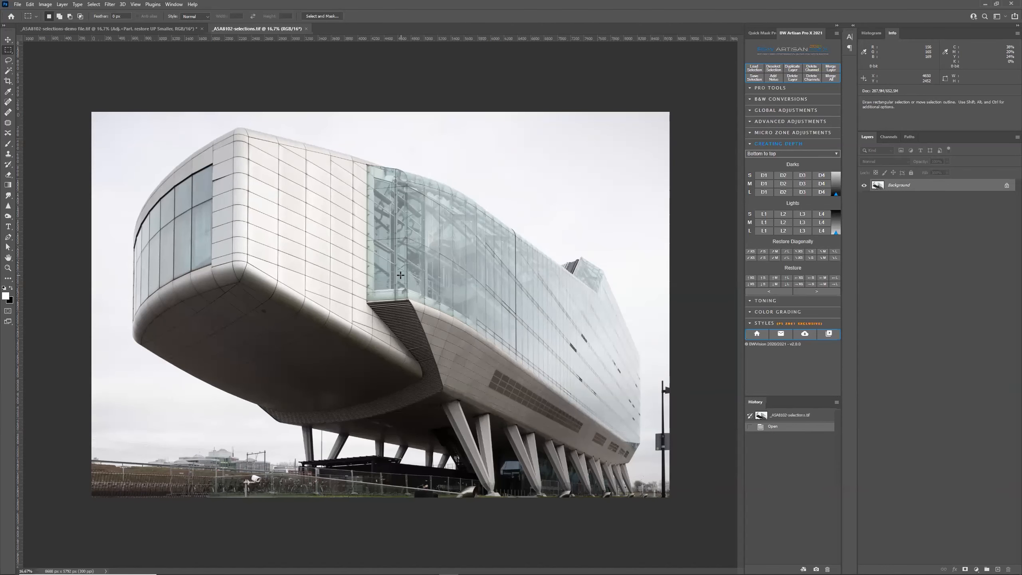
- Return to the _ASA8102-selections-demo file document and bring up the open windows to switch to another one
left_click(113, 27)
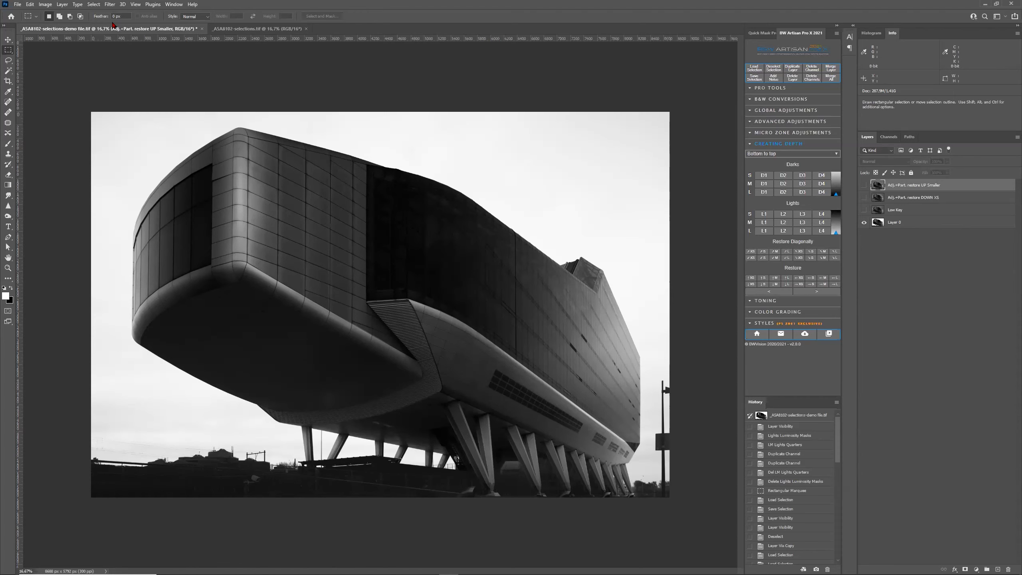
key("alt+Tab")
key("alt+Tab")
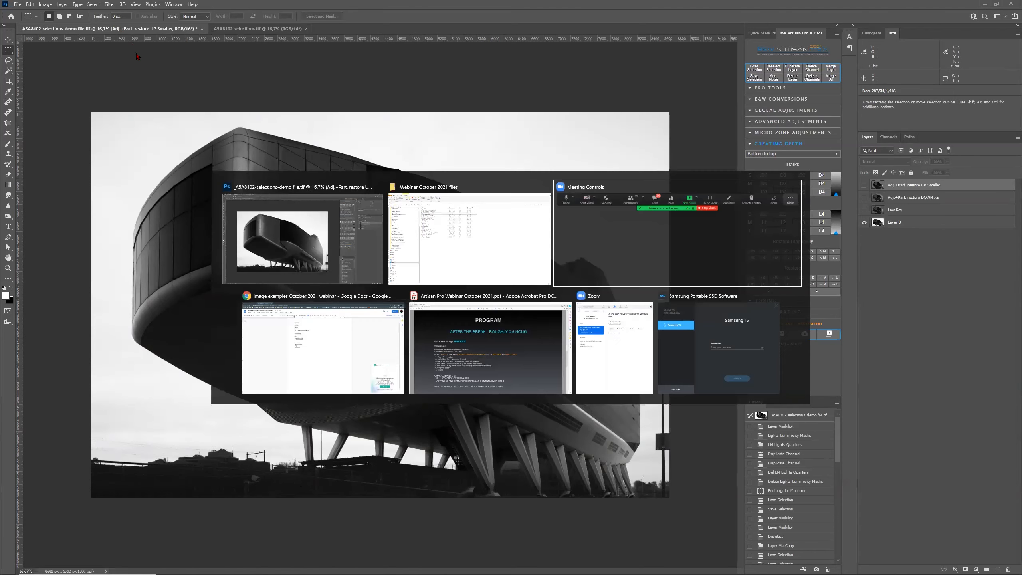